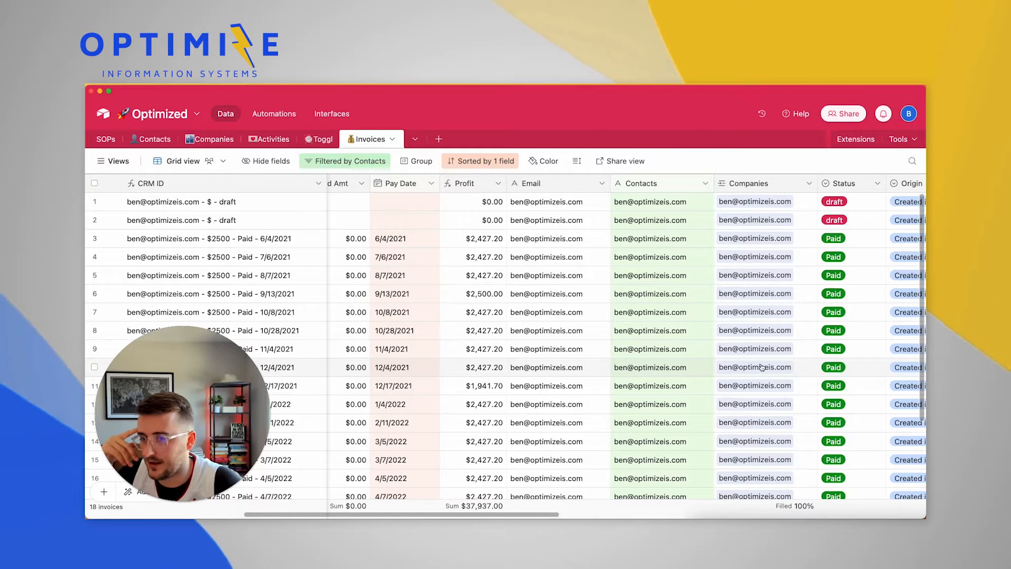
scroll(761, 367, left, 10)
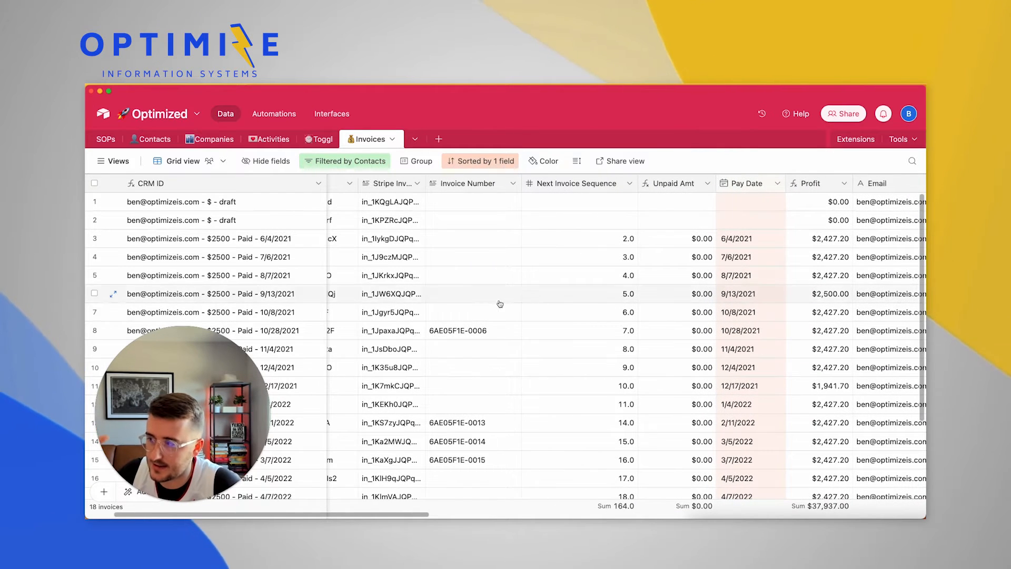
scroll(500, 301, left, 3)
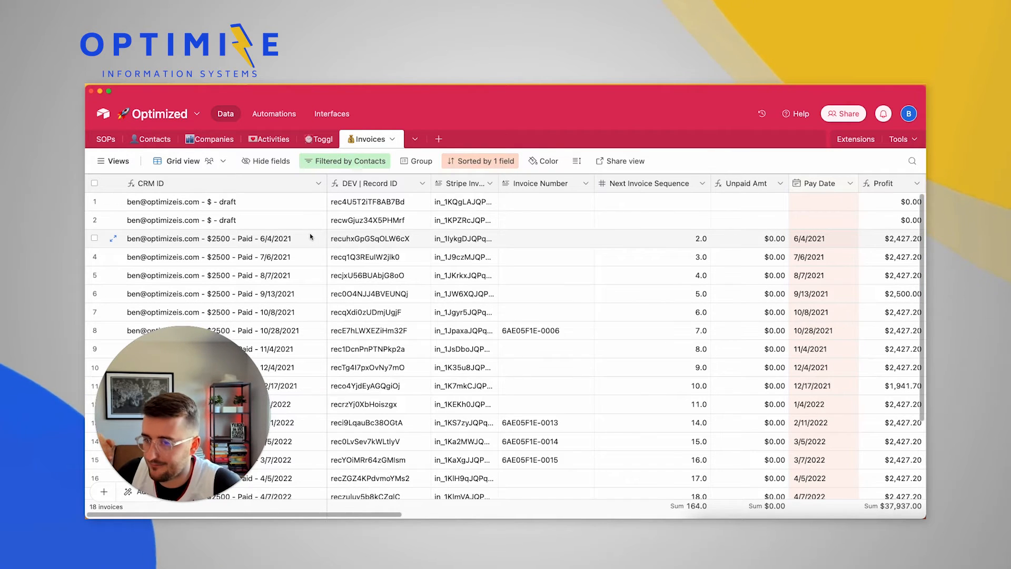
scroll(310, 238, right, 10)
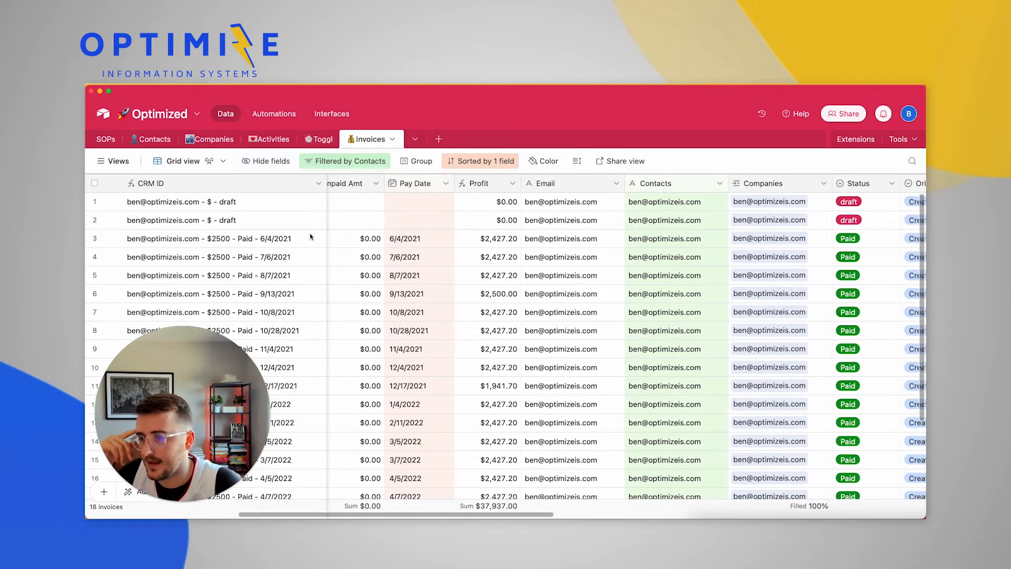
scroll(310, 236, left, 10)
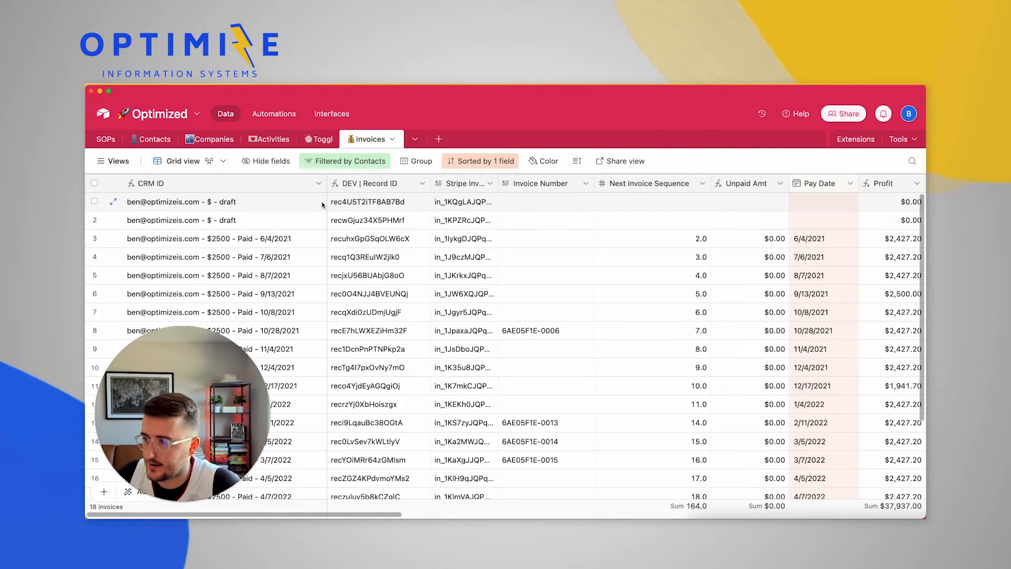
scroll(322, 205, right, 15)
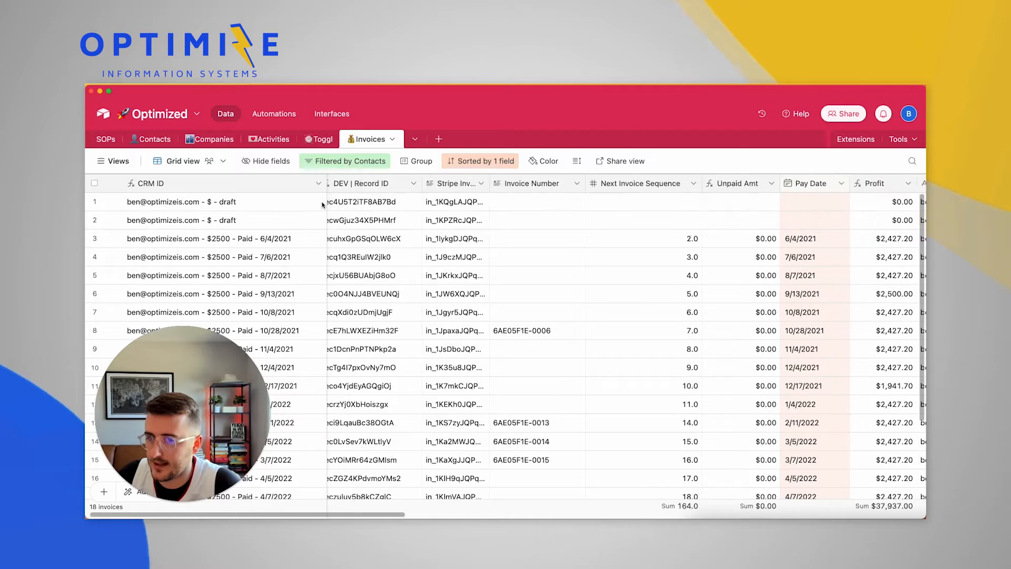
scroll(322, 204, left, 3)
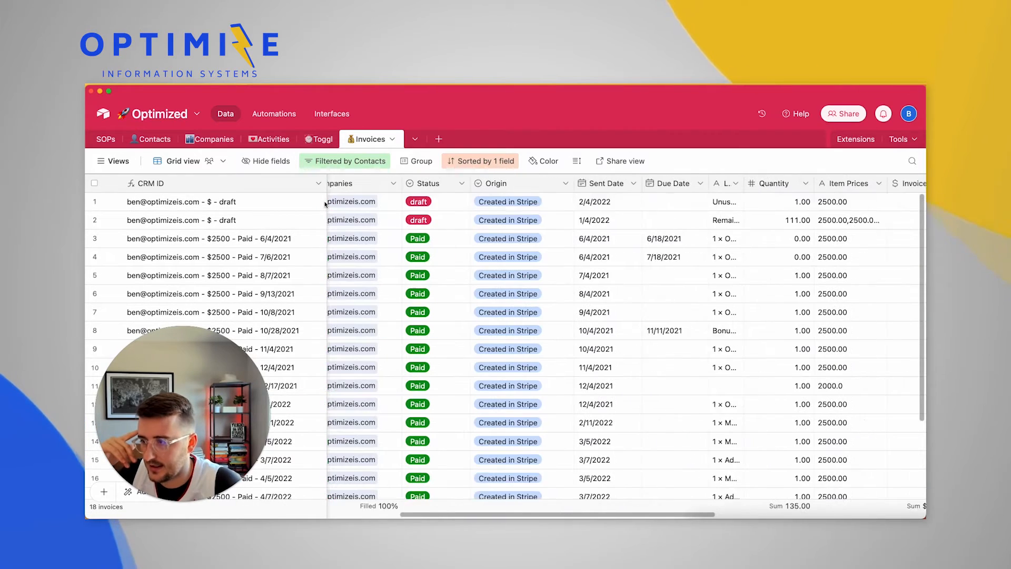
drag(445, 203, 448, 223)
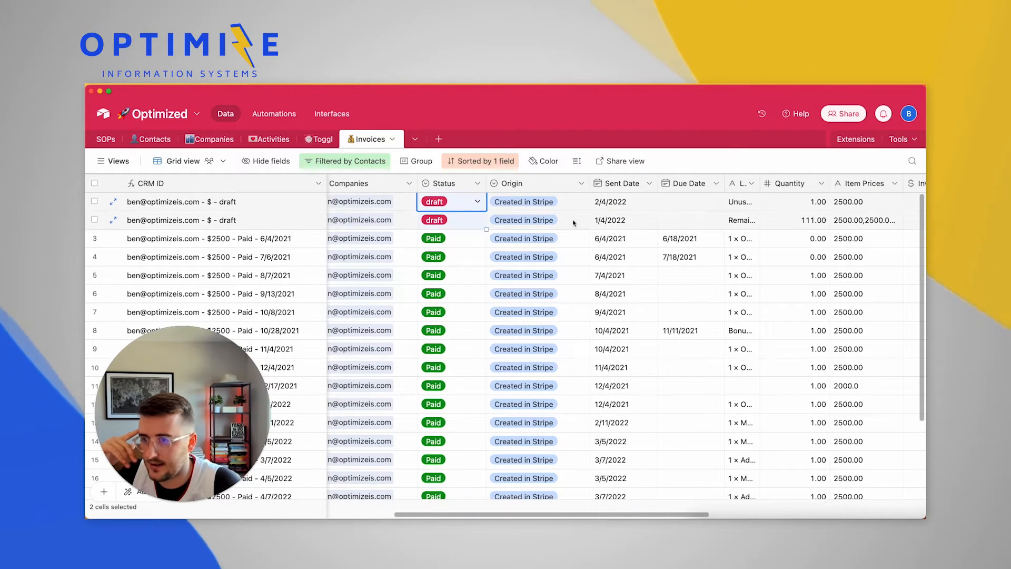
drag(622, 203, 643, 222)
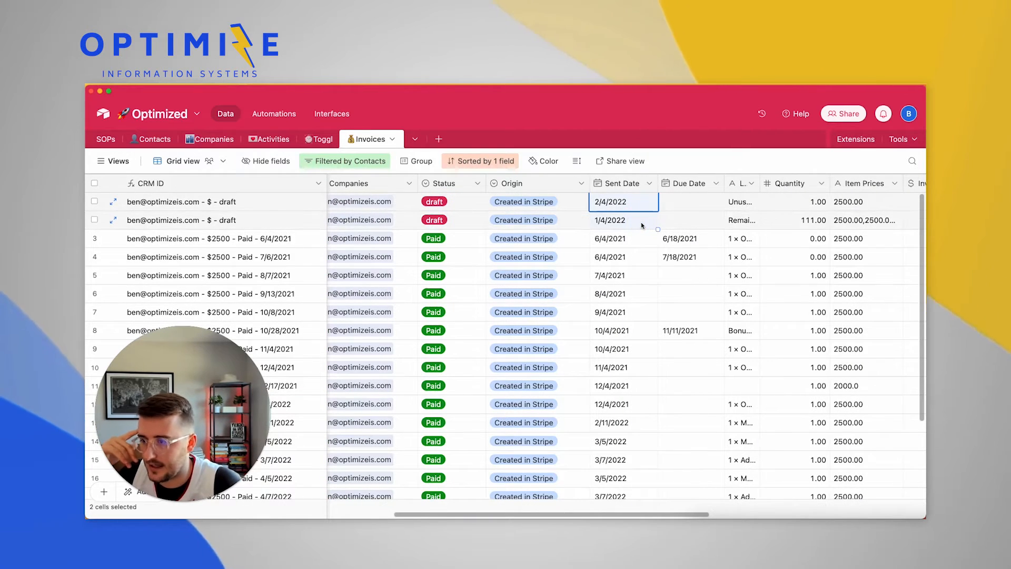
scroll(642, 226, left, 1)
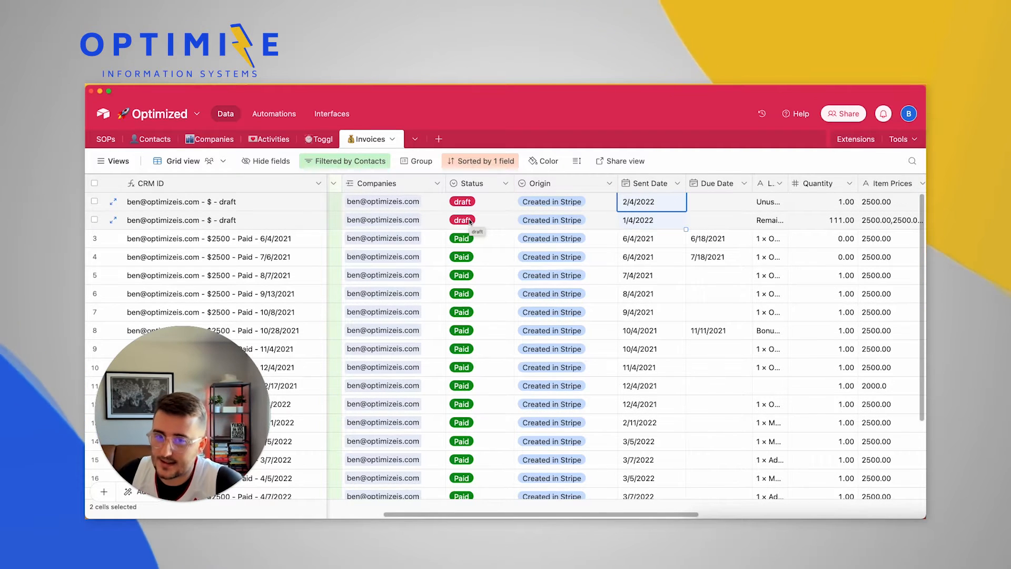
scroll(469, 219, right, 10)
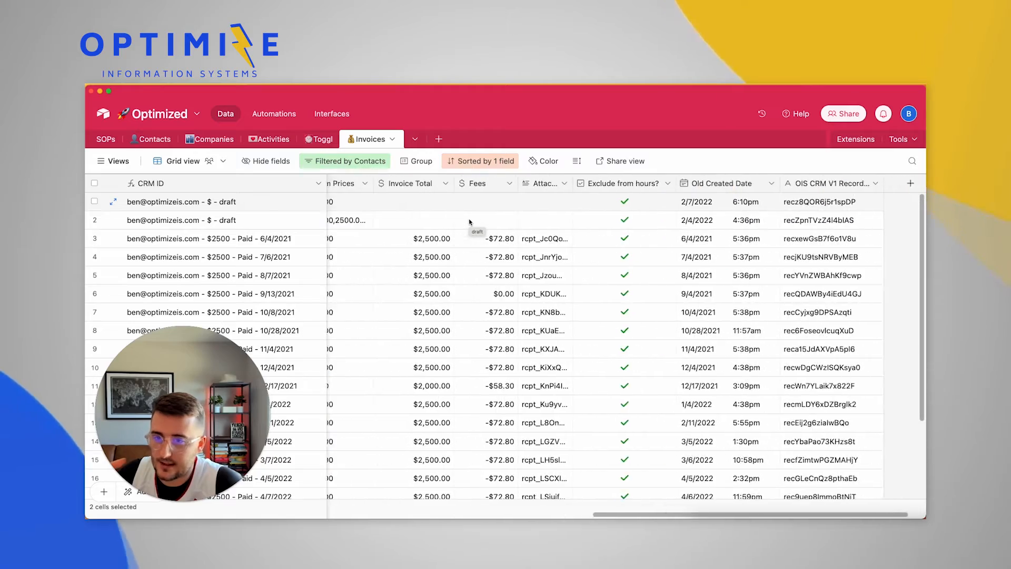
scroll(468, 221, left, 10)
scroll(516, 222, left, 15)
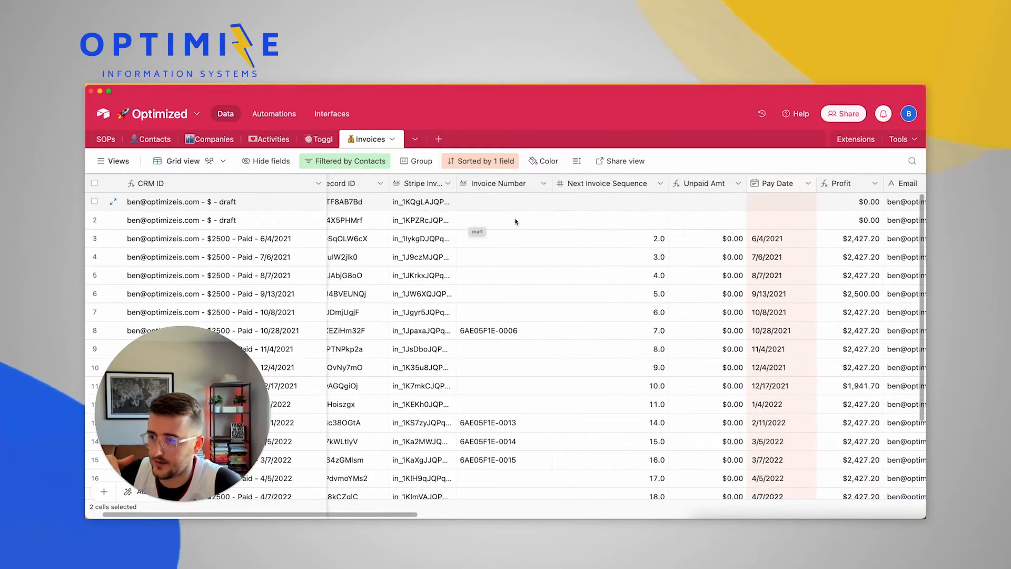
scroll(515, 221, right, 6)
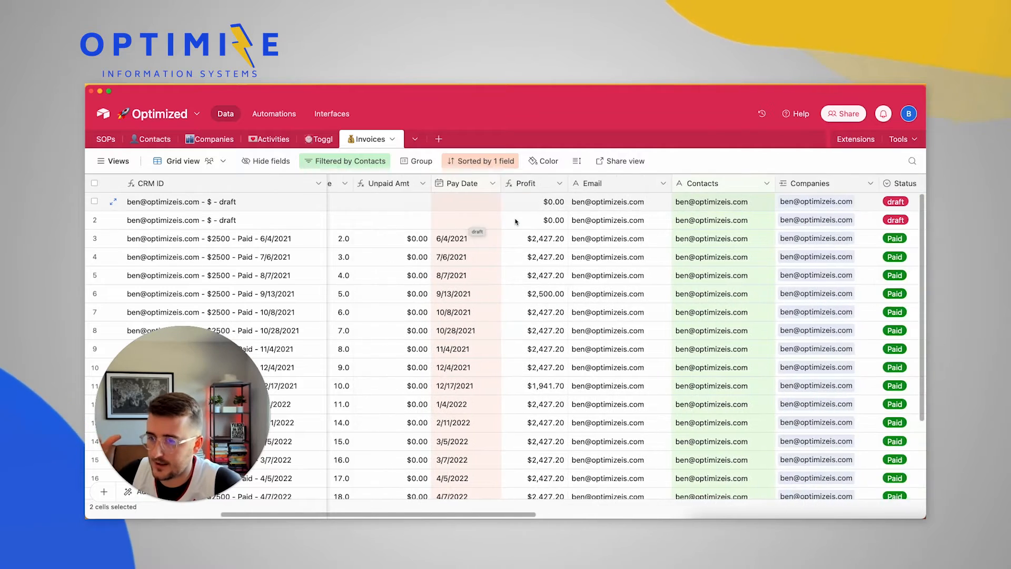
scroll(516, 221, right, 3)
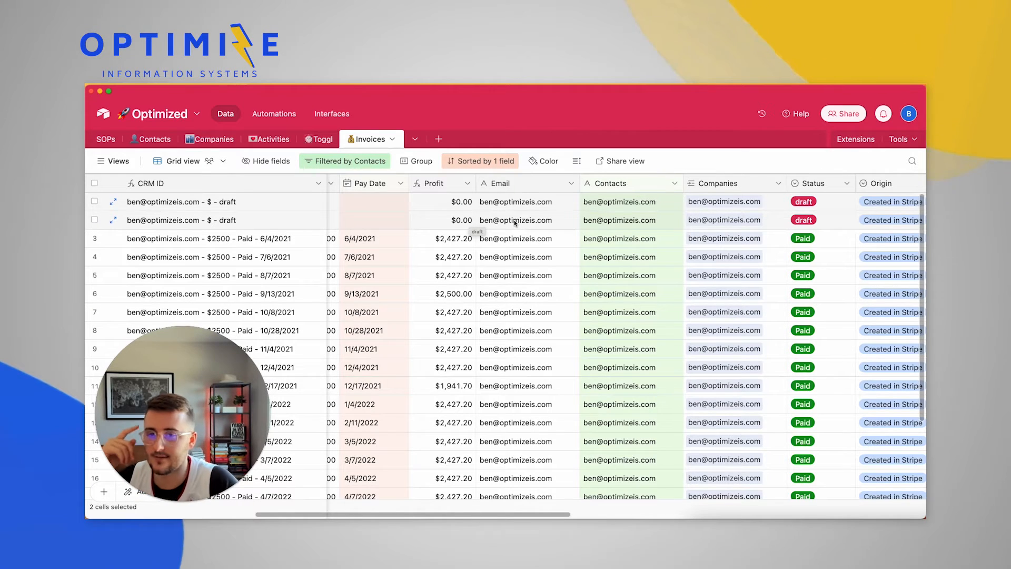
Hide the Next Invoice Sequence column via its header menu, leaving one hidden field
scroll(515, 222, left, 10)
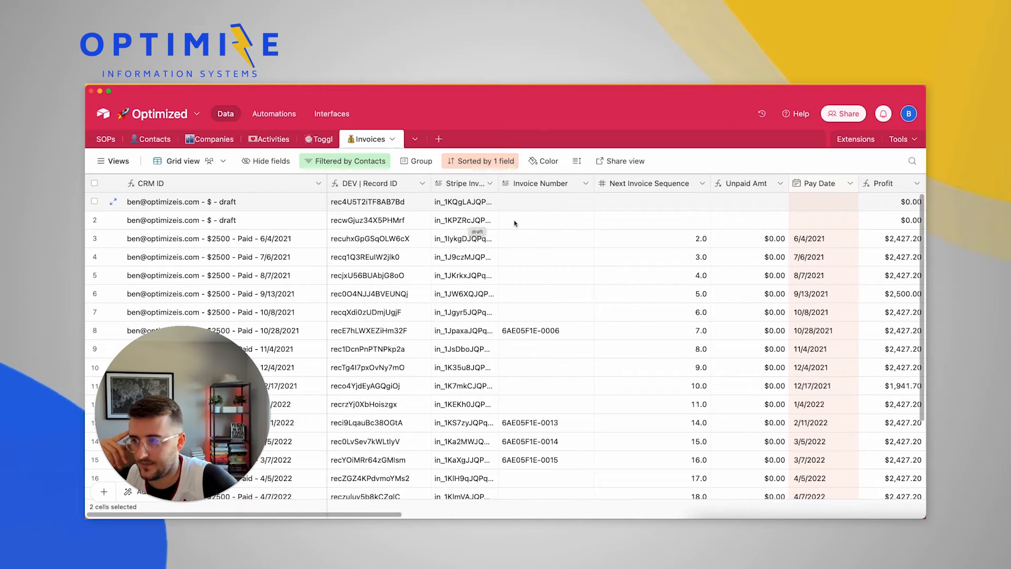
scroll(514, 222, right, 3)
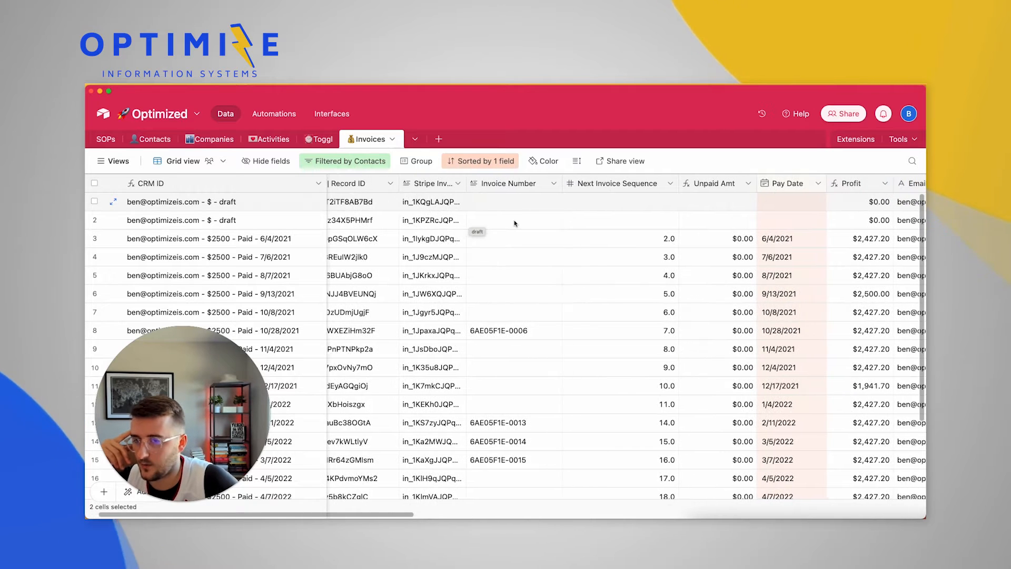
scroll(515, 223, left, 3)
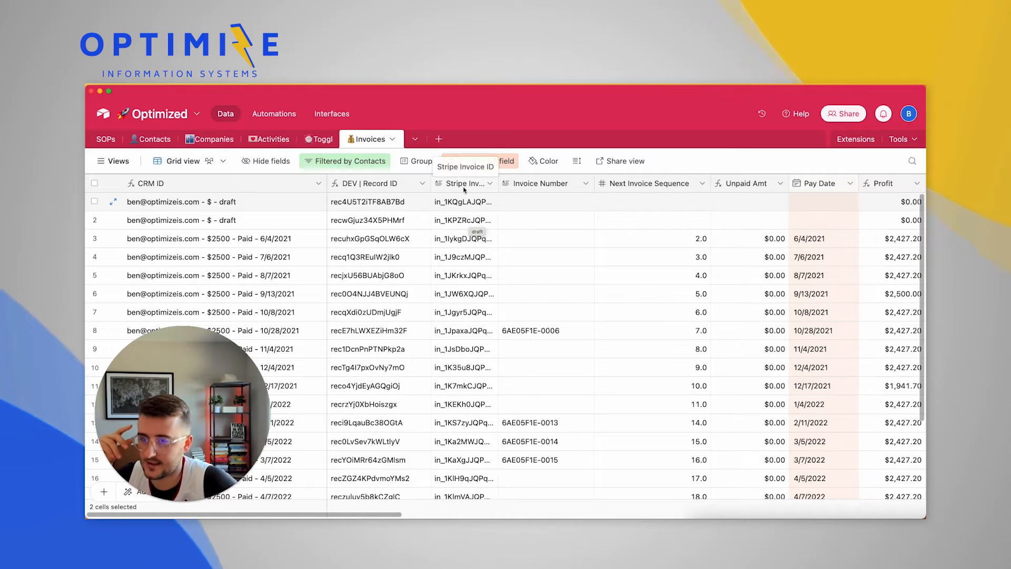
scroll(568, 278, right, 2)
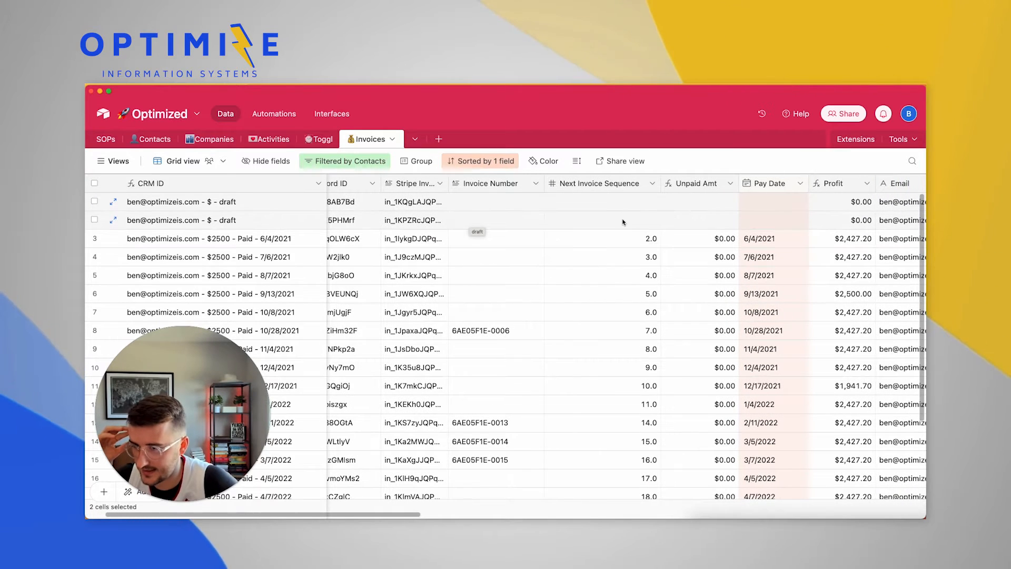
scroll(618, 225, right, 3)
scroll(618, 222, left, 4)
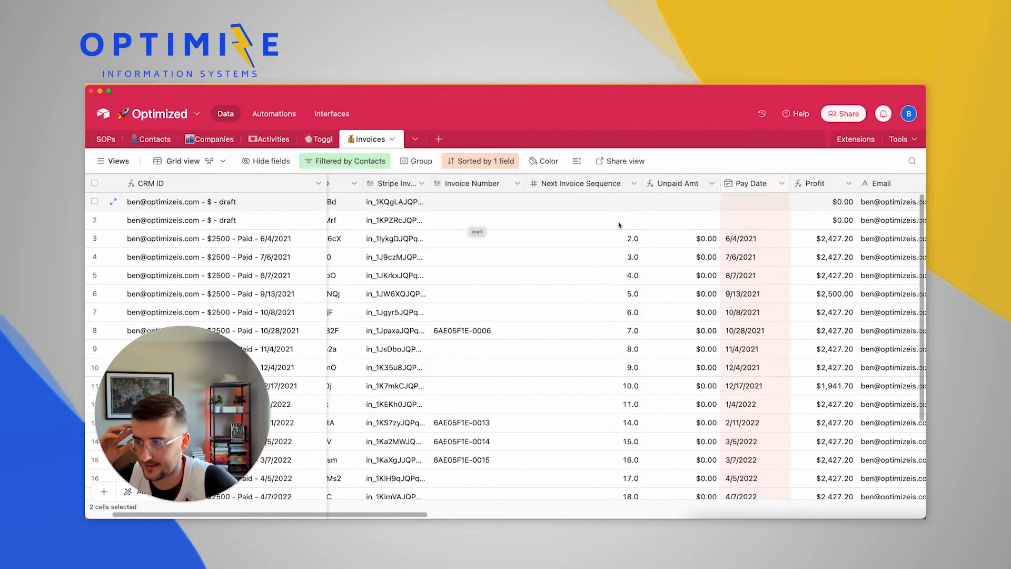
click(641, 183)
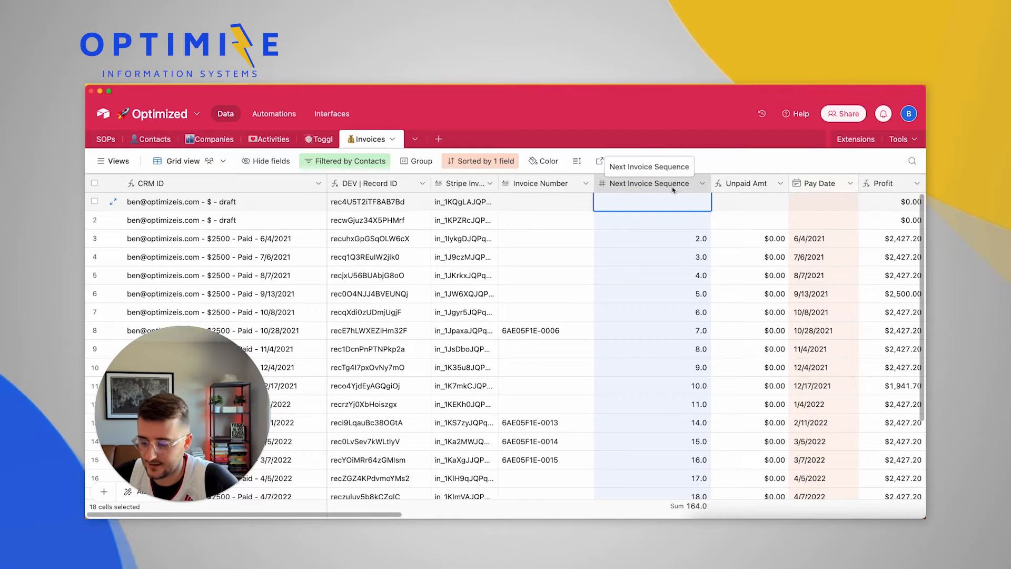
right_click(657, 188)
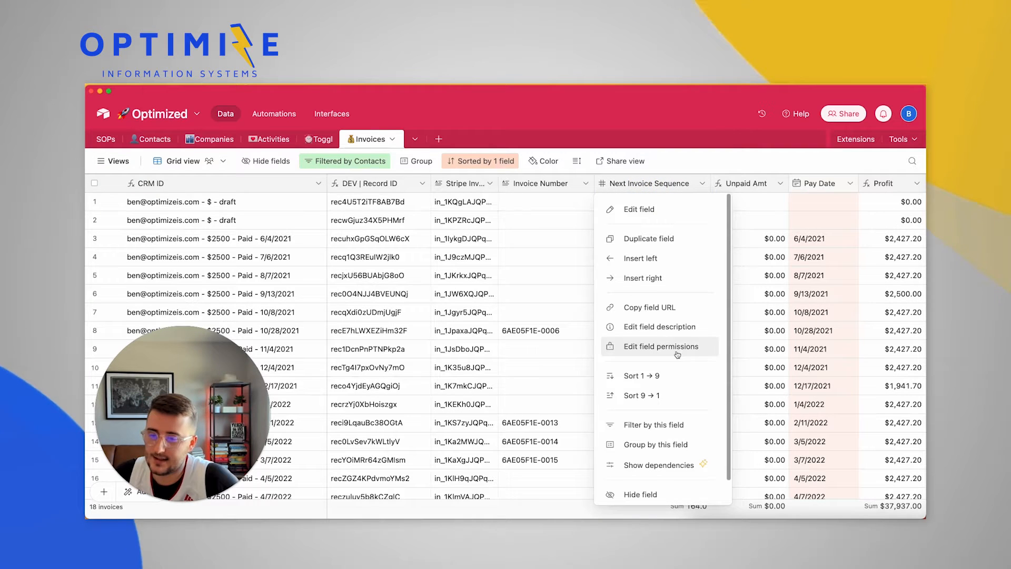
scroll(660, 473, down, 1)
click(659, 473)
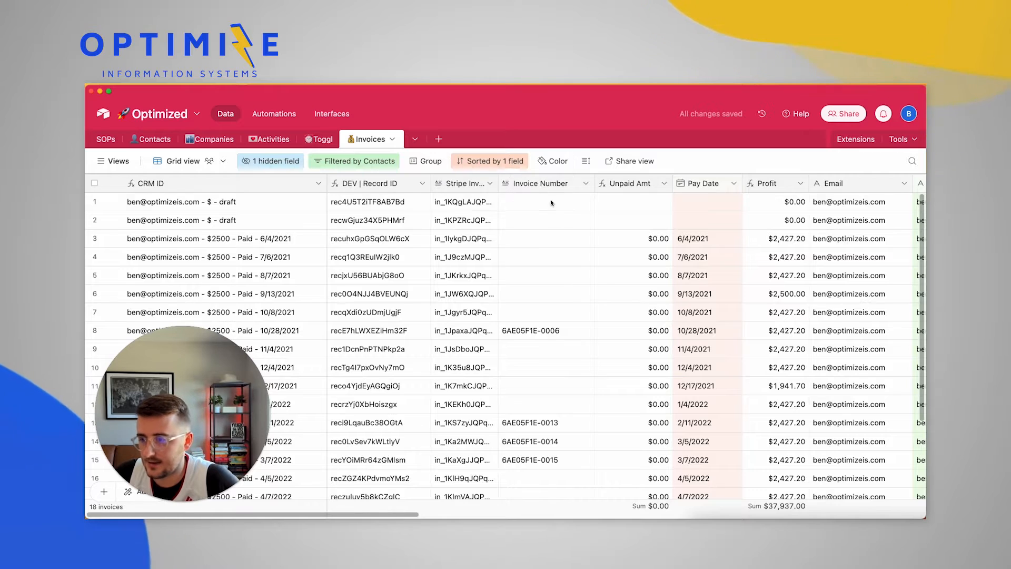
scroll(575, 316, right, 3)
Drag the Pay Date column to a new position in the Invoices grid
scroll(575, 316, right, 3)
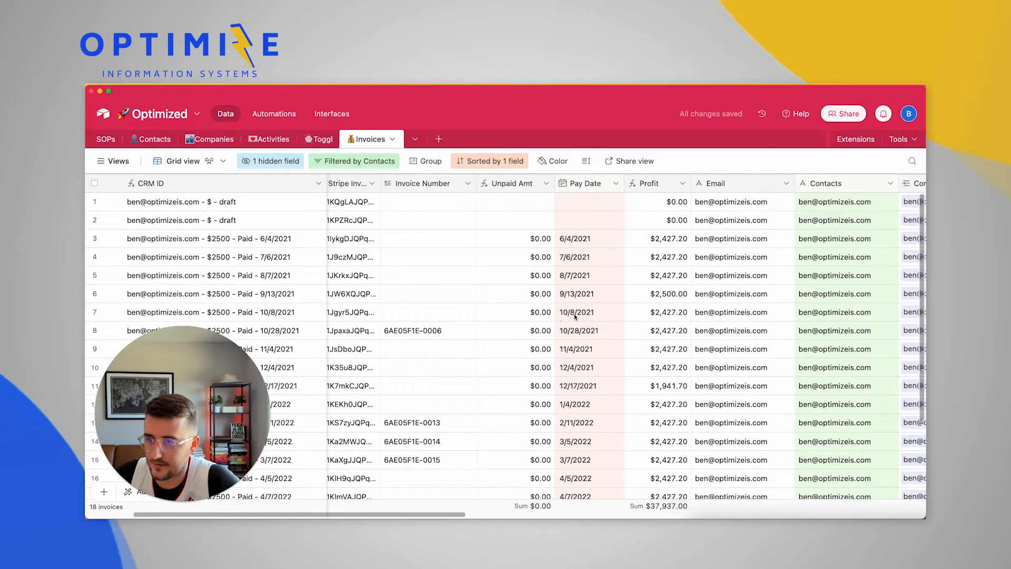
click(565, 185)
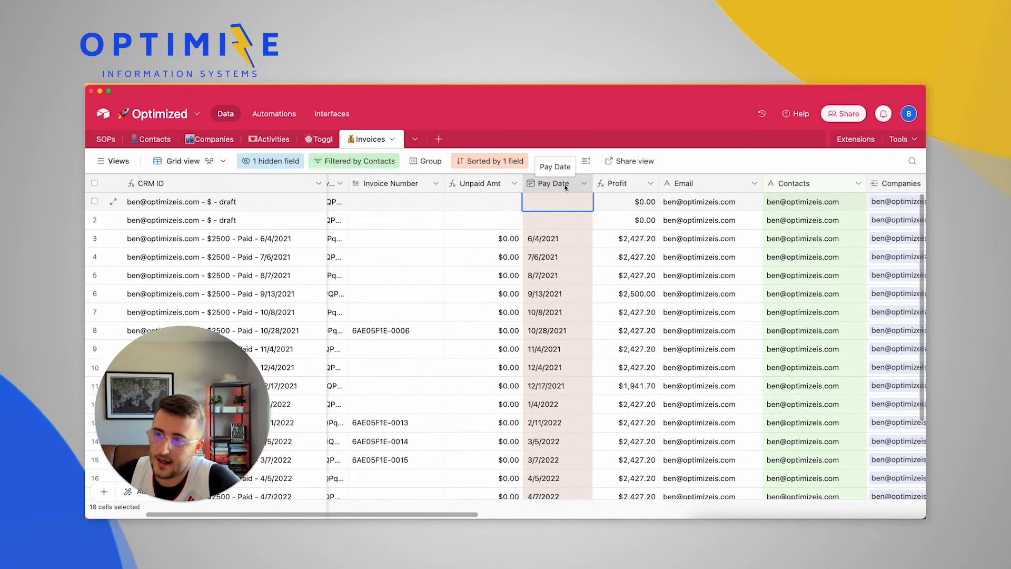
scroll(563, 184, right, 2)
drag(514, 185, 822, 229)
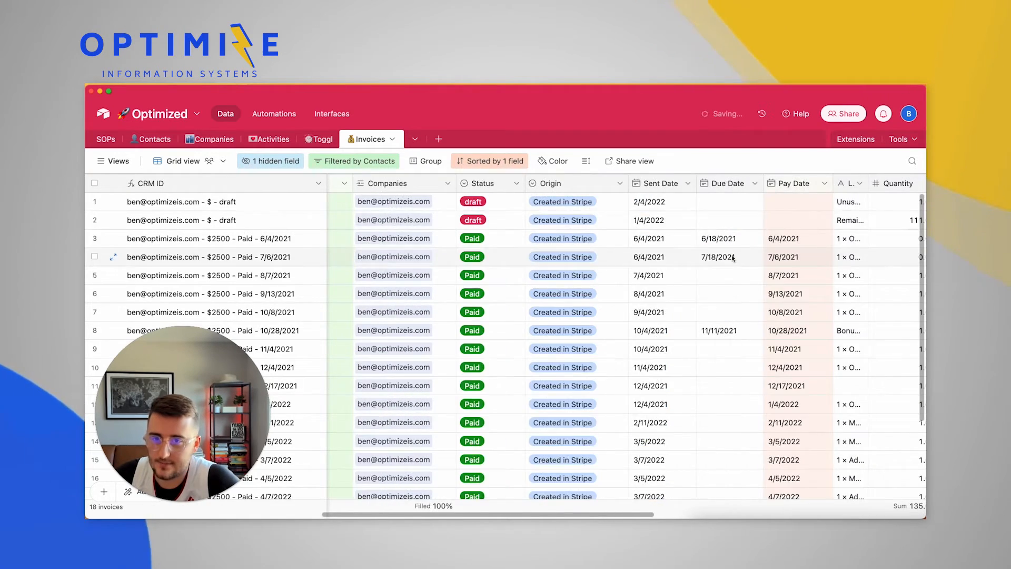
Inspect the Contacts and Email cells of rows 3–4 and row 4's linked company
scroll(630, 241, left, 5)
click(630, 241)
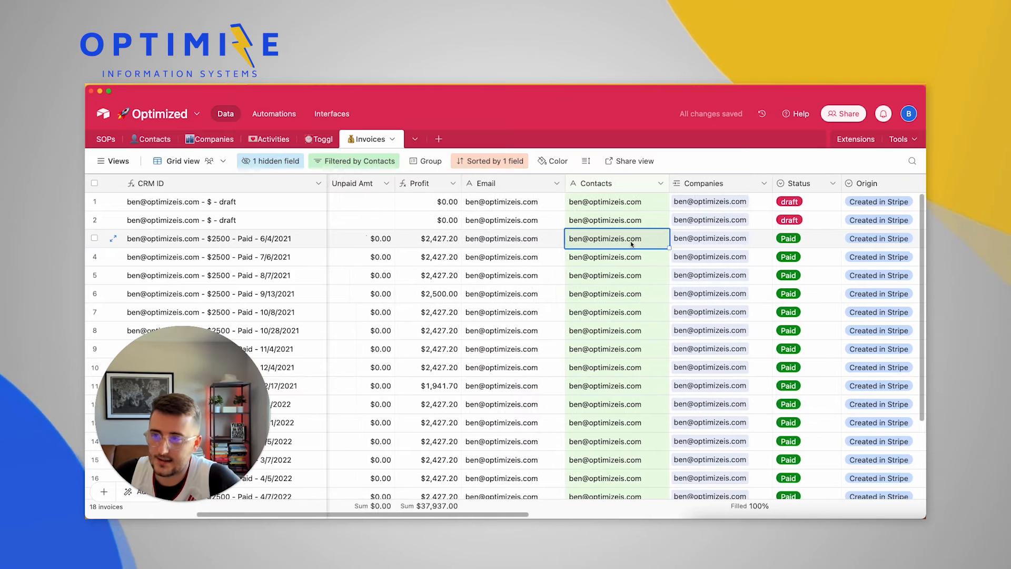
scroll(630, 241, left, 2)
click(562, 217)
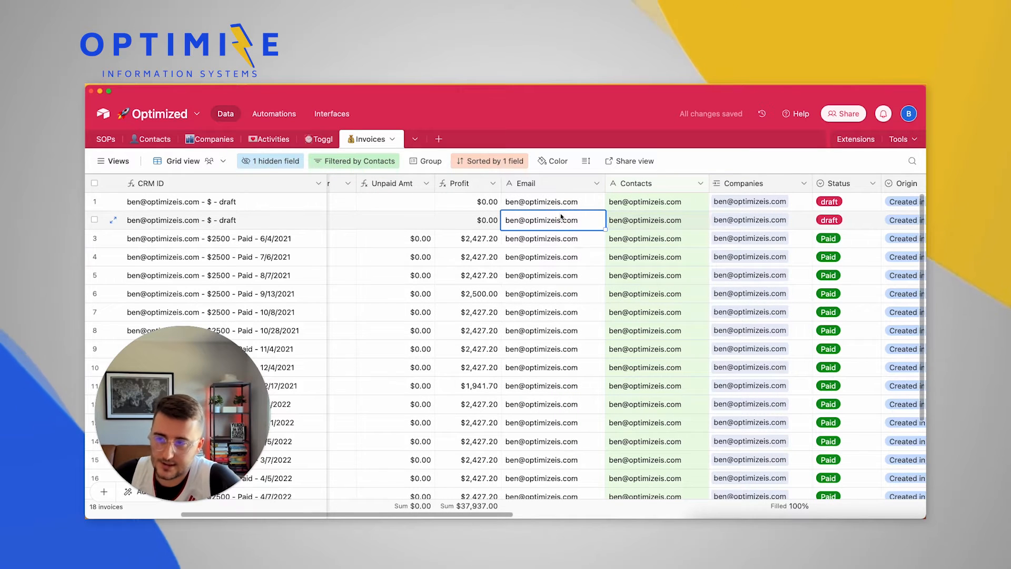
scroll(536, 253, right, 3)
click(535, 253)
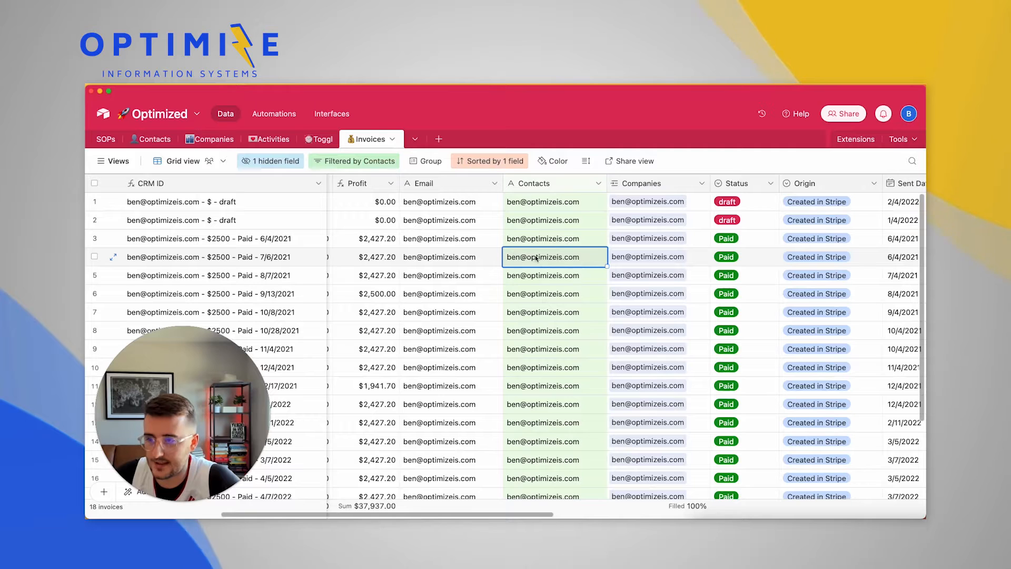
scroll(544, 262, right, 2)
scroll(544, 261, right, 2)
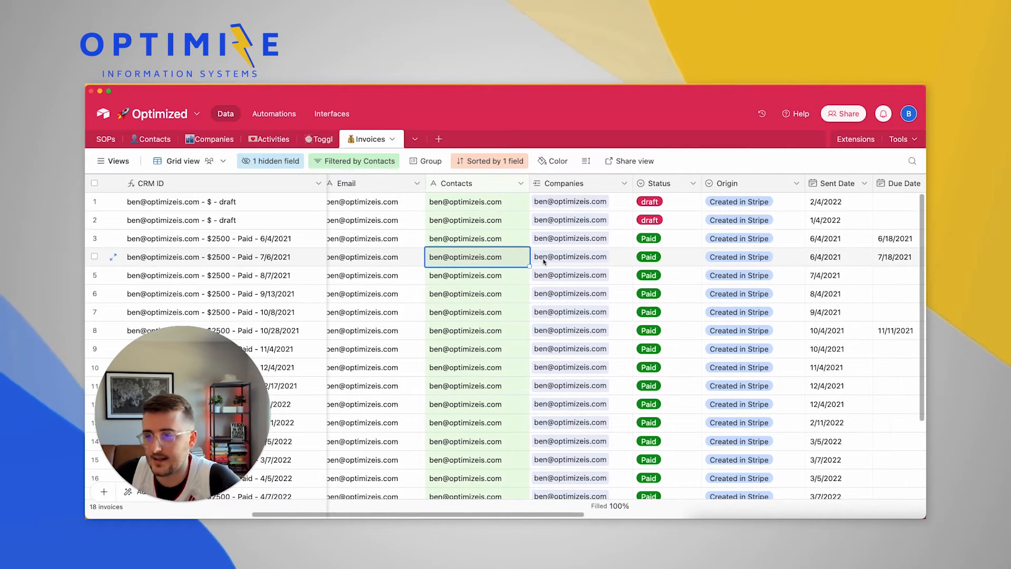
click(543, 256)
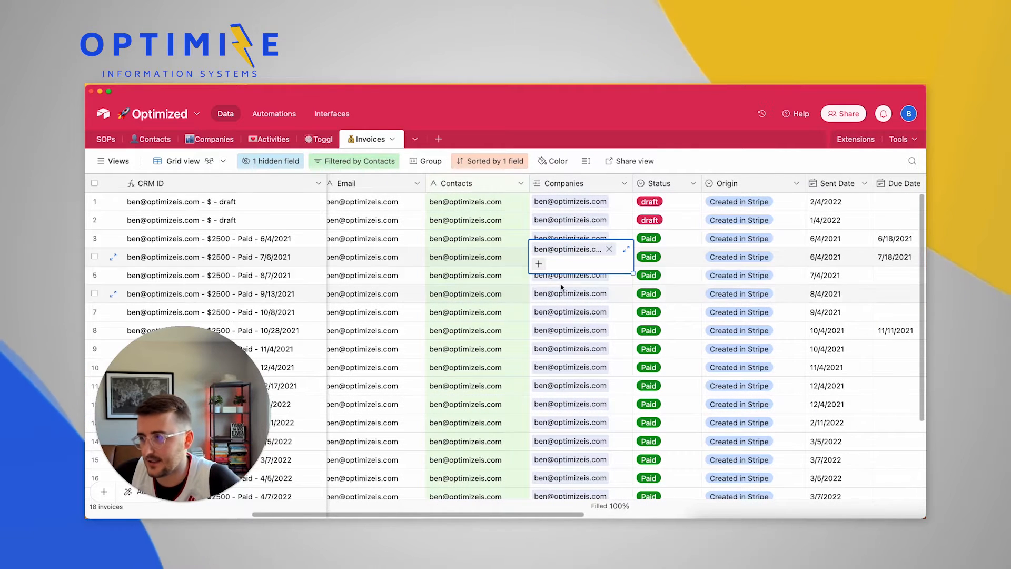
Open the Companies field settings and close them without changes
double_click(579, 182)
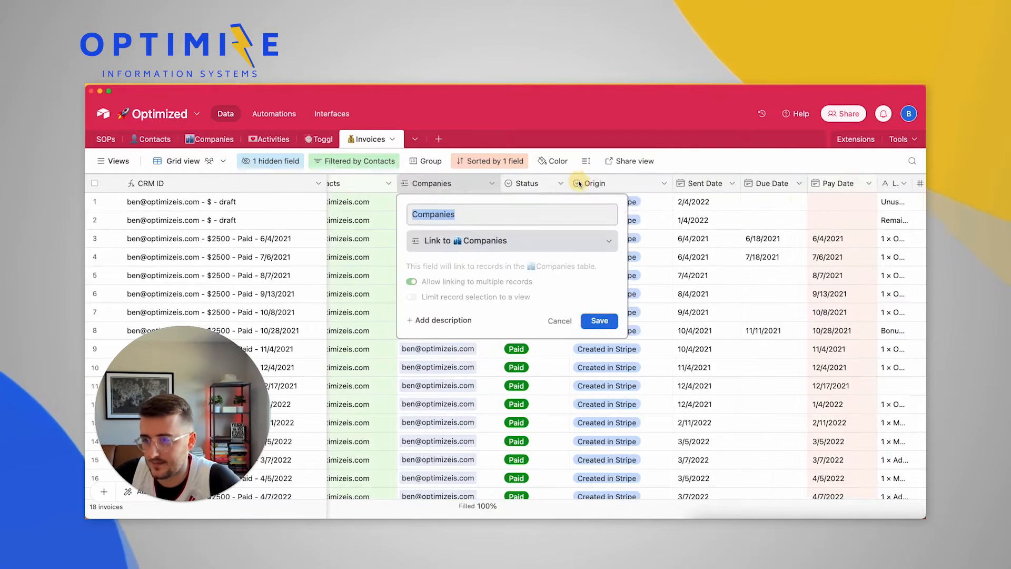
click(560, 322)
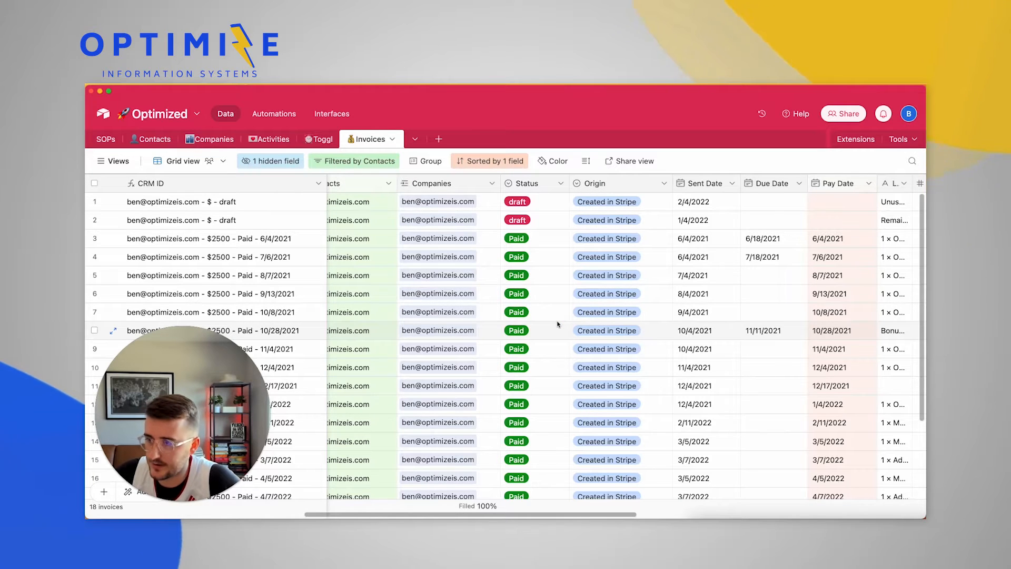
scroll(596, 234, left, 2)
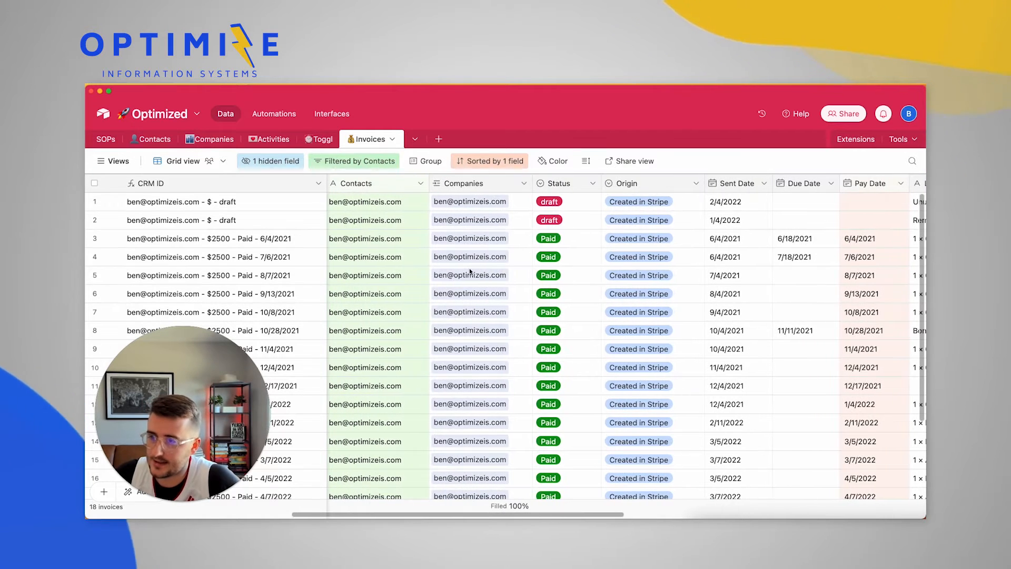
scroll(596, 233, right, 1)
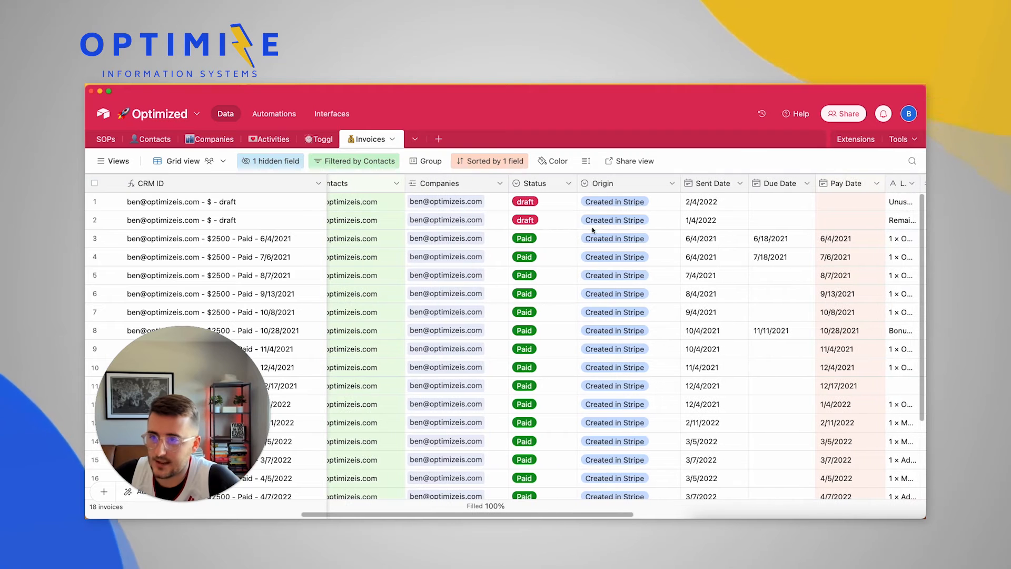
Review the Status options Paid, draft, open and Voided, cancel, then inspect row 5's Origin
double_click(530, 183)
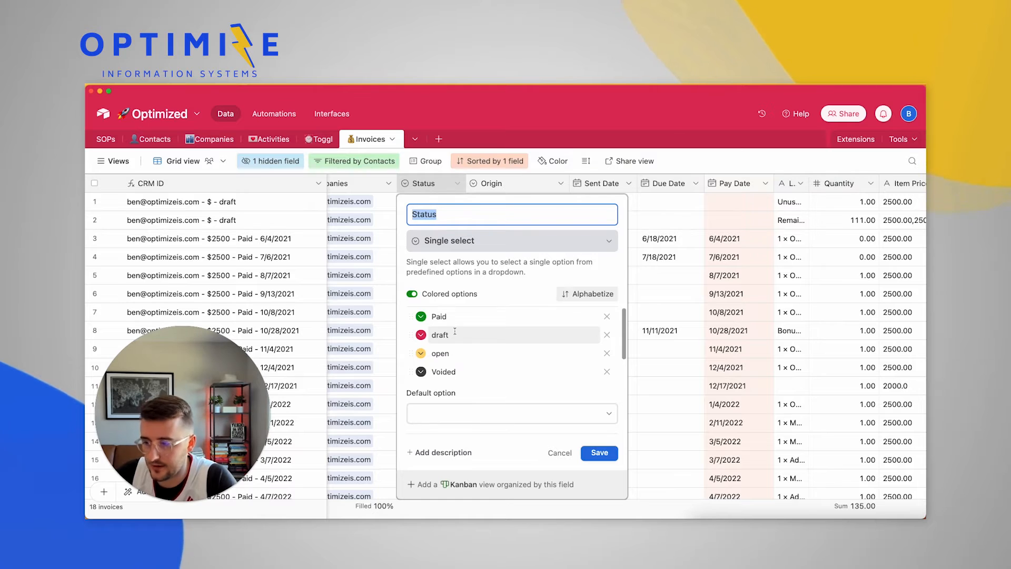
scroll(463, 343, down, 1)
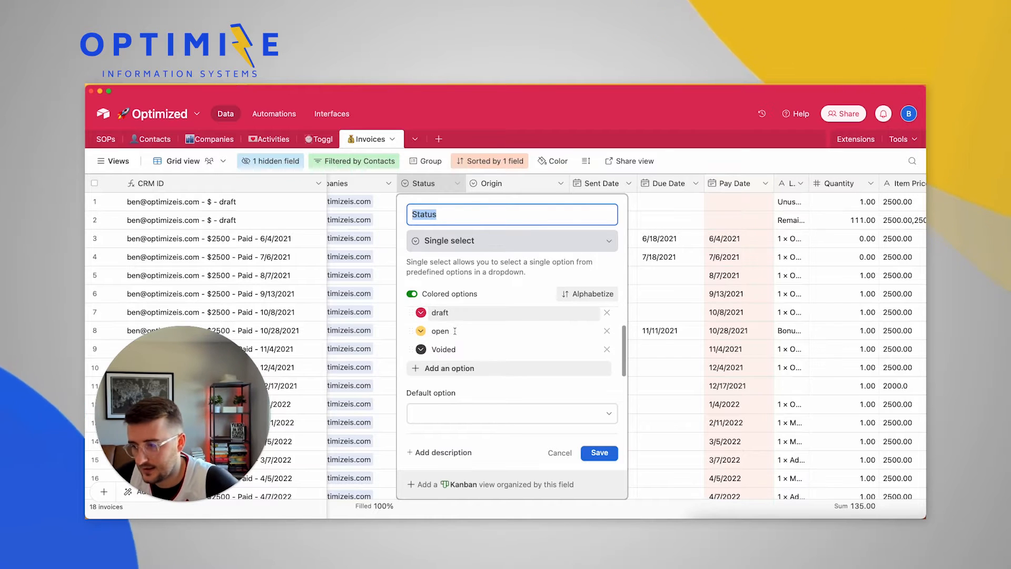
scroll(463, 343, up, 1)
click(566, 455)
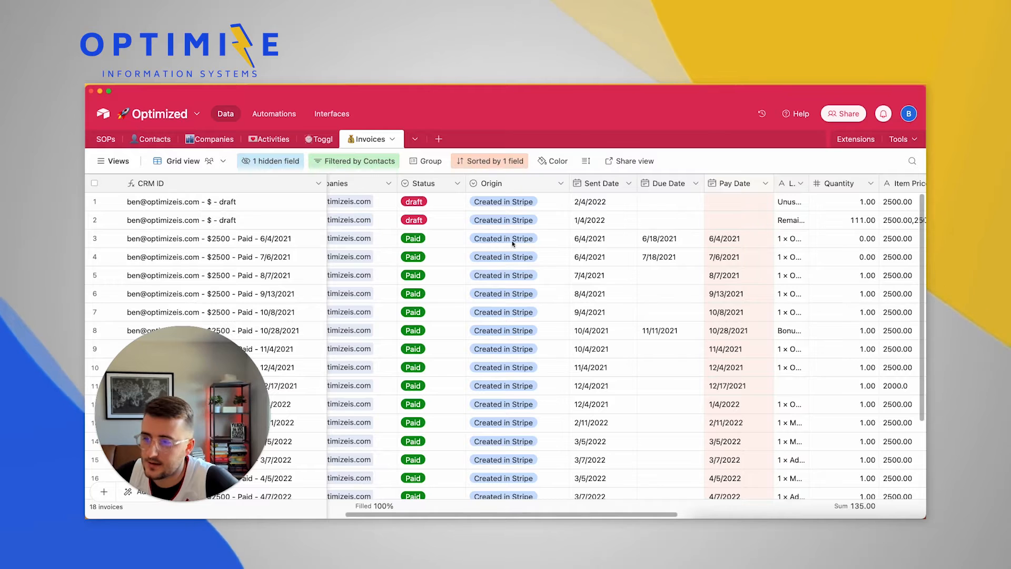
click(514, 274)
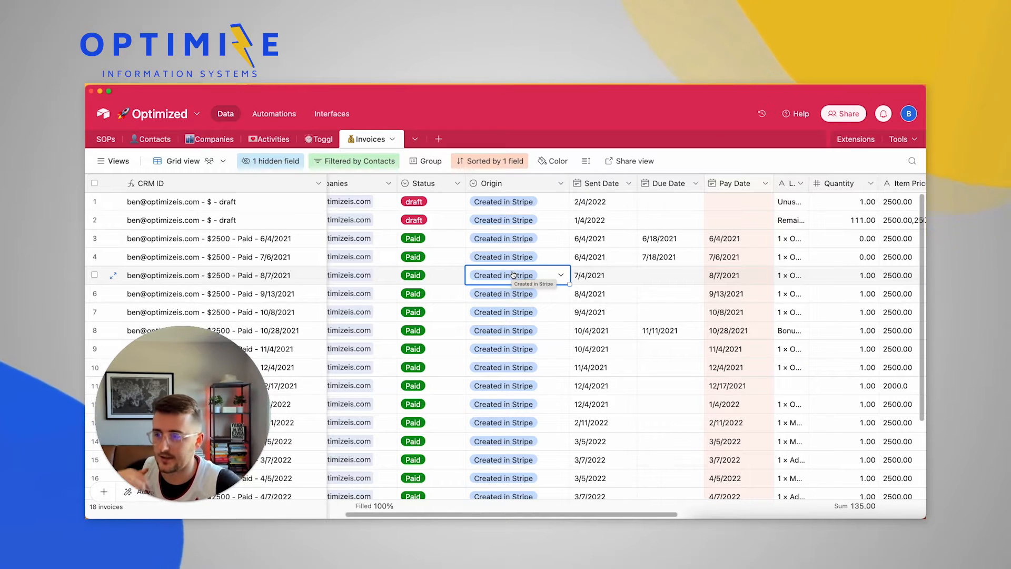
click(587, 262)
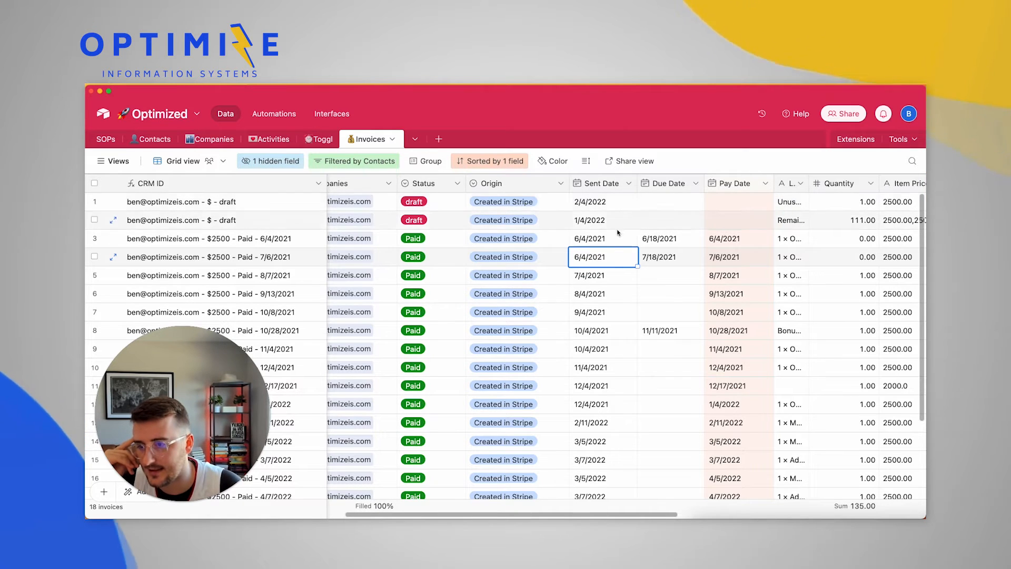
scroll(617, 232, right, 3)
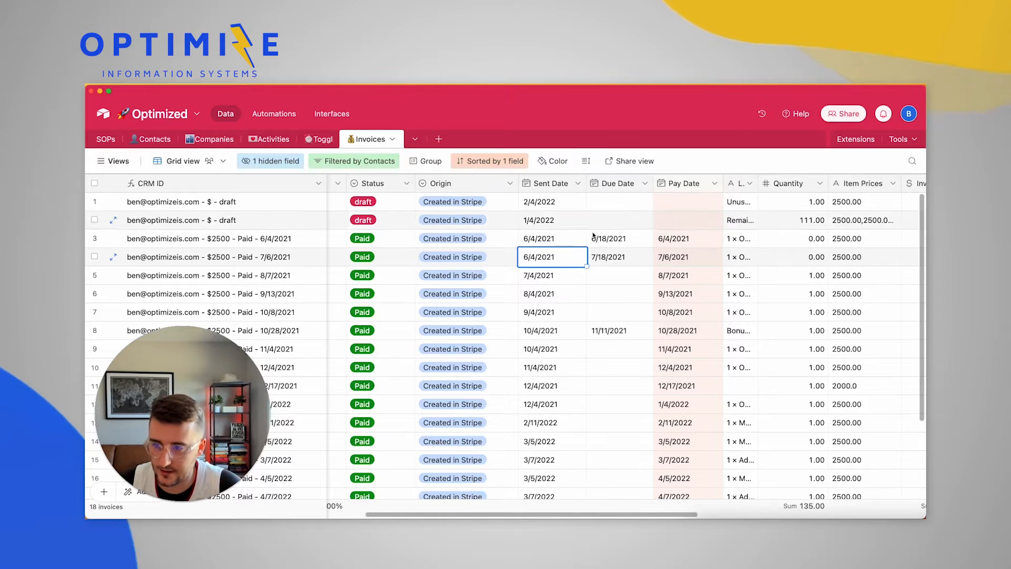
click(611, 243)
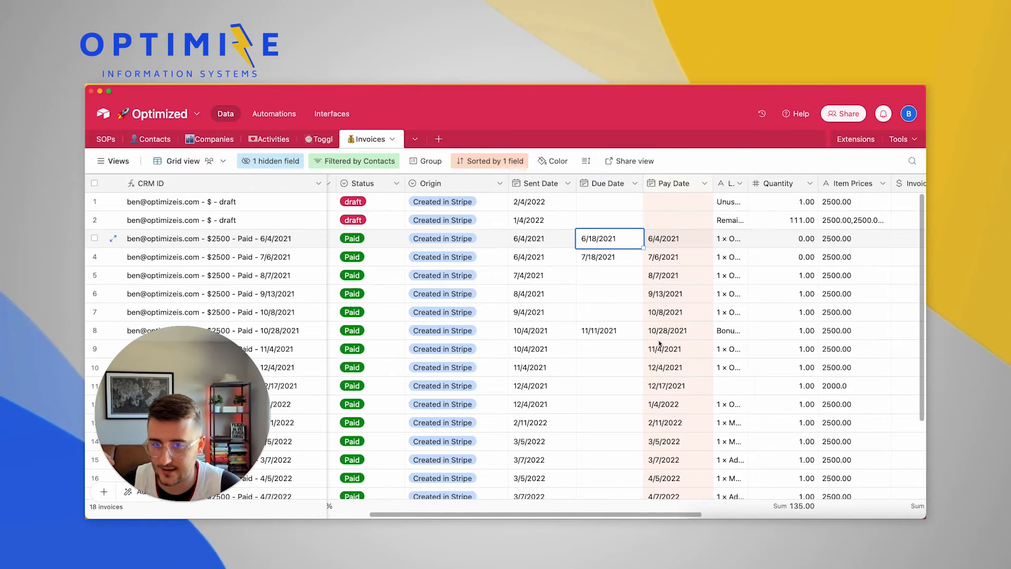
scroll(659, 343, right, 5)
scroll(762, 311, right, 3)
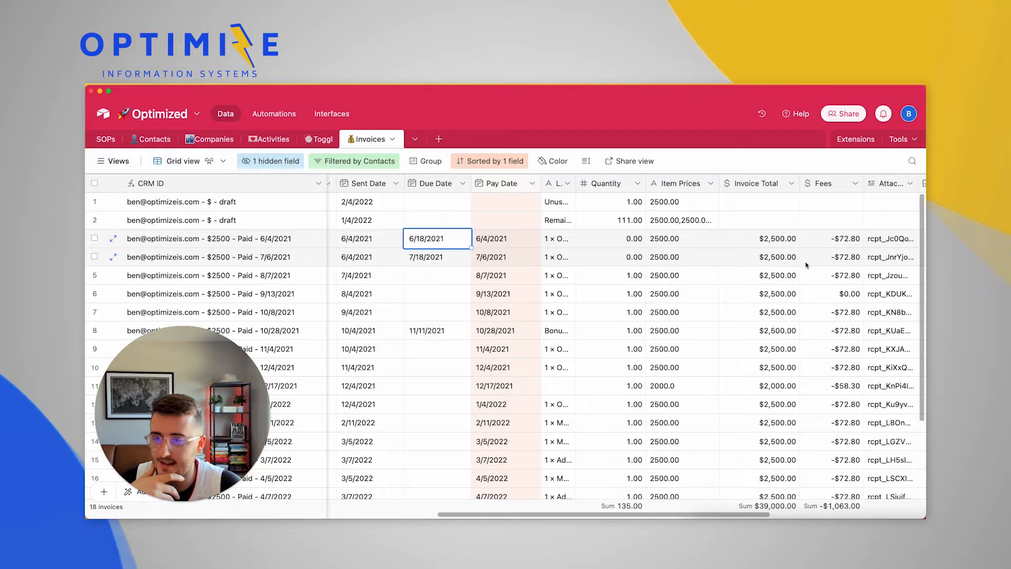
scroll(777, 349, right, 5)
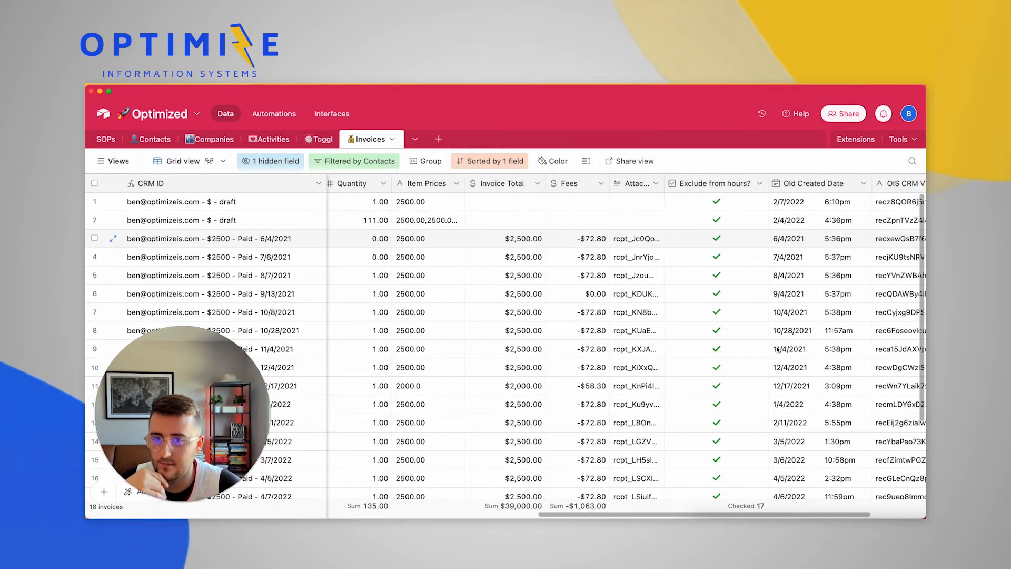
scroll(777, 349, left, 2)
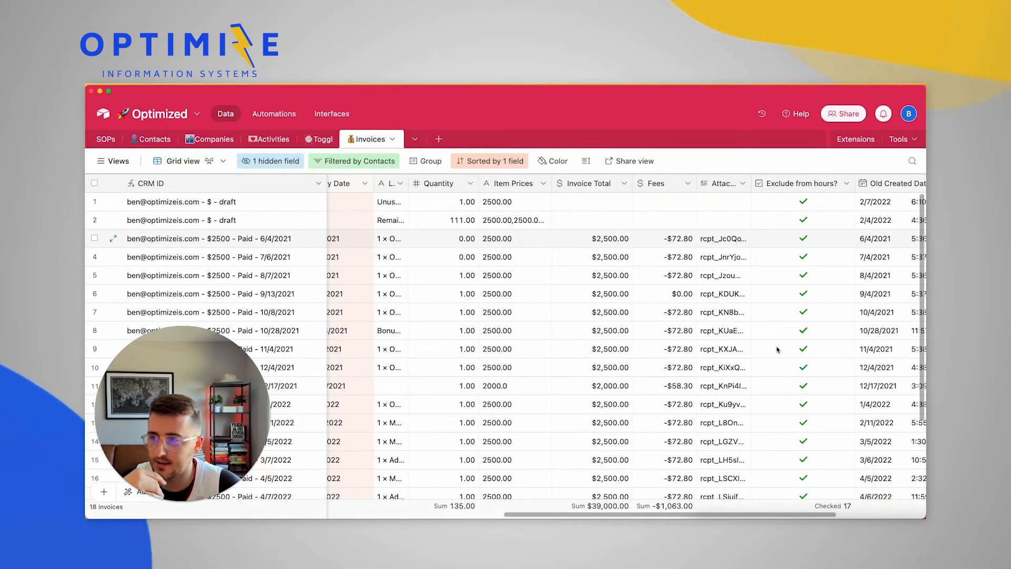
scroll(658, 305, left, 4)
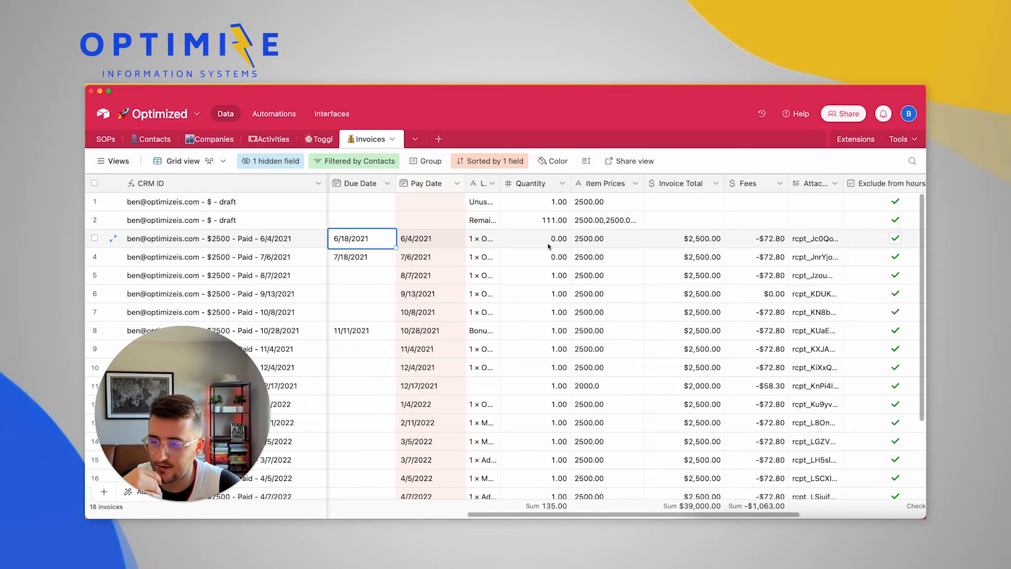
click(548, 245)
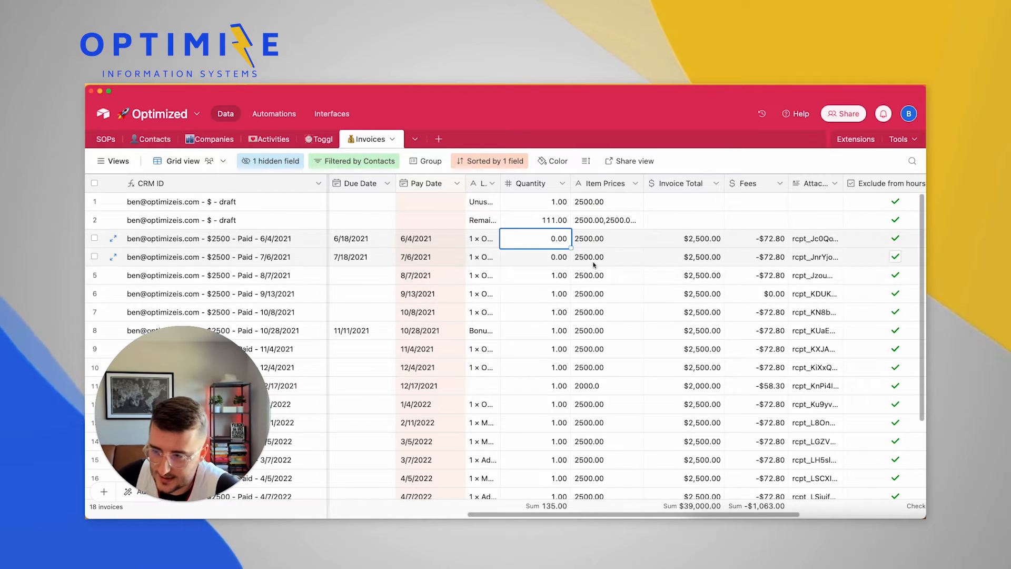
click(551, 275)
drag(551, 276, 554, 290)
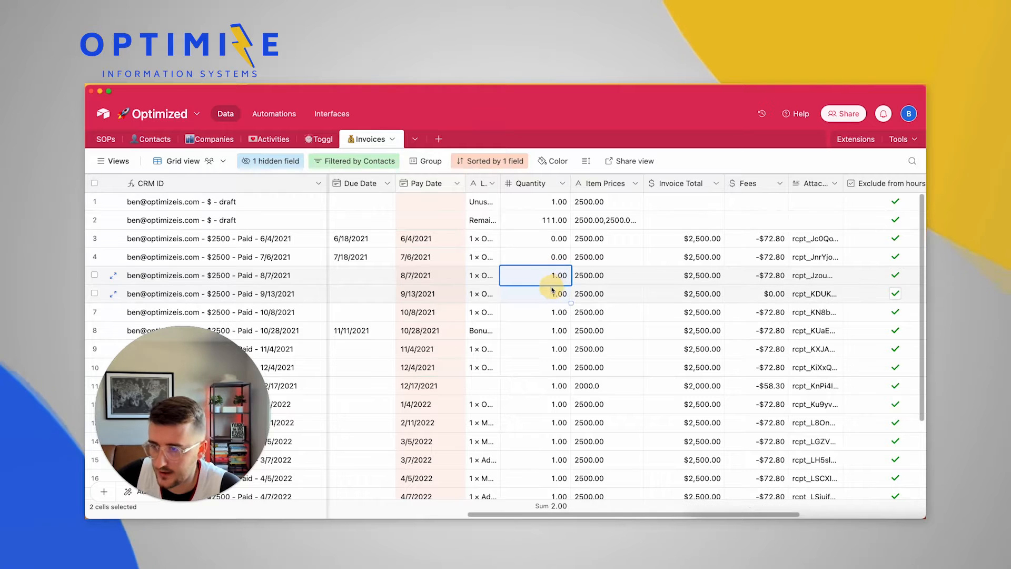
click(551, 221)
click(581, 262)
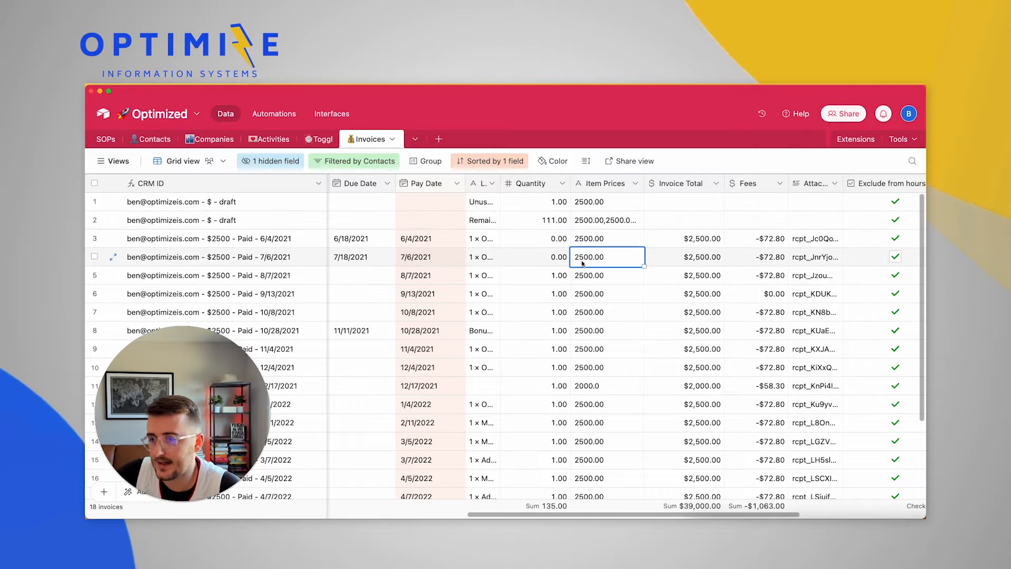
click(545, 274)
click(607, 277)
drag(607, 276, 611, 345)
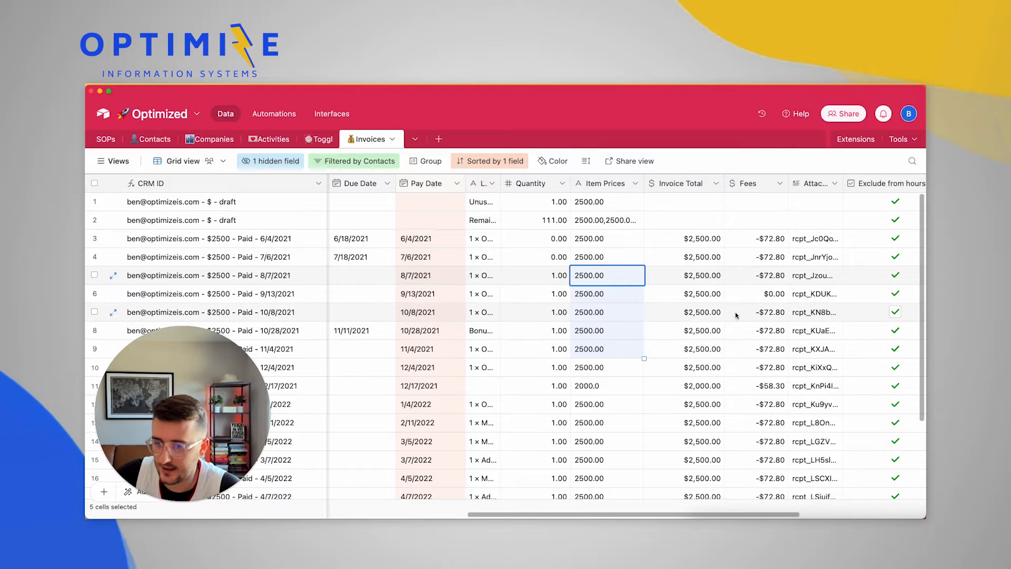
key(Right)
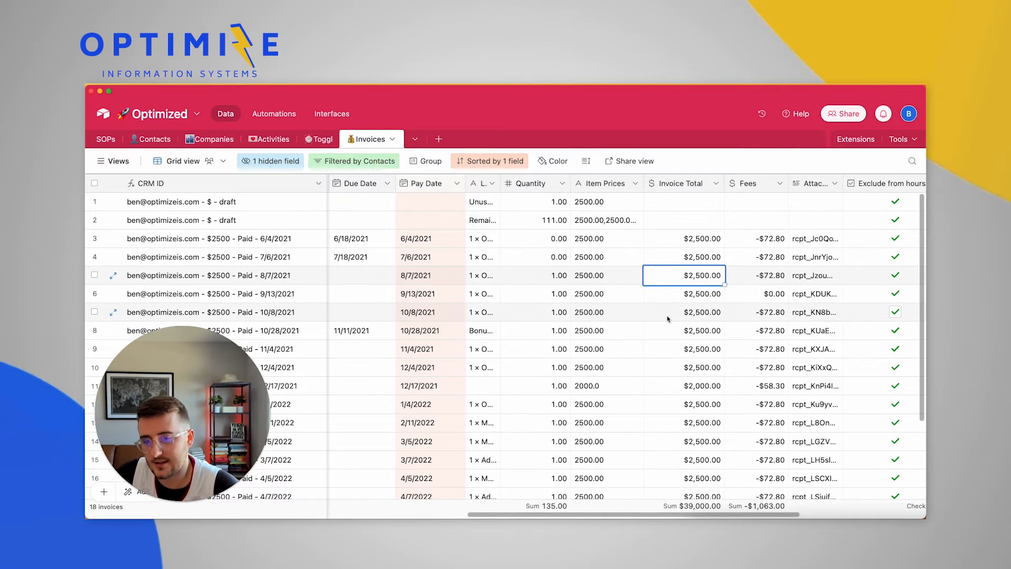
scroll(667, 316, right, 4)
scroll(706, 318, right, 8)
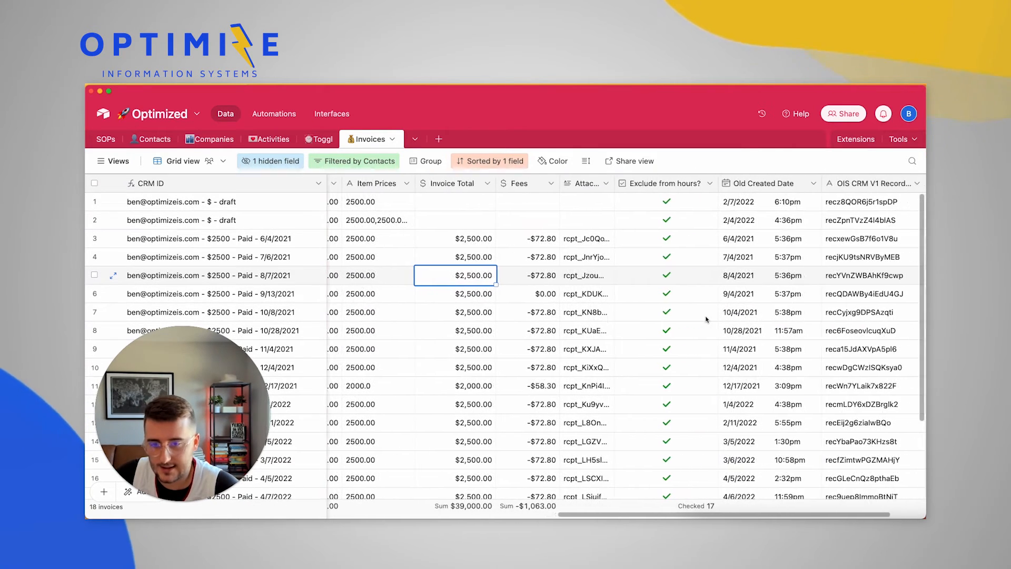
click(592, 183)
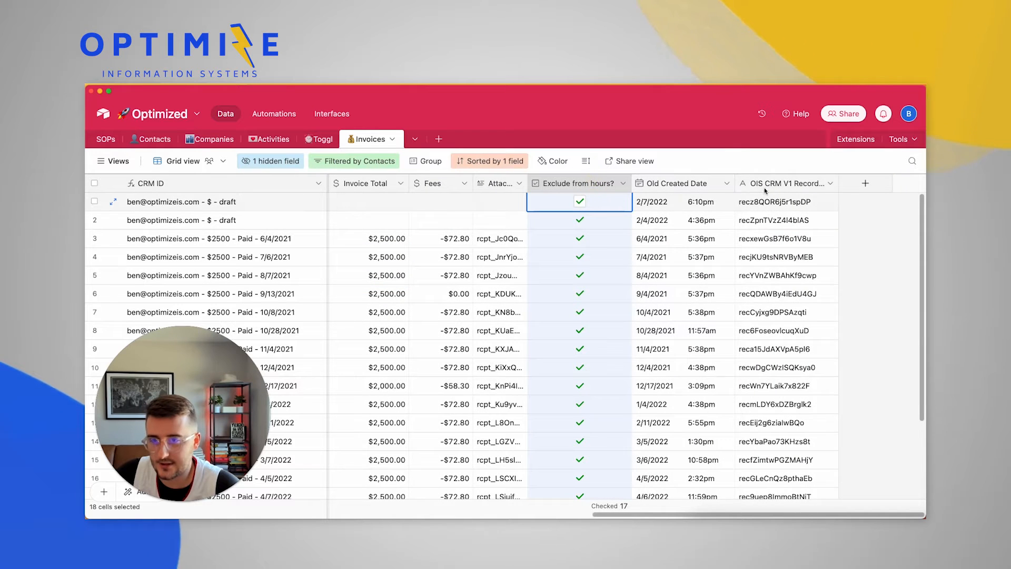
shift+click(776, 188)
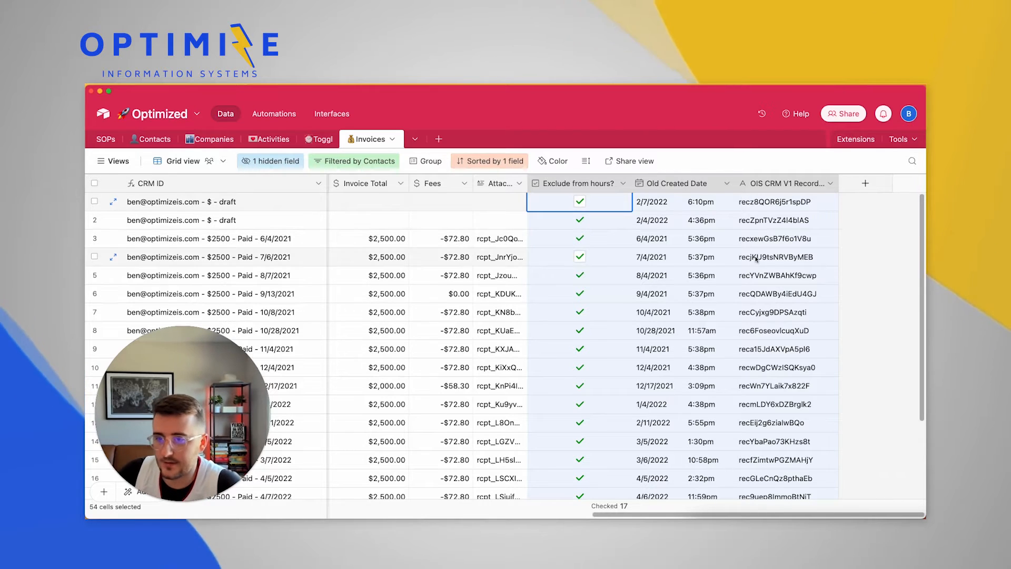
click(617, 298)
scroll(617, 301, left, 15)
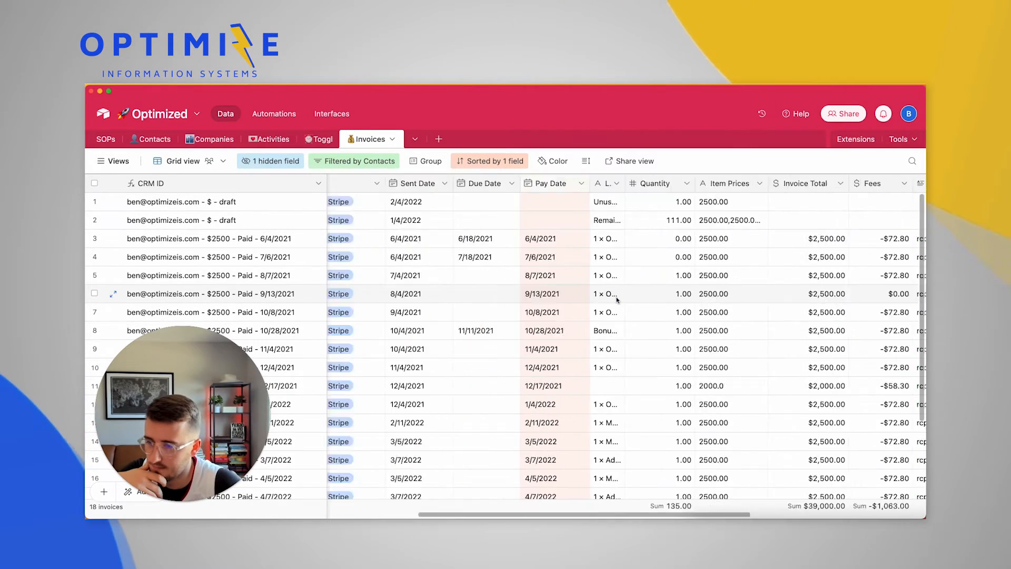
scroll(617, 300, left, 6)
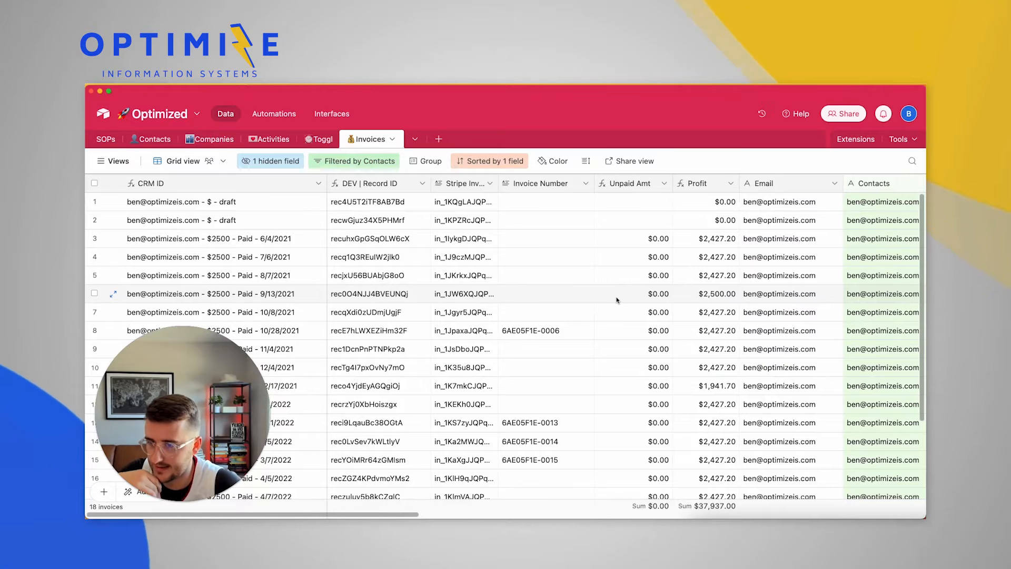
scroll(617, 300, right, 2)
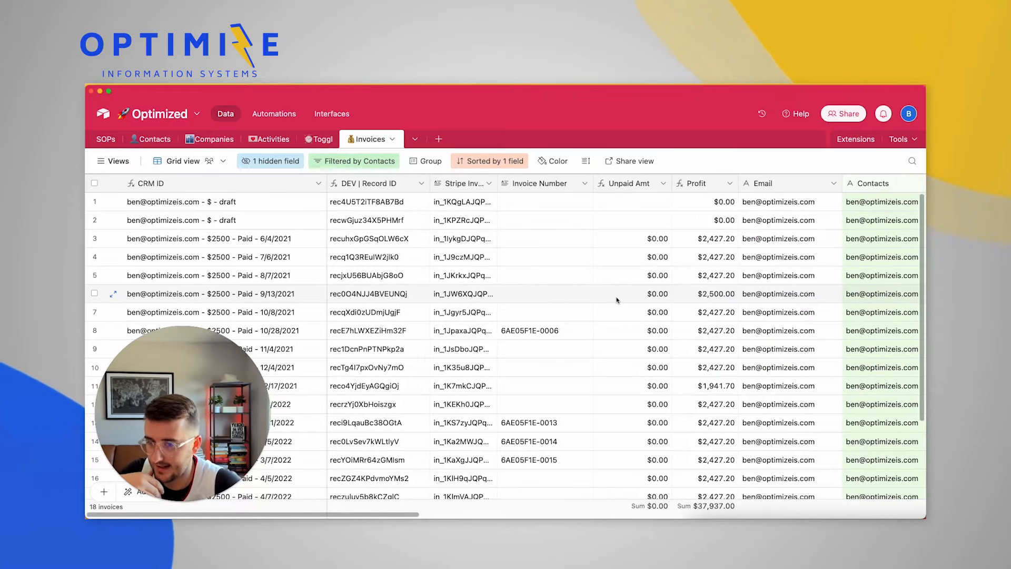
Edit the Profit field and inspect its formula, selecting the Status reference
right_click(687, 186)
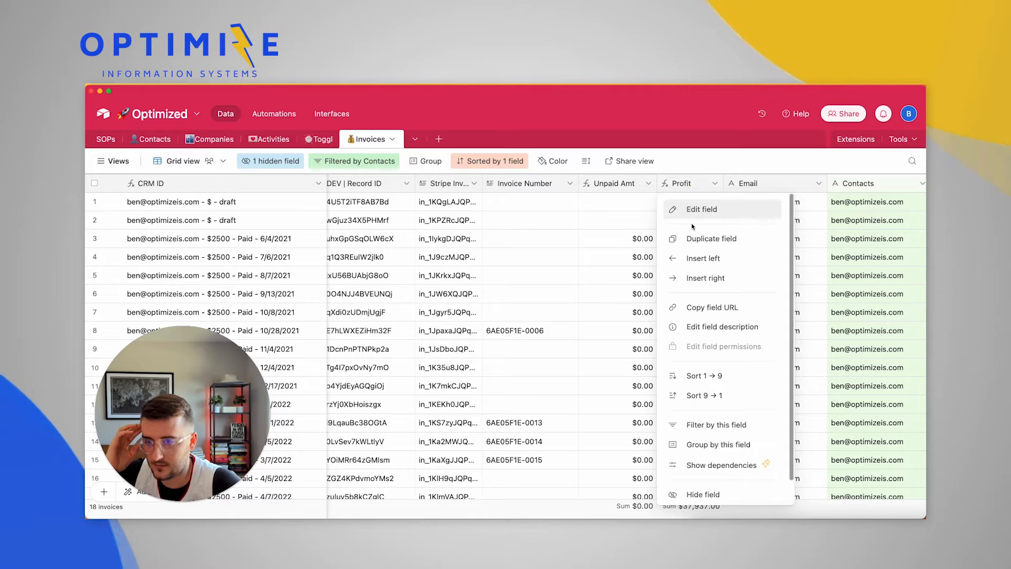
click(683, 216)
click(523, 315)
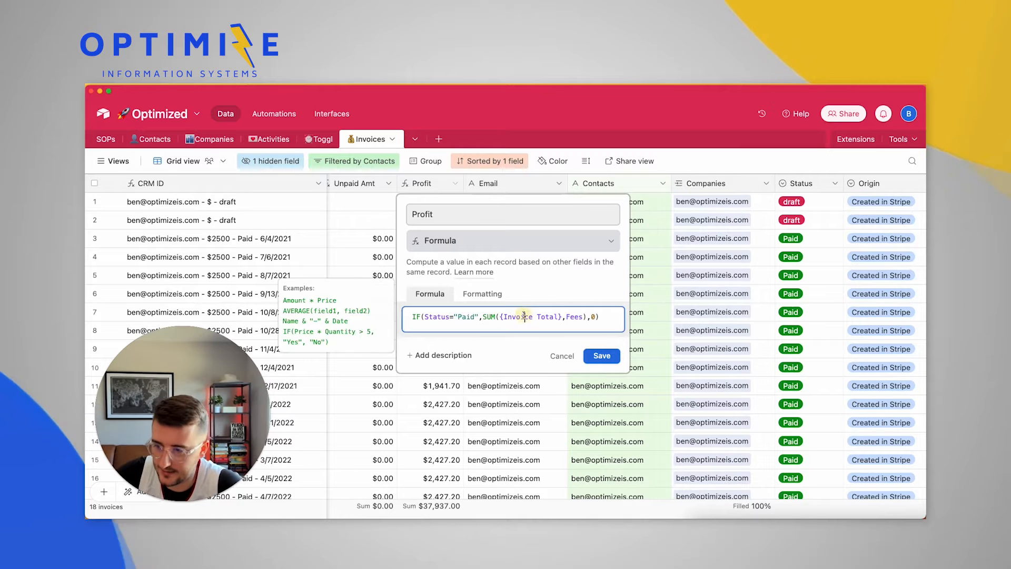
key(ctrl+a)
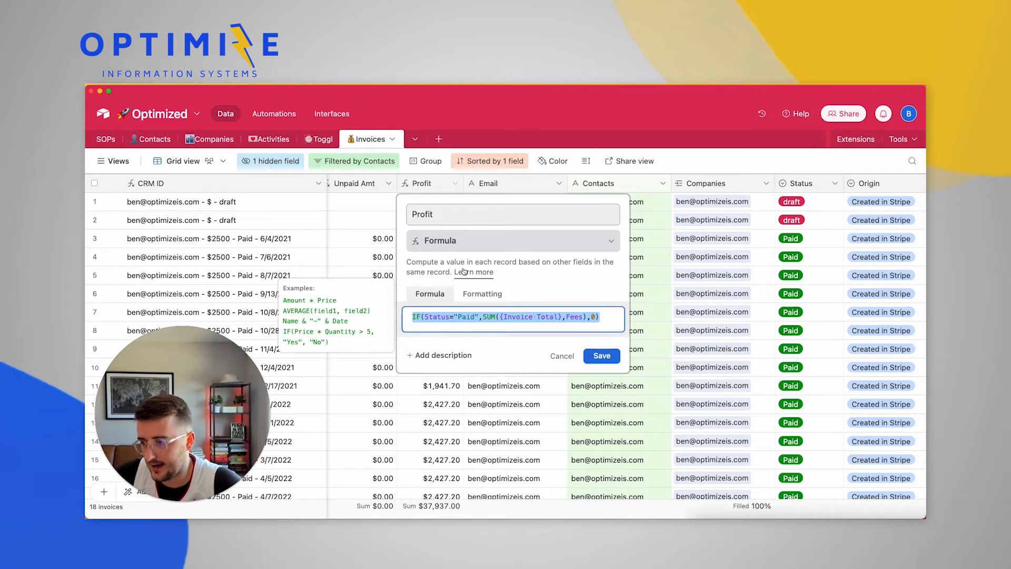
click(424, 316)
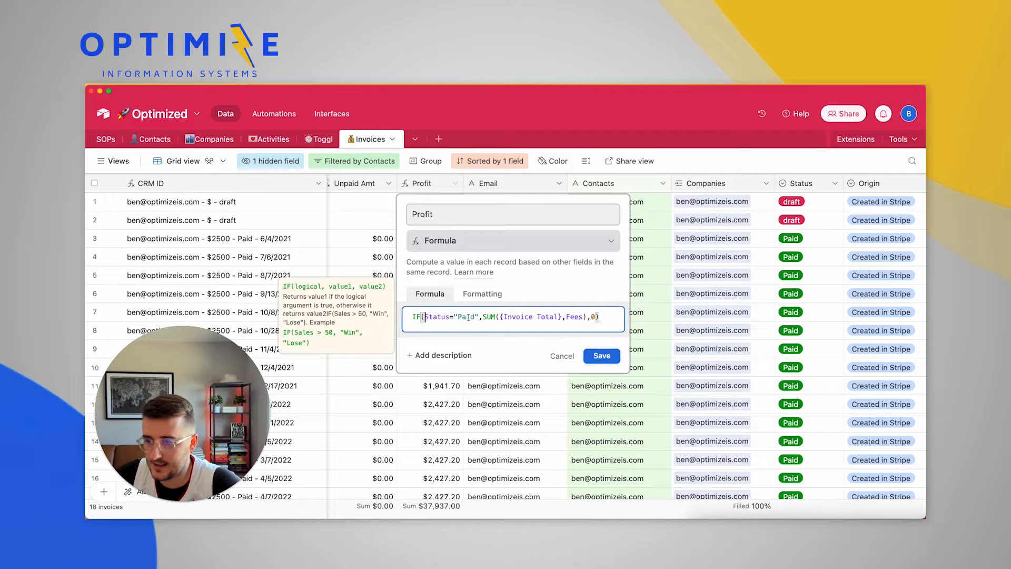
scroll(657, 297, right, 2)
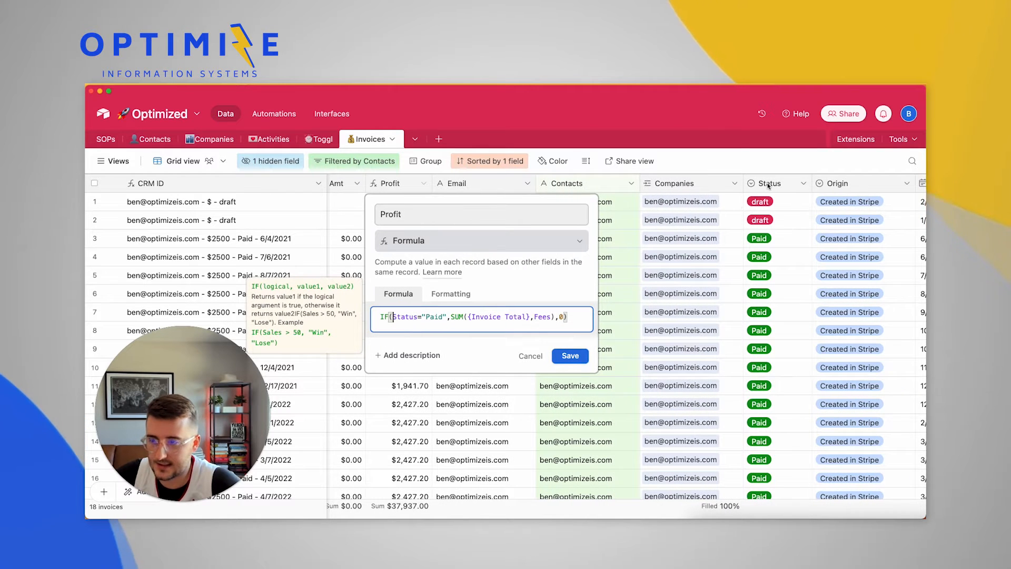
double_click(406, 316)
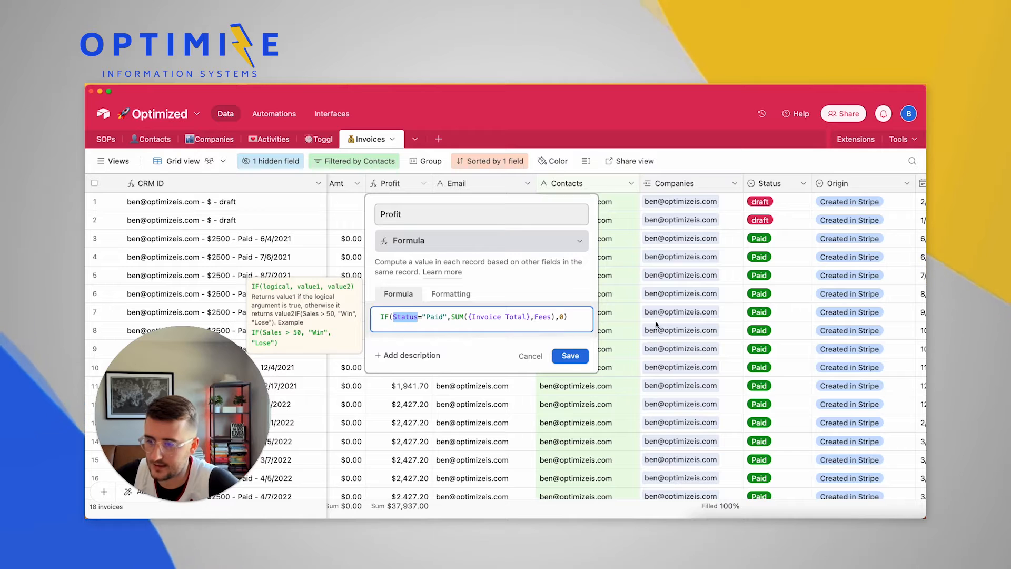
Cancel the Profit editor and check row 7's Fees and Profit values
click(529, 355)
scroll(661, 350, right, 10)
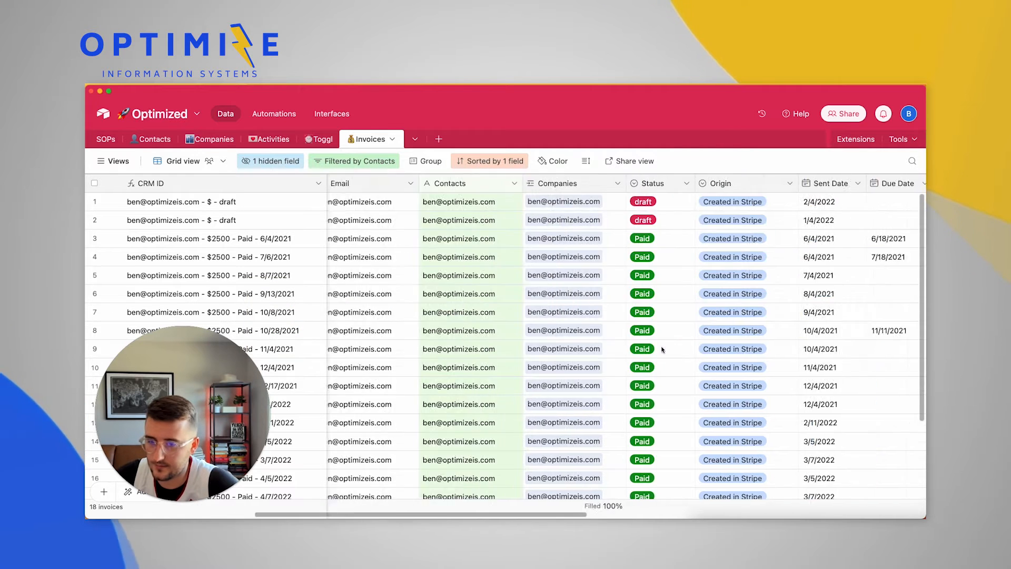
scroll(661, 349, right, 5)
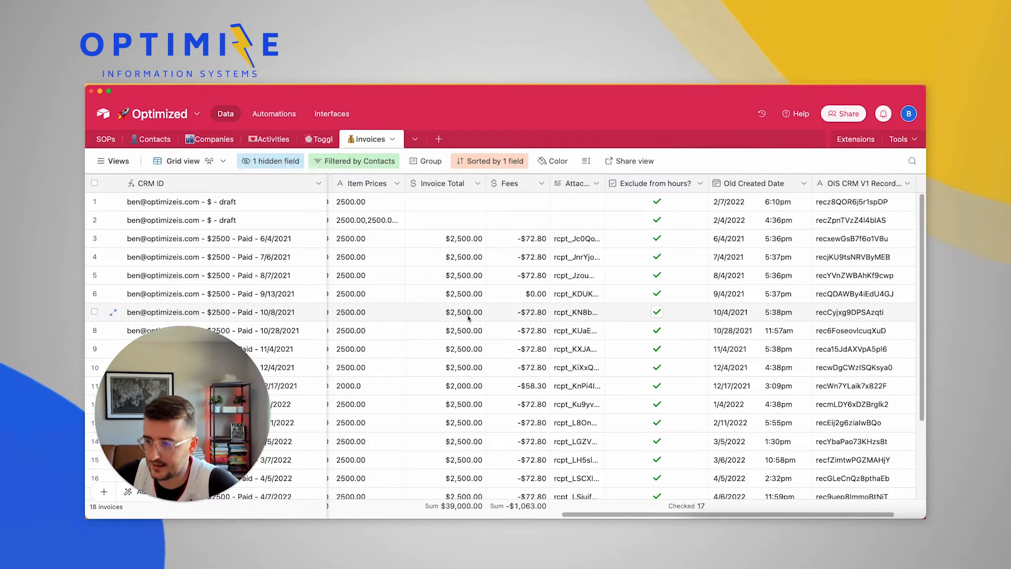
click(529, 313)
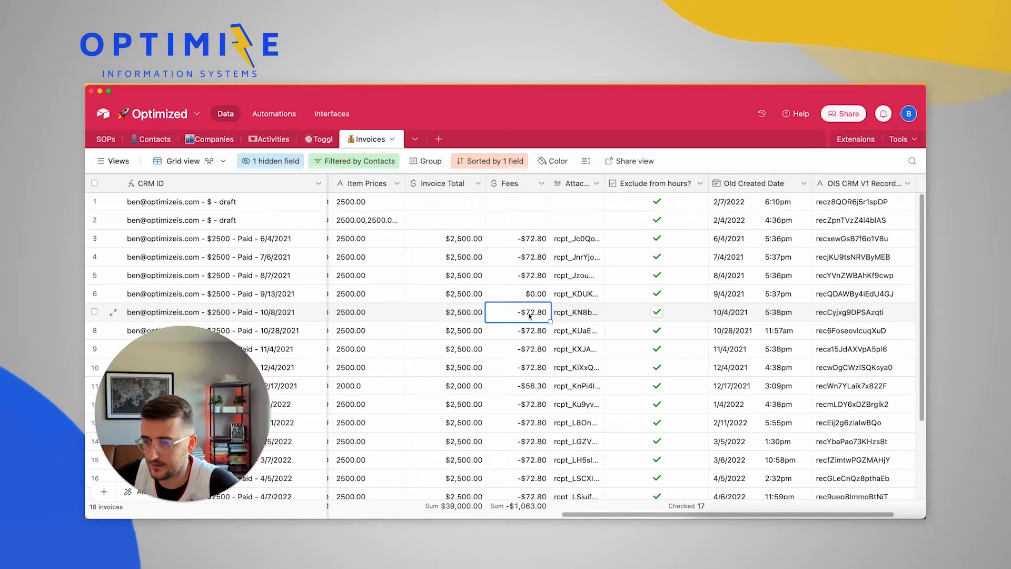
scroll(529, 315, left, 3)
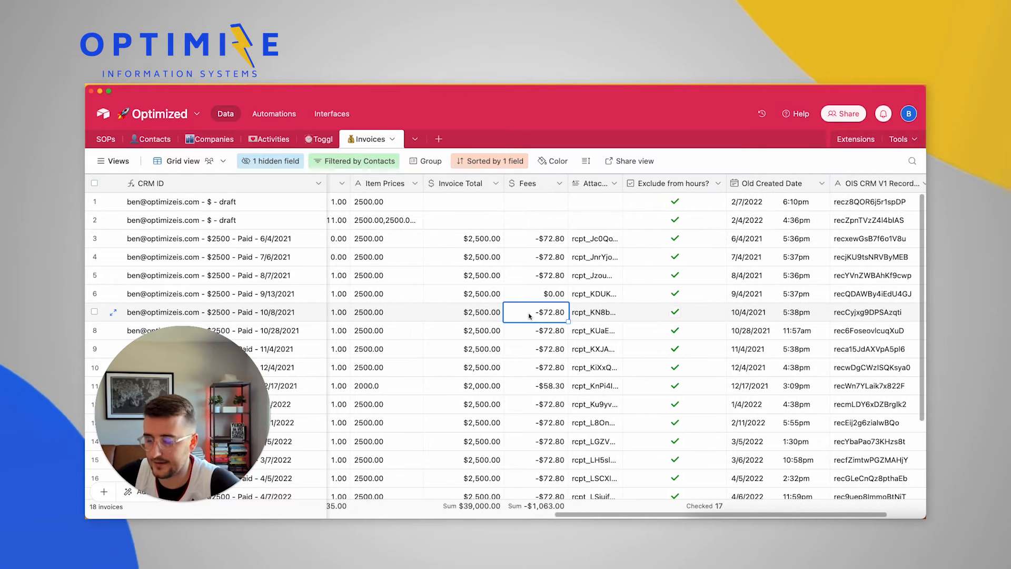
scroll(529, 315, left, 15)
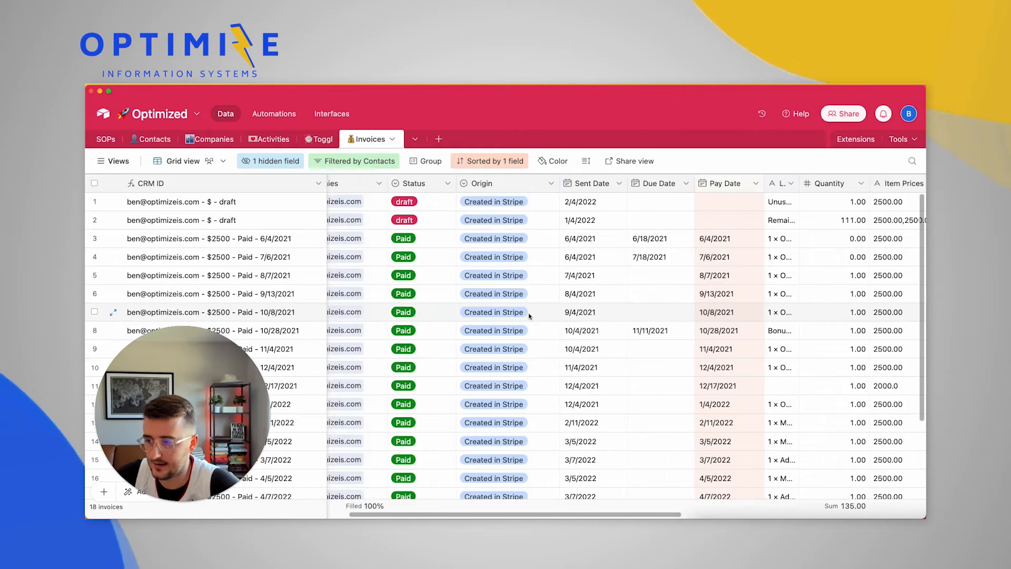
scroll(529, 315, left, 10)
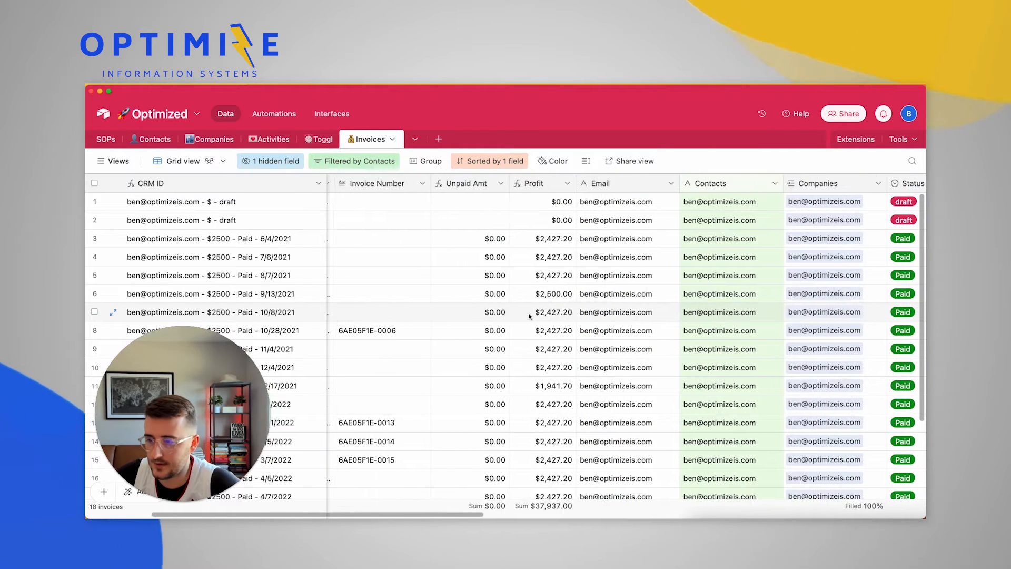
click(544, 314)
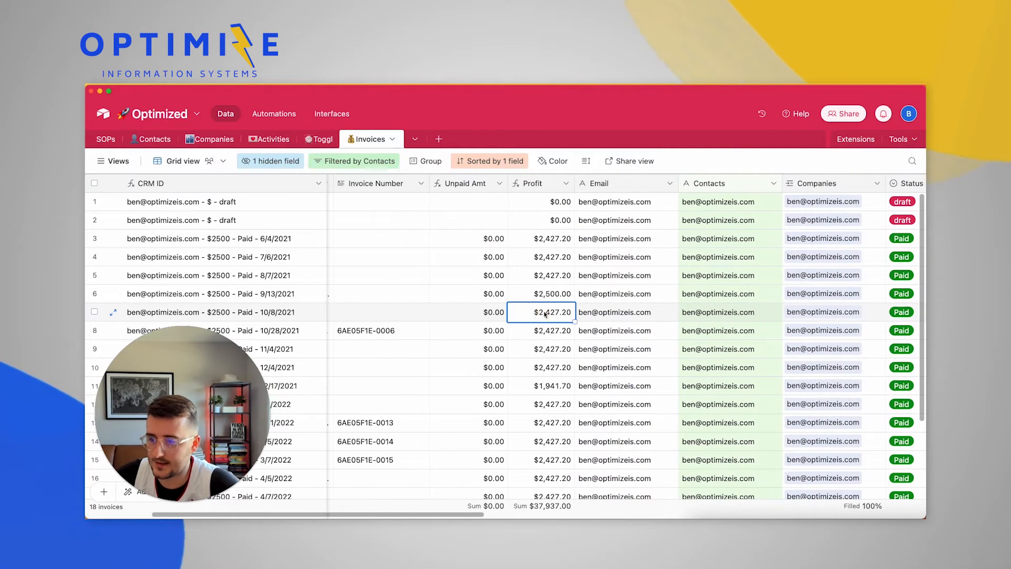
Break the Profit formula into lines after IF(, before SUM(, after Fees) and before the final ), then save
double_click(540, 182)
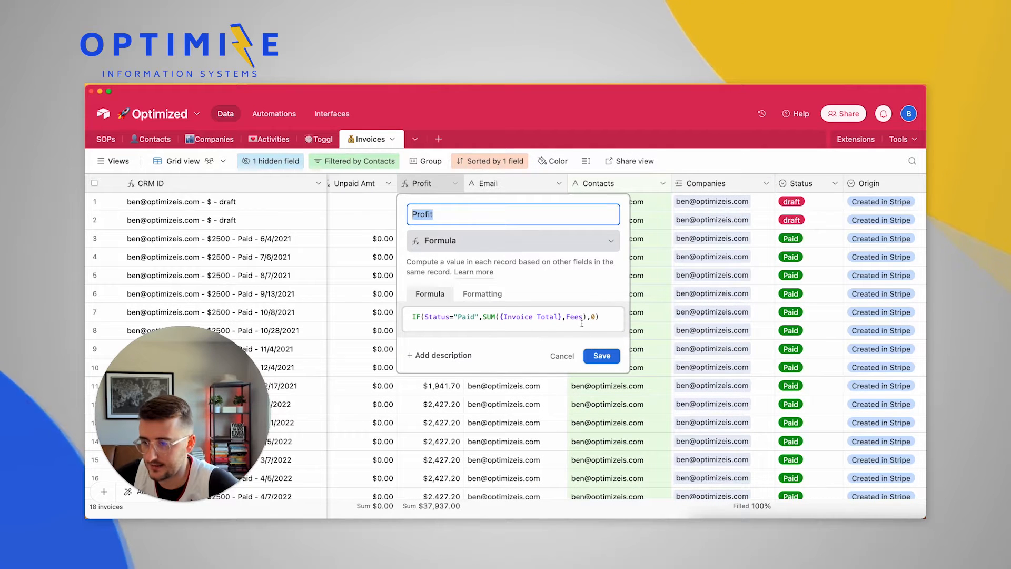
click(424, 316)
key(Return)
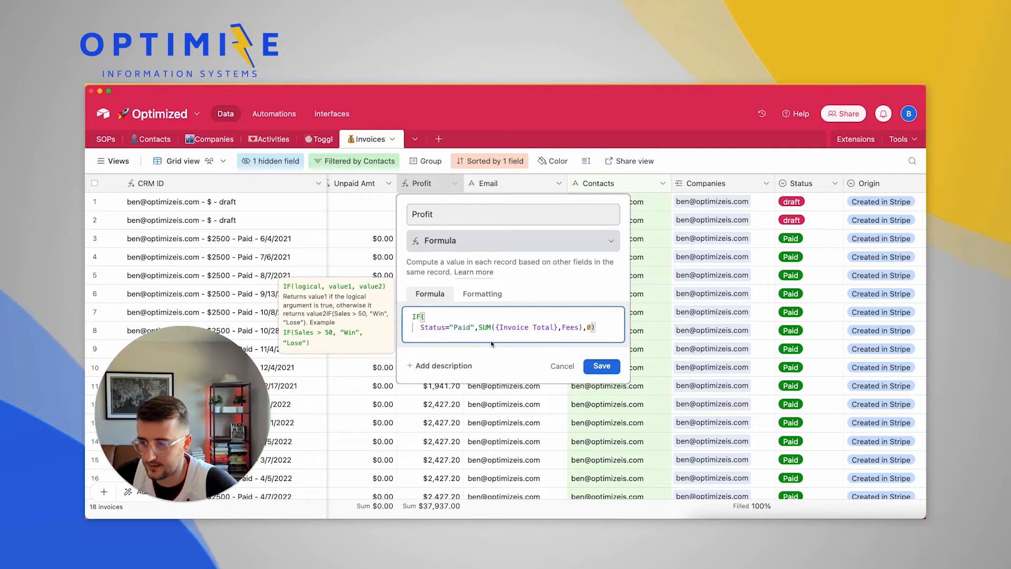
click(478, 327)
key(Return)
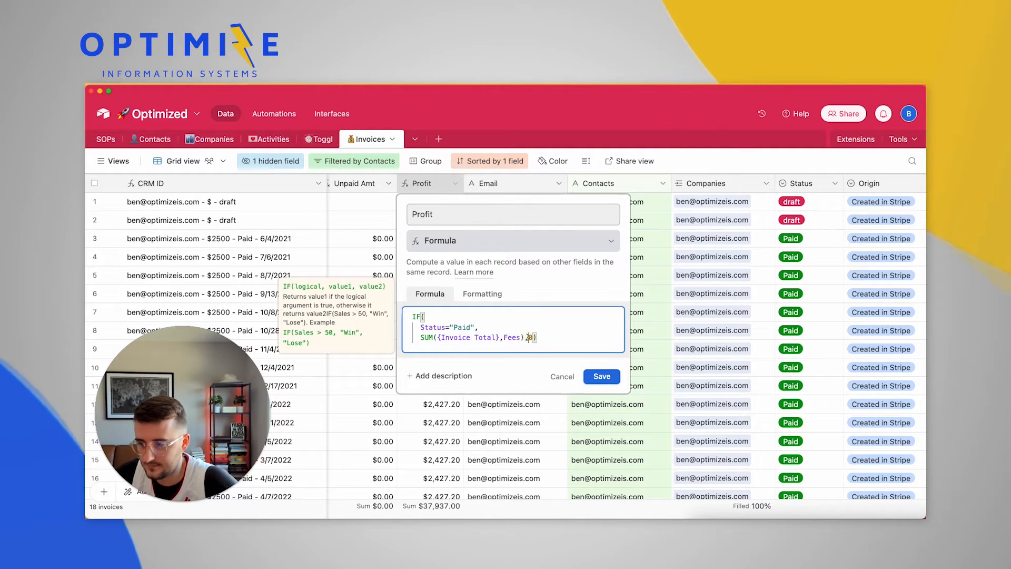
click(528, 337)
key(Return)
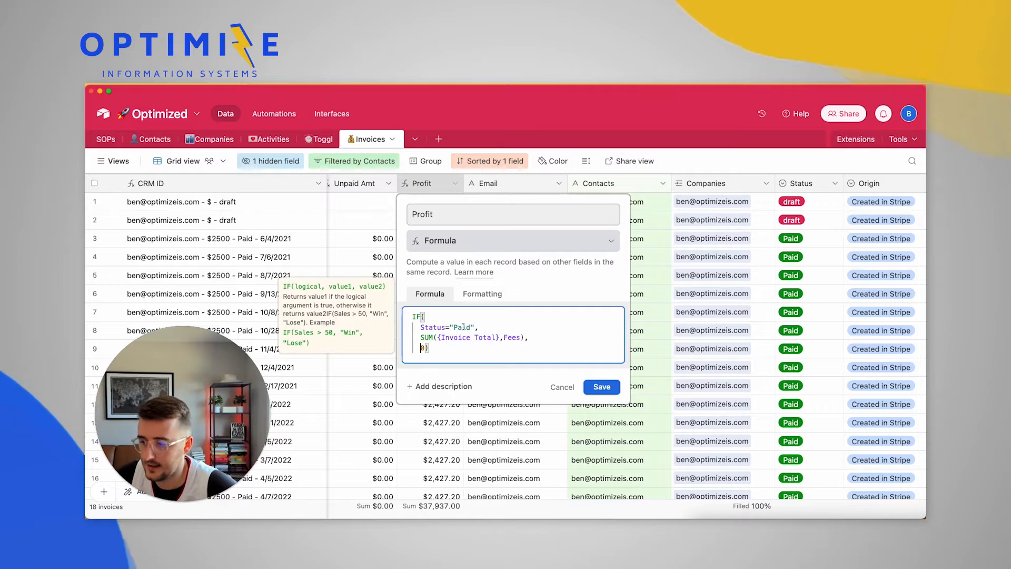
click(425, 348)
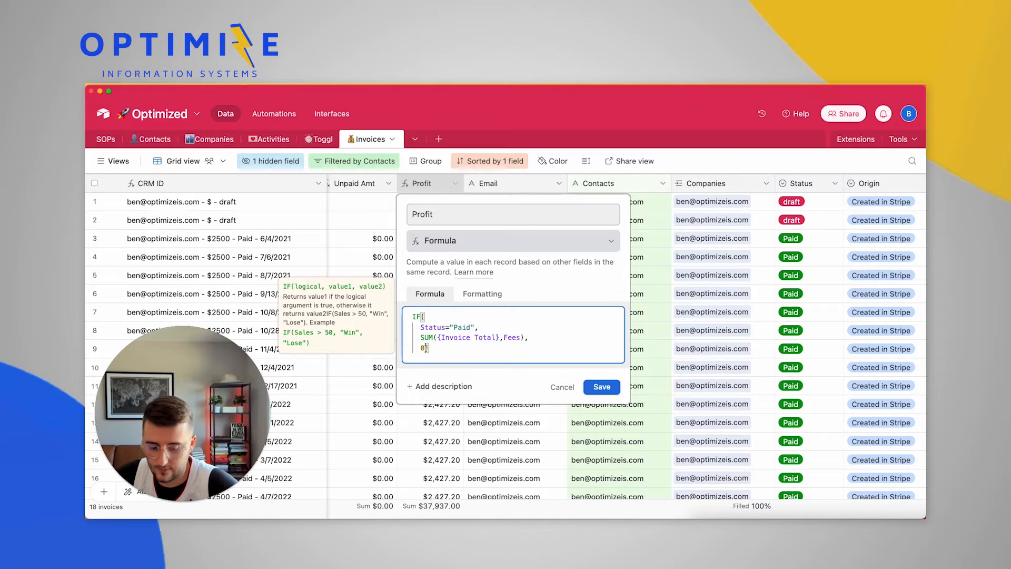
key(Return)
drag(421, 327, 481, 328)
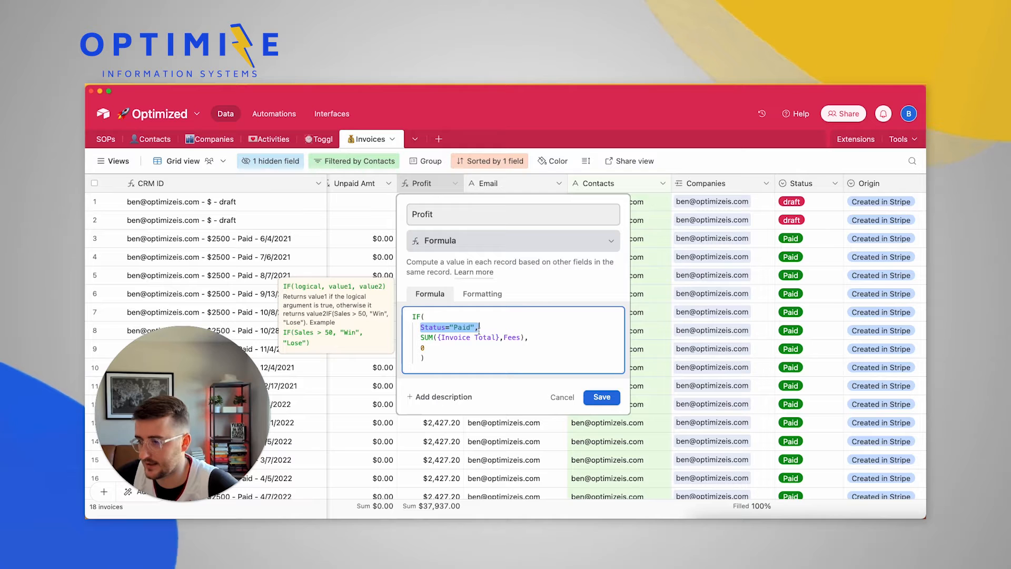
drag(419, 337, 521, 337)
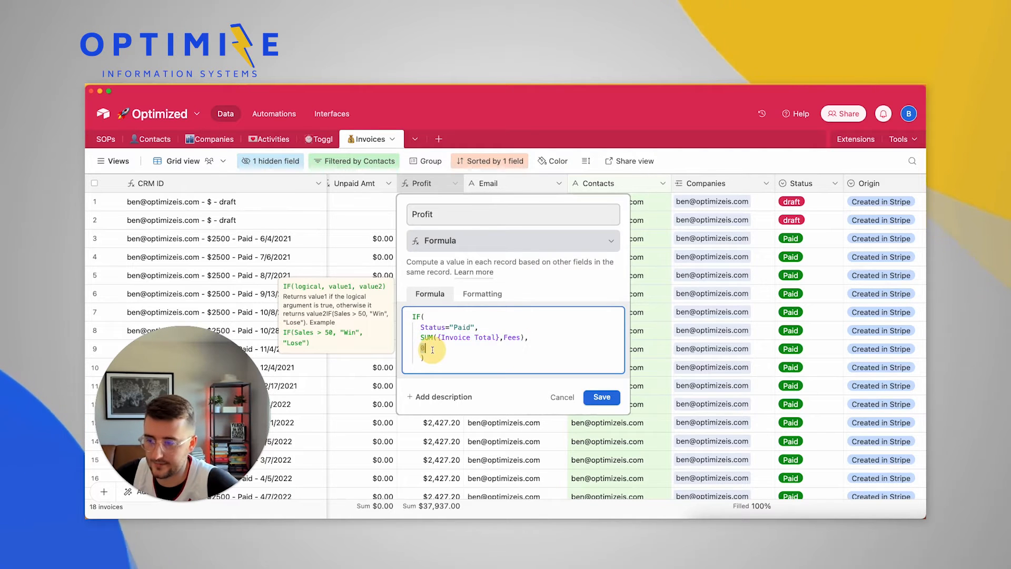
click(600, 396)
Scroll back and forth across the Invoices grid to review its columns
scroll(388, 258, right, 5)
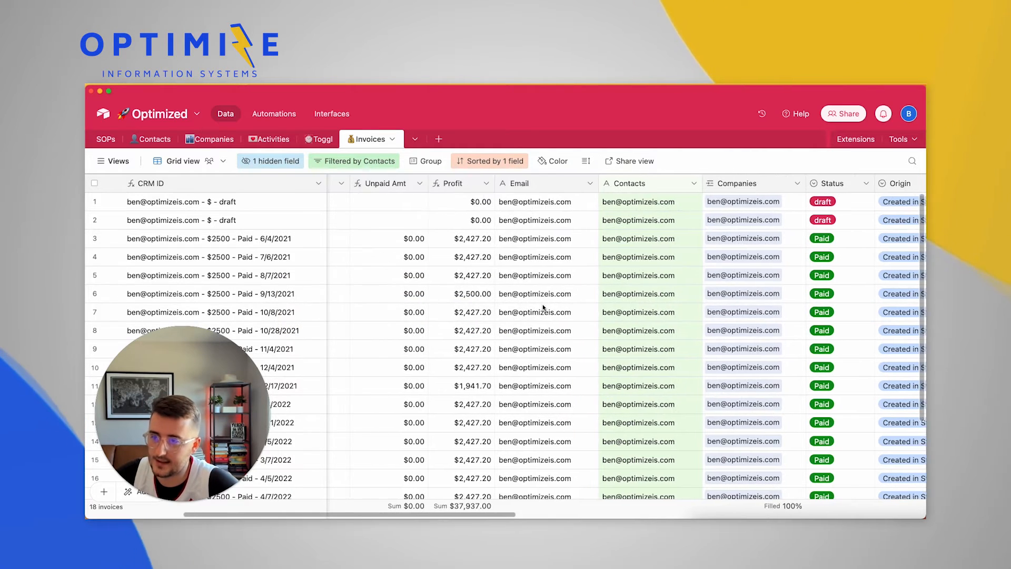
scroll(542, 304, right, 6)
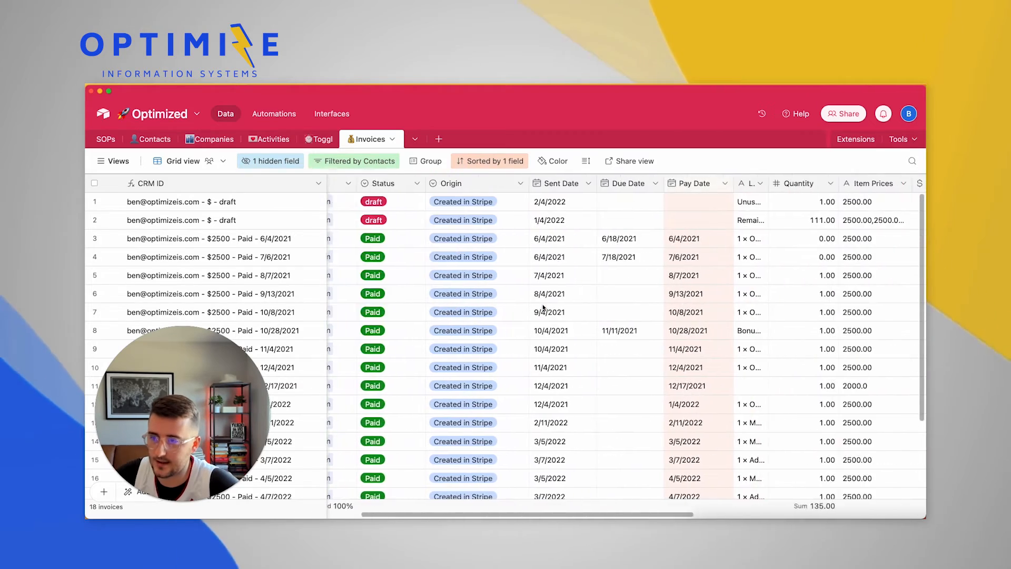
scroll(542, 305, left, 5)
scroll(542, 305, left, 3)
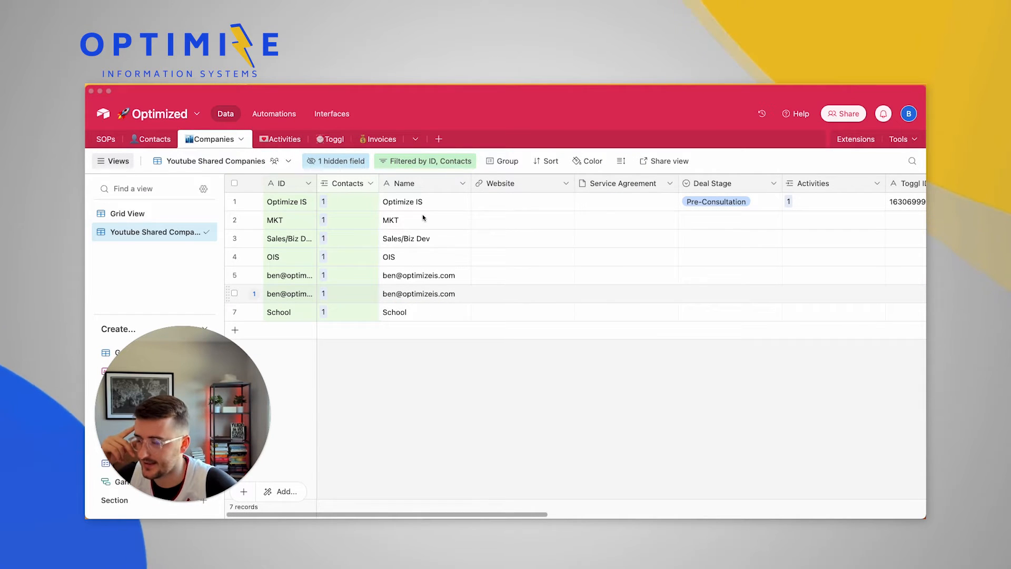
scroll(433, 285, right, 5)
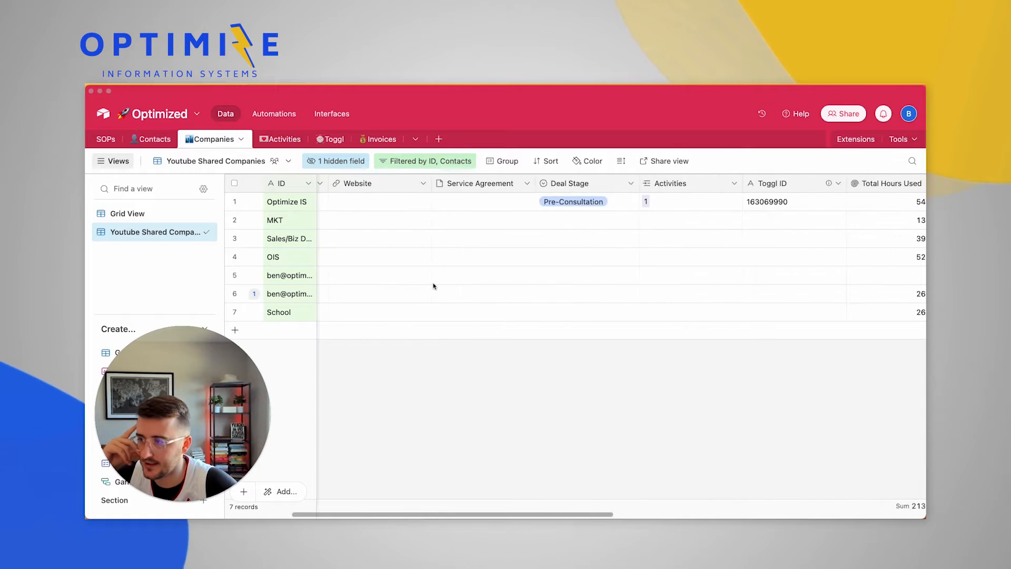
scroll(433, 285, left, 5)
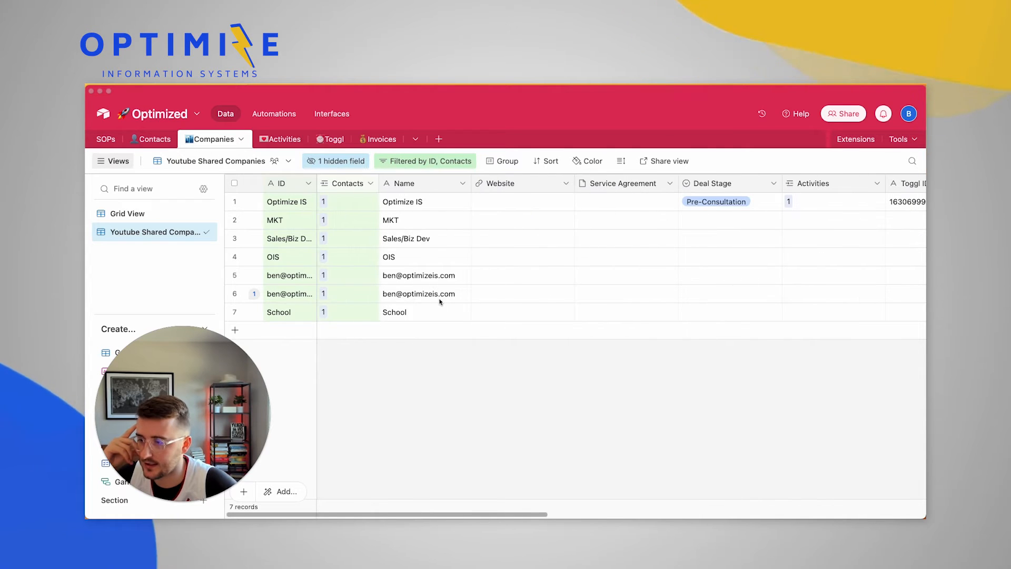
click(440, 301)
click(420, 293)
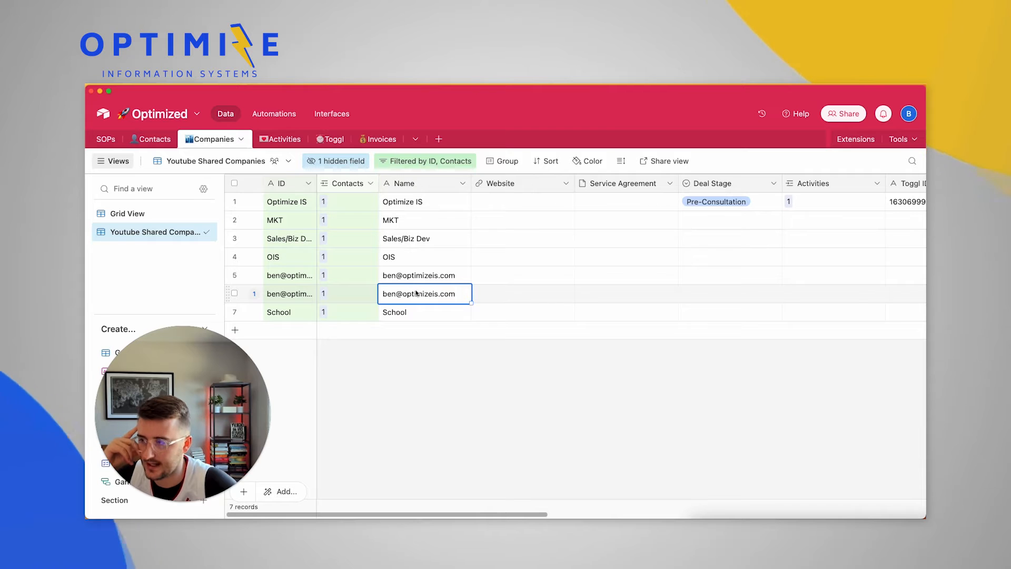
scroll(421, 293, right, 15)
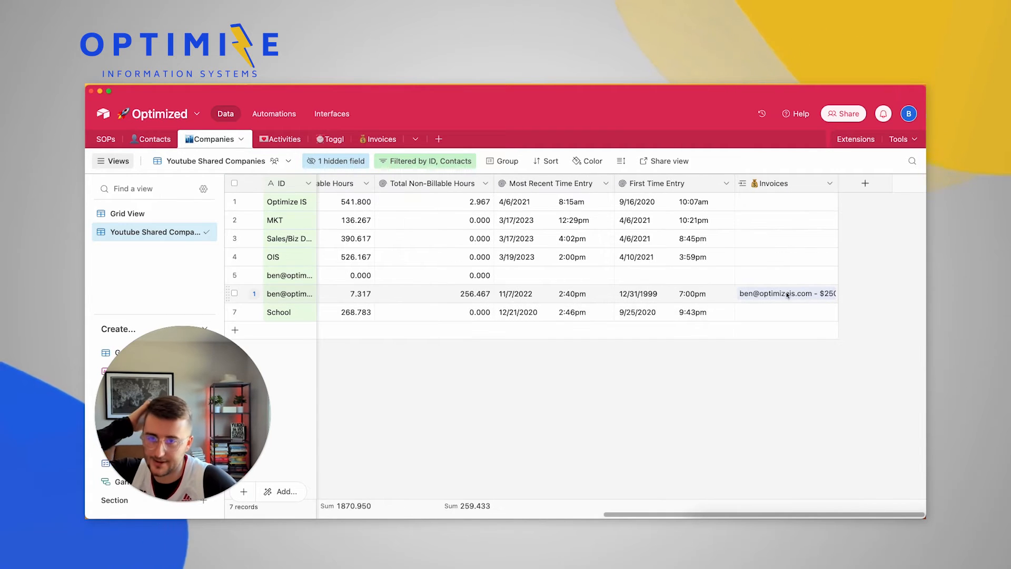
click(787, 295)
click(732, 358)
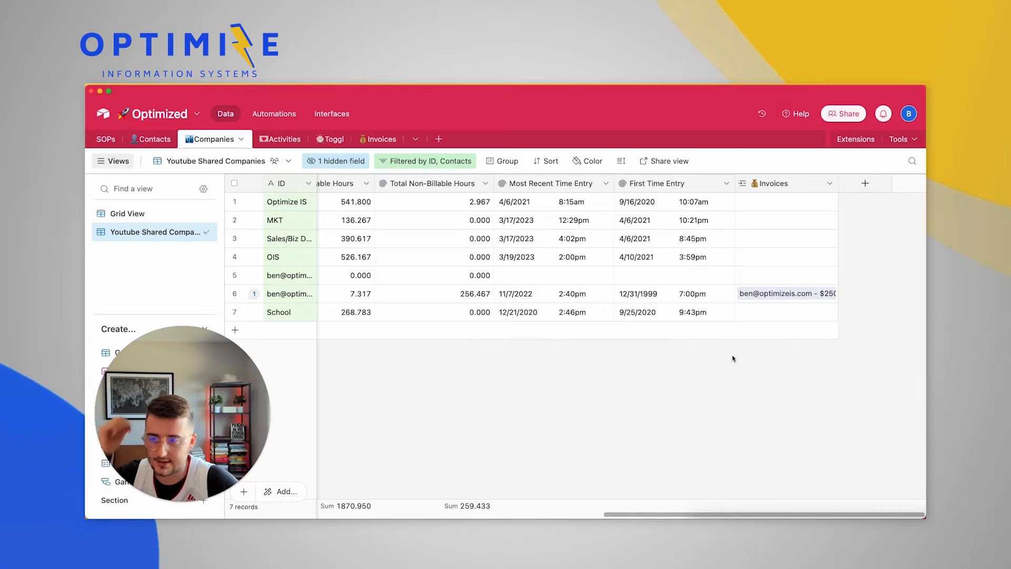
scroll(732, 358, left, 15)
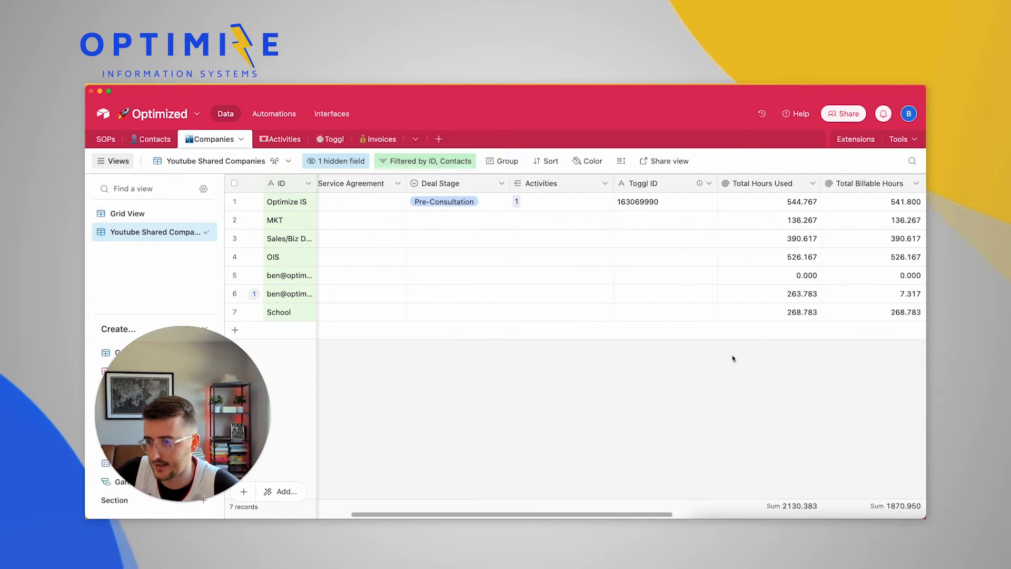
scroll(724, 199, left, 5)
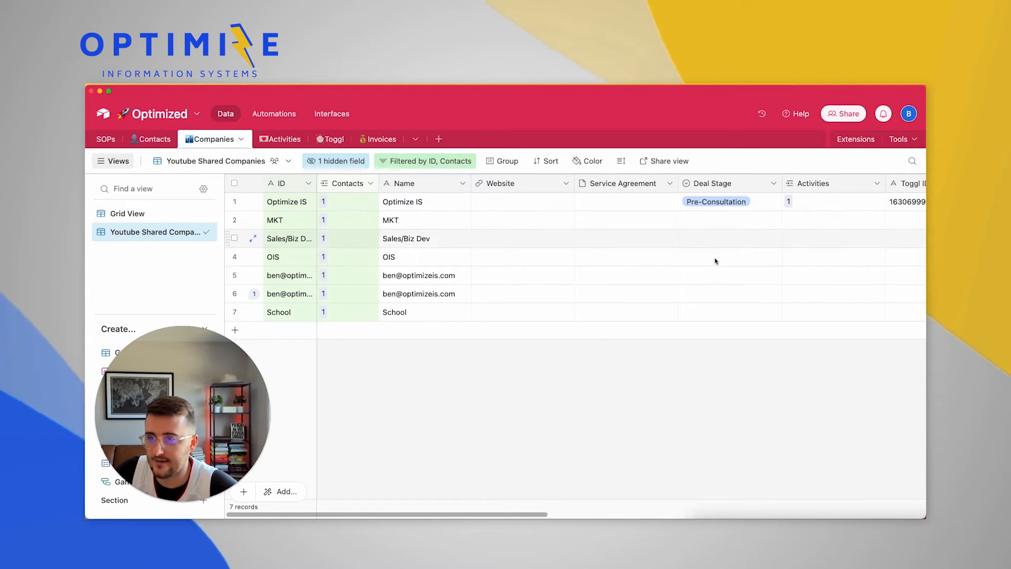
scroll(715, 284, right, 6)
scroll(715, 286, right, 5)
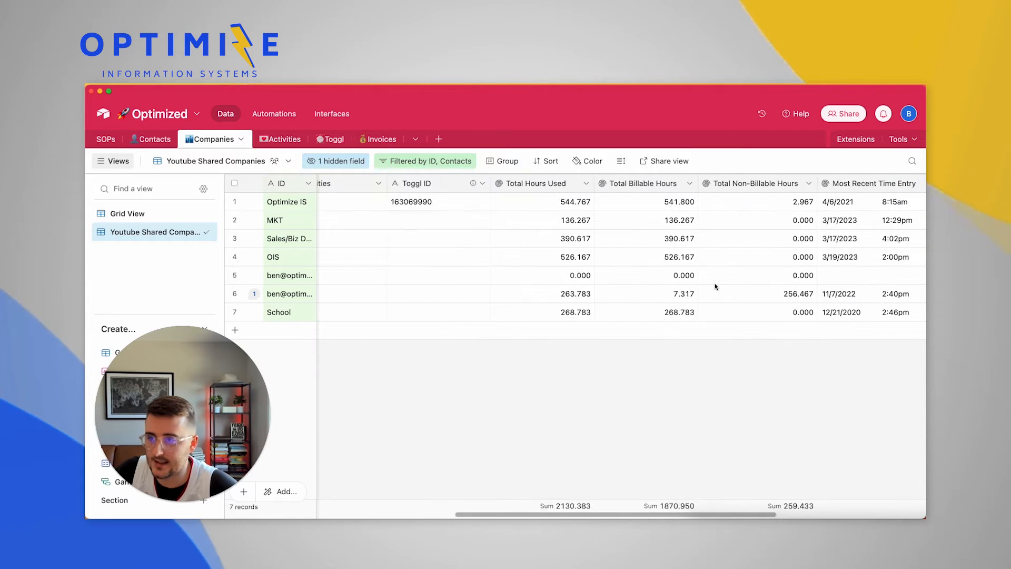
scroll(714, 284, left, 10)
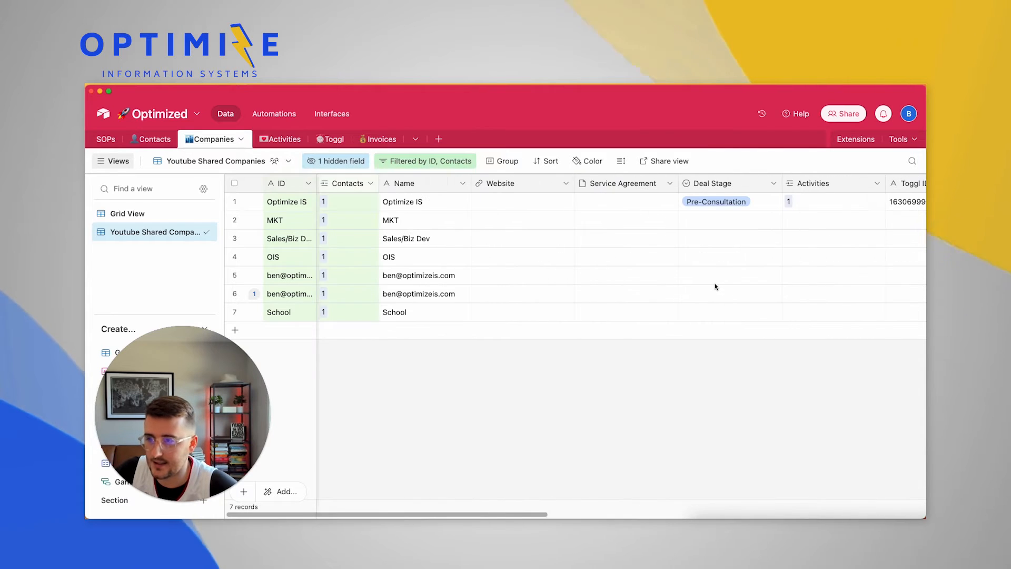
right_click(429, 188)
Insert a single line text field 'Customer ID' right of Name, then rename it 'Stripe Customer ID'
click(463, 278)
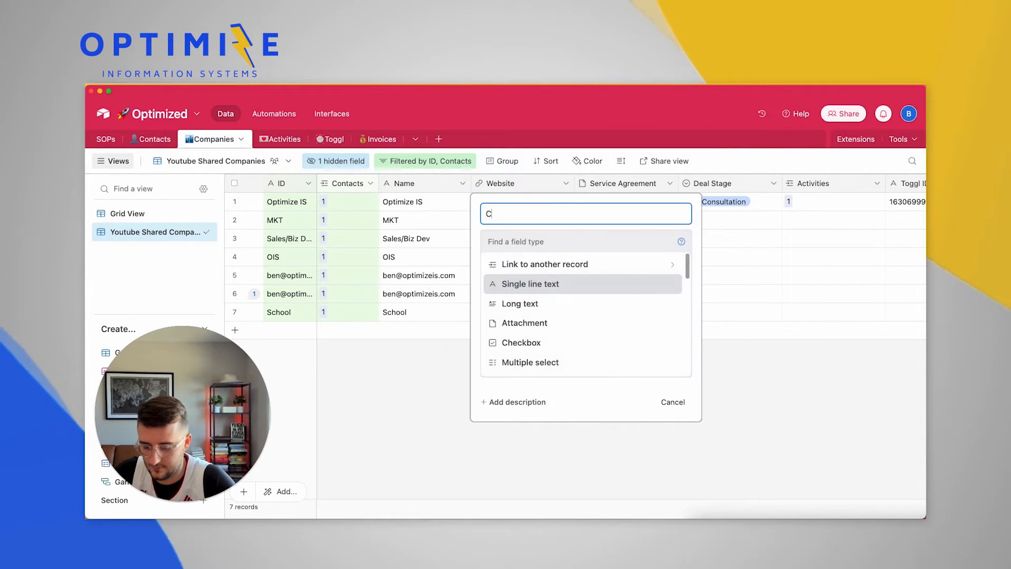
text(Cust)
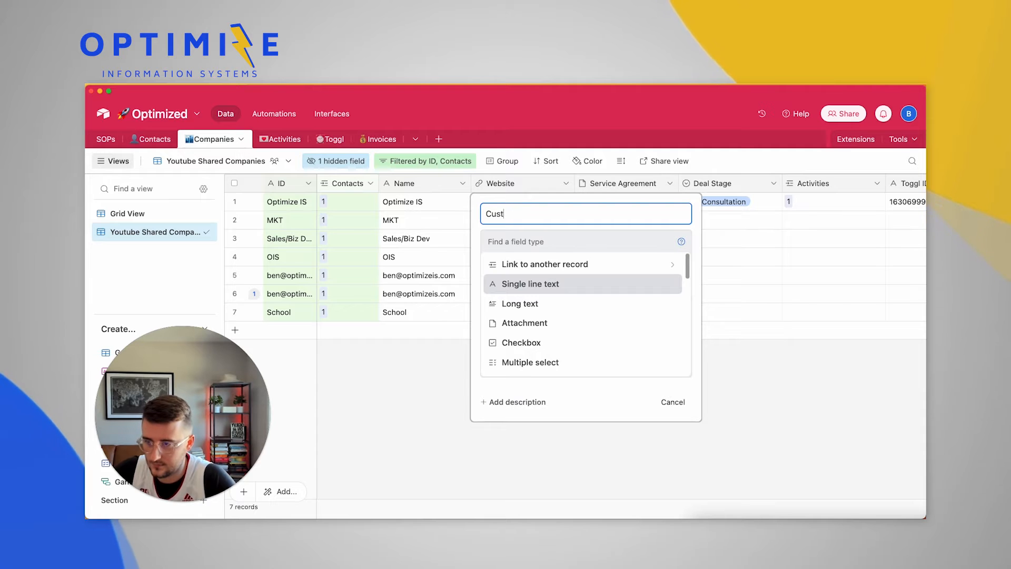
text(omer ID)
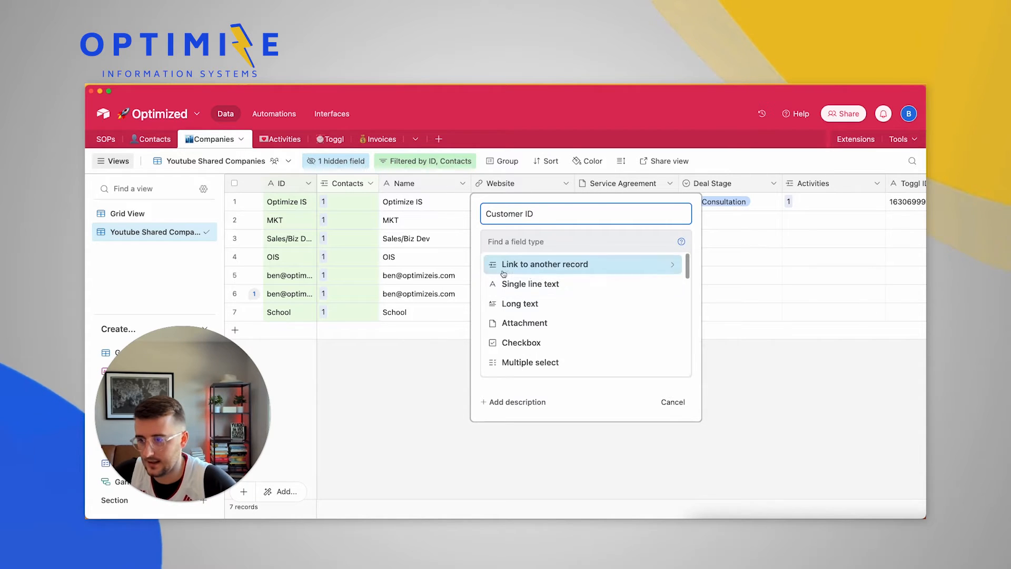
click(541, 285)
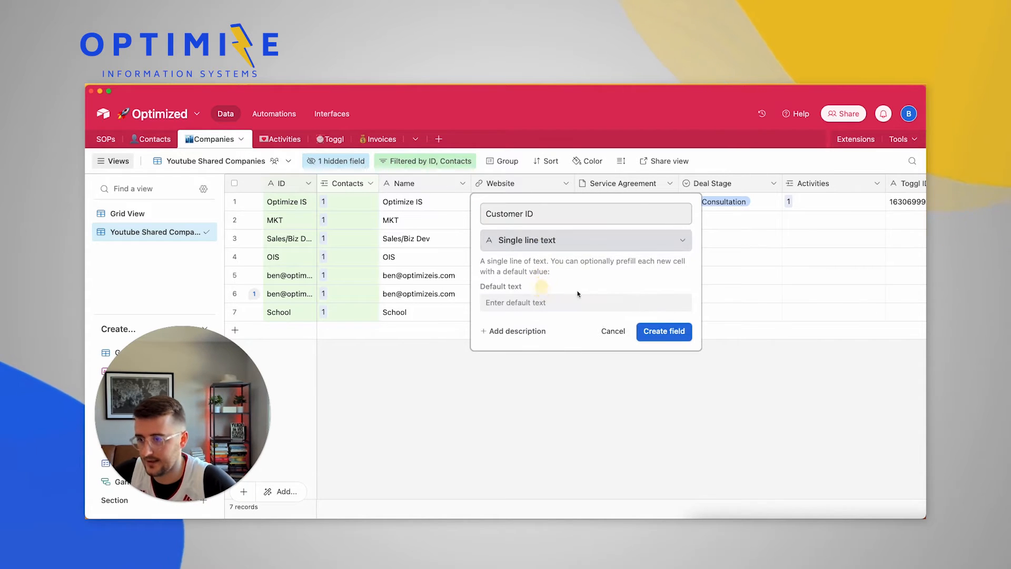
click(668, 331)
double_click(497, 186)
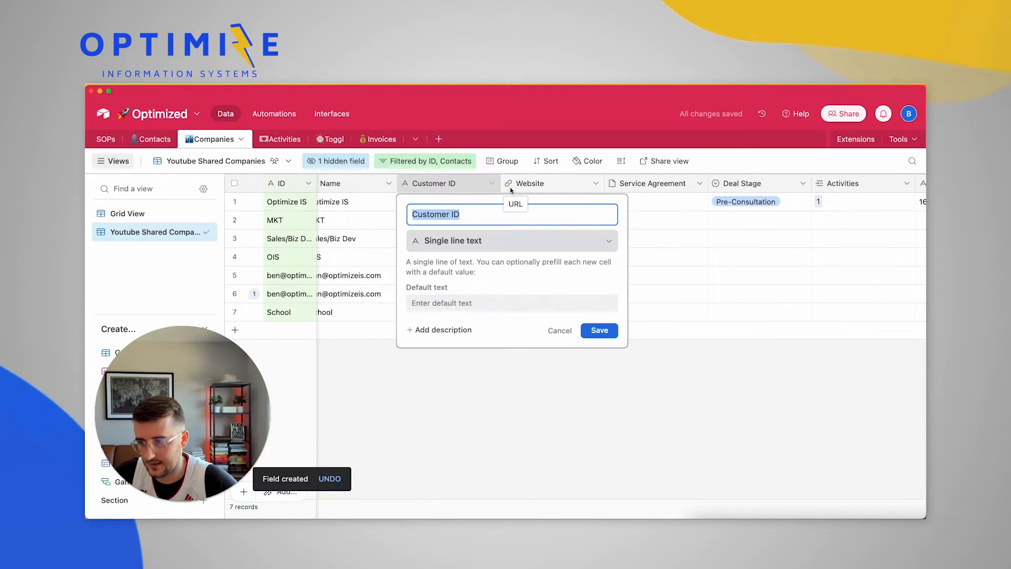
key(Left)
text(St)
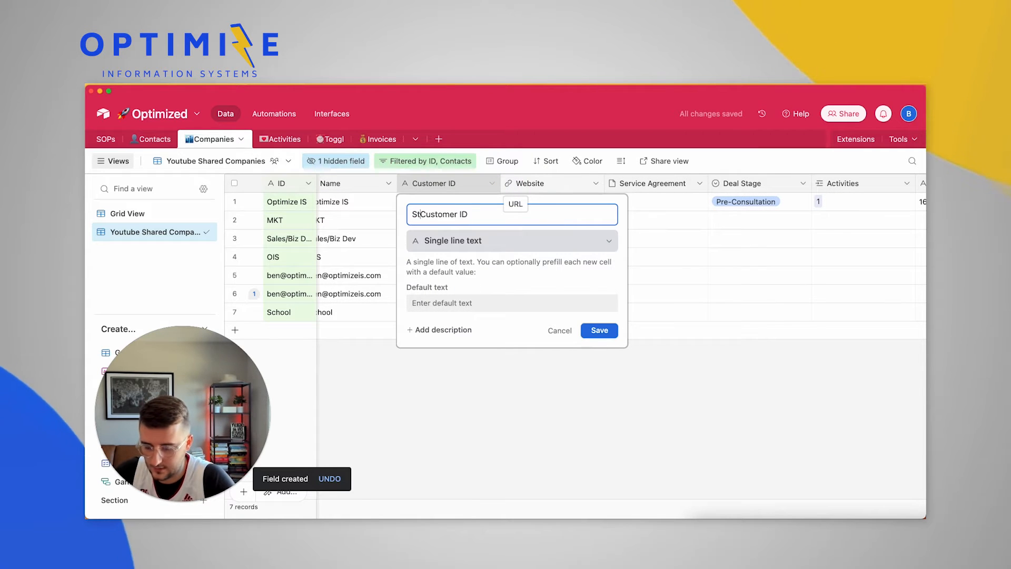
text(ripe)
key(Return)
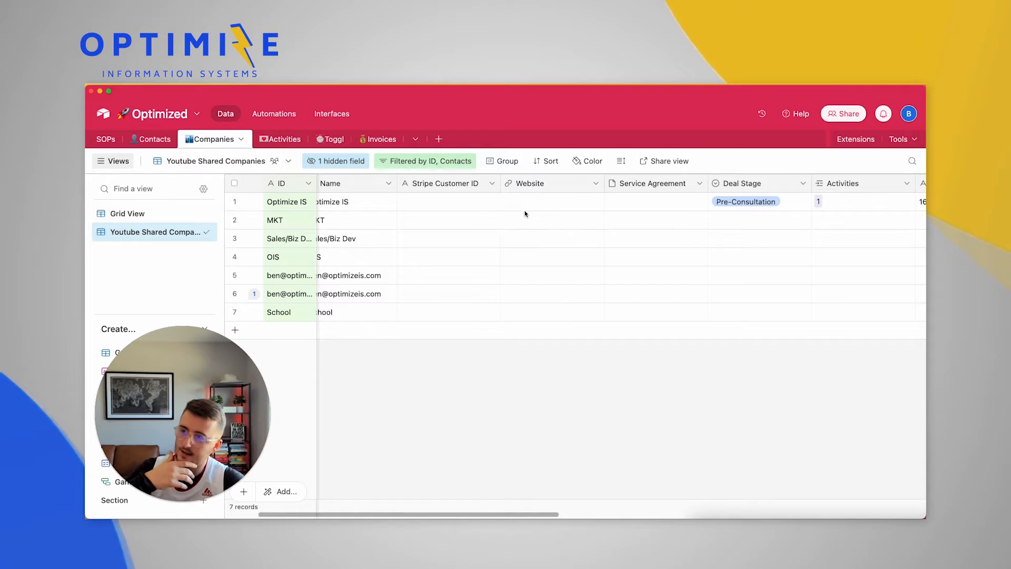
Select the Stripe Customer ID column, check Invoices, return to Companies, then switch to the Miro board
click(526, 184)
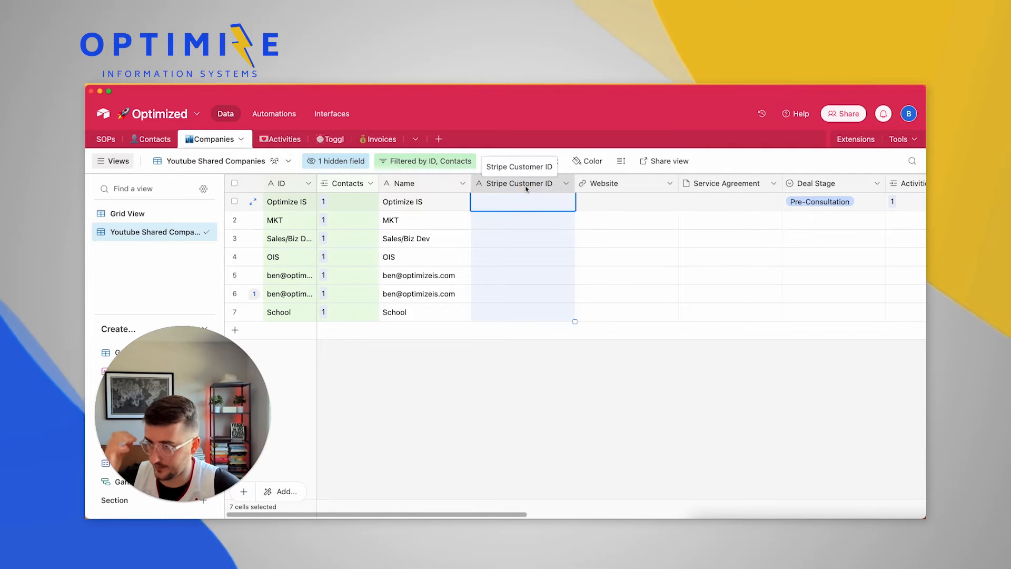
click(375, 139)
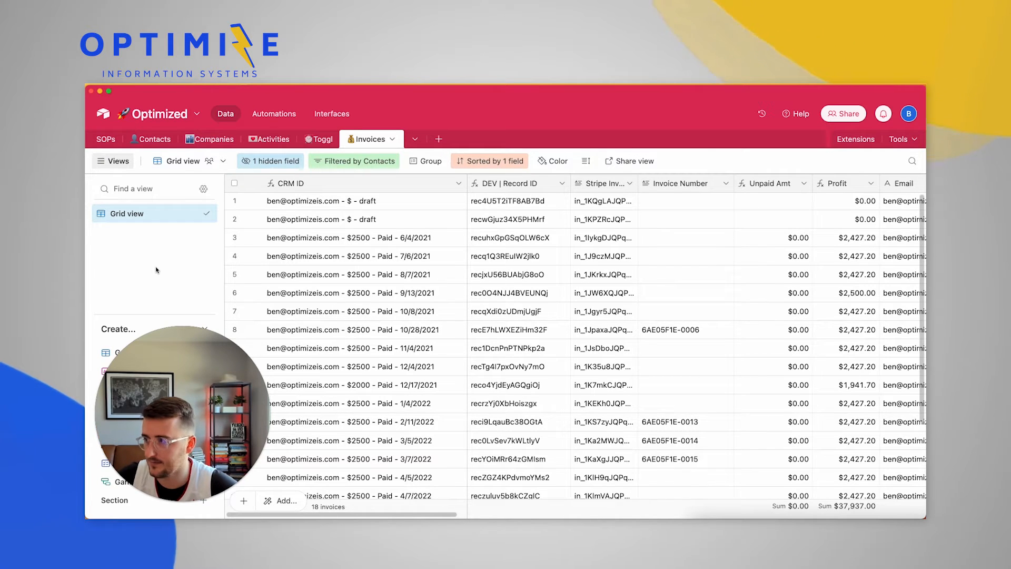
click(216, 138)
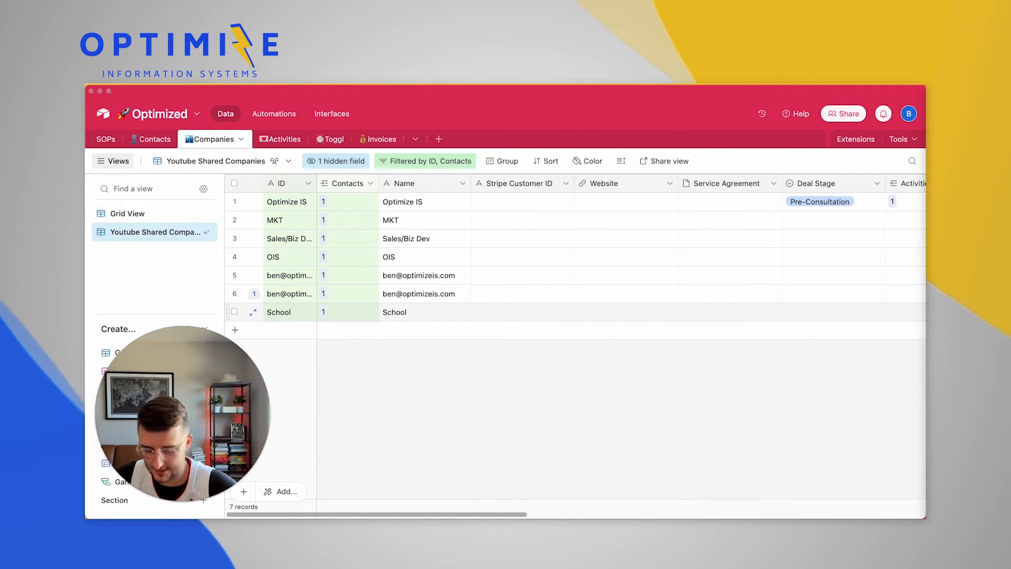
key(super+shift+l)
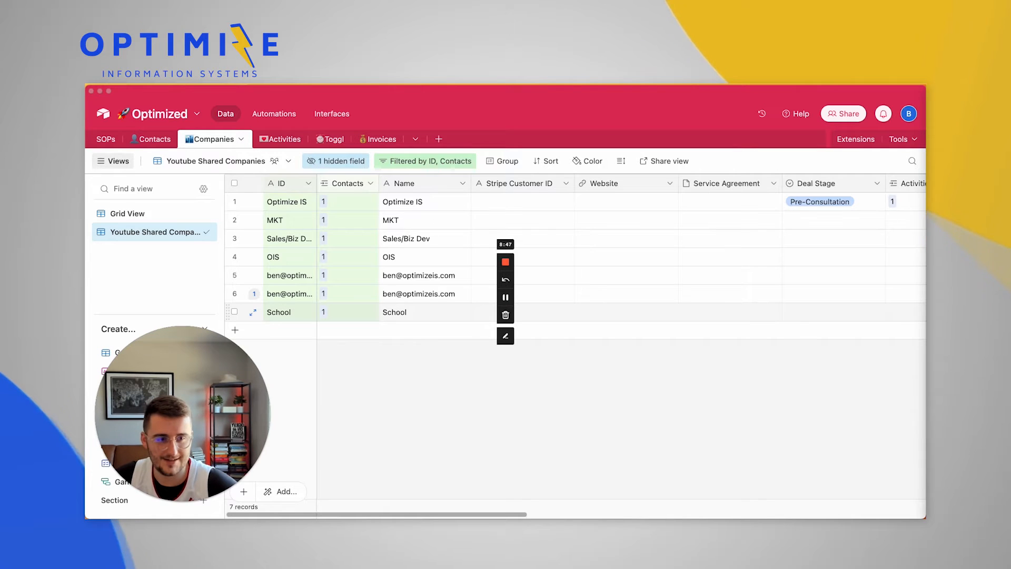
key(super+Tab)
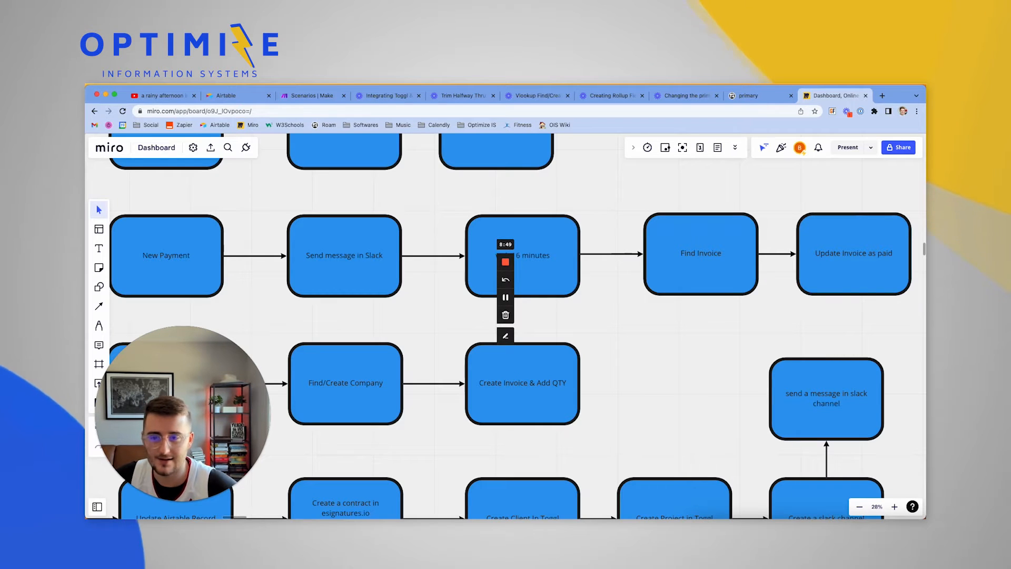
Focus the browser and pan the Miro board to the automation flowcharts
click(505, 298)
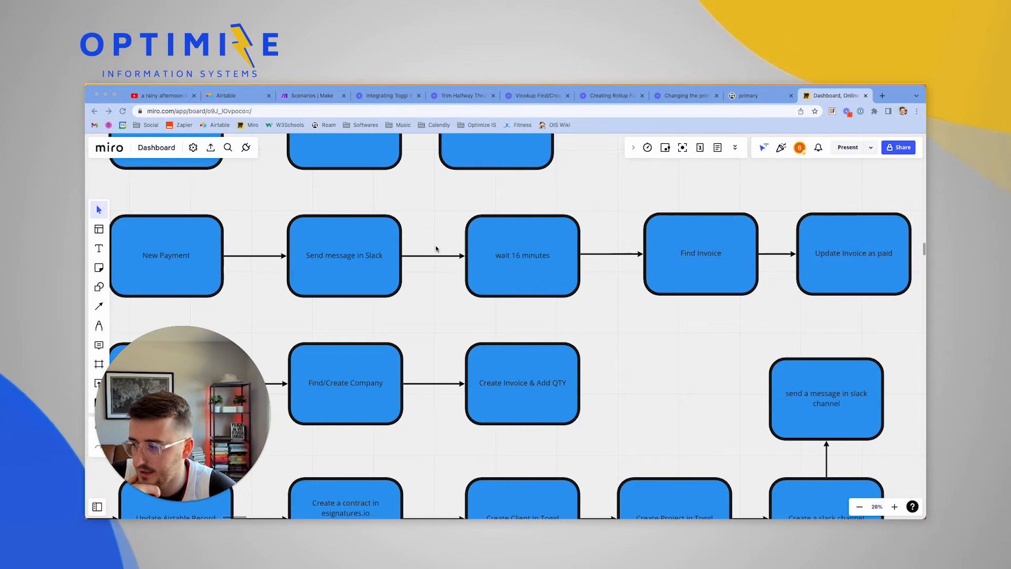
click(444, 309)
scroll(444, 311, left, 1)
scroll(443, 310, down, 3)
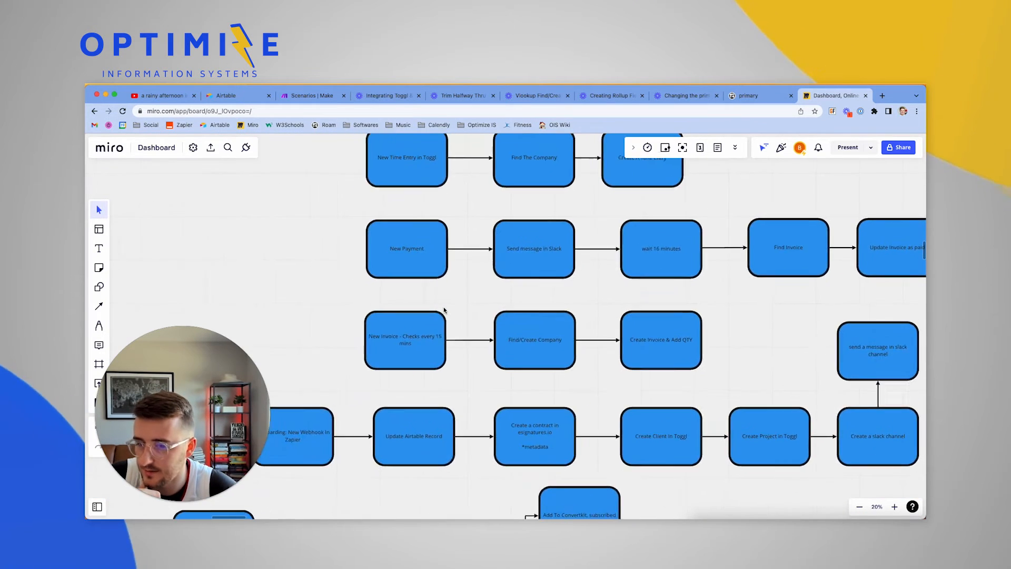
scroll(443, 310, up, 2)
scroll(444, 310, down, 3)
scroll(444, 310, right, 3)
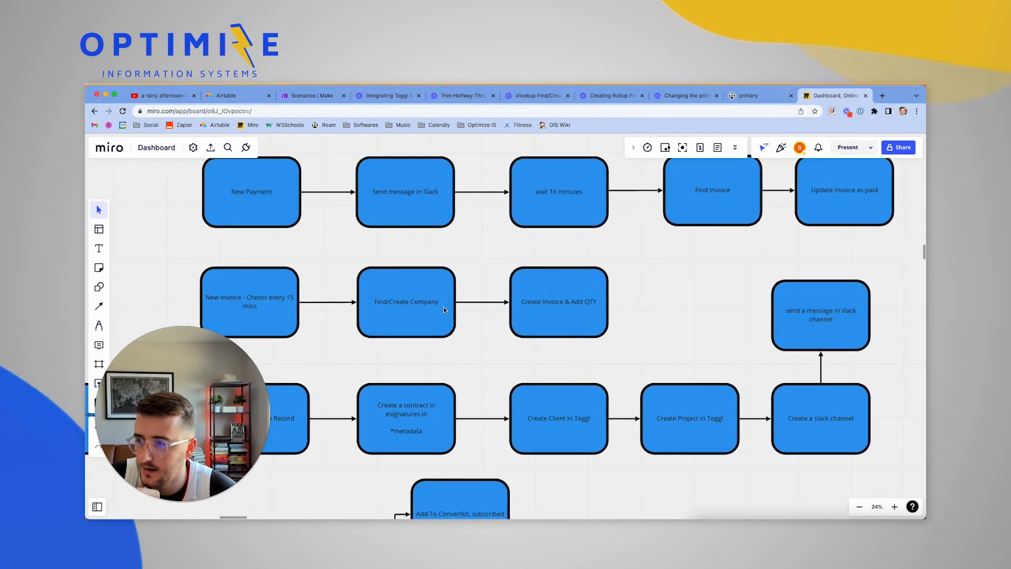
Multi-select the eight boxes from New Payment through Create Invoice & Add QTY
click(270, 201)
shift+click(413, 200)
shift+click(545, 202)
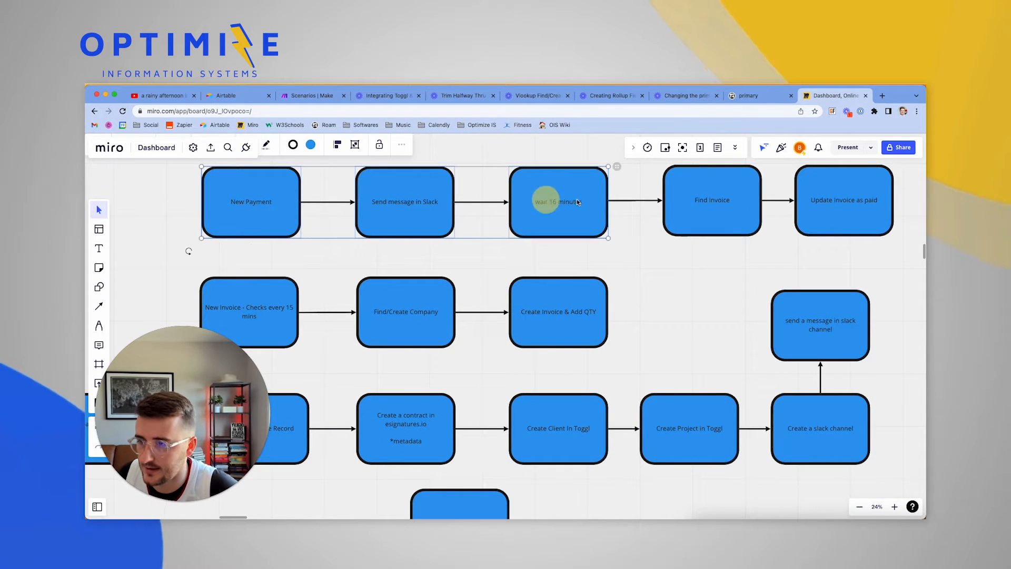
shift+click(764, 200)
shift+click(853, 193)
shift+click(240, 314)
shift+click(428, 309)
shift+click(514, 314)
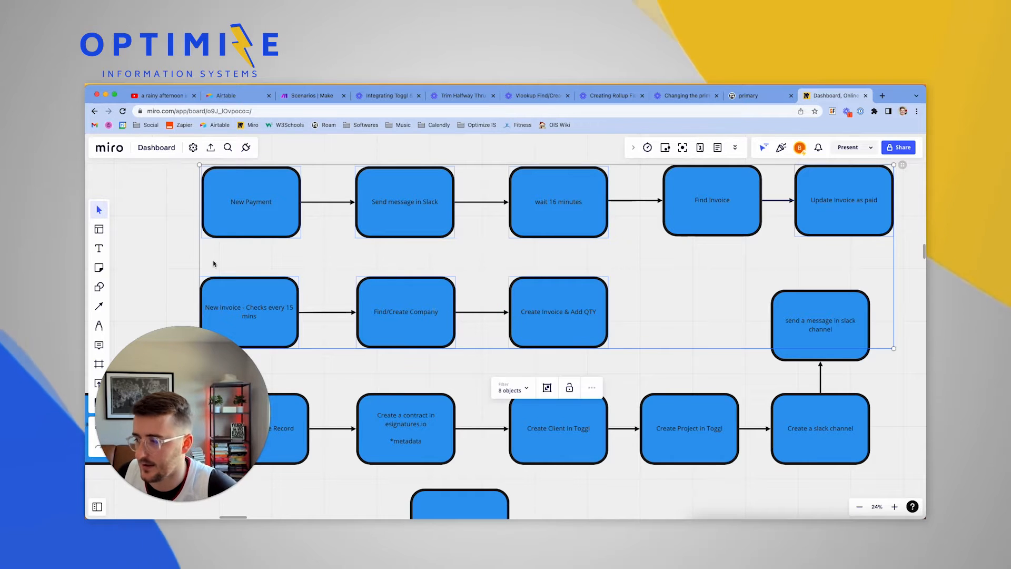
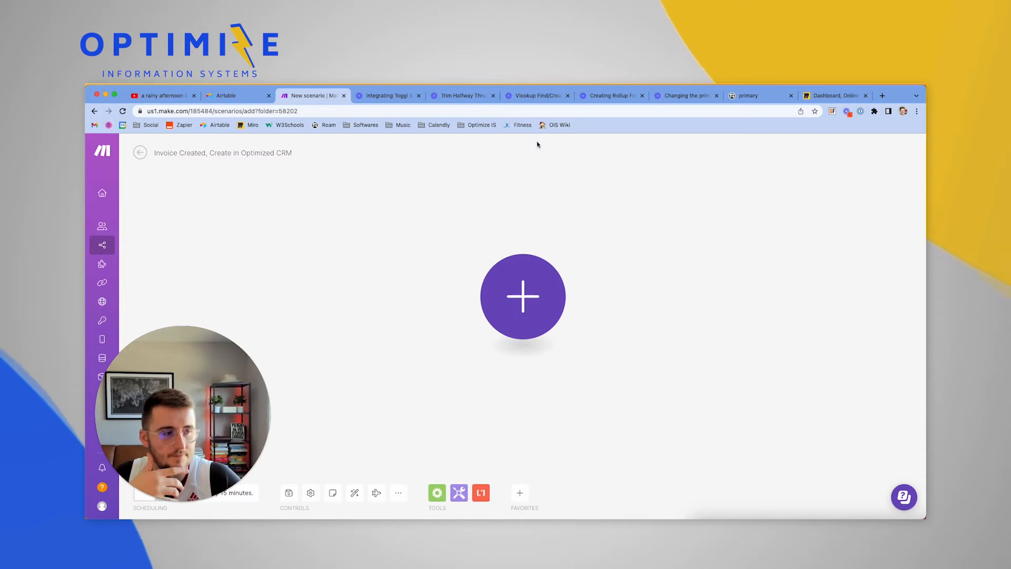
click(542, 307)
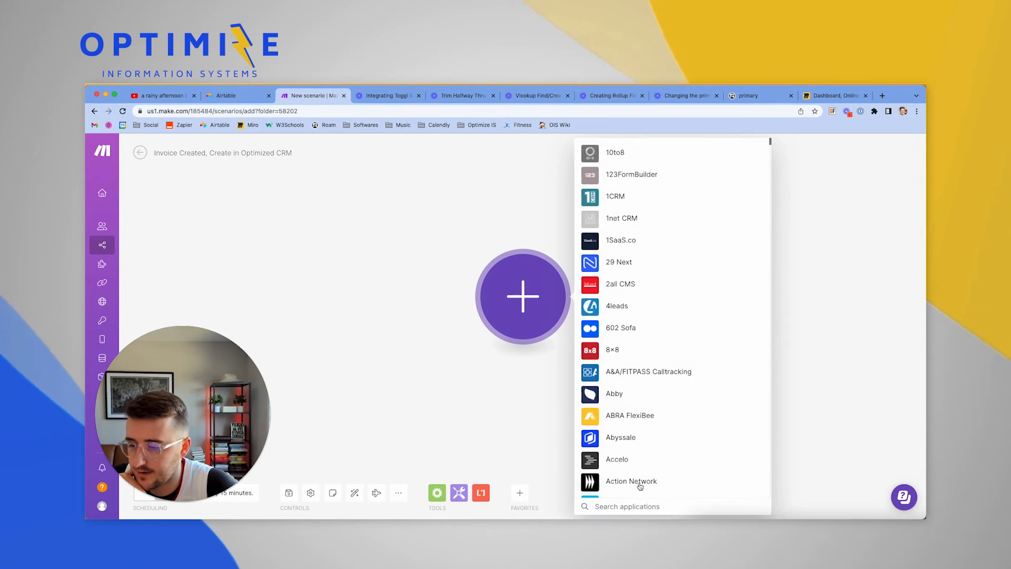
text(stripe)
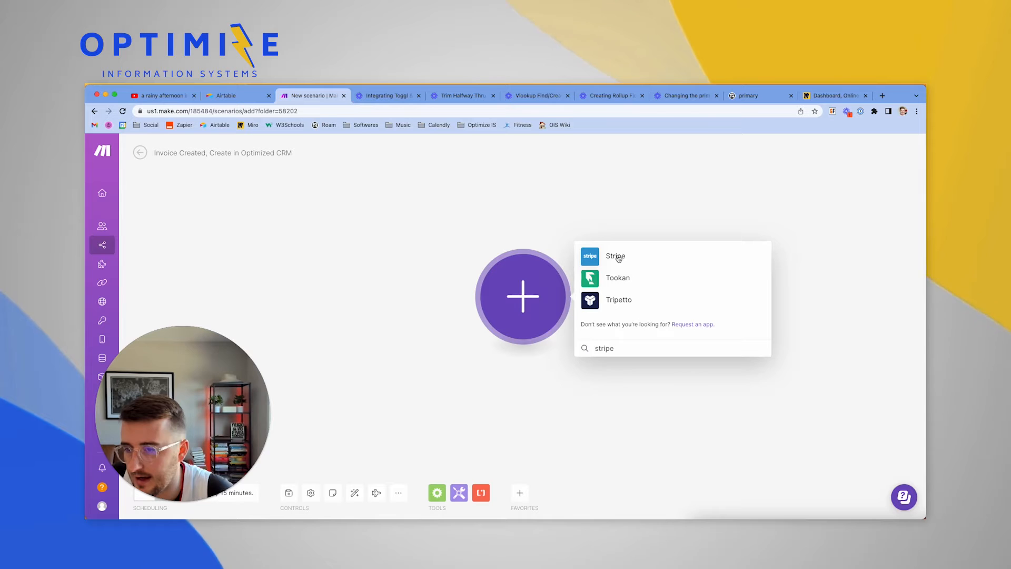
click(619, 257)
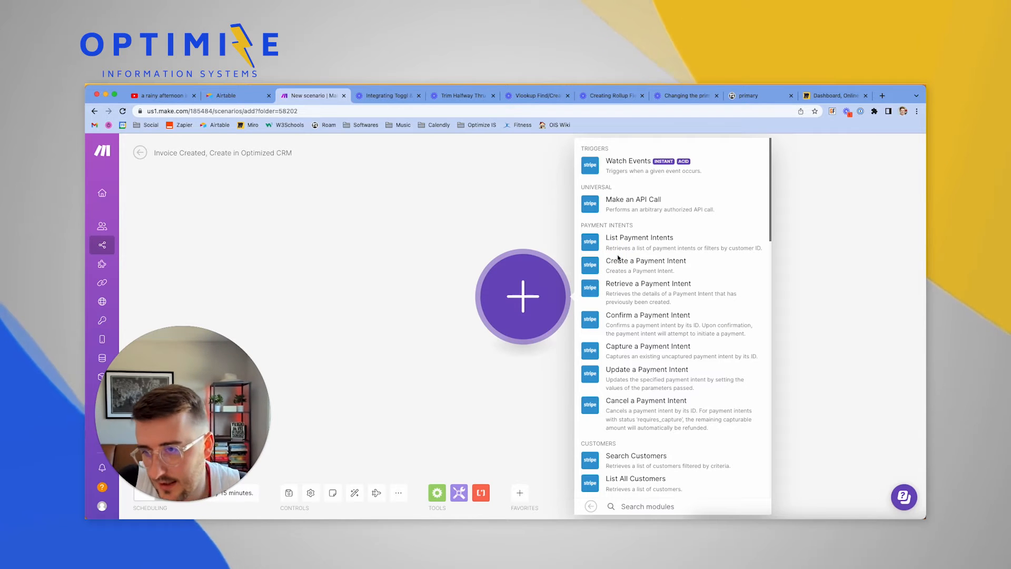
scroll(631, 308, down, 5)
scroll(616, 274, up, 5)
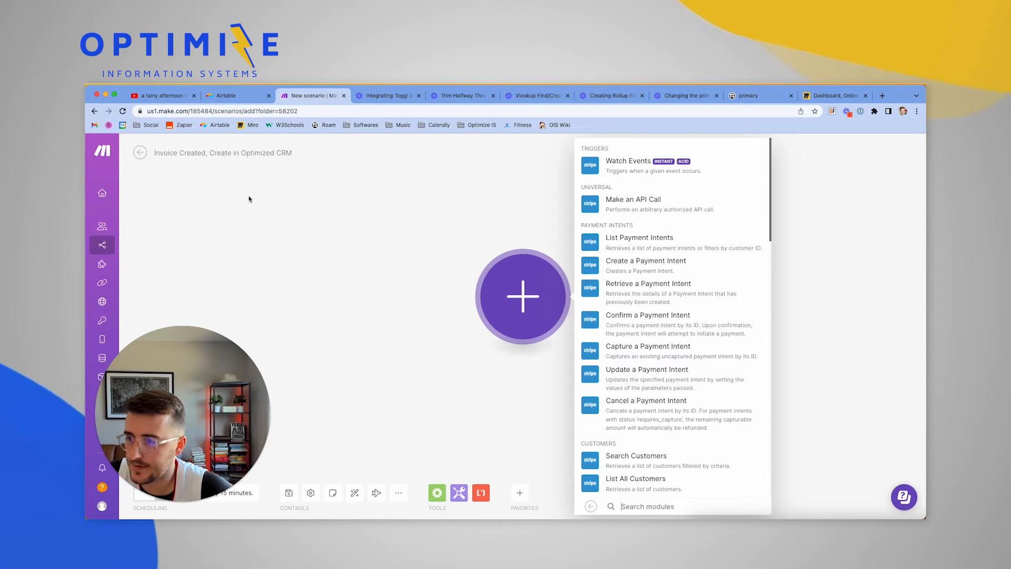
click(618, 166)
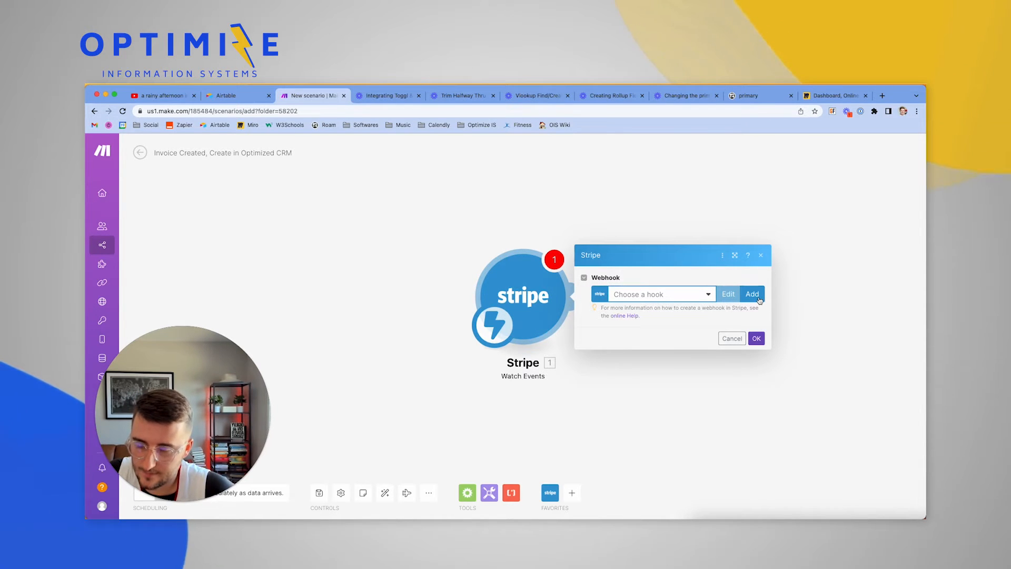
Create a new webhook for the trigger and name it 'Invoice Created'
click(759, 298)
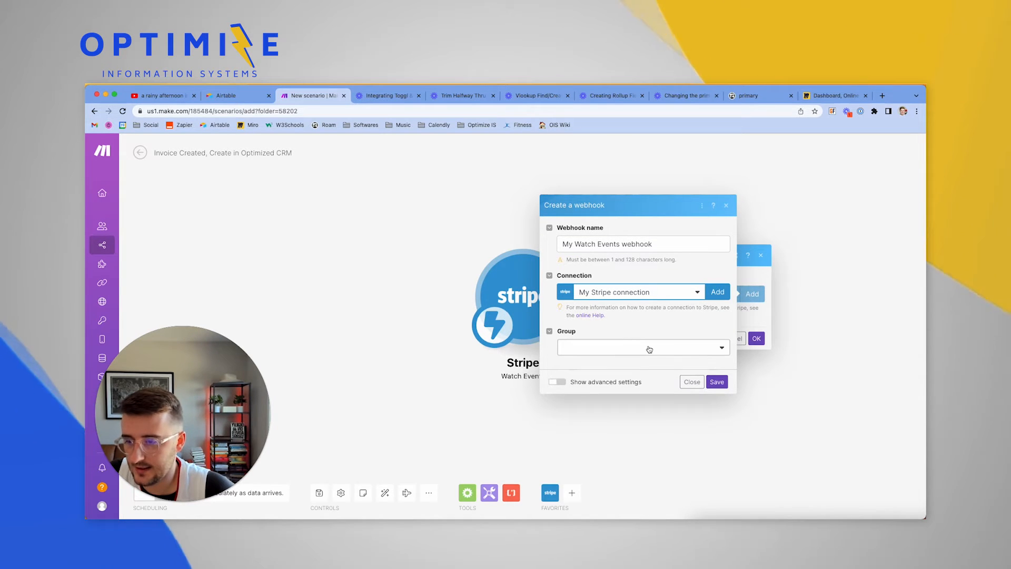
click(599, 245)
double_click(608, 244)
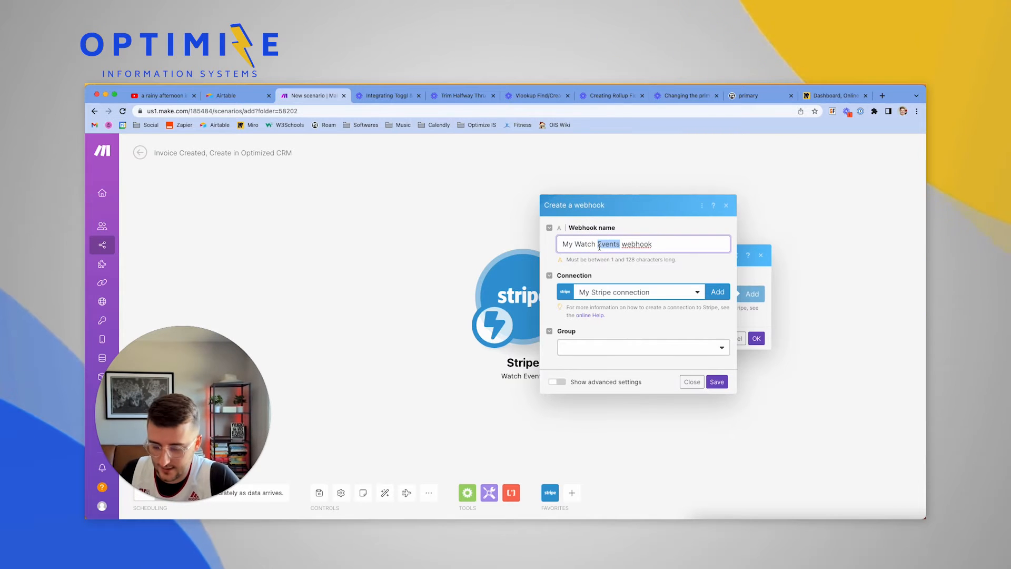
text(Invoice Cr)
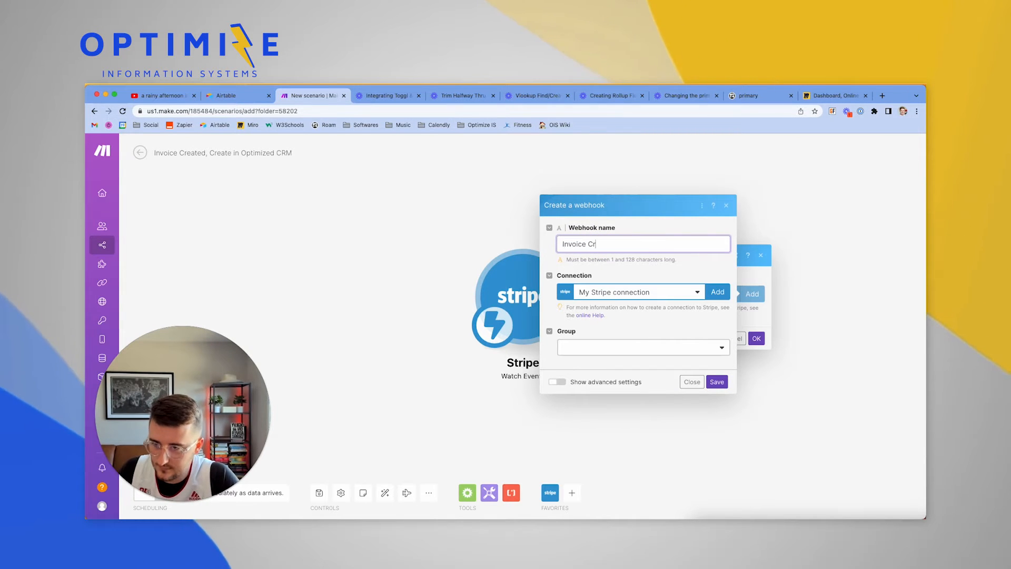
text(eated)
click(631, 264)
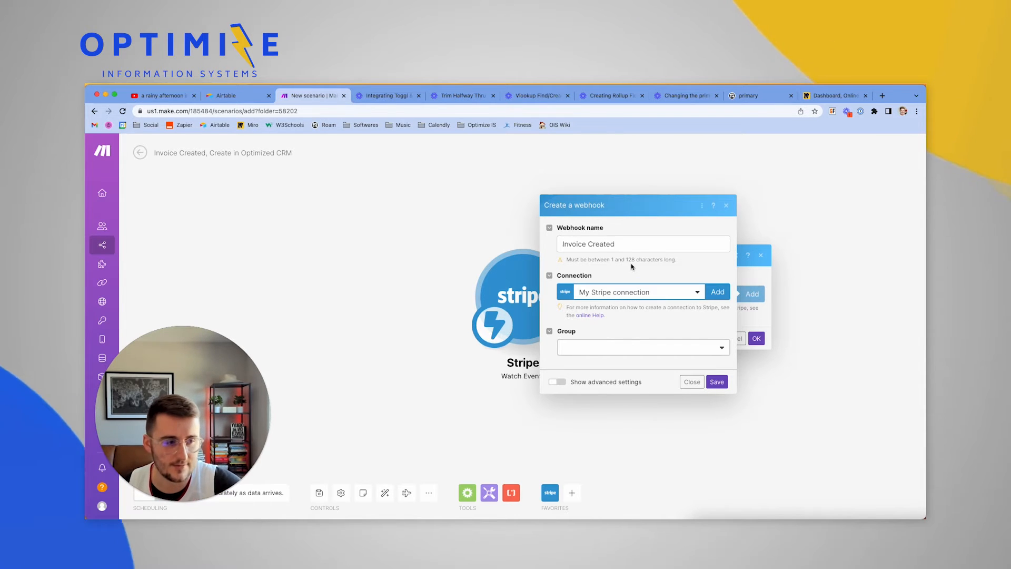
Browse the webhook's list of event groups
click(619, 346)
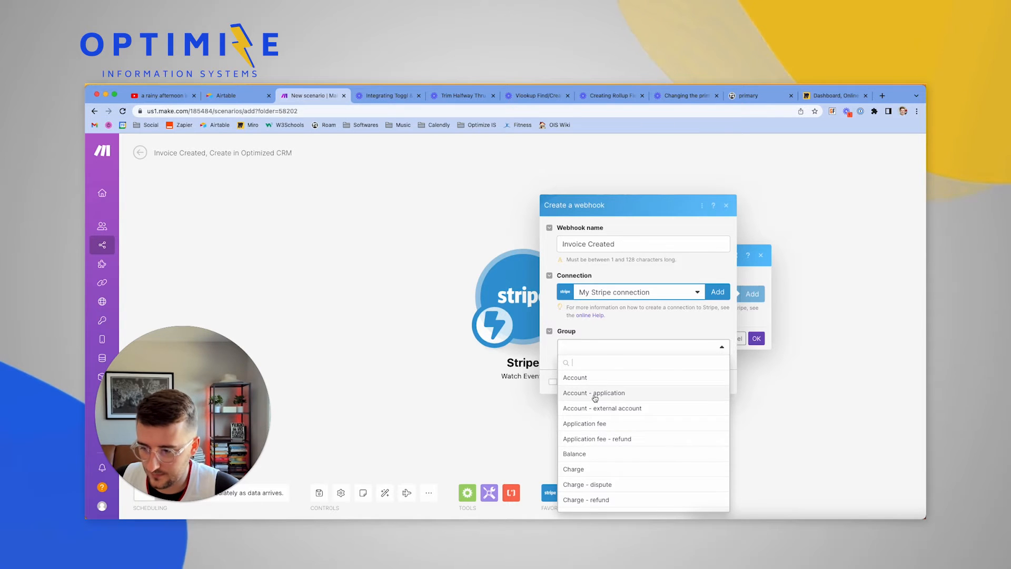
scroll(595, 398, down, 3)
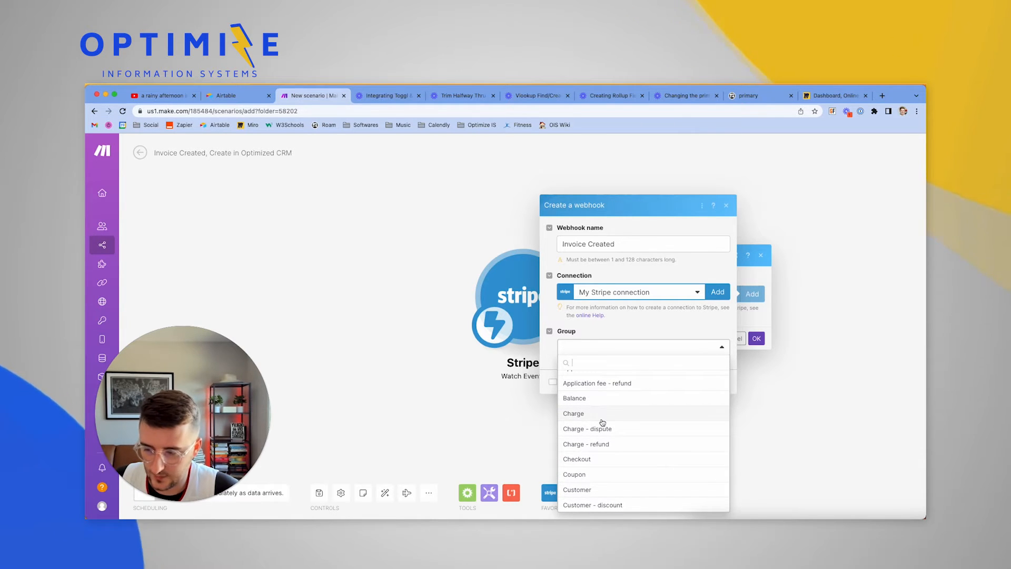
scroll(589, 415, down, 4)
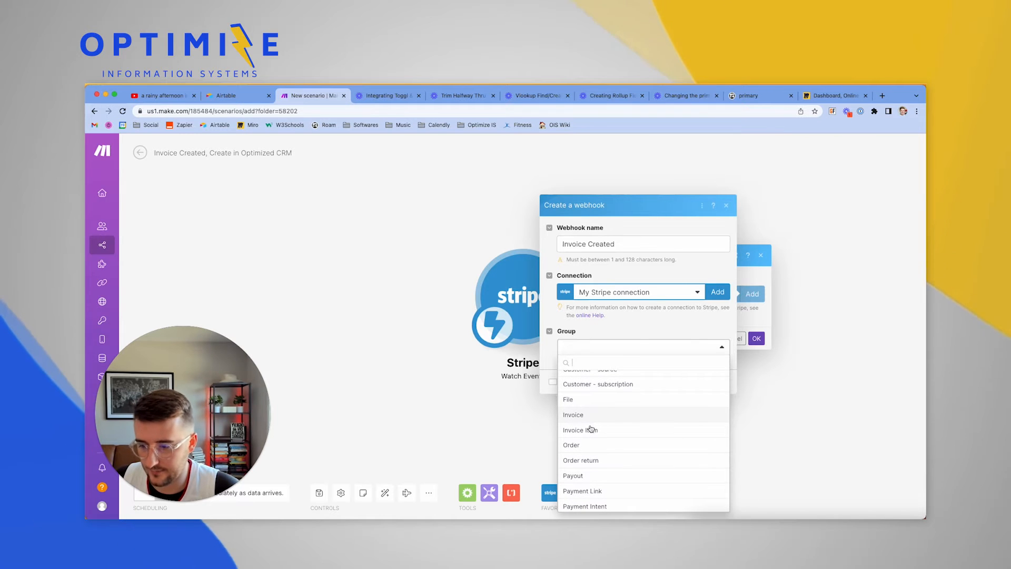
scroll(592, 431, down, 3)
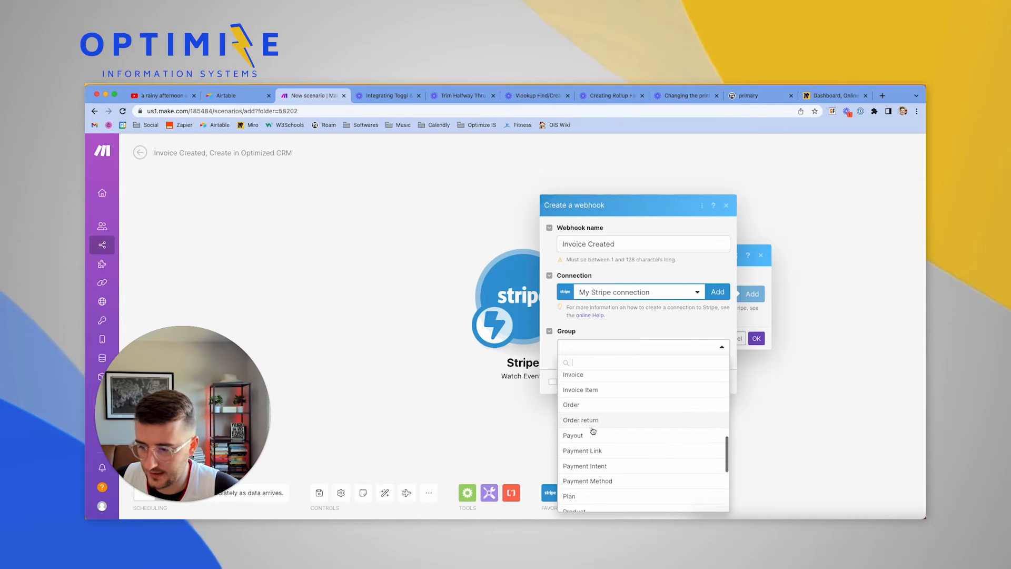
scroll(592, 431, down, 4)
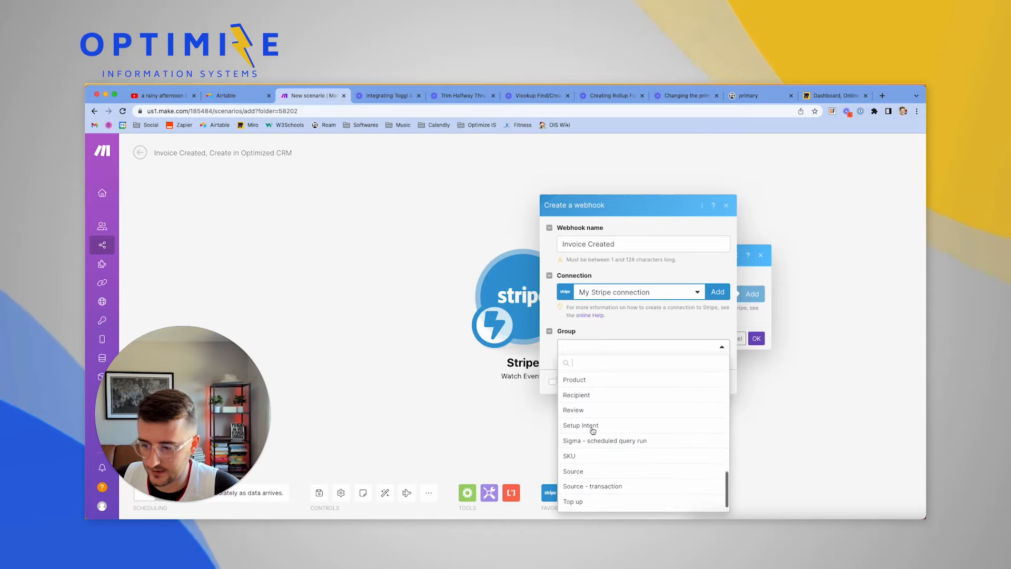
scroll(594, 429, up, 7)
Set the webhook group to Invoice and tick the Invoice created event
click(593, 430)
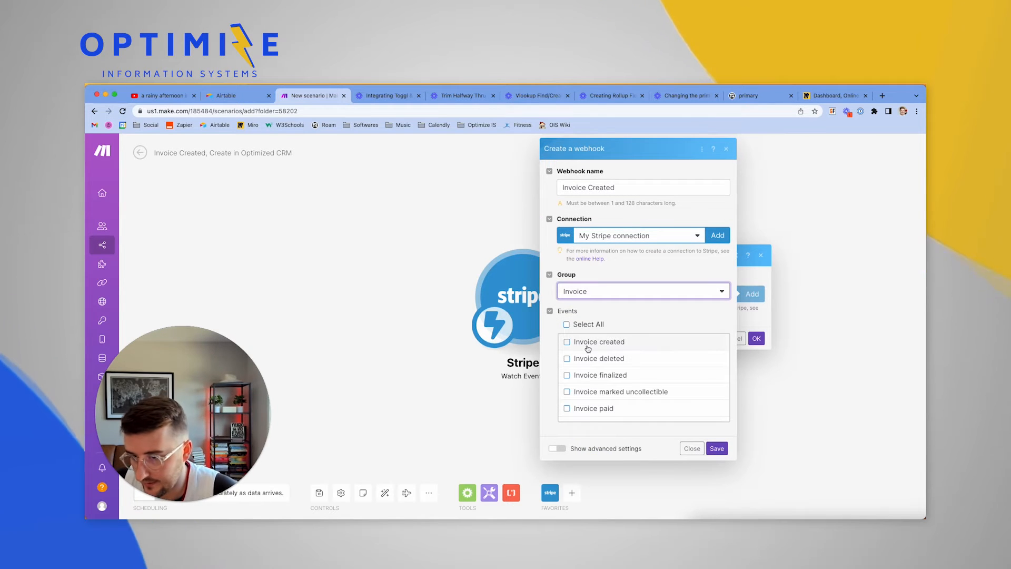
scroll(589, 350, down, 1)
scroll(587, 348, up, 1)
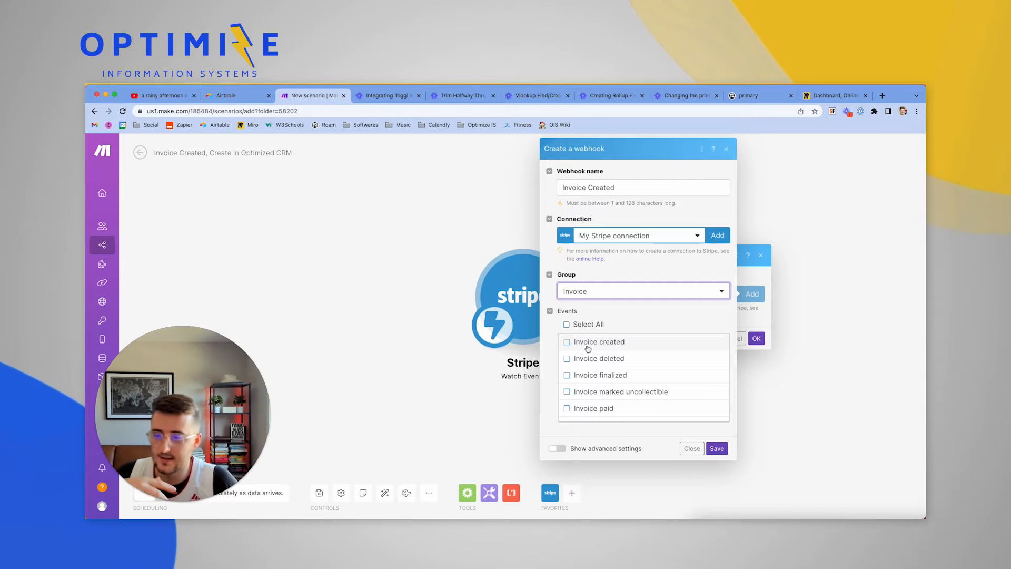
click(574, 345)
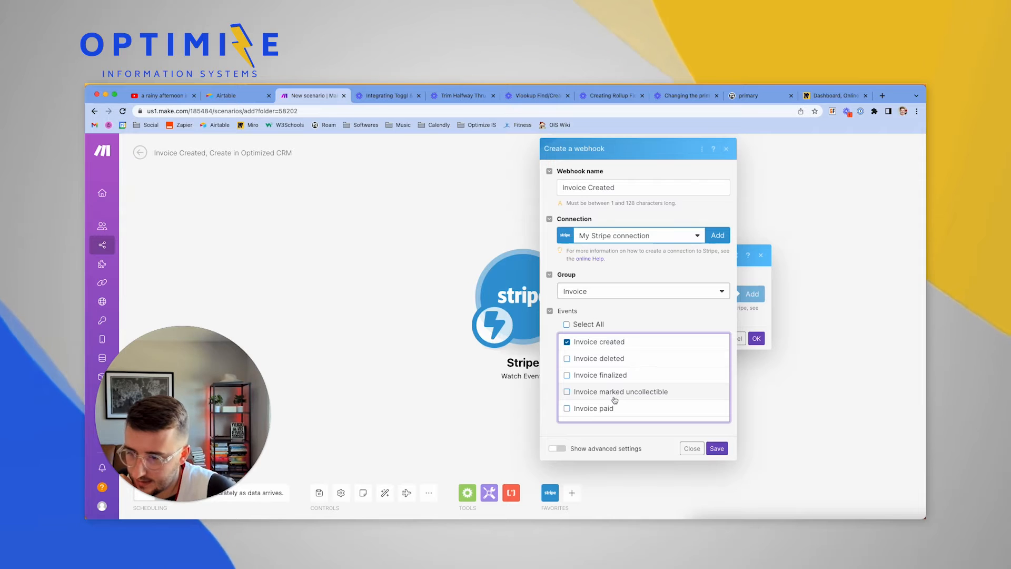
Tick the Invoice sent event further down the events list
scroll(610, 390, down, 1)
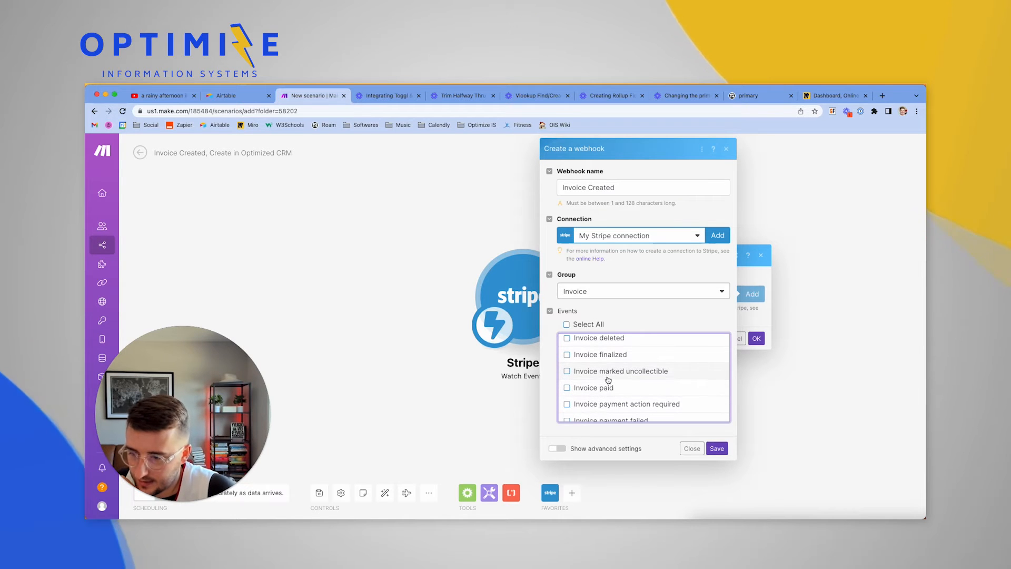
scroll(608, 381, down, 1)
scroll(608, 380, down, 1)
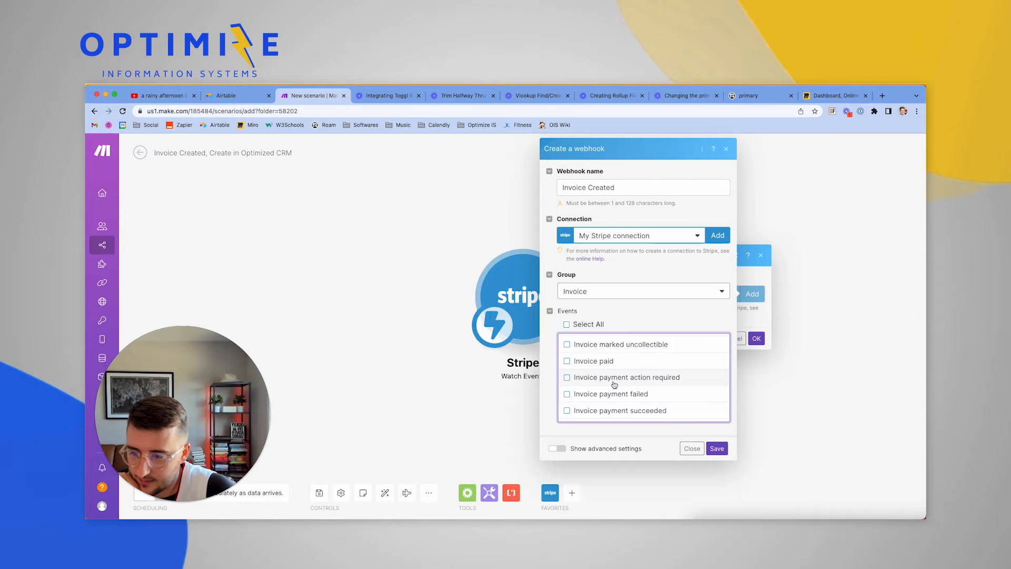
scroll(614, 385, down, 1)
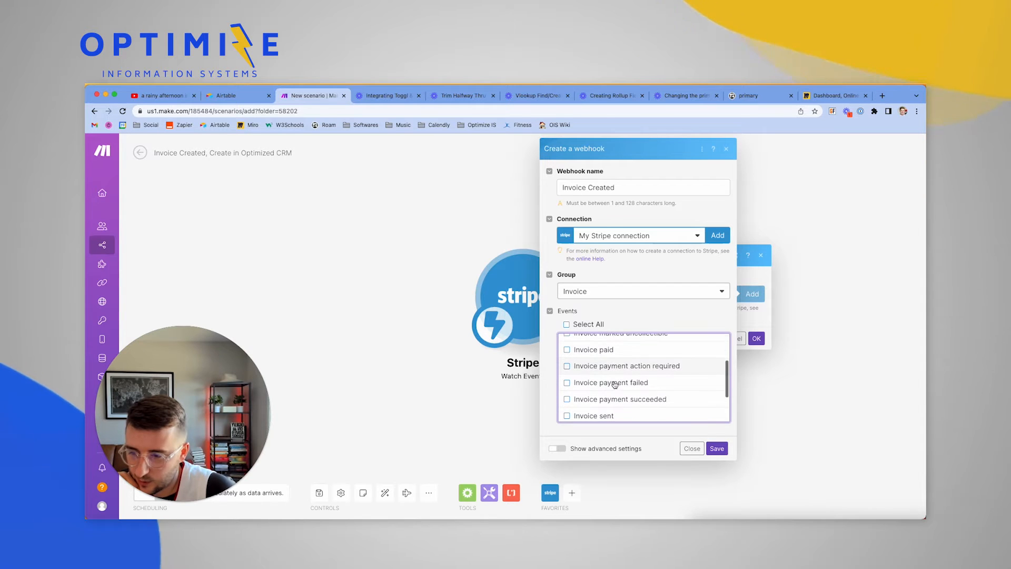
scroll(613, 383, down, 3)
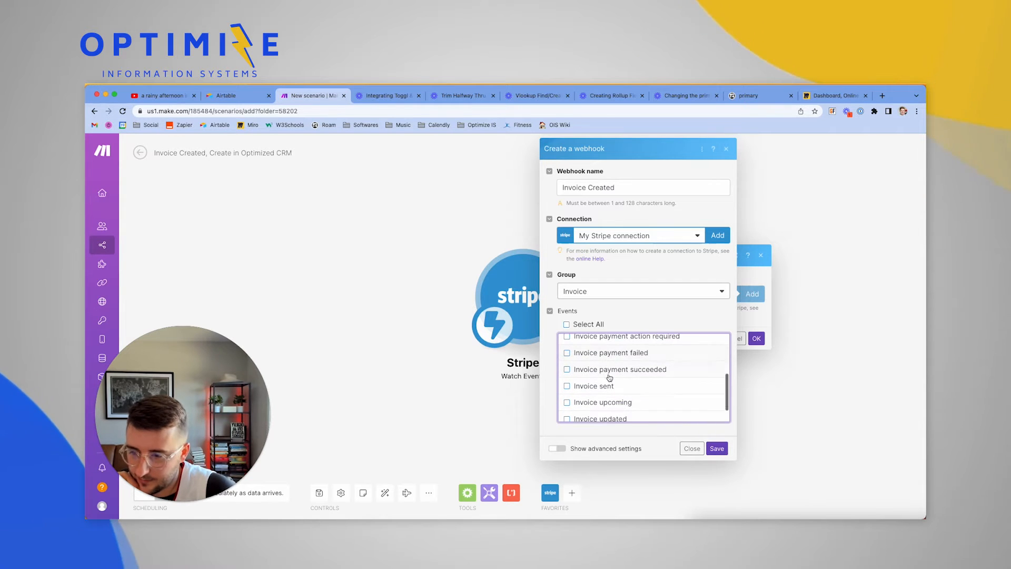
click(605, 364)
Tick the Invoice payment succeeded event
scroll(600, 377, up, 2)
scroll(599, 377, up, 2)
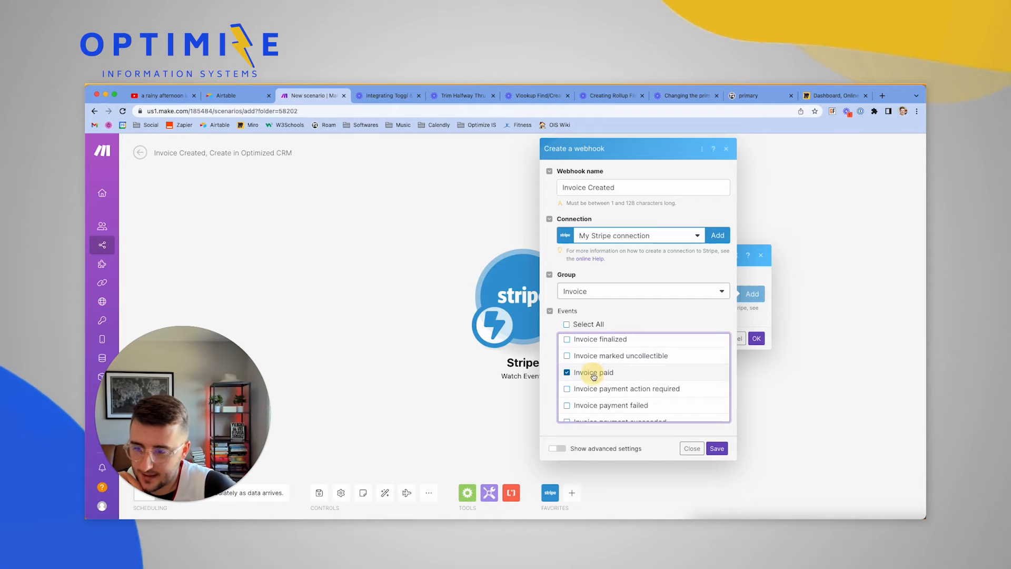
scroll(594, 375, down, 2)
scroll(592, 375, down, 1)
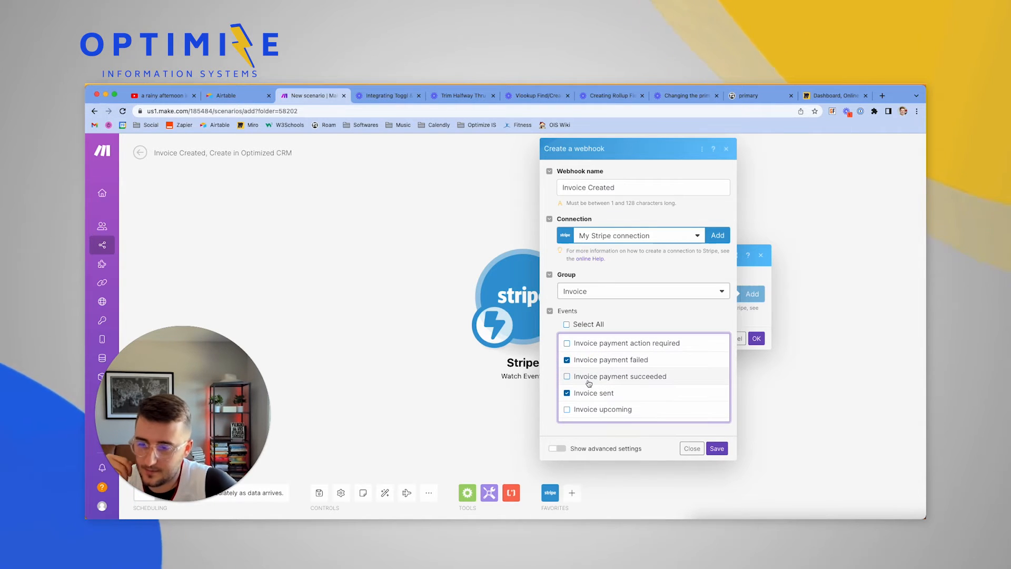
scroll(595, 375, up, 1)
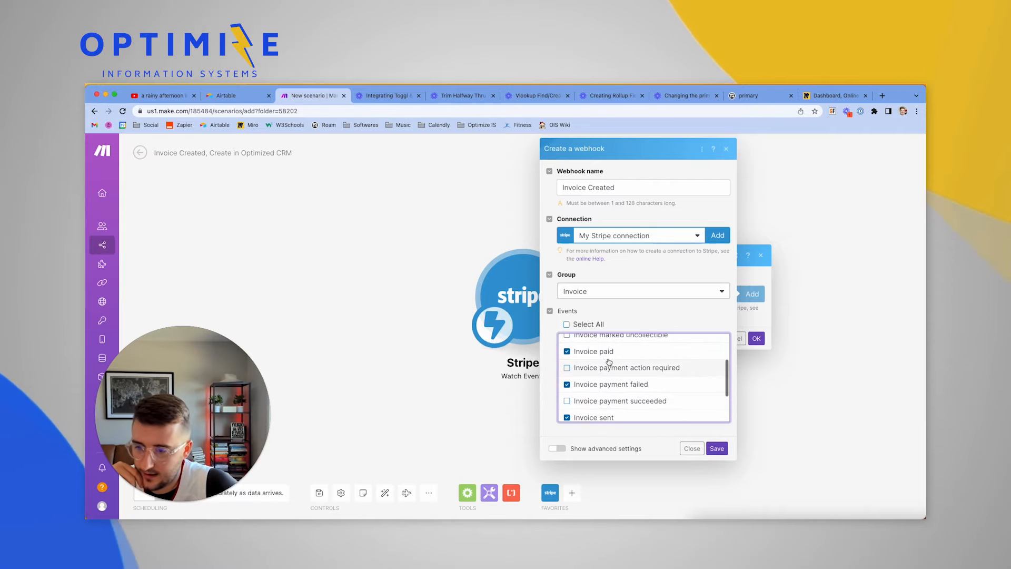
click(593, 401)
scroll(593, 401, down, 3)
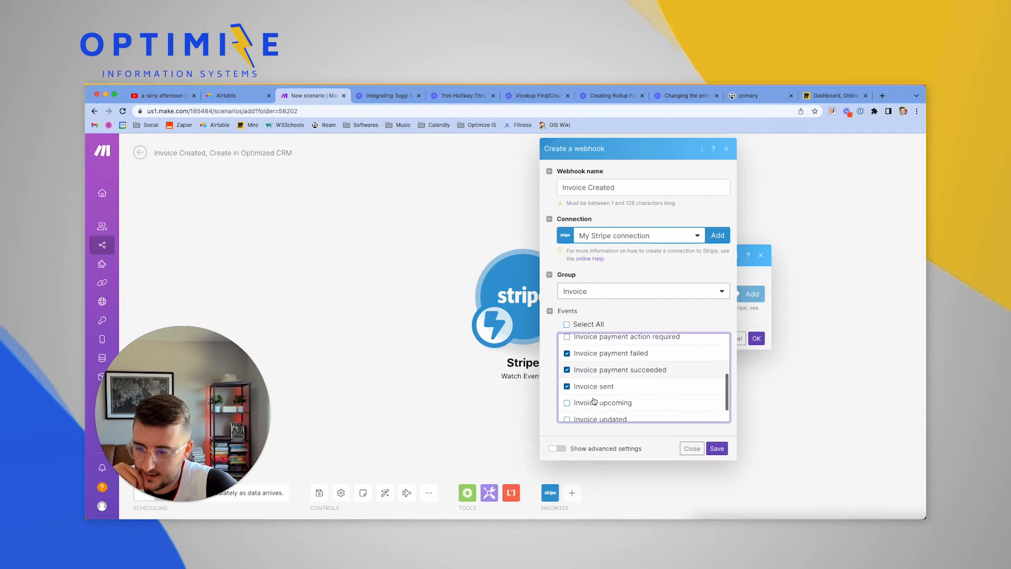
scroll(593, 401, down, 1)
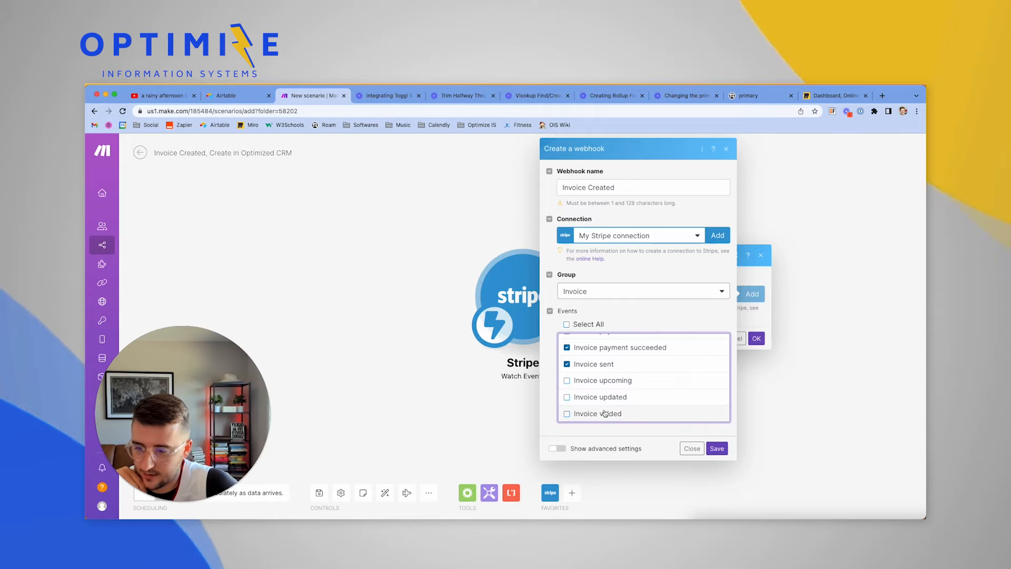
scroll(595, 416, up, 5)
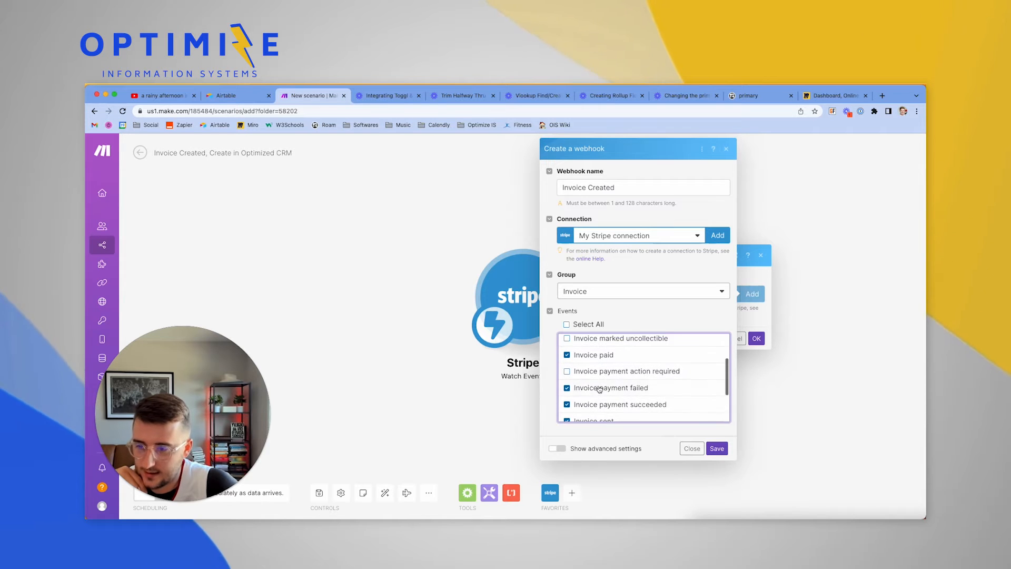
scroll(599, 388, up, 2)
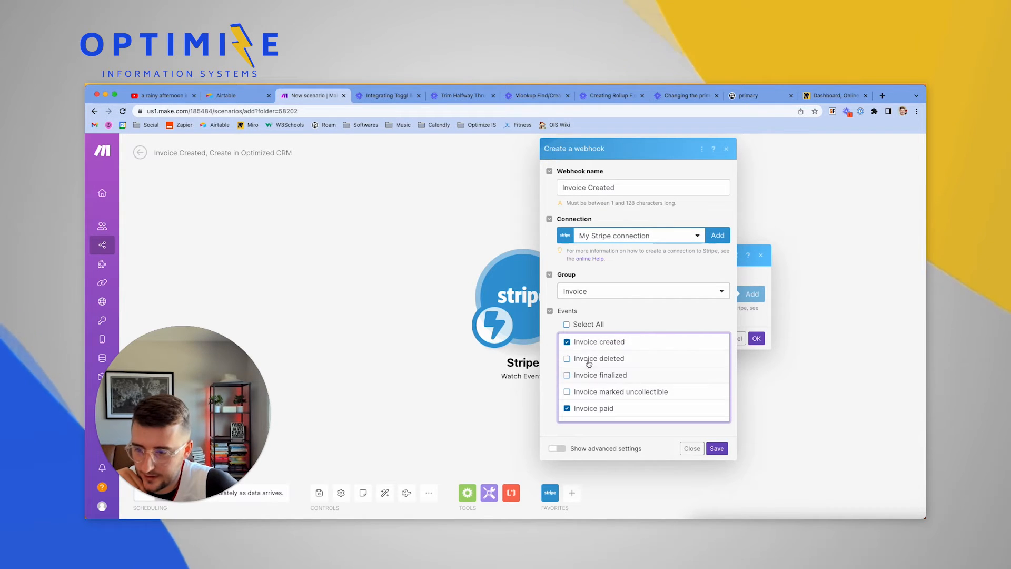
Tick Invoice finalized, save the Invoice Created webhook and confirm the Stripe trigger
click(585, 377)
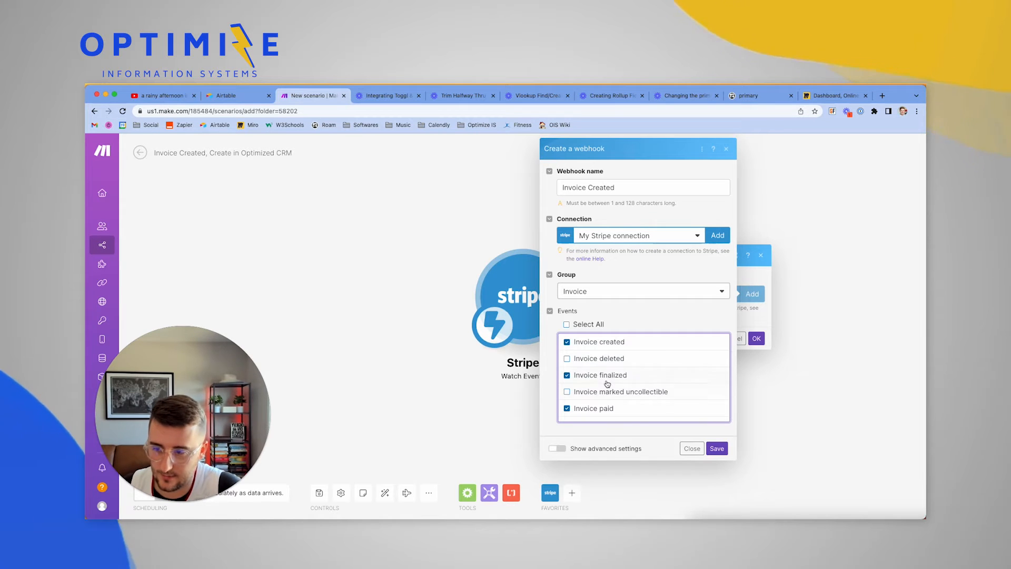
scroll(601, 383, down, 5)
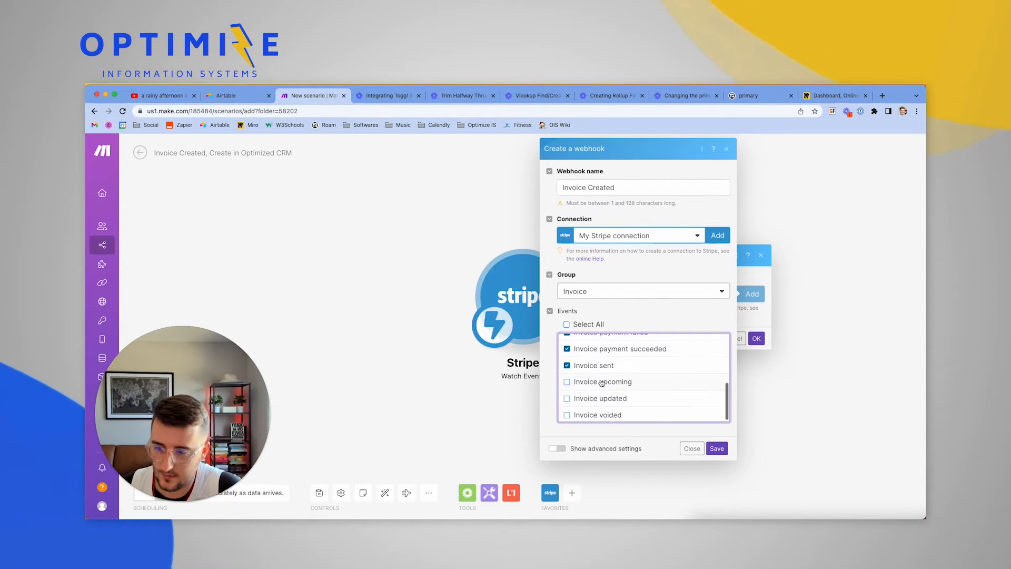
click(716, 448)
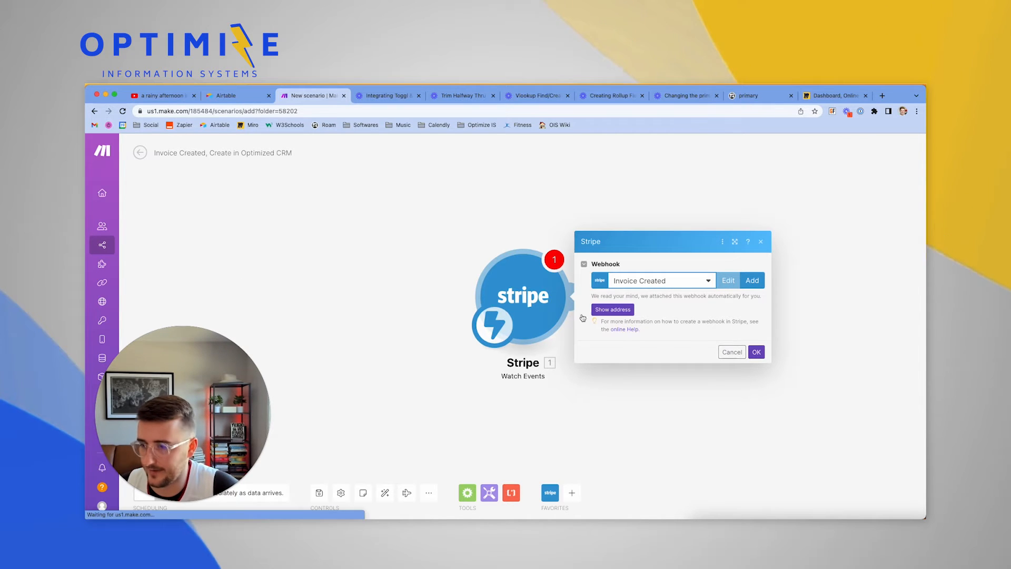
click(756, 352)
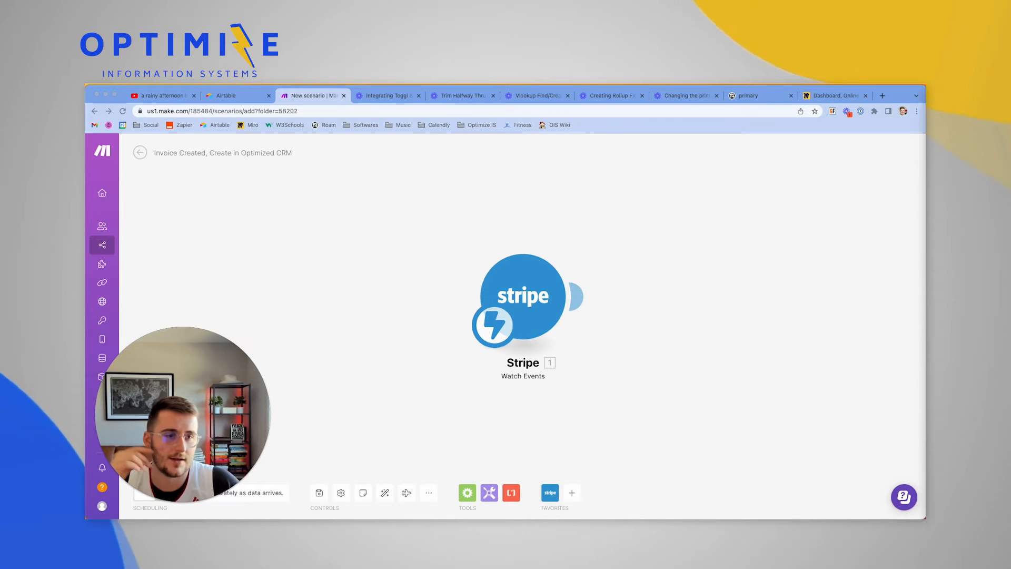
drag(925, 113, 838, 96)
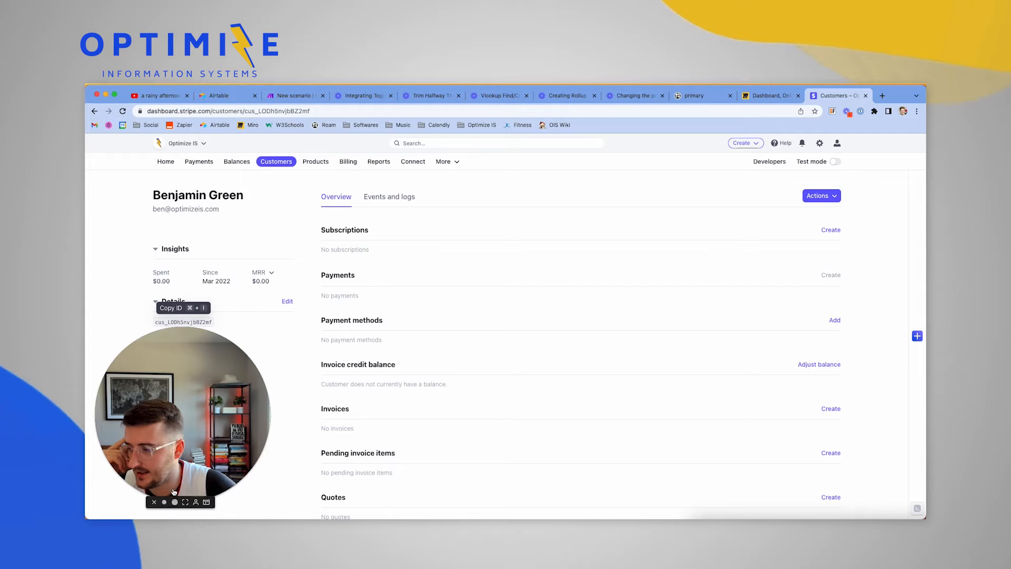
Copy the customer's Stripe ID from the Details section of the customer page
click(166, 502)
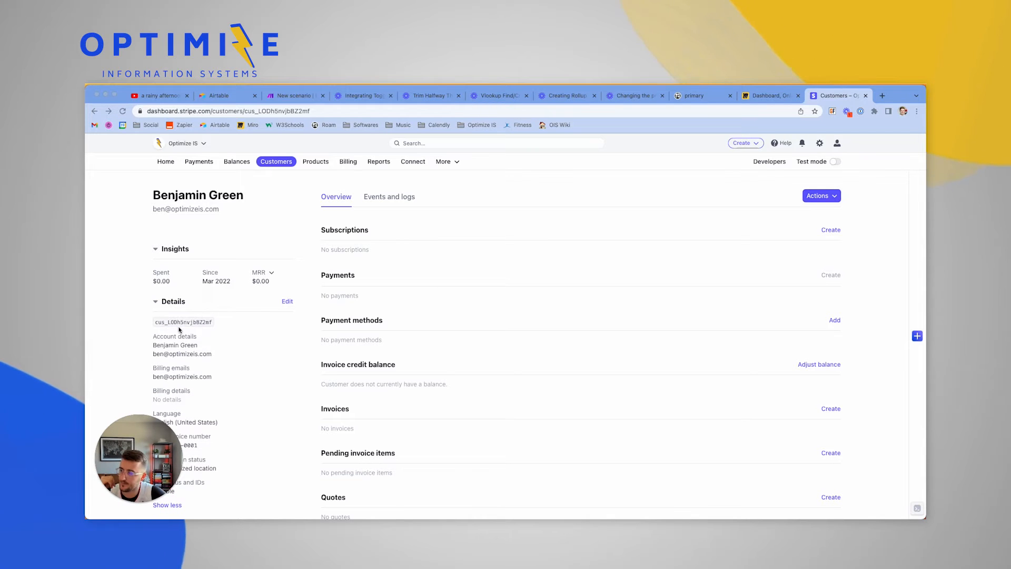
click(200, 322)
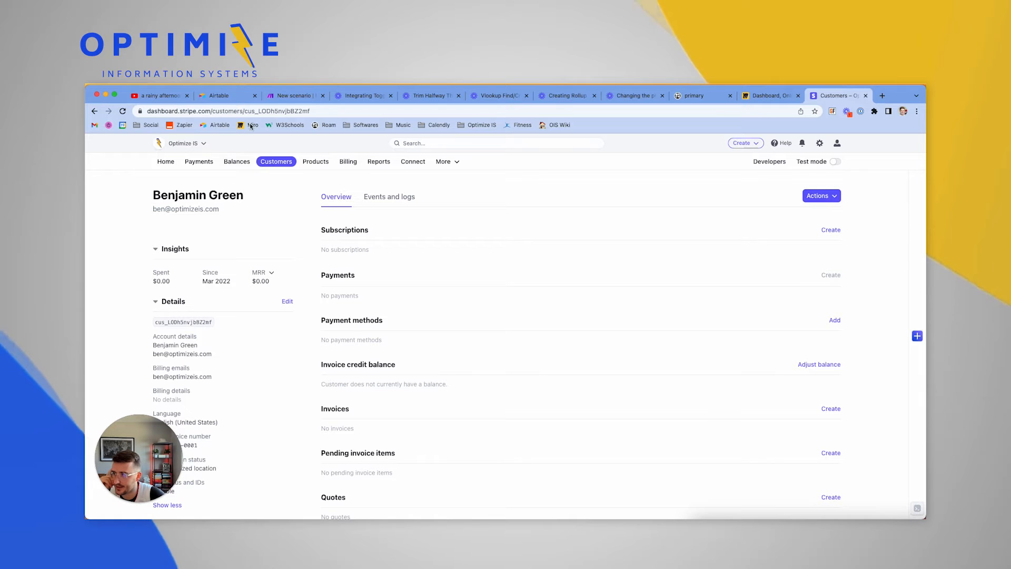
double_click(233, 111)
click(233, 111)
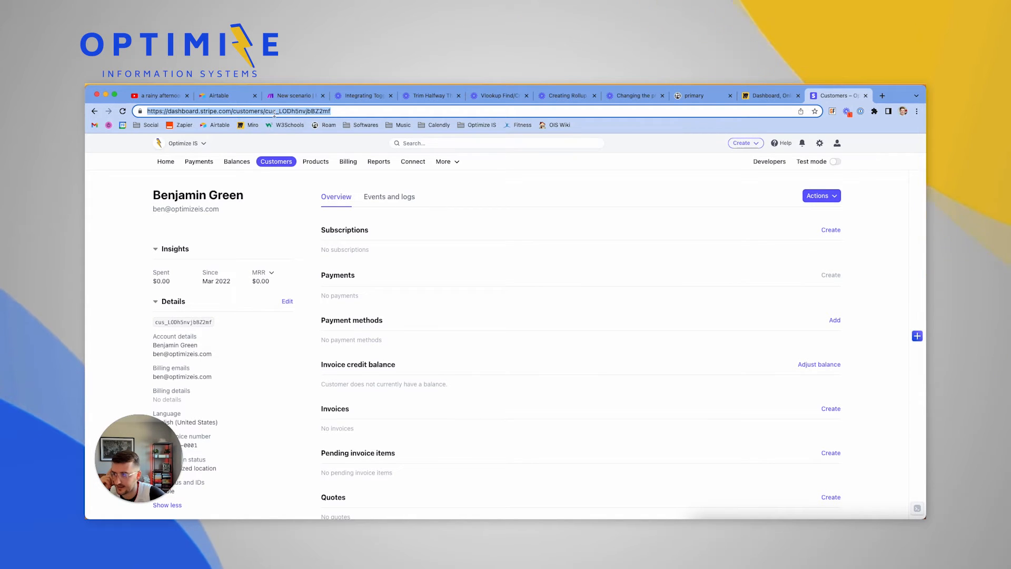
click(192, 323)
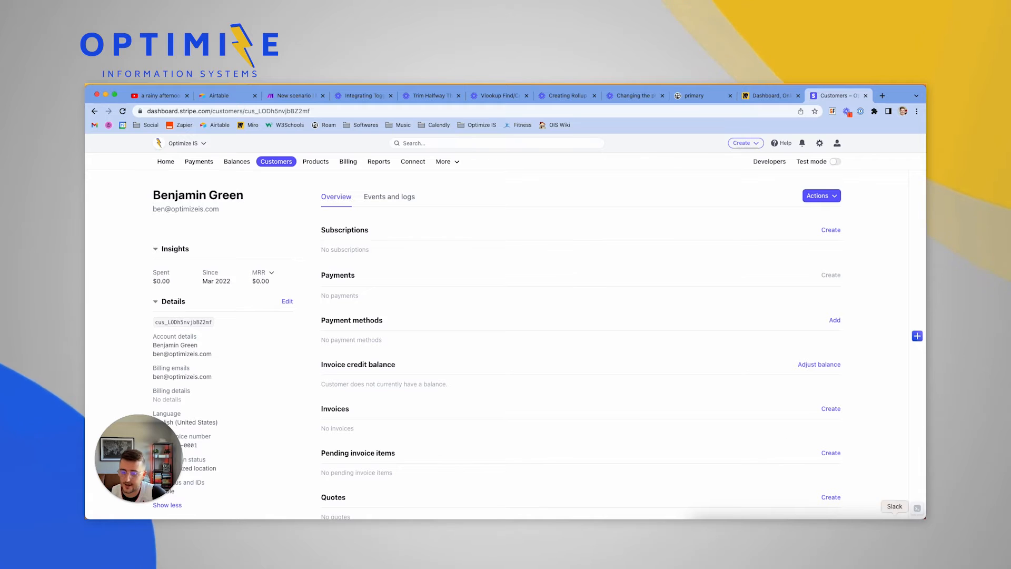
click(906, 529)
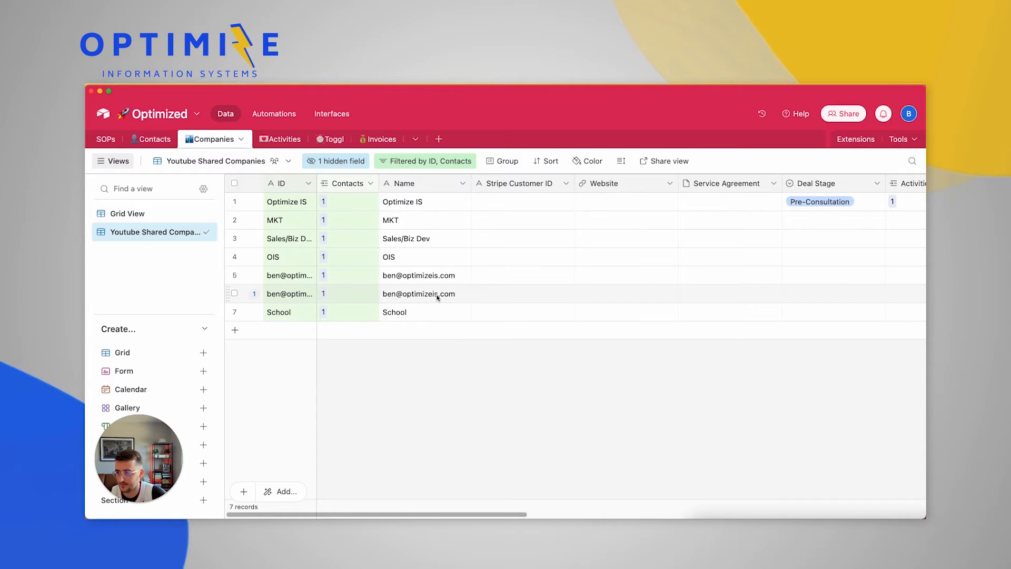
Paste the copied customer ID into row 6's Stripe Customer ID cell in Companies
scroll(441, 300, right, 15)
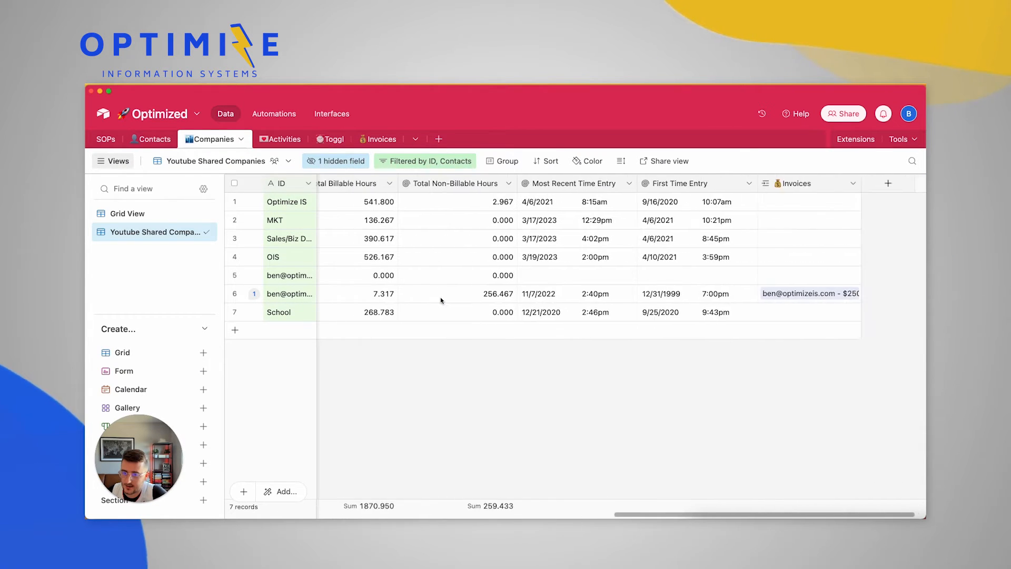
scroll(442, 300, left, 15)
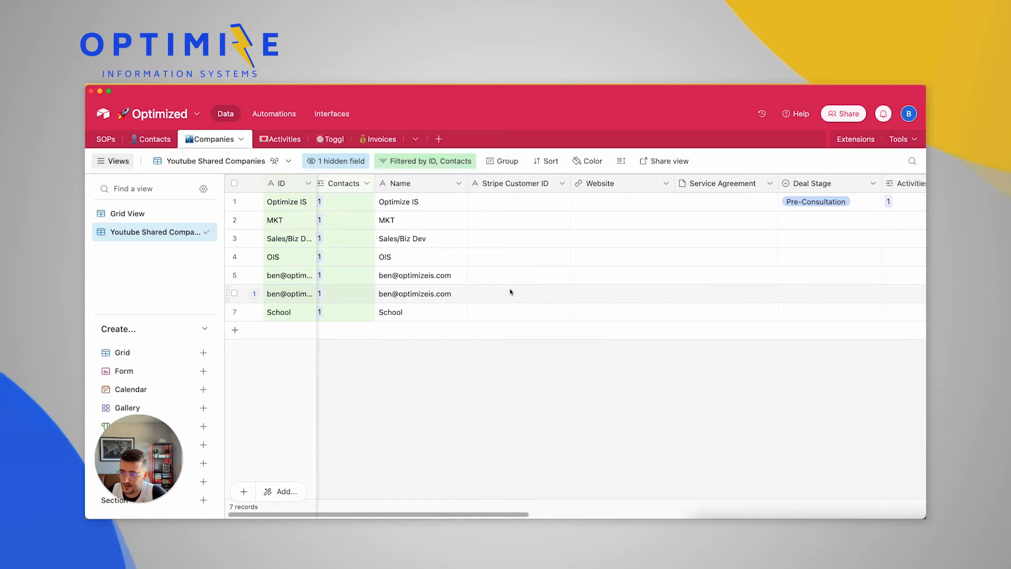
click(509, 293)
key(super+v)
click(508, 409)
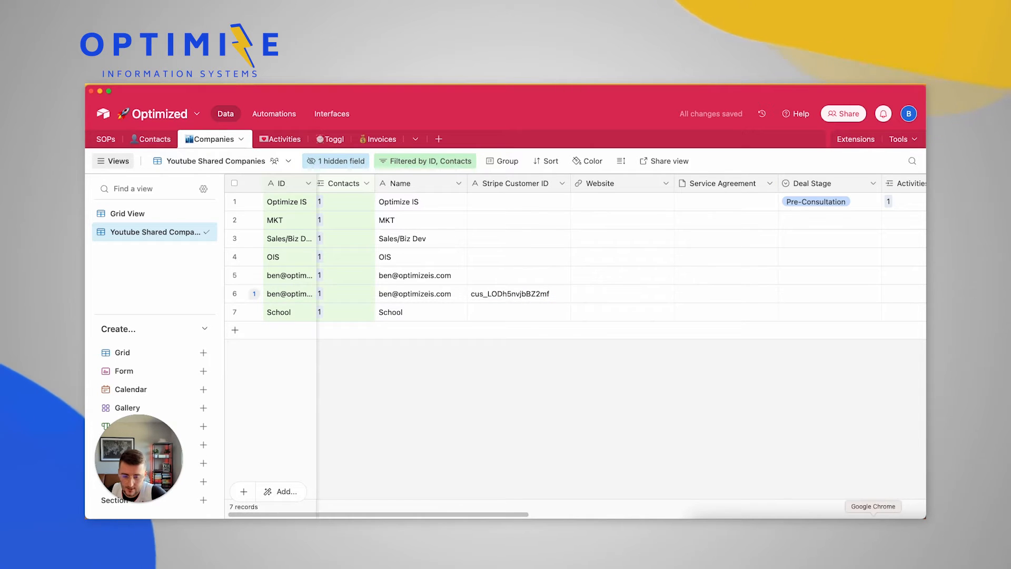
click(873, 516)
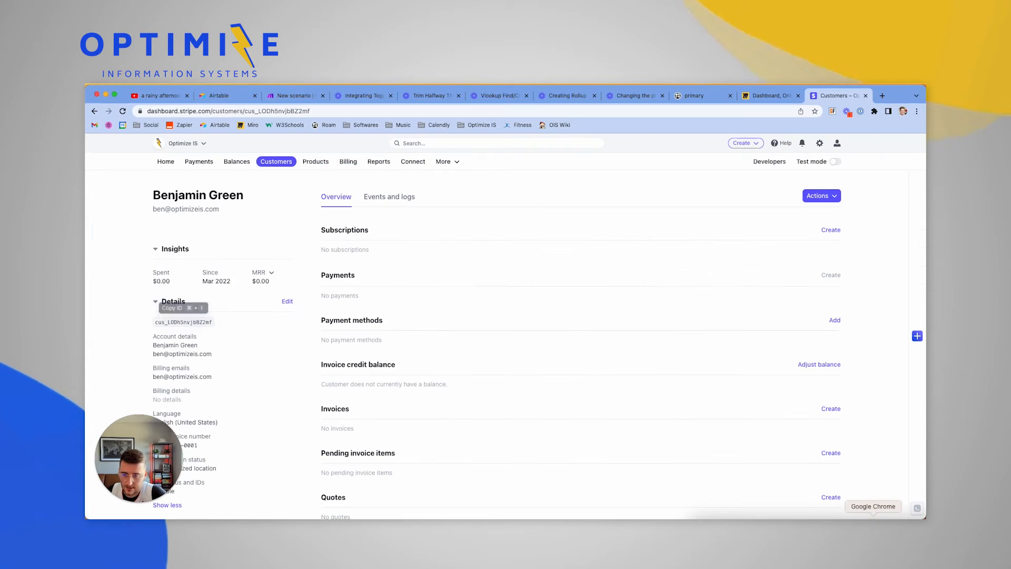
Create a new draft invoice for this customer from the Actions menu
click(426, 257)
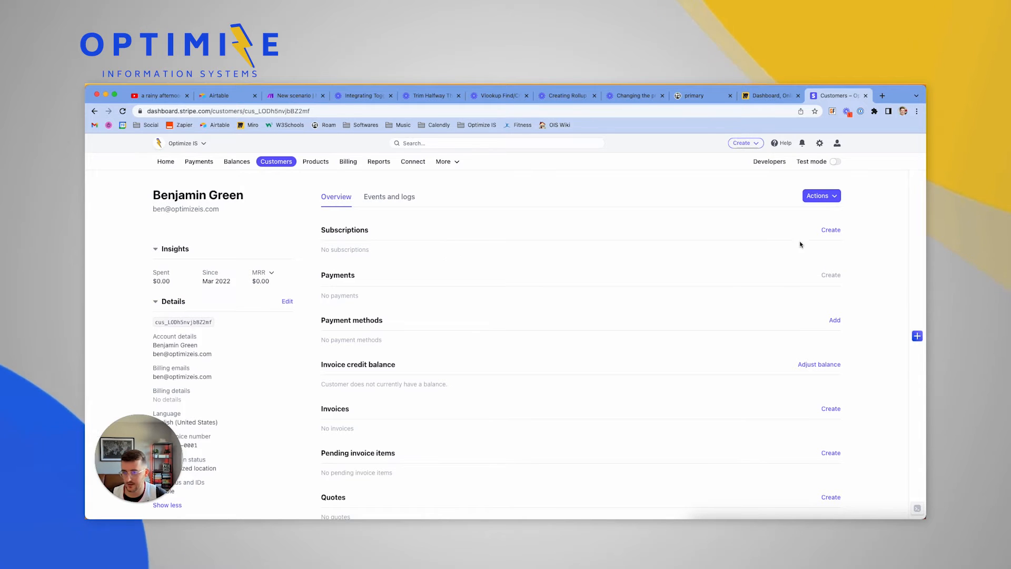
click(828, 201)
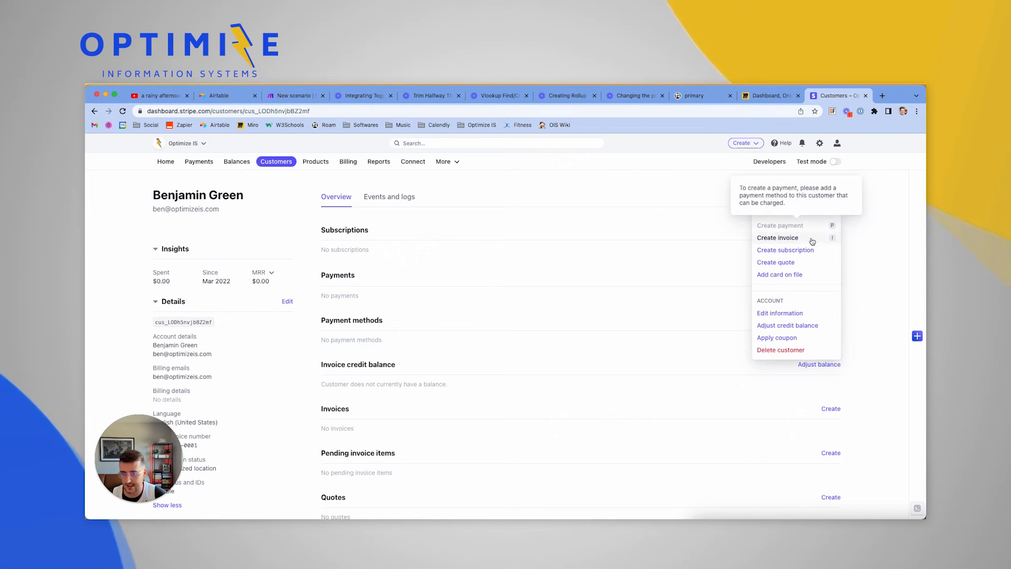
click(793, 240)
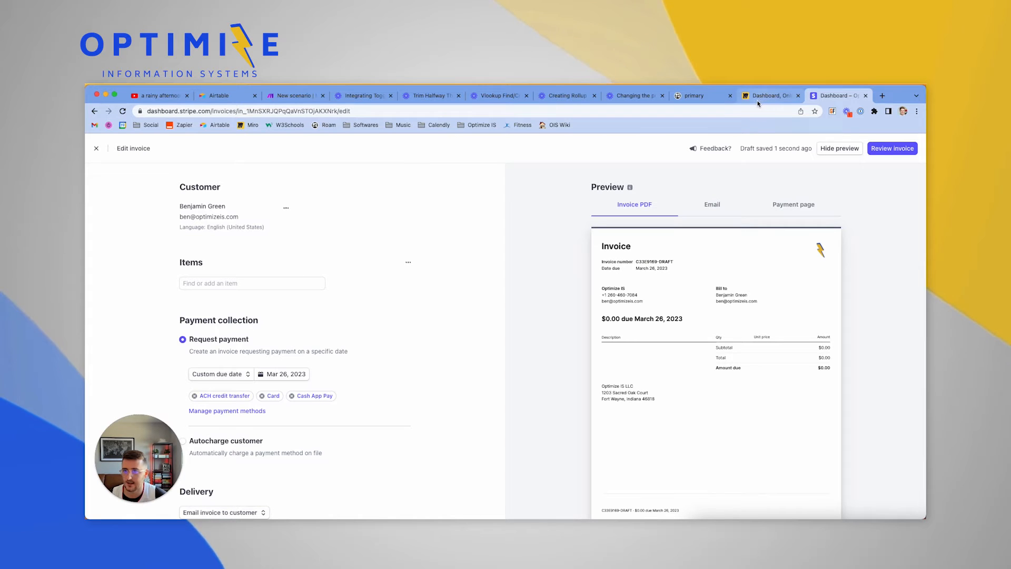
Run the Make scenario once so it listens for Stripe events
click(287, 100)
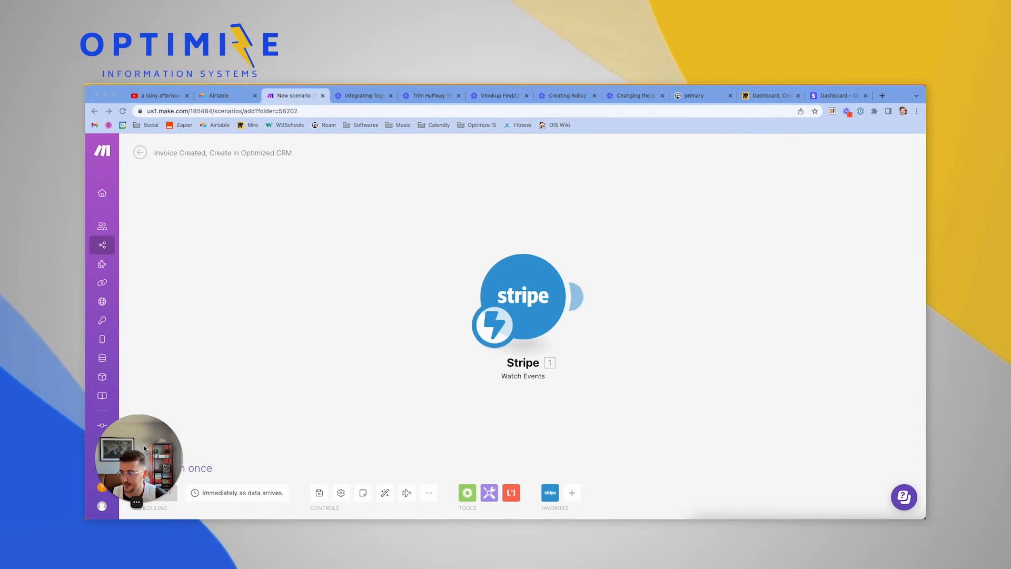
drag(143, 448, 145, 372)
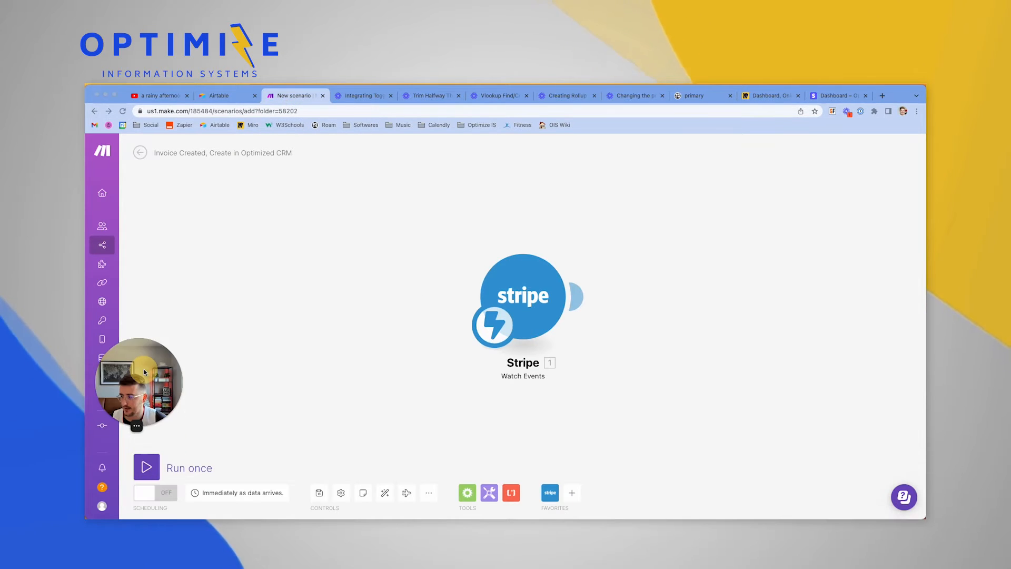
click(154, 469)
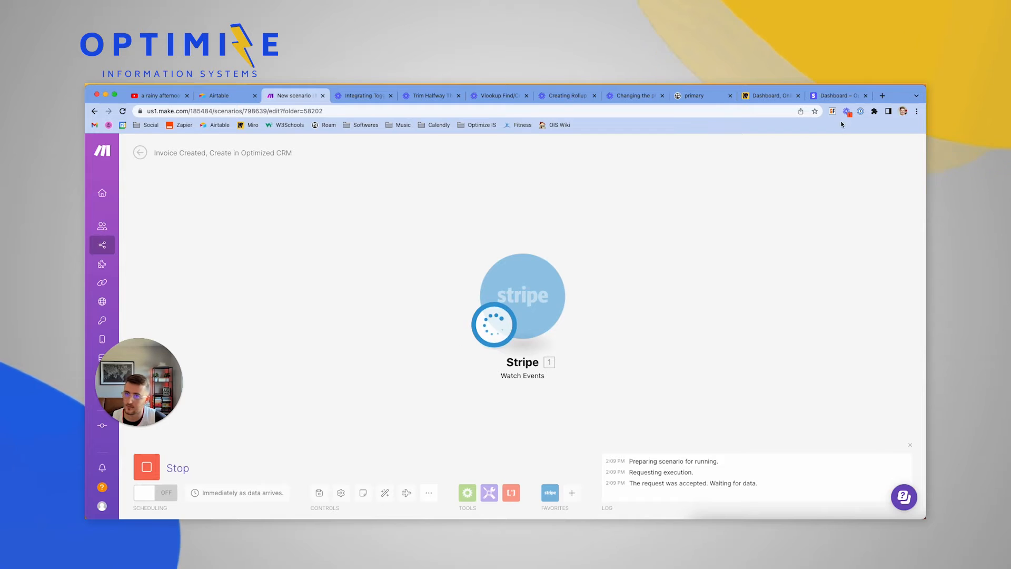
Close the Stripe invoice editor and delete the test draft invoice
click(840, 96)
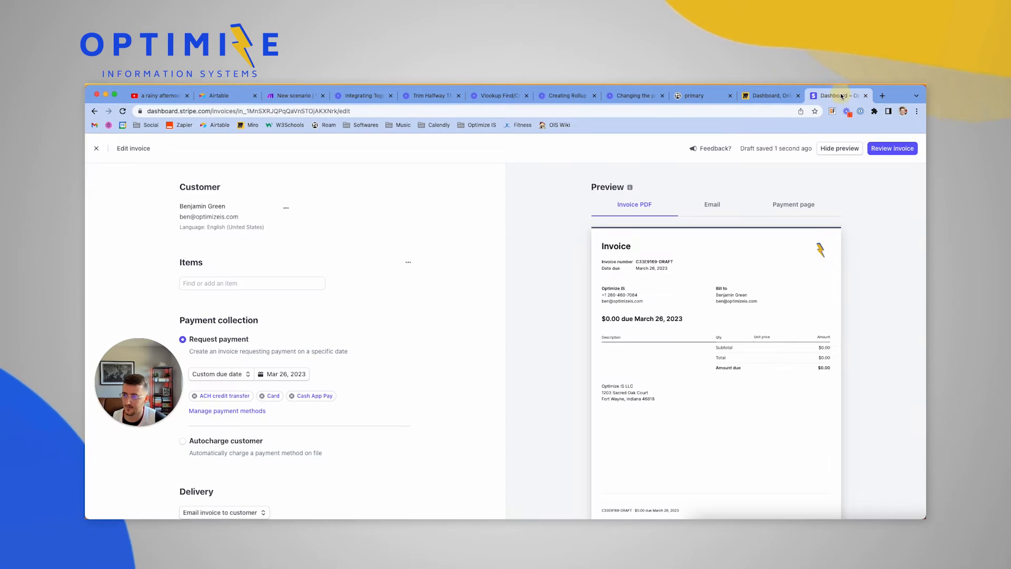
click(97, 150)
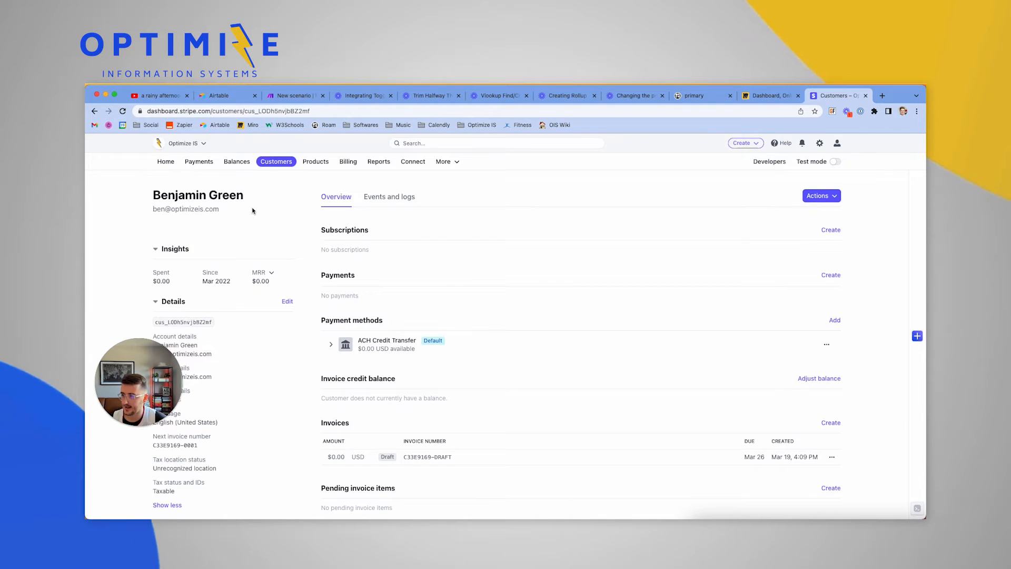
scroll(406, 328, down, 2)
scroll(407, 331, down, 1)
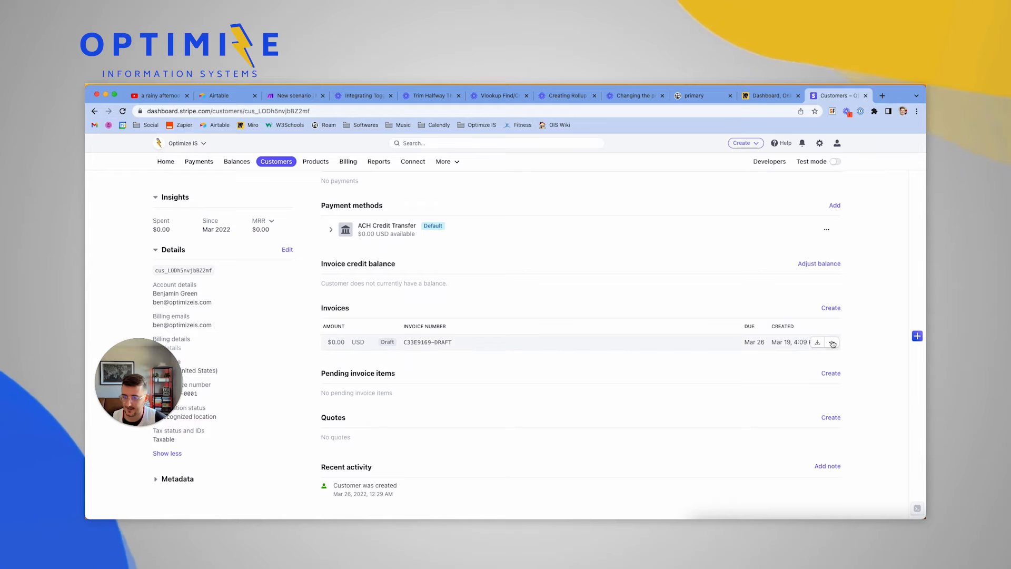
click(832, 342)
click(811, 411)
click(576, 295)
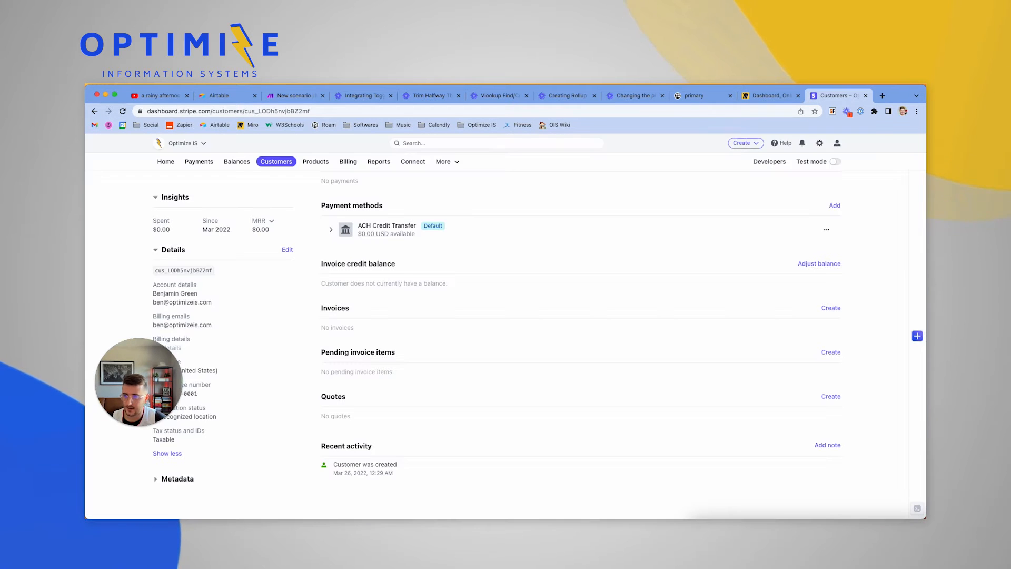
click(280, 98)
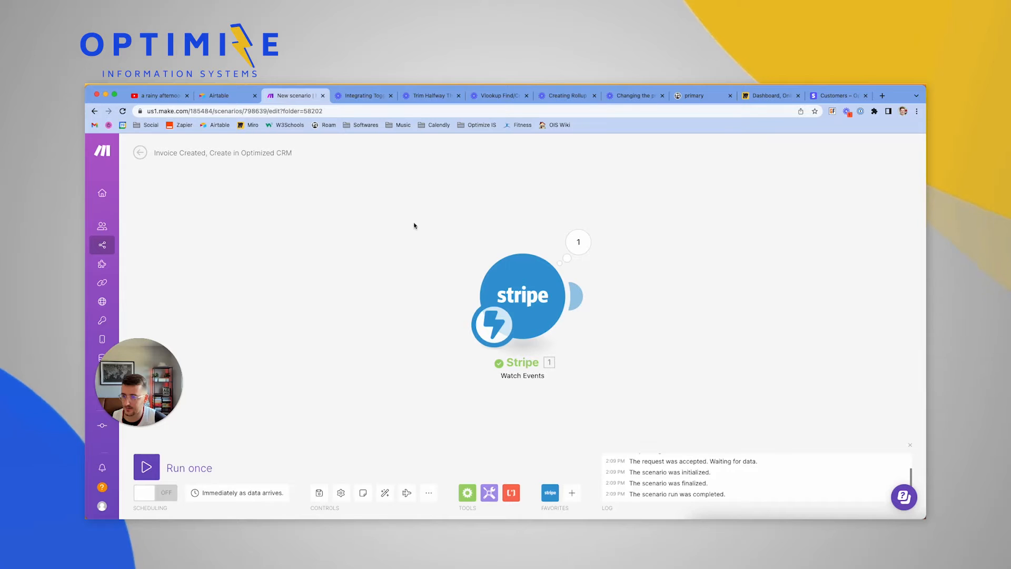
click(583, 241)
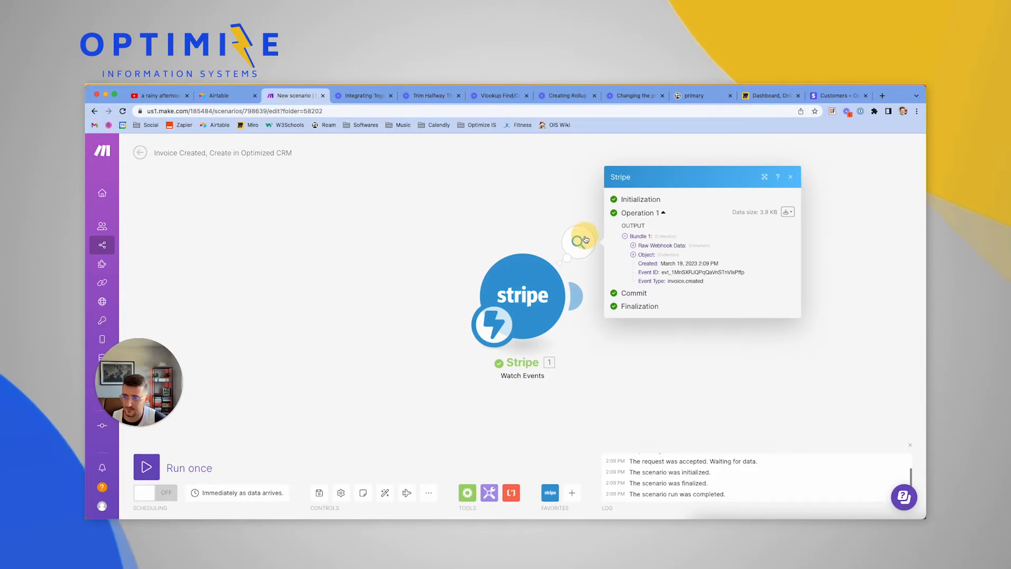
click(634, 255)
scroll(663, 326, down, 2)
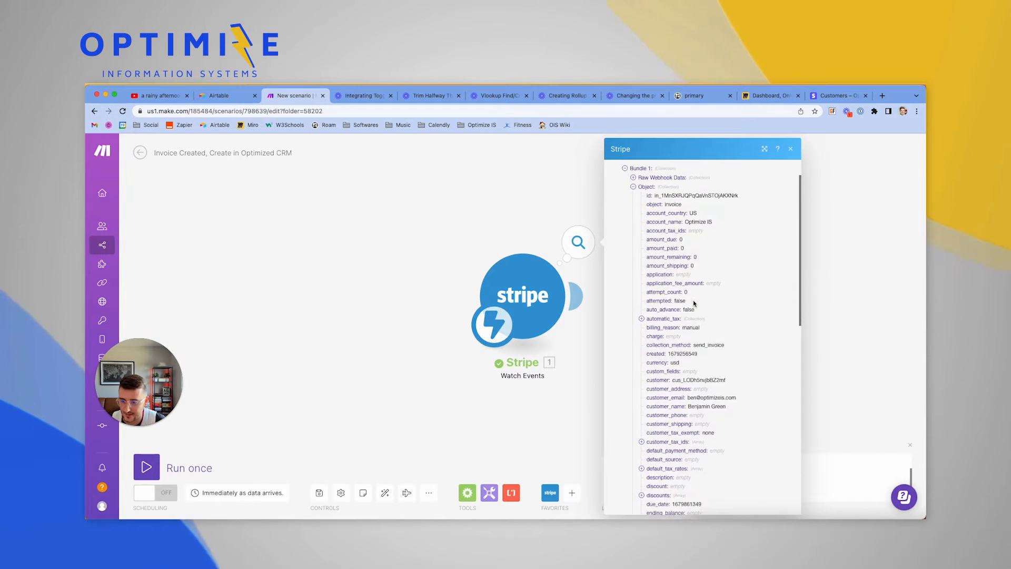
drag(673, 372, 743, 372)
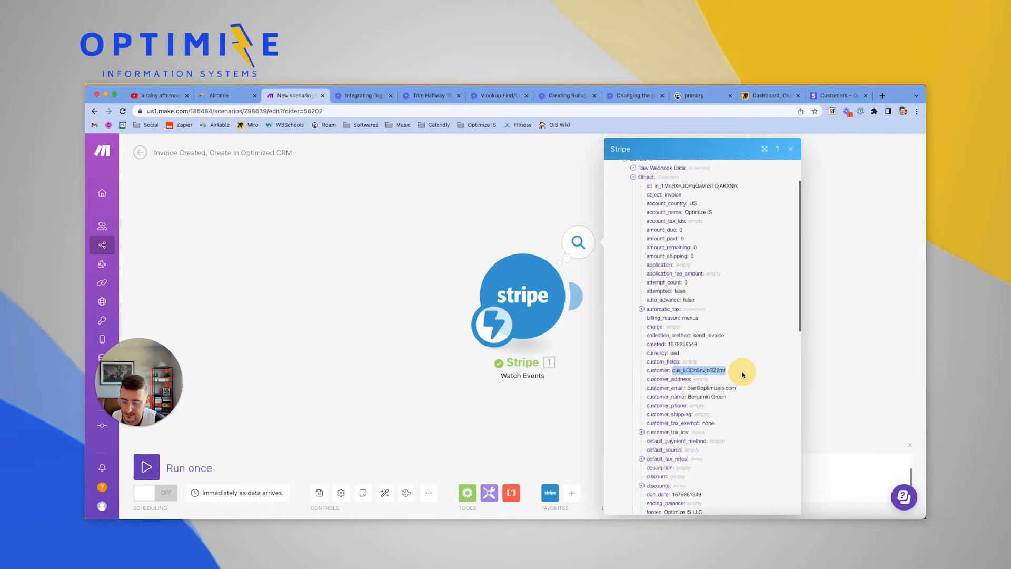
scroll(742, 379, down, 2)
scroll(743, 379, down, 1)
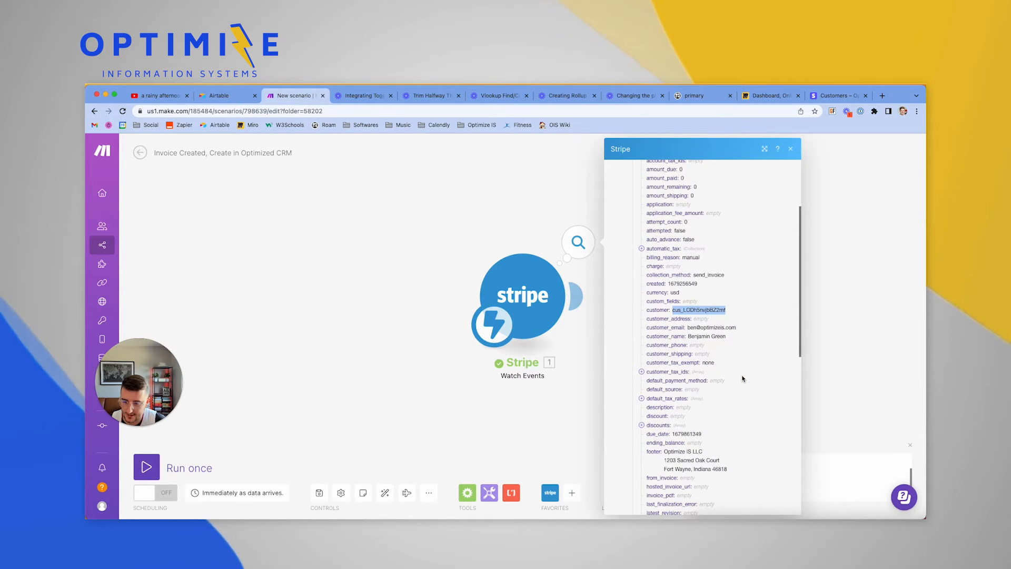
scroll(742, 378, down, 11)
scroll(743, 378, down, 6)
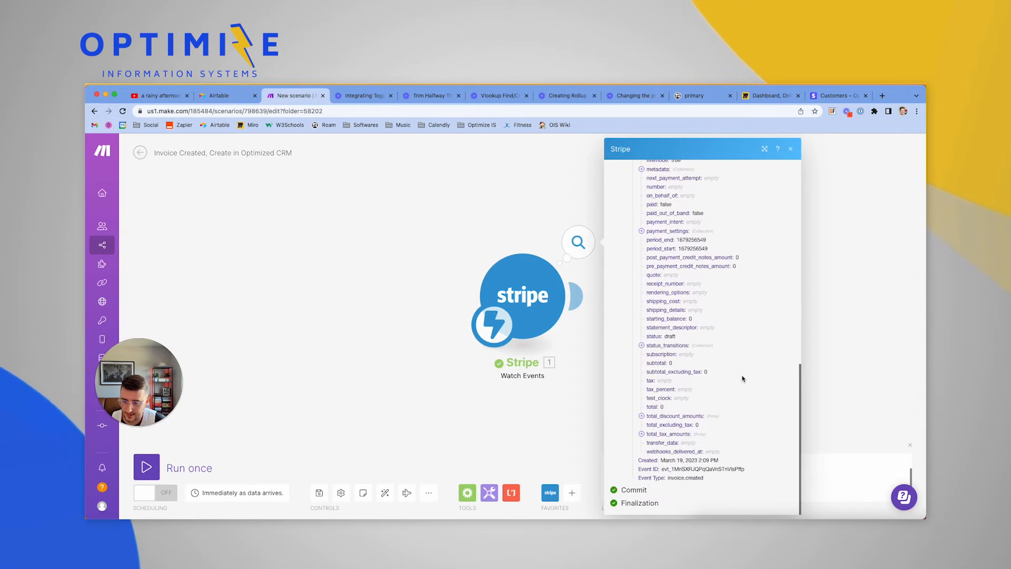
scroll(742, 379, up, 20)
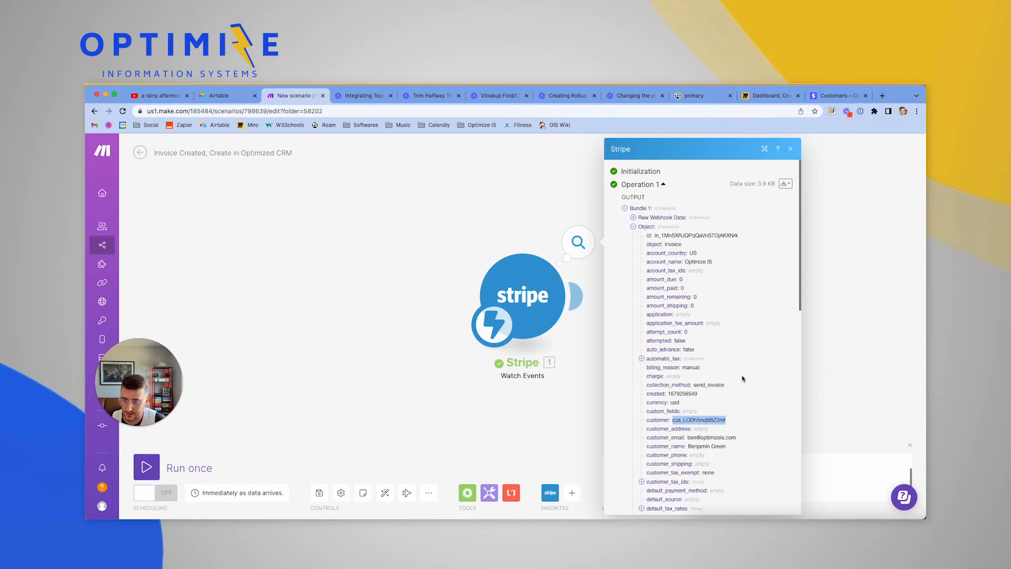
click(633, 227)
click(453, 220)
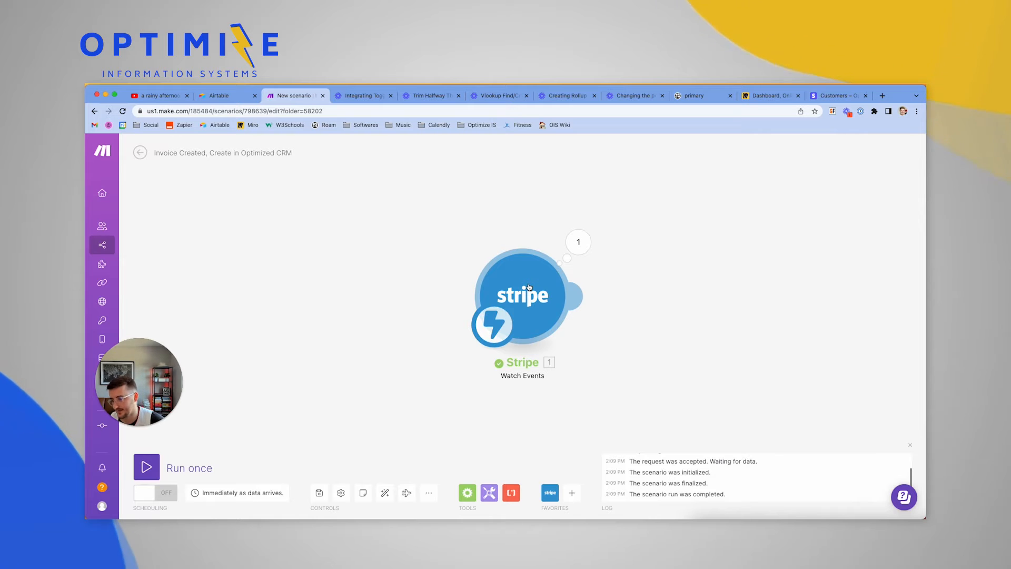
Start a Run once of the scenario so it waits for a Stripe event
click(838, 96)
click(301, 96)
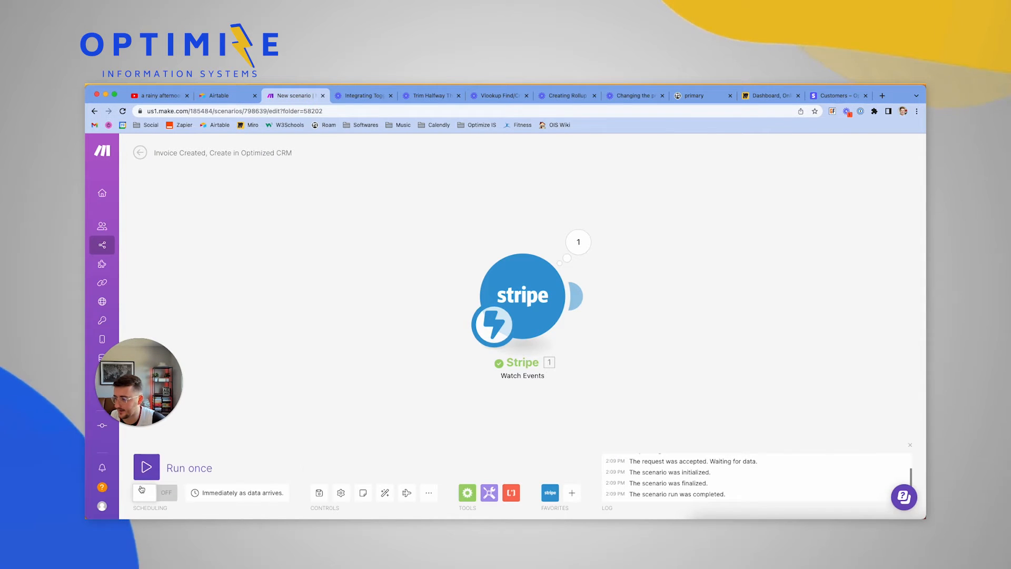
click(147, 465)
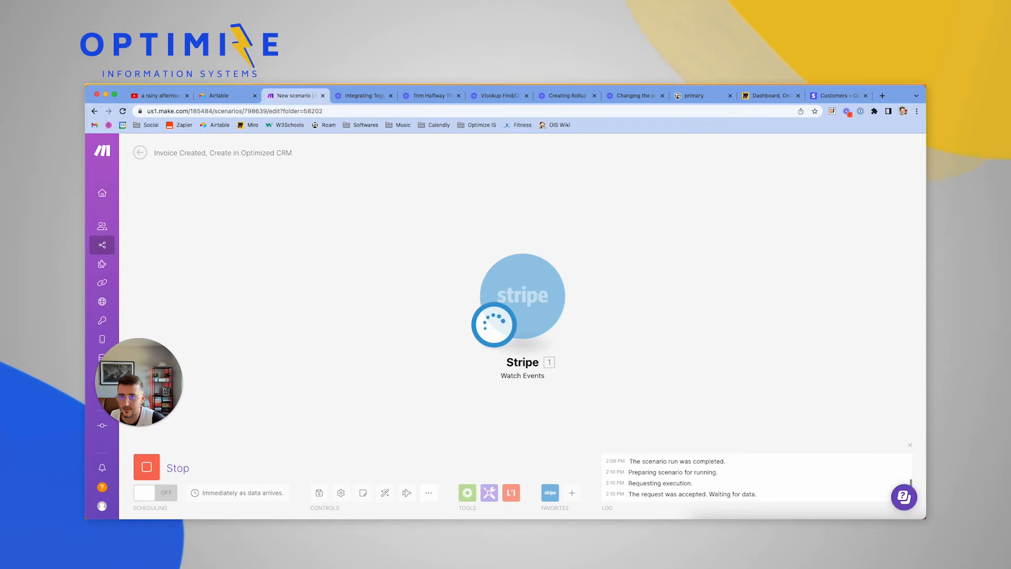
Create a new draft invoice for the customer and view the captured bundle in Make
click(838, 96)
scroll(795, 206, up, 3)
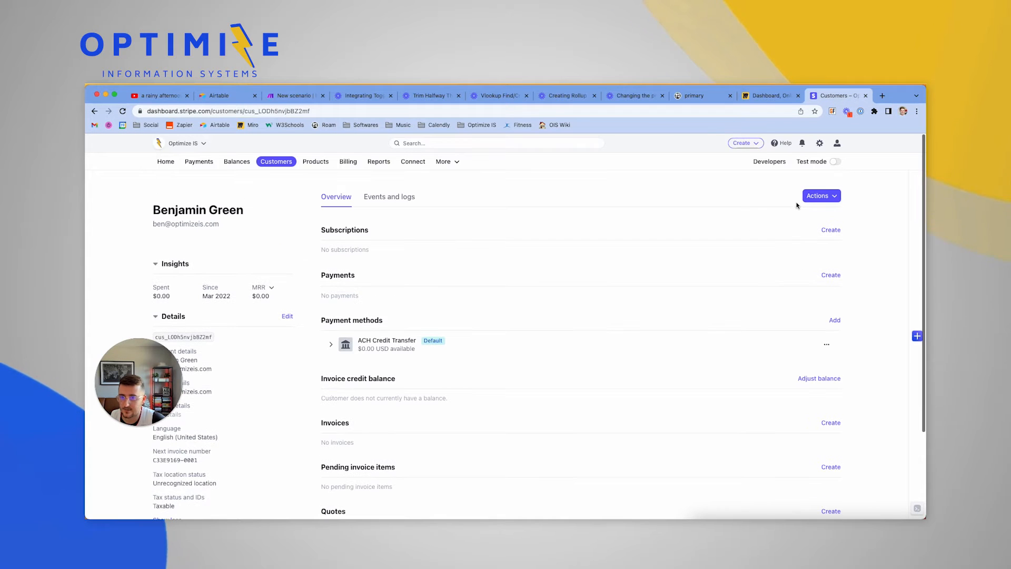
click(819, 195)
click(790, 244)
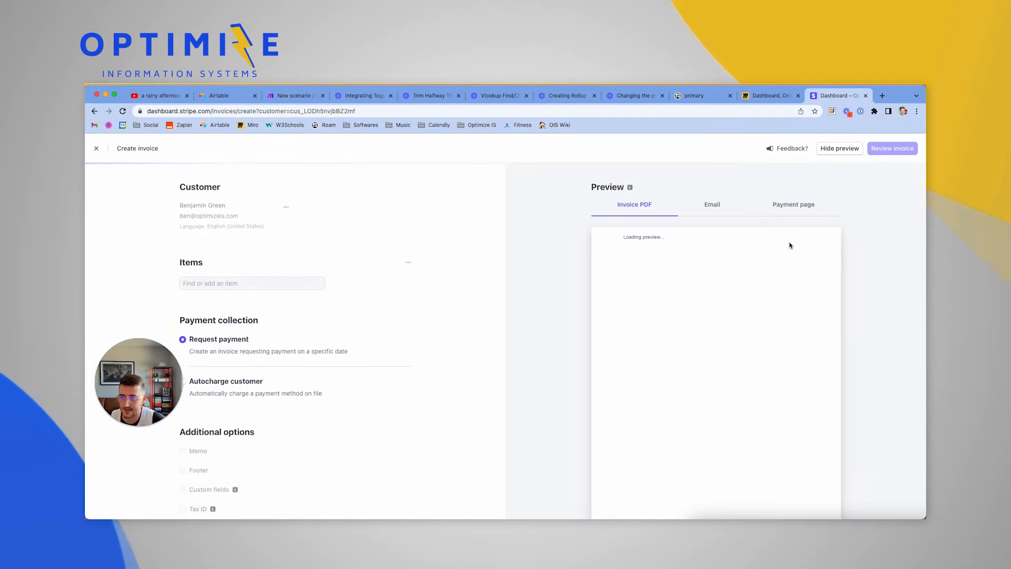
click(297, 96)
click(577, 244)
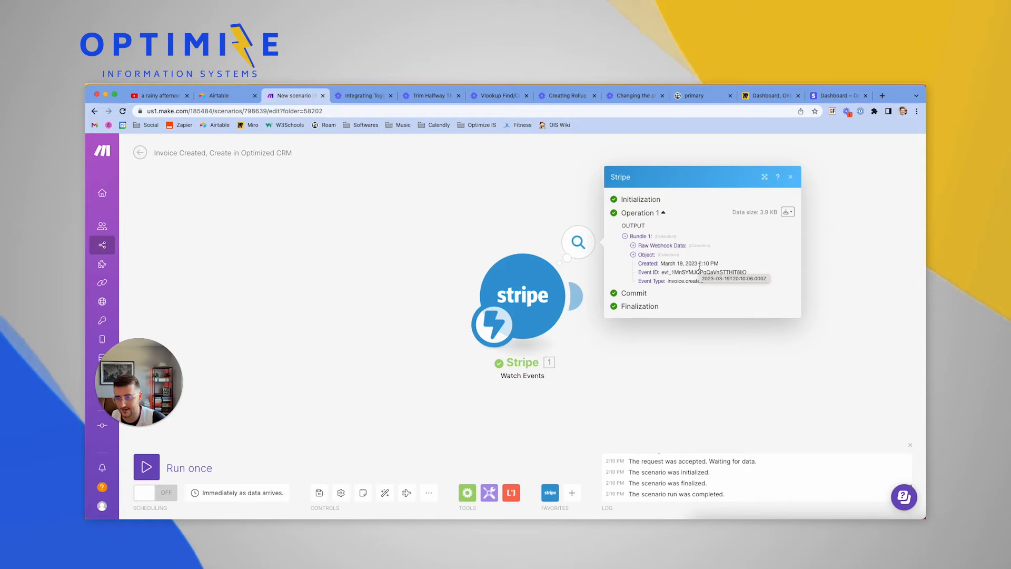
Expand the captured invoice object, check its fields and invoice.created event type, then close it
click(634, 255)
scroll(663, 284, down, 3)
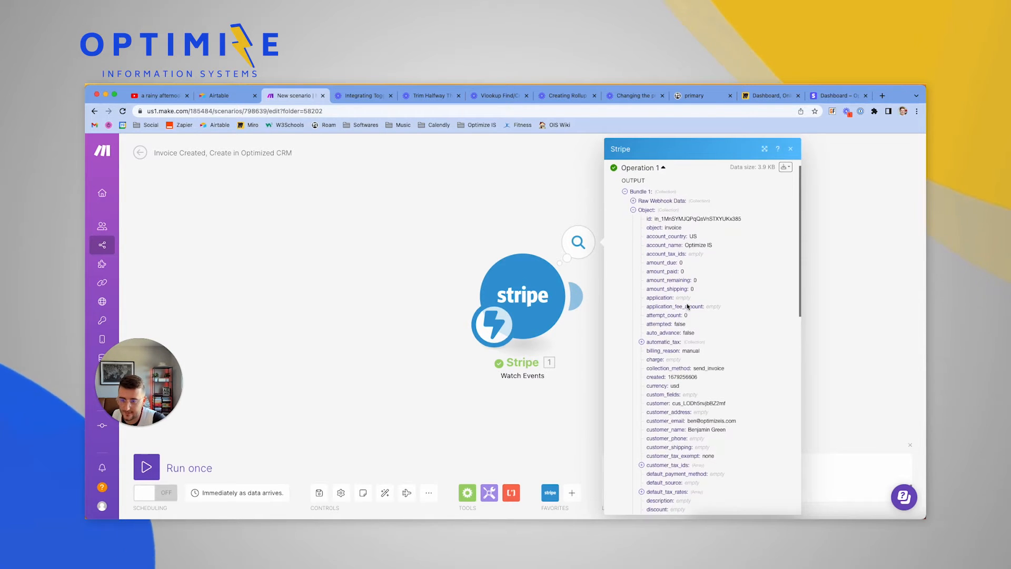
scroll(687, 307, down, 9)
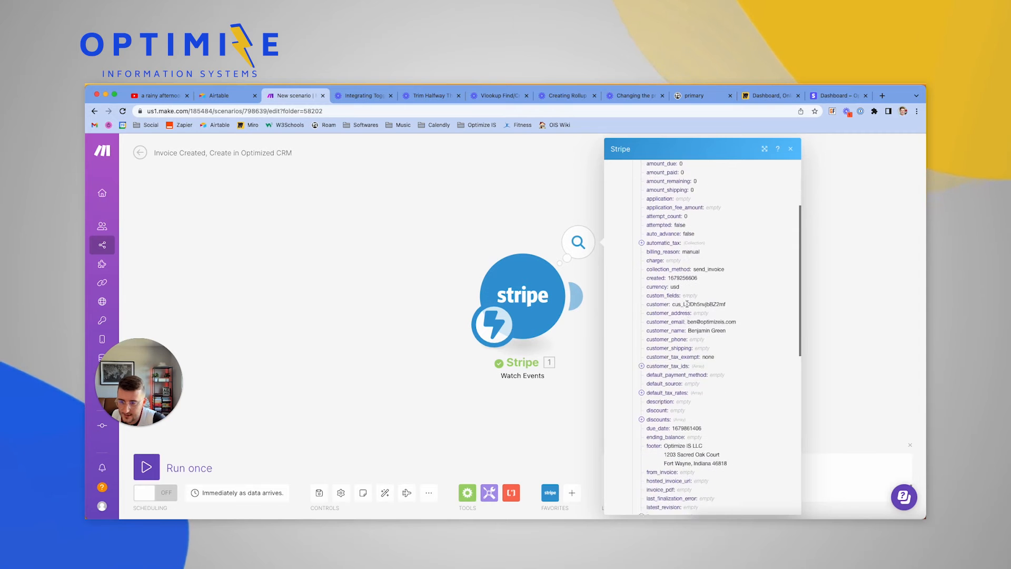
scroll(688, 308, up, 12)
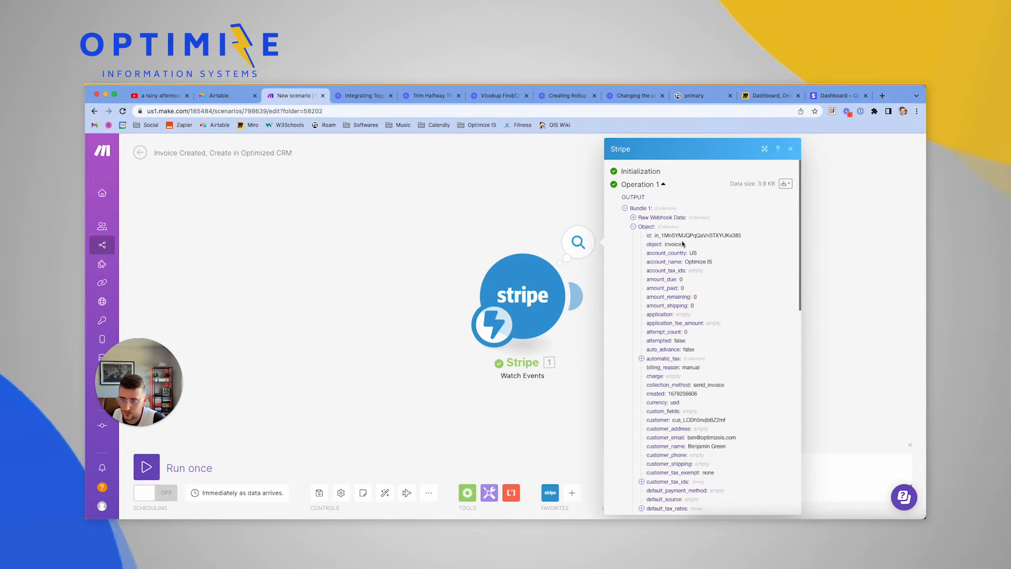
scroll(682, 284, down, 3)
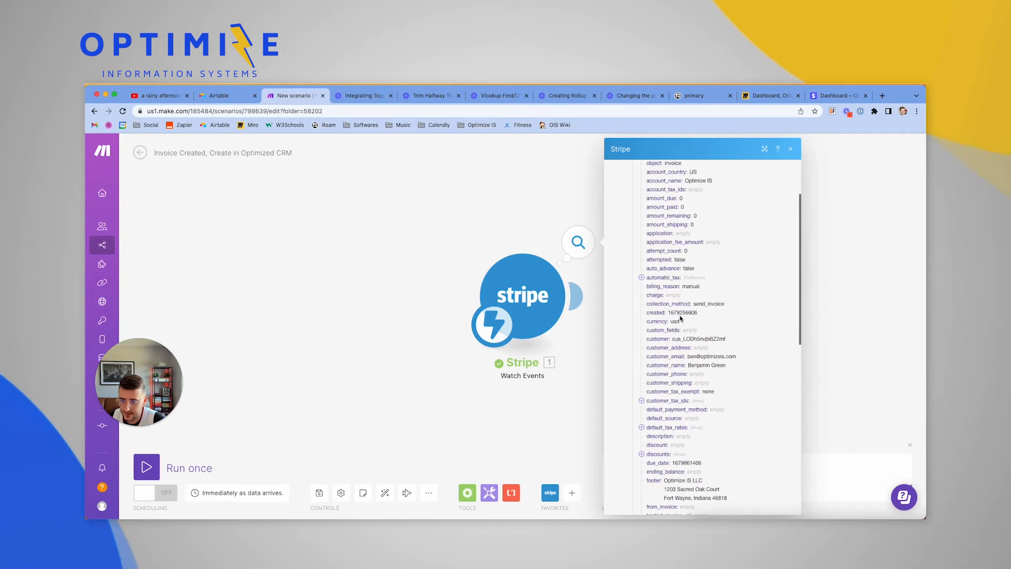
scroll(680, 318, down, 8)
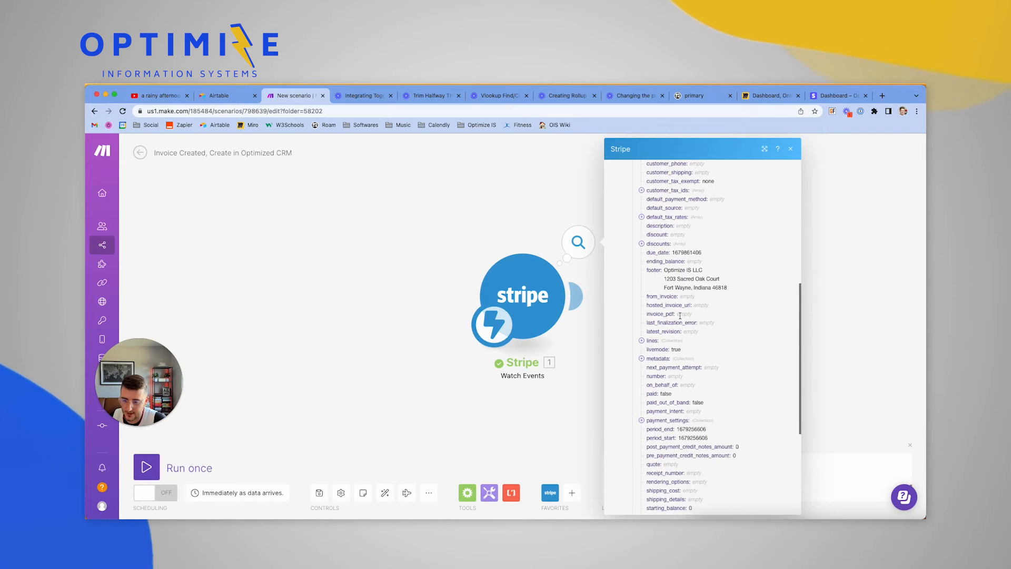
scroll(680, 316, down, 7)
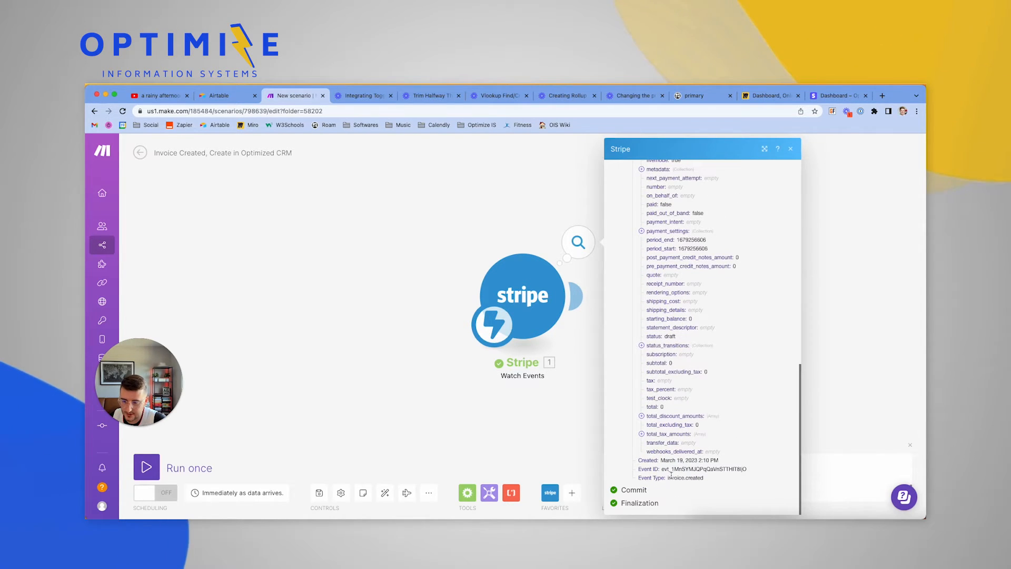
drag(668, 479, 718, 484)
key(super+c)
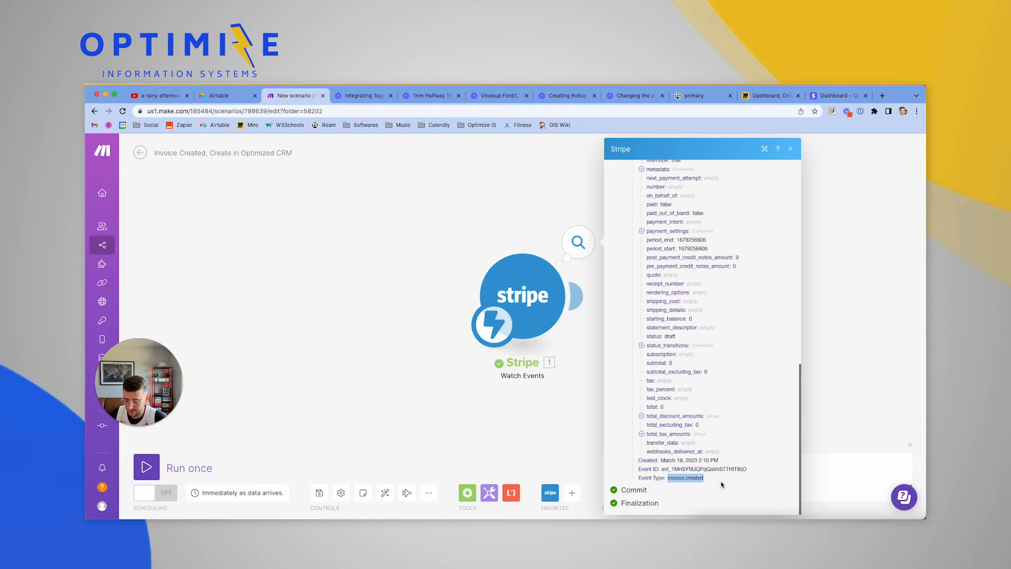
click(414, 319)
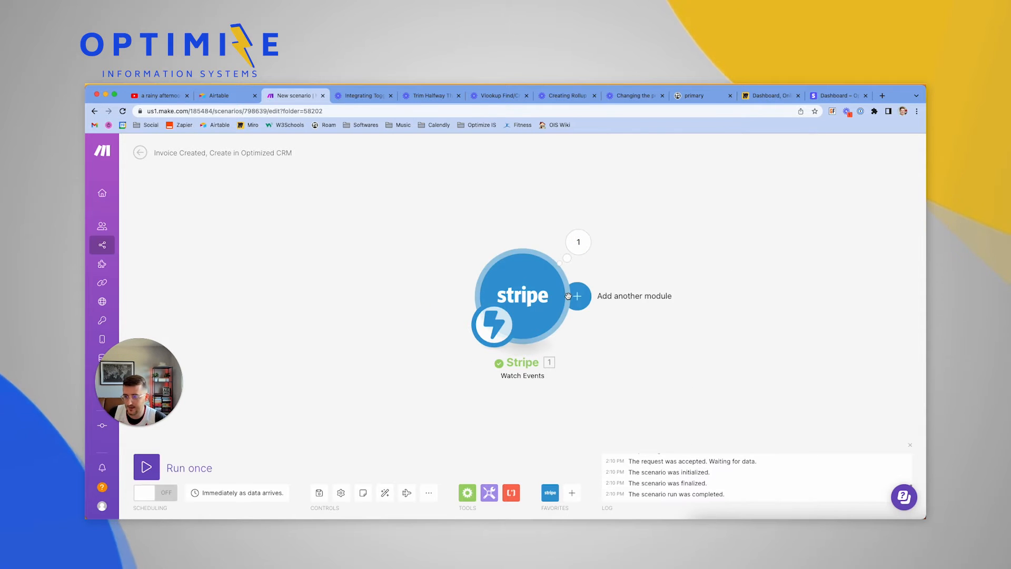
Add a Flow Control Router after the Stripe Watch Events module
click(583, 295)
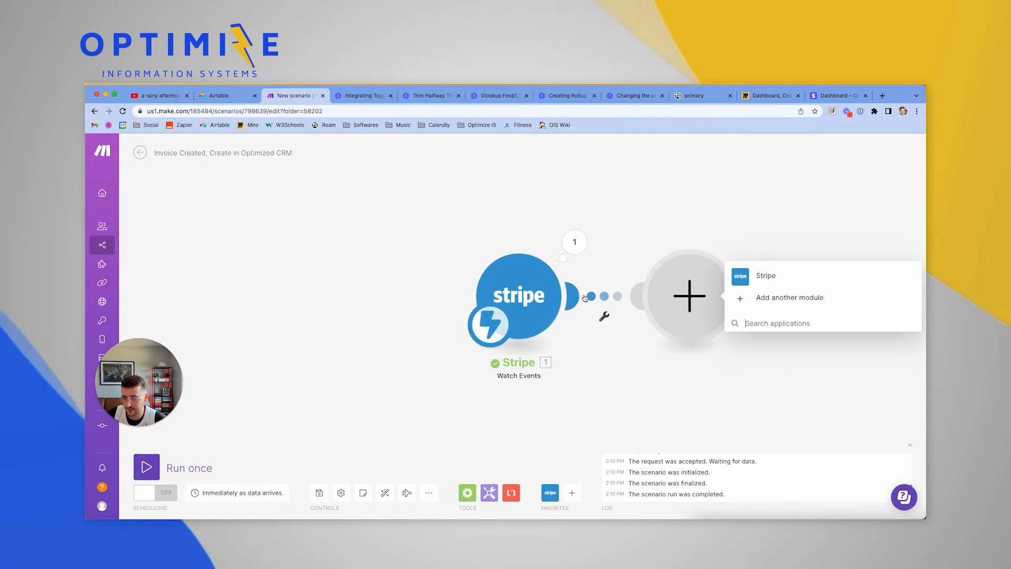
click(741, 321)
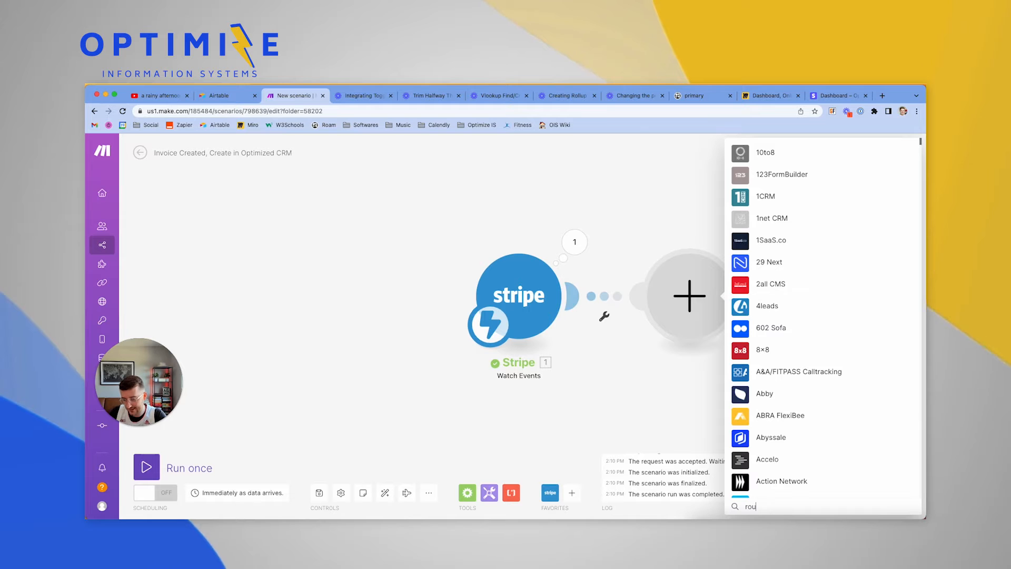
text(rout)
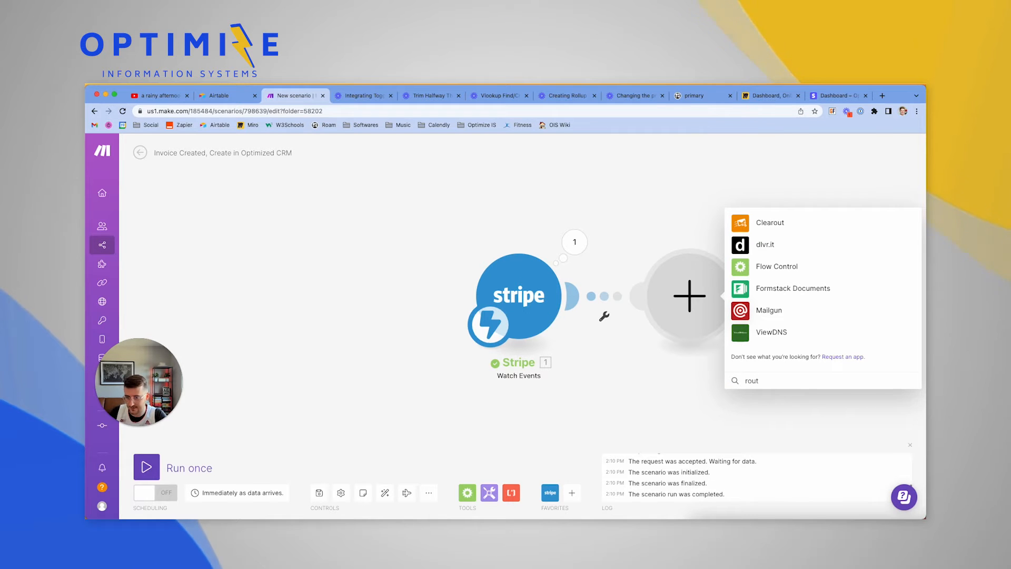
click(795, 267)
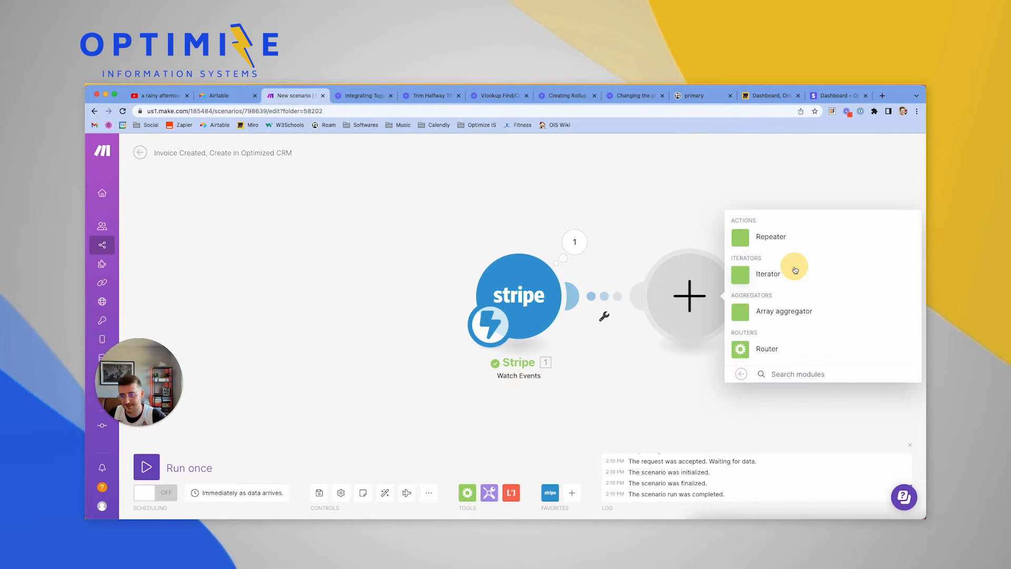
click(767, 349)
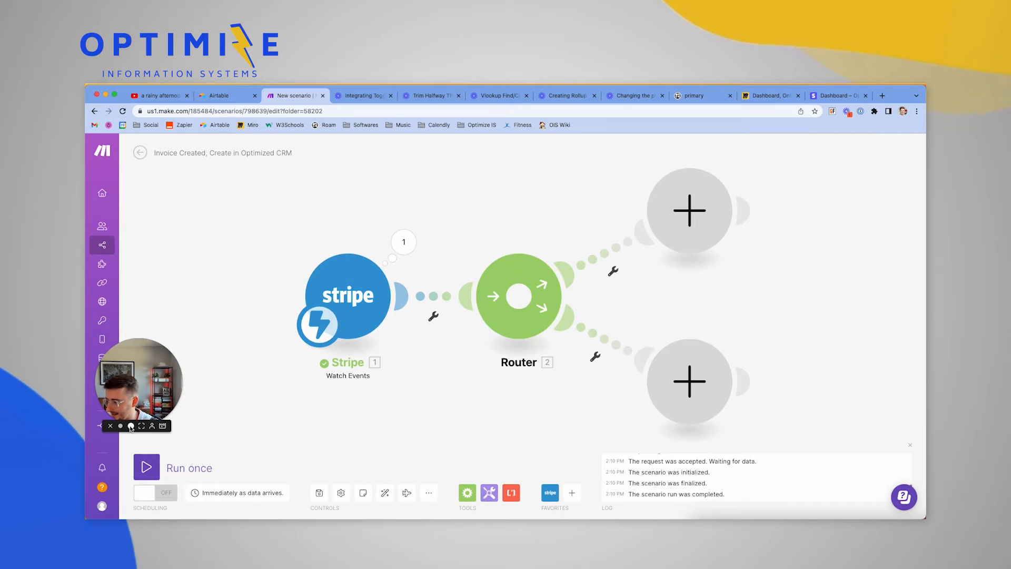
Give the Router a third route so it splits into three empty branches
click(131, 425)
drag(215, 314, 185, 382)
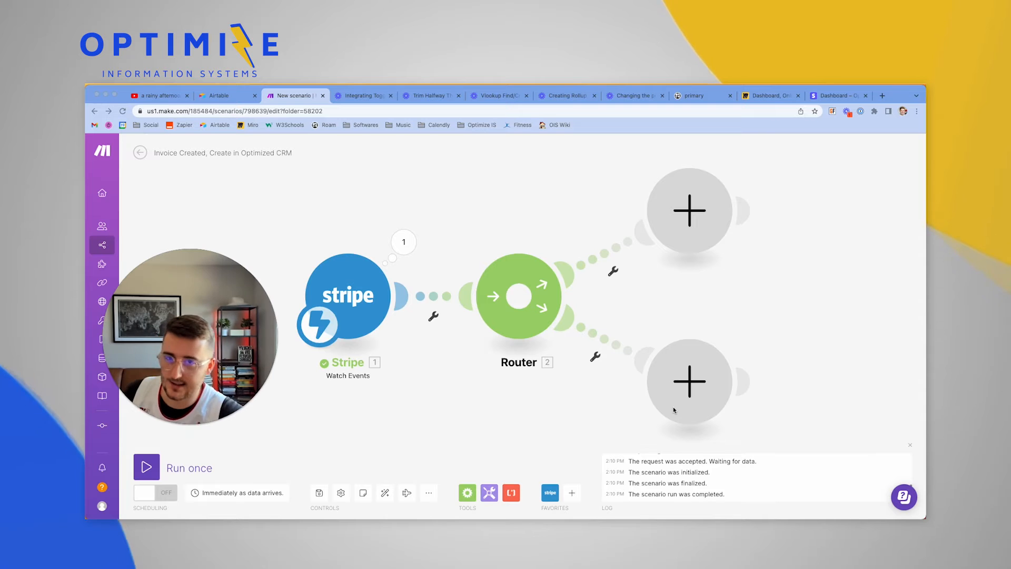
click(545, 282)
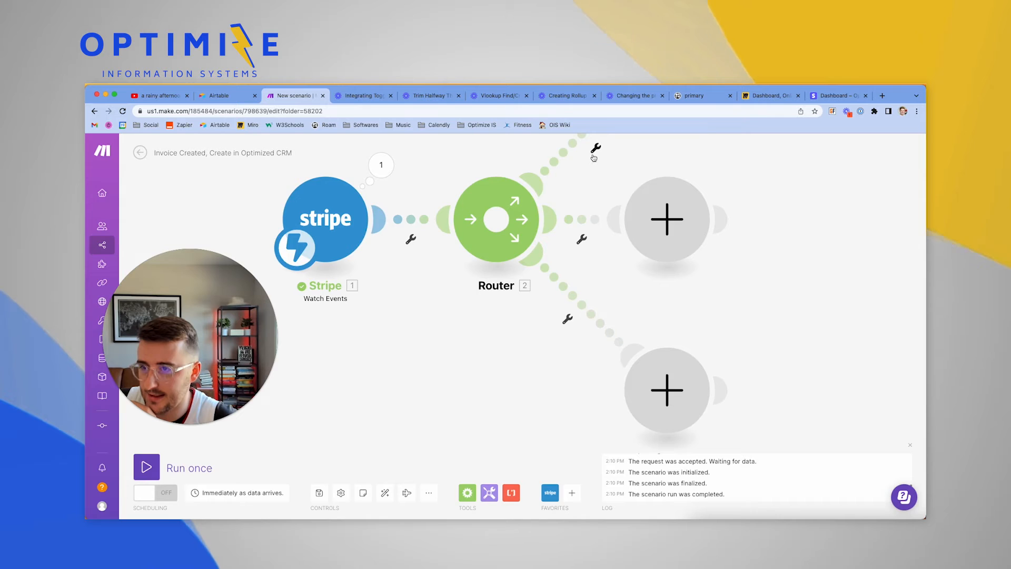
Set up a filter on the upper route labelled invoice.created, with no leading space
click(595, 148)
click(600, 171)
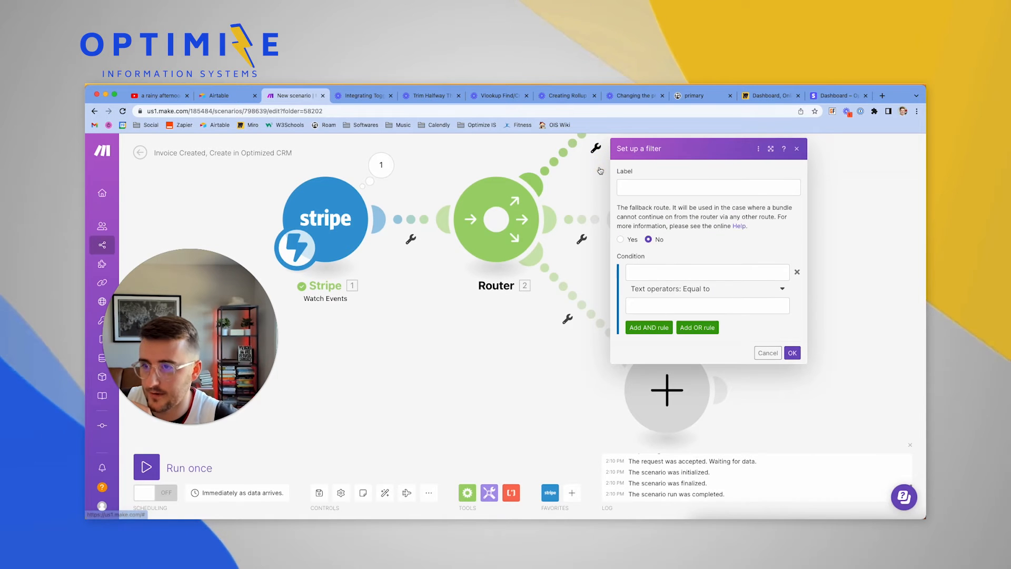
click(637, 184)
key(super+v)
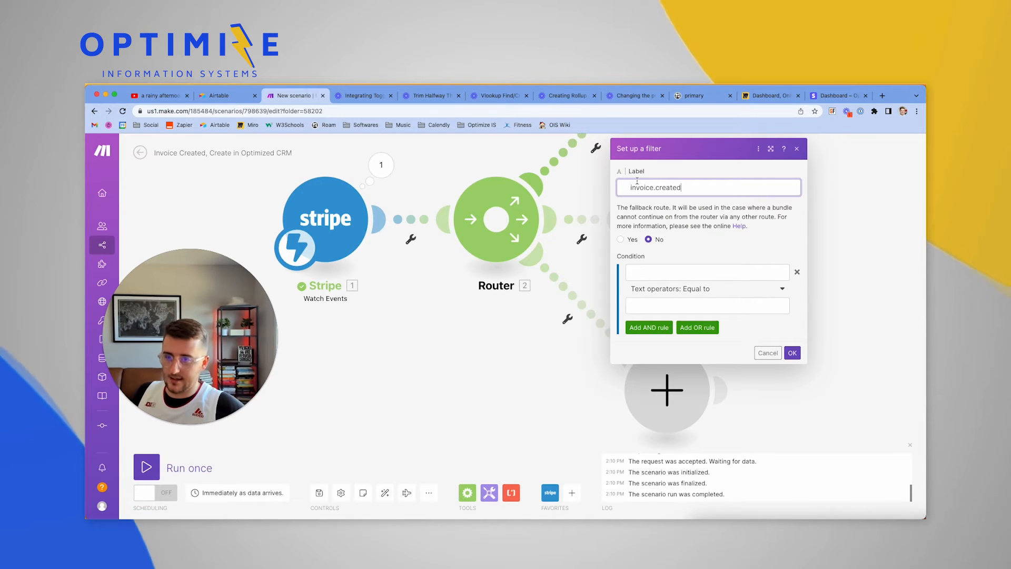
click(680, 269)
click(711, 249)
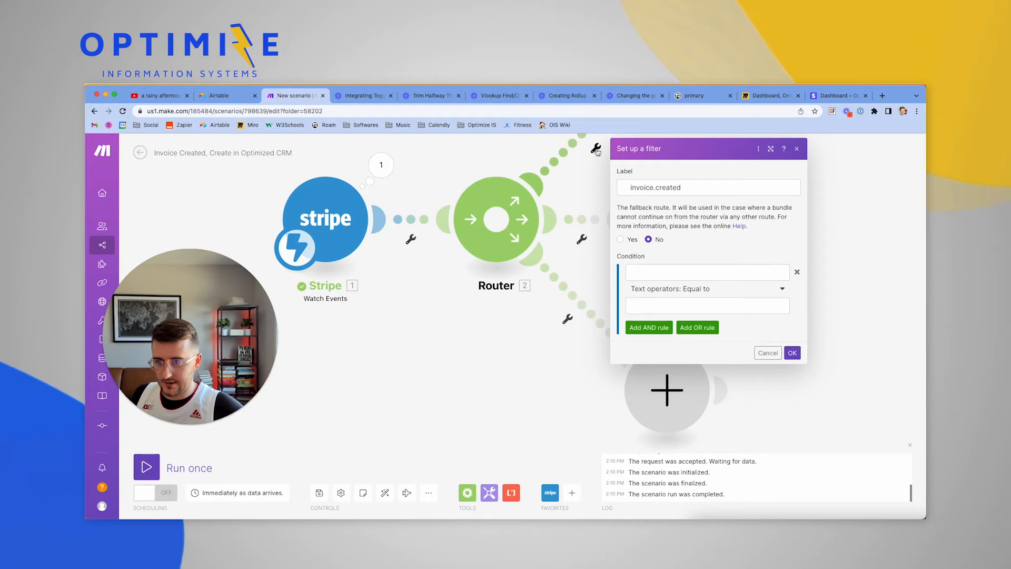
click(635, 188)
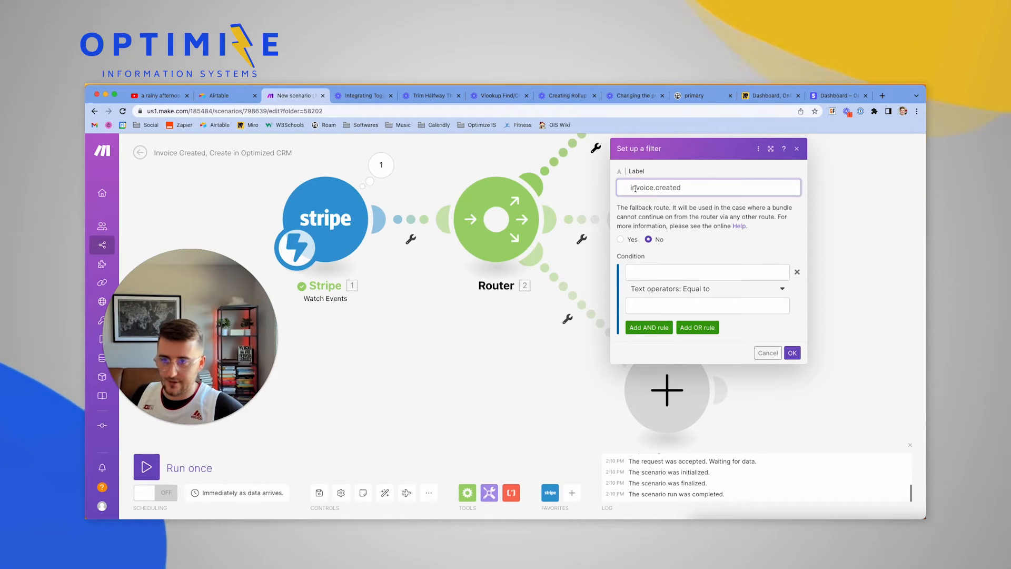
key(BackSpace)
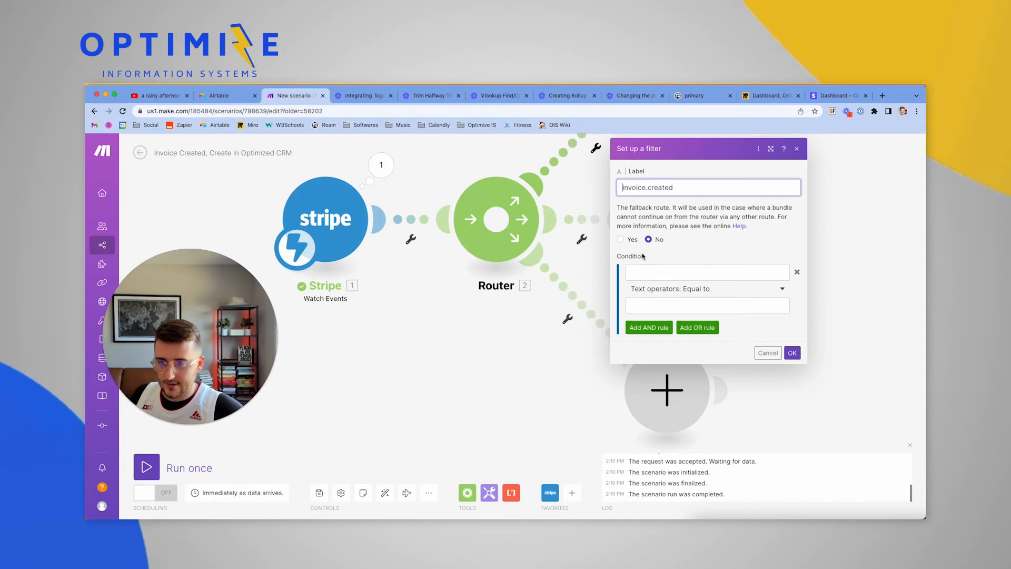
Make the filter condition Raw Webhook Data type equal to invoice.created and save it
click(685, 271)
scroll(579, 385, down, 15)
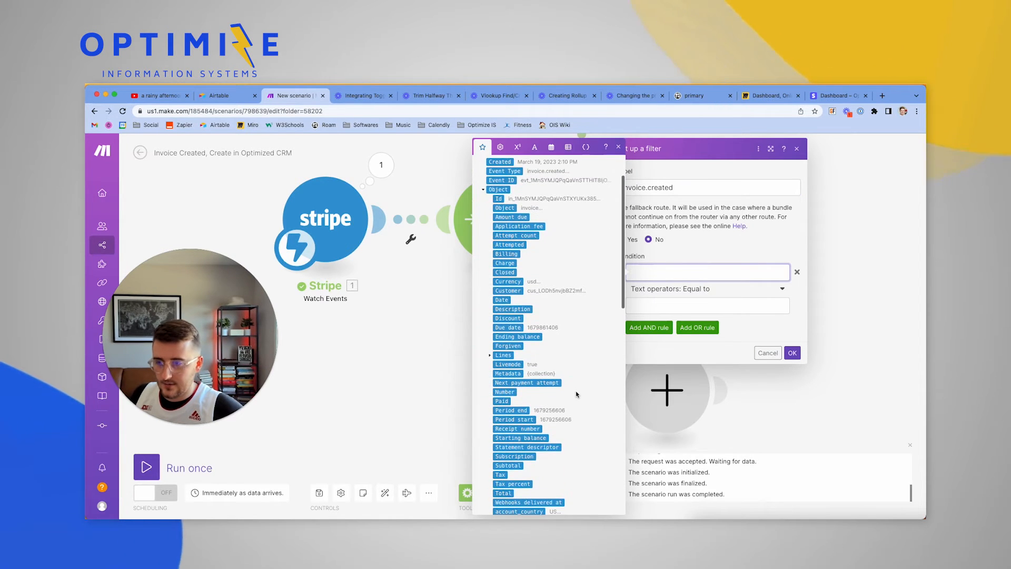
scroll(577, 391, down, 2)
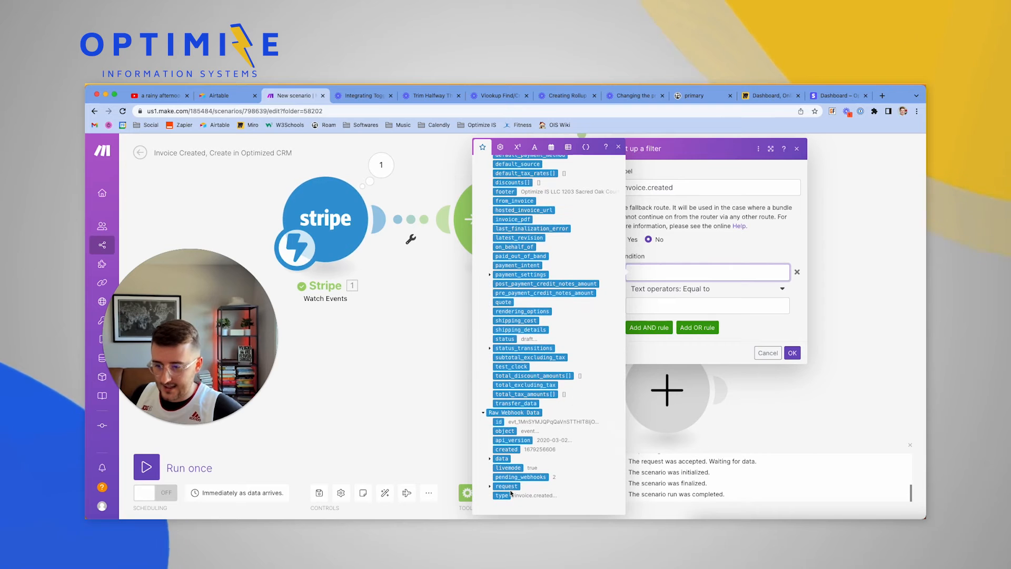
click(506, 495)
click(681, 305)
text(invoice.created)
click(795, 354)
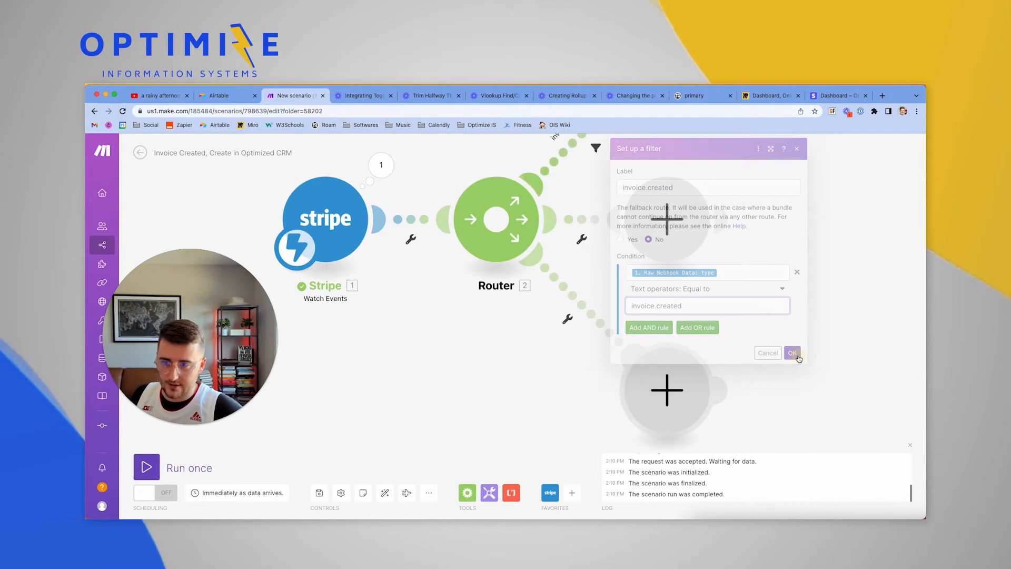
drag(797, 288, 740, 439)
scroll(740, 438, down, 3)
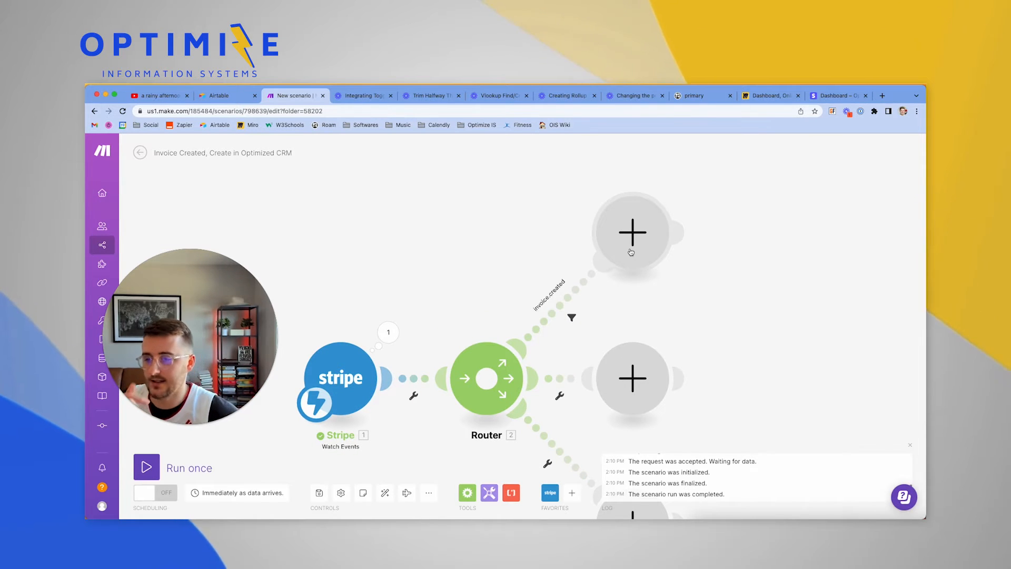
click(630, 252)
Add an Airtable Get a Record module on the invoice.created route
click(722, 235)
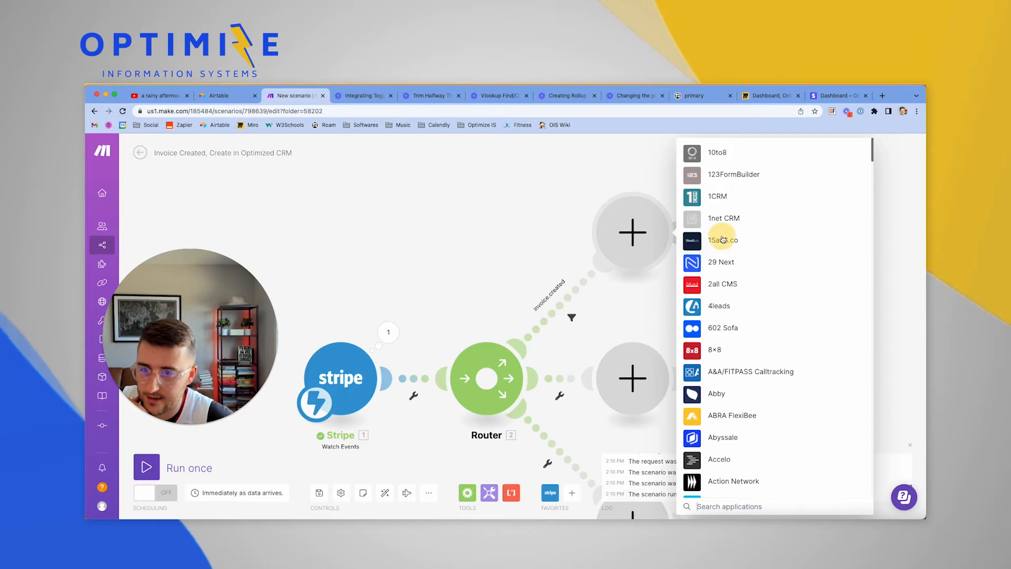
text(air)
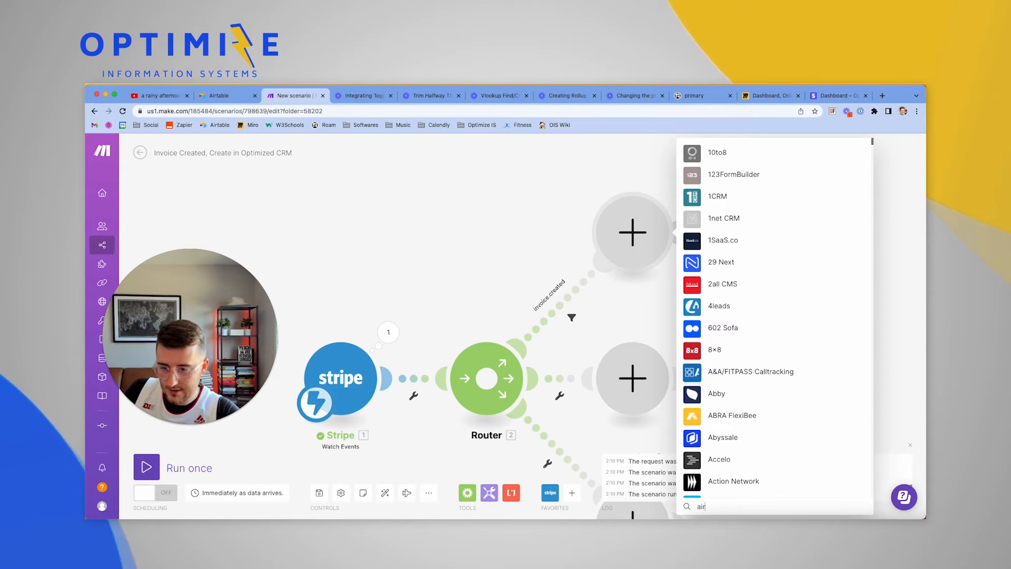
text(table)
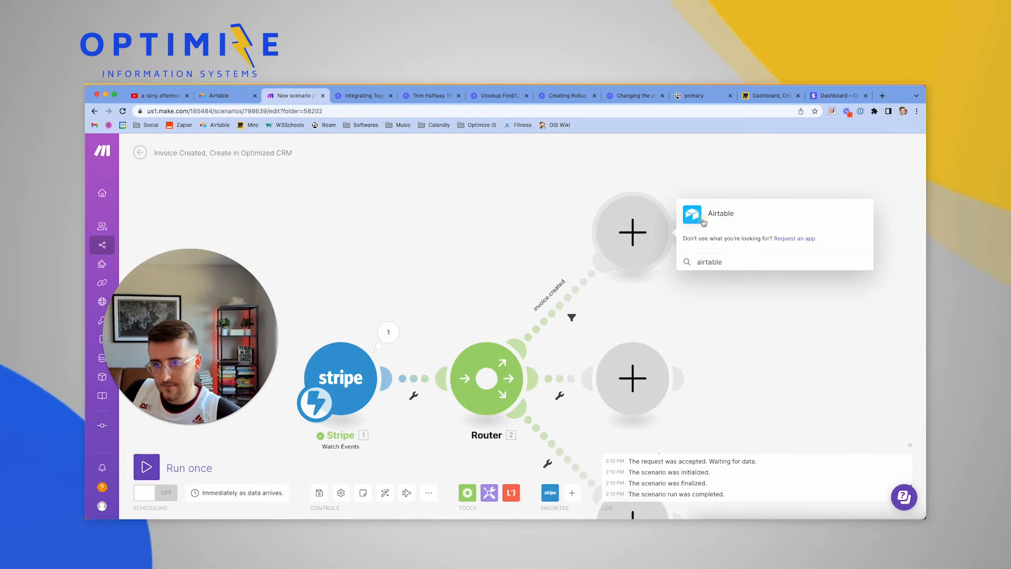
click(704, 222)
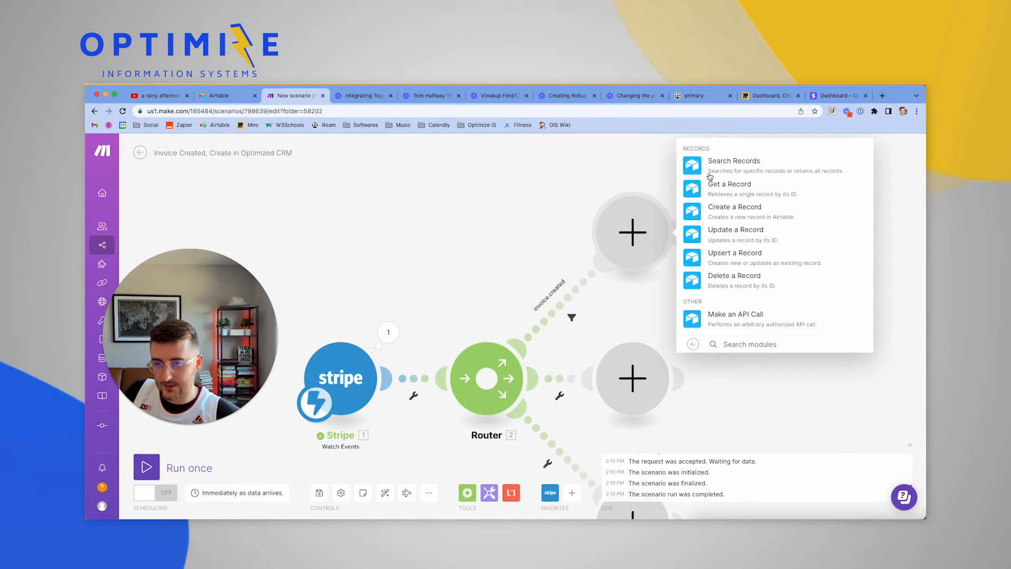
click(696, 188)
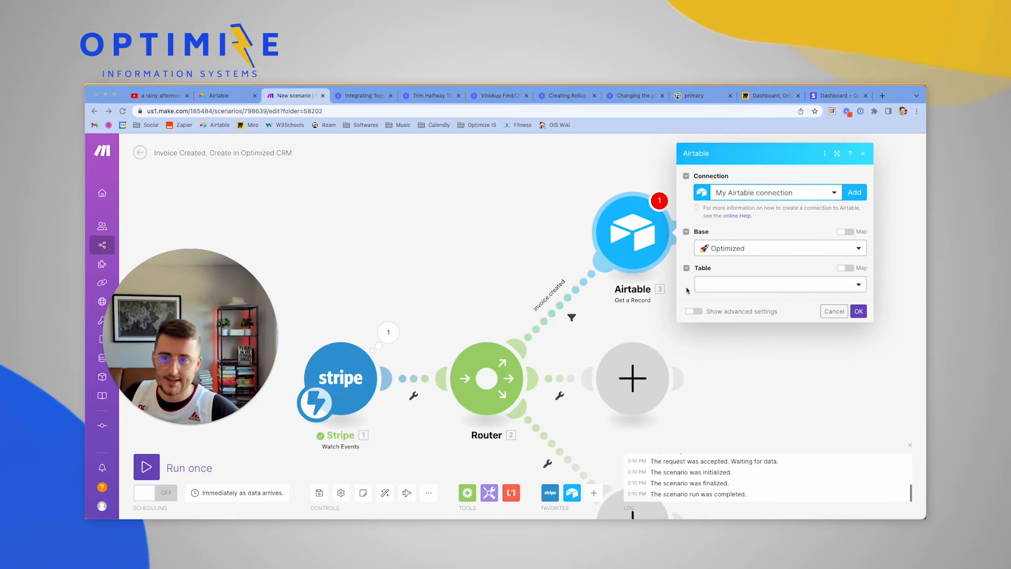
Point the Get a Record step at the Companies table and open the record search
click(717, 285)
click(732, 331)
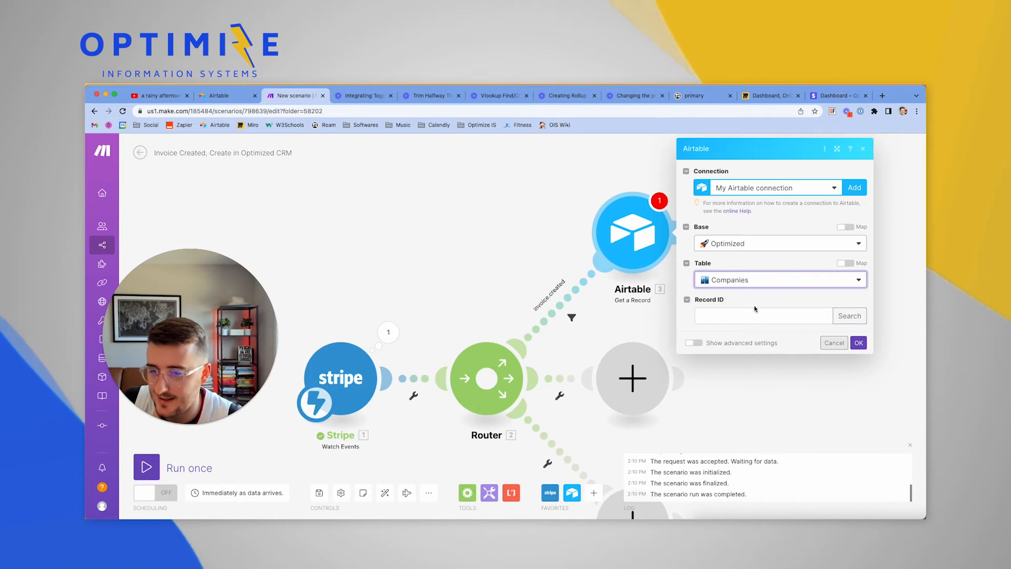
click(700, 315)
click(854, 323)
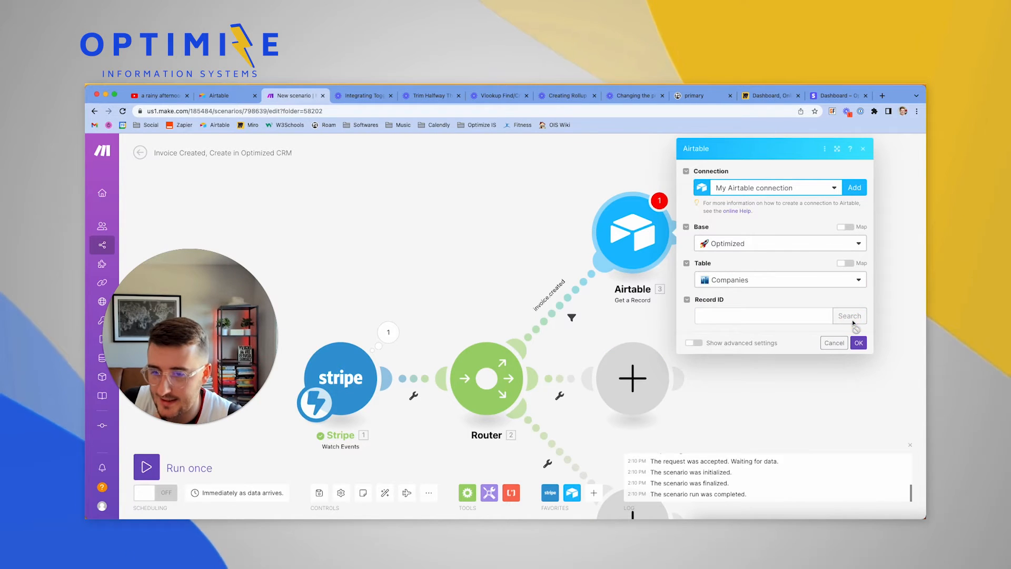
Display searched records by their Name field, then close the search and module settings
click(732, 282)
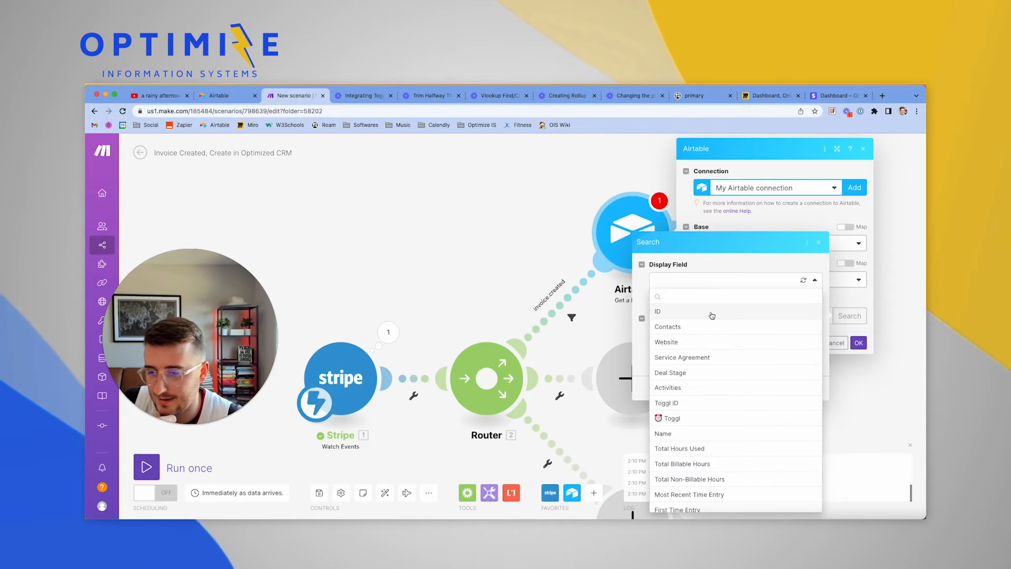
click(681, 430)
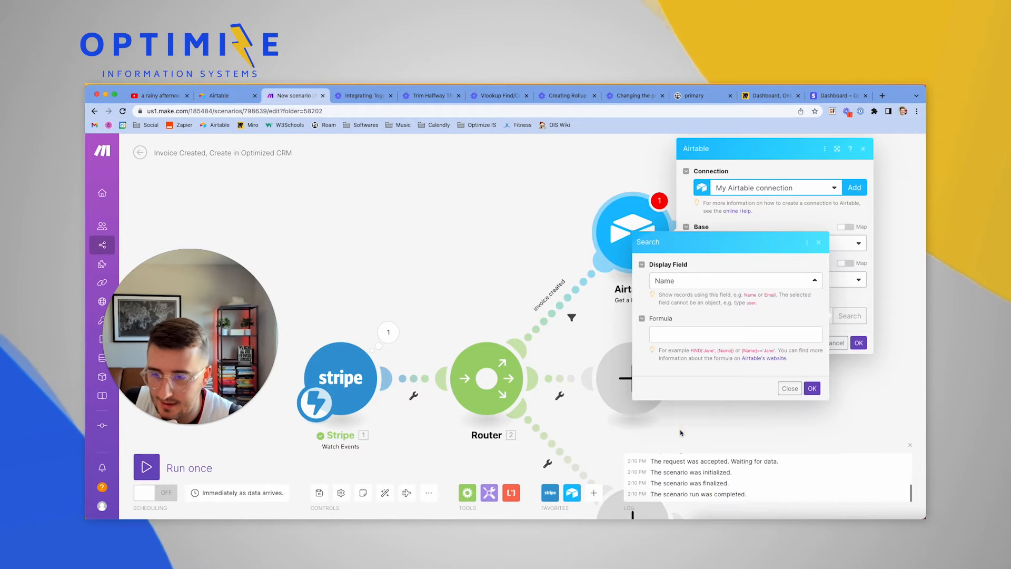
click(676, 330)
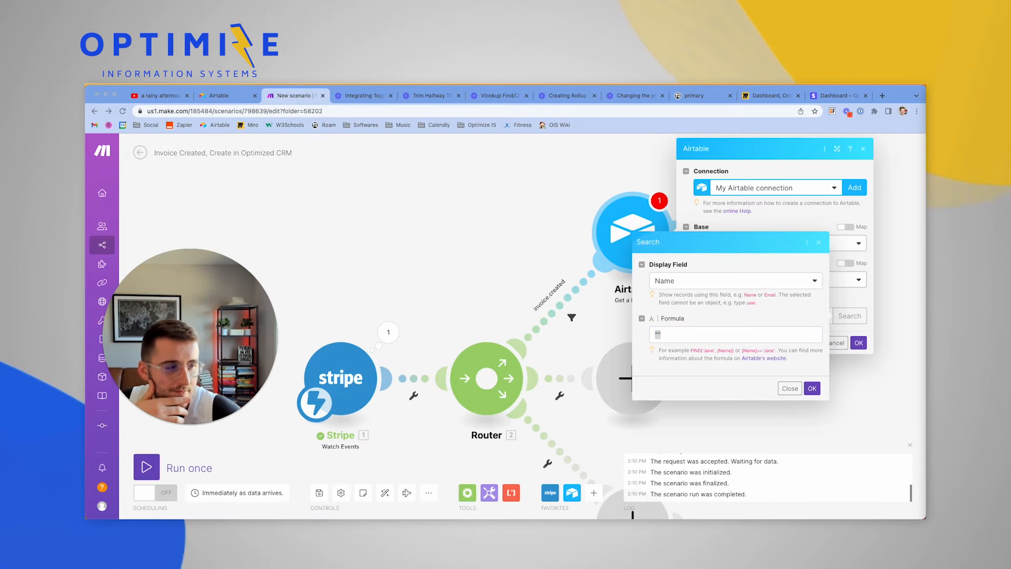
click(788, 388)
click(834, 357)
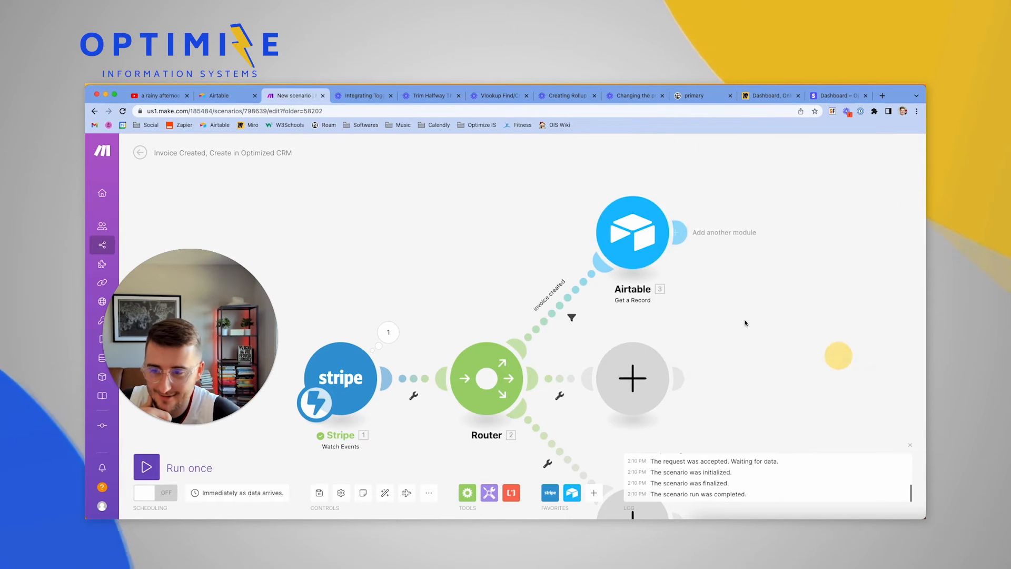
Delete the Get a Record module and place Airtable Search Records on the upper route
right_click(651, 236)
click(687, 348)
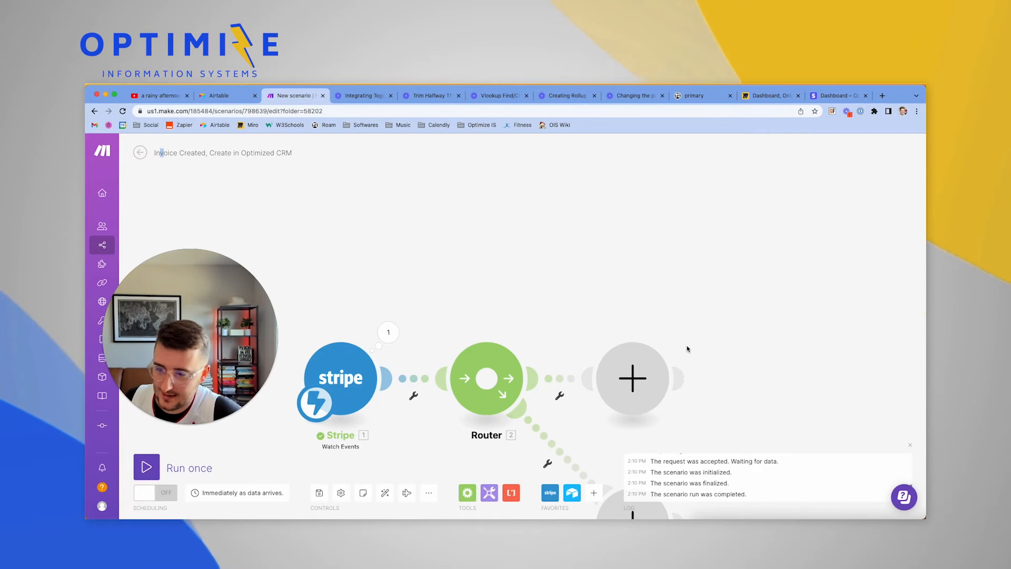
click(572, 493)
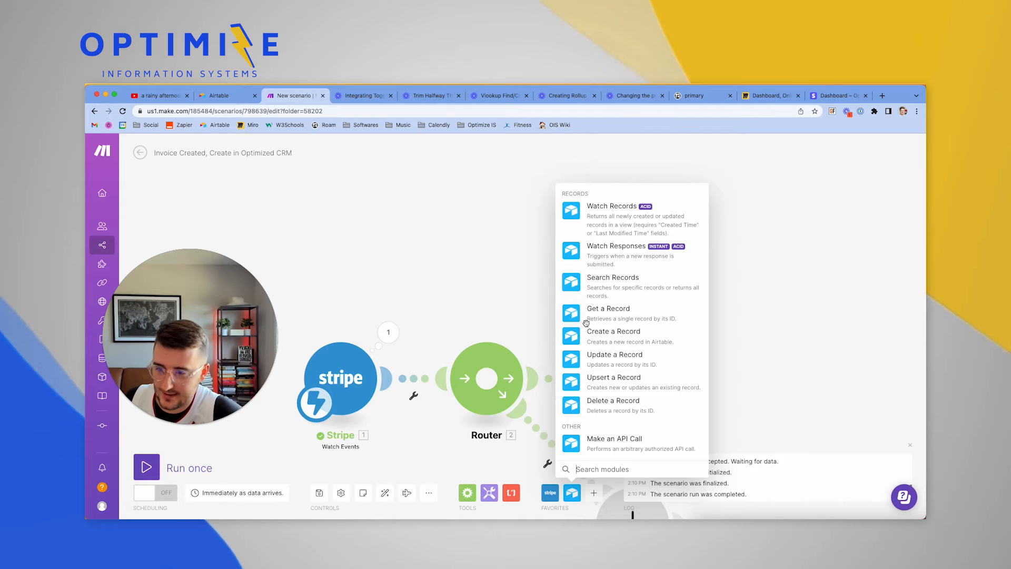
click(579, 284)
drag(677, 276, 599, 253)
Add an invoice.created filter to that route: Raw Webhook Data type equals invoice.created
click(556, 328)
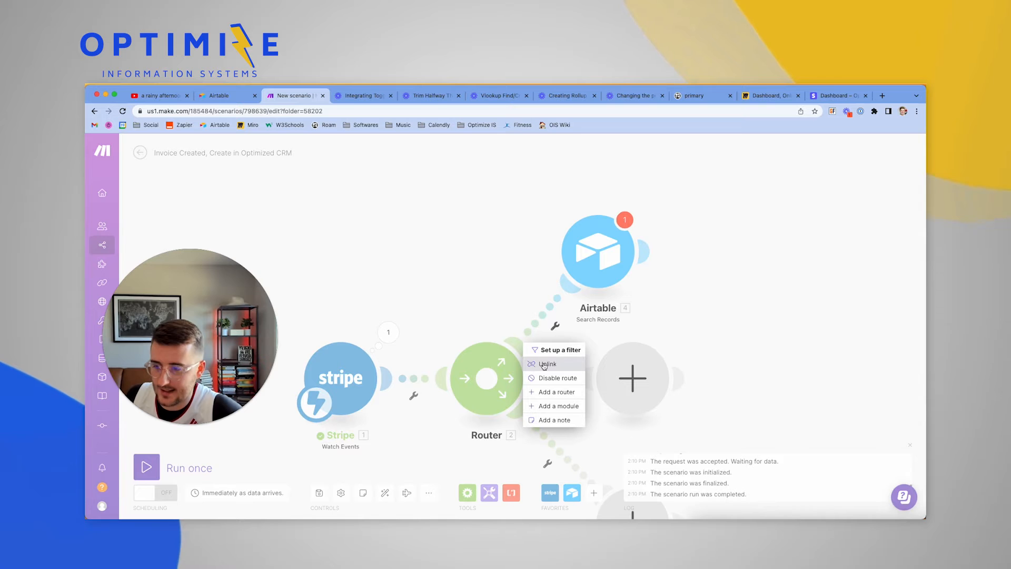
click(379, 336)
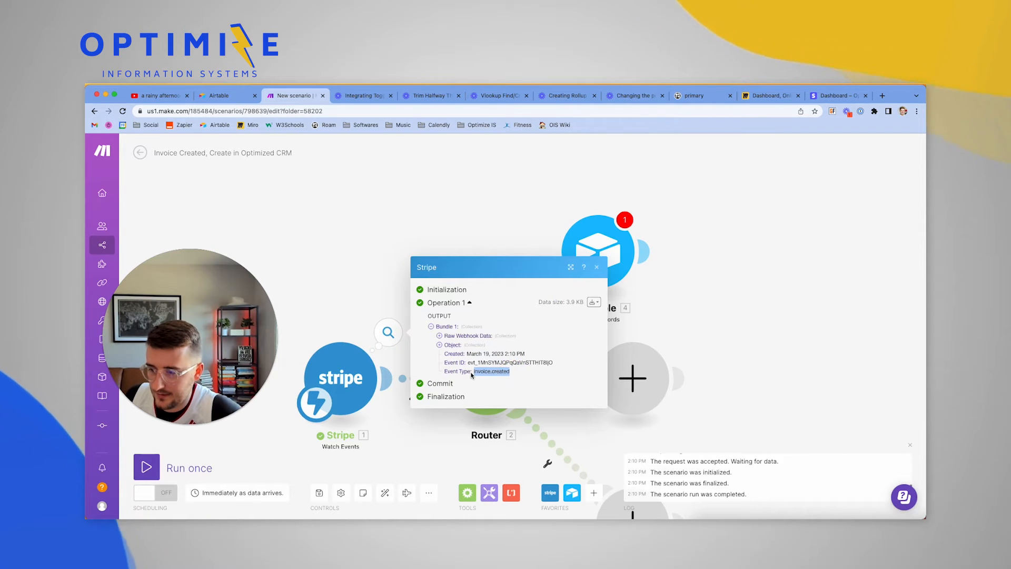
click(323, 263)
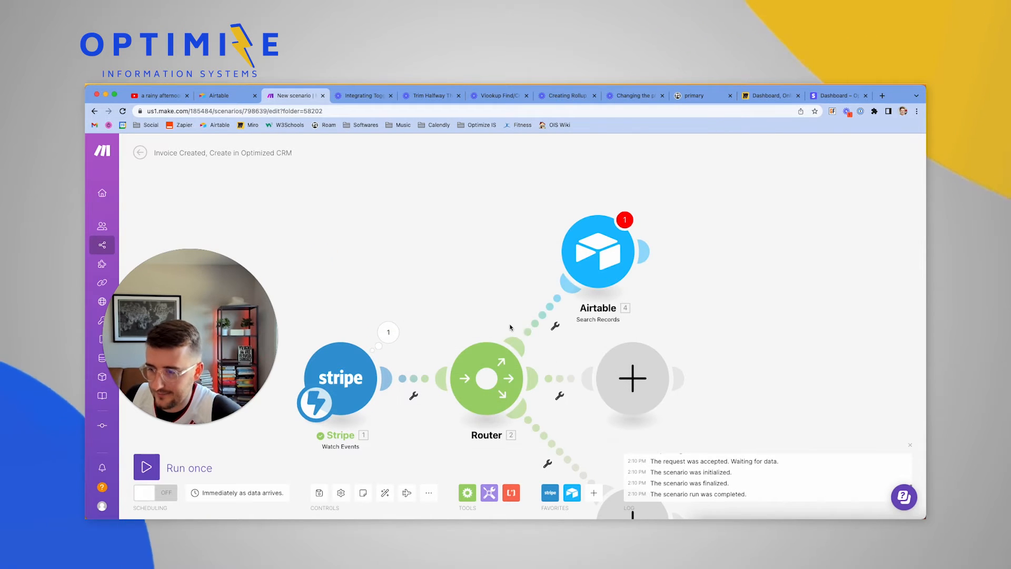
click(556, 326)
click(574, 353)
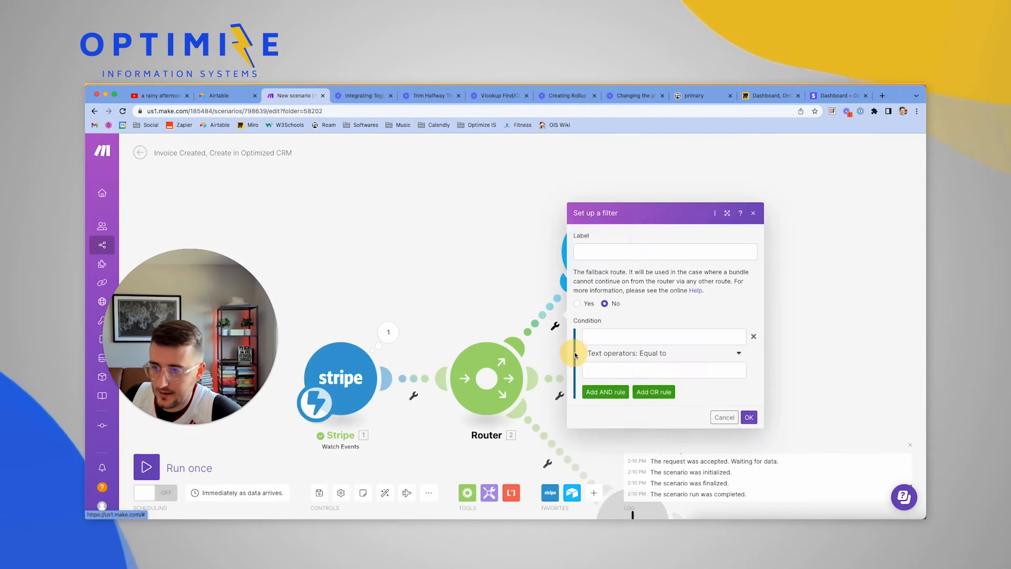
click(598, 252)
text(invoice.created)
click(619, 332)
scroll(812, 427, down, 10)
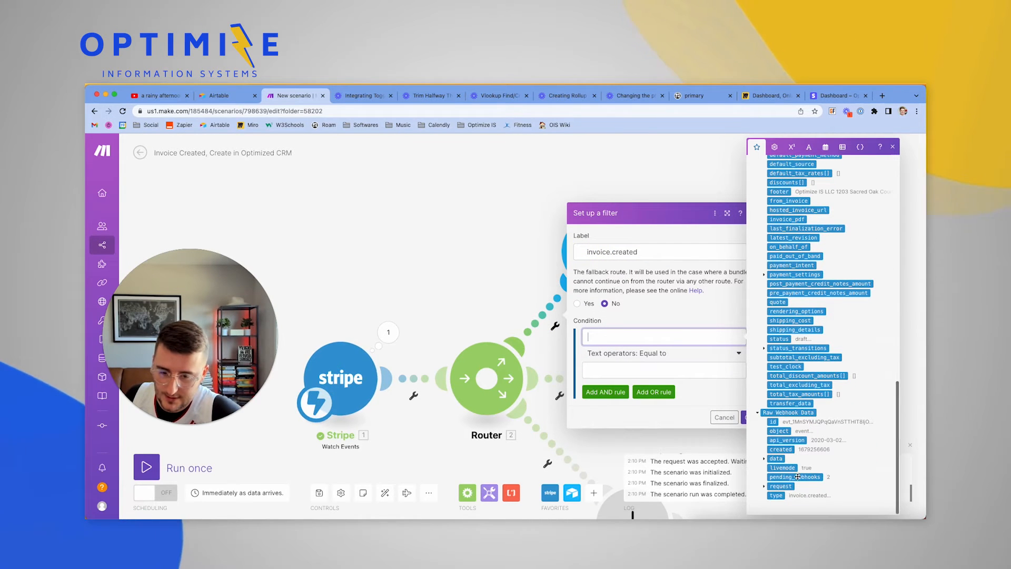
click(776, 495)
click(621, 370)
text(invoice.created)
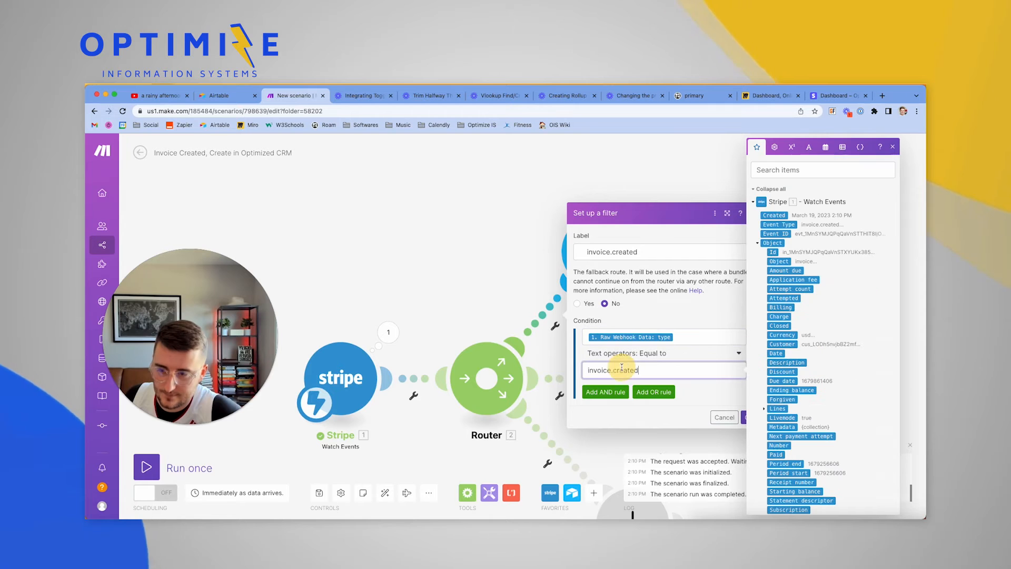
click(746, 417)
click(624, 252)
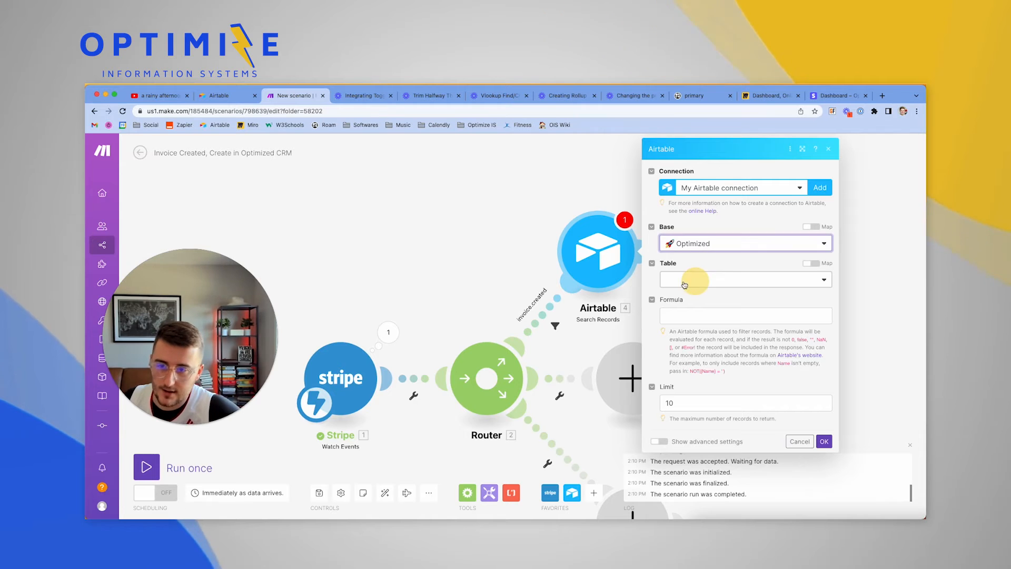
Set the search to the Companies table, outputting the Stripe Customer ID field
click(699, 280)
click(691, 324)
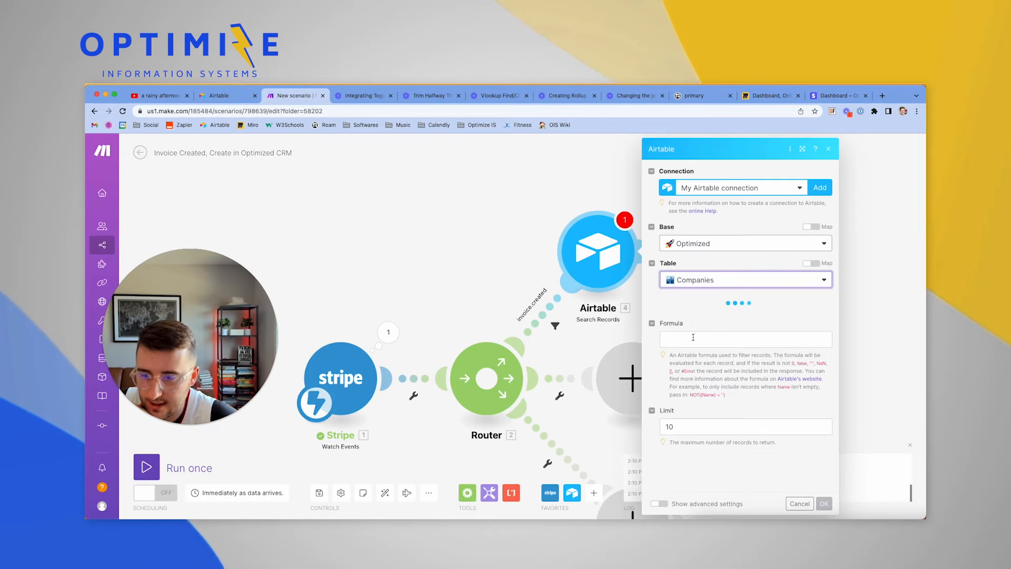
click(693, 339)
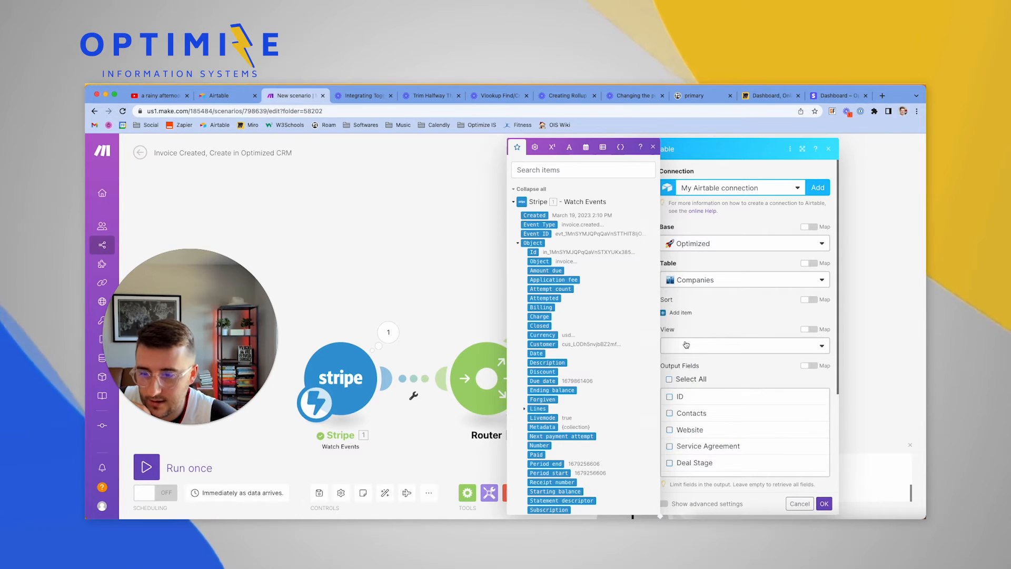
scroll(687, 344, down, 3)
scroll(691, 345, down, 2)
scroll(687, 342, up, 2)
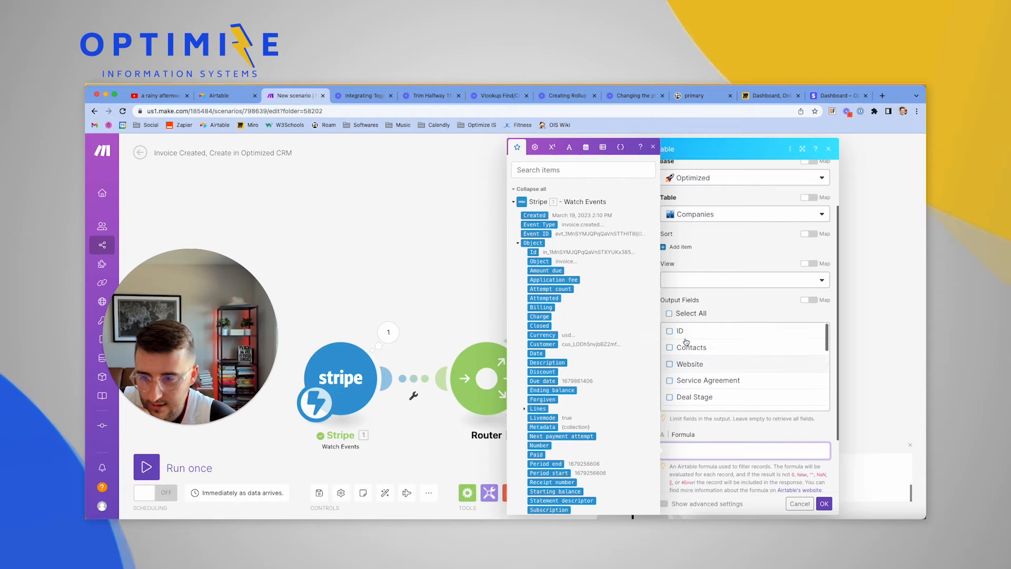
click(671, 332)
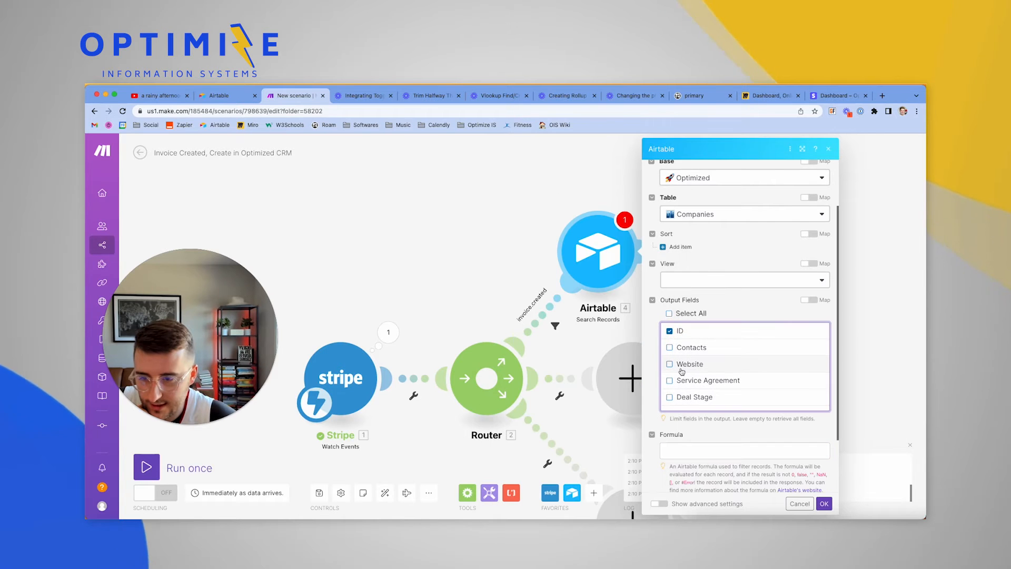
scroll(682, 371, down, 3)
scroll(681, 371, up, 2)
scroll(681, 371, down, 3)
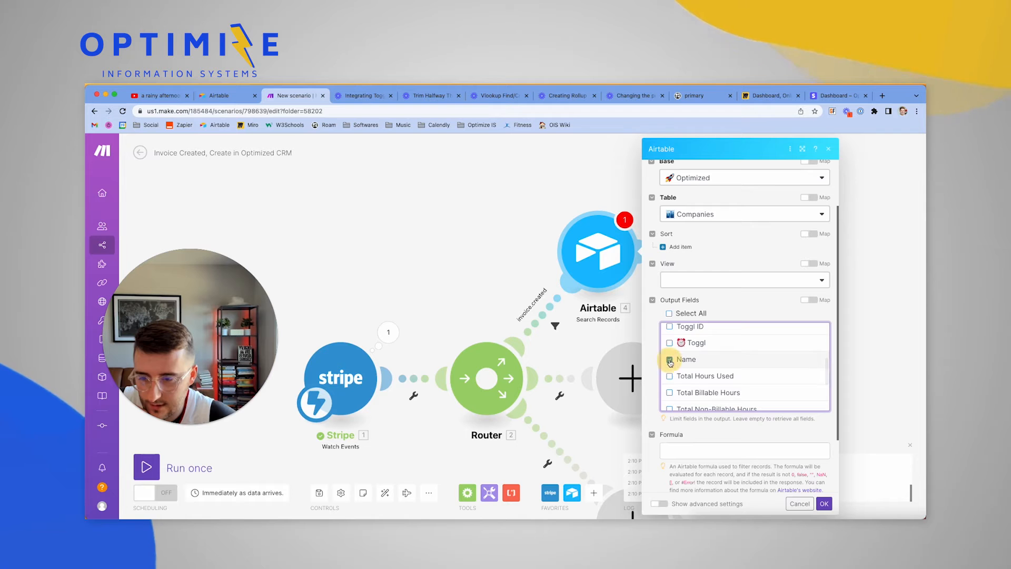
scroll(670, 368, down, 3)
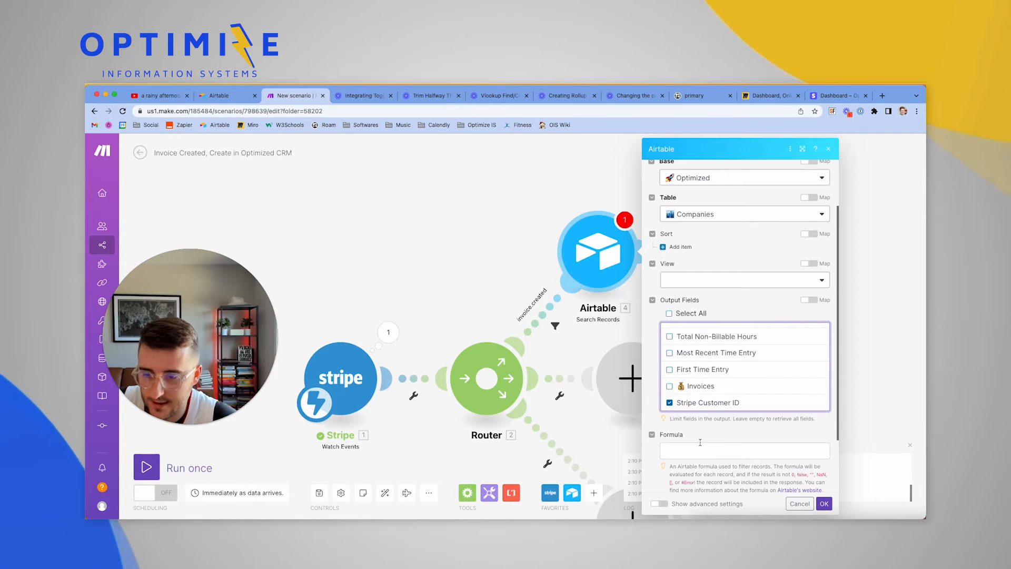
scroll(696, 377, down, 1)
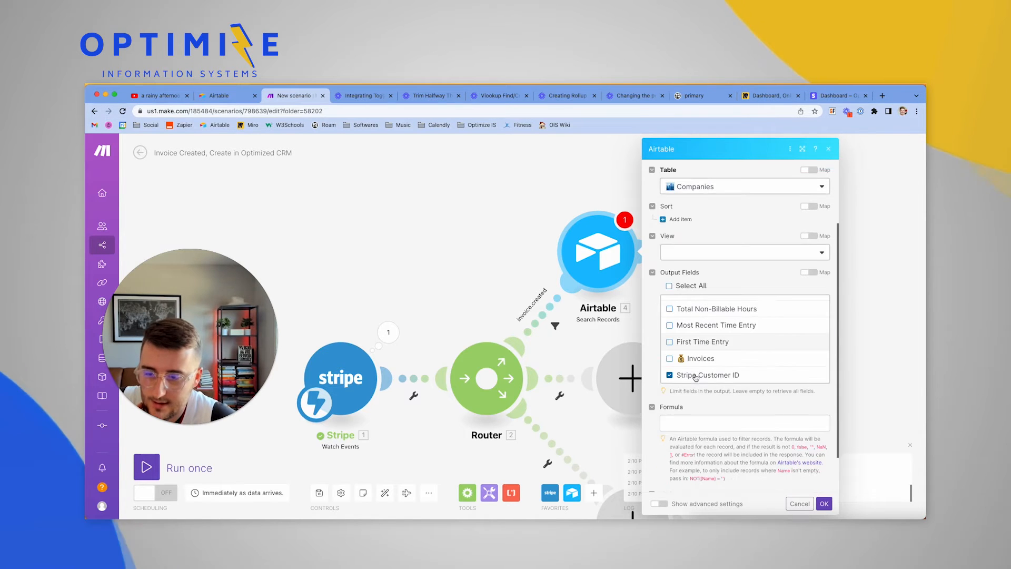
scroll(696, 377, down, 1)
Use formula {Stripe Customer ID} = 1. Object: Customer with limit 1, and save
click(684, 403)
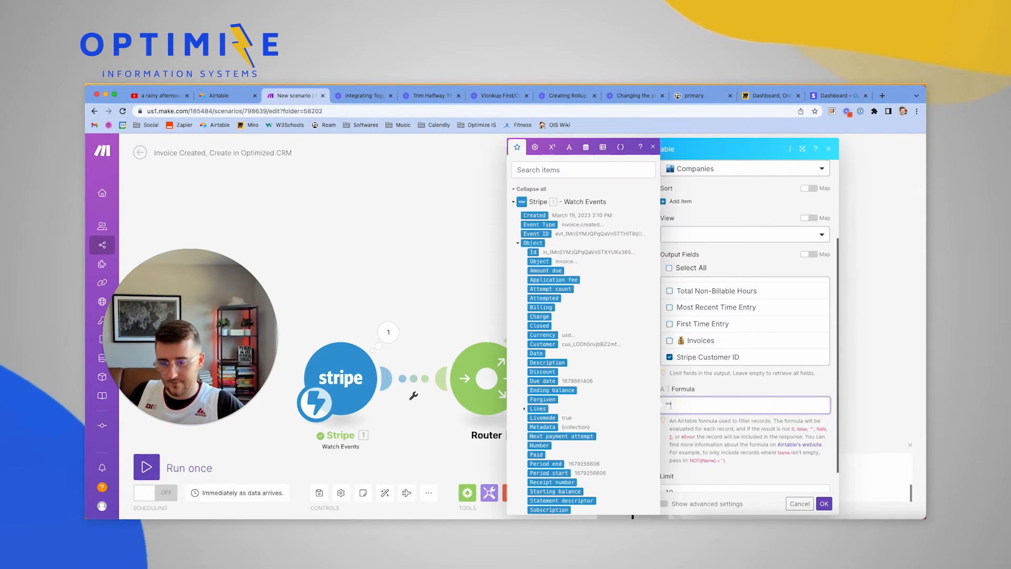
click(544, 344)
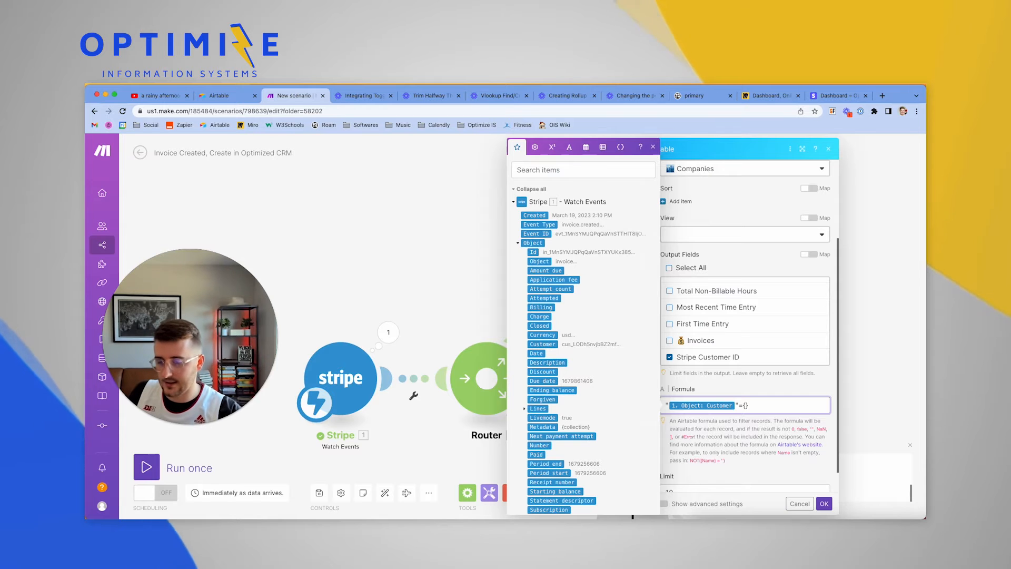
text(Str)
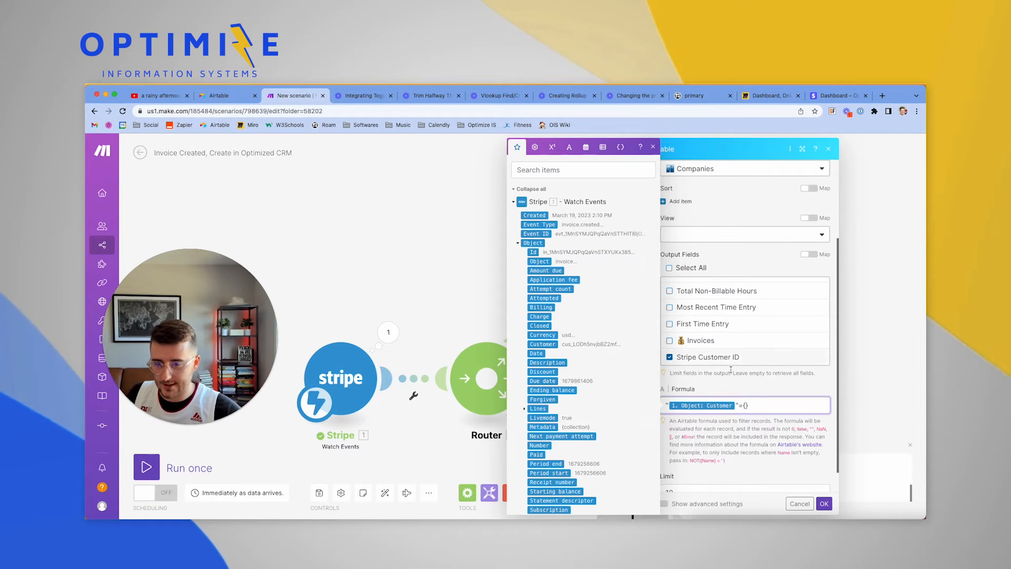
text(ipe Customer ID)
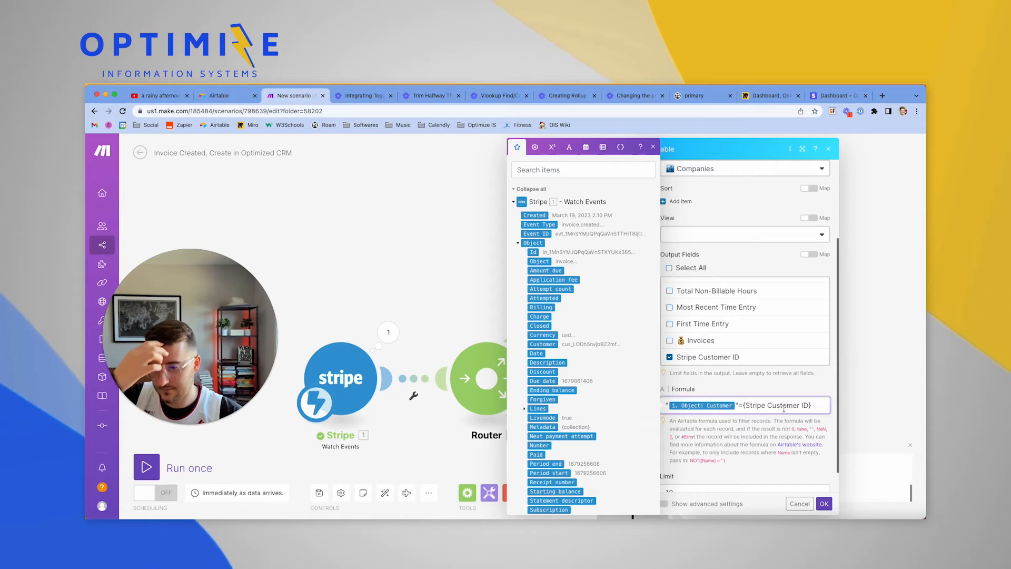
scroll(774, 432, down, 1)
click(762, 463)
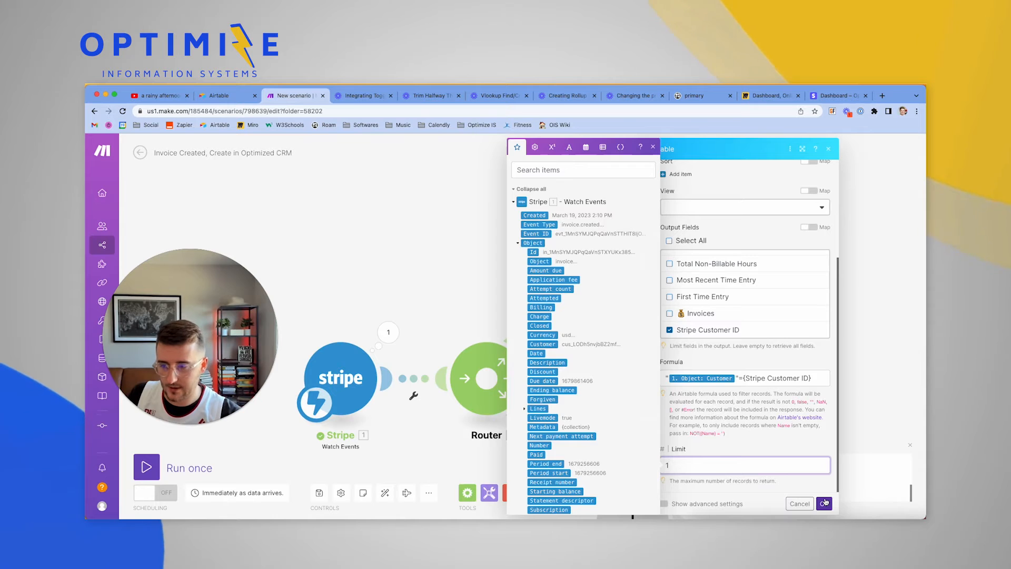
click(825, 502)
Run the scenario once and stop it, then add an empty module after the Airtable search
right_click(607, 266)
click(480, 250)
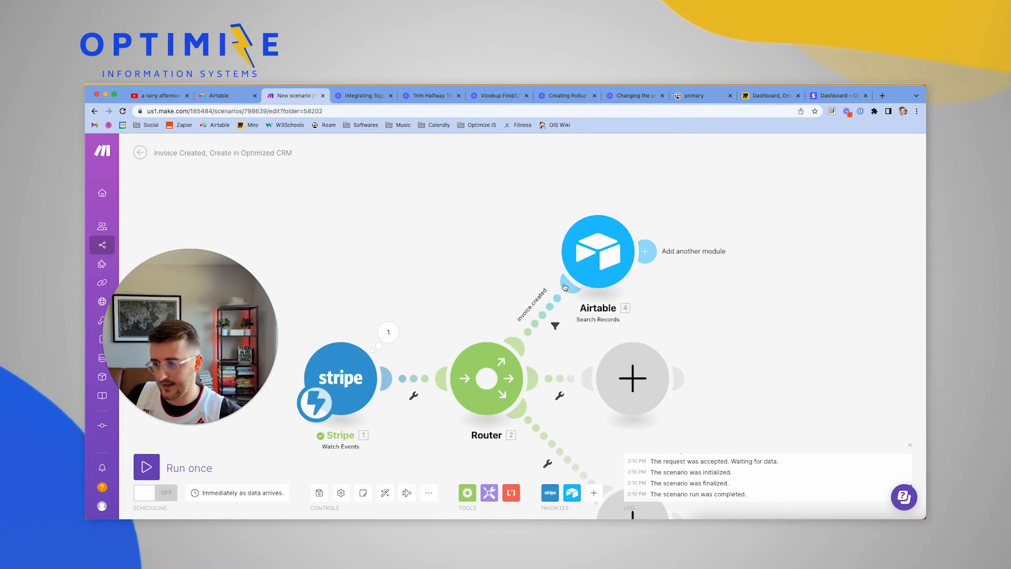
click(177, 466)
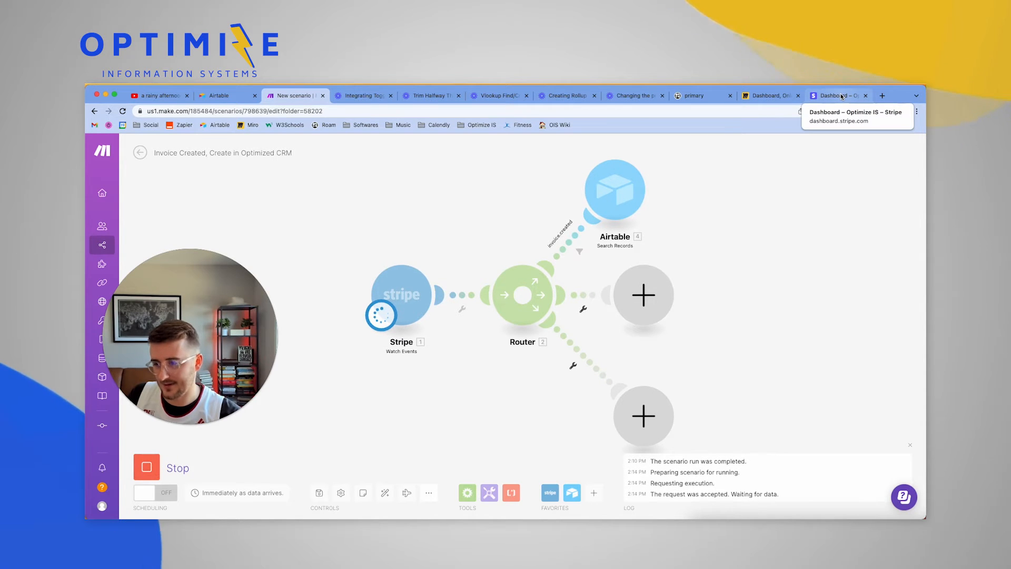
click(146, 470)
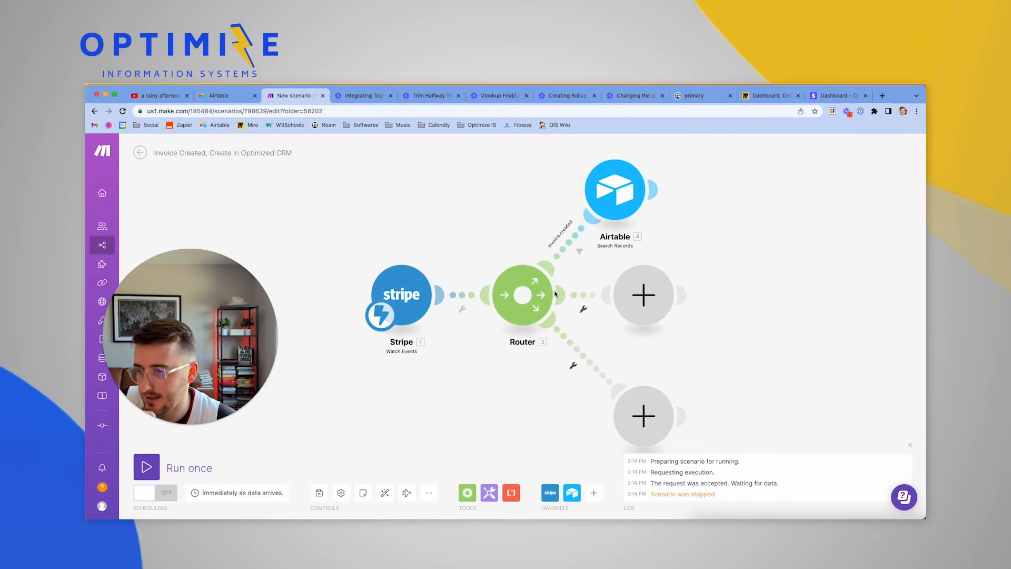
drag(729, 184, 716, 269)
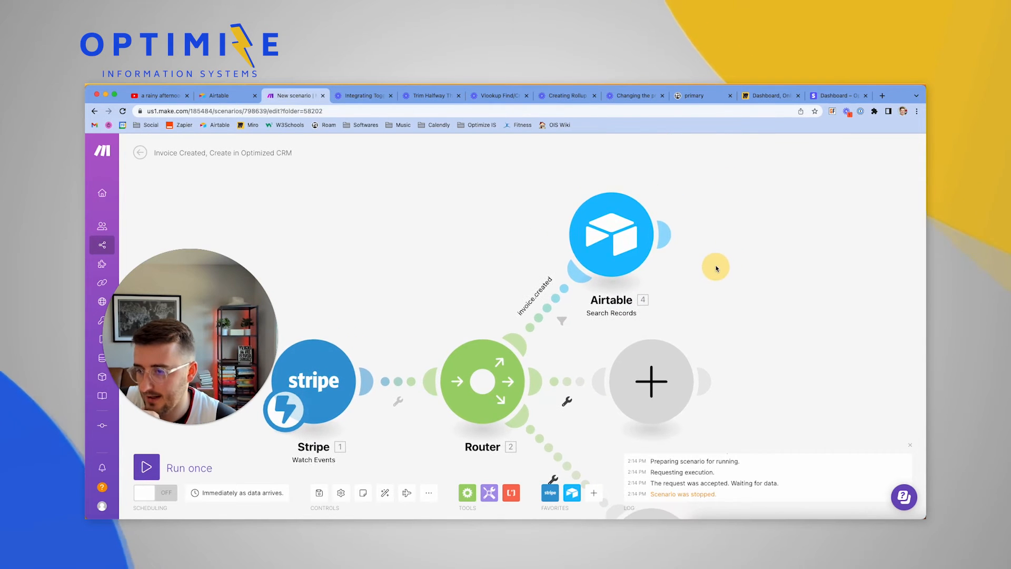
click(662, 234)
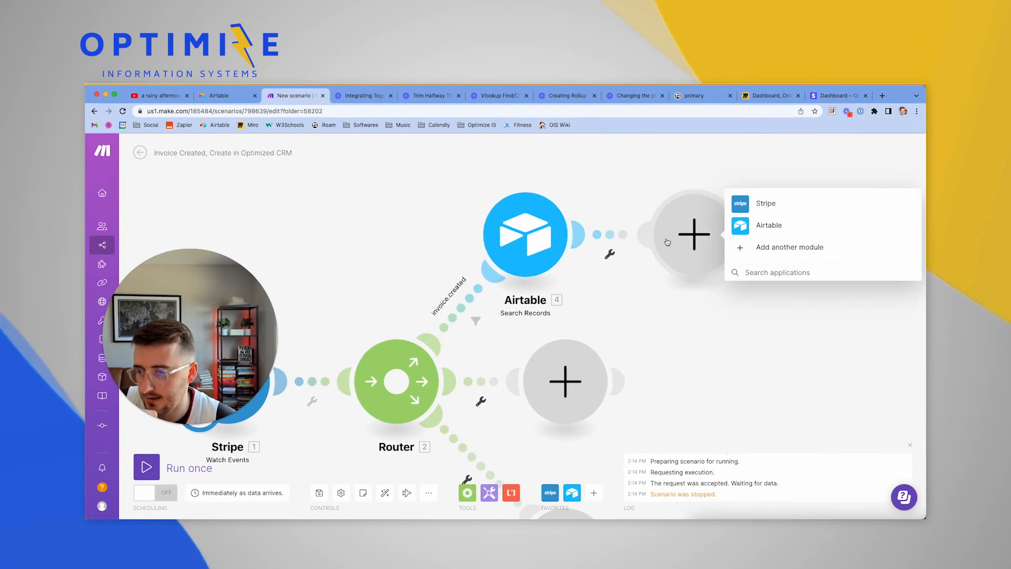
Make the new step an Airtable Create a Record writing to the Invoices table
click(773, 227)
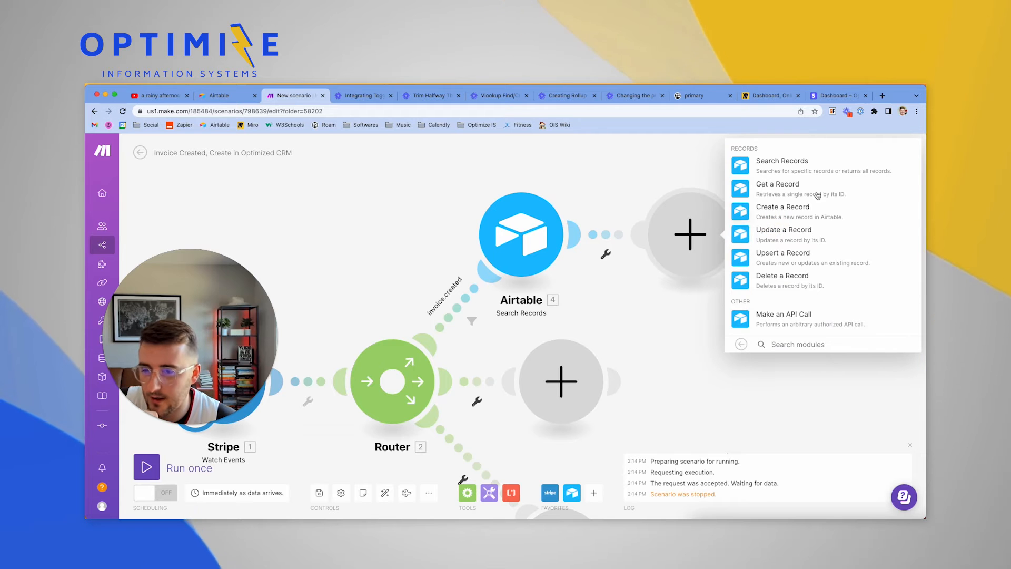
click(776, 207)
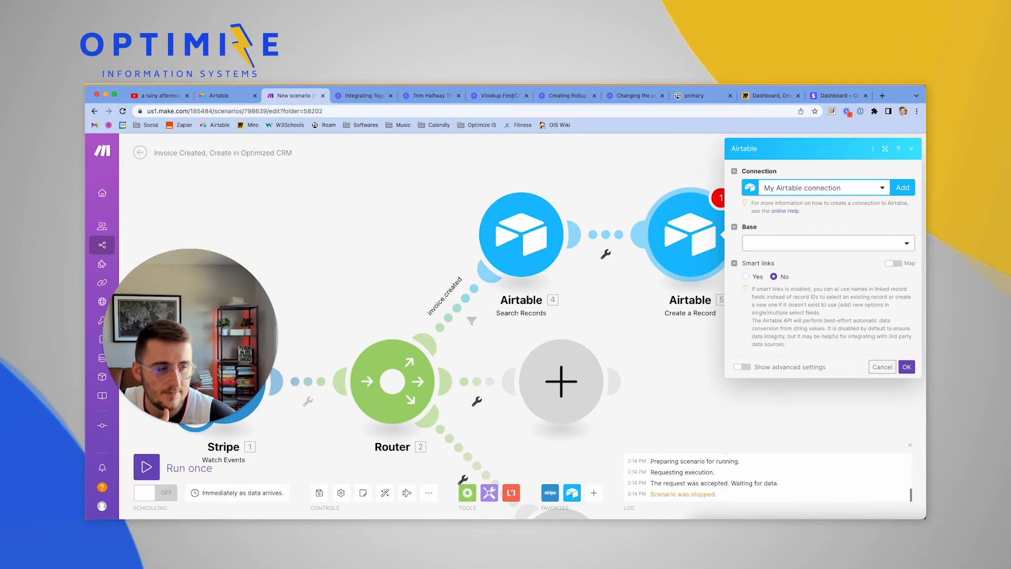
click(771, 280)
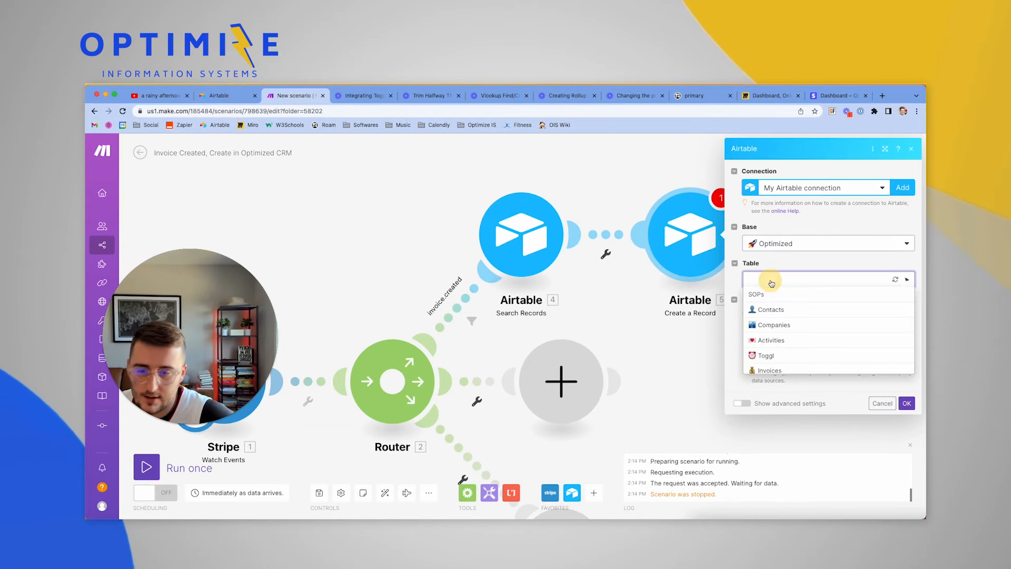
click(776, 373)
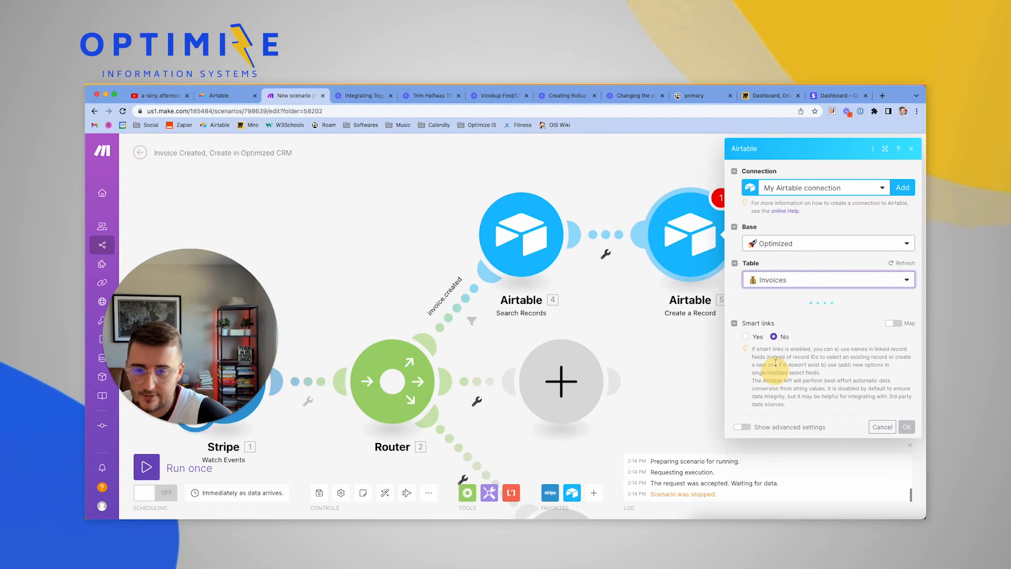
Map the Stripe invoice Id (1. Object: Id) into Stripe Invoice ID
scroll(769, 325, down, 1)
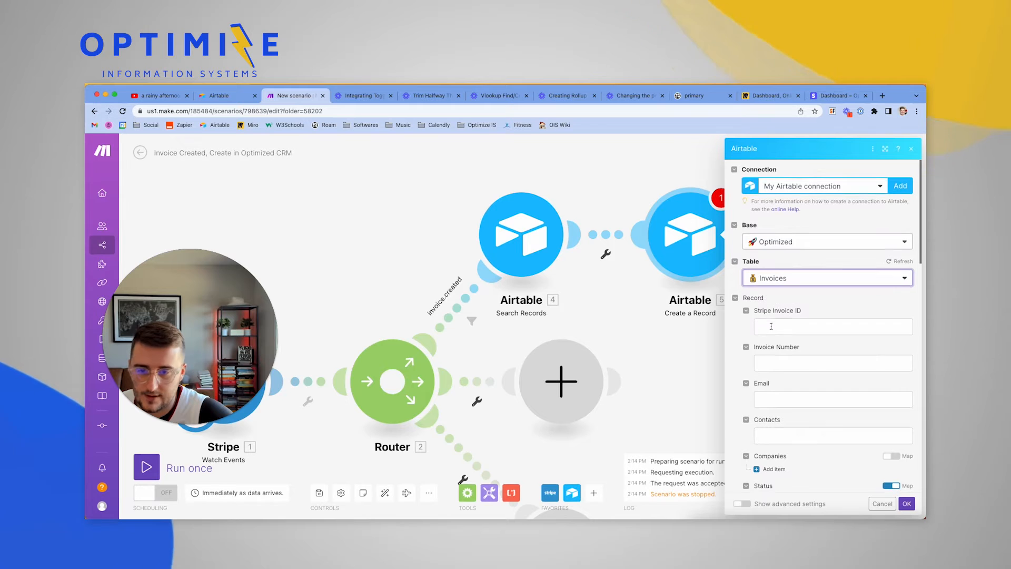
click(779, 312)
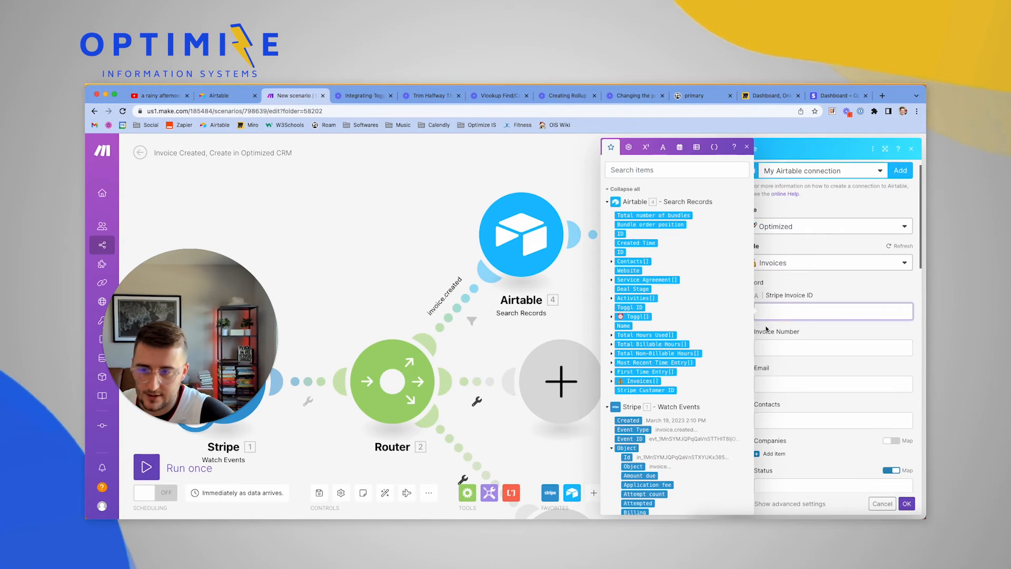
scroll(696, 395, down, 4)
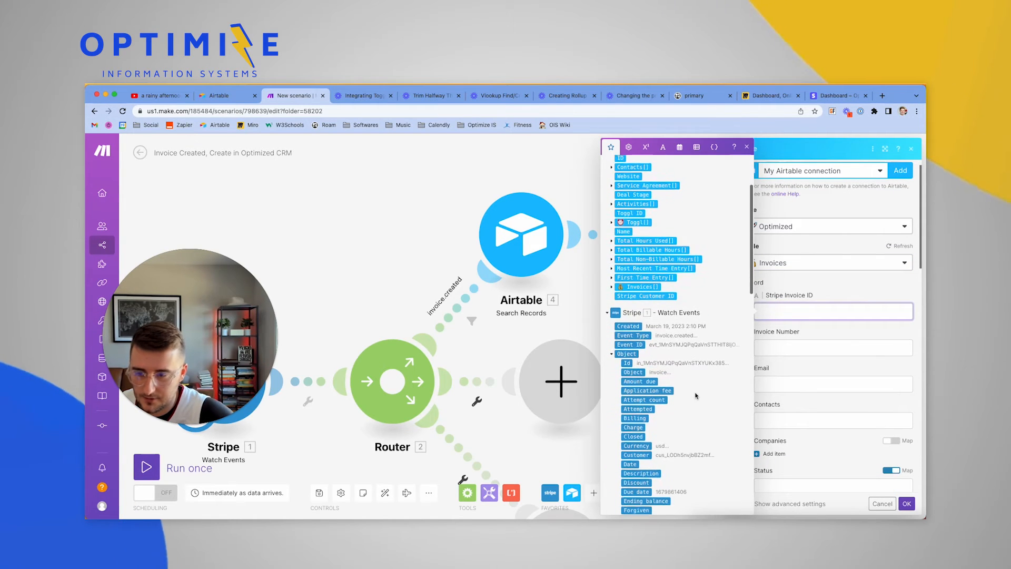
click(627, 363)
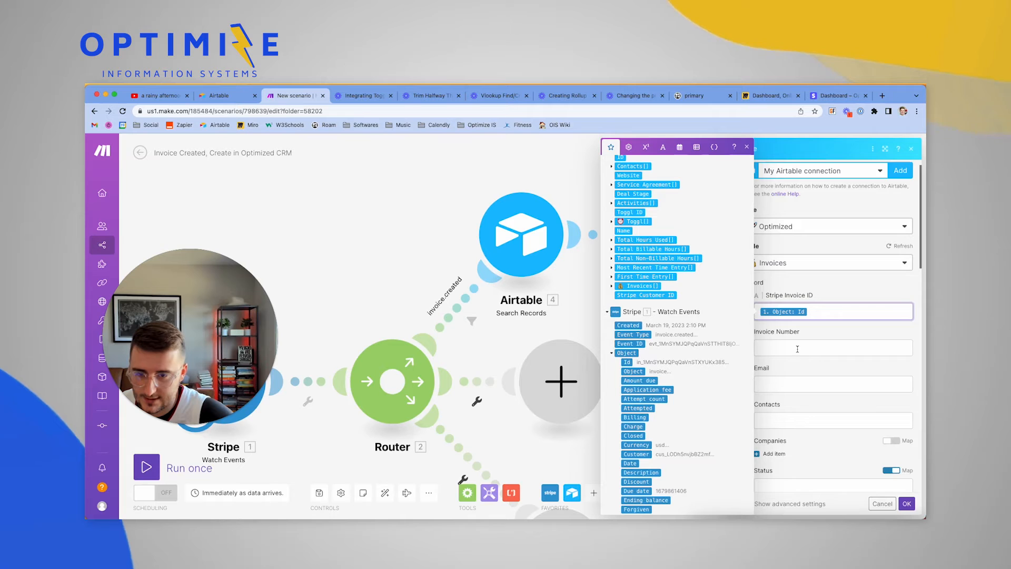
scroll(793, 342, down, 1)
Map the invoice's customer_email into the Email field
click(781, 332)
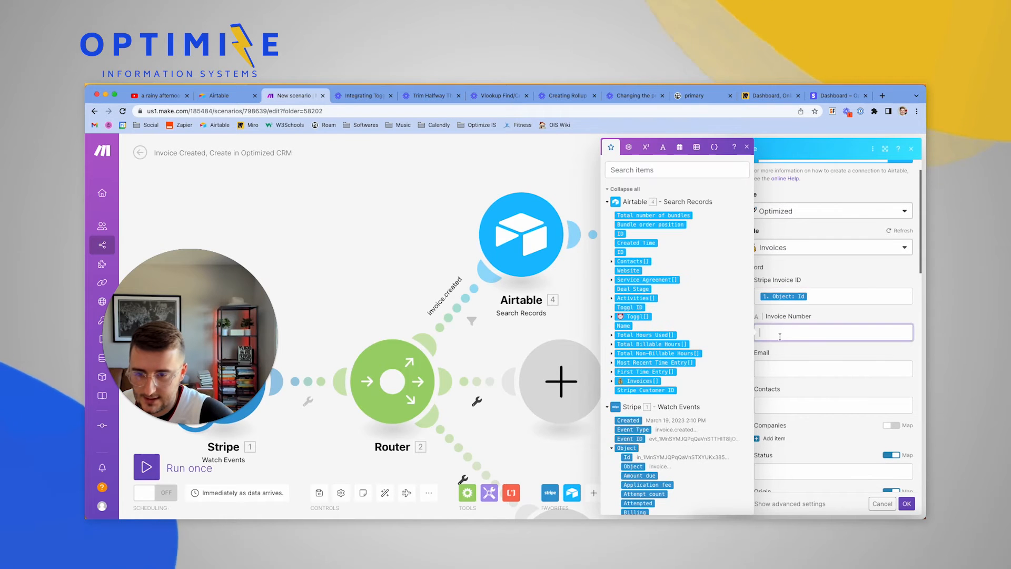
scroll(688, 406, down, 4)
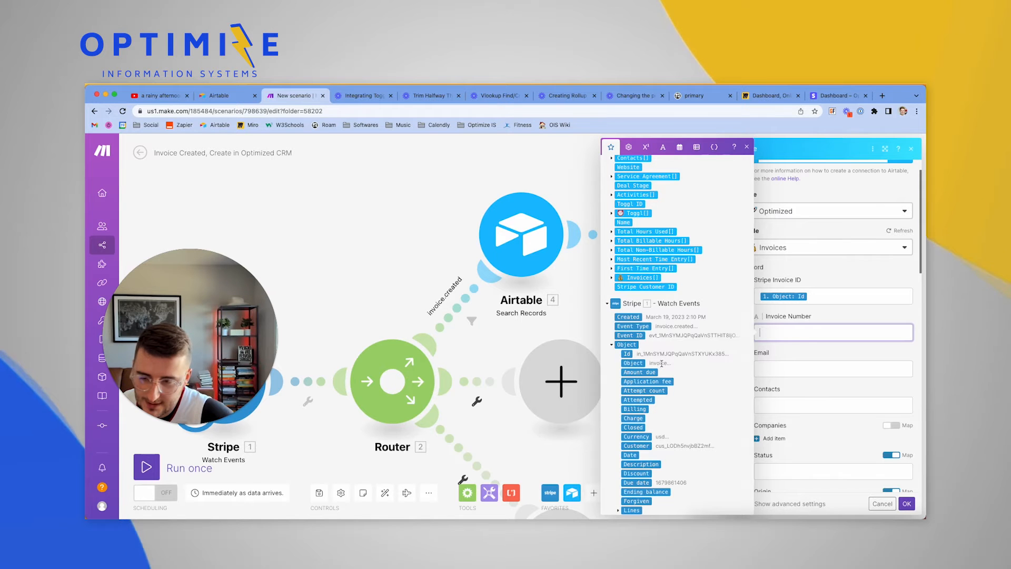
scroll(661, 363, down, 6)
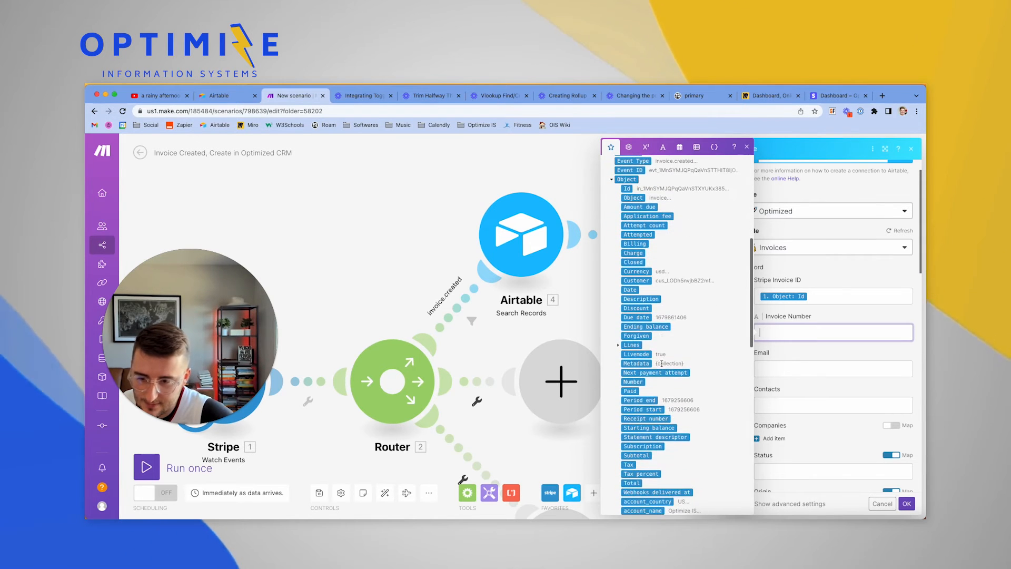
scroll(661, 363, down, 8)
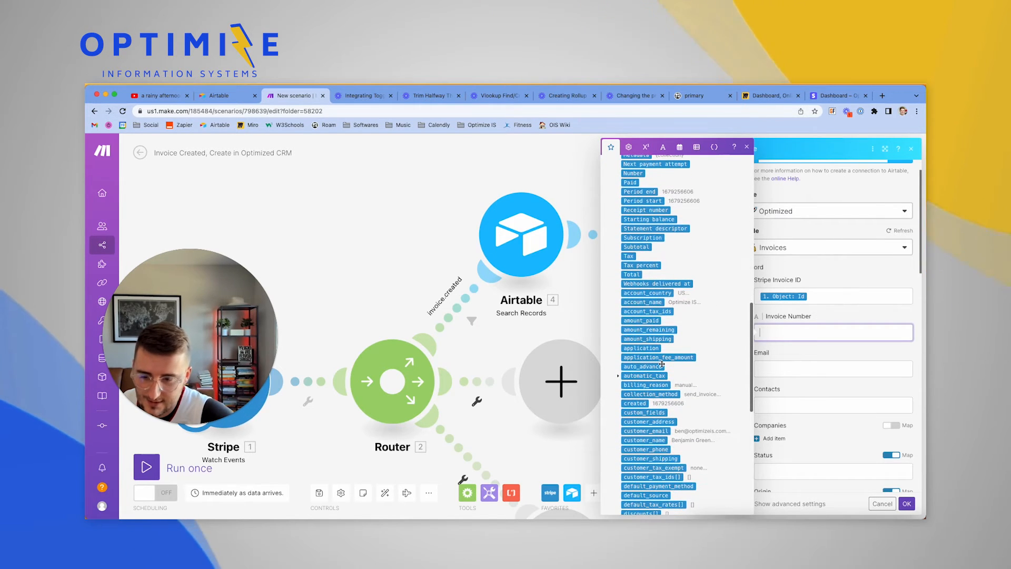
scroll(662, 363, down, 12)
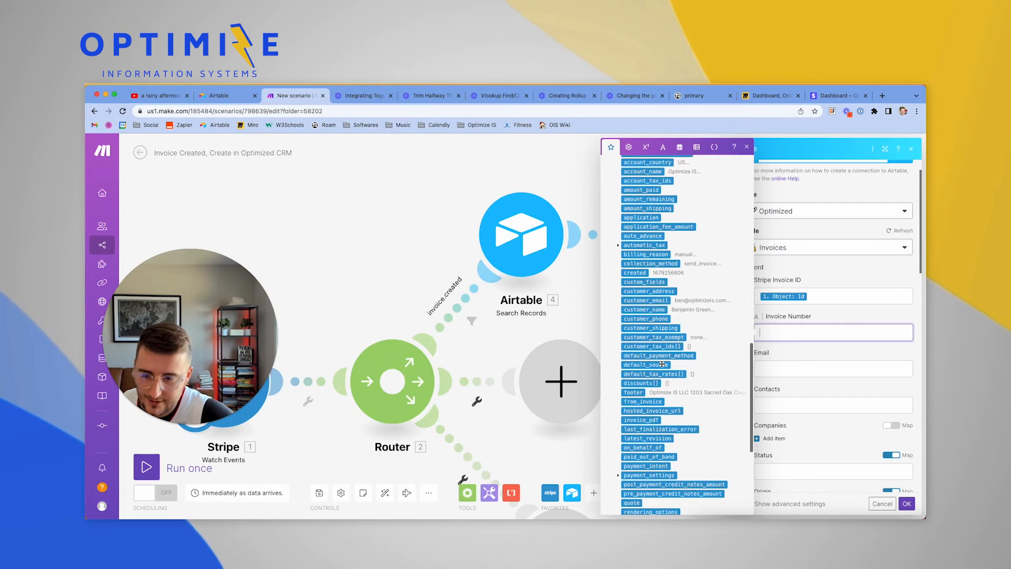
scroll(661, 364, down, 1)
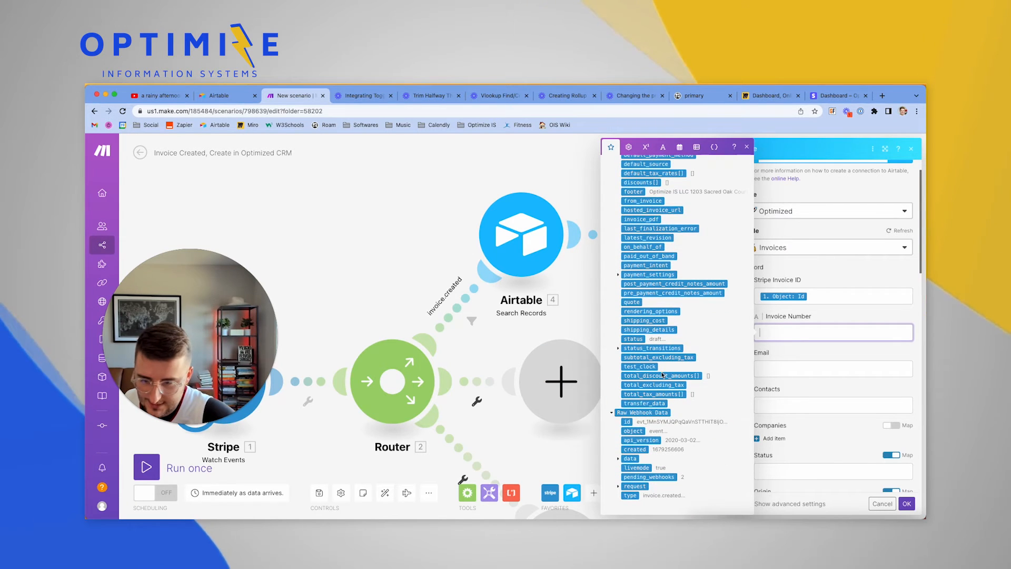
scroll(665, 447, up, 20)
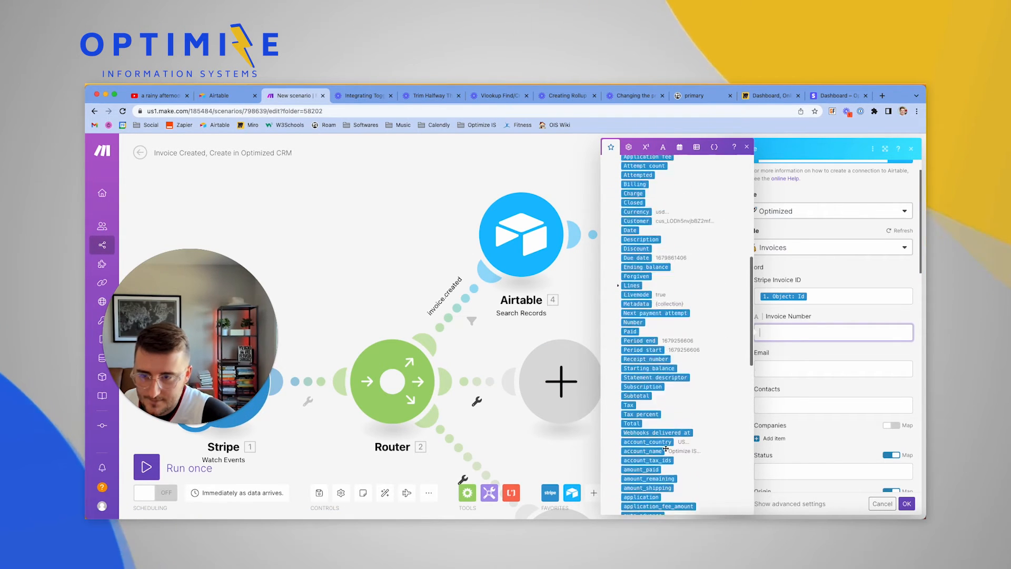
scroll(666, 429, up, 2)
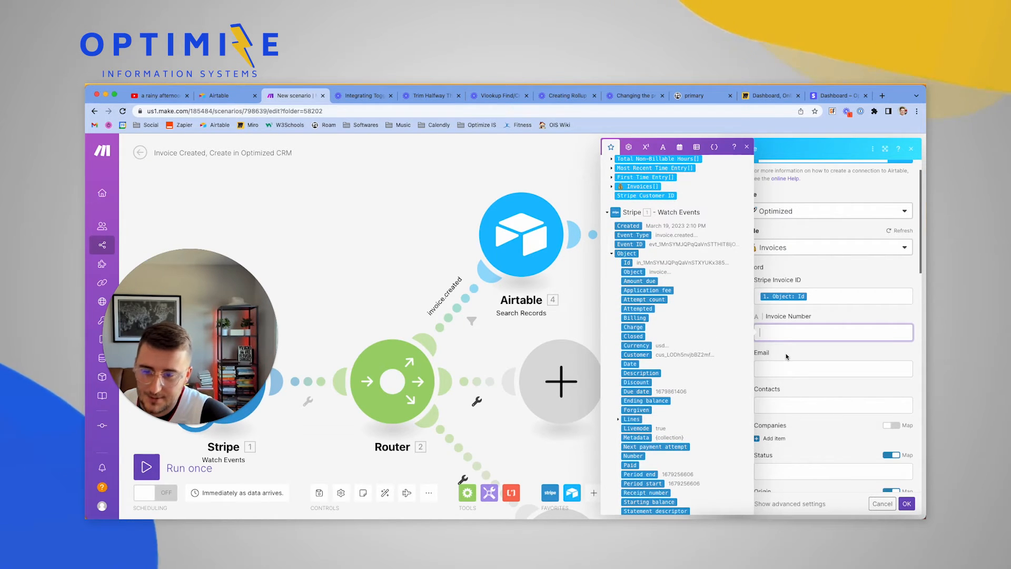
scroll(729, 422, down, 12)
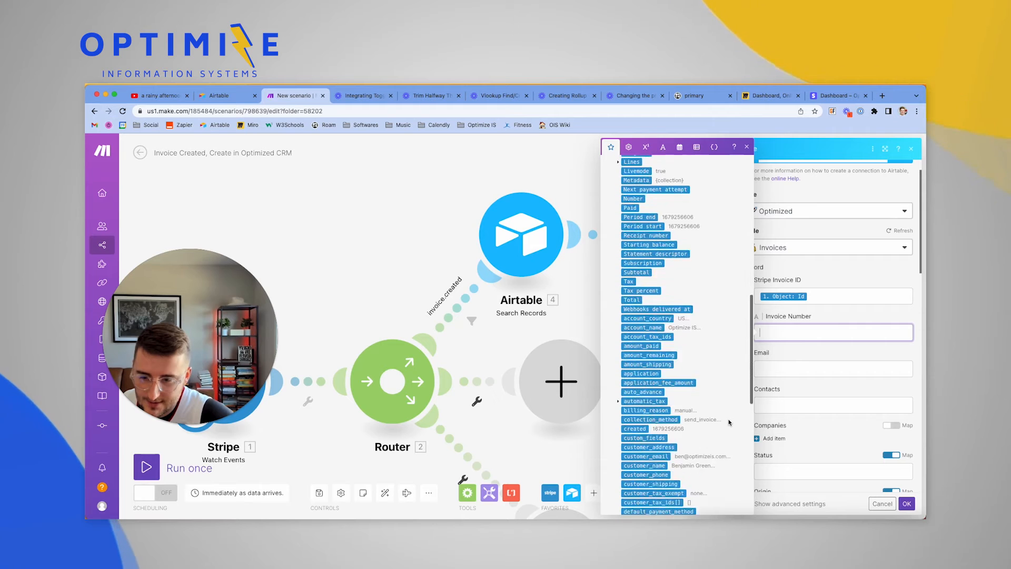
click(779, 370)
scroll(734, 388, down, 10)
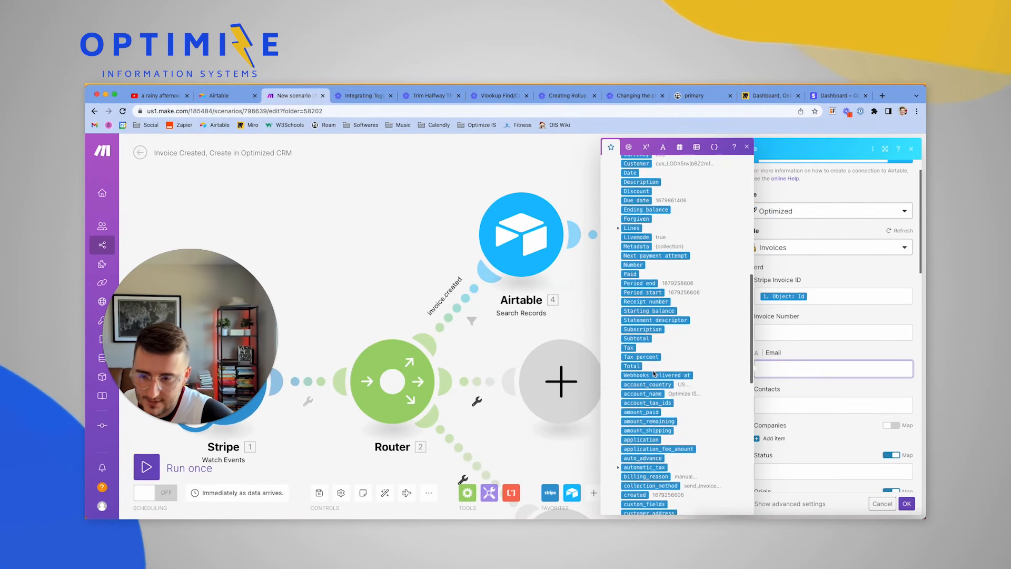
scroll(653, 372, down, 4)
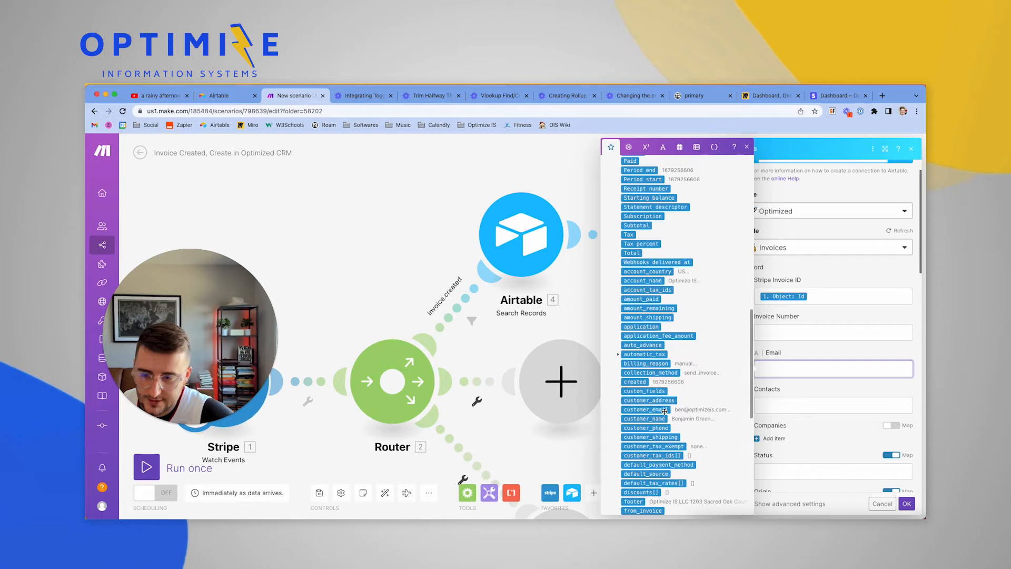
click(660, 410)
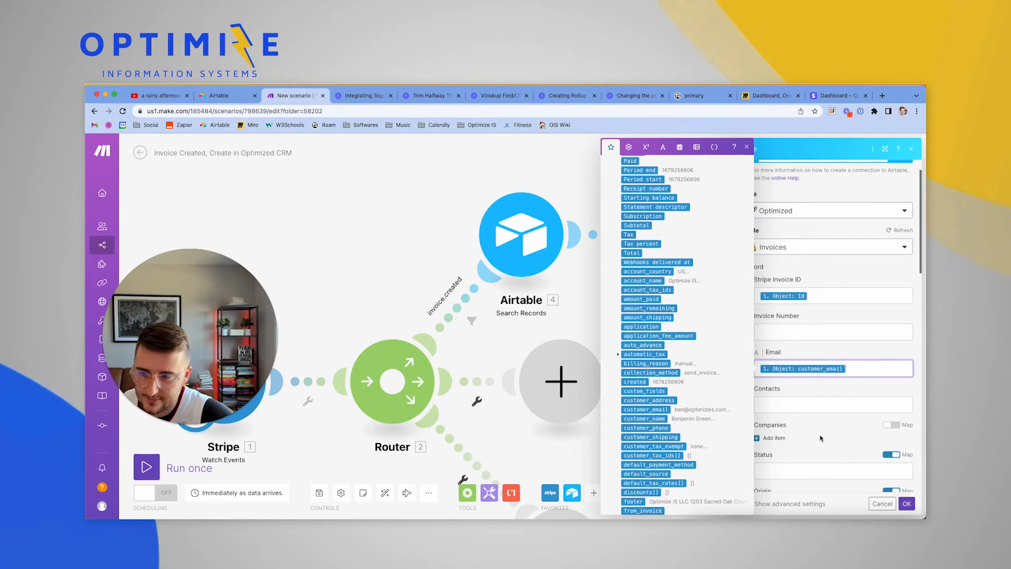
scroll(820, 434, down, 1)
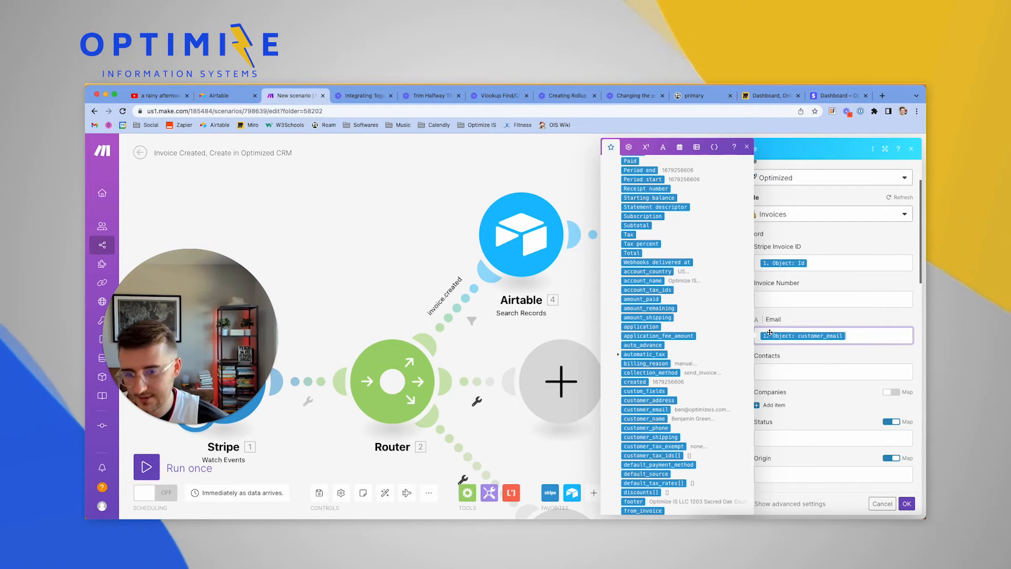
scroll(814, 362, down, 1)
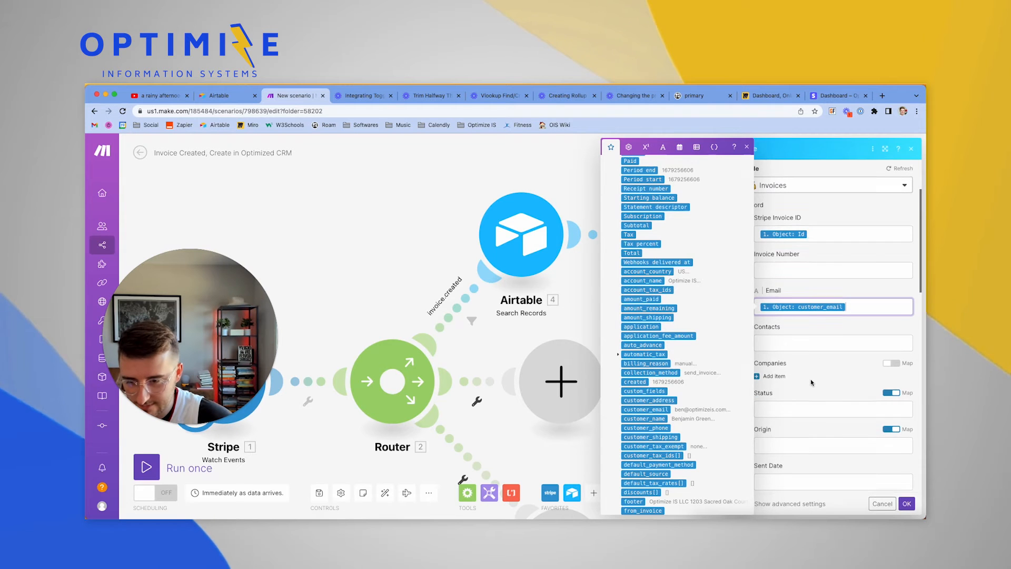
scroll(778, 327, down, 1)
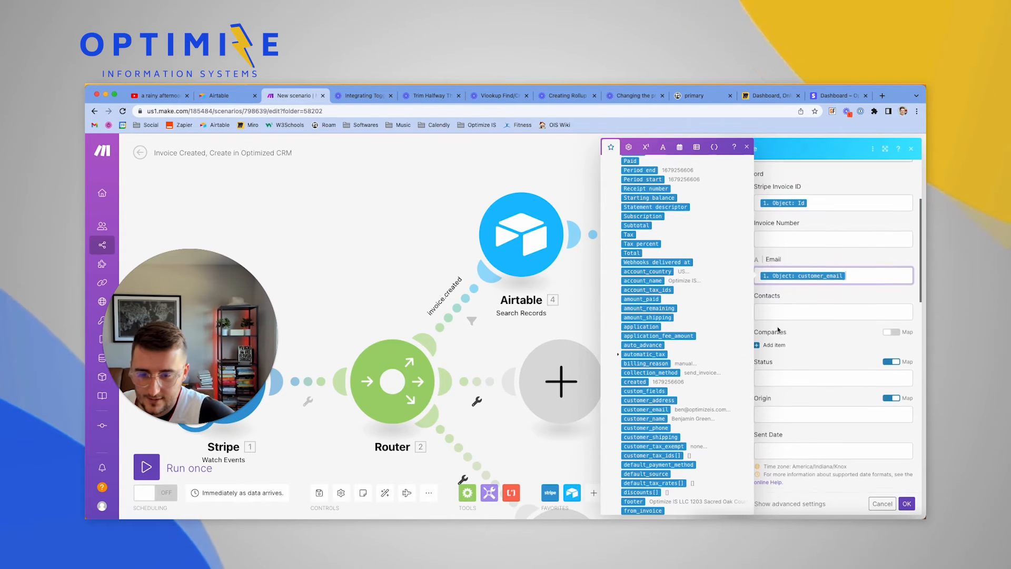
click(780, 338)
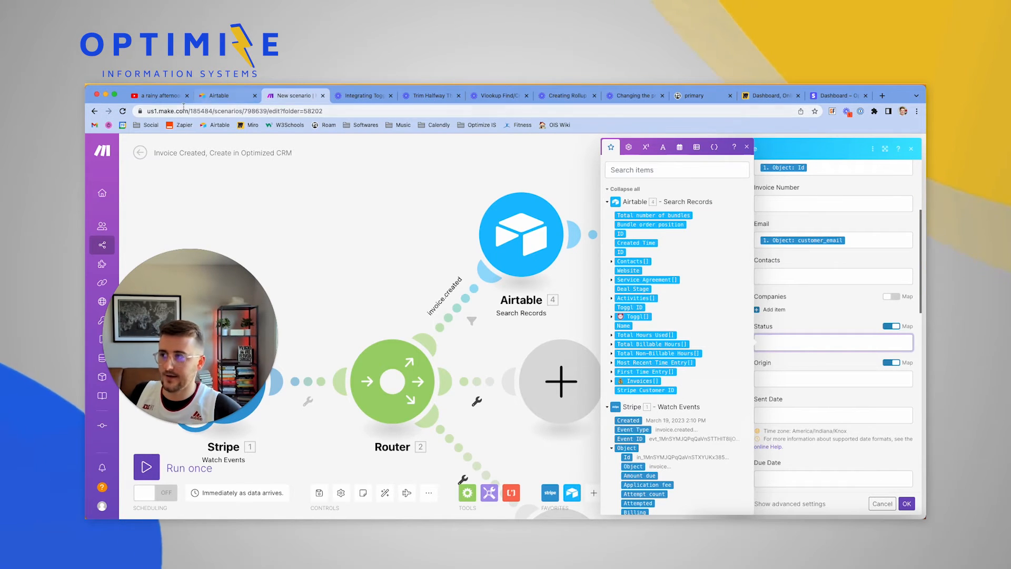
Copy the draft Status from row 1 of Airtable's Invoices table for use in Make
click(916, 519)
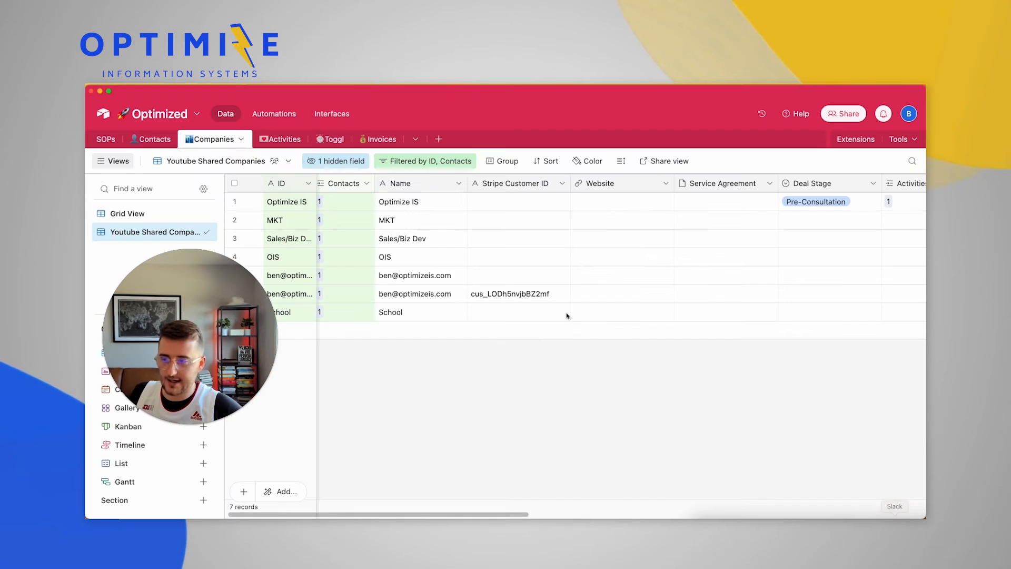
click(375, 139)
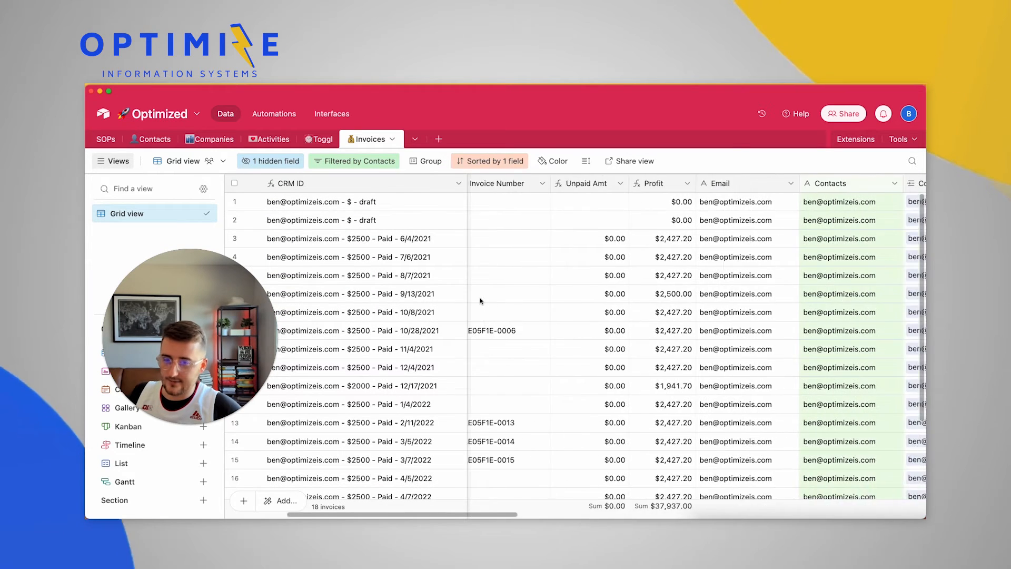
scroll(480, 301, right, 5)
click(655, 206)
key(super+c)
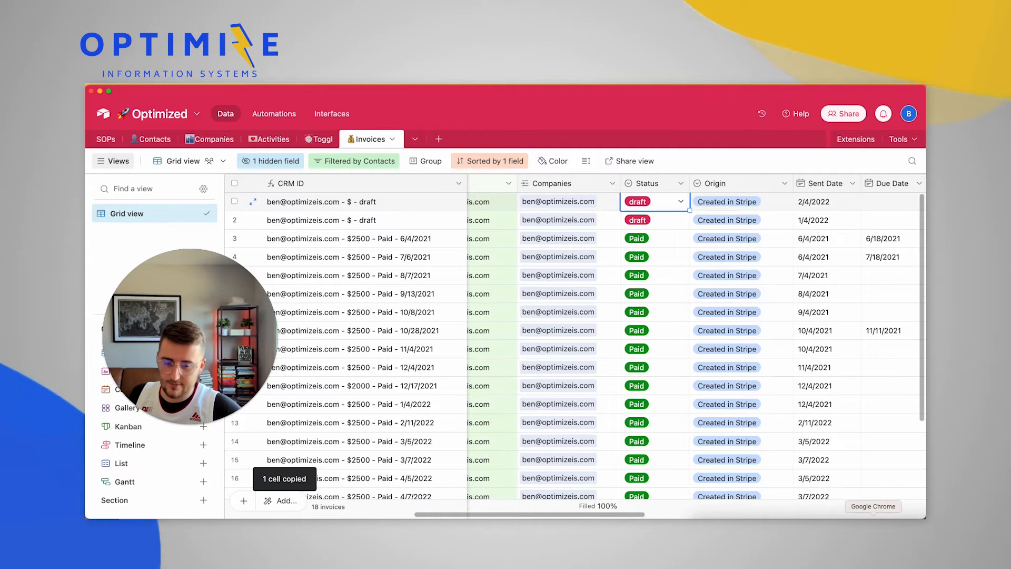
click(873, 516)
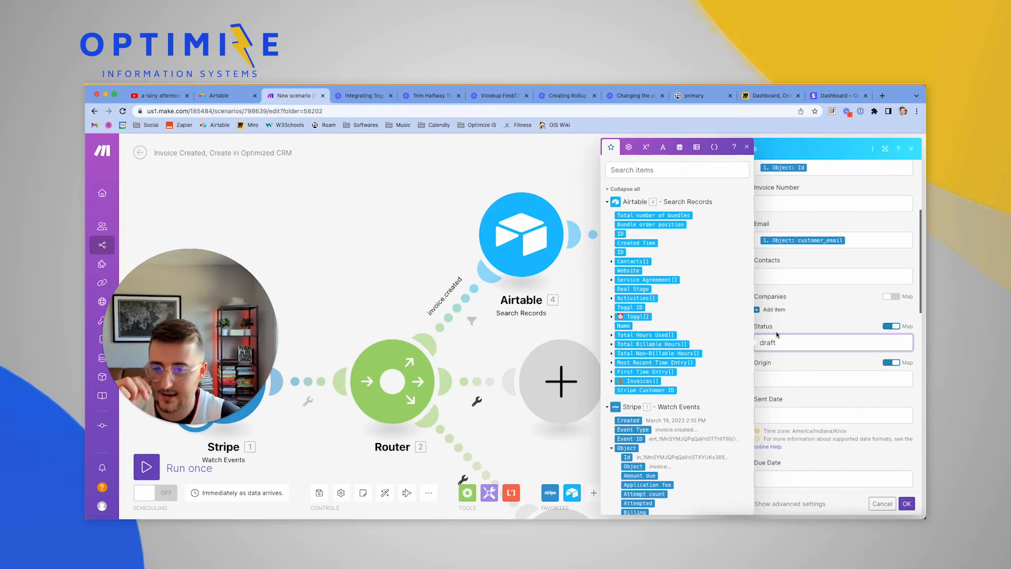
Map the Airtable search's ID (module 4) into the Companies field
click(891, 297)
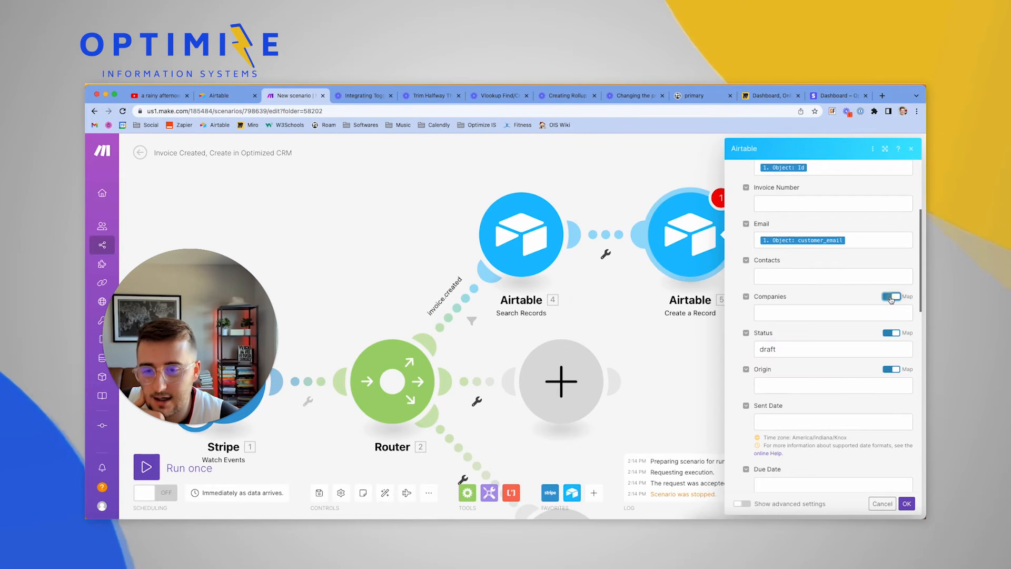
click(802, 313)
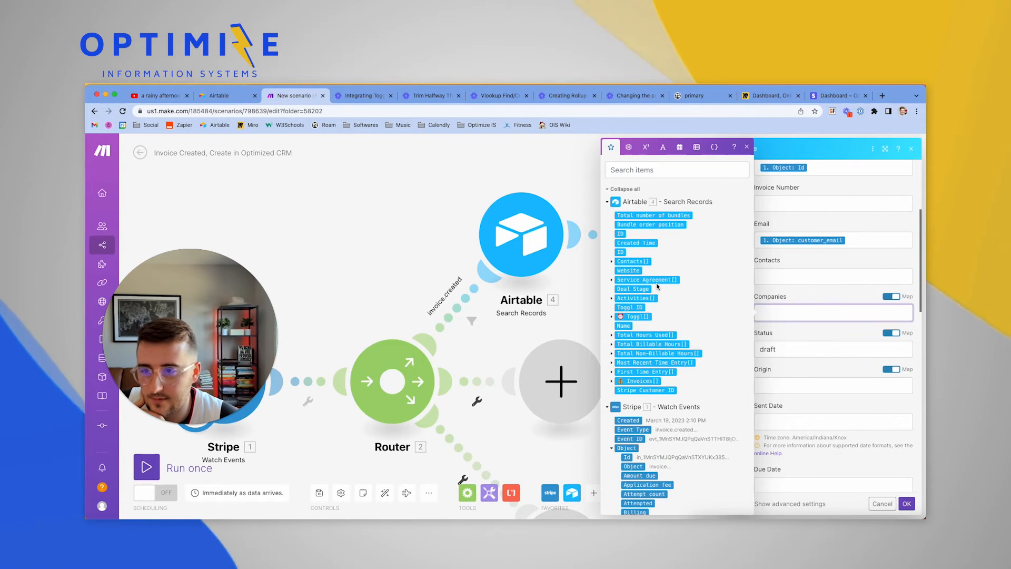
click(621, 234)
click(819, 289)
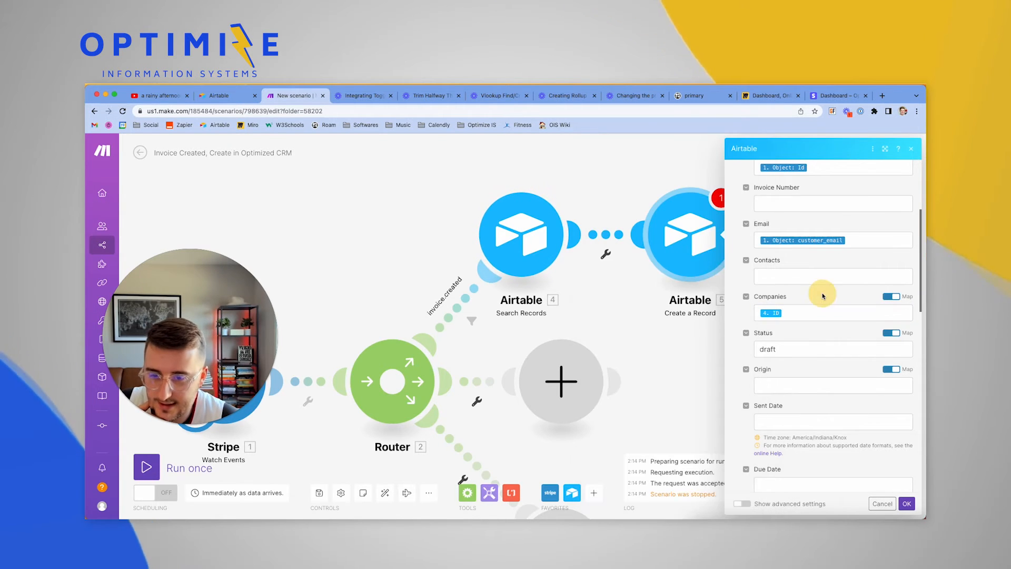
scroll(817, 316, down, 2)
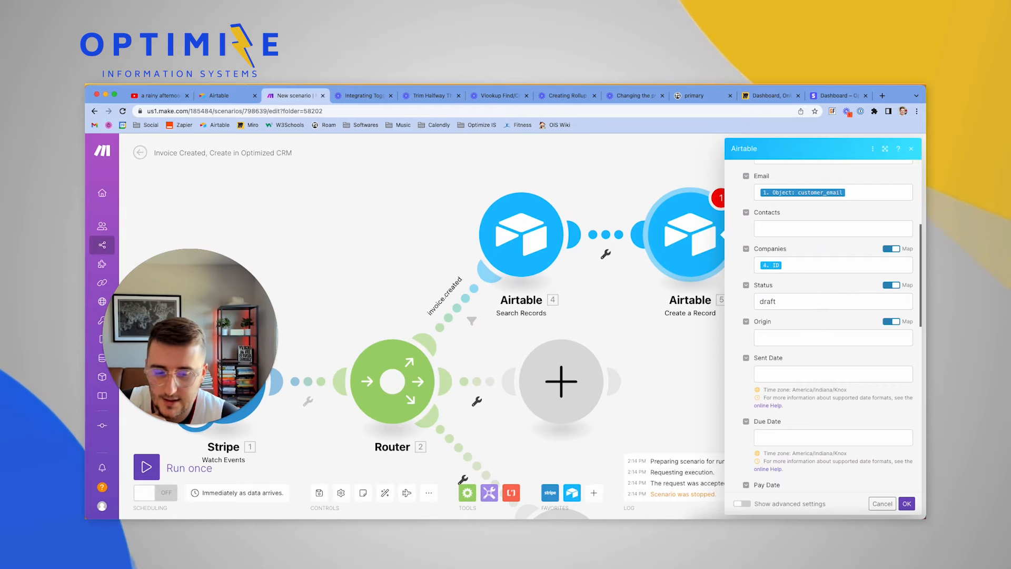
click(794, 338)
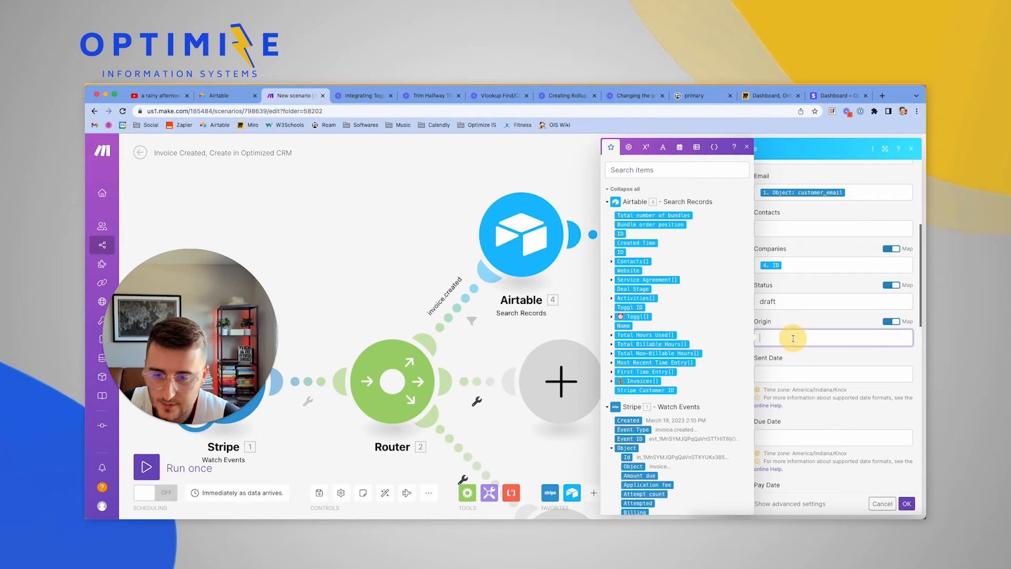
Copy the 'Created in Stripe' Origin value from the first Airtable invoice row
scroll(685, 348, down, 1)
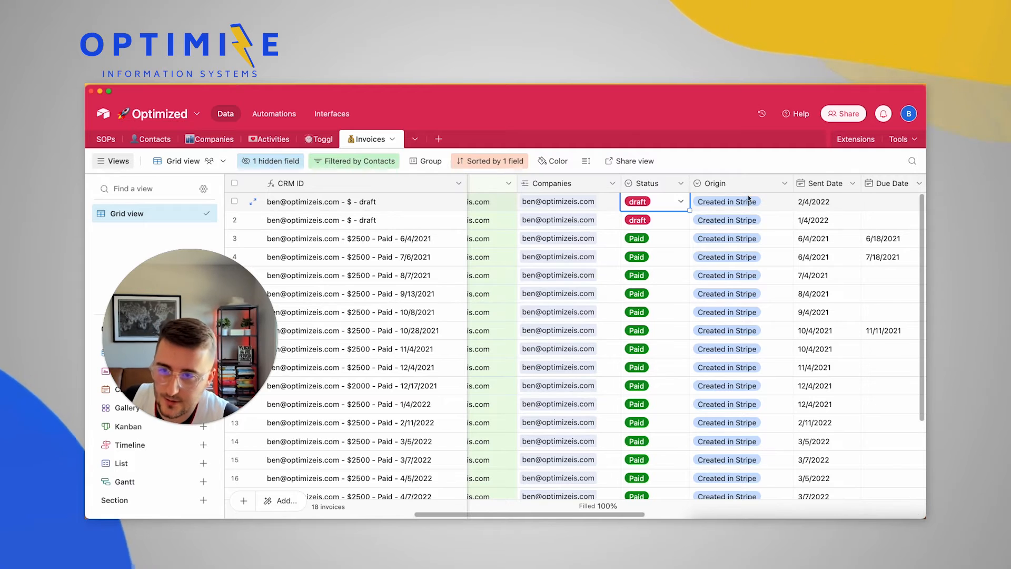
click(749, 199)
key(ctrl+c)
scroll(759, 242, right, 6)
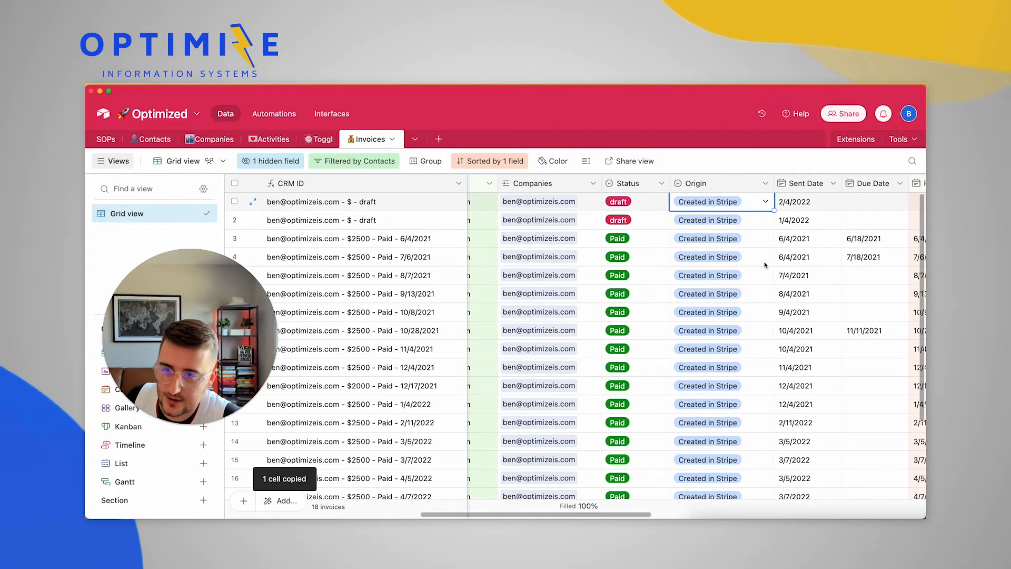
scroll(765, 265, right, 2)
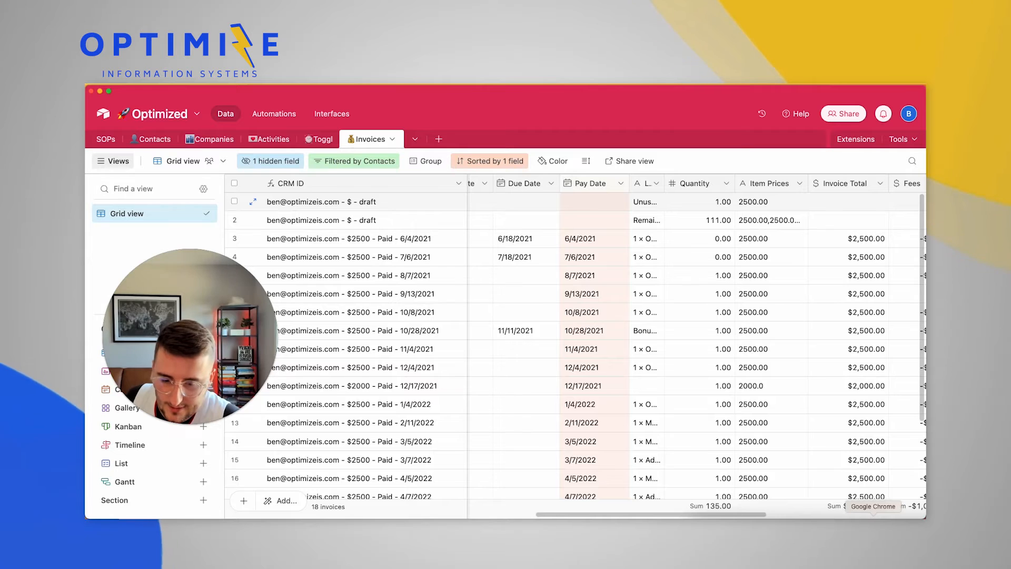
click(873, 515)
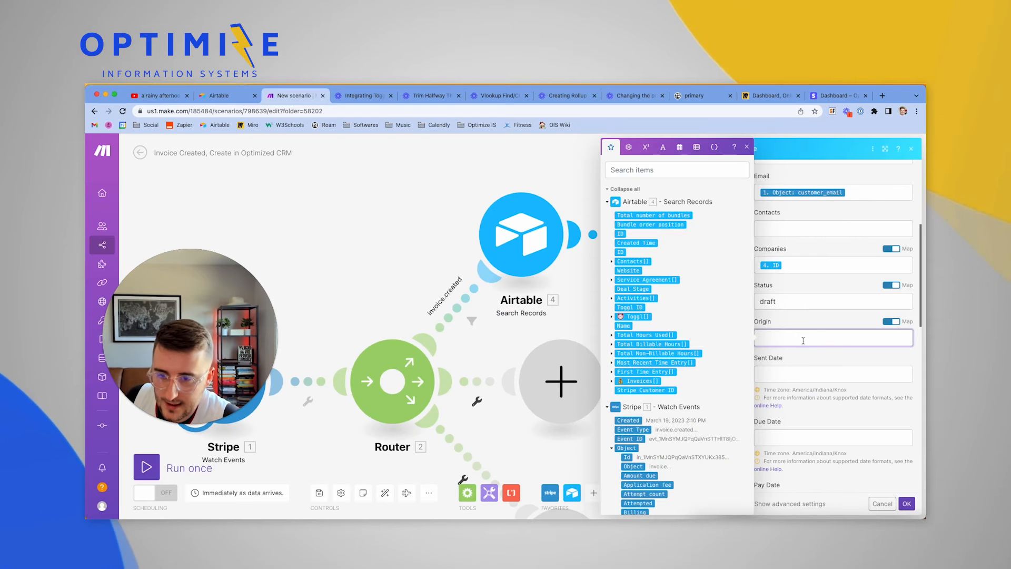
Save the Airtable Create a Record module and reposition the canvas so all modules show
scroll(808, 364, down, 6)
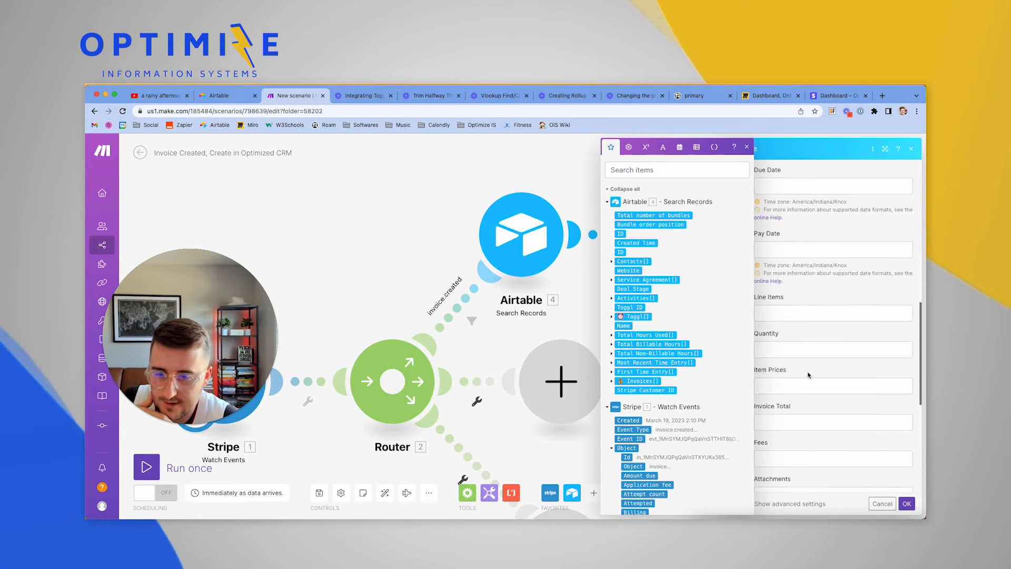
scroll(807, 372, down, 3)
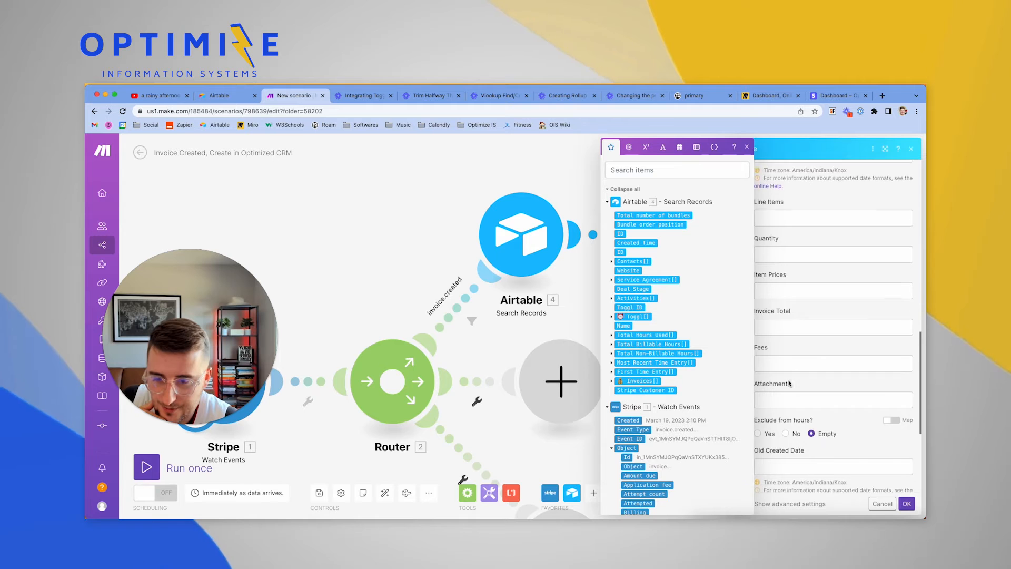
scroll(793, 386, down, 2)
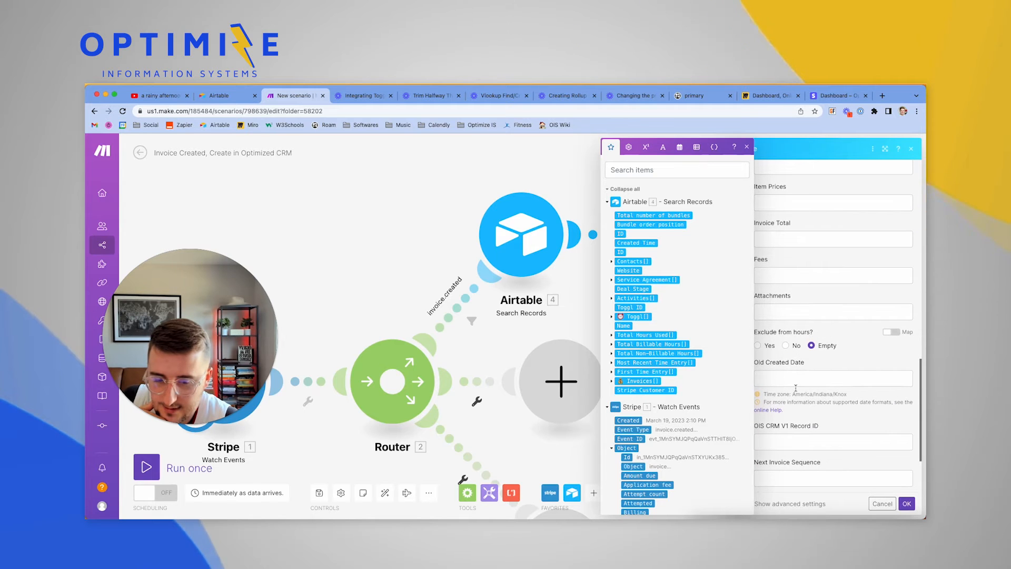
click(906, 504)
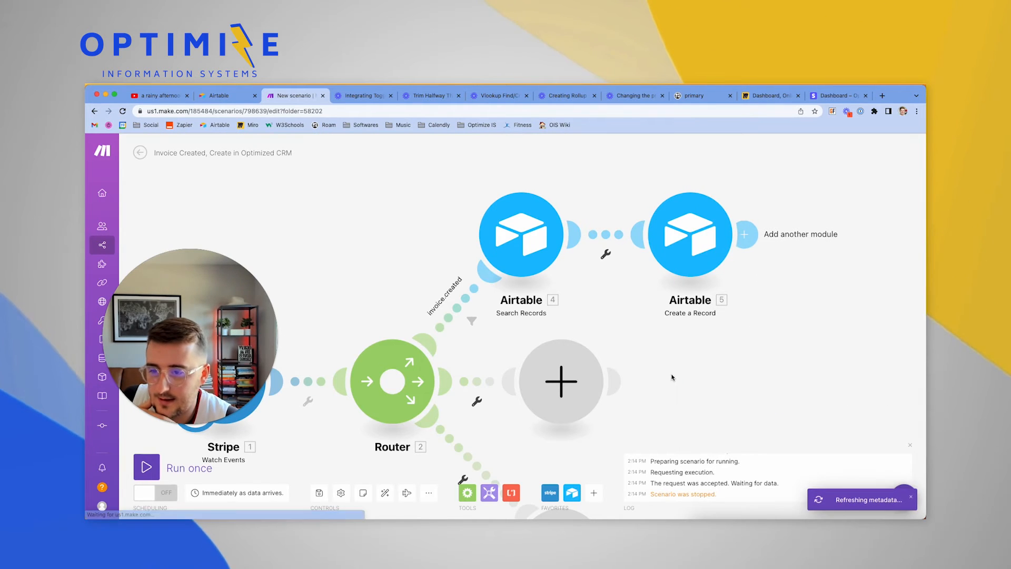
scroll(672, 377, down, 5)
scroll(679, 371, up, 7)
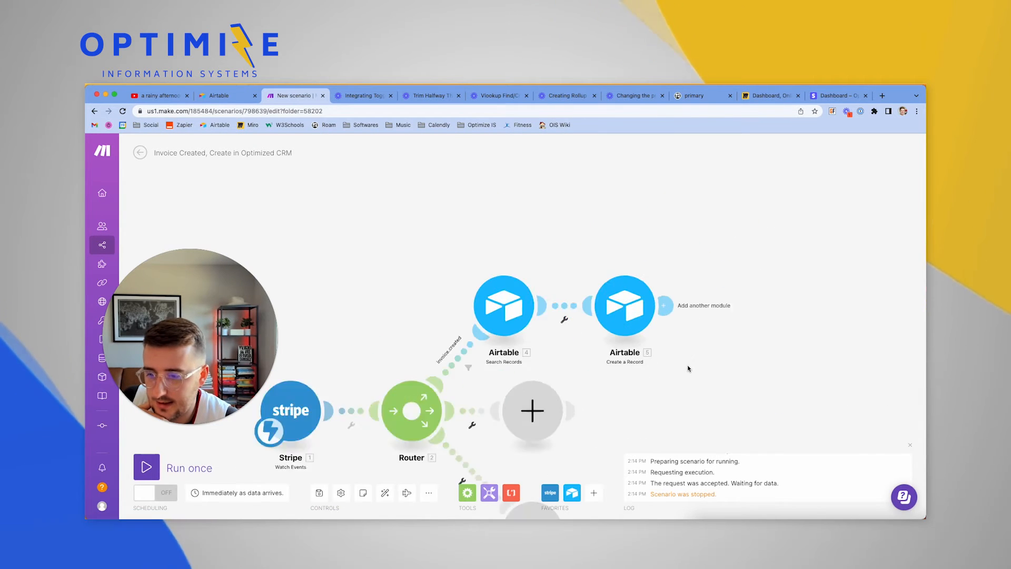
drag(688, 368, 868, 305)
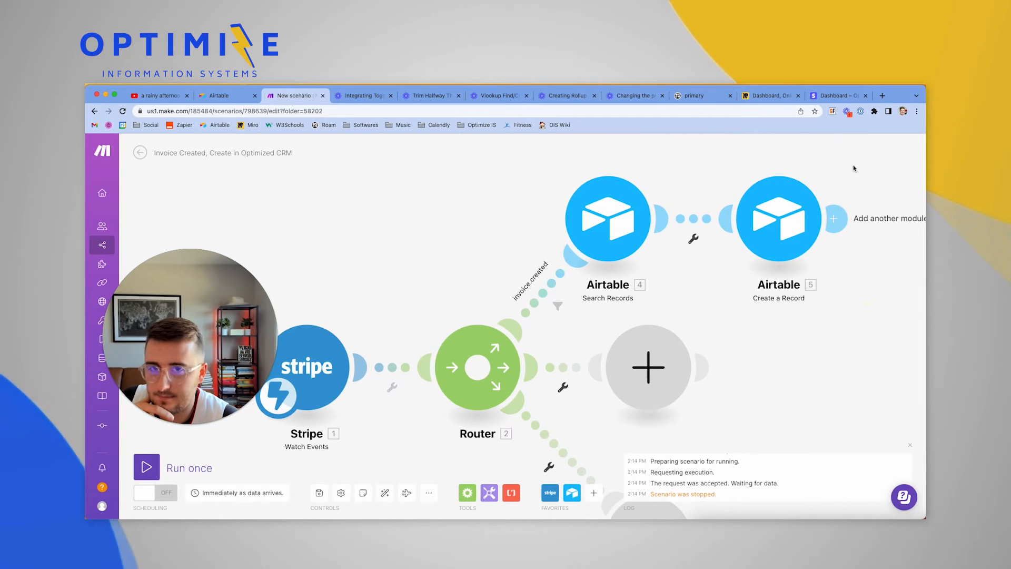
Create a new draft invoice for the customer in Stripe, then run the Make scenario once
click(836, 96)
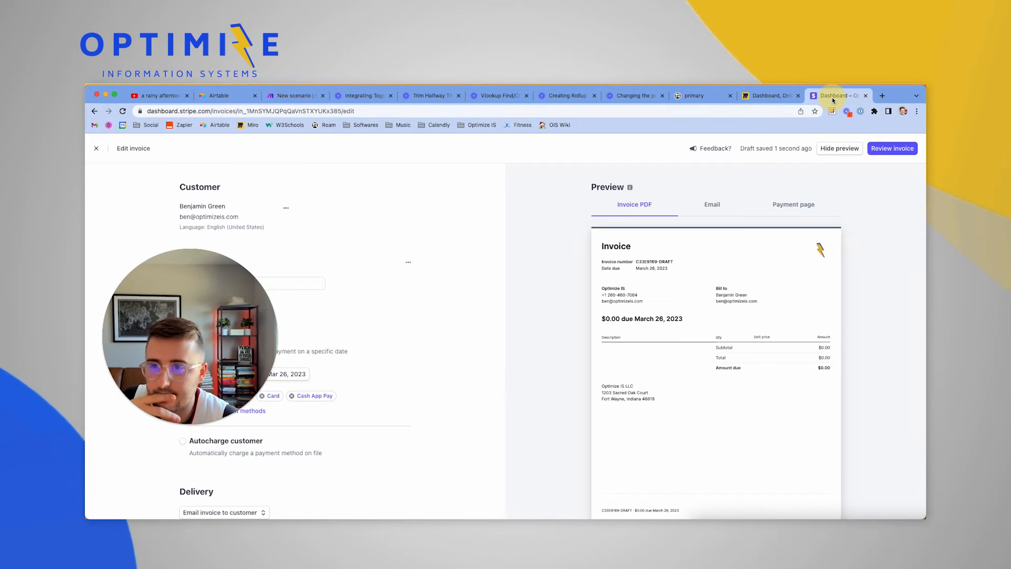
click(98, 148)
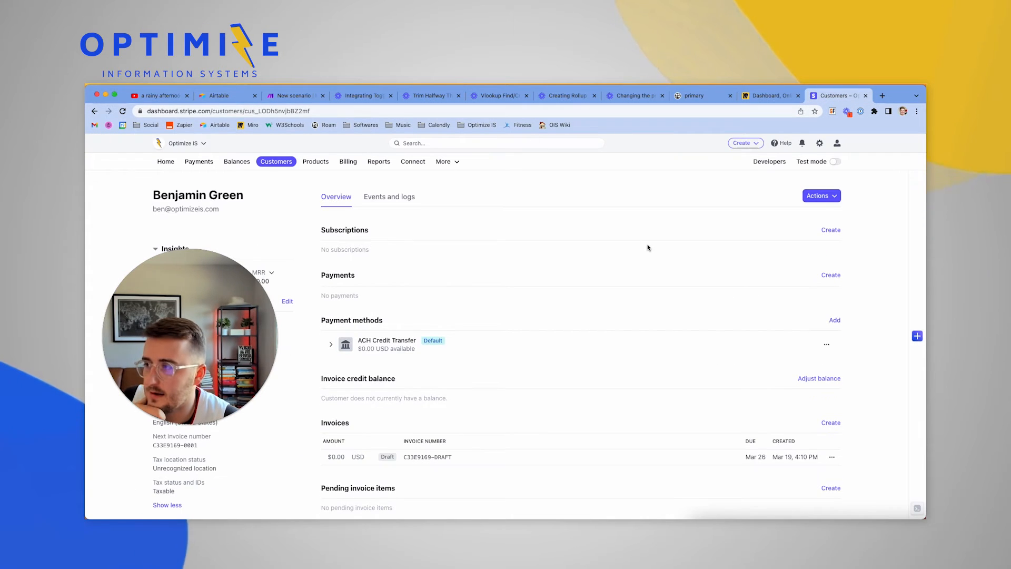
click(815, 199)
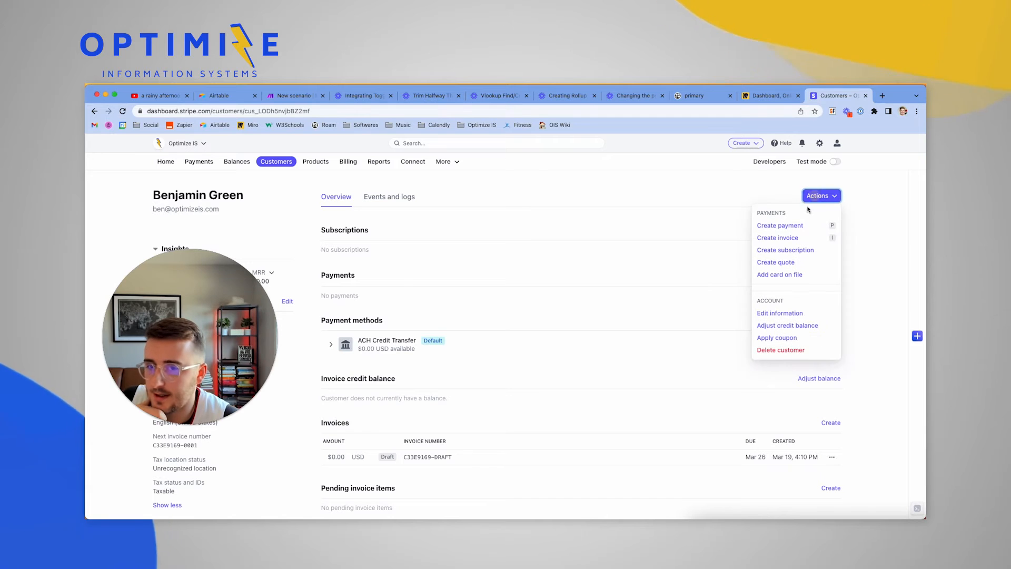
click(799, 237)
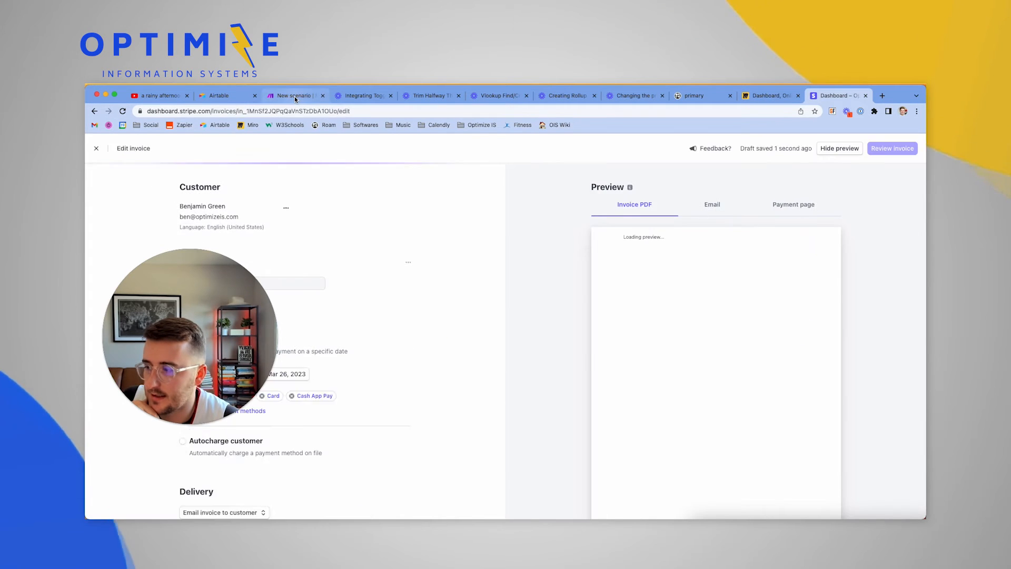
click(295, 96)
click(146, 467)
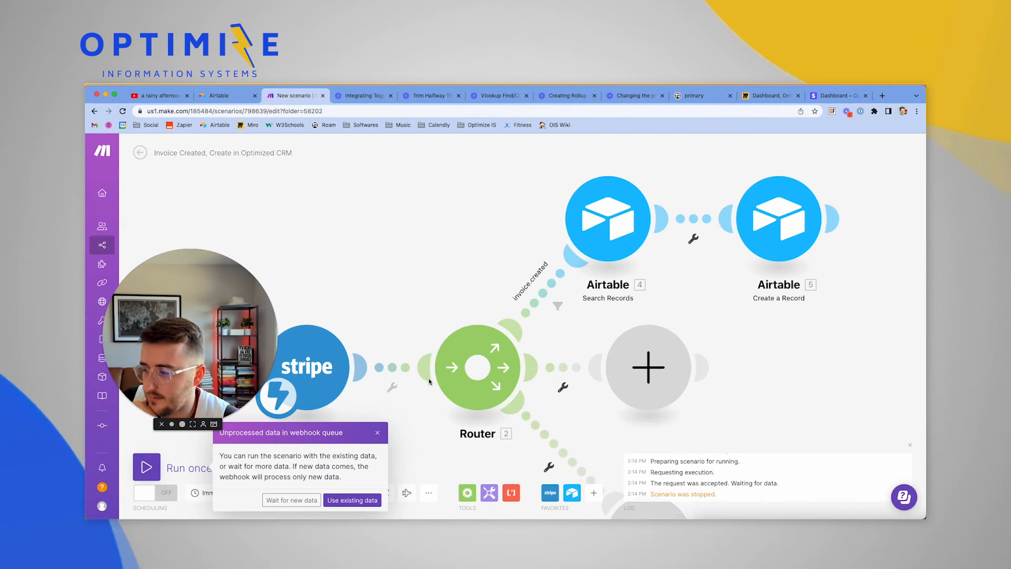
Process the queued webhook data and check the Search Records and Create a Record outputs
click(347, 501)
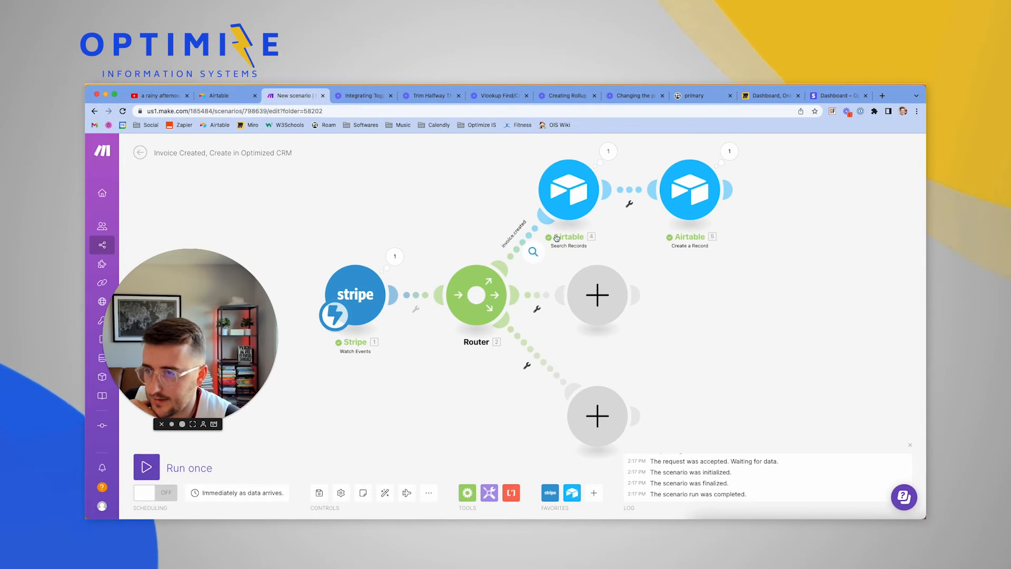
click(611, 152)
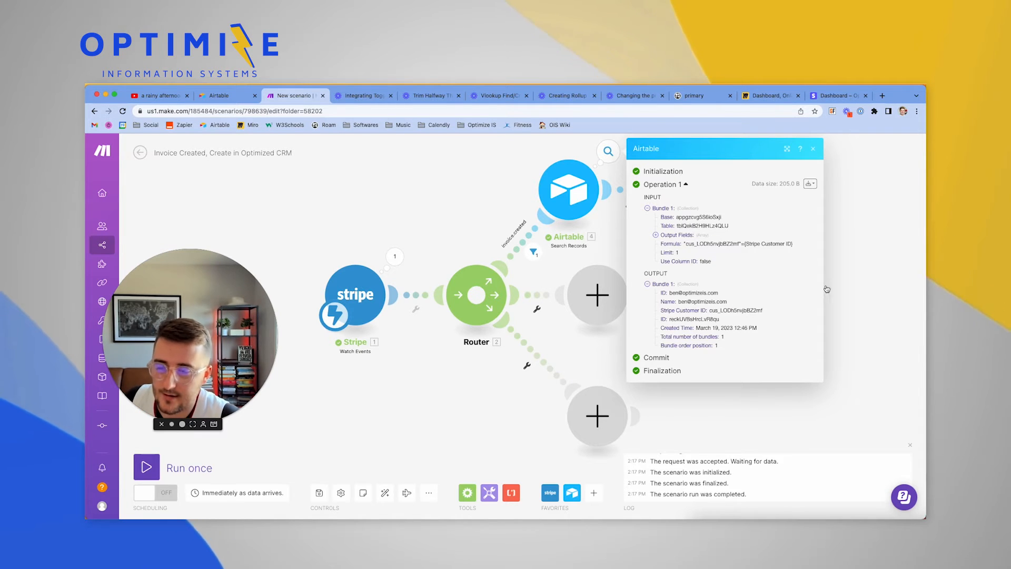
click(846, 255)
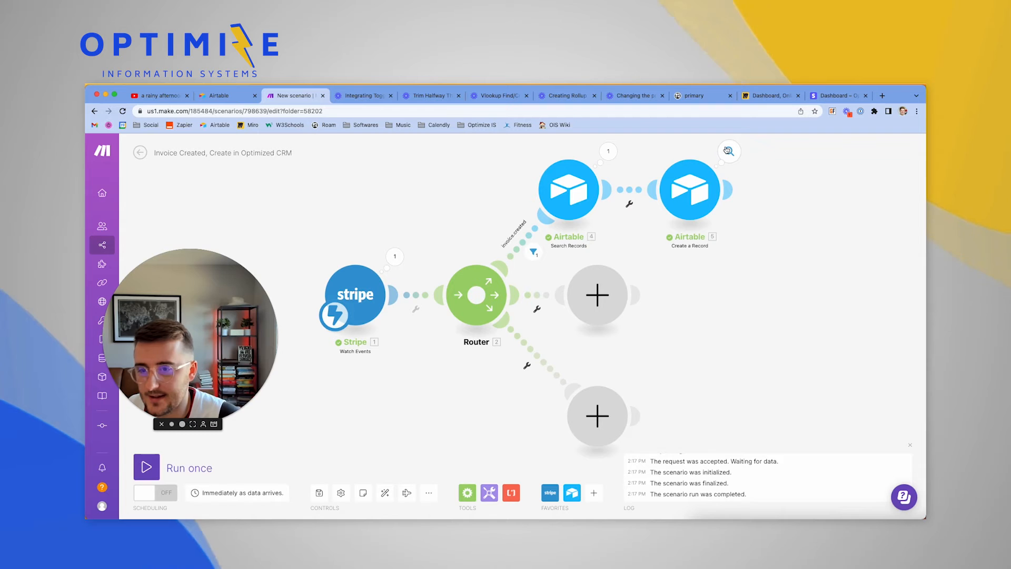
click(727, 150)
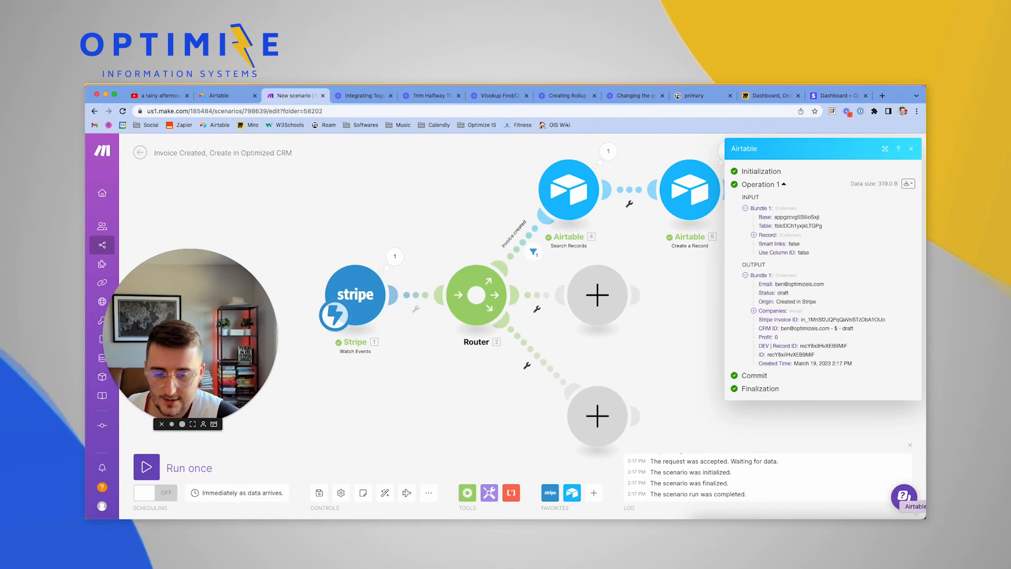
click(904, 527)
scroll(634, 402, down, 4)
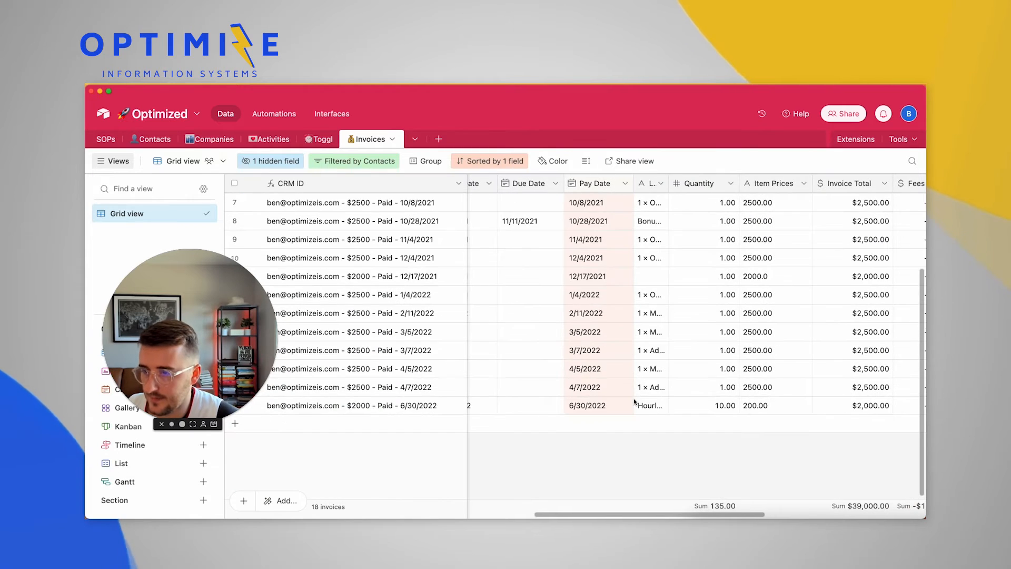
scroll(634, 402, left, 2)
scroll(634, 400, up, 4)
scroll(633, 400, left, 1)
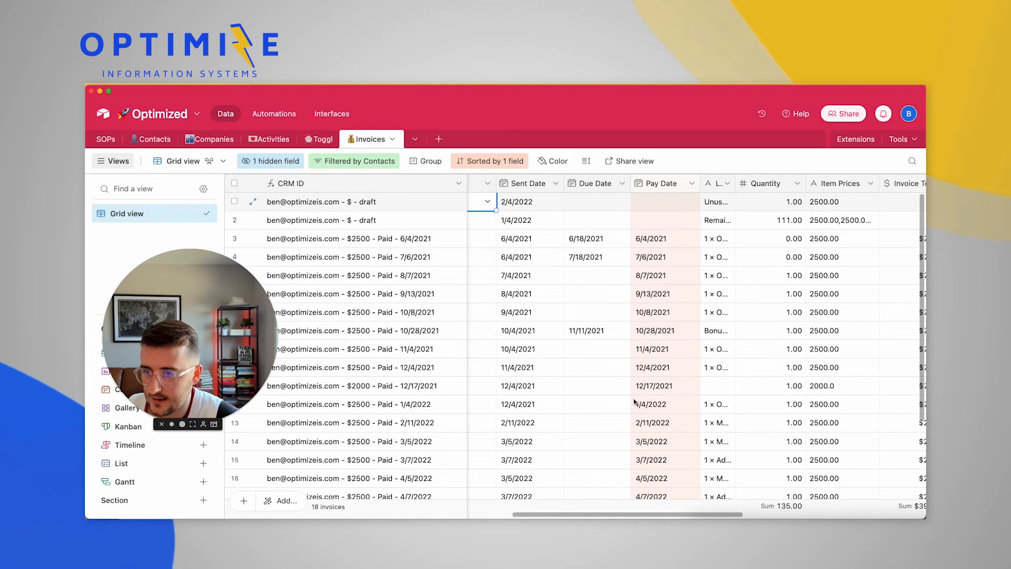
scroll(674, 367, left, 8)
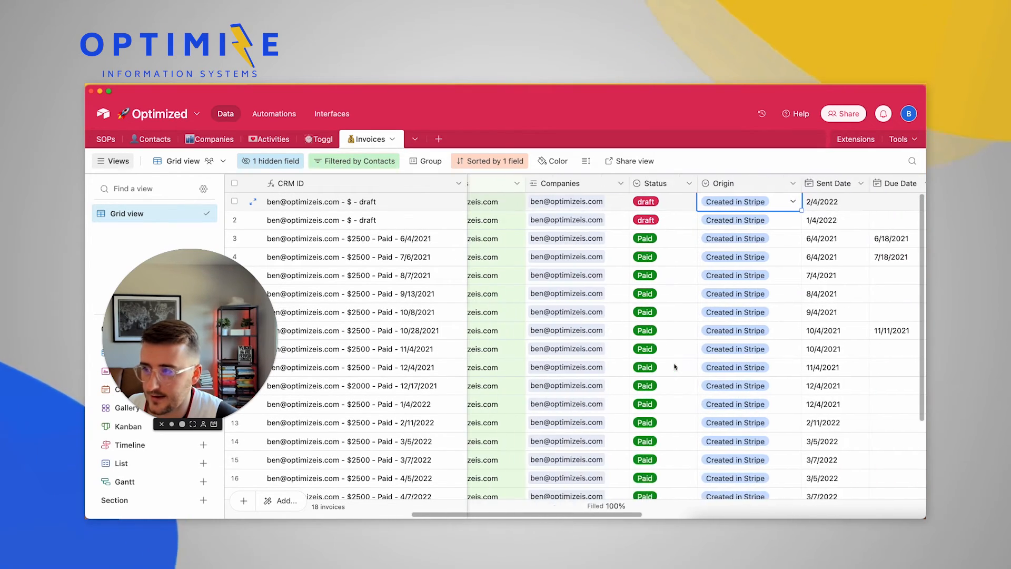
scroll(673, 367, left, 5)
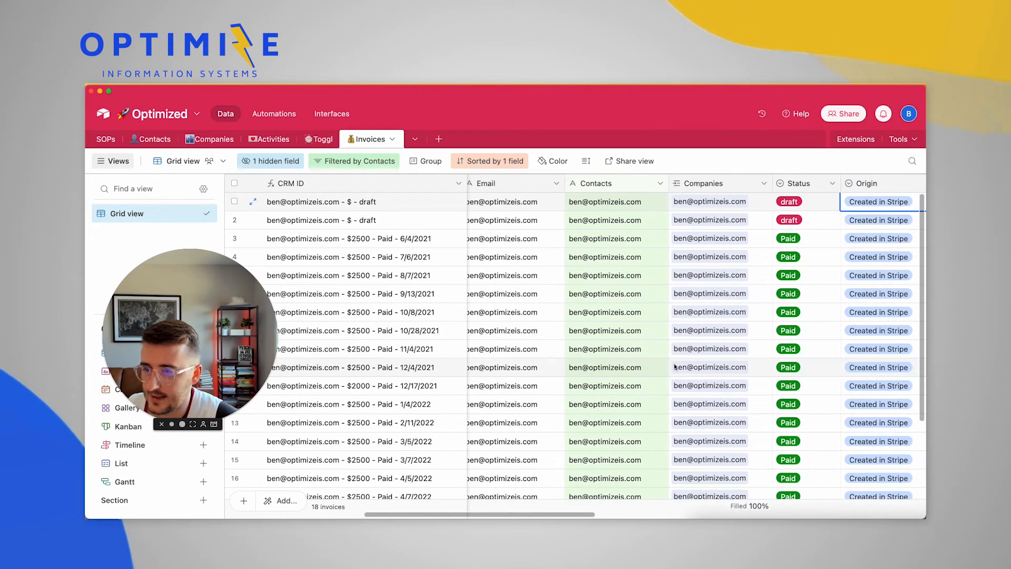
scroll(674, 367, left, 2)
scroll(592, 306, left, 2)
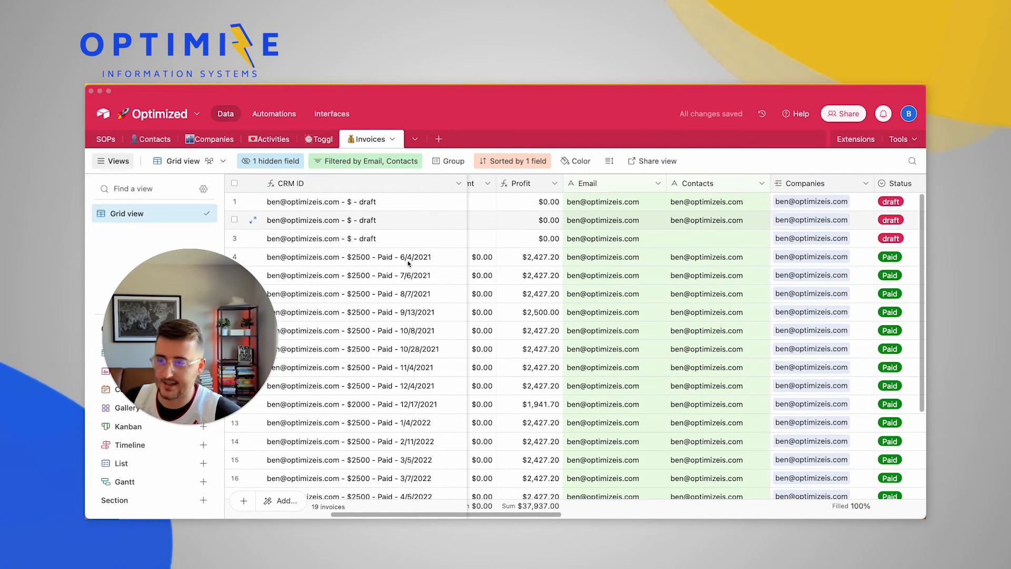
scroll(552, 262, left, 10)
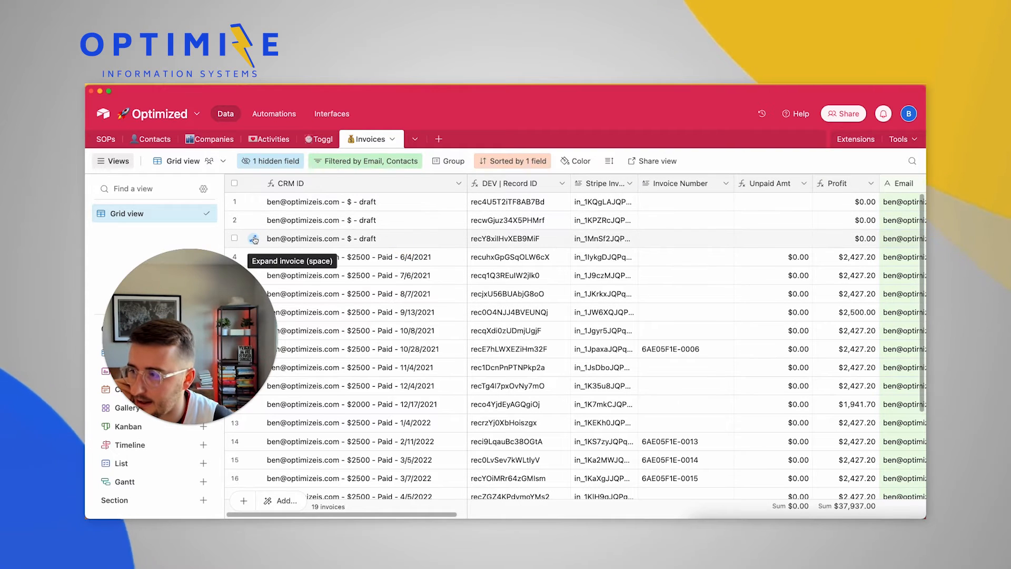
click(253, 238)
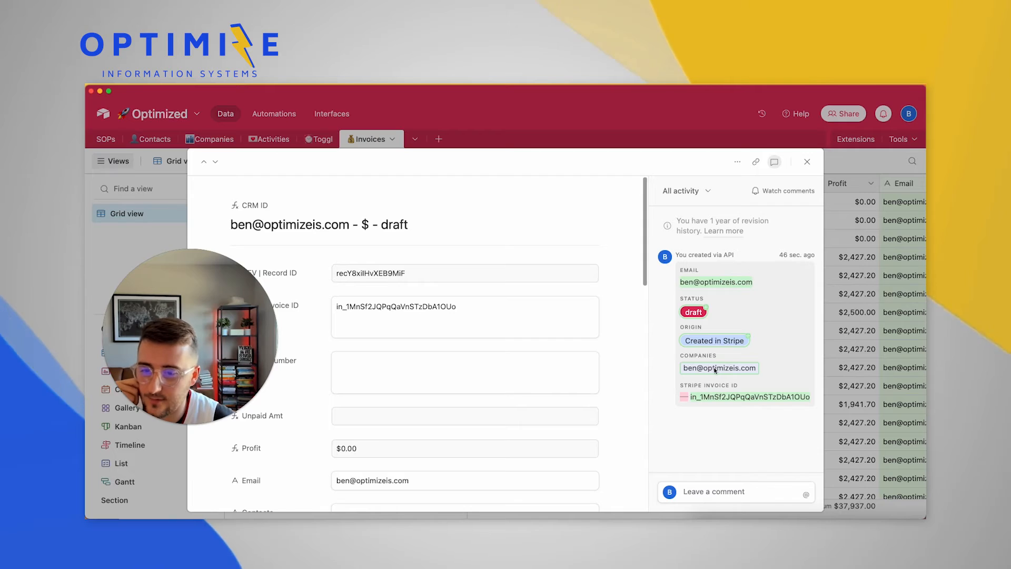
click(863, 348)
scroll(608, 266, right, 10)
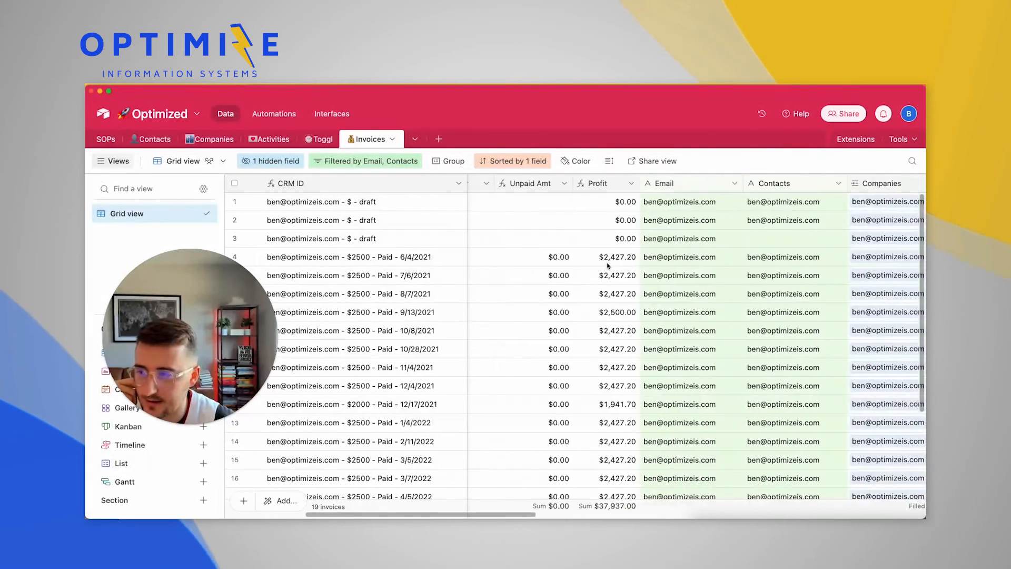
scroll(607, 266, right, 1)
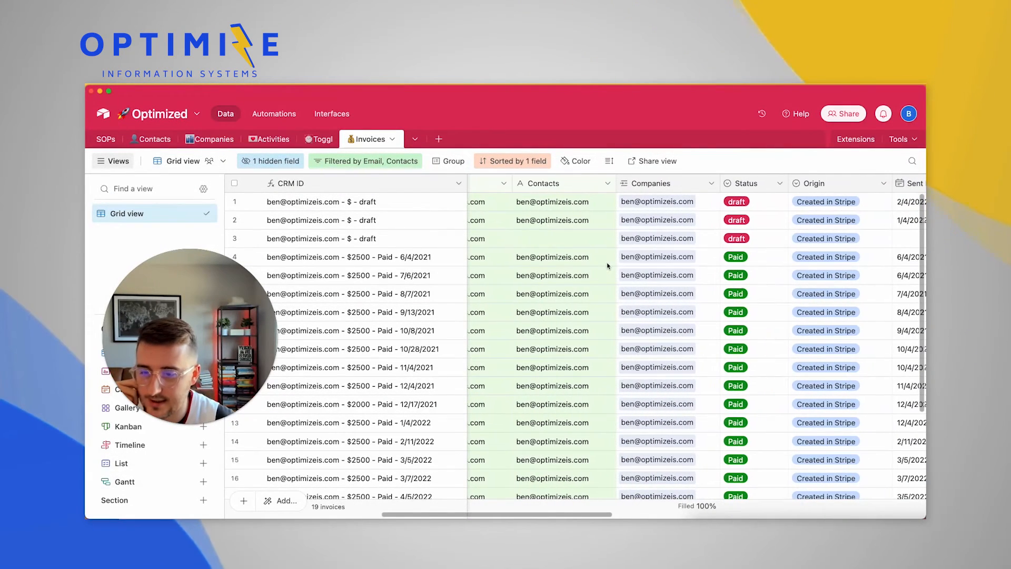
Add Hourly Consulting with quantity 10 to the Stripe draft invoice, totalling $100.00
click(873, 518)
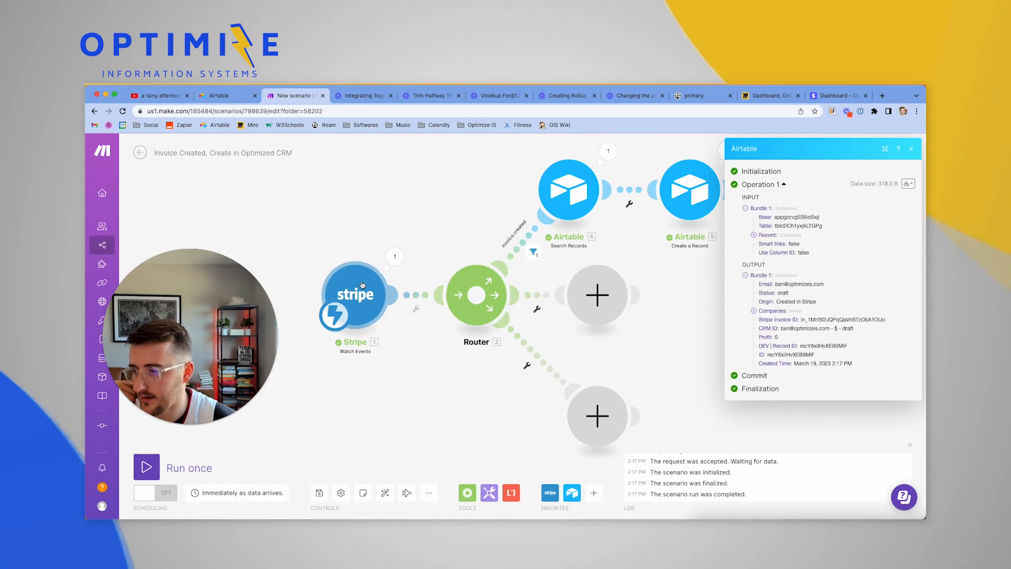
click(825, 101)
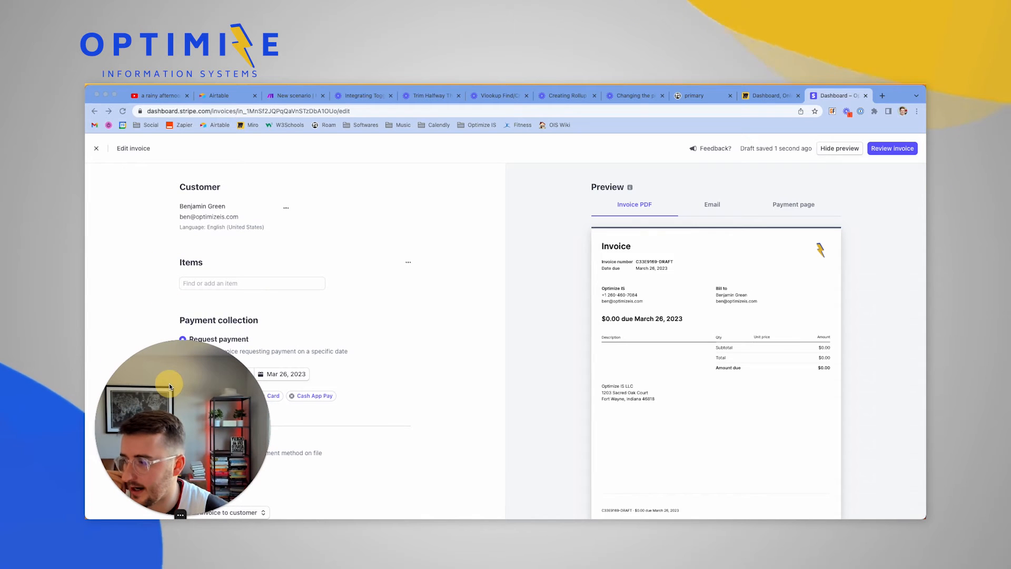
scroll(315, 339, down, 1)
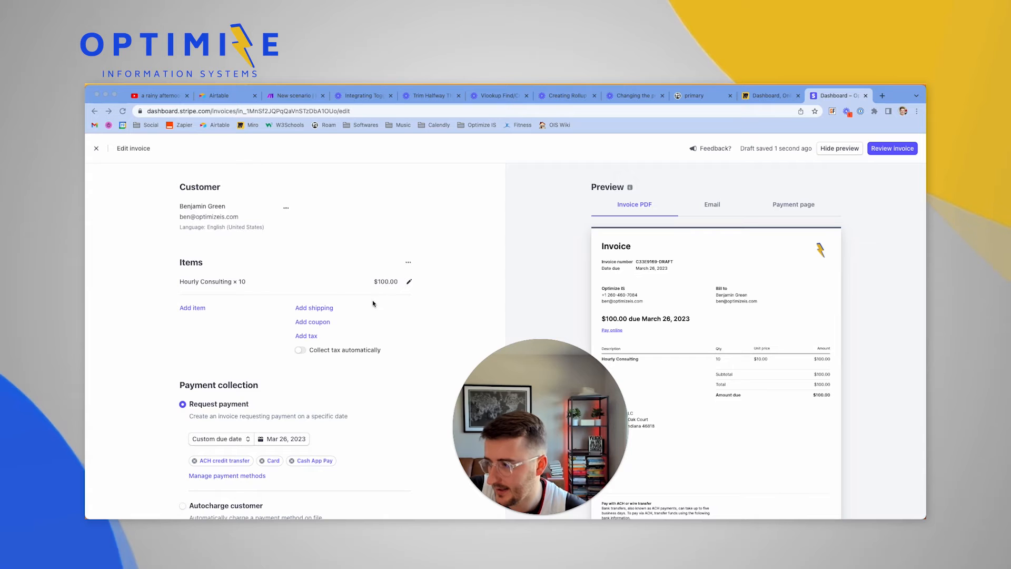
drag(536, 418, 498, 411)
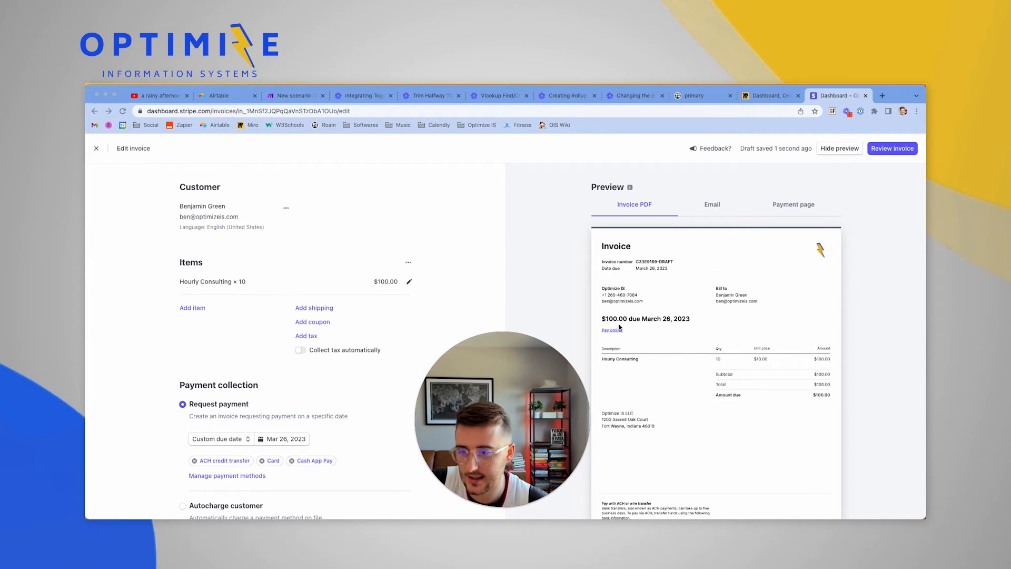
scroll(620, 326, down, 1)
scroll(429, 325, down, 3)
scroll(429, 325, down, 3)
scroll(429, 325, up, 10)
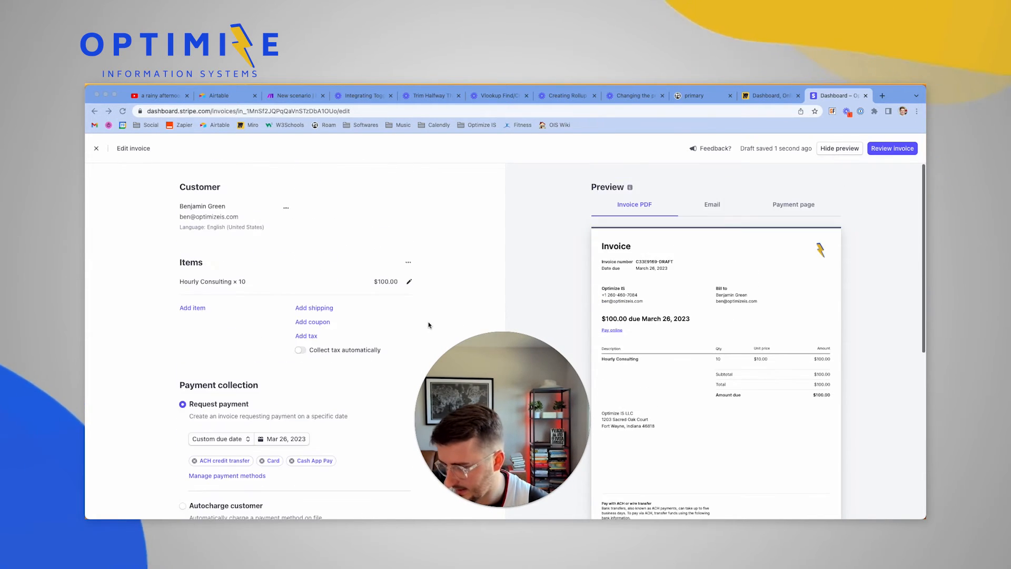
Start a single run of the Make scenario so it waits for a Stripe event
click(298, 96)
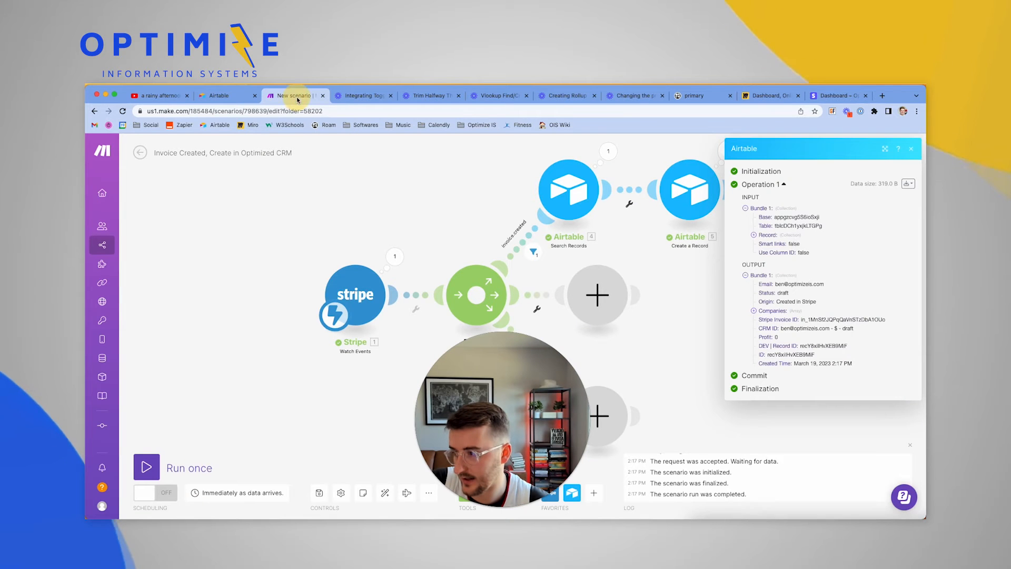
click(146, 467)
drag(276, 288, 179, 289)
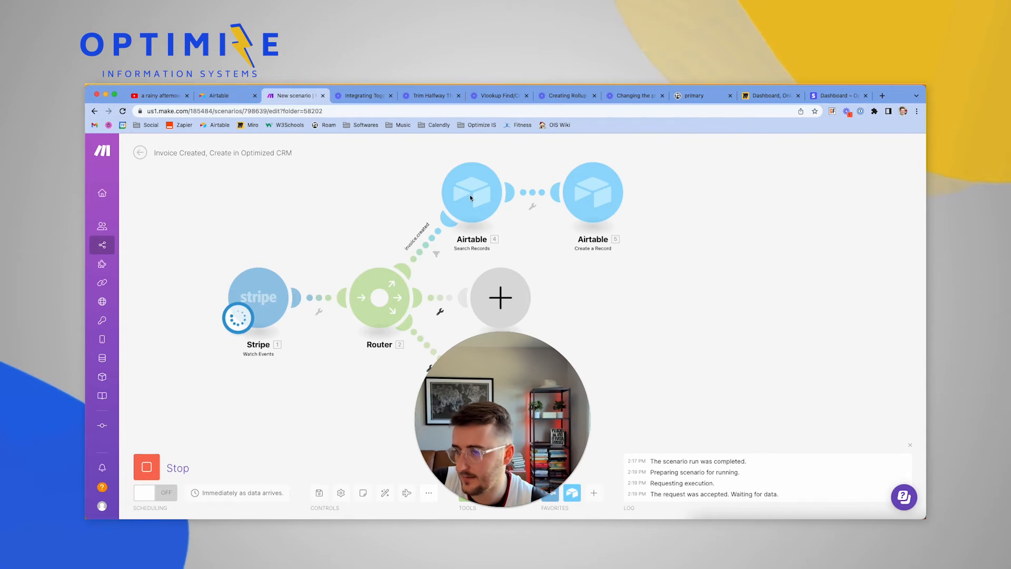
Review and send the $100.00 Stripe invoice to the customer
click(842, 96)
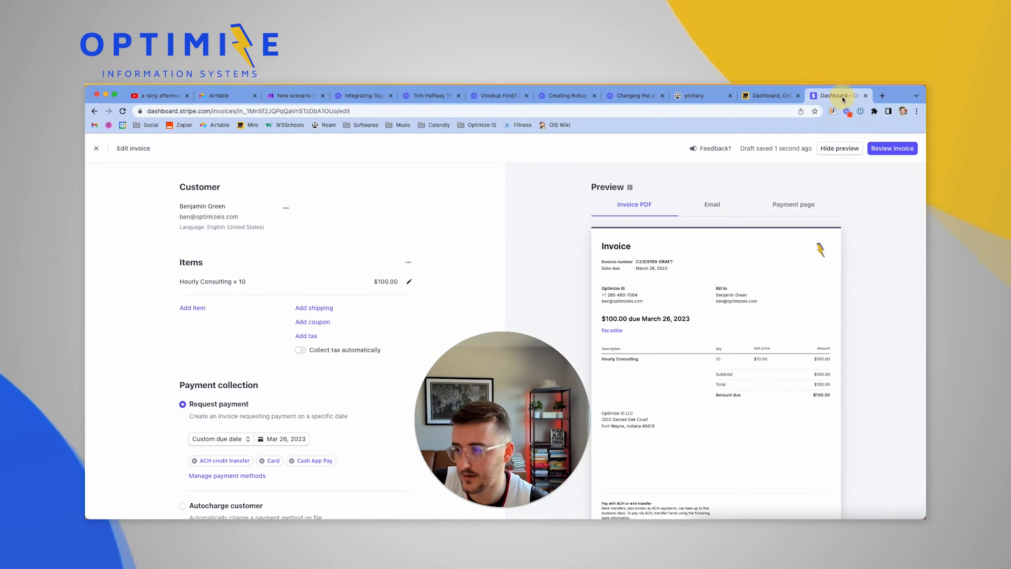
click(890, 149)
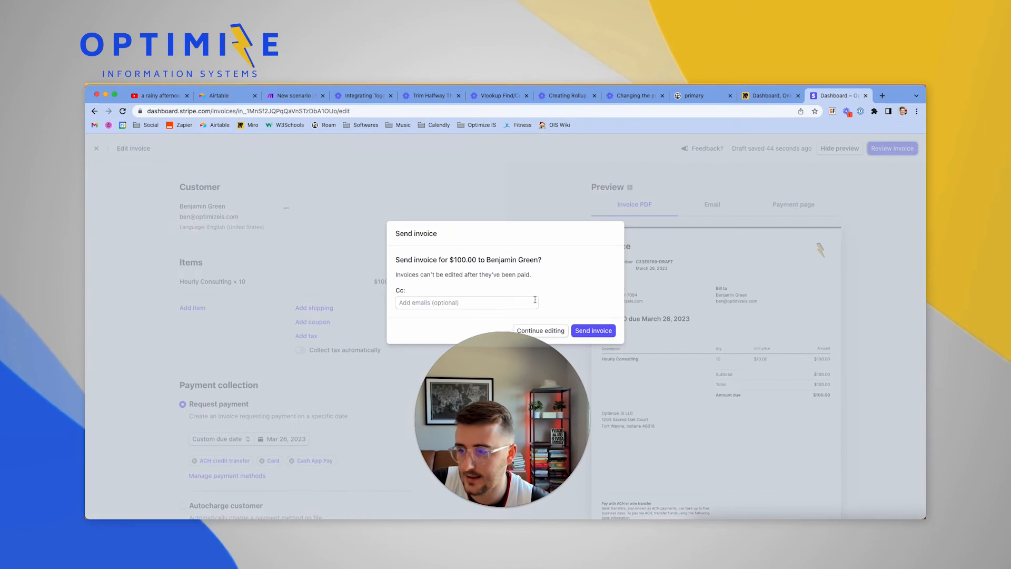
click(609, 331)
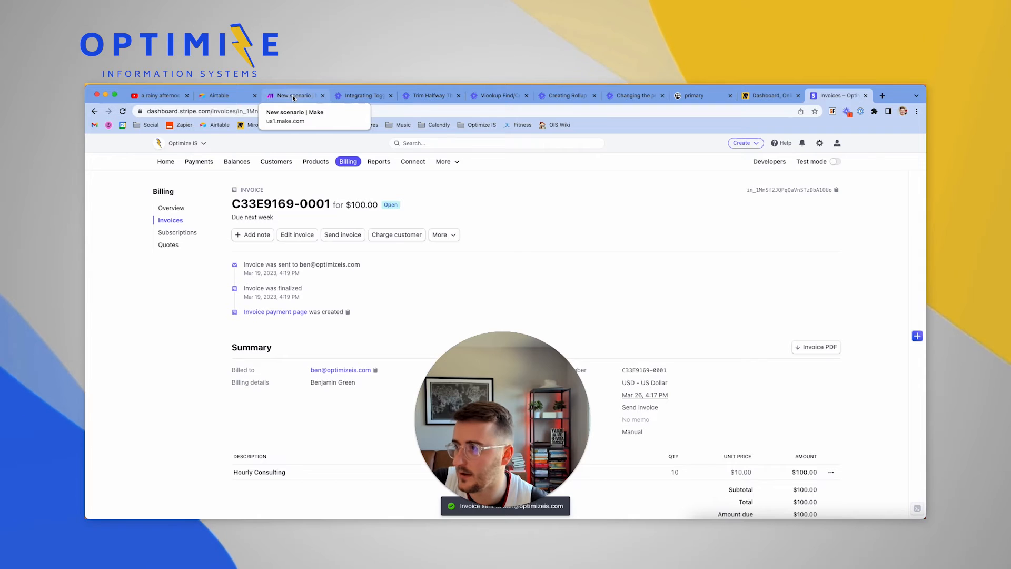
click(293, 94)
Inspect the data bundle the Stripe Watch Events trigger received
click(298, 260)
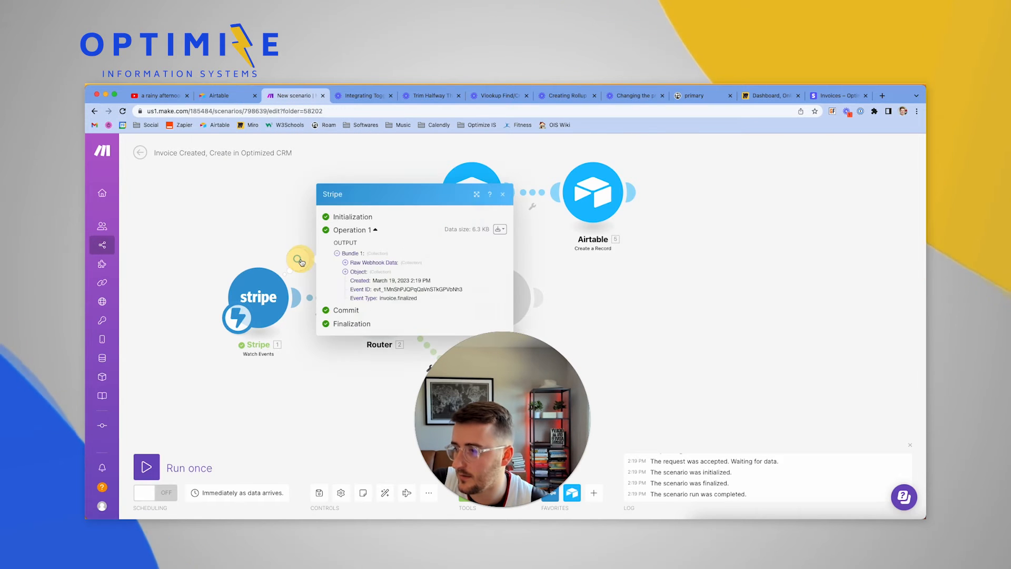
drag(479, 367, 719, 365)
click(380, 297)
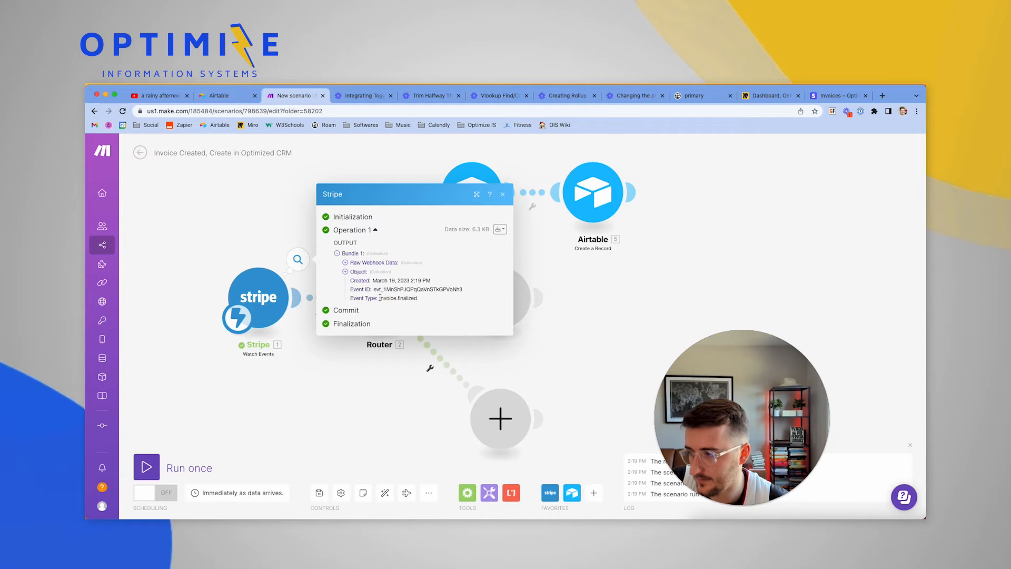
click(630, 315)
Add an invoice.finalized filter to the second route: Raw Webhook Data type equals invoice.finalized
click(440, 313)
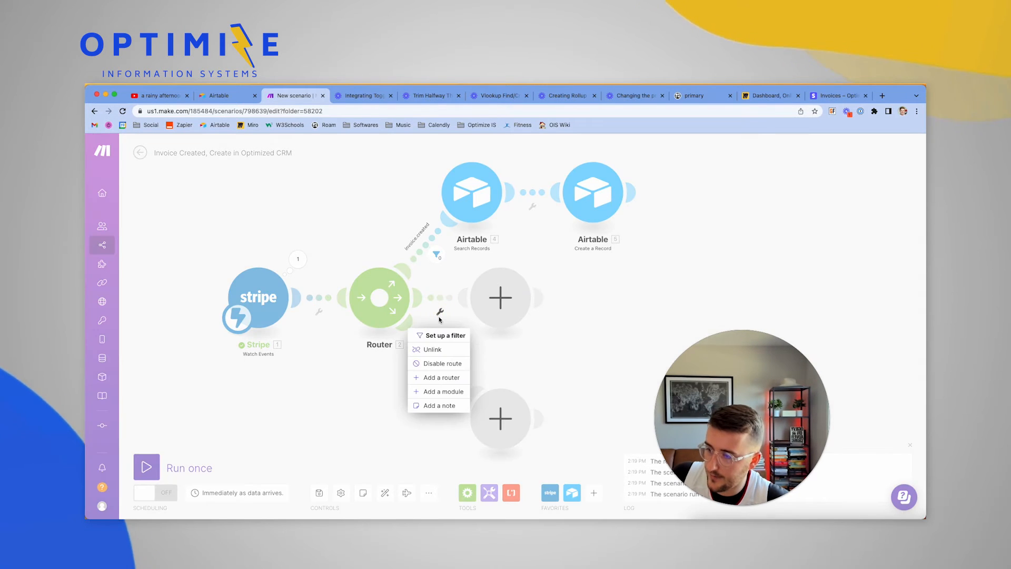
click(445, 329)
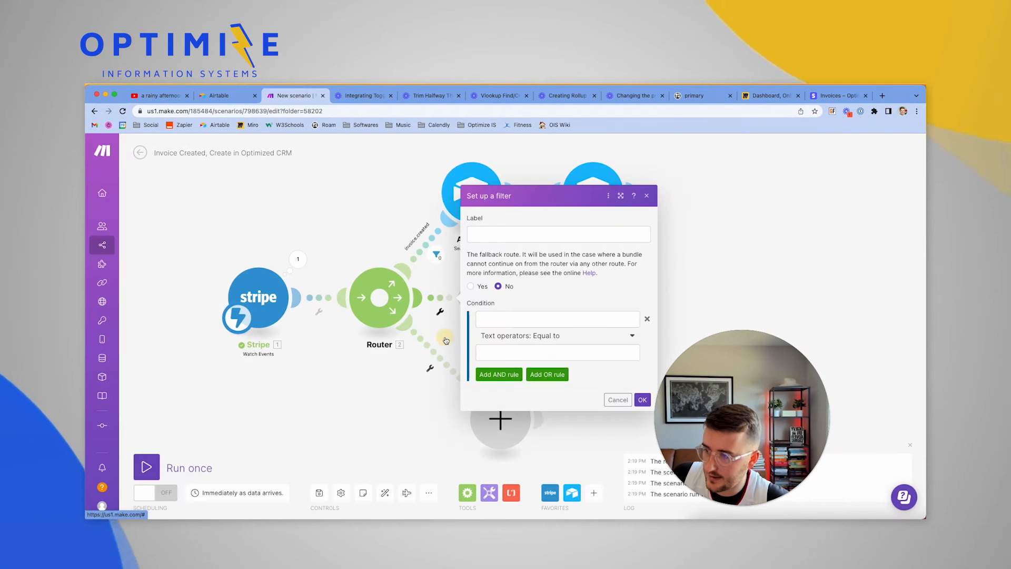
click(499, 236)
text(invoice.finalized)
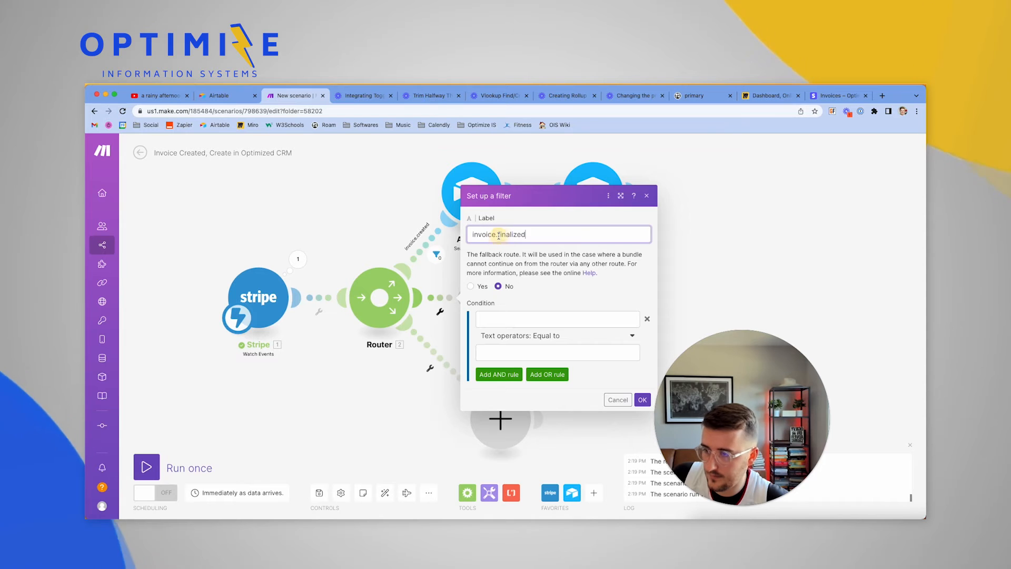
click(524, 318)
click(532, 358)
text(invoice.finalized)
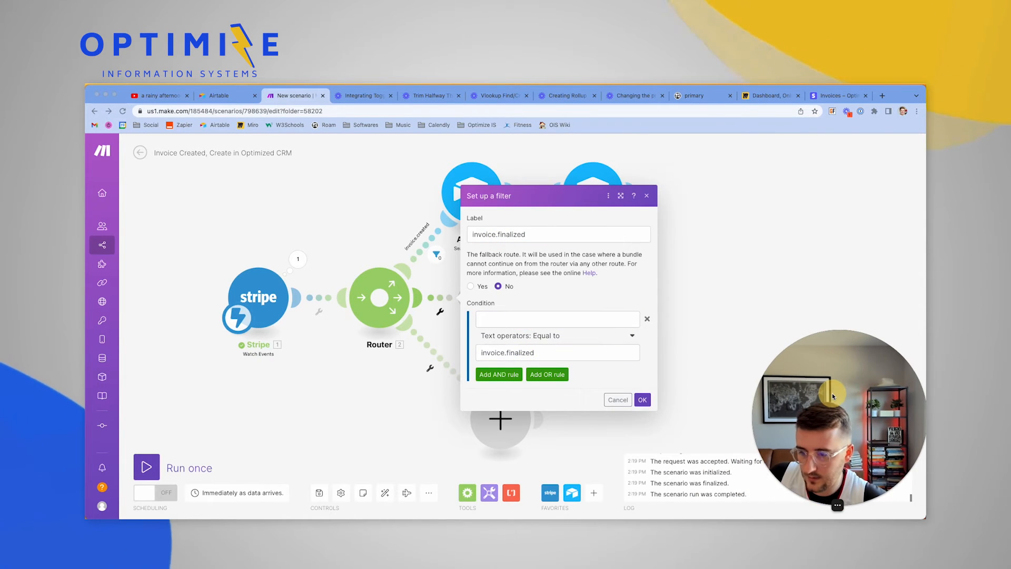
click(575, 323)
scroll(707, 400, down, 10)
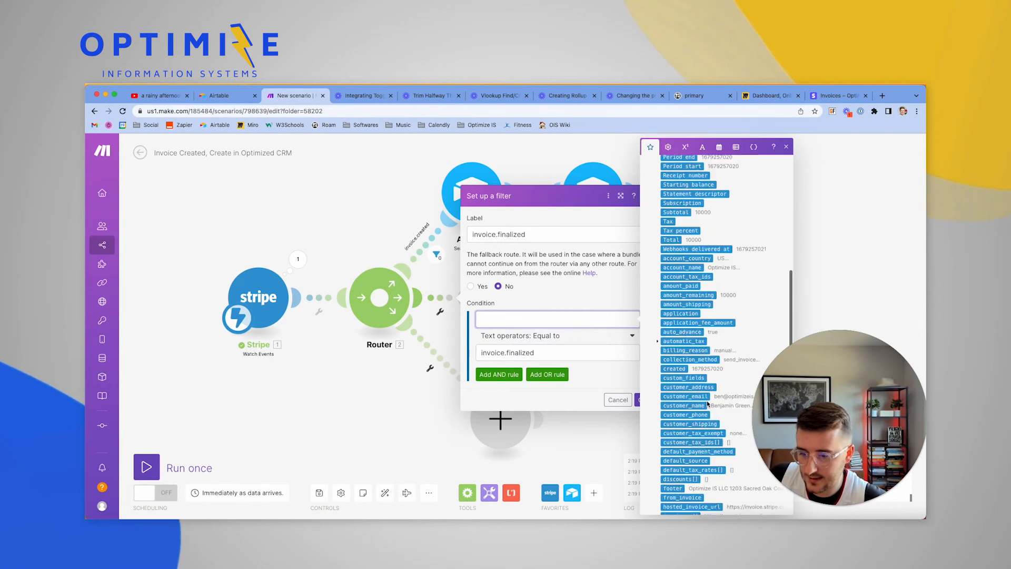
scroll(707, 400, down, 3)
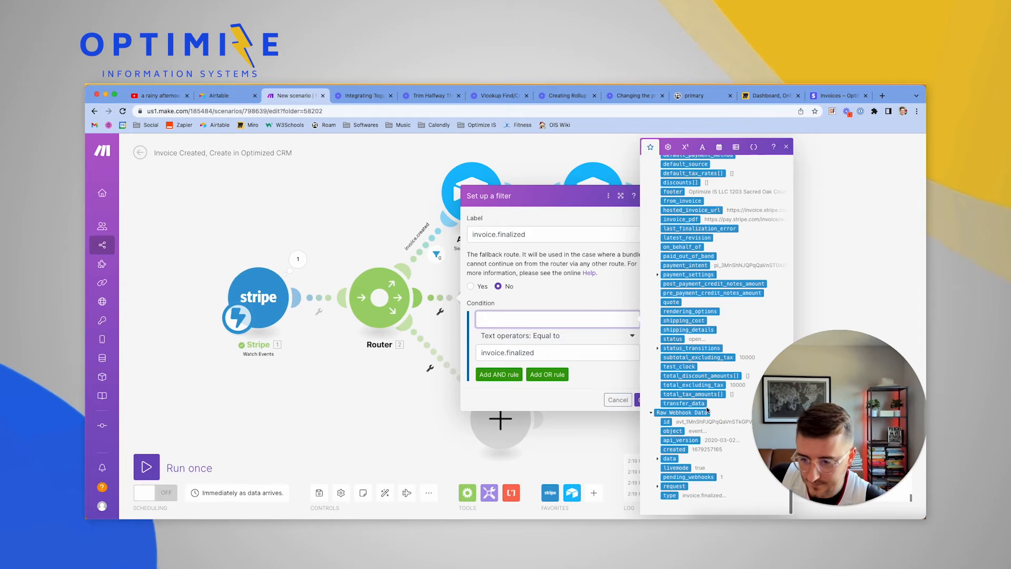
click(669, 495)
click(637, 399)
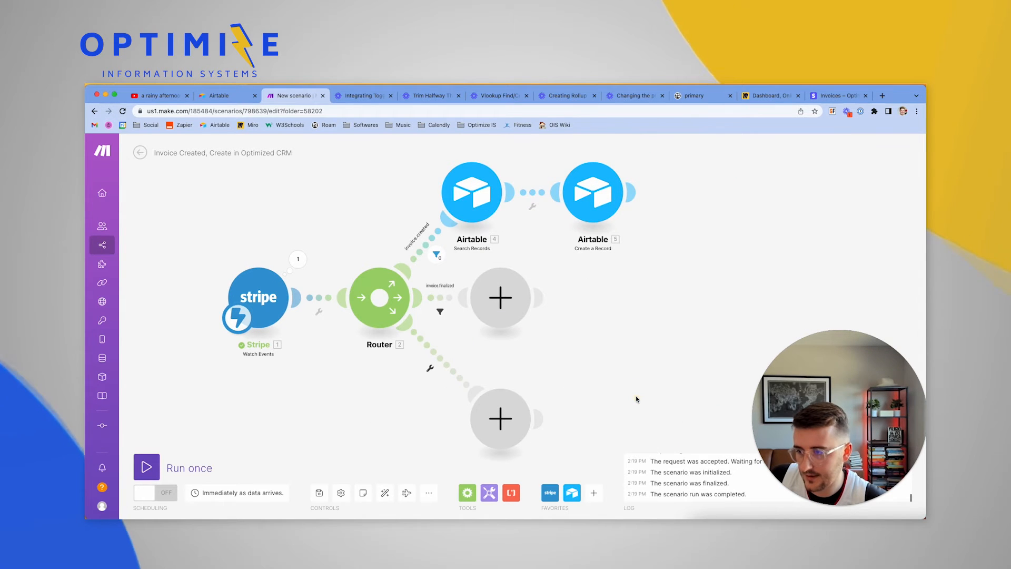
Add an Airtable Search Records module on the route using base Optimized, table Invoices
click(529, 305)
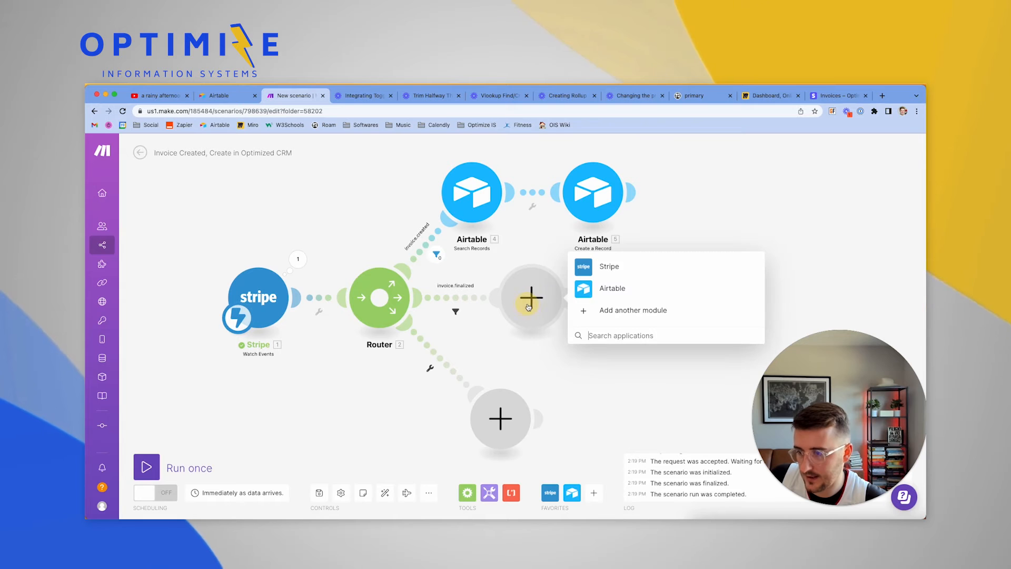
click(612, 289)
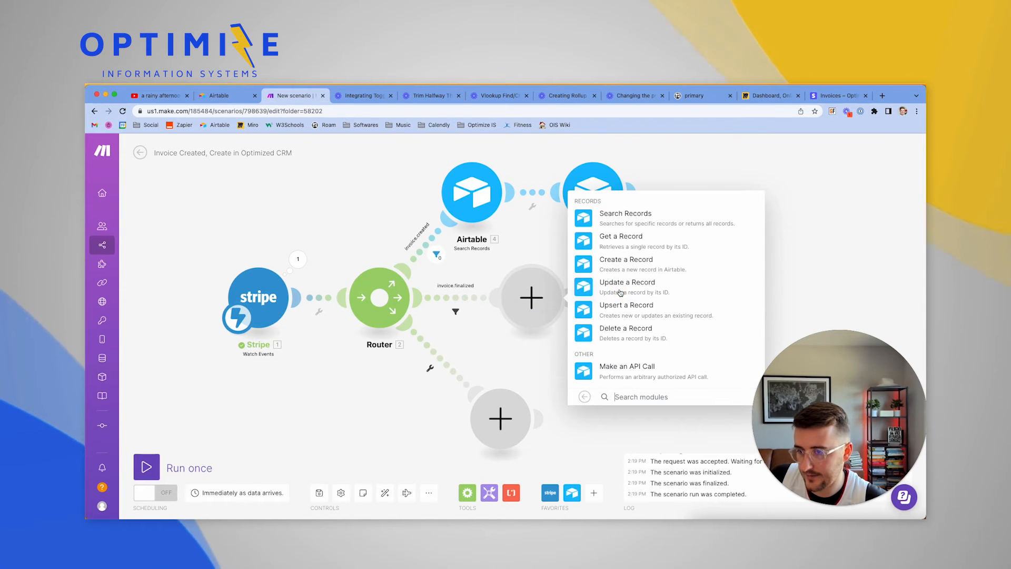
click(605, 217)
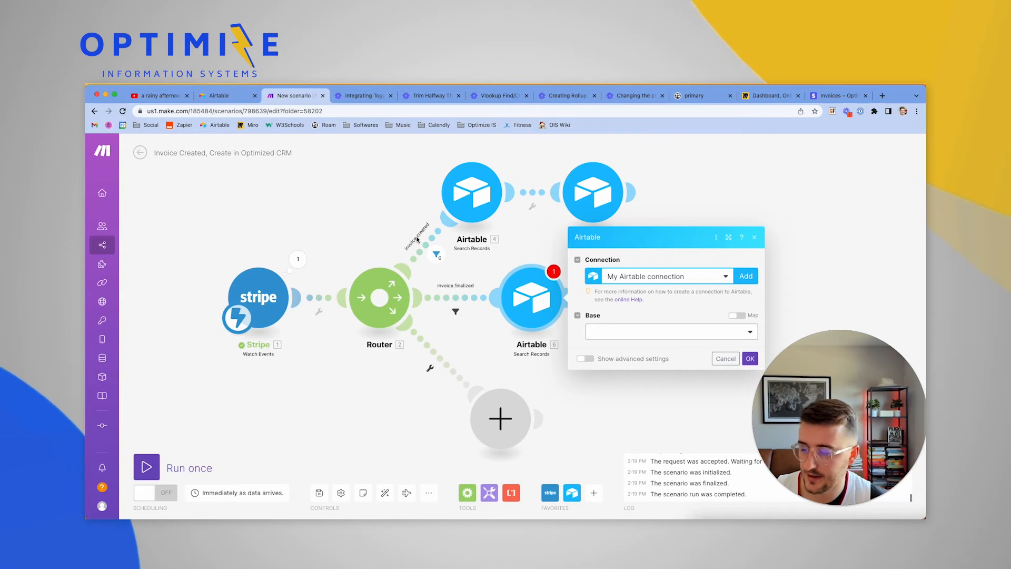
click(634, 331)
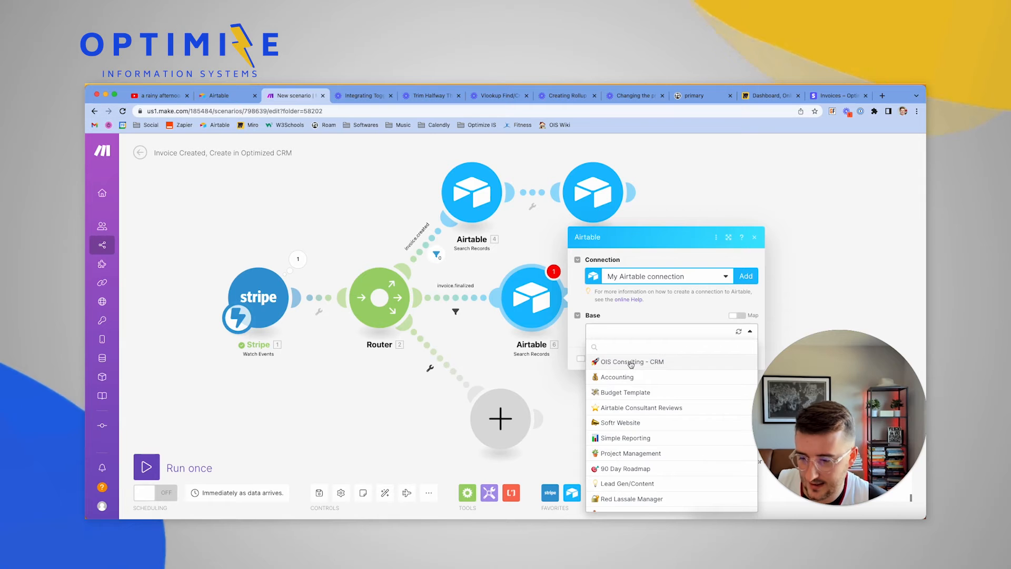
text(opt)
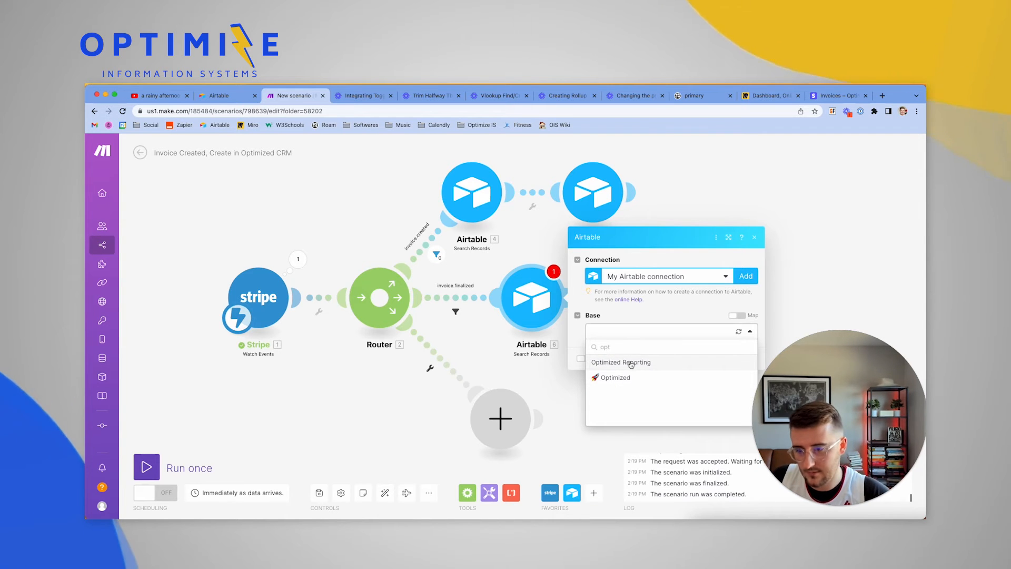
click(628, 378)
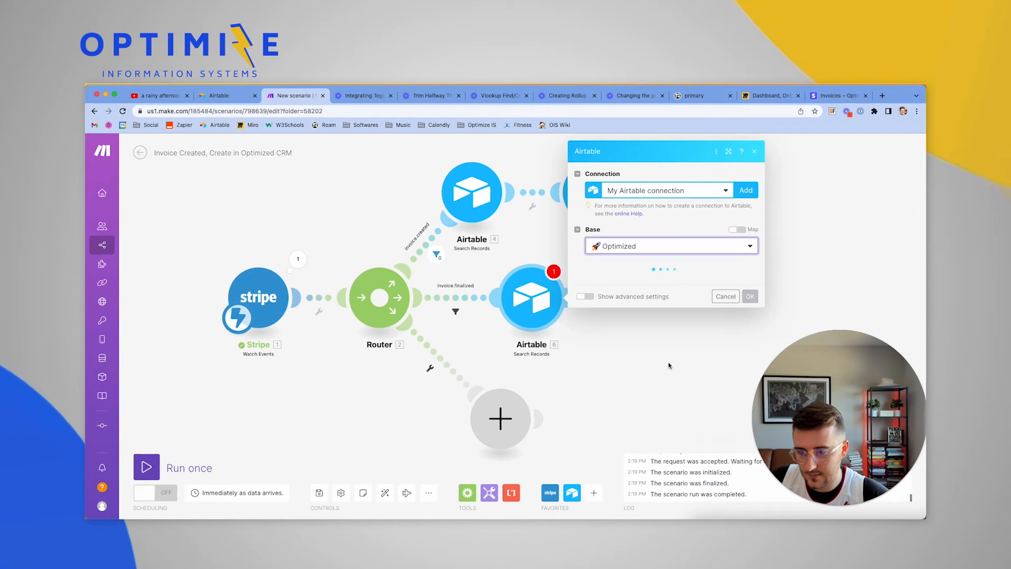
click(631, 289)
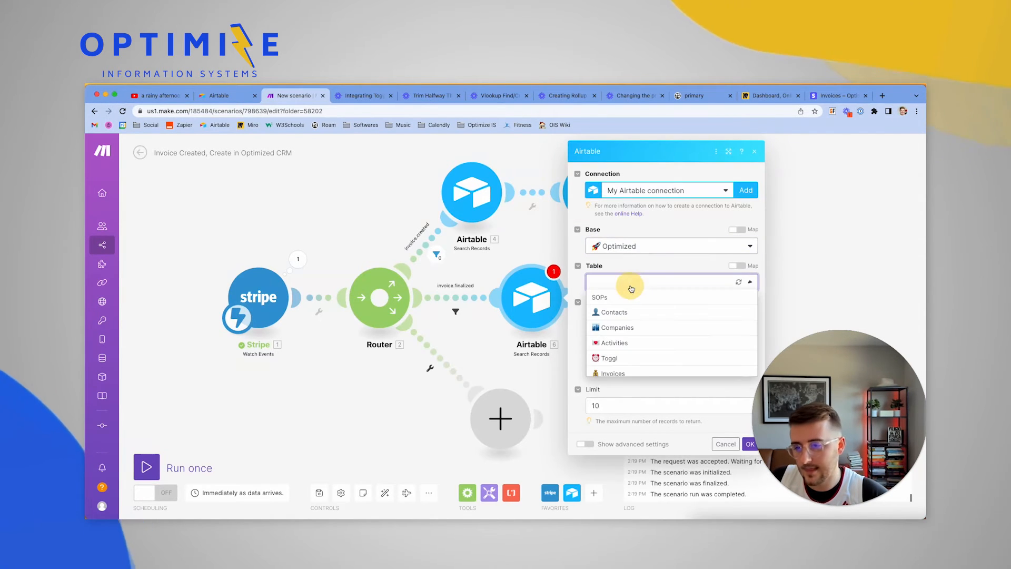
click(630, 354)
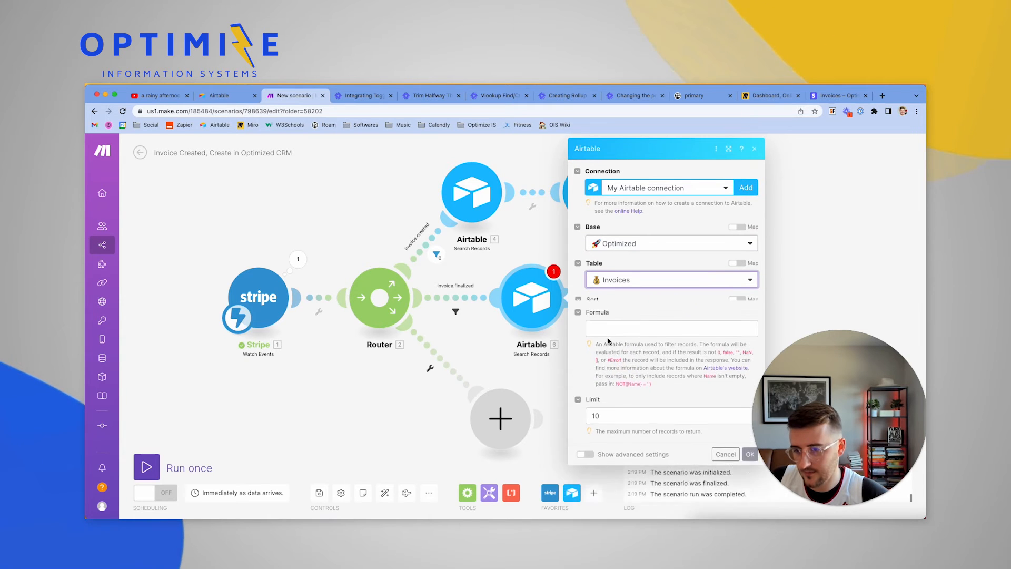
Return DEV | Record ID and Stripe Invoice ID, with formula {Stripe Invoice ID}= the Stripe invoice Id
scroll(608, 342, down, 1)
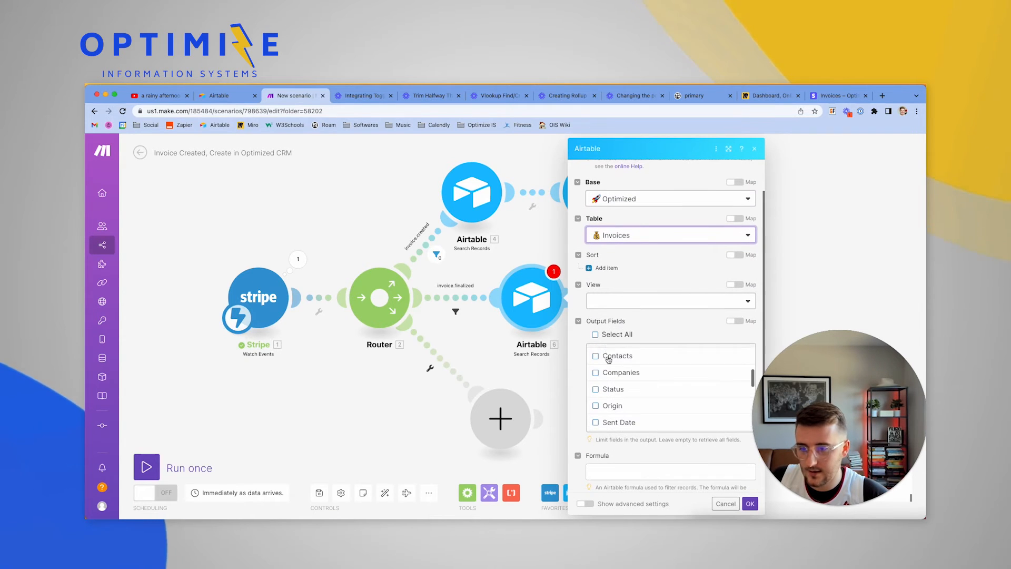
scroll(591, 349, down, 2)
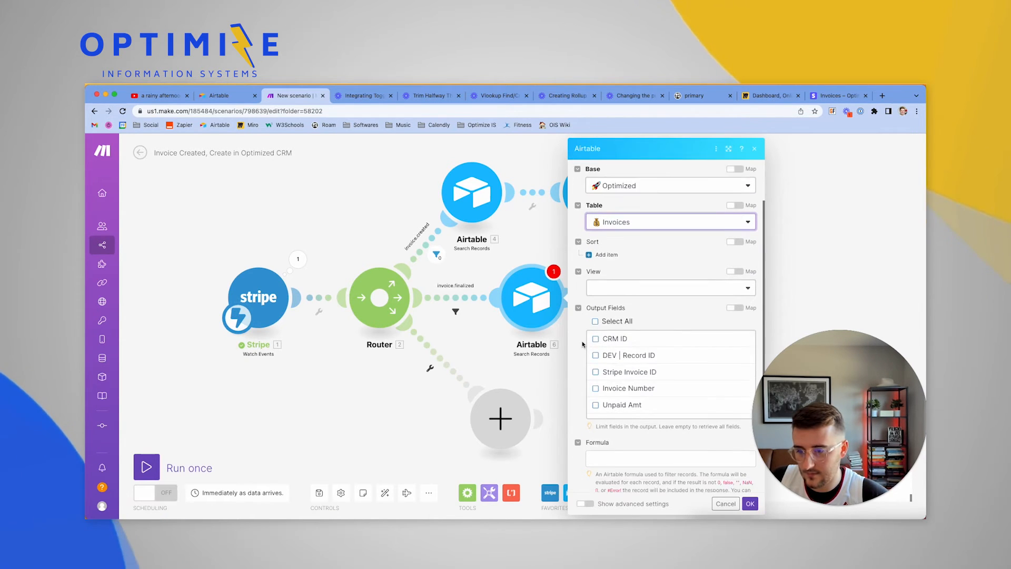
scroll(610, 350, down, 3)
scroll(612, 350, up, 3)
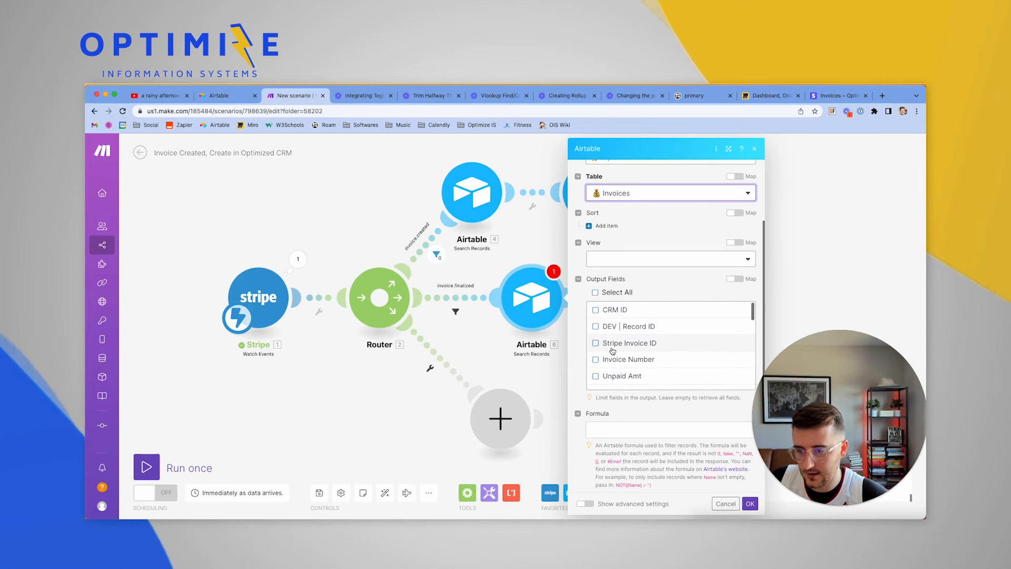
click(595, 325)
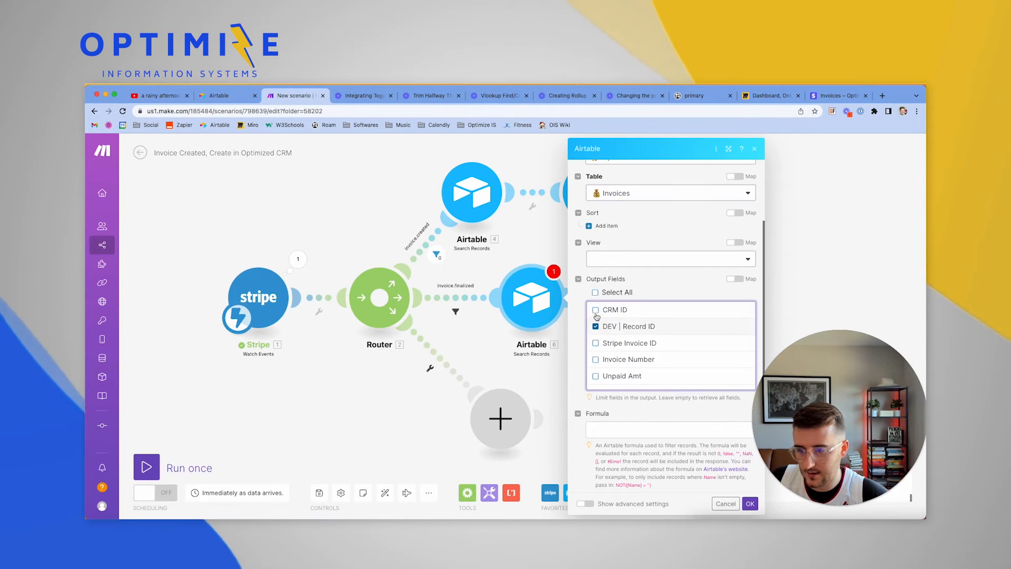
click(597, 425)
scroll(598, 424, down, 2)
drag(886, 424, 269, 438)
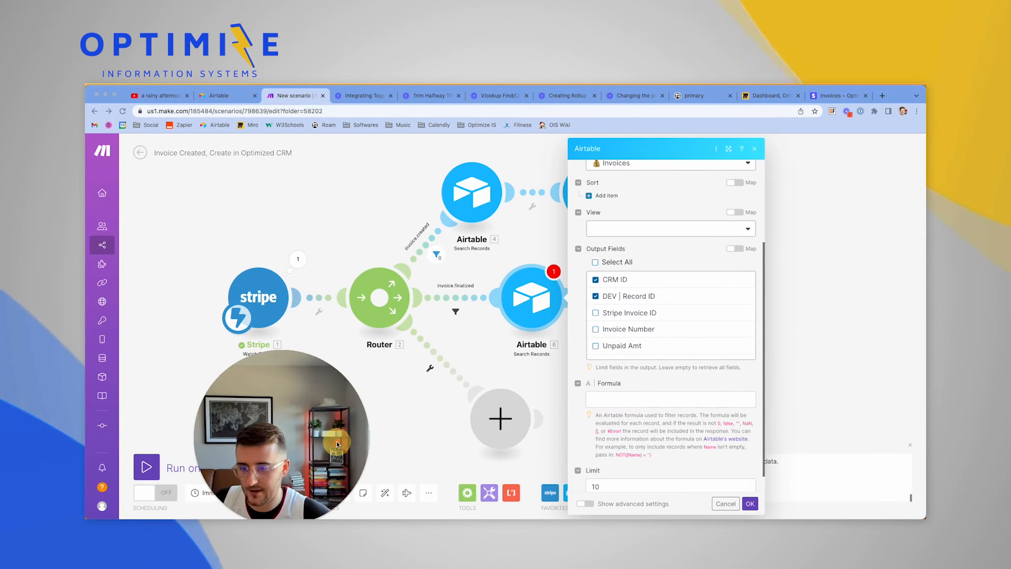
click(624, 399)
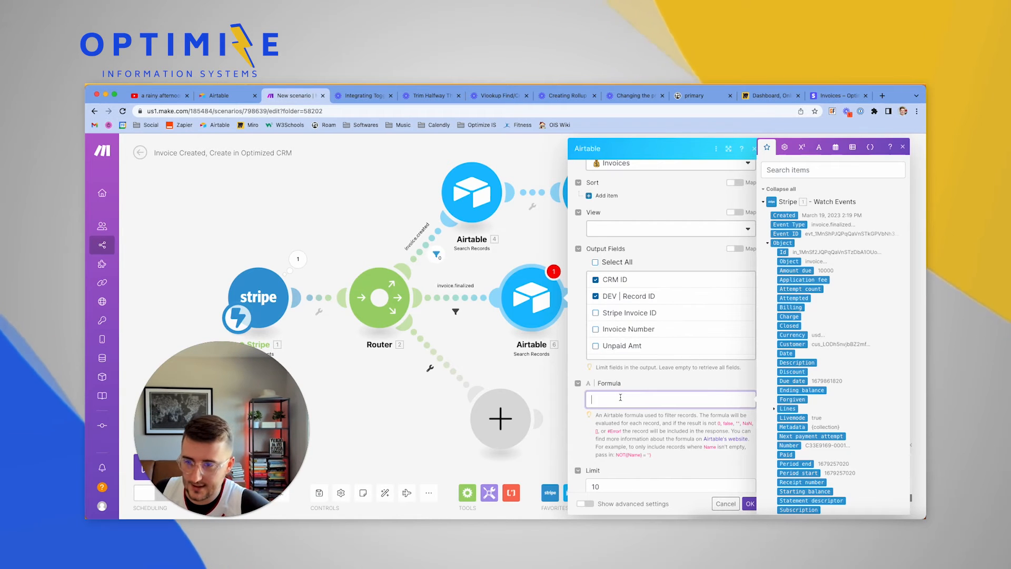
click(595, 313)
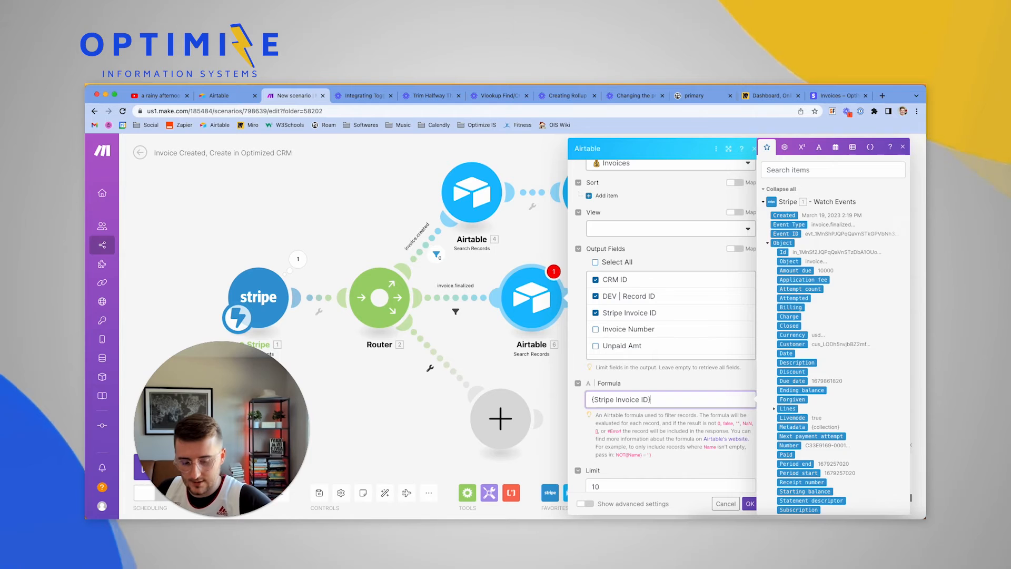
text(=)
scroll(887, 412, down, 2)
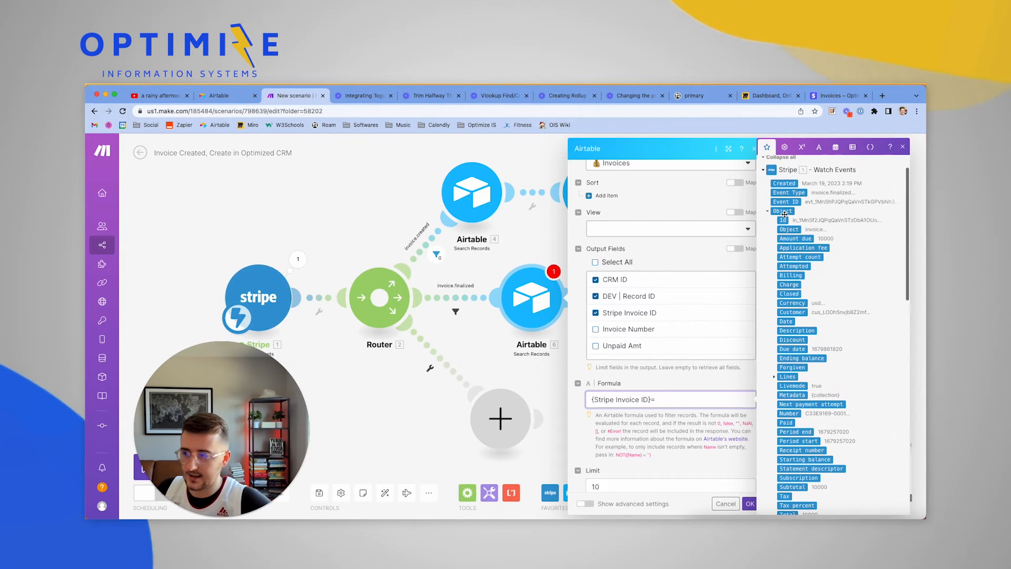
click(783, 221)
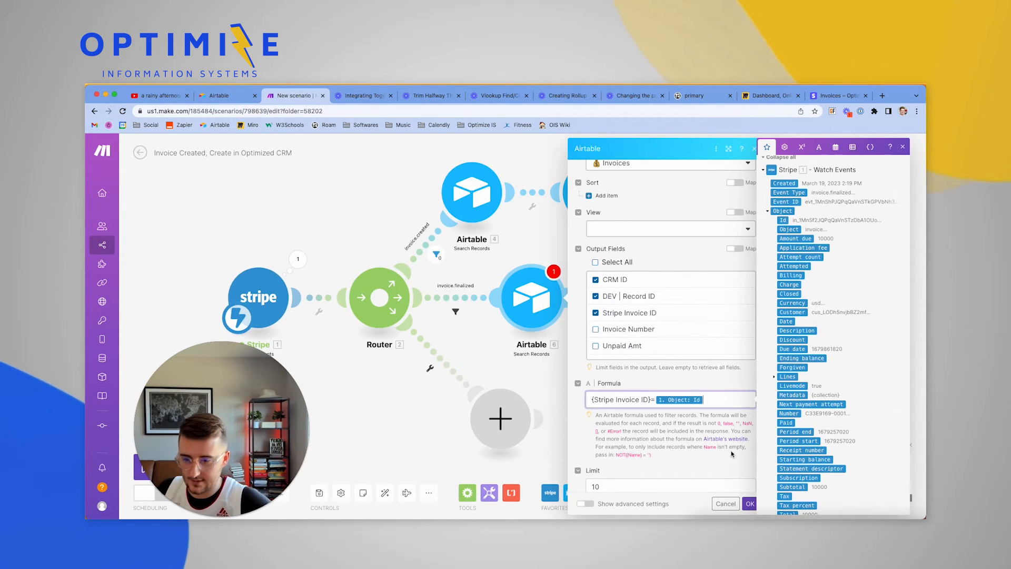
scroll(726, 456, down, 1)
click(748, 503)
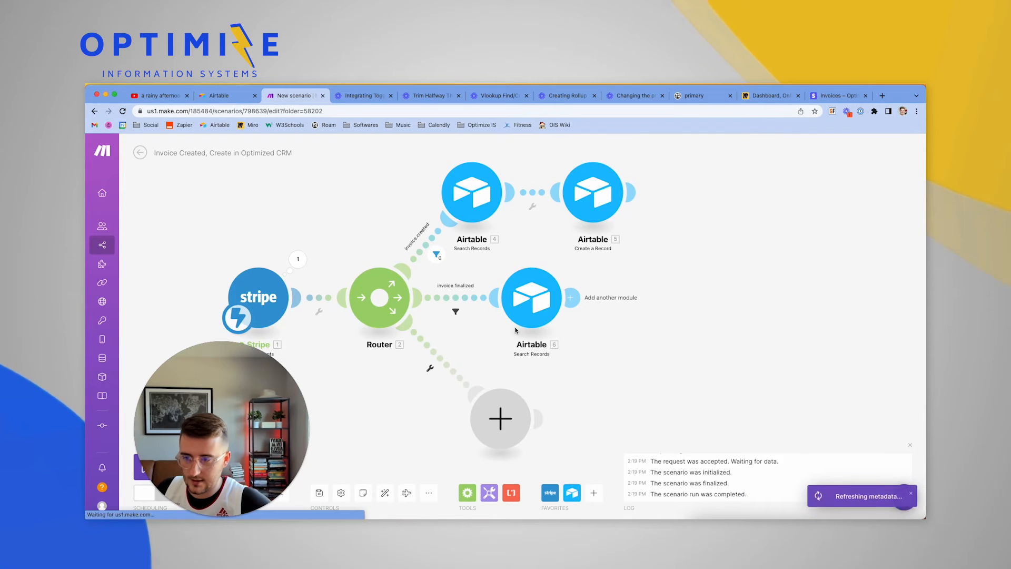
right_click(533, 302)
Test-run only the Airtable search module with the invoice id copied from the Stripe output
click(561, 323)
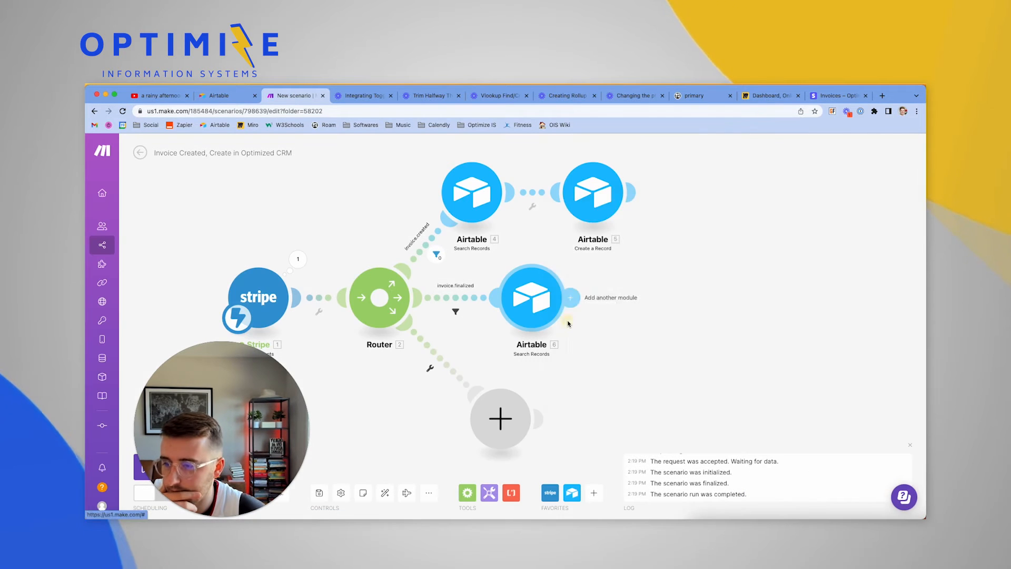
click(628, 351)
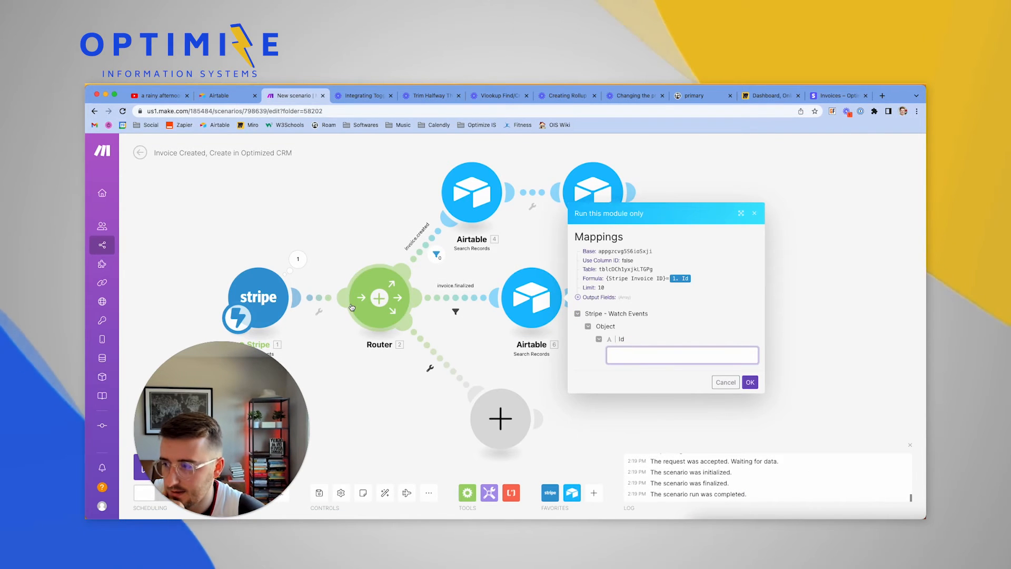
click(298, 259)
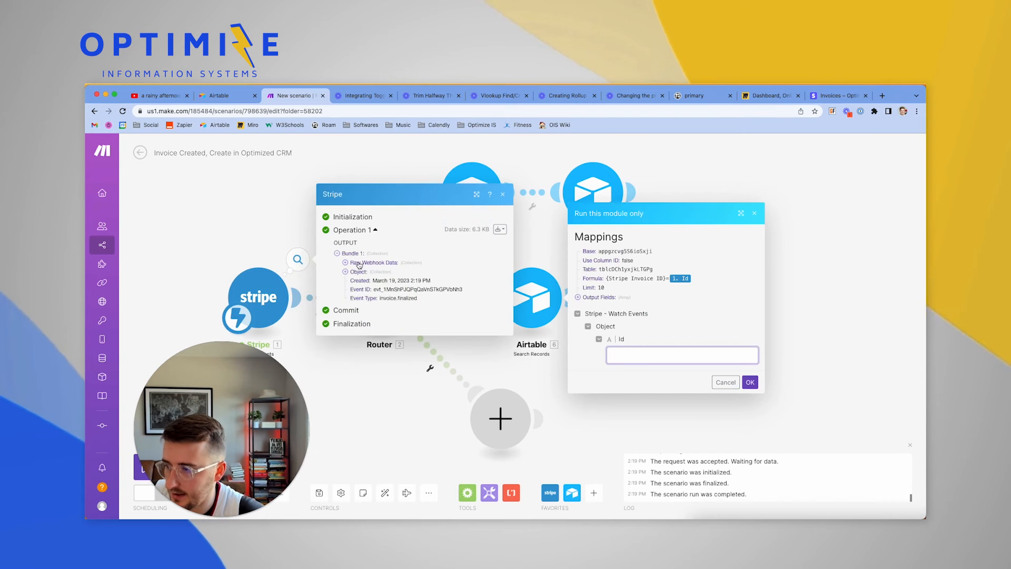
click(345, 272)
drag(369, 235, 463, 235)
key(super+c)
click(651, 357)
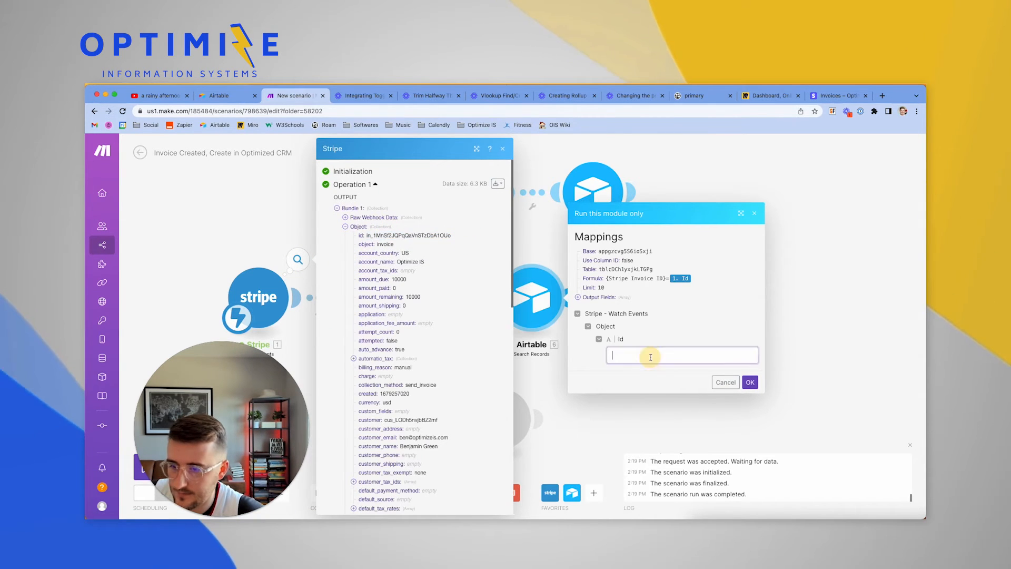
key(super+v)
key(Return)
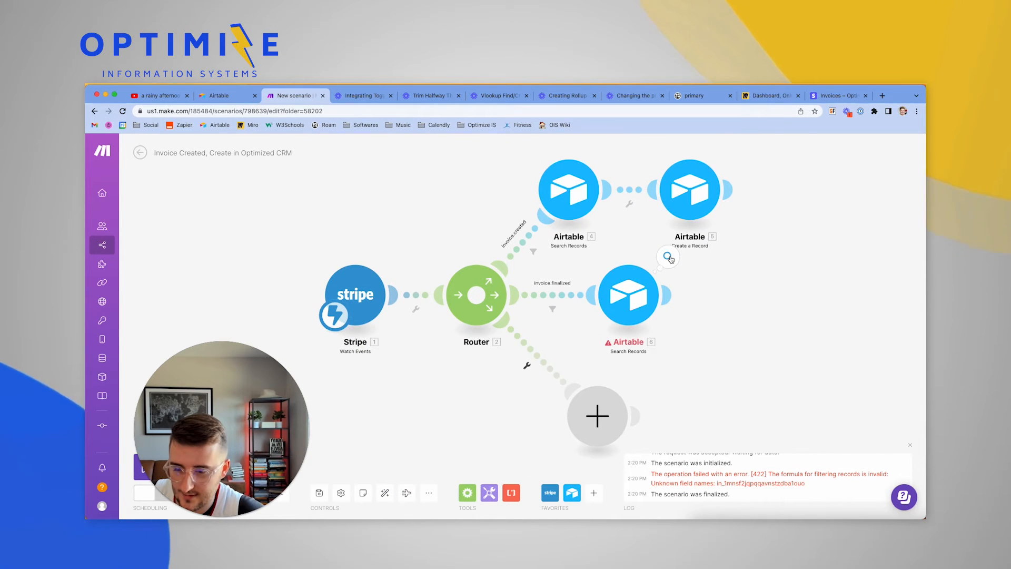
Wrap the mapped Stripe invoice Id in quotes in the search formula and save
click(637, 306)
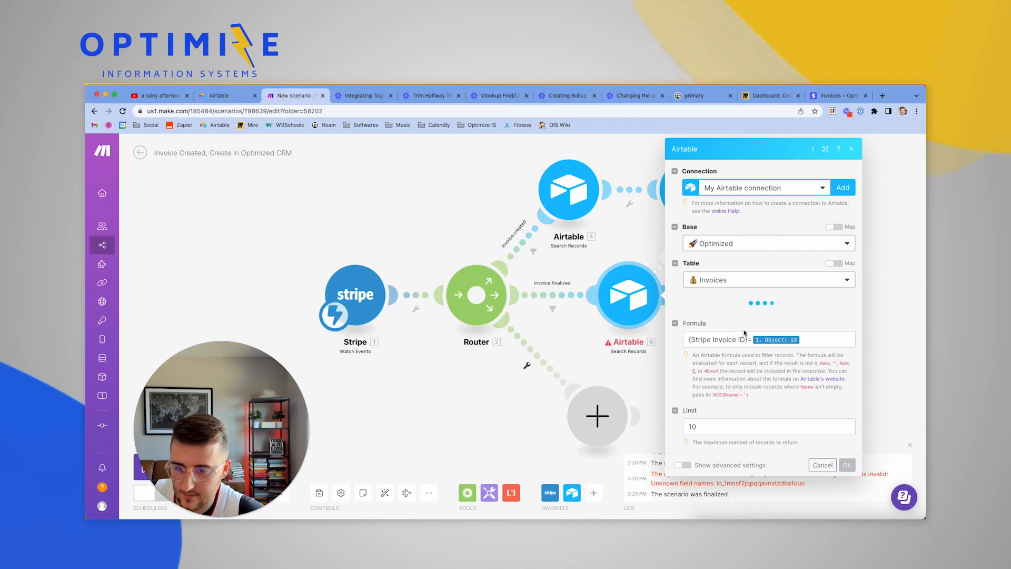
scroll(716, 358, down, 6)
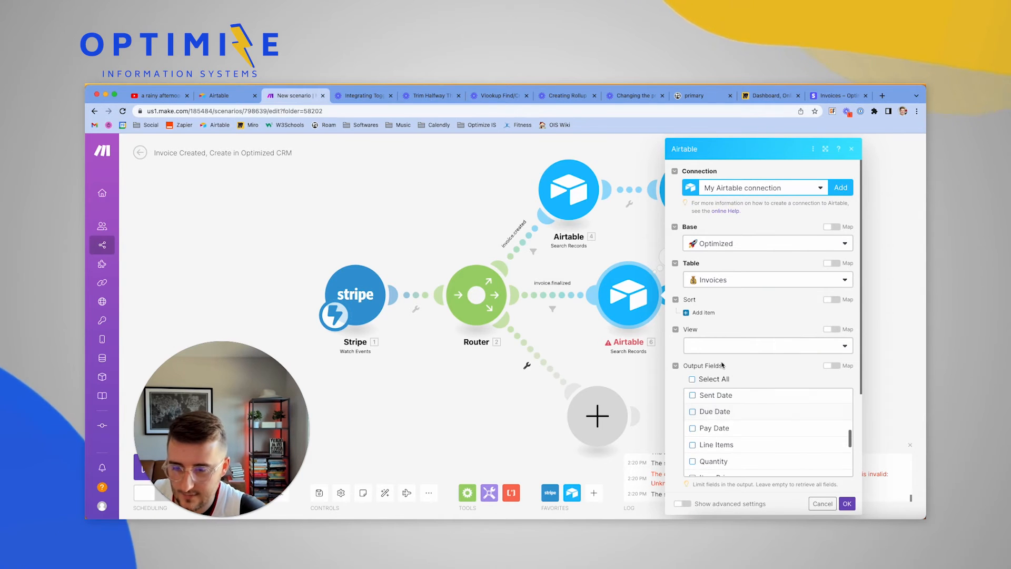
scroll(717, 362, down, 2)
click(821, 379)
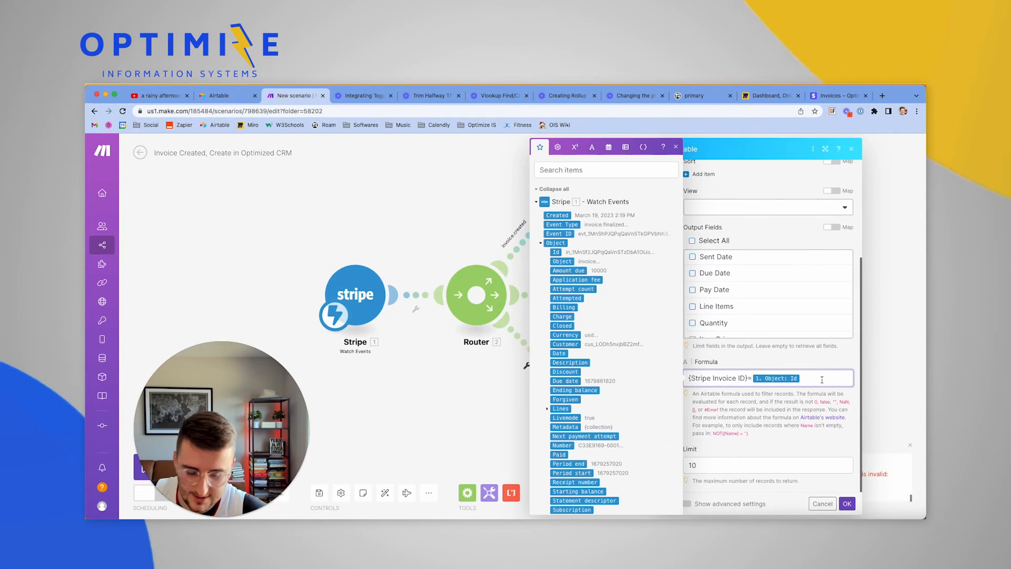
key(Left)
text(")
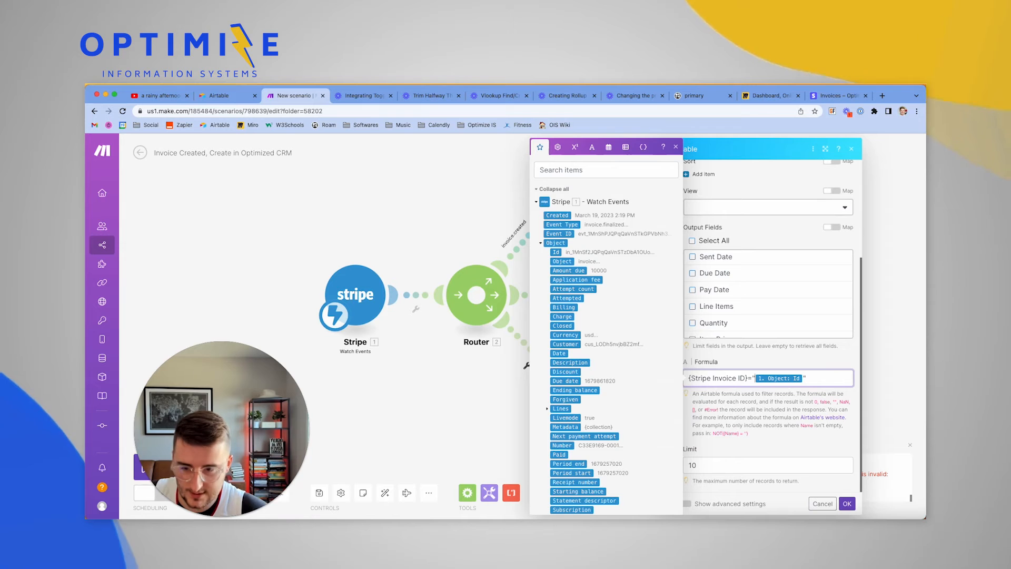
click(847, 502)
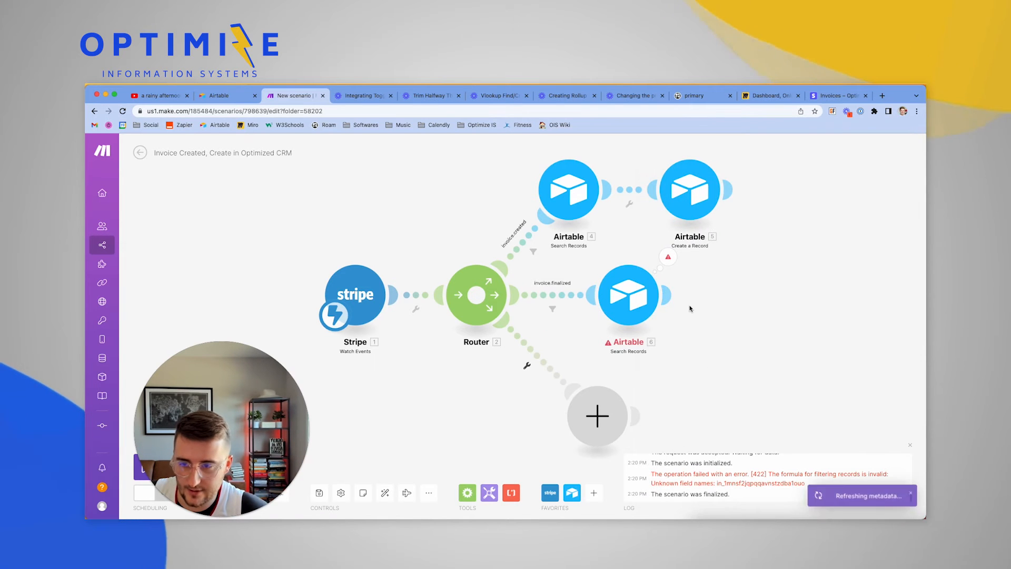
Rerun only the Airtable search with the pasted invoice id, confirm 0 bundles, then view the Stripe invoice
right_click(648, 296)
click(661, 311)
click(727, 356)
text(in_1mnsf2jqpqqavnstzdba1ouo)
click(846, 384)
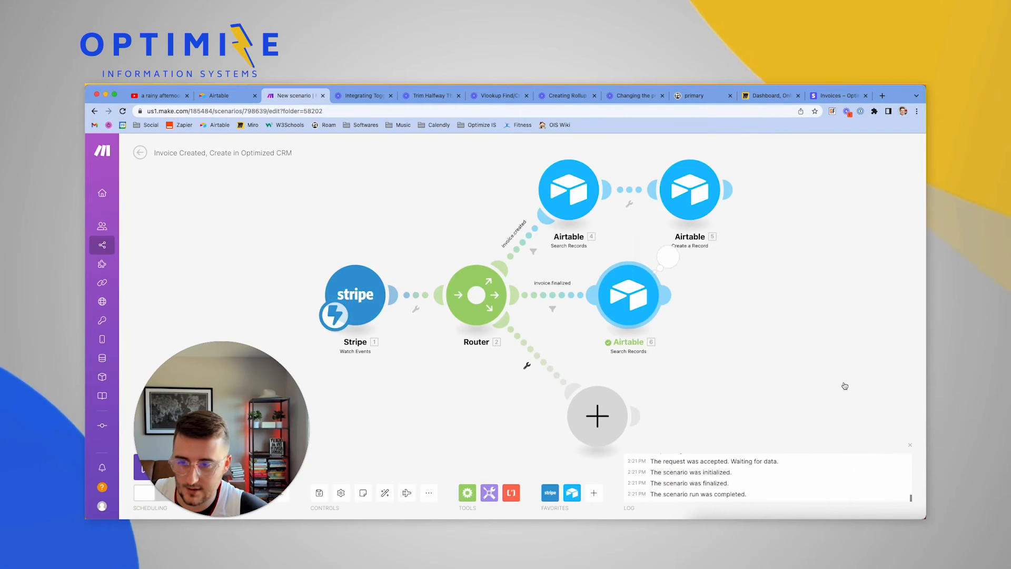
click(668, 257)
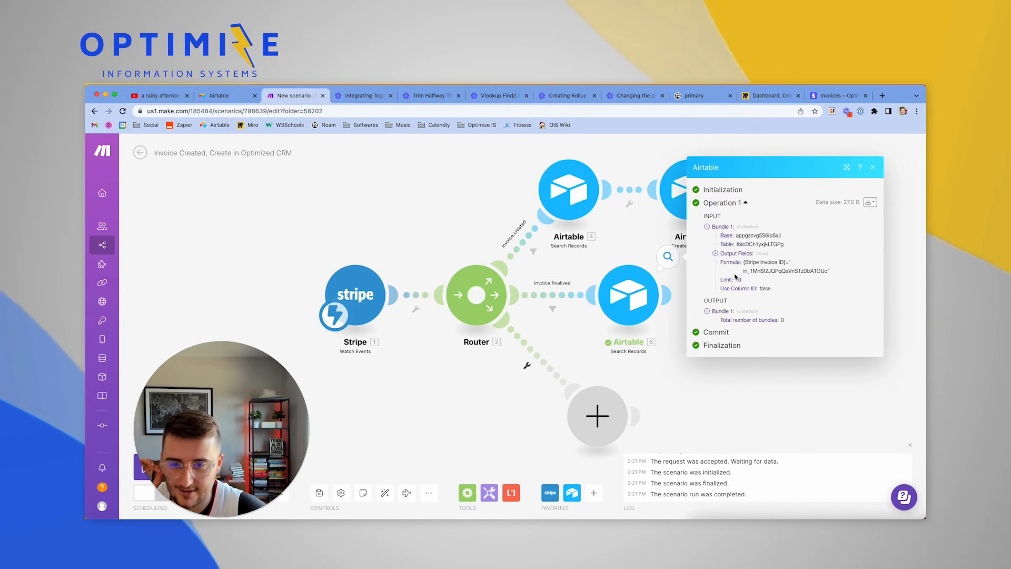
click(824, 96)
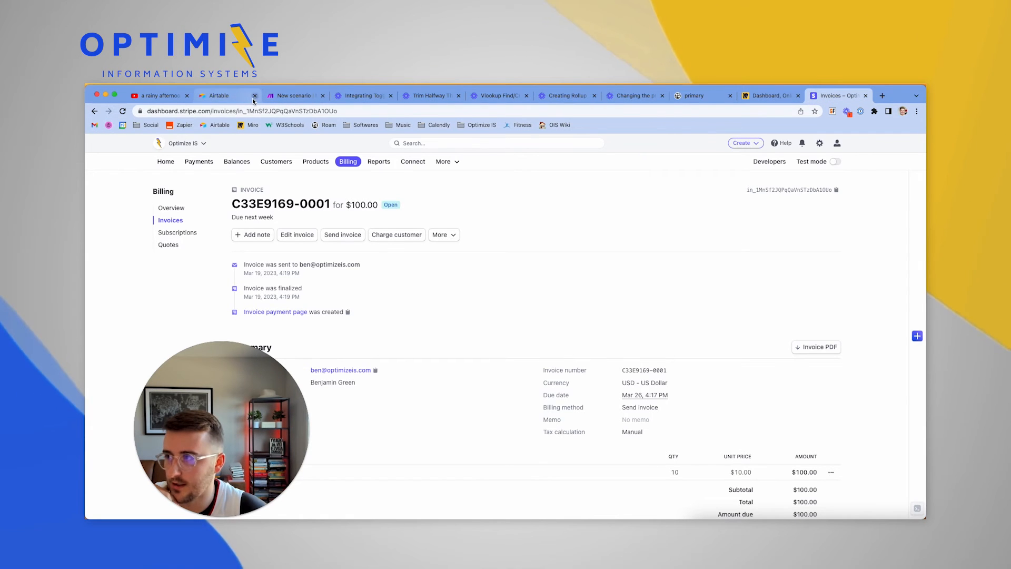
Open the third draft invoice record in Airtable to check its Stripe Invoice ID
click(916, 518)
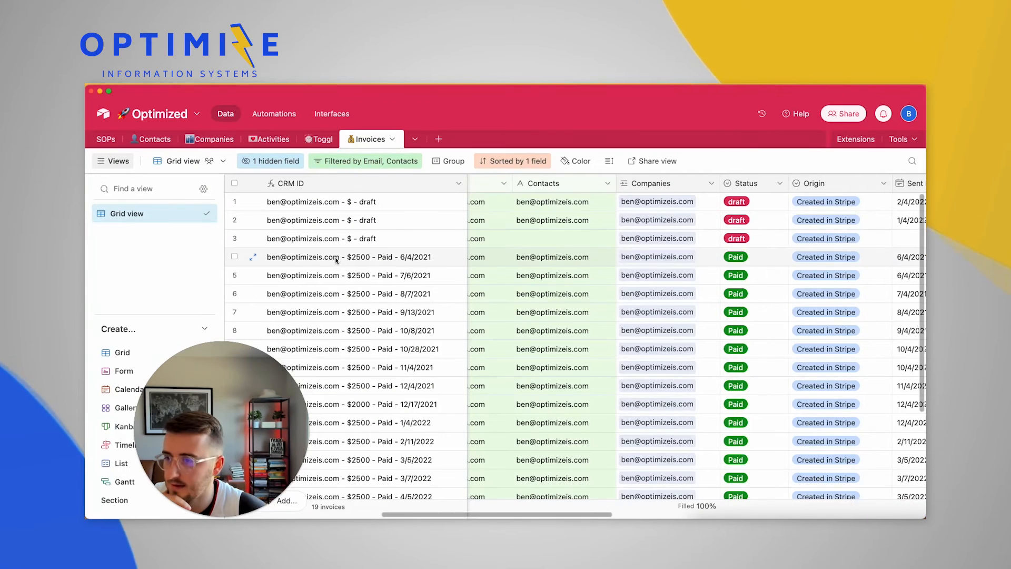
scroll(337, 257, left, 10)
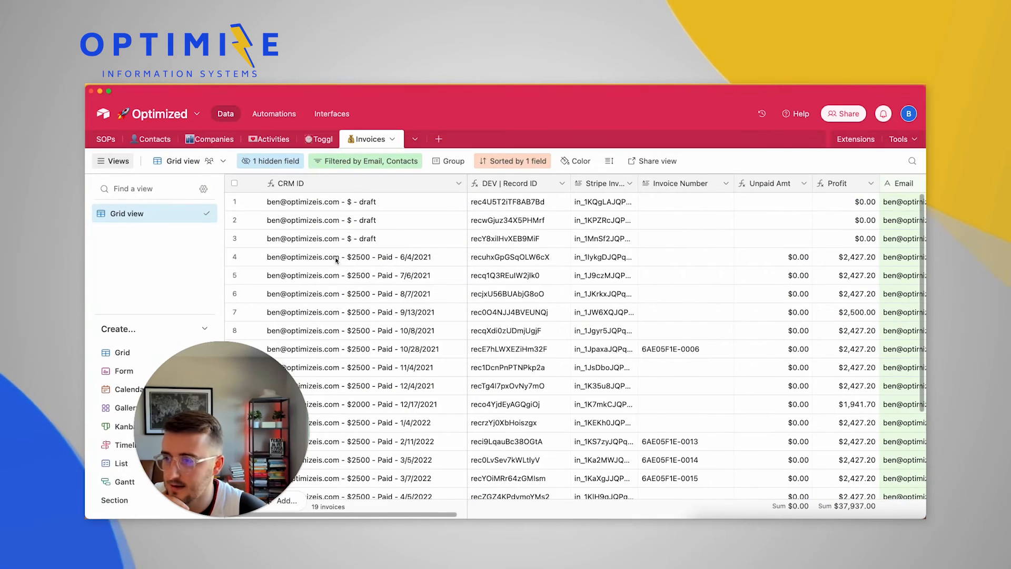
click(594, 242)
key(space)
Paste the Stripe invoice ID as a comment on the record, then return to Stripe invoice C33E9169-0001
click(728, 488)
key(super+v)
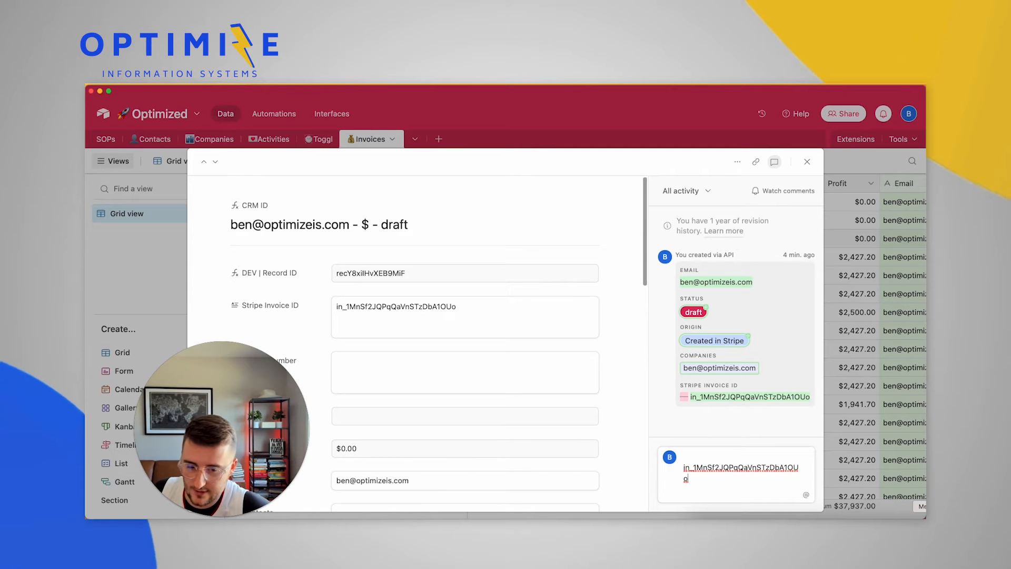
click(874, 518)
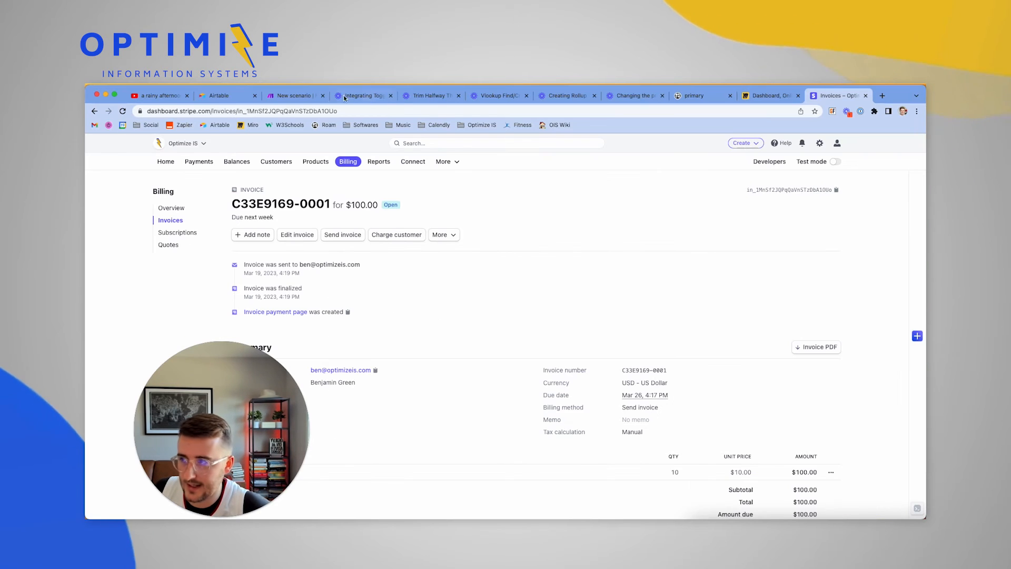
Run Airtable module 6 alone with the pasted Stripe invoice ID, stray space removed, as Id
click(282, 99)
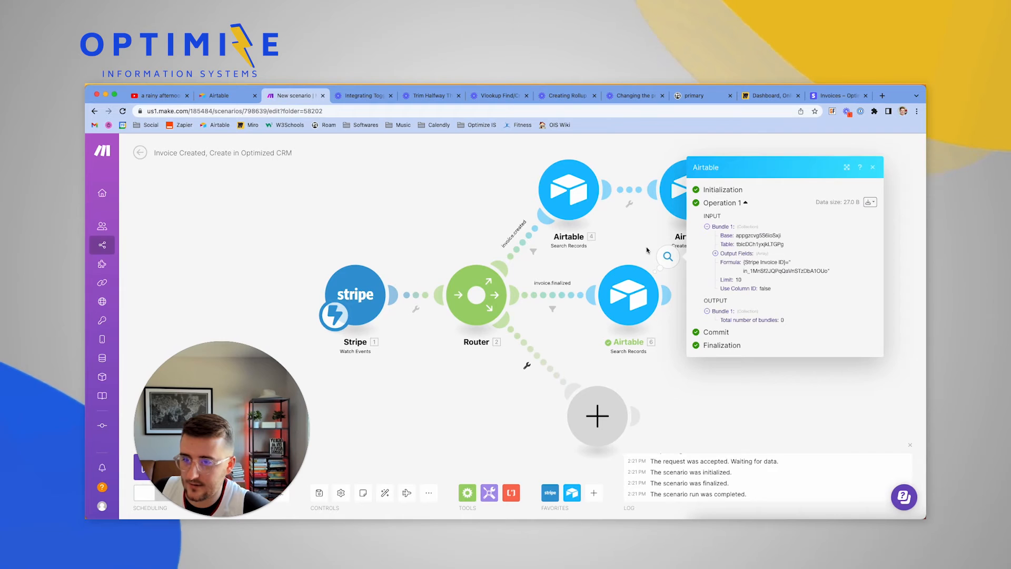
click(648, 261)
right_click(629, 305)
click(656, 325)
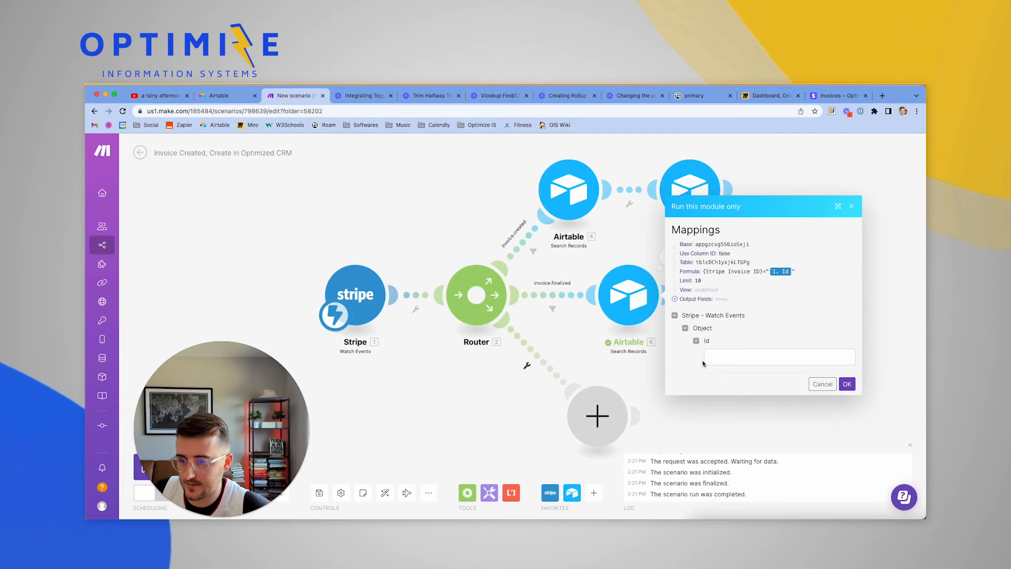
click(727, 359)
text(in_1MnSf2JQPqQaVnSTzDbA1OUo)
key(BackSpace)
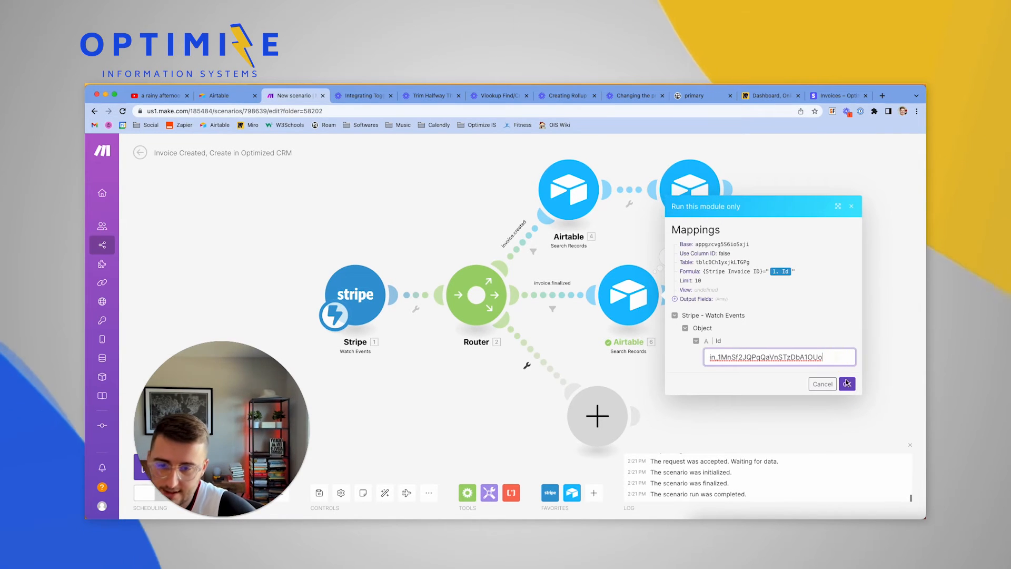
click(851, 388)
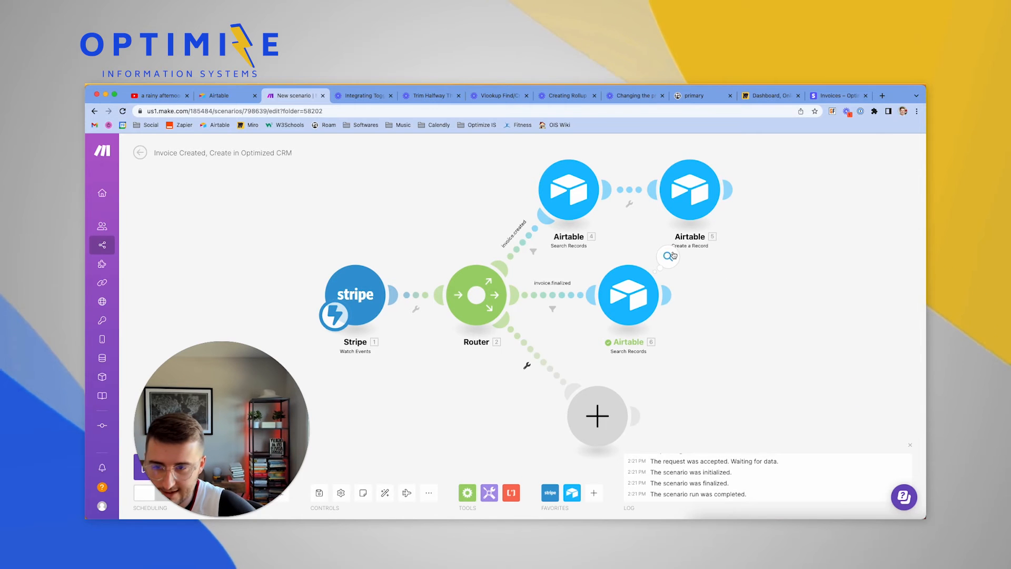
Inspect module 6's output, which now returns one matching draft invoice record
click(668, 256)
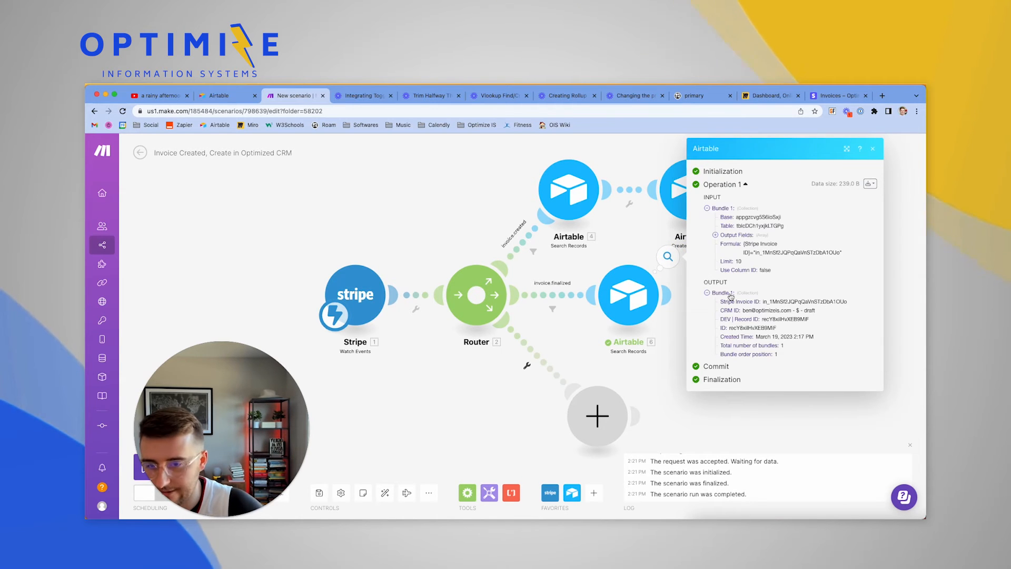
drag(789, 345, 722, 305)
click(662, 365)
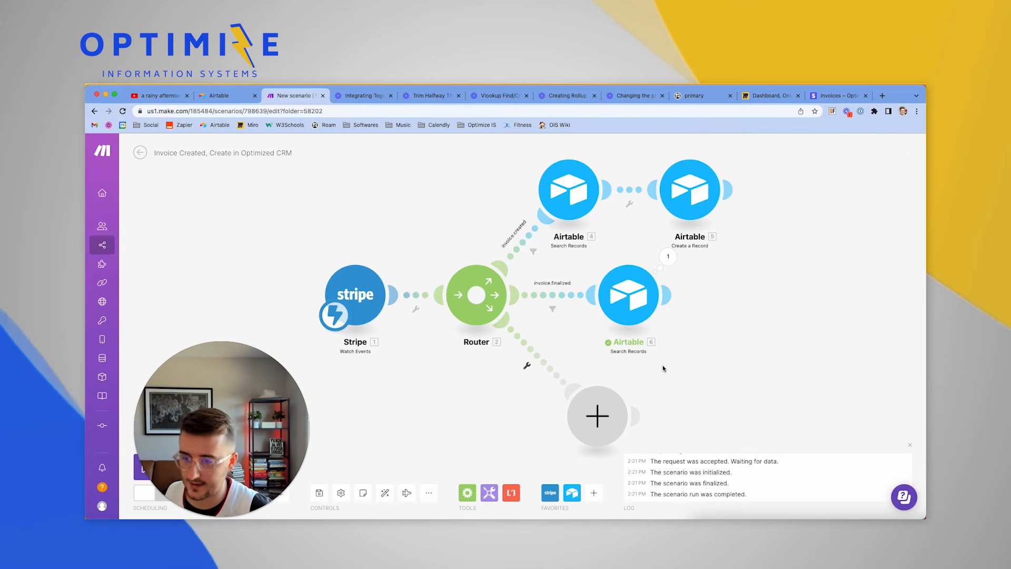
mouse_move(667, 298)
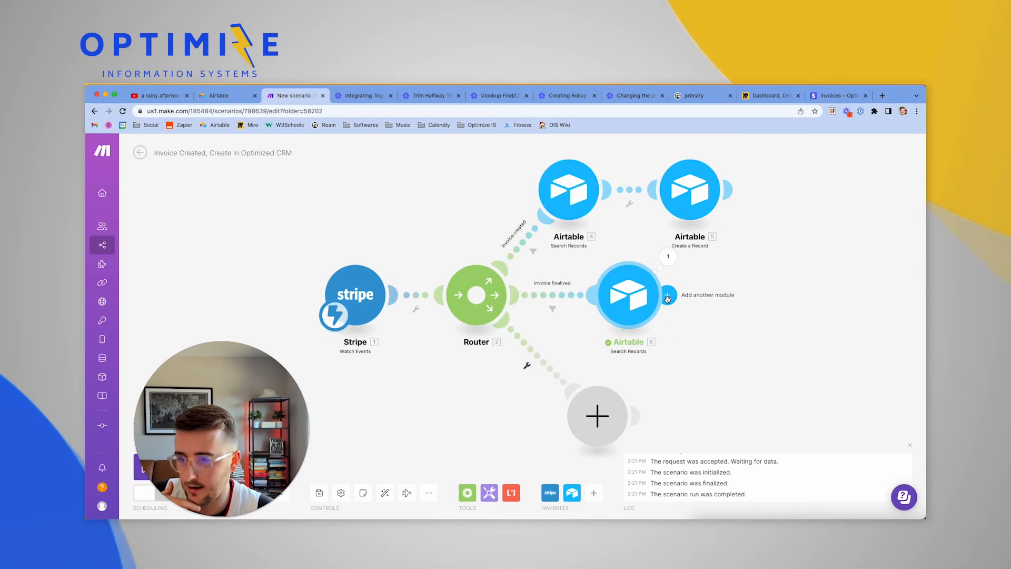
Add an Airtable Update a Record module after module 6, with base Optimized and table Invoices
click(667, 299)
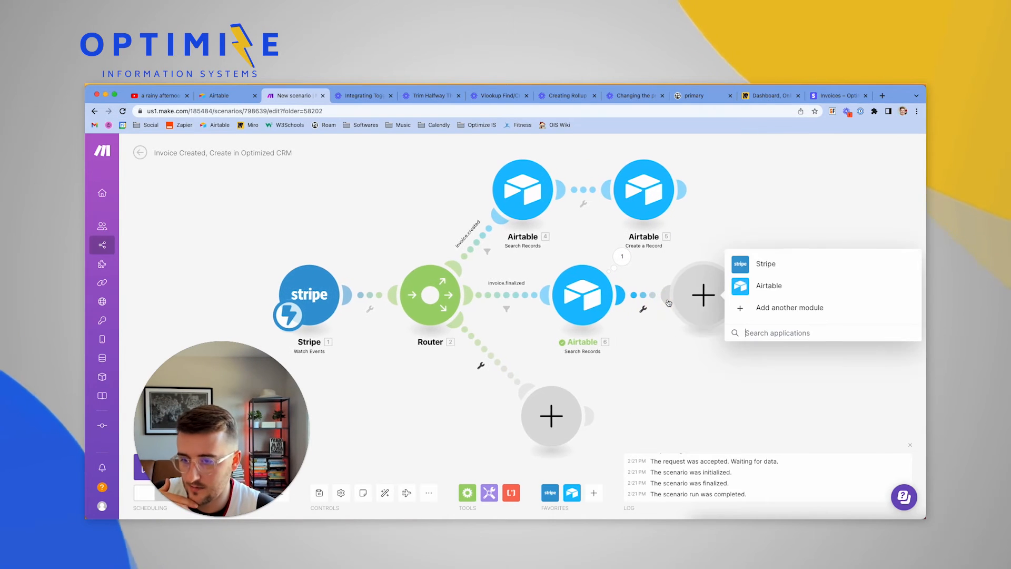
click(781, 293)
click(756, 285)
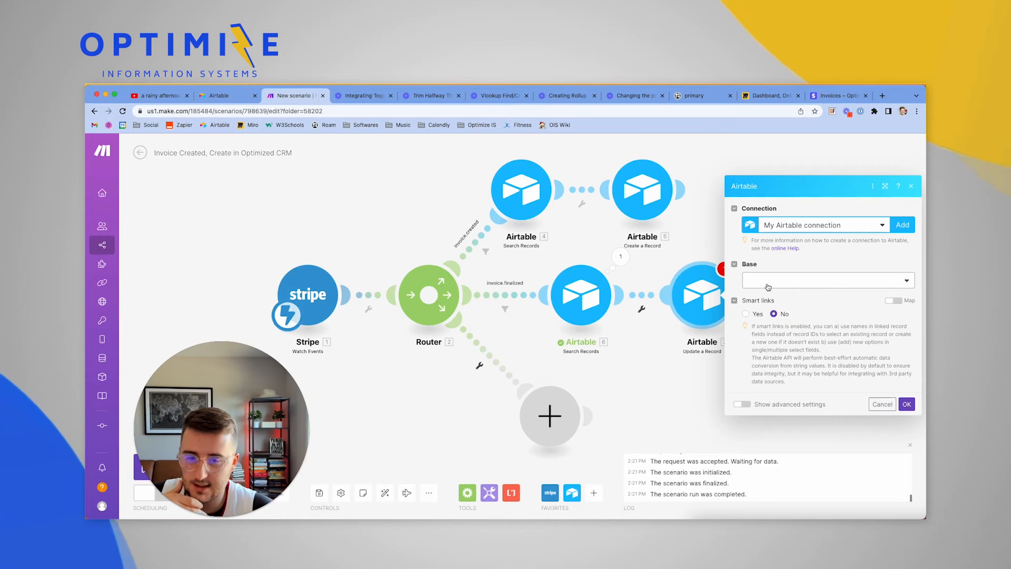
click(768, 287)
click(772, 298)
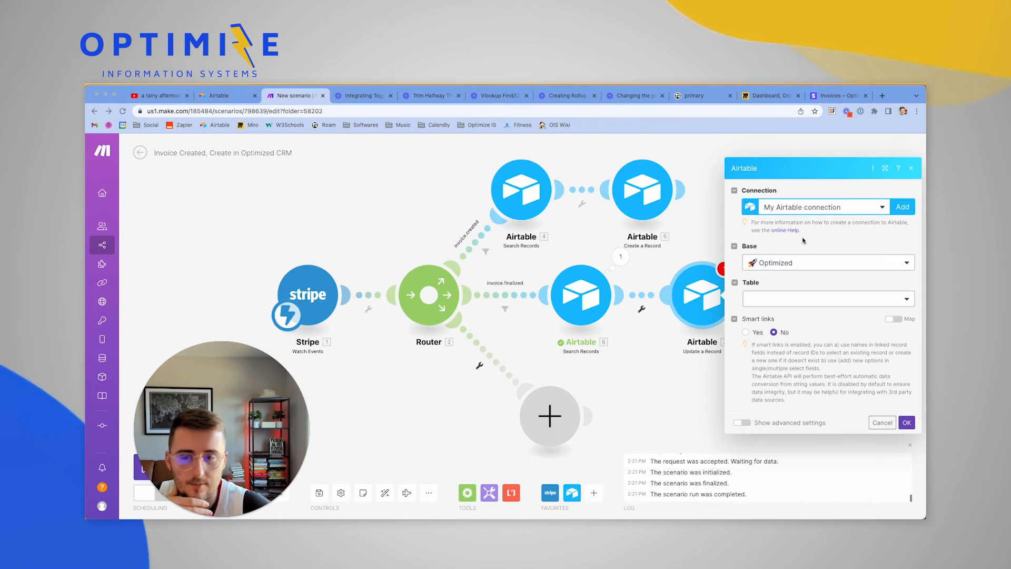
click(797, 300)
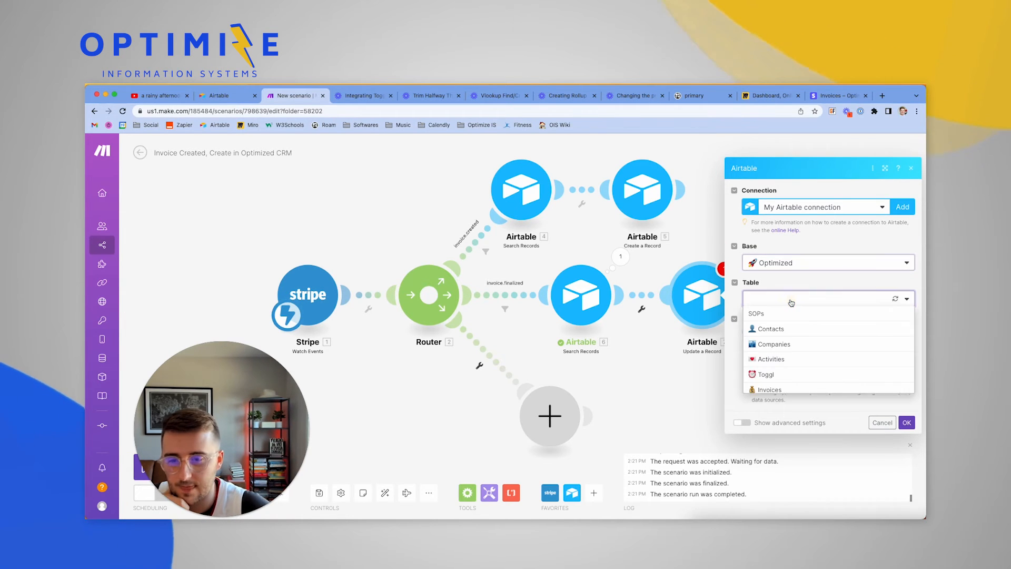
click(781, 390)
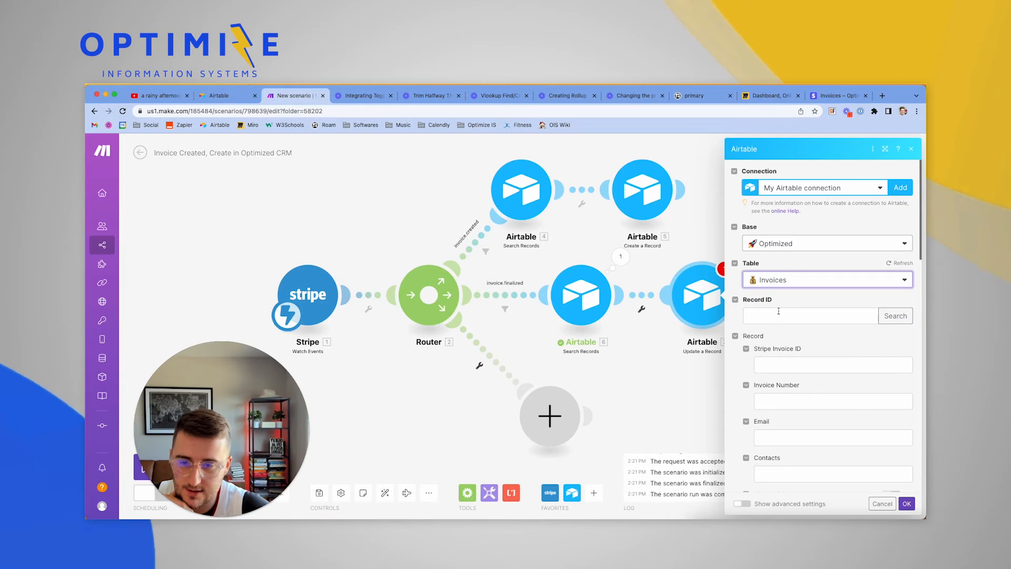
Map module 6's found record ID (6. ID) into the update step's Record ID
click(771, 314)
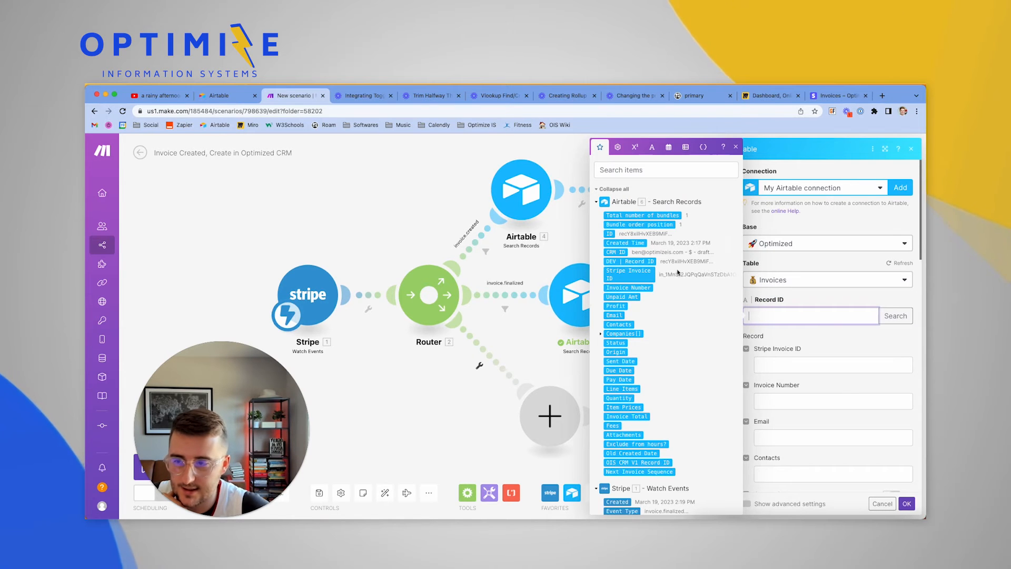
drag(535, 322, 487, 327)
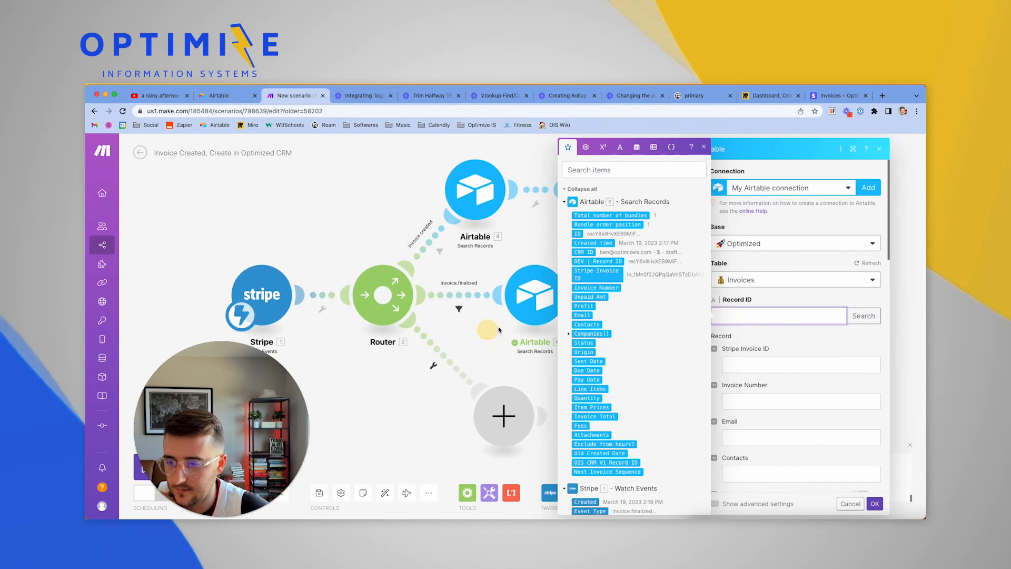
click(576, 234)
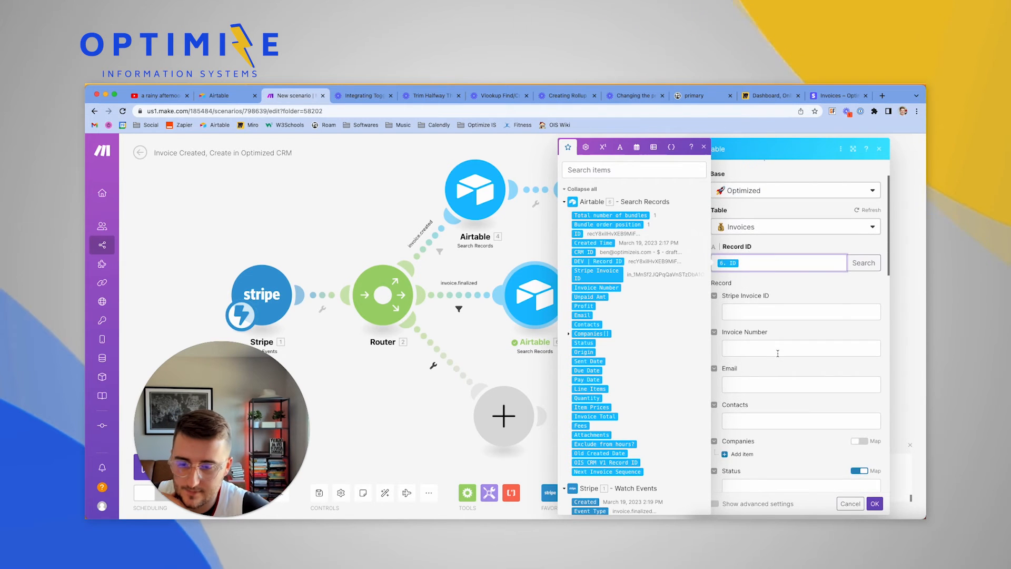
For Line Items, expand the Stripe invoice's Lines > Data[] entries in the mapping panel
scroll(778, 352, down, 10)
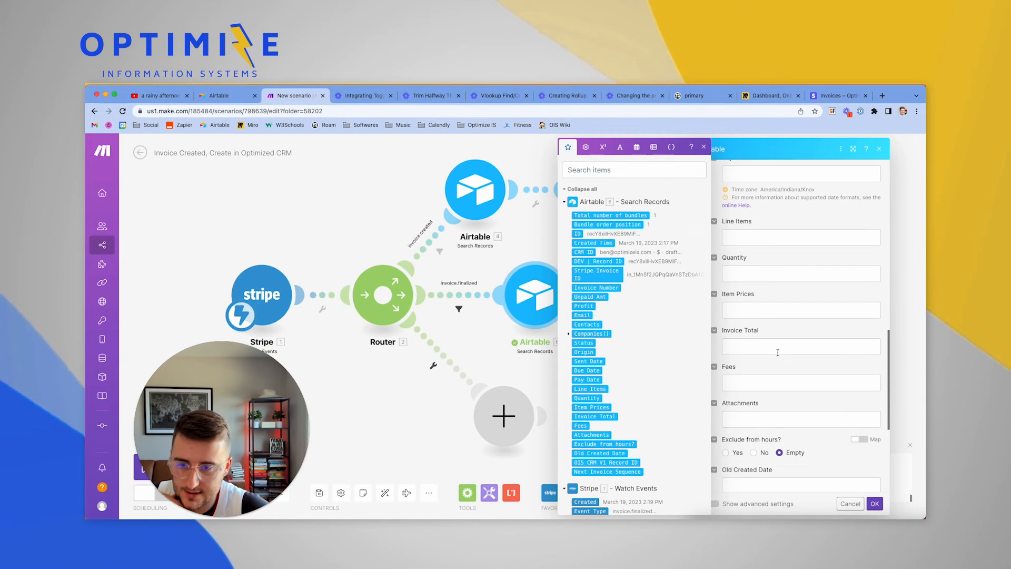
click(742, 237)
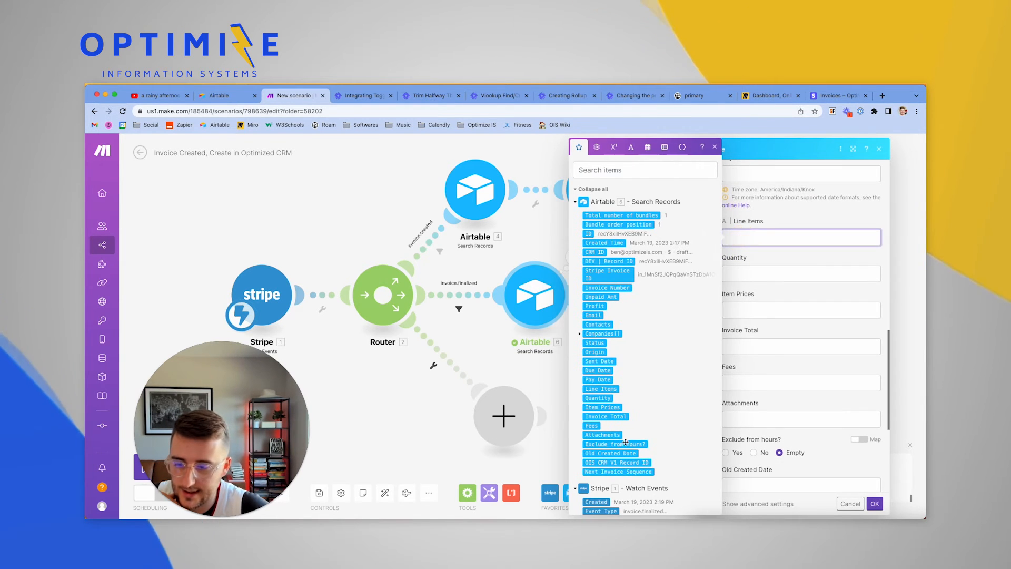
scroll(625, 444, down, 3)
scroll(625, 444, down, 8)
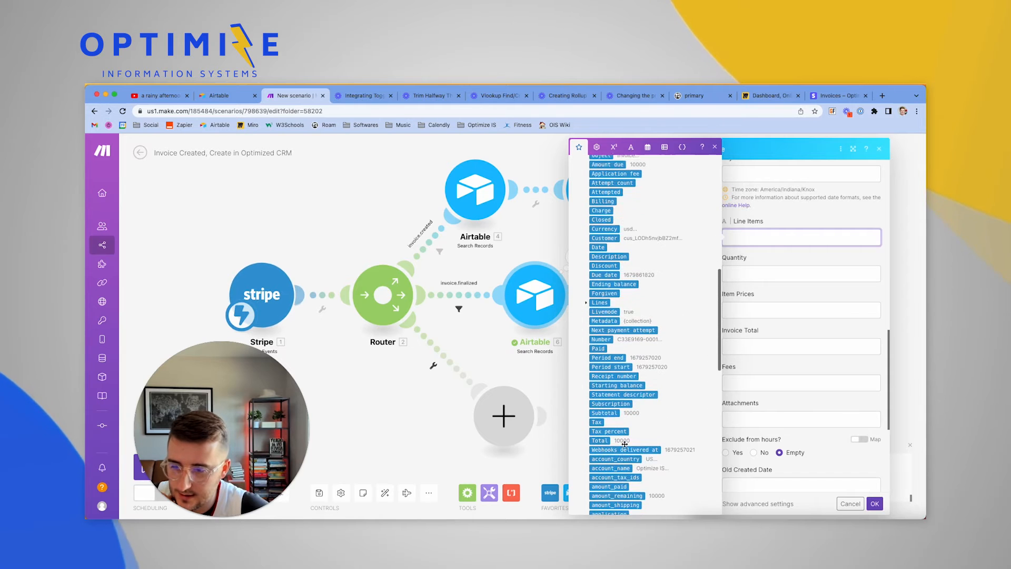
scroll(624, 444, down, 7)
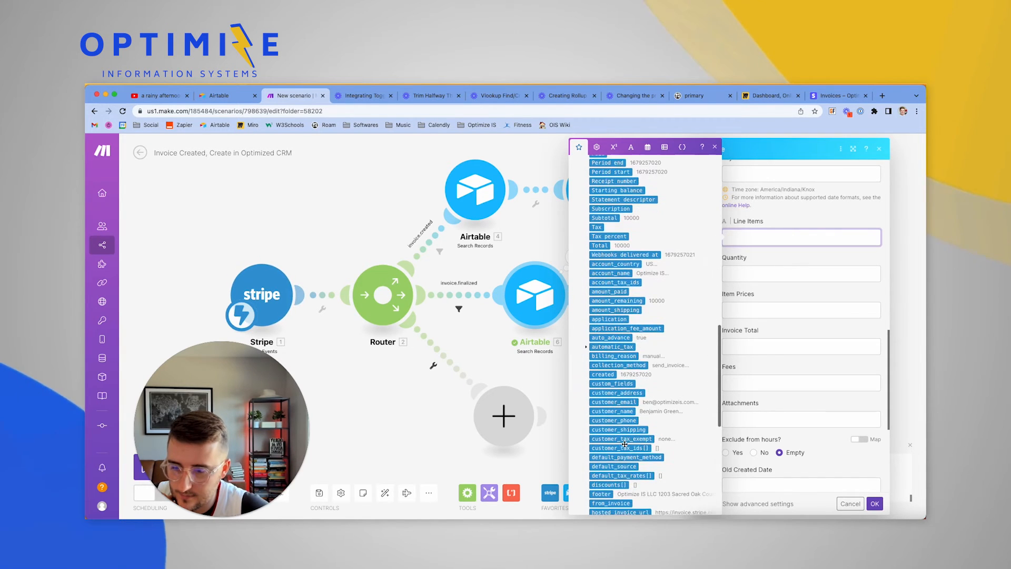
scroll(624, 444, down, 2)
scroll(624, 444, down, 5)
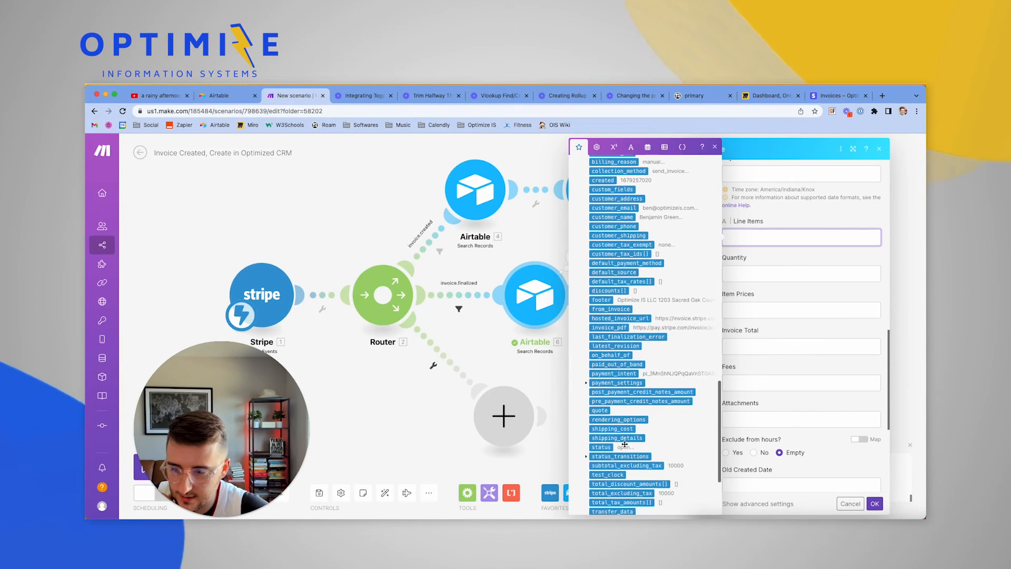
scroll(624, 443, up, 3)
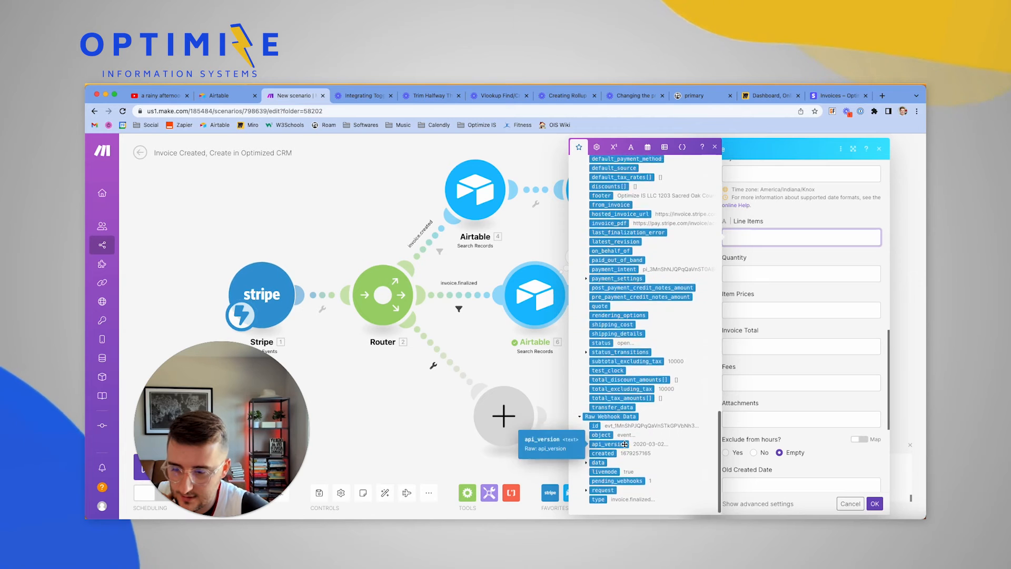
scroll(588, 432, up, 5)
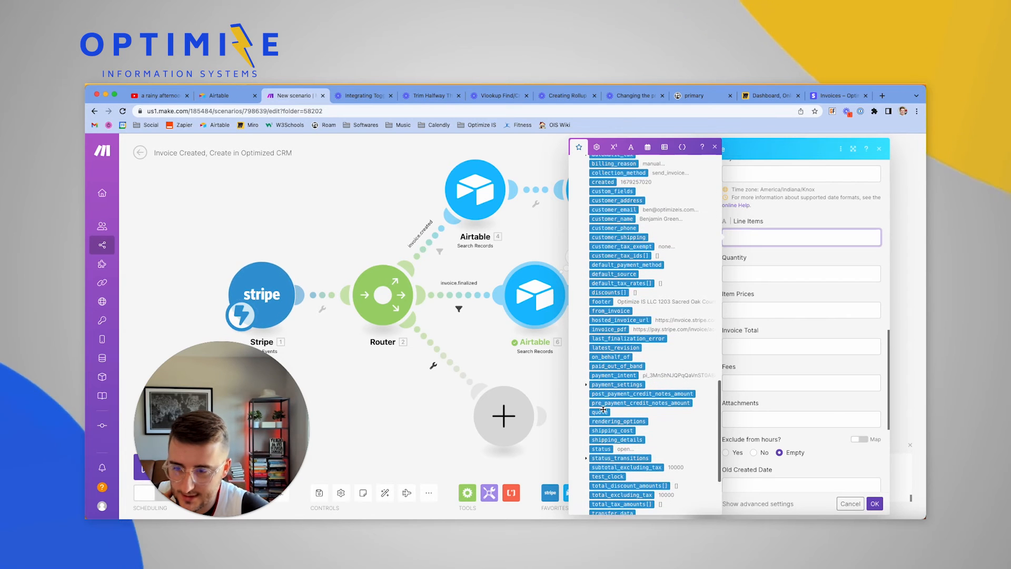
scroll(603, 409, up, 6)
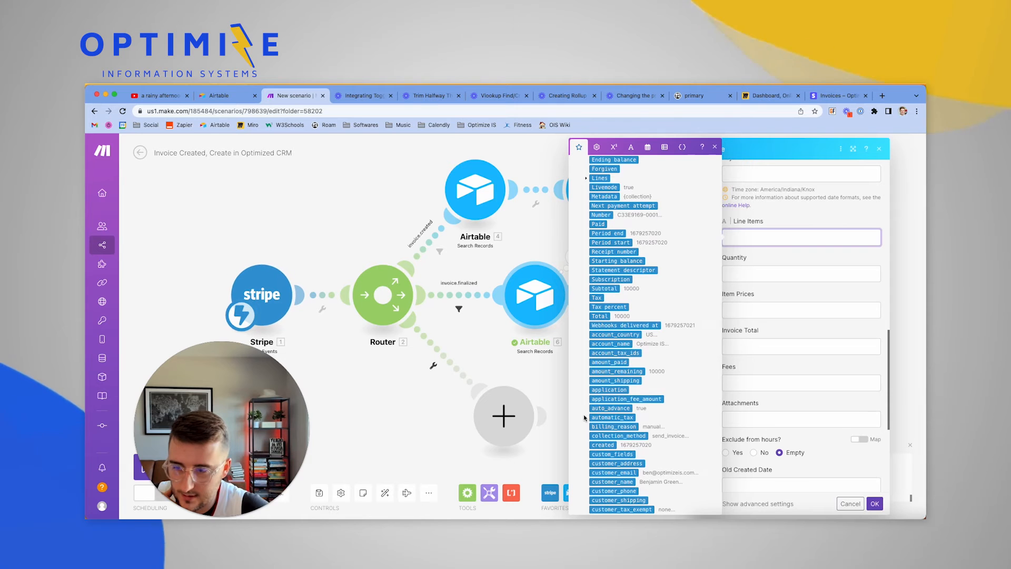
scroll(584, 417, up, 5)
click(587, 300)
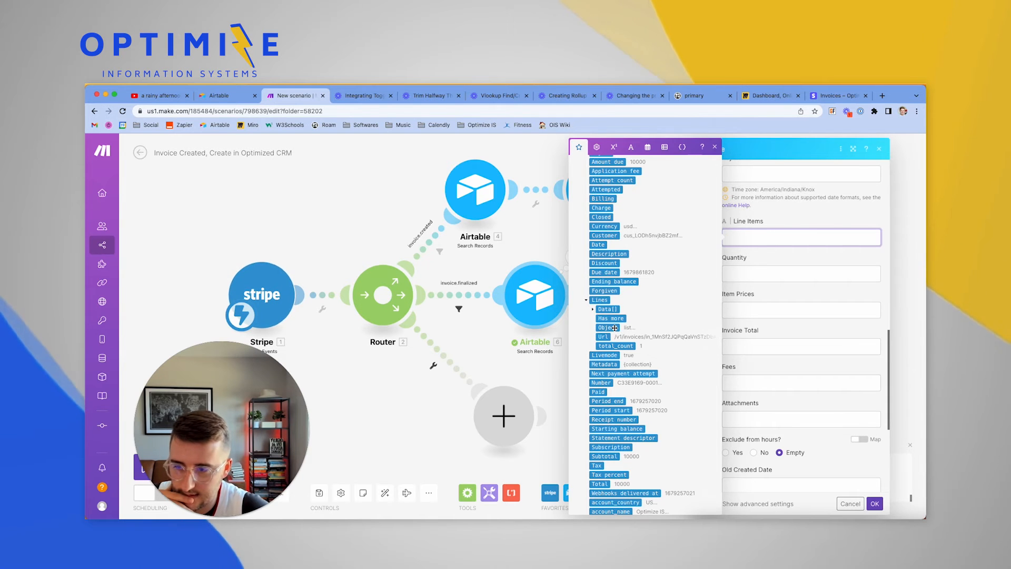
scroll(605, 316, up, 1)
click(595, 325)
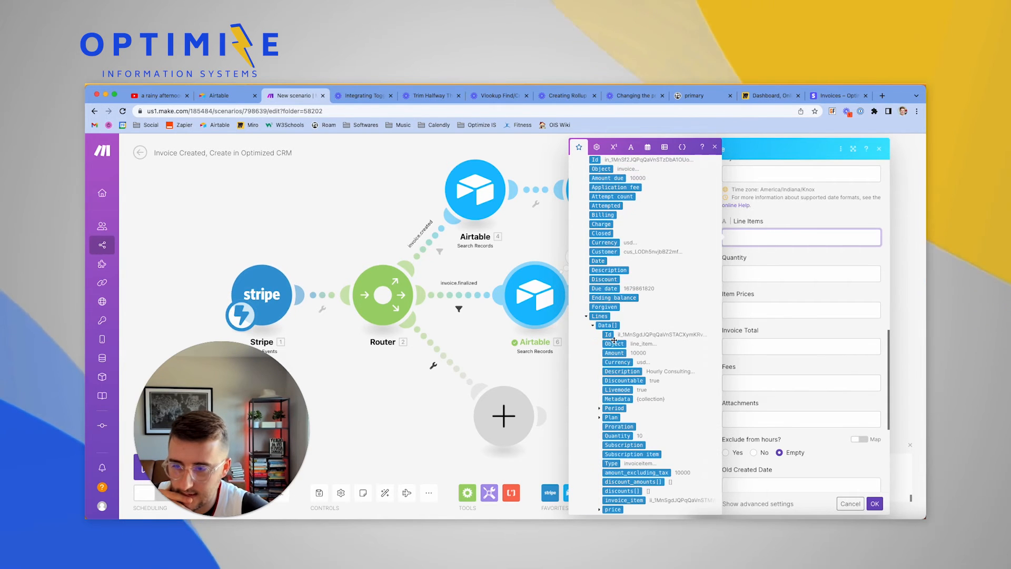
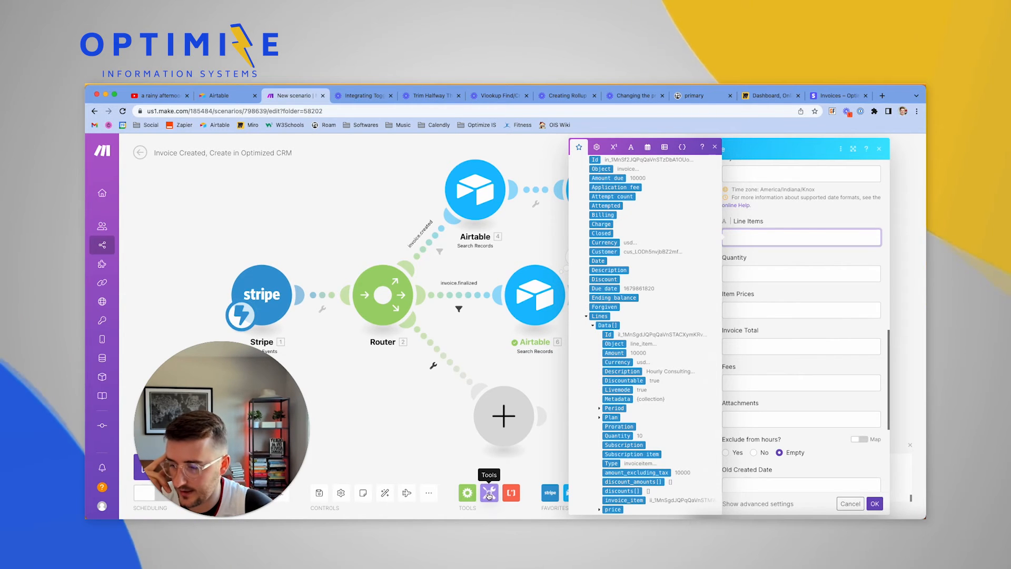
Map the Stripe line item Description into Line Items and its Quantity into Quantity
click(629, 372)
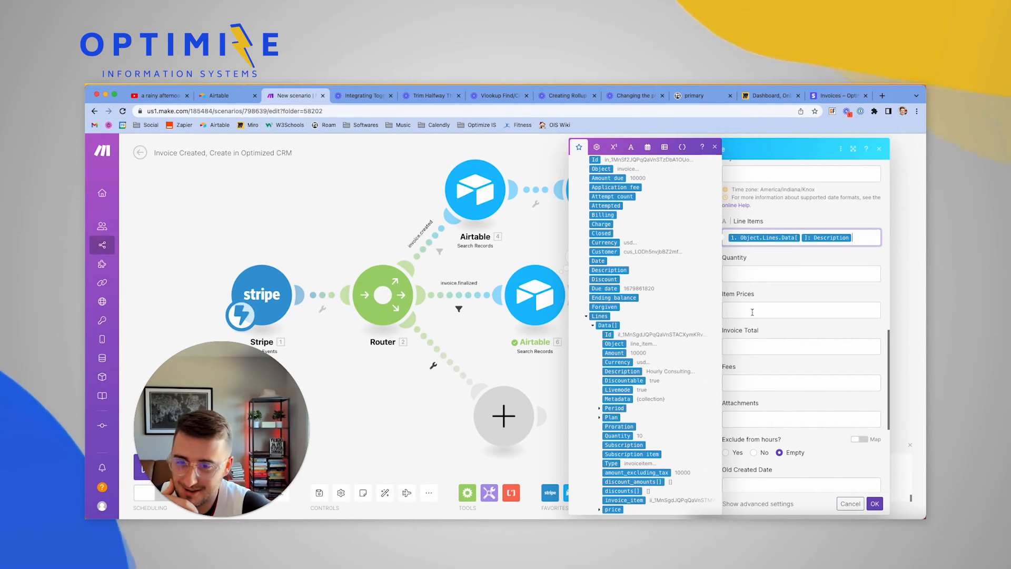
click(778, 273)
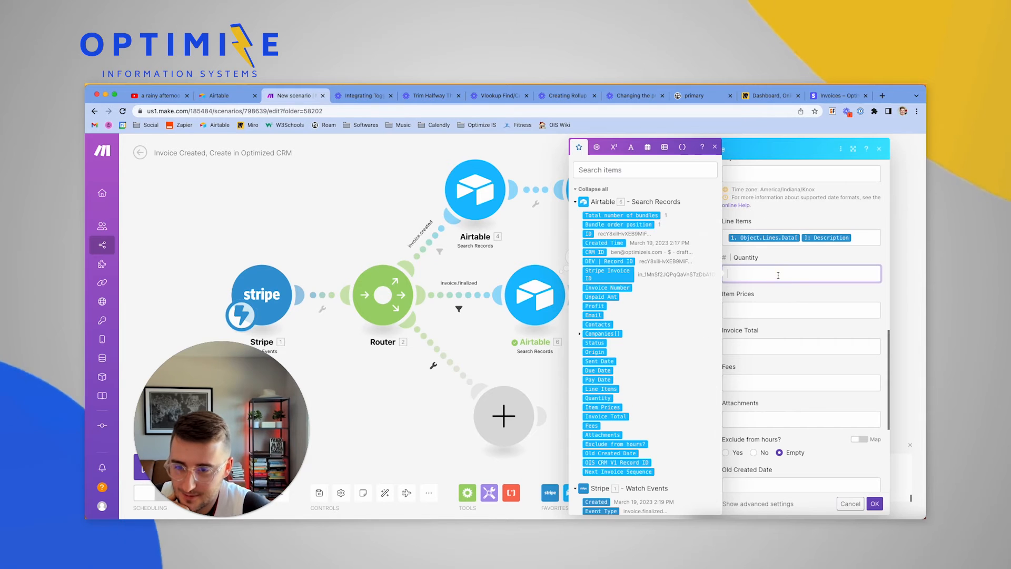
scroll(658, 390, down, 15)
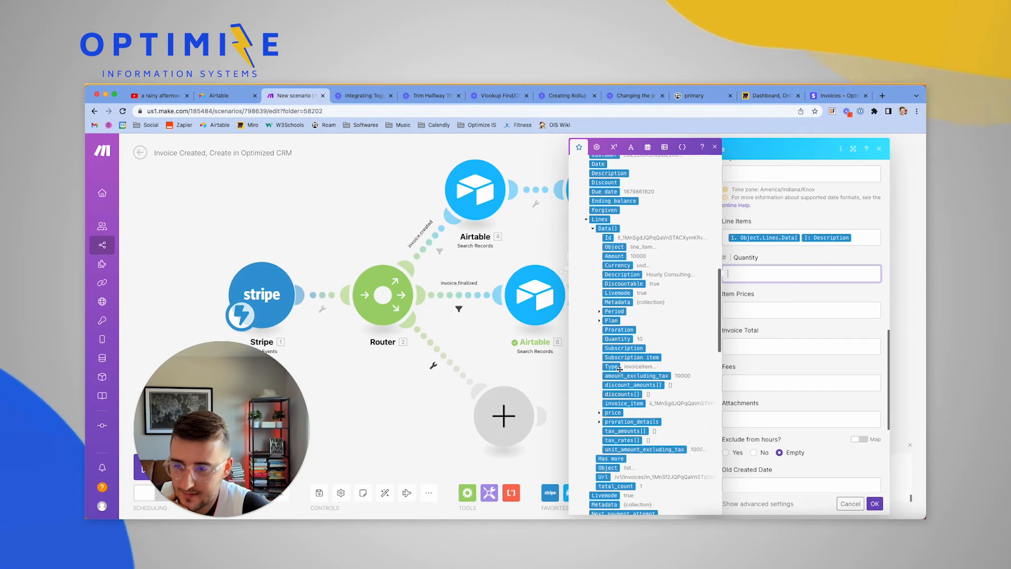
scroll(620, 369, up, 5)
scroll(619, 369, down, 5)
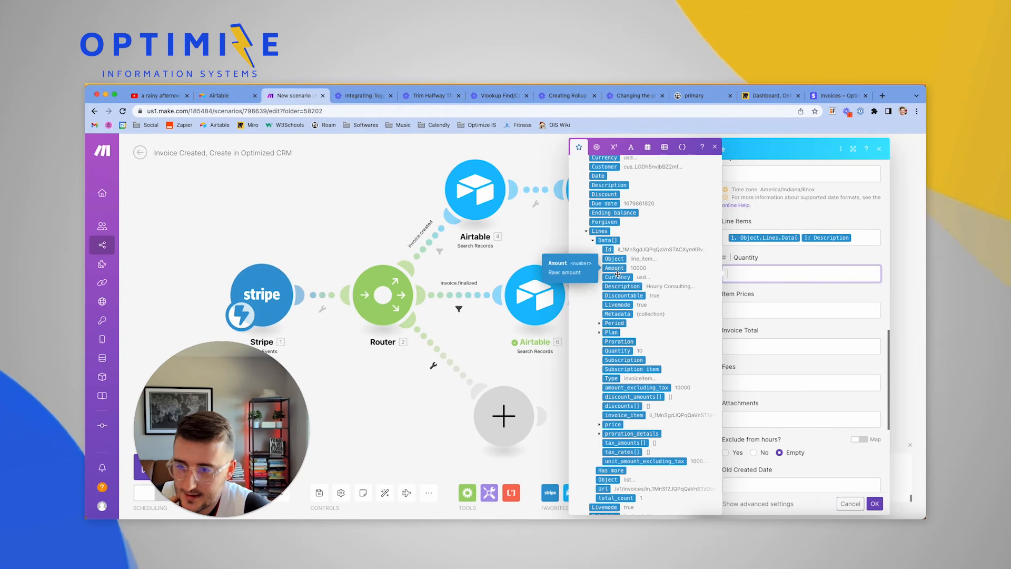
click(624, 351)
Map the line item's price.unit_amount into the Item Prices field
scroll(662, 388, down, 1)
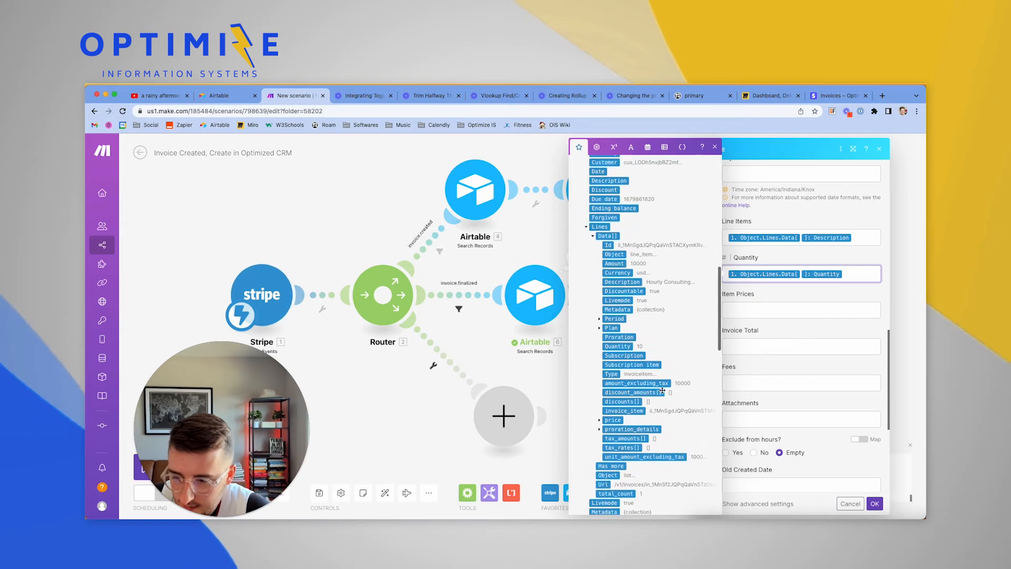
click(763, 310)
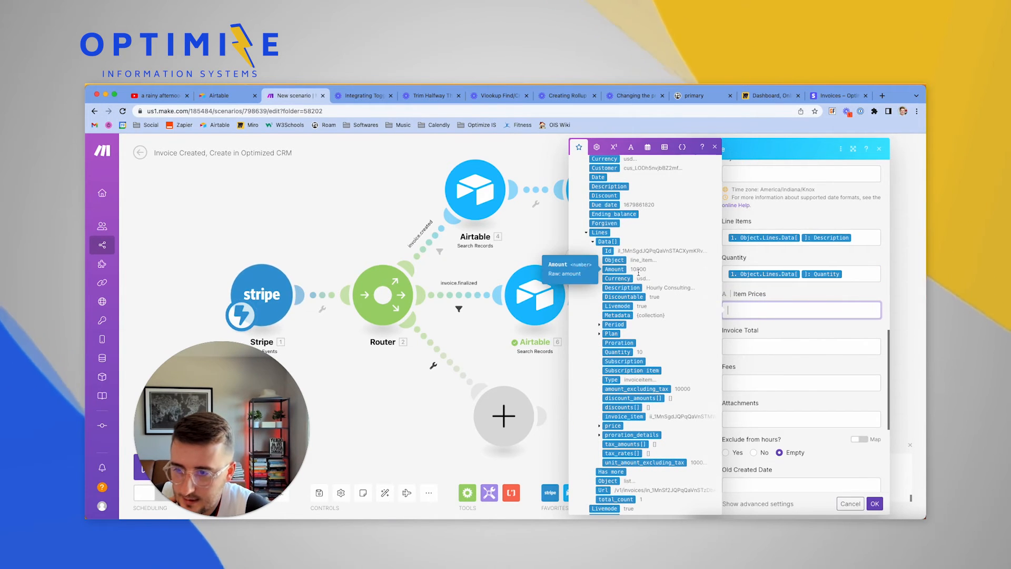
scroll(635, 307, down, 2)
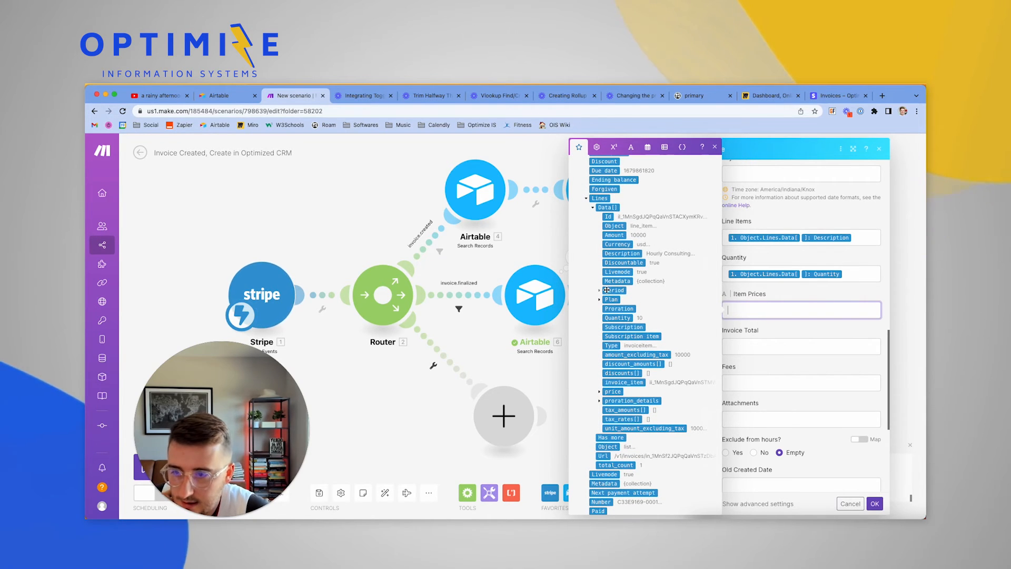
scroll(625, 290, down, 1)
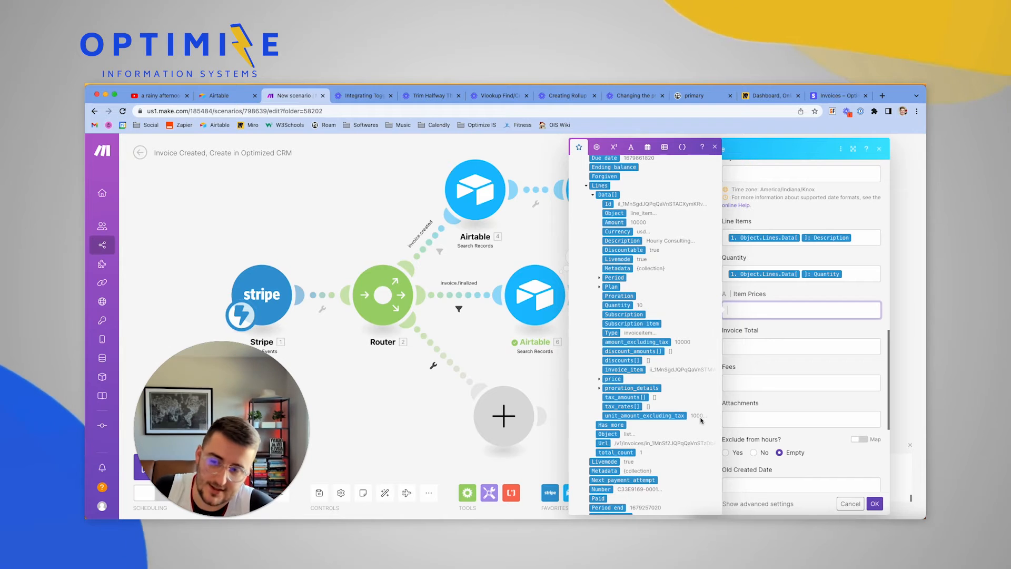
scroll(653, 414, up, 1)
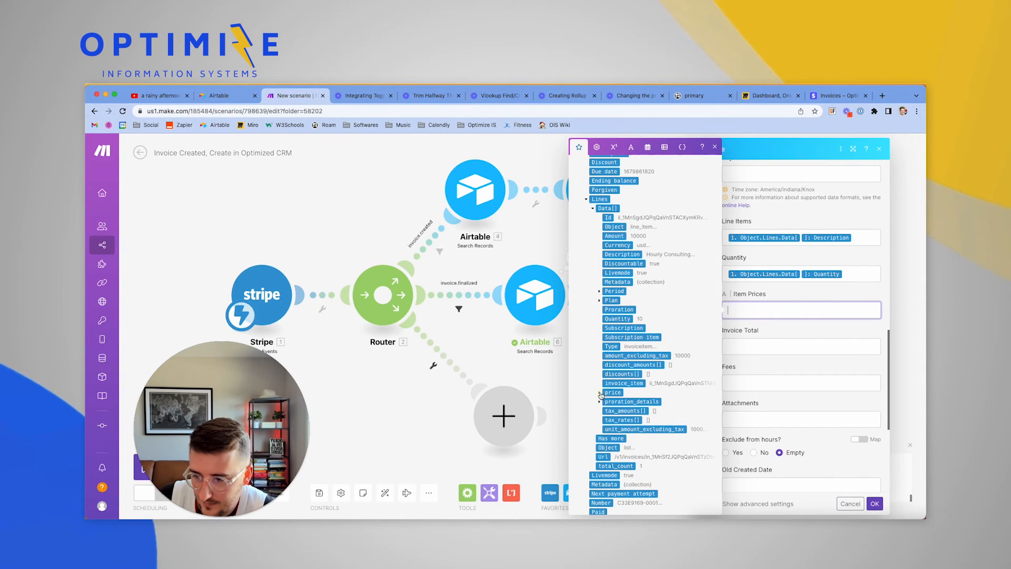
click(601, 394)
scroll(639, 427, down, 4)
scroll(639, 429, down, 4)
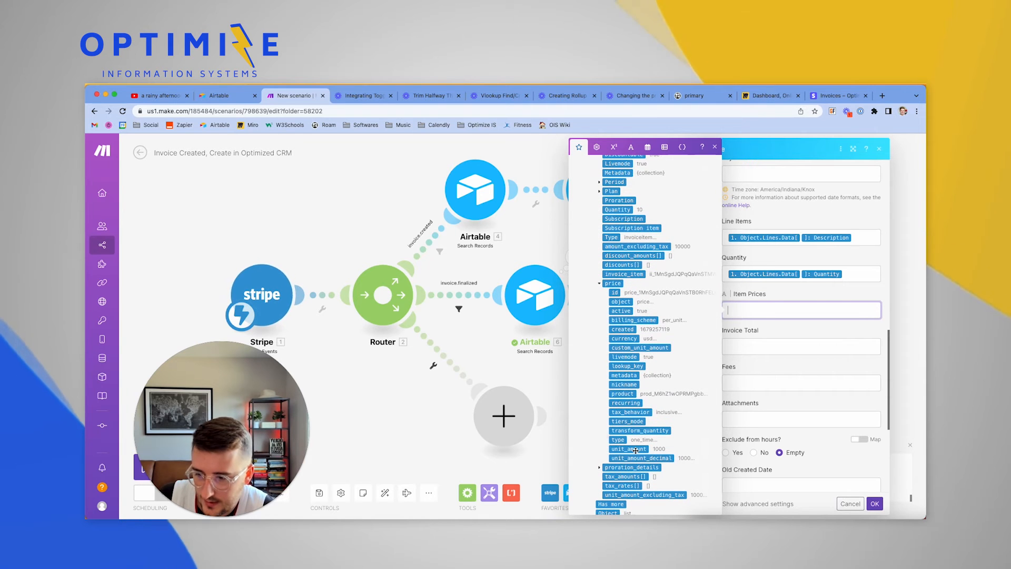
click(636, 450)
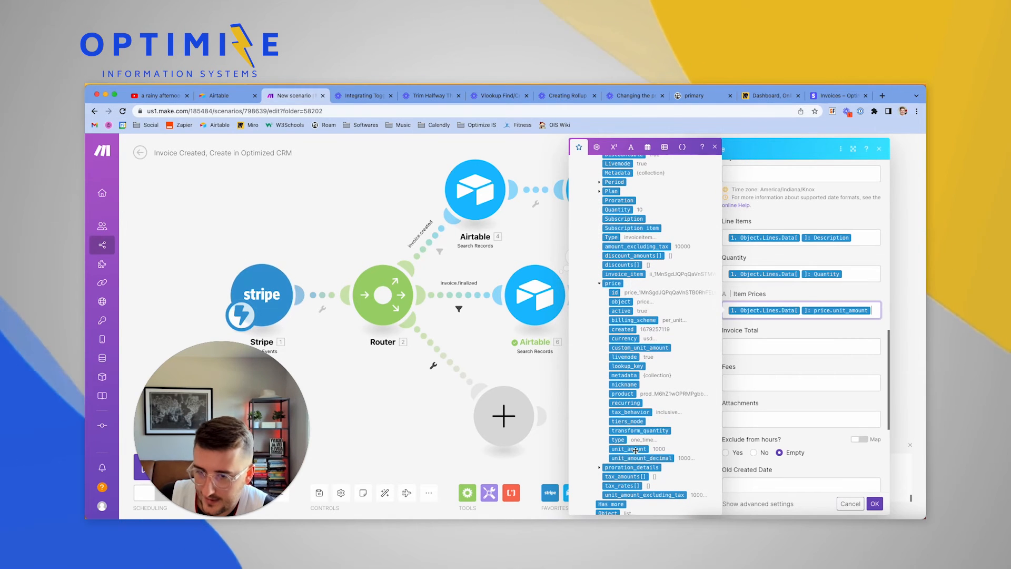
click(758, 352)
scroll(621, 316, down, 10)
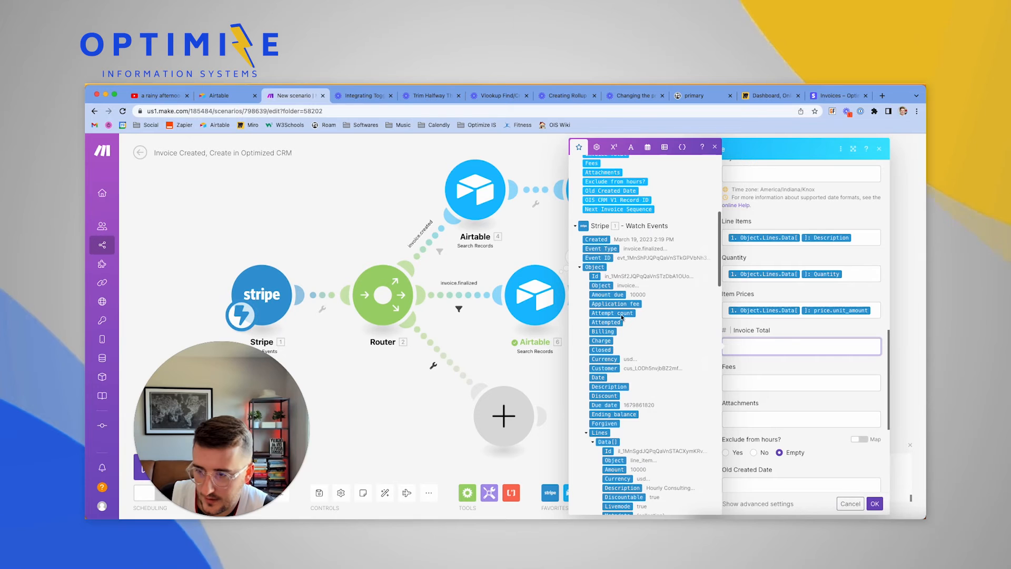
Map Raw Webhook Data > data > object amount_due into Invoice Total
click(580, 268)
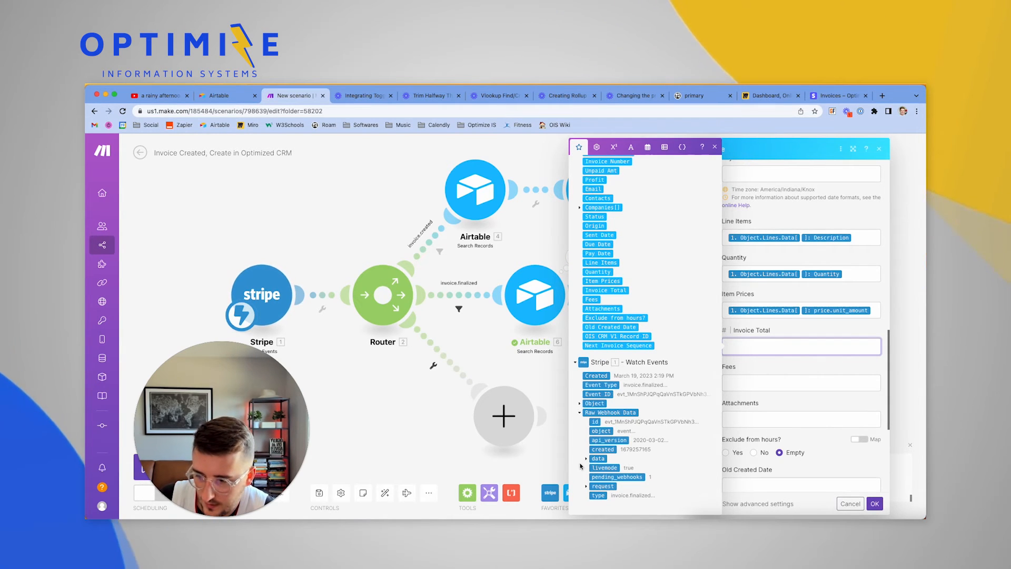
click(586, 459)
click(593, 460)
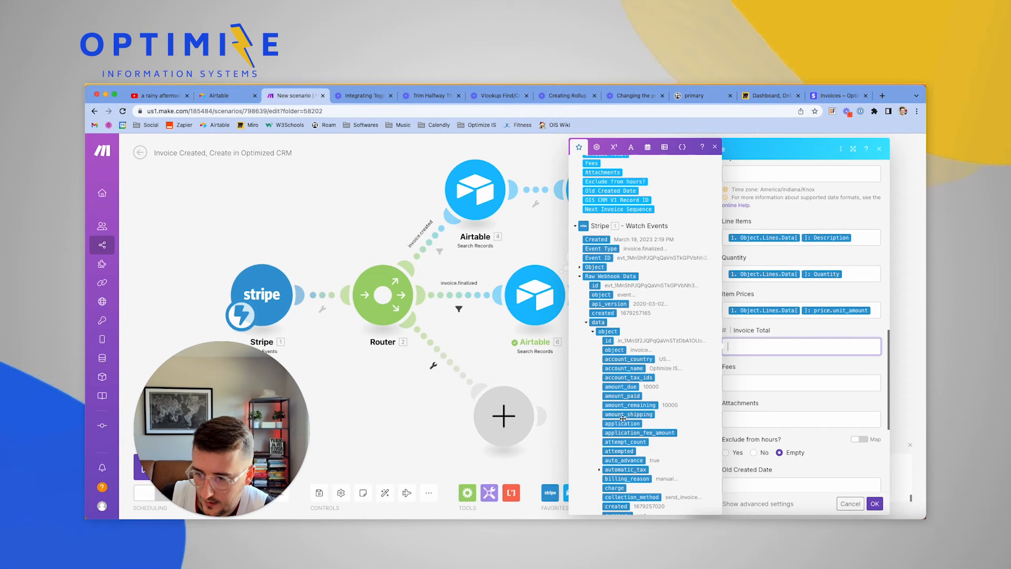
click(620, 386)
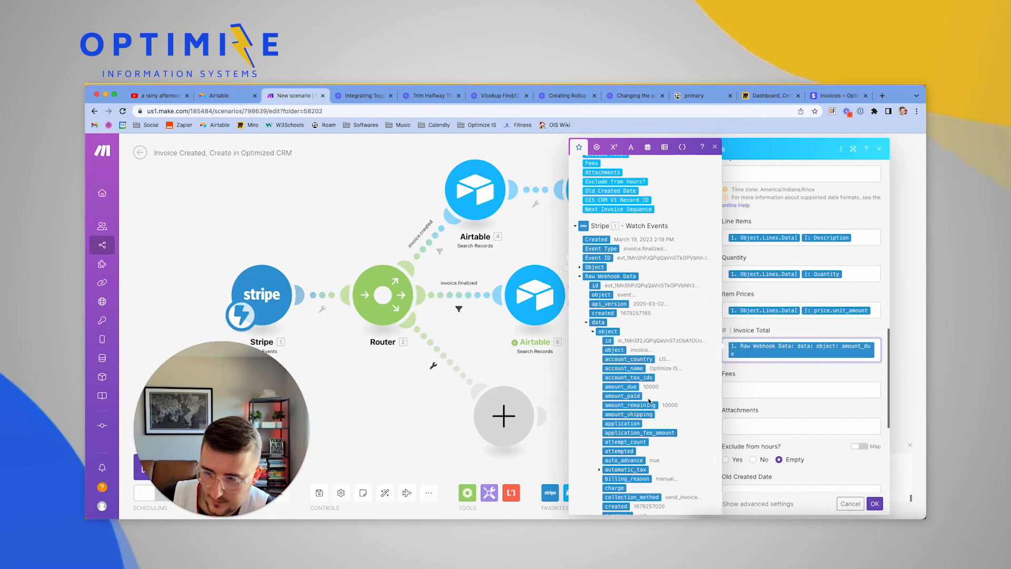
scroll(649, 400, down, 5)
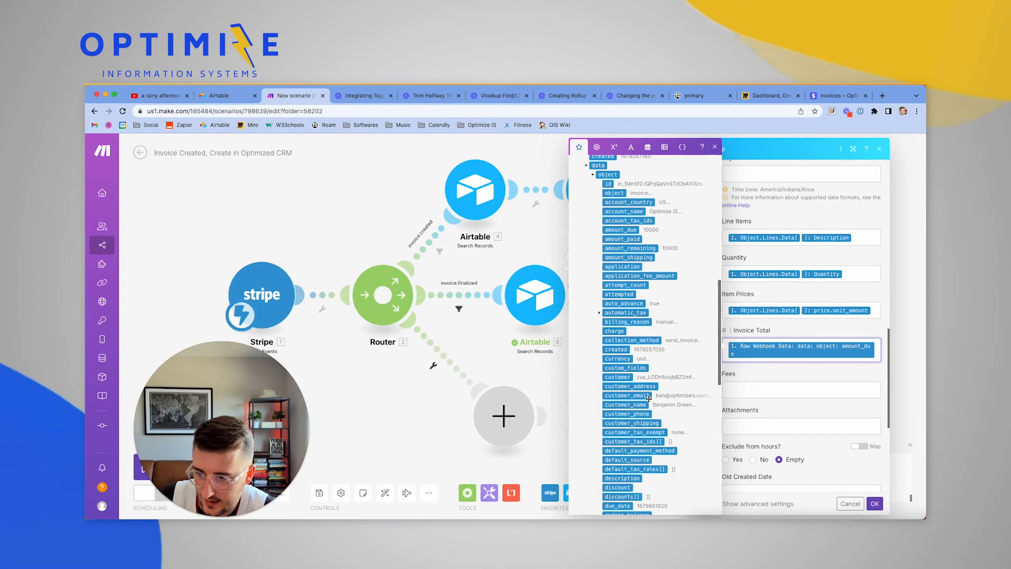
scroll(649, 399, down, 8)
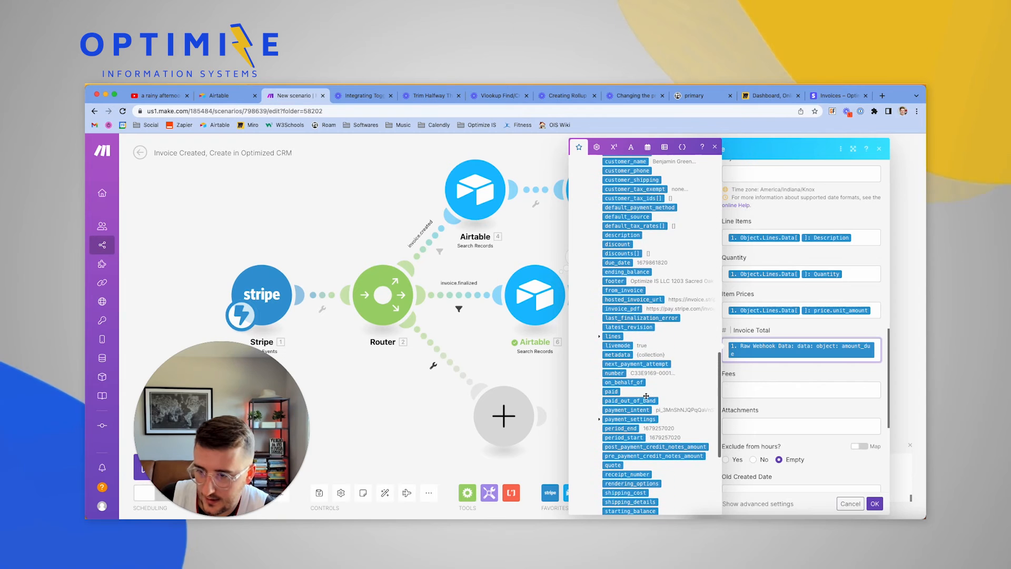
Leave Fees unmapped and save the Update a Record module's settings
click(600, 338)
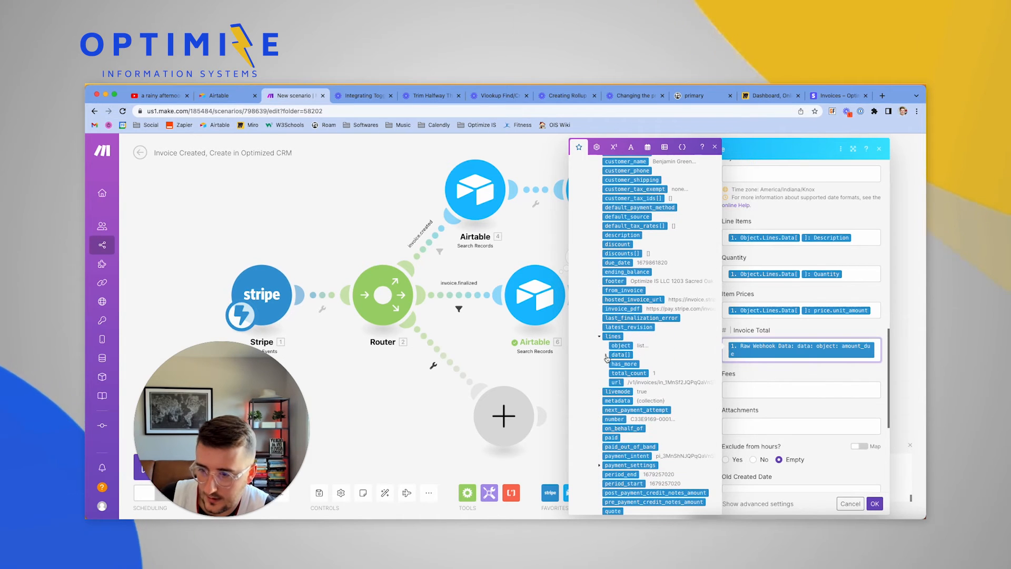
click(606, 356)
click(755, 388)
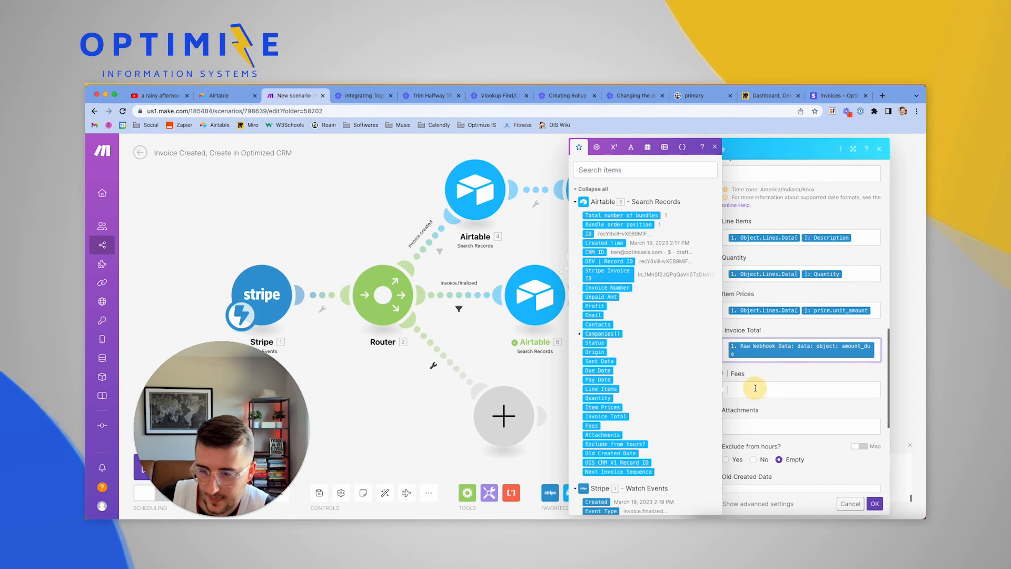
scroll(629, 392, down, 3)
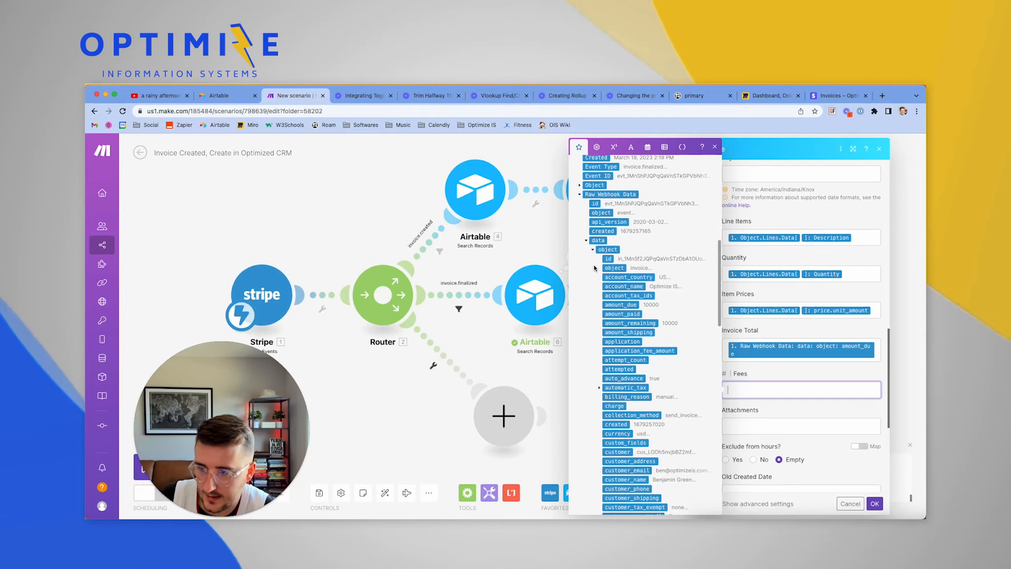
scroll(639, 324, down, 8)
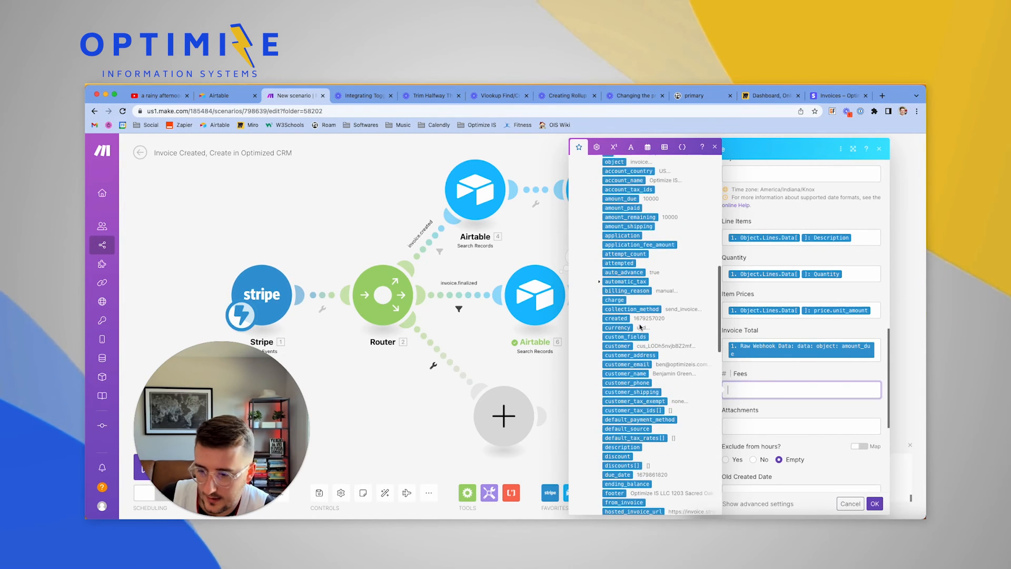
scroll(640, 324, down, 3)
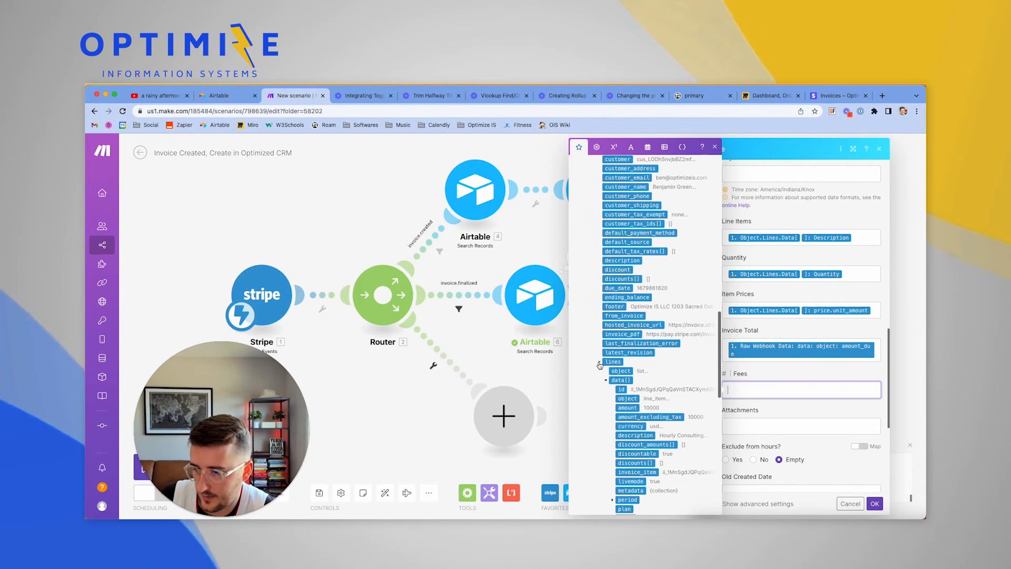
click(600, 363)
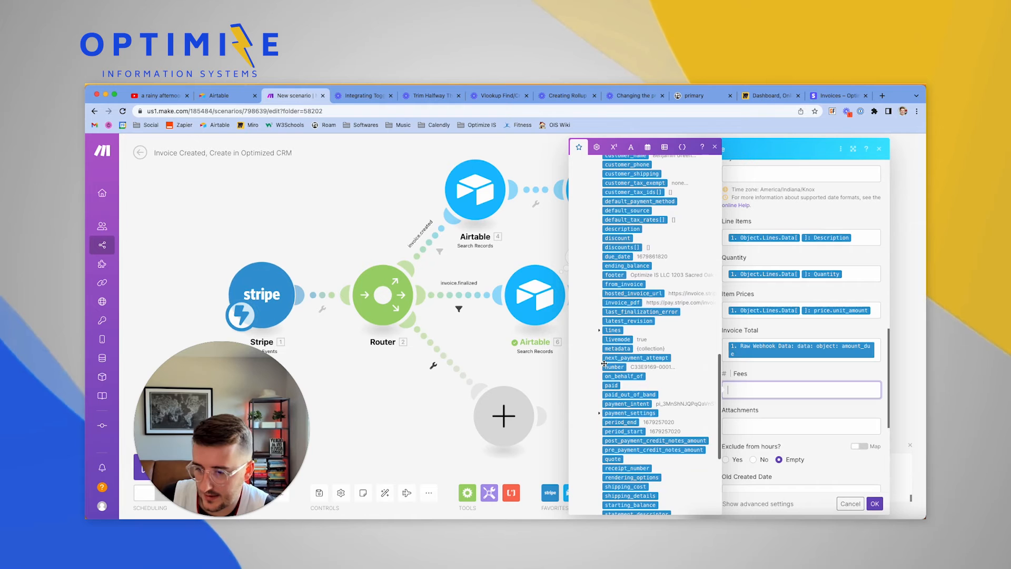
scroll(602, 363, down, 4)
scroll(604, 363, down, 1)
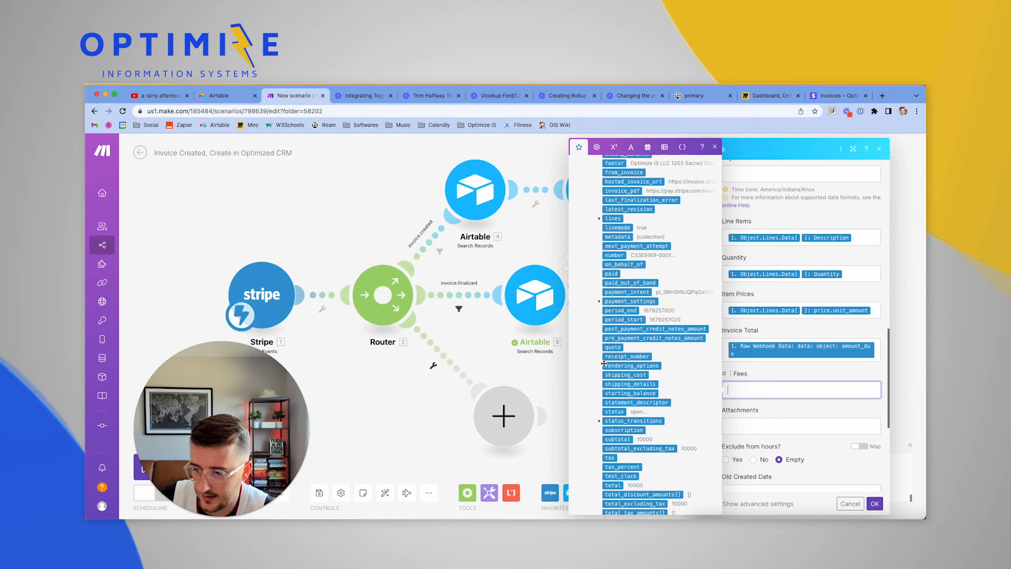
scroll(604, 364, down, 1)
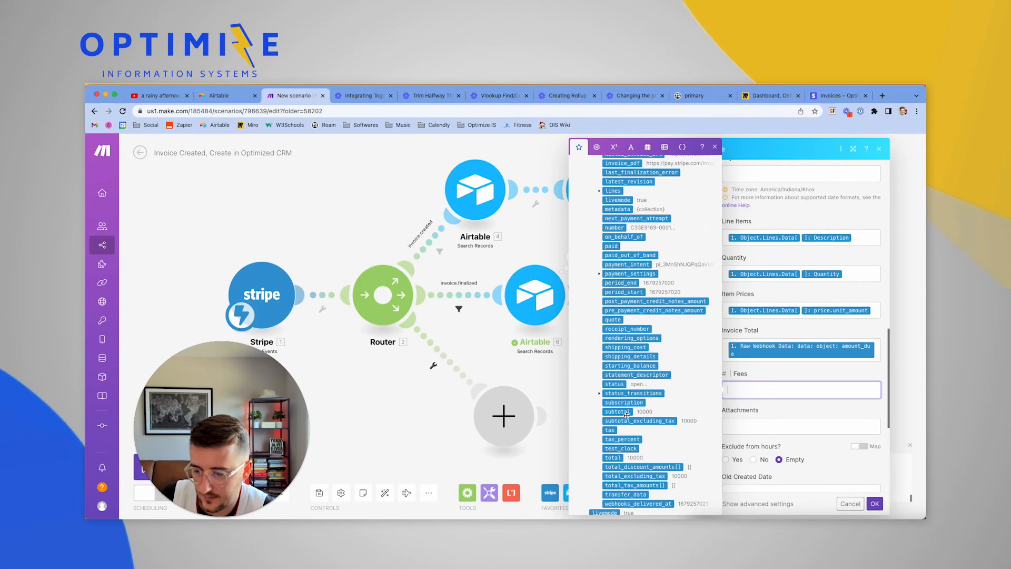
scroll(621, 424, down, 2)
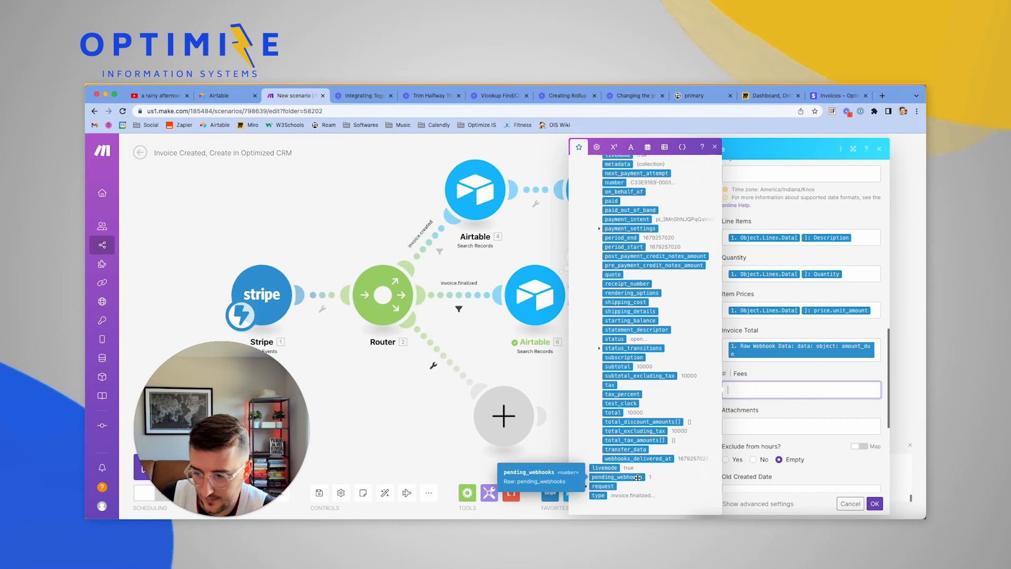
scroll(821, 446, down, 5)
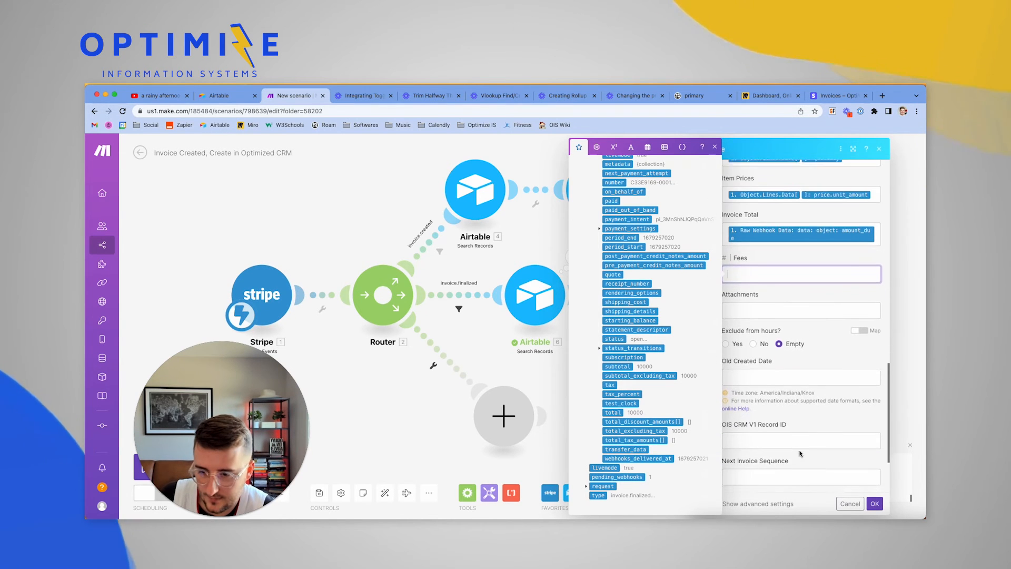
click(872, 501)
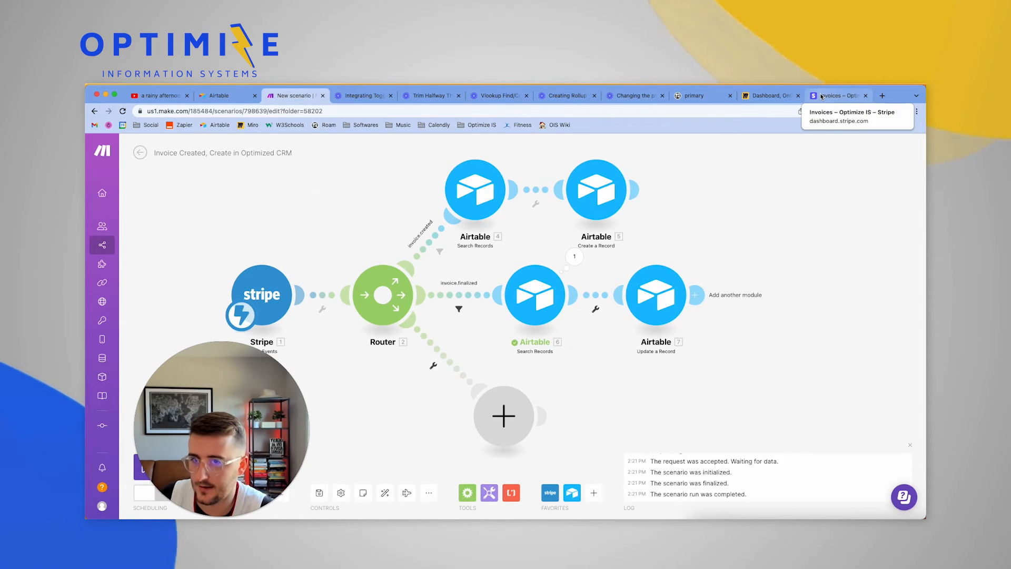
In Stripe, create a draft invoice for the customer with Hourly Consulting × 5 ($50.00)
click(822, 97)
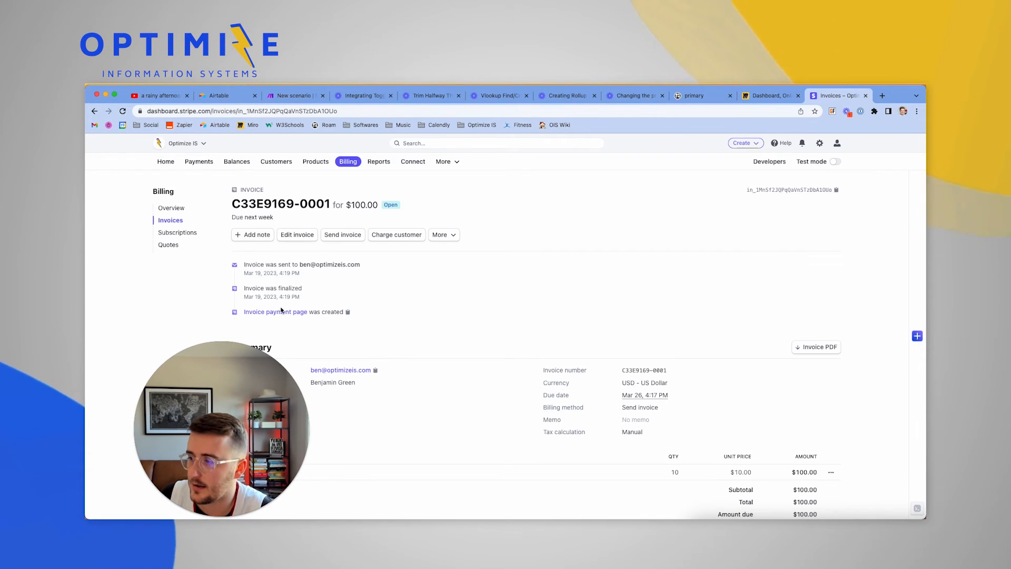
click(340, 370)
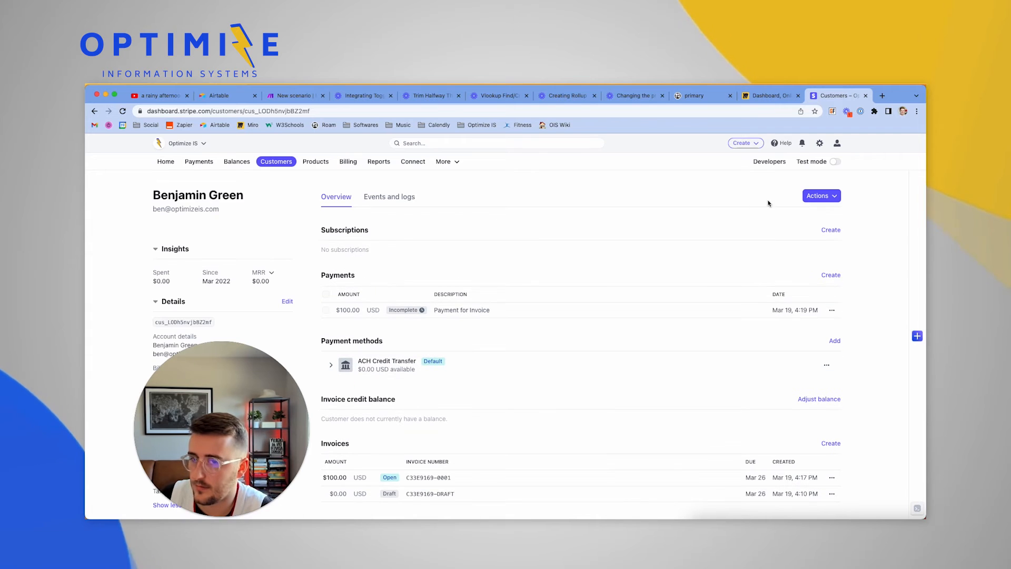
click(820, 196)
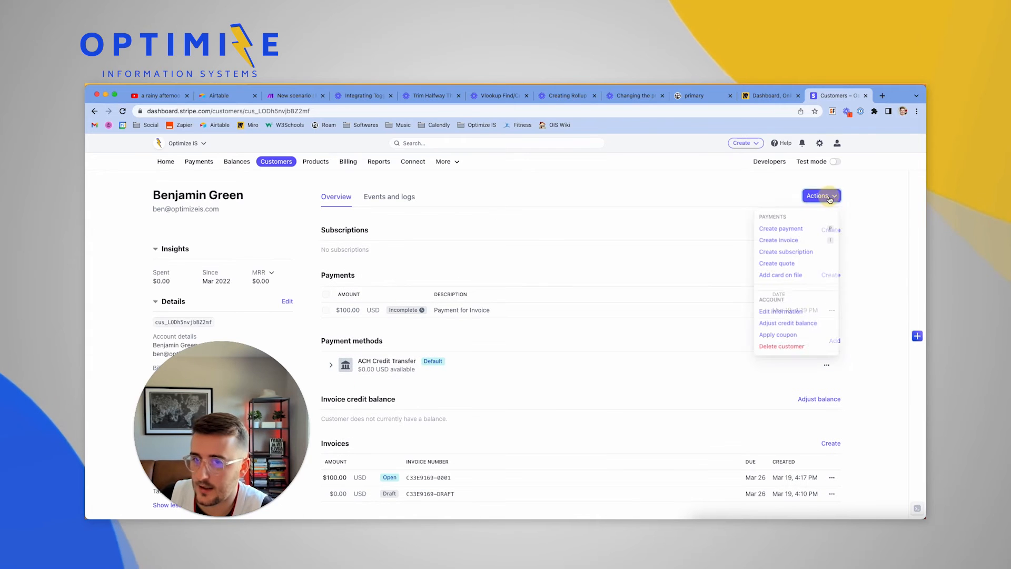
click(815, 241)
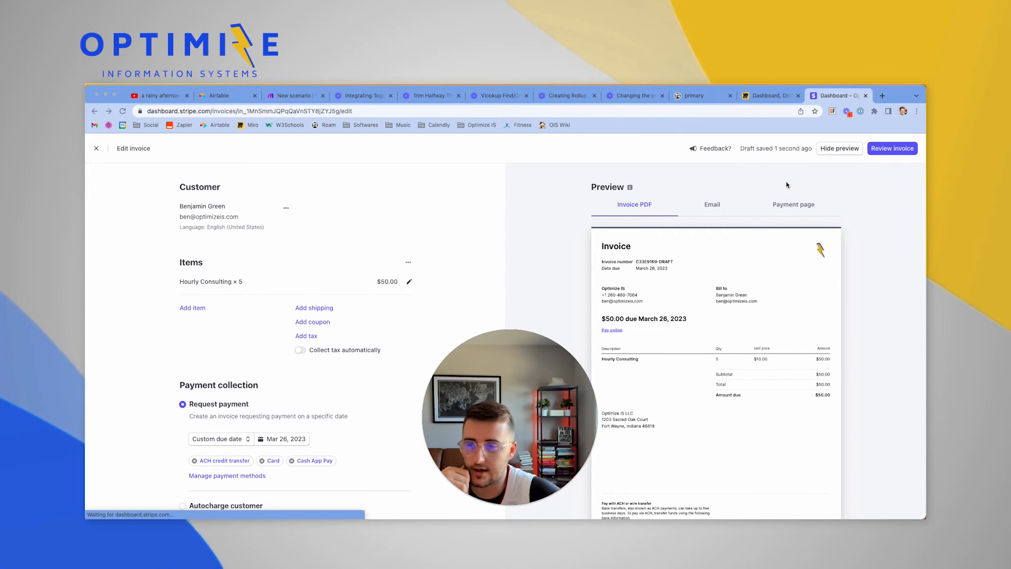
click(289, 95)
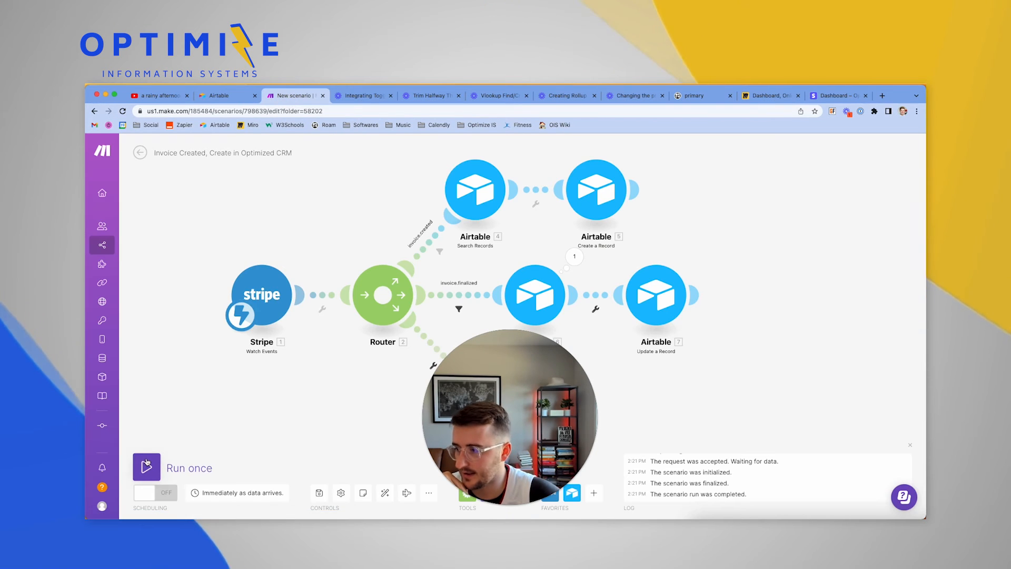
Run the scenario once on existing data and copy the invoice.sent event type from the Stripe output
click(147, 466)
click(351, 500)
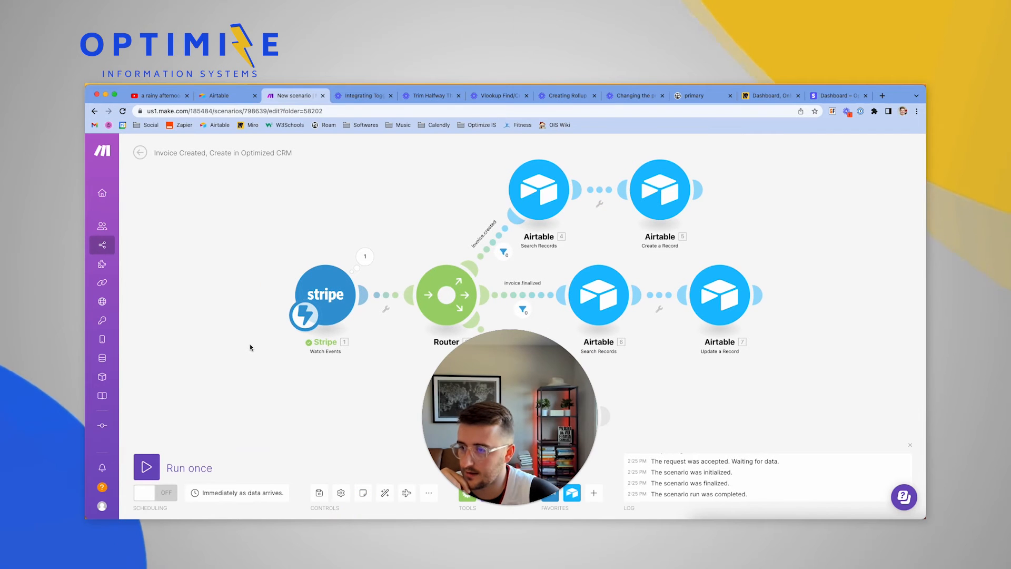
click(365, 257)
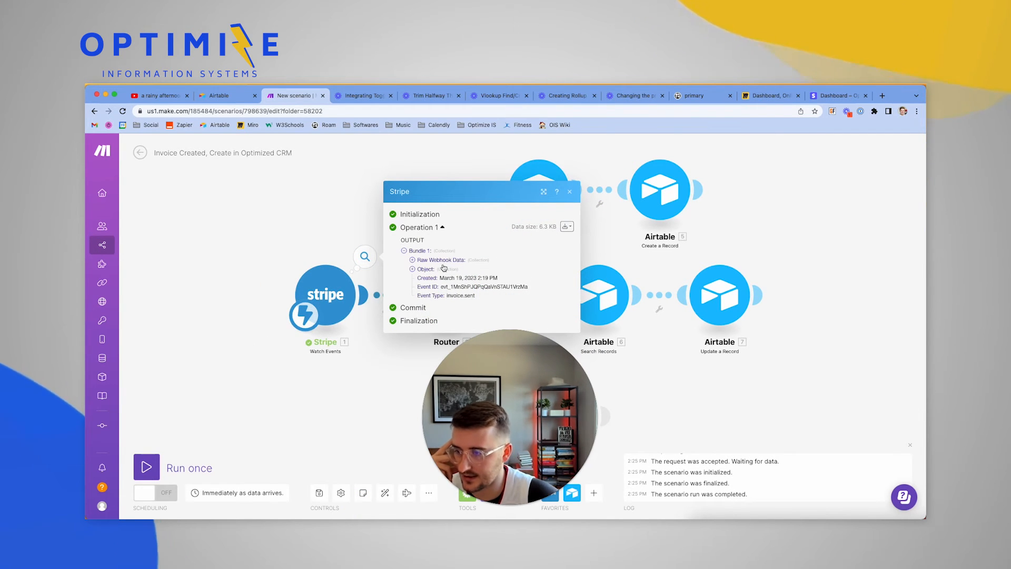
click(412, 261)
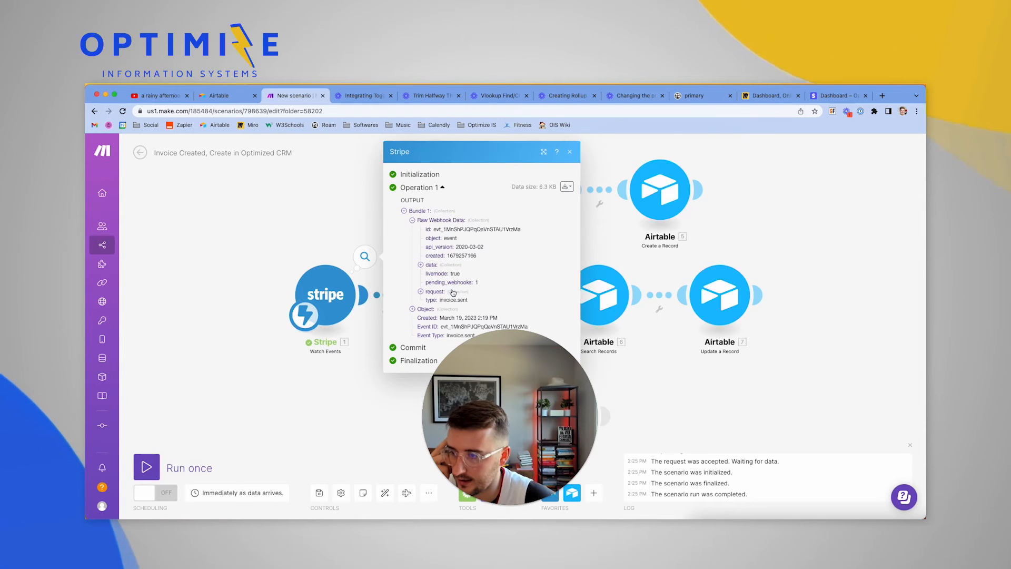
click(421, 291)
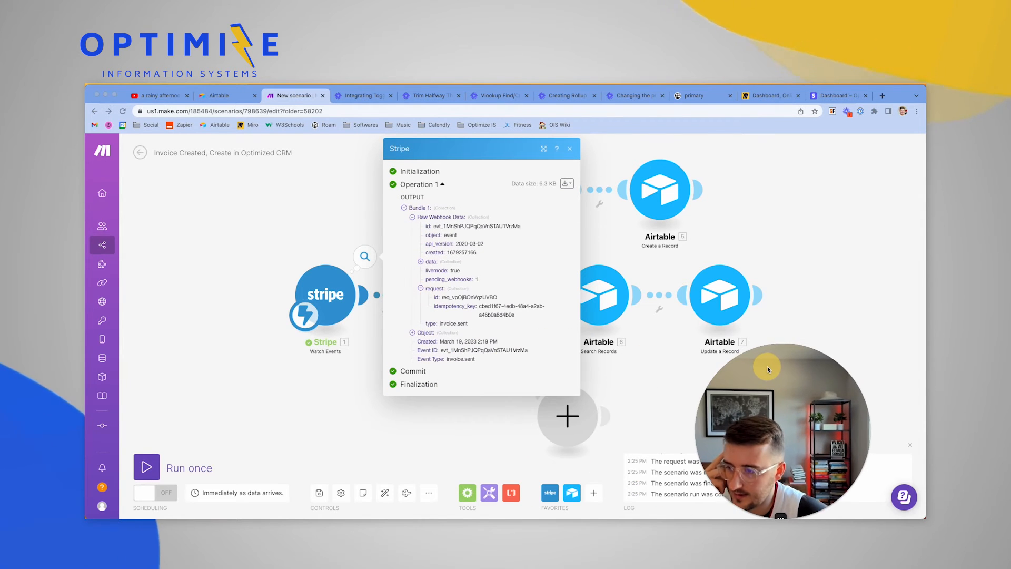
click(469, 325)
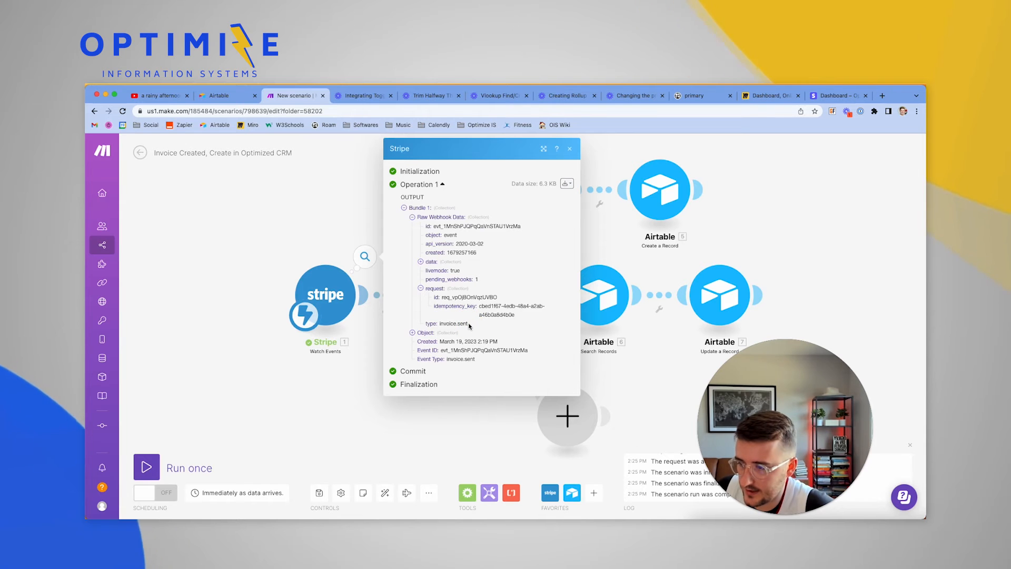
drag(468, 325, 439, 323)
key(super+c)
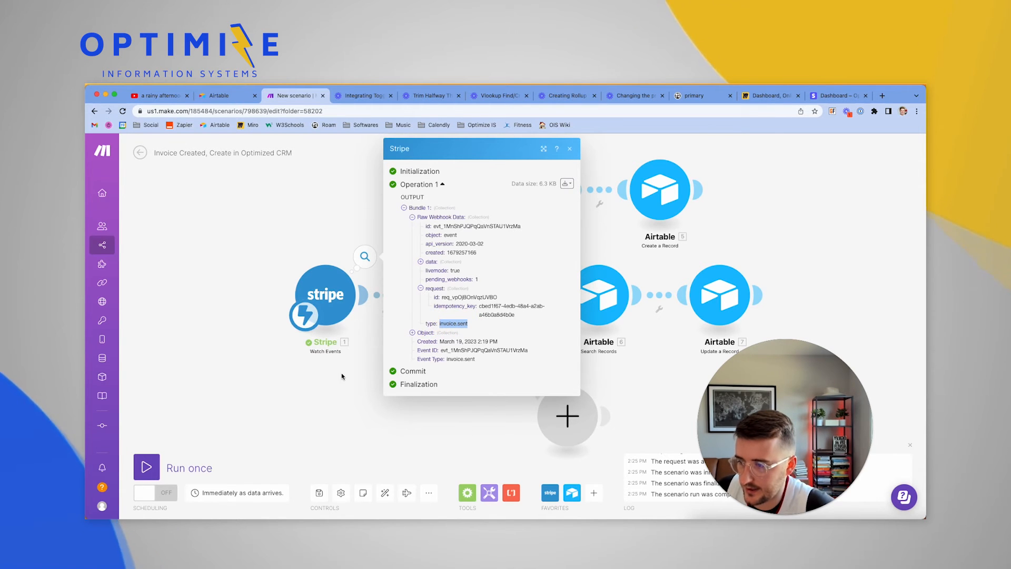
click(282, 384)
scroll(407, 424, down, 5)
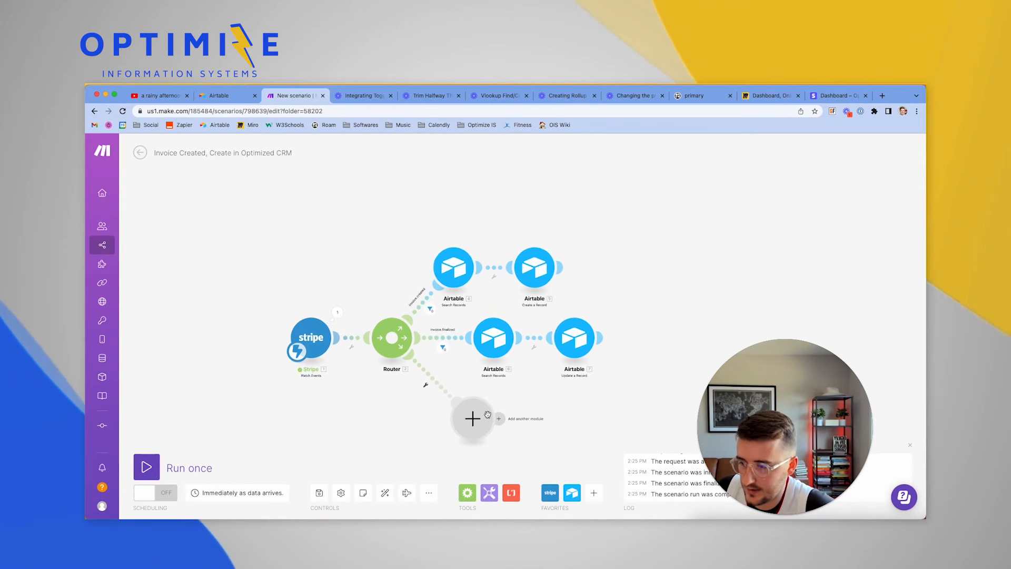
Add an 'invoice.sent' filter on the third route: Raw Webhook Data type equals invoice.sent
scroll(488, 415, up, 3)
click(407, 374)
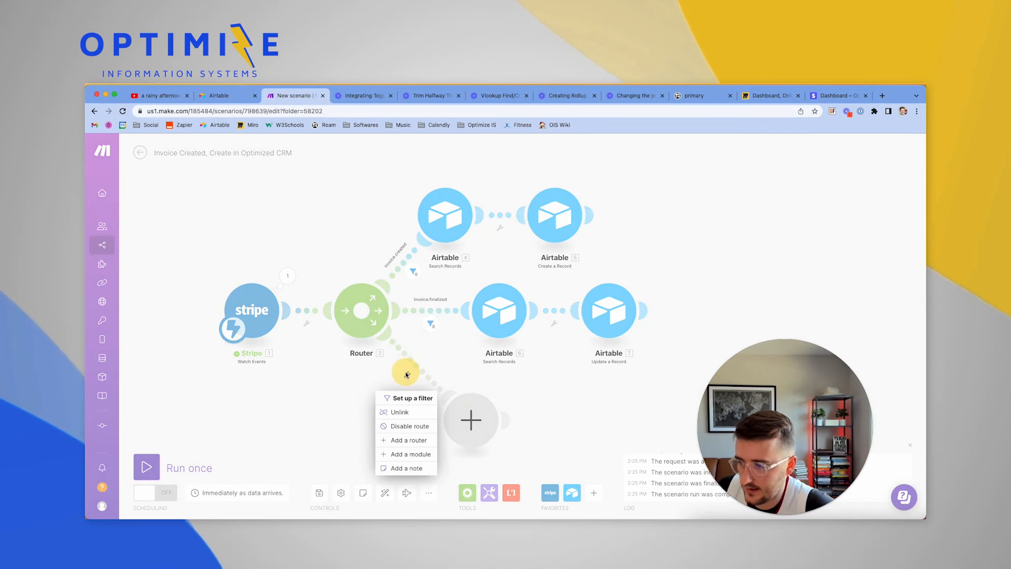
click(421, 396)
click(484, 300)
key(super+v)
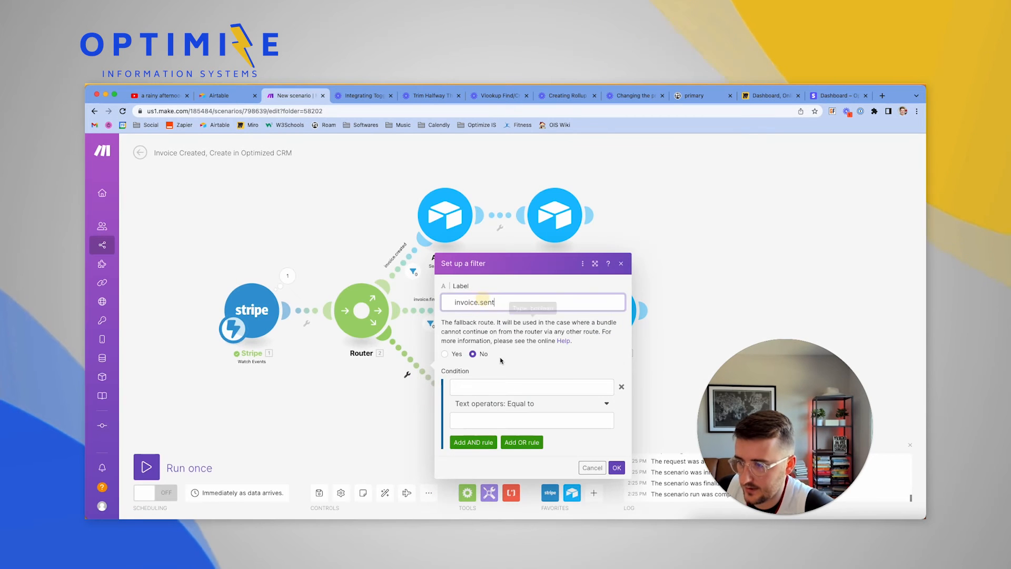
click(483, 421)
key(super+v)
click(483, 390)
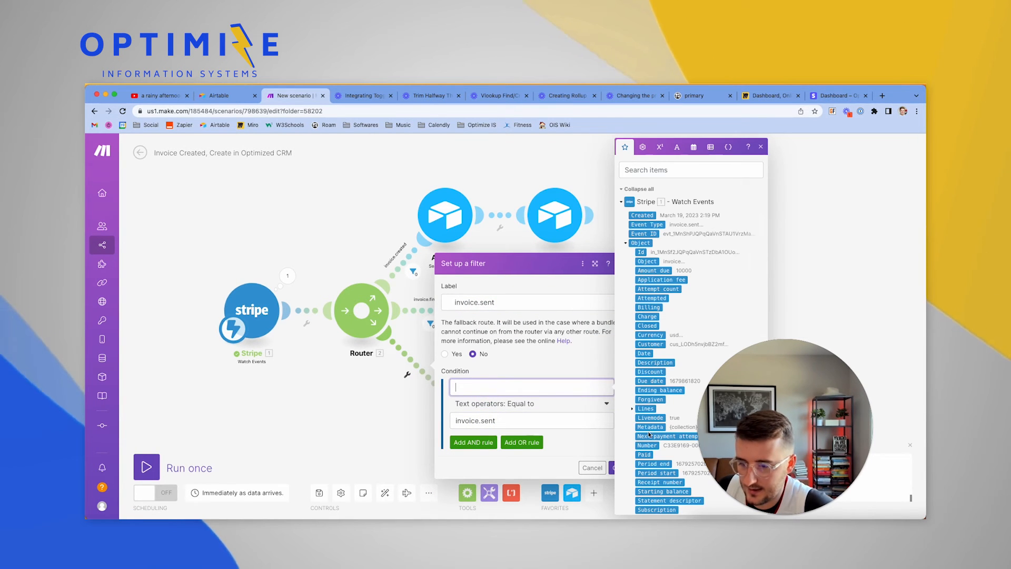
scroll(647, 463, down, 15)
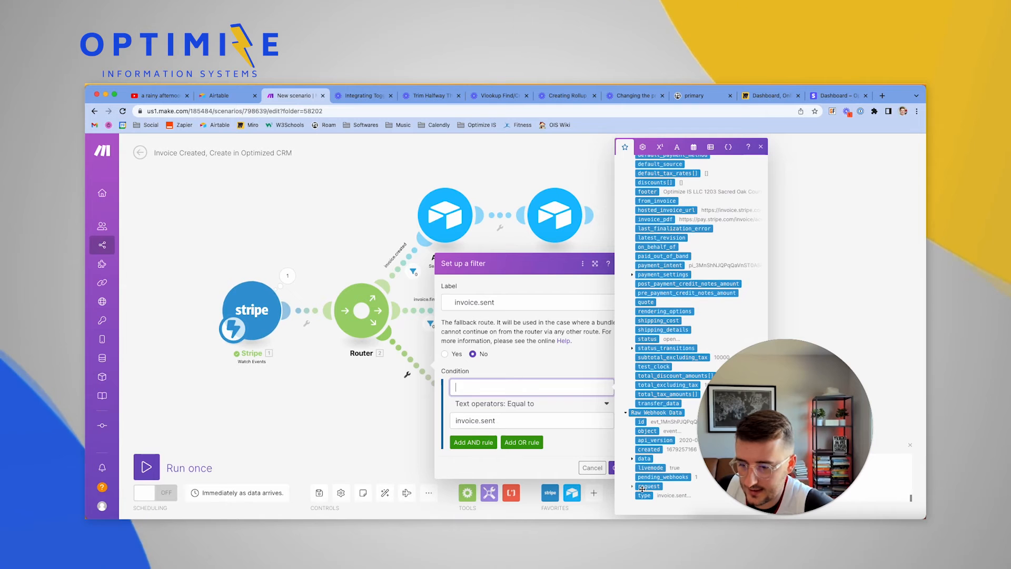
click(643, 494)
click(611, 469)
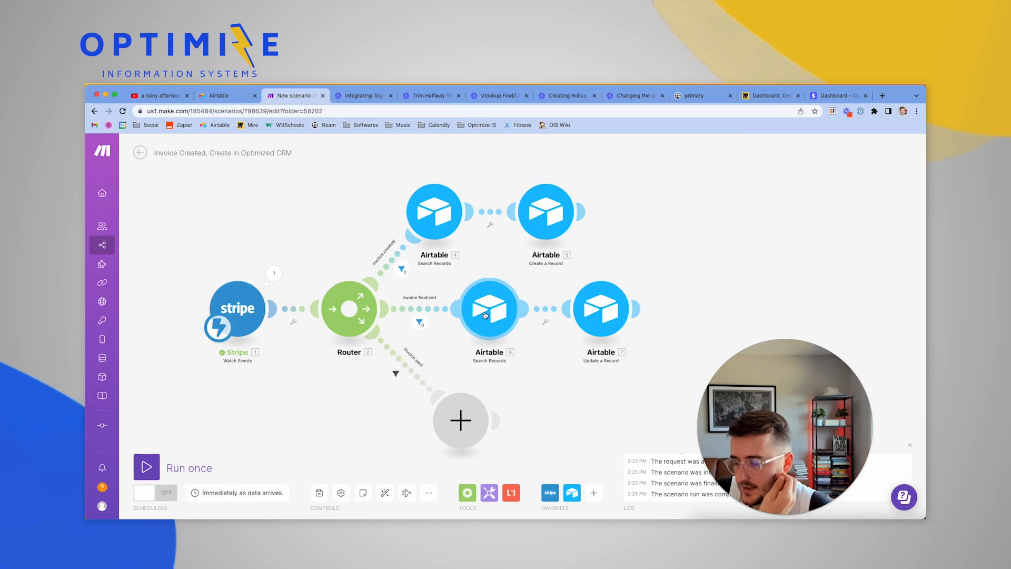
Copy the invoice.finalized route's Airtable search module and attach the copy to the third route
right_click(490, 315)
click(514, 390)
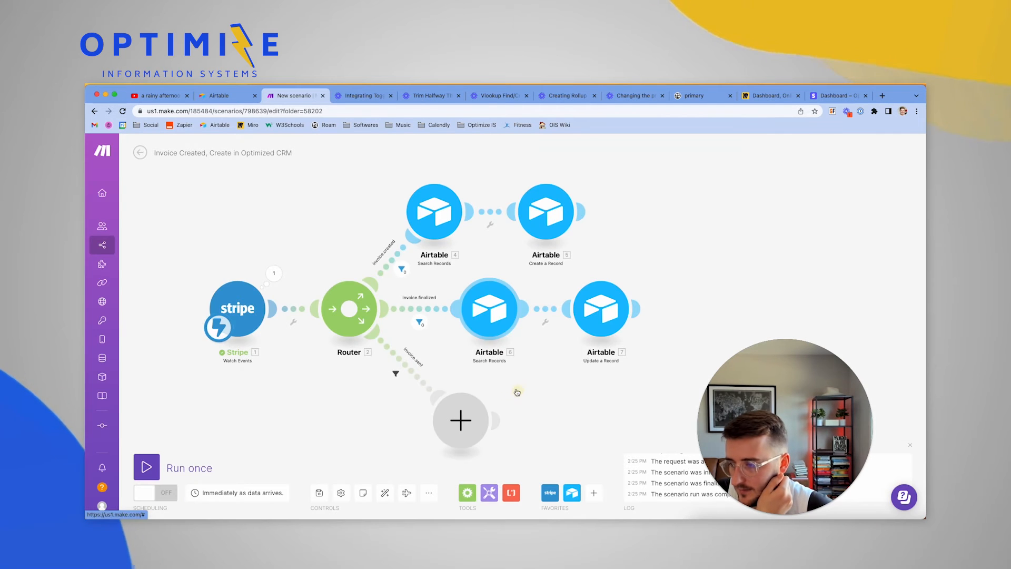
right_click(517, 414)
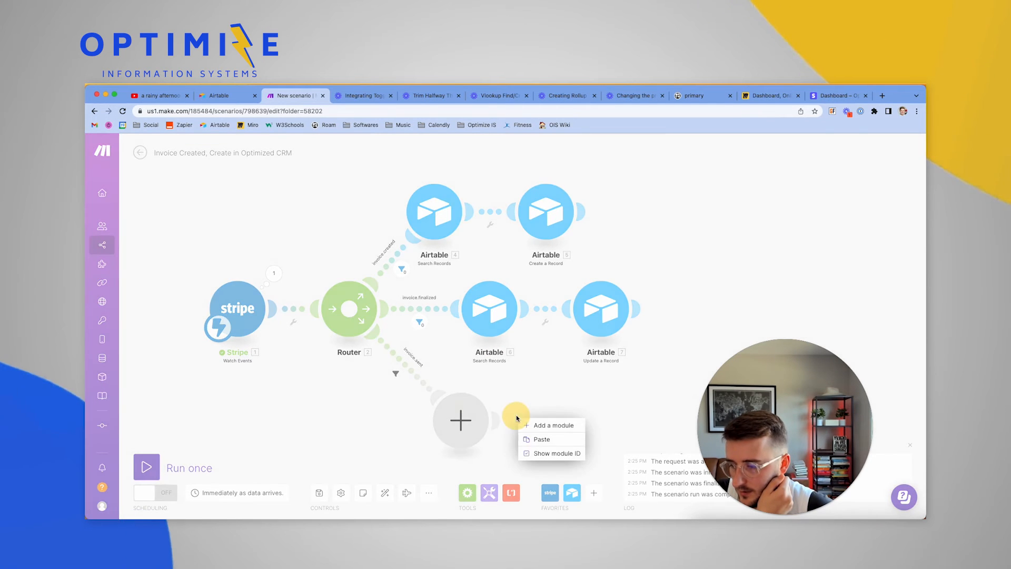
click(536, 441)
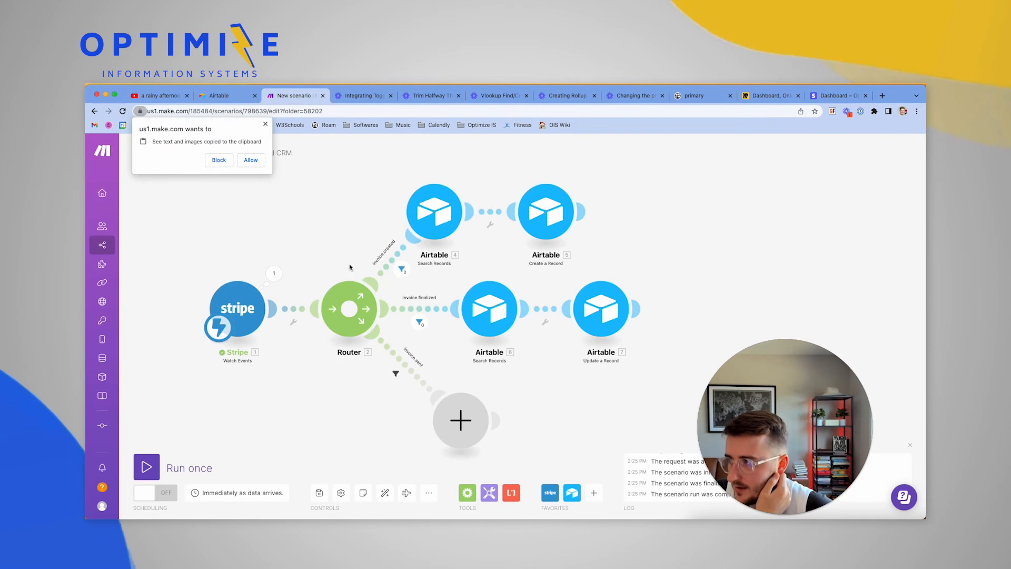
click(251, 160)
drag(370, 199, 663, 419)
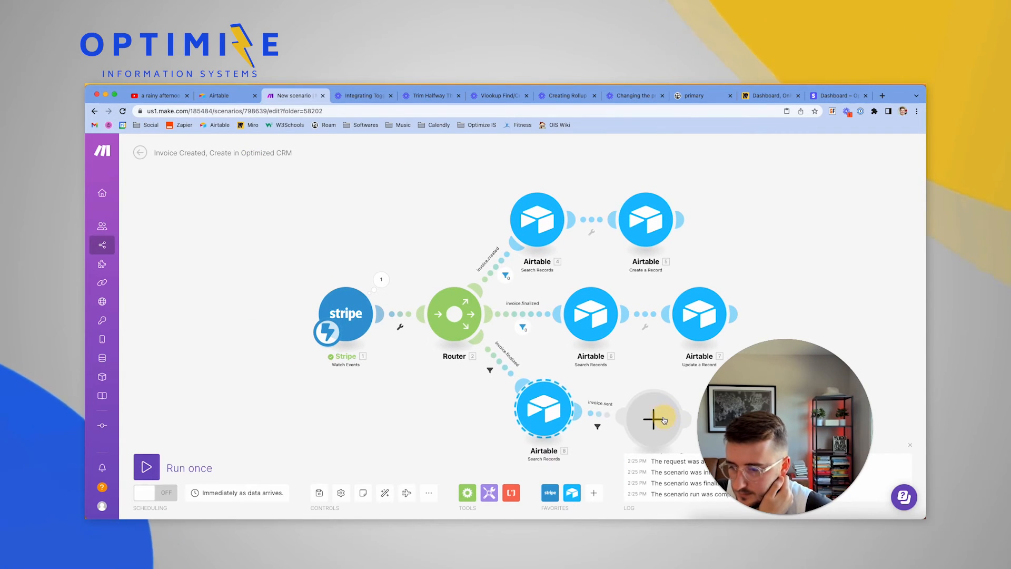
Clone the Update a Record module after the new search and delete the leftover empty slot
right_click(687, 336)
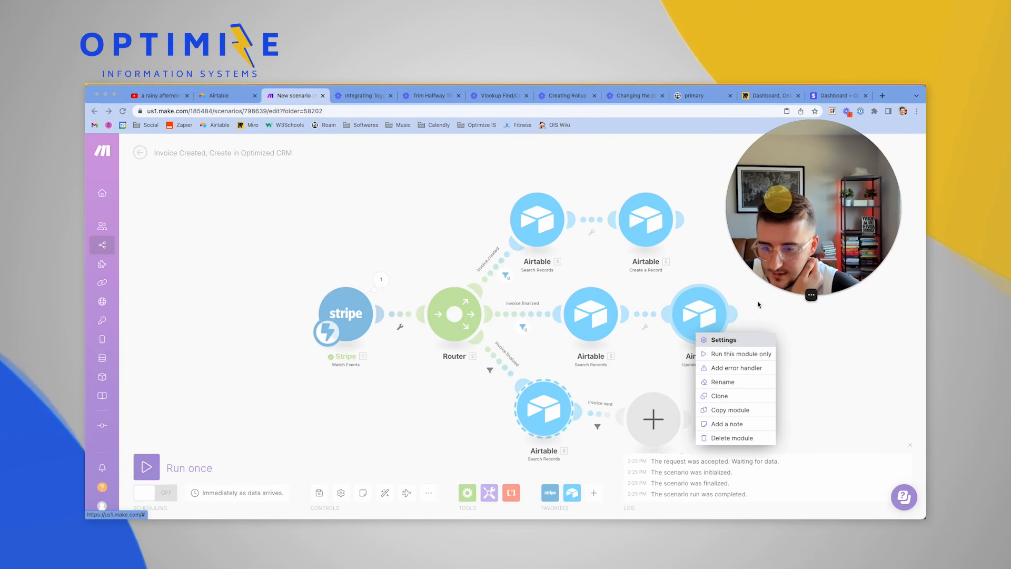
click(719, 395)
mouse_move(720, 399)
mouse_down()
mouse_move(616, 421)
mouse_move(642, 429)
mouse_up()
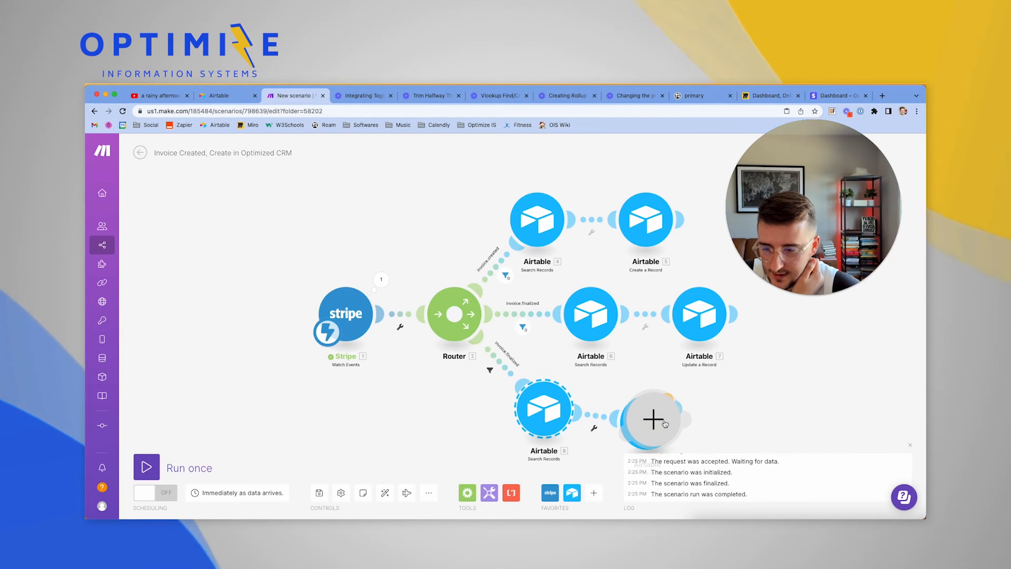
right_click(750, 419)
click(788, 444)
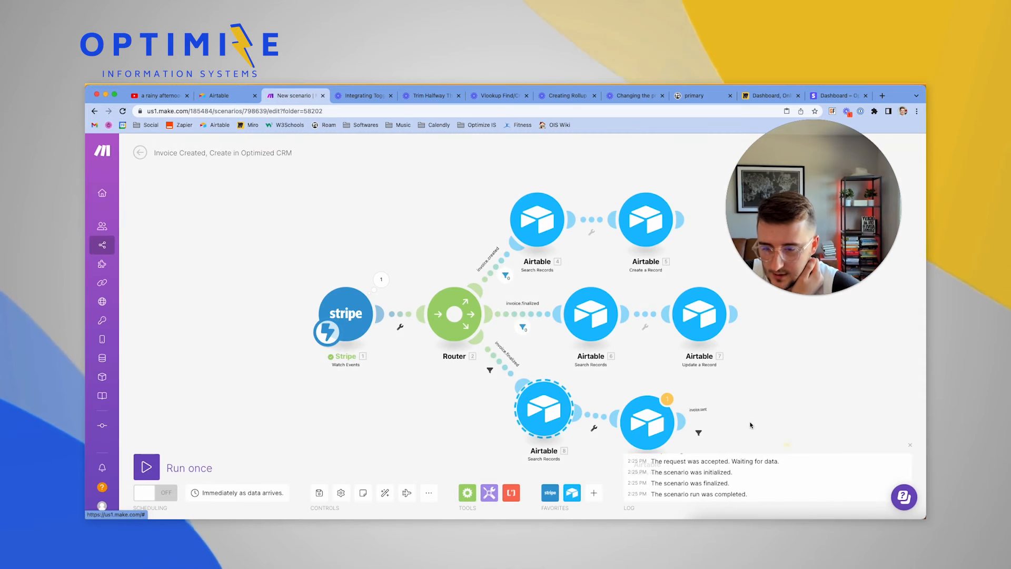
drag(748, 419, 731, 350)
click(506, 348)
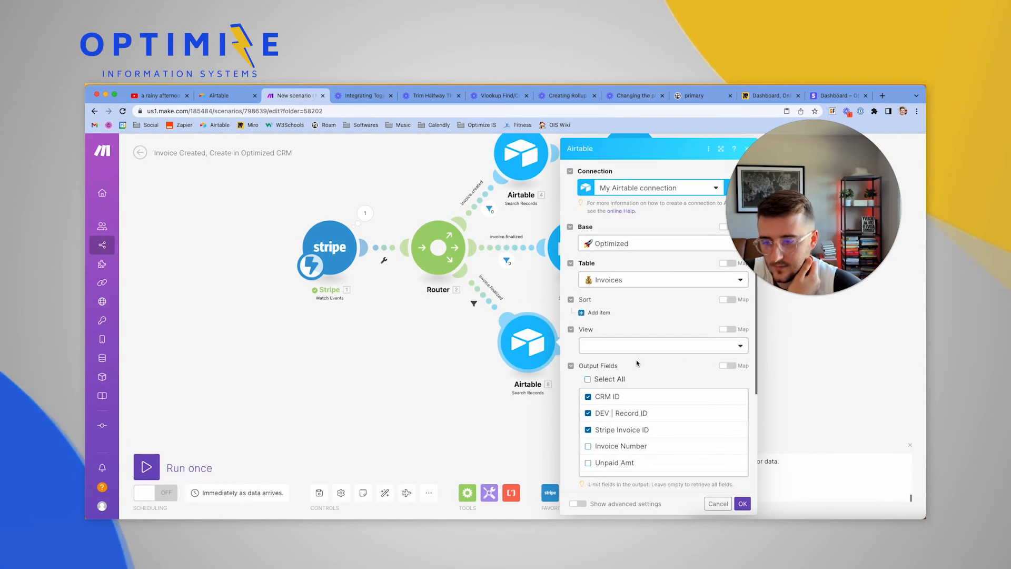
Point the cloned update module's Record ID at the new search result and set Status to Sent
scroll(636, 359, down, 4)
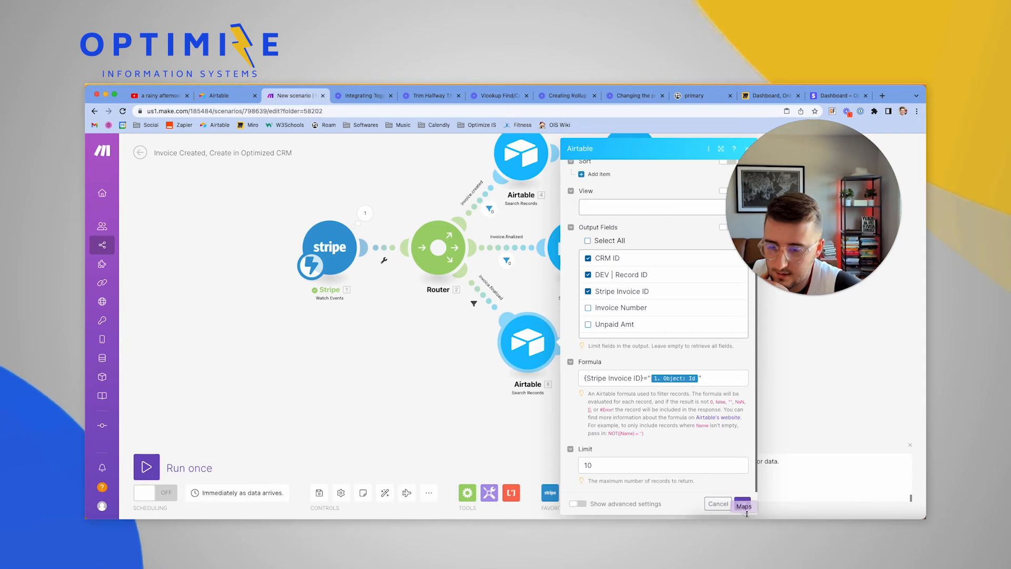
click(742, 503)
click(631, 356)
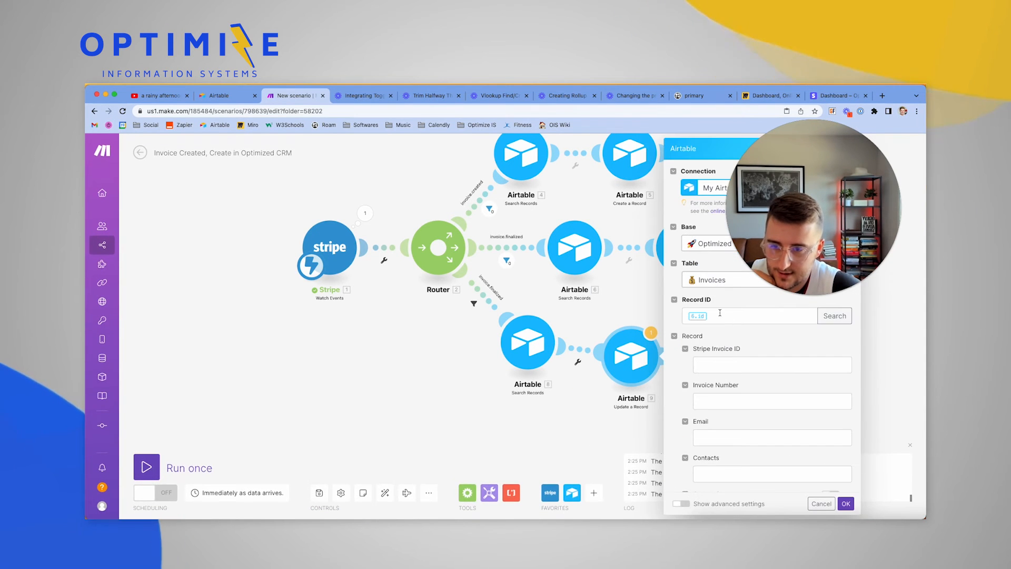
click(721, 369)
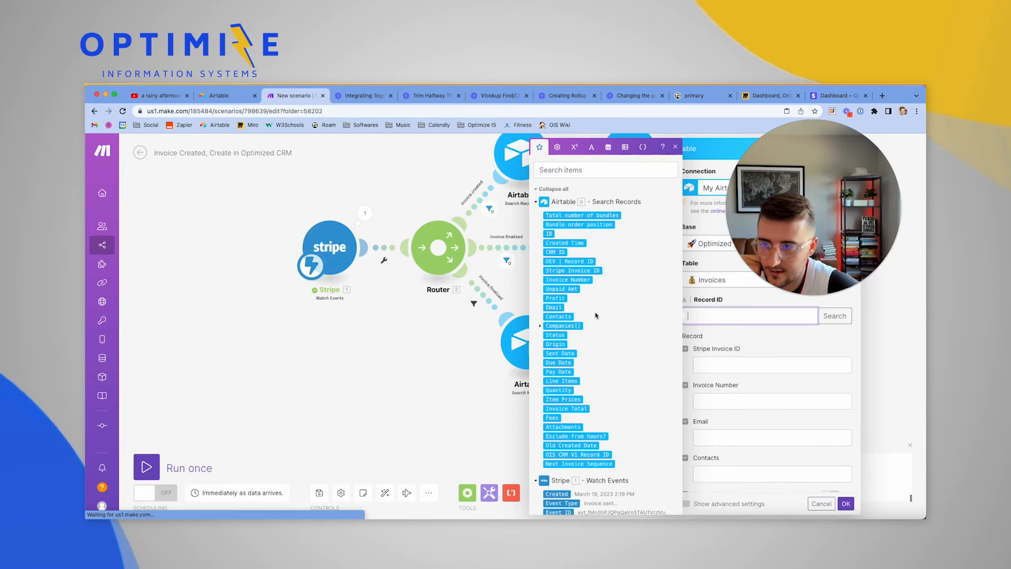
click(486, 371)
click(631, 356)
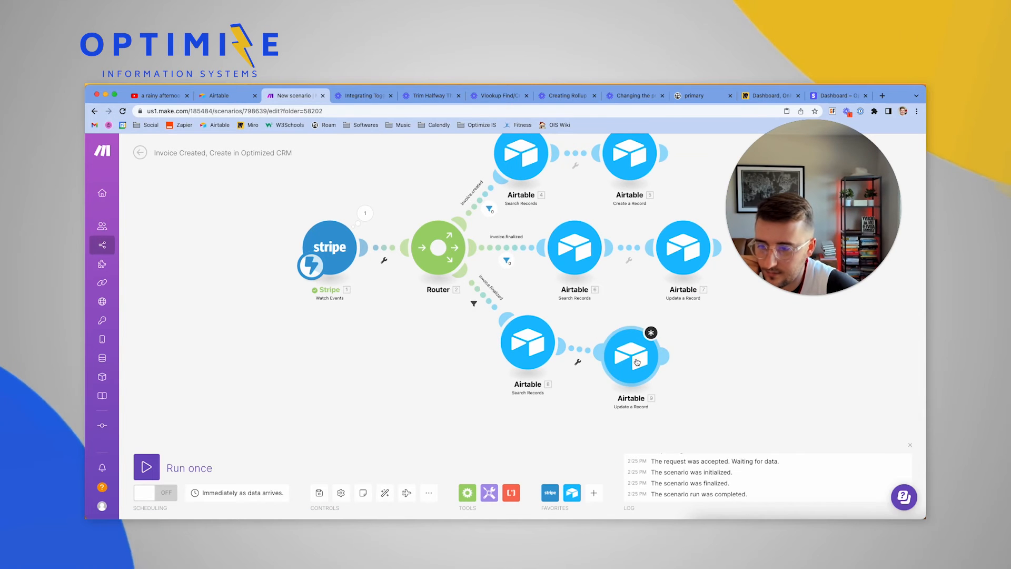
click(714, 311)
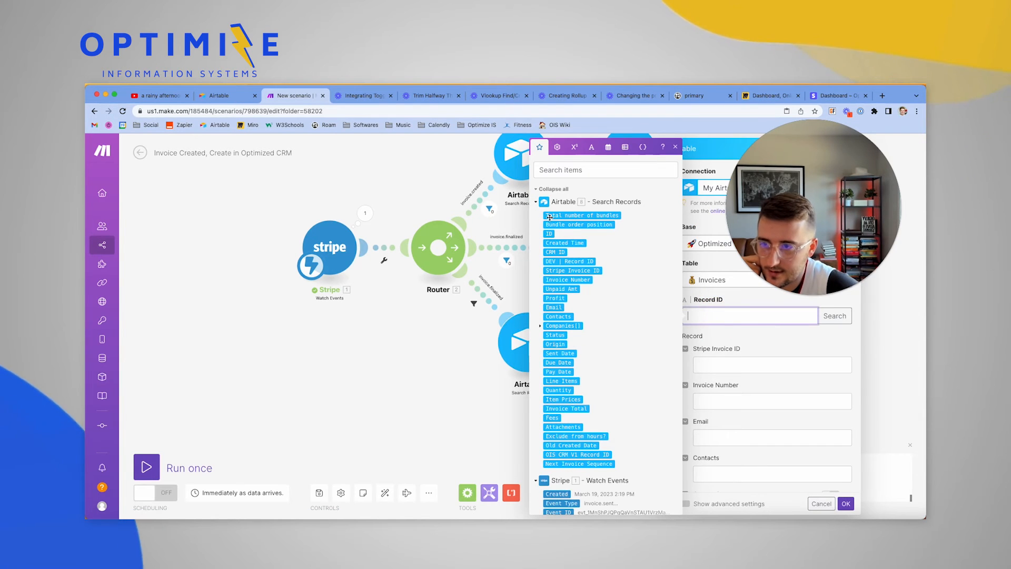
scroll(775, 399, down, 3)
click(740, 371)
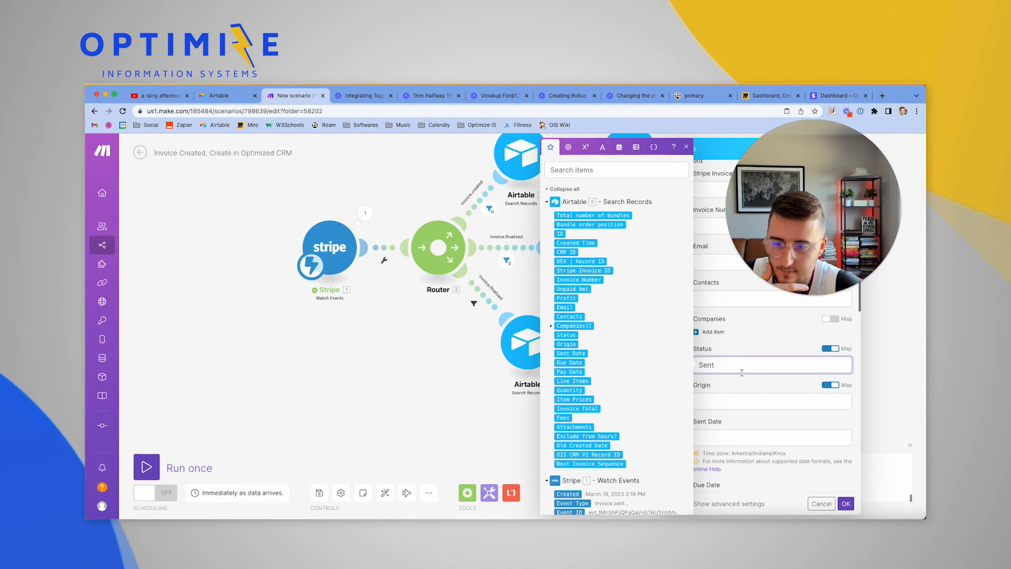
click(746, 383)
scroll(747, 384, down, 7)
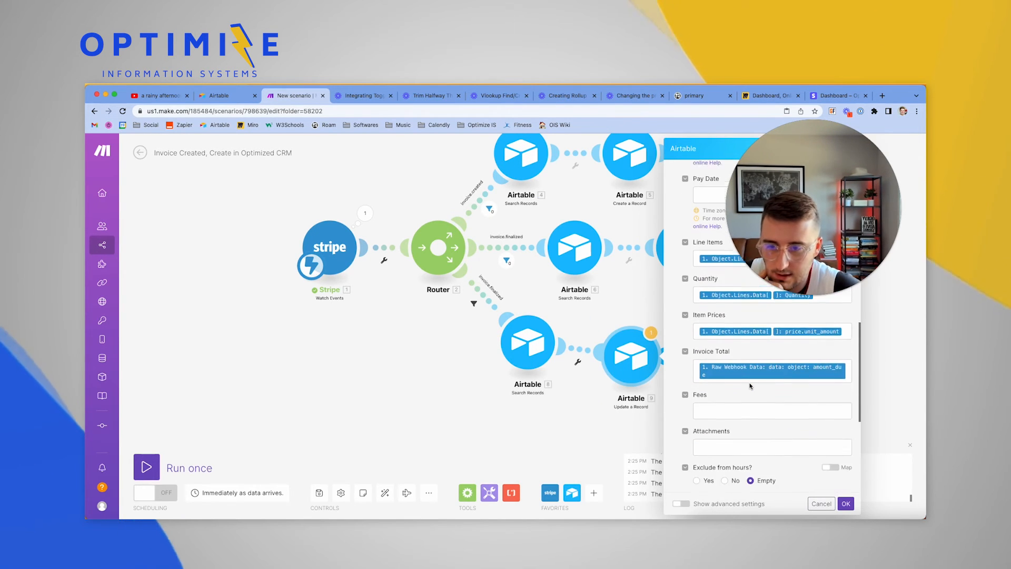
scroll(751, 386, up, 2)
Clear the Line Items, Quantity, Item Prices and Invoice Total mappings and save the module
click(828, 340)
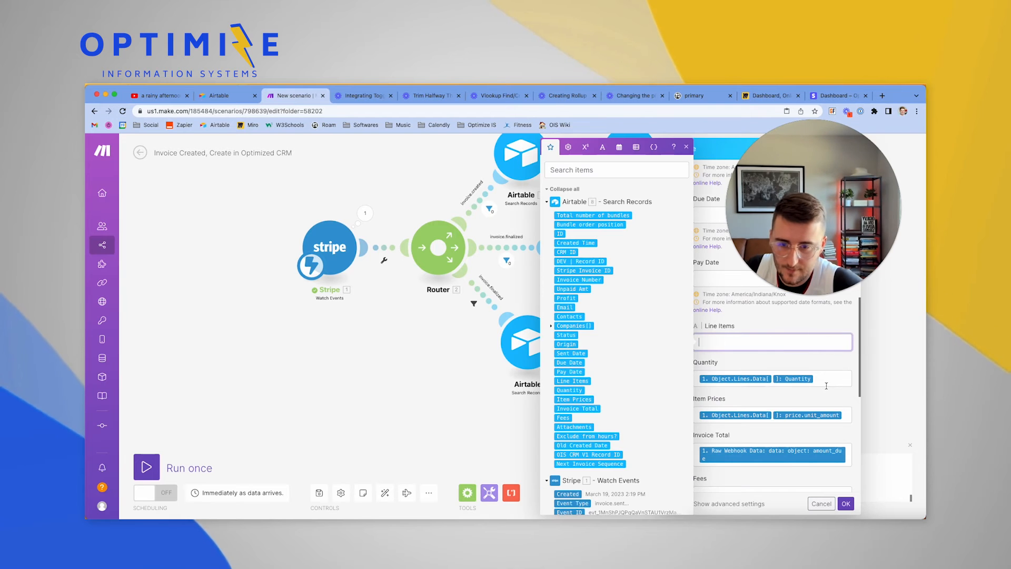
click(821, 380)
key(BackSpace)
key(BackSpace)
click(845, 419)
key(BackSpace)
key(BackSpace)
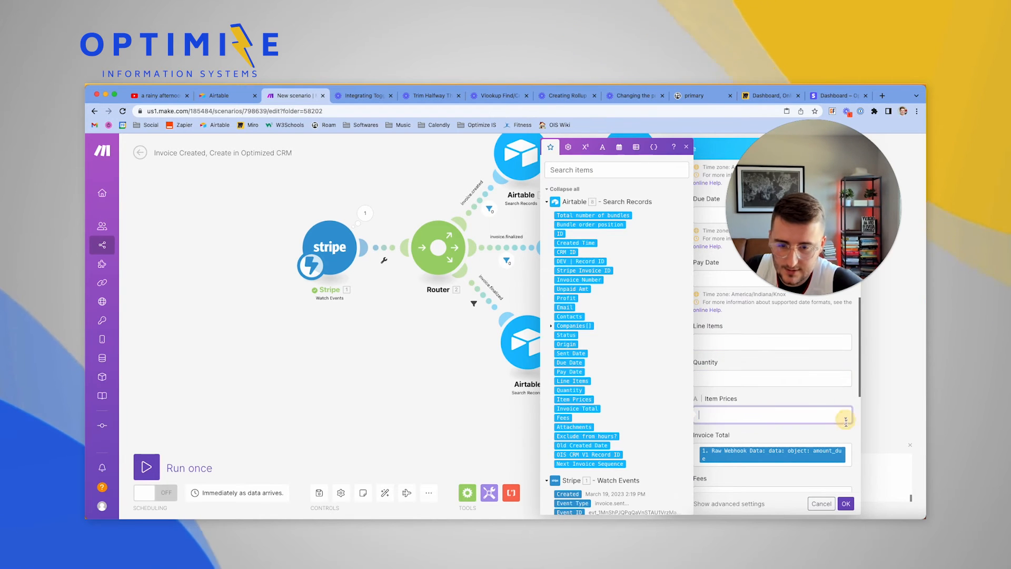
click(849, 449)
key(BackSpace)
scroll(773, 447, down, 7)
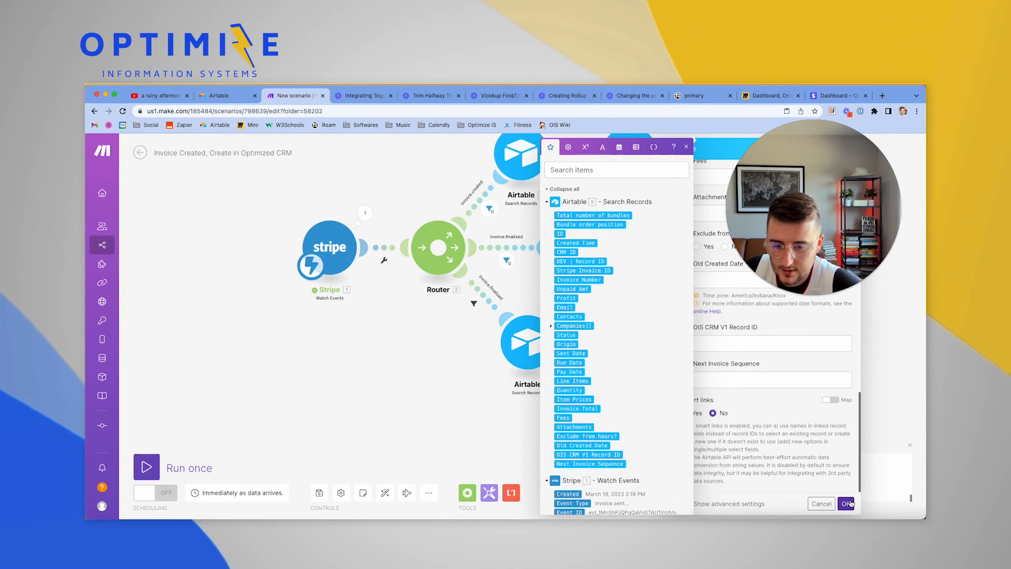
click(846, 502)
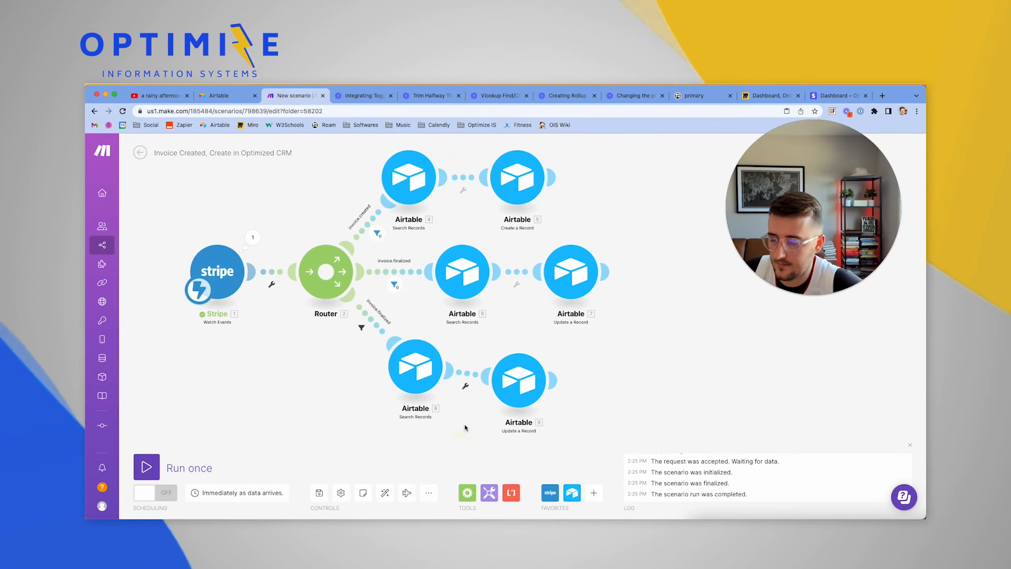
Auto-align the scenario's modules and check the Stripe trigger's output bundle
click(387, 493)
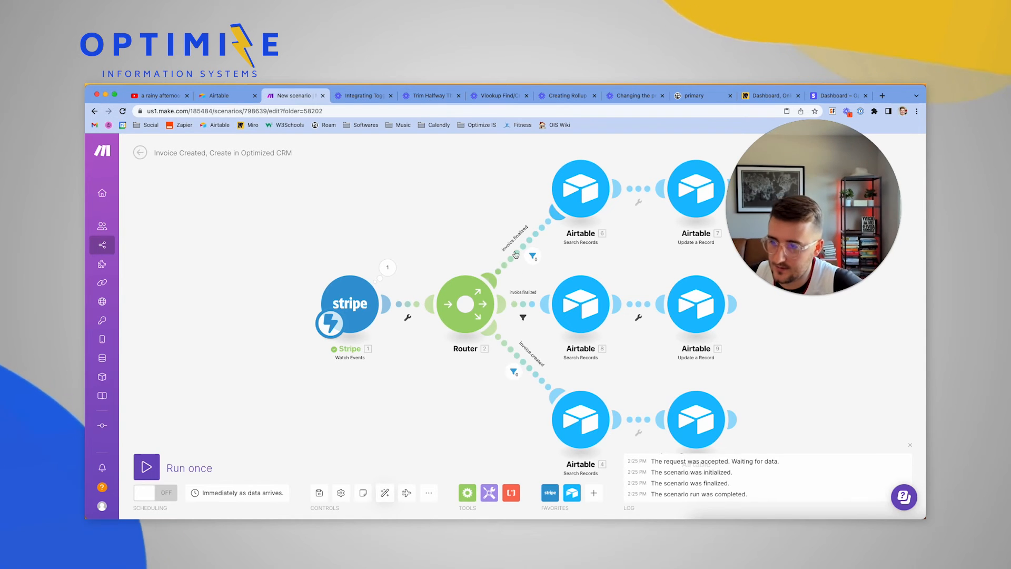
drag(462, 236, 407, 230)
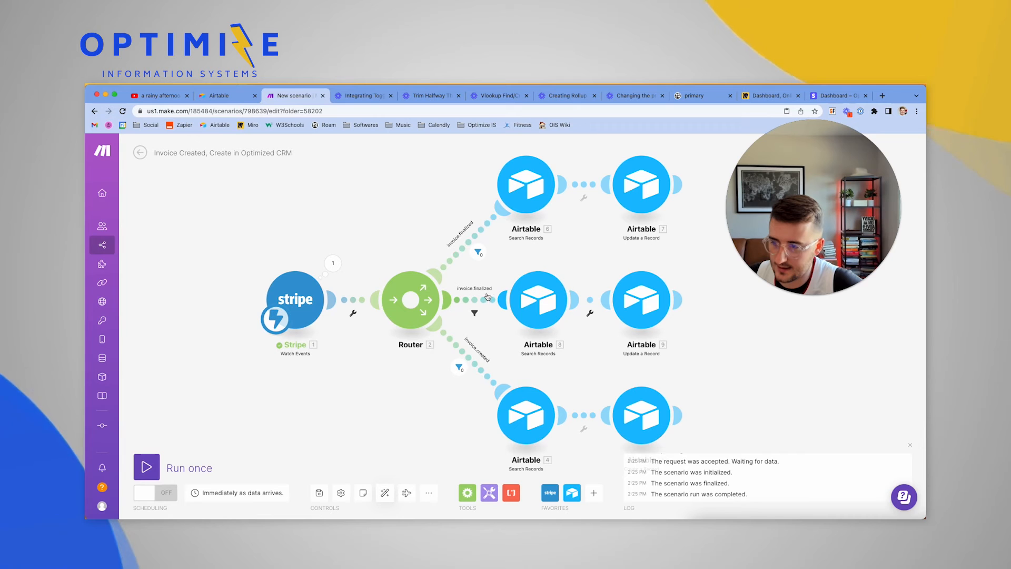
click(626, 301)
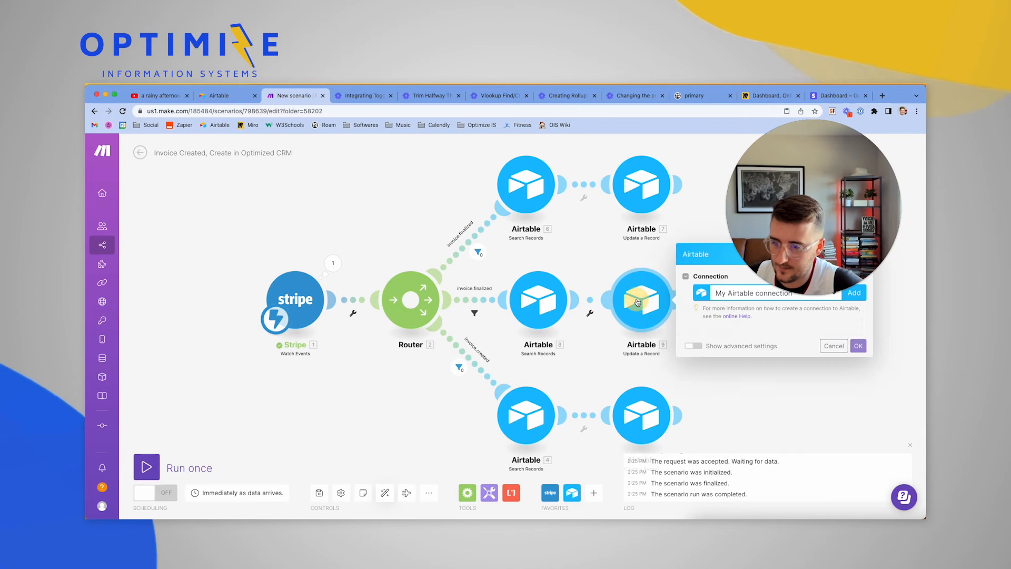
scroll(756, 346, down, 5)
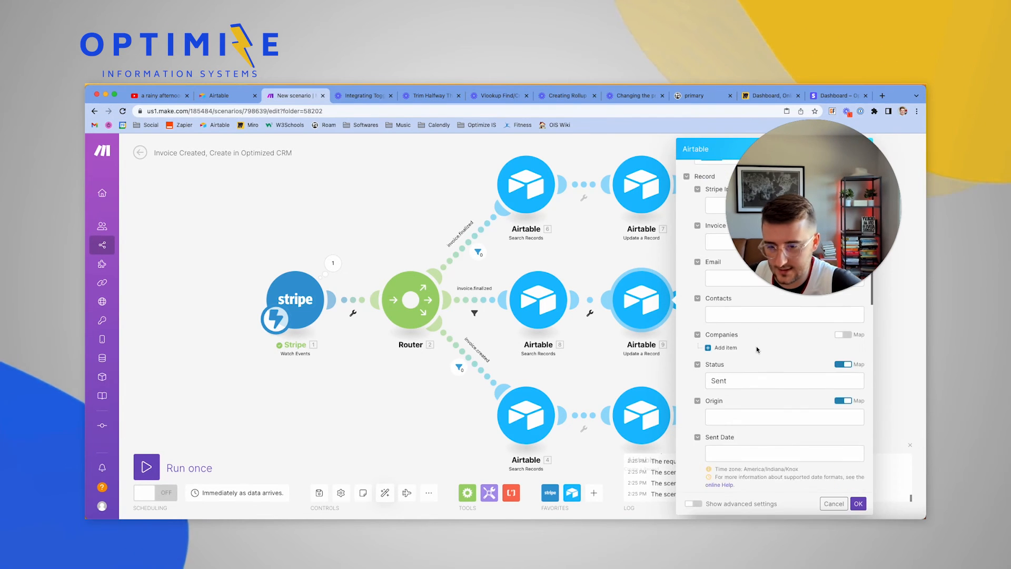
click(332, 265)
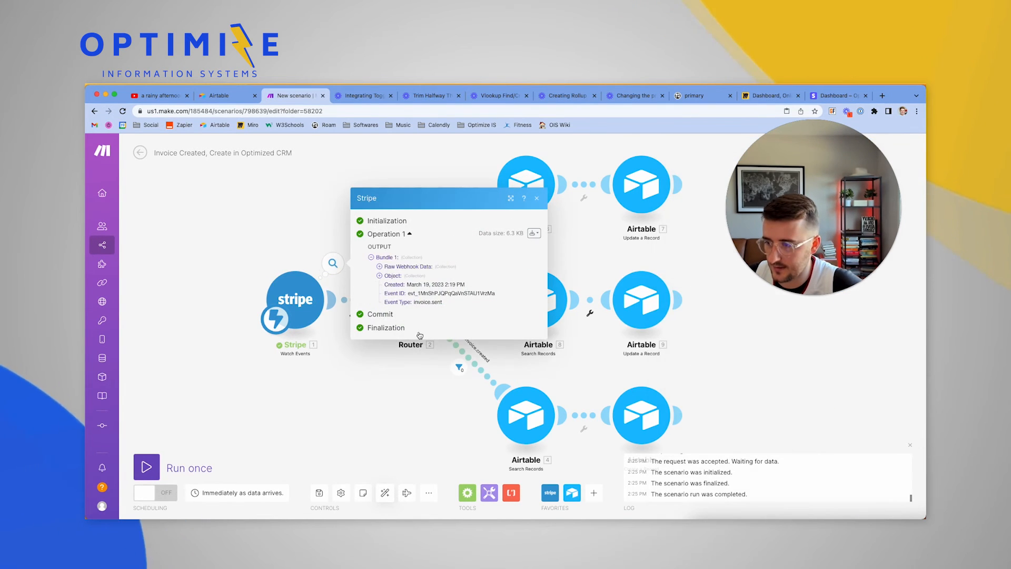
click(278, 205)
Change the middle route filter's label and Equal-to value from invoice.finalized to invoice.sent
click(474, 314)
click(548, 236)
text(a)
text(invoice.sent)
key(super+a)
text(invoice.sent)
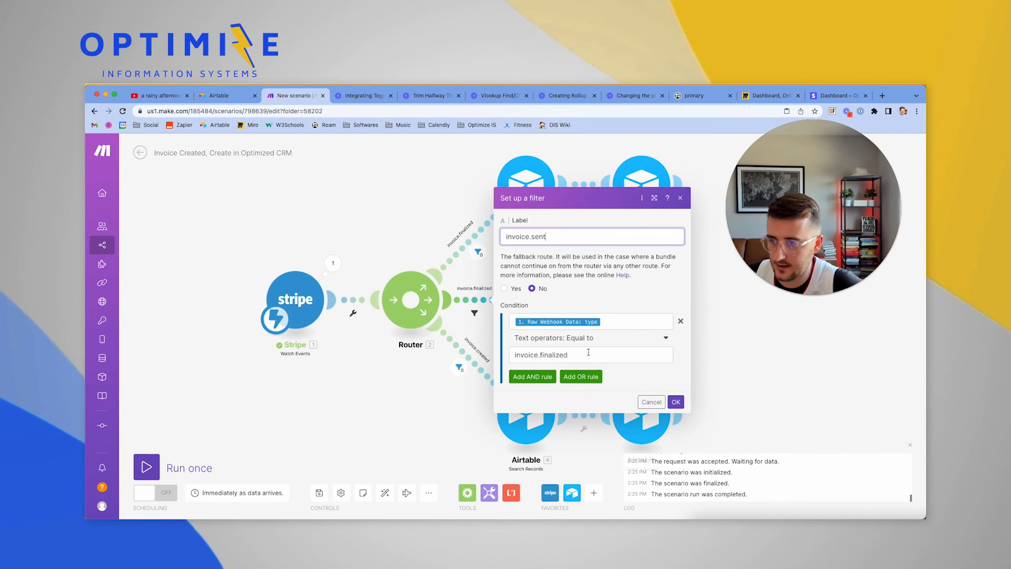
click(588, 352)
key(super+a)
text(invoice.sent)
click(670, 403)
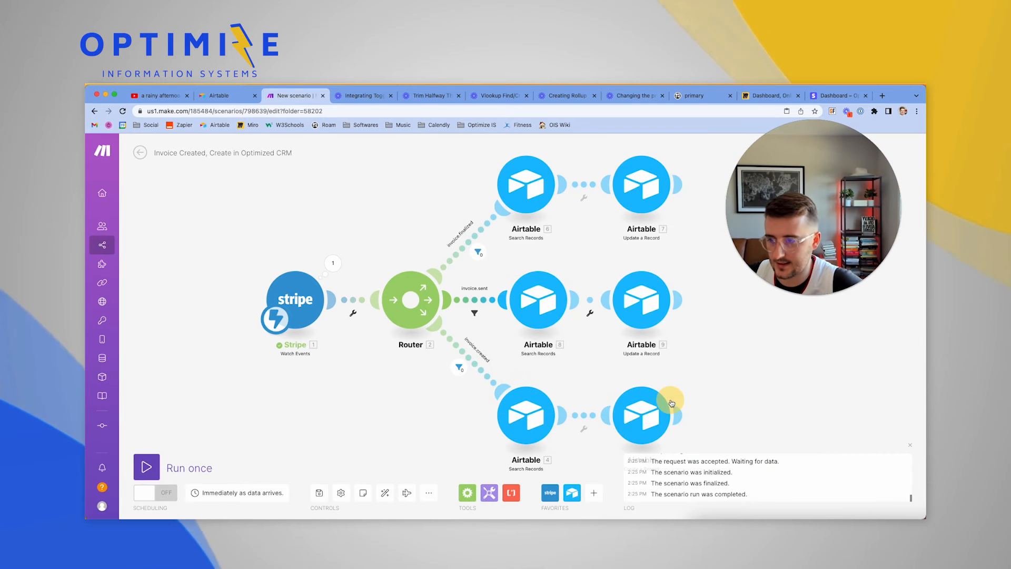
Re-align and save the scenario, then run it once on the queued Stripe event
click(407, 493)
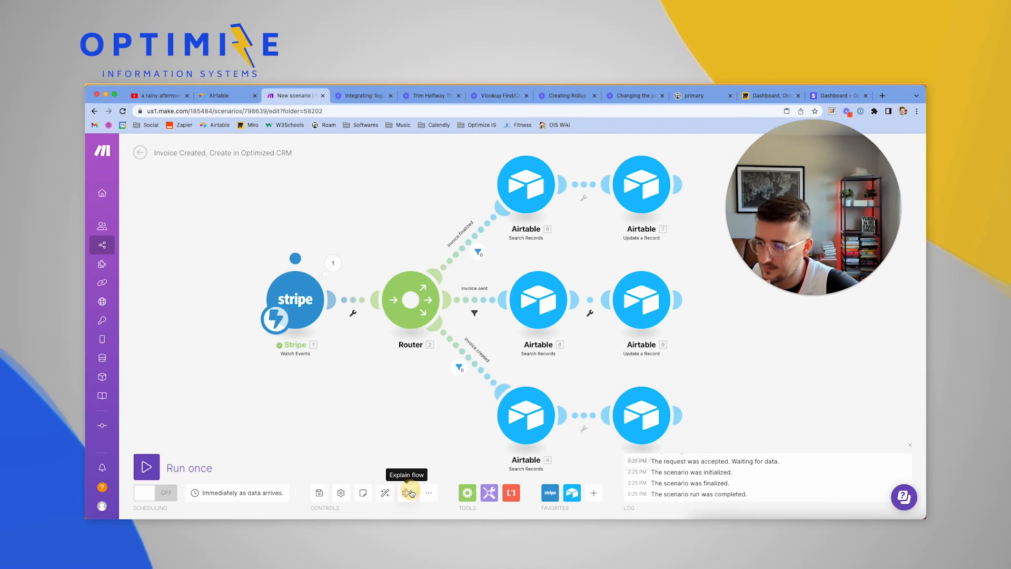
click(388, 493)
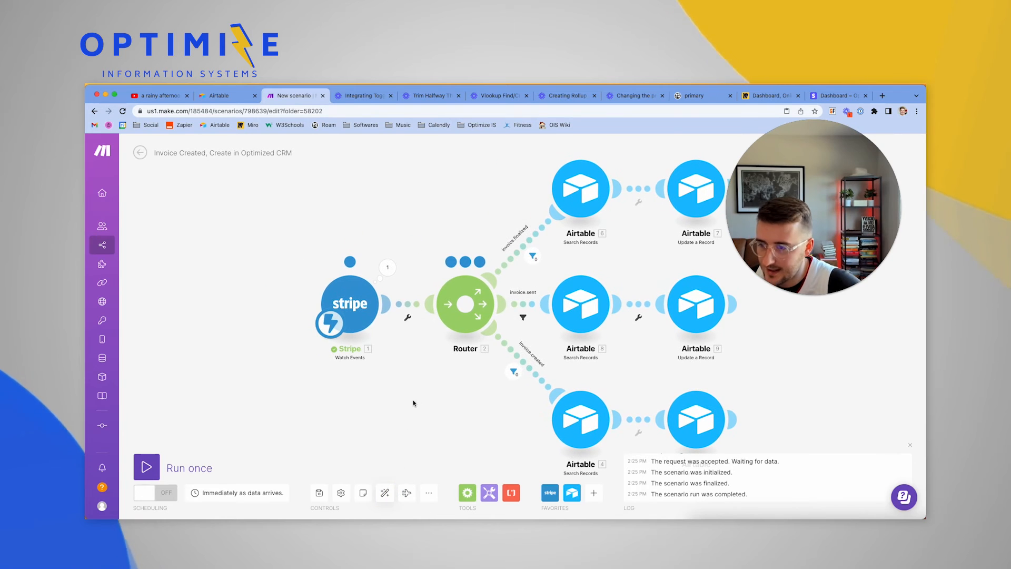
click(320, 494)
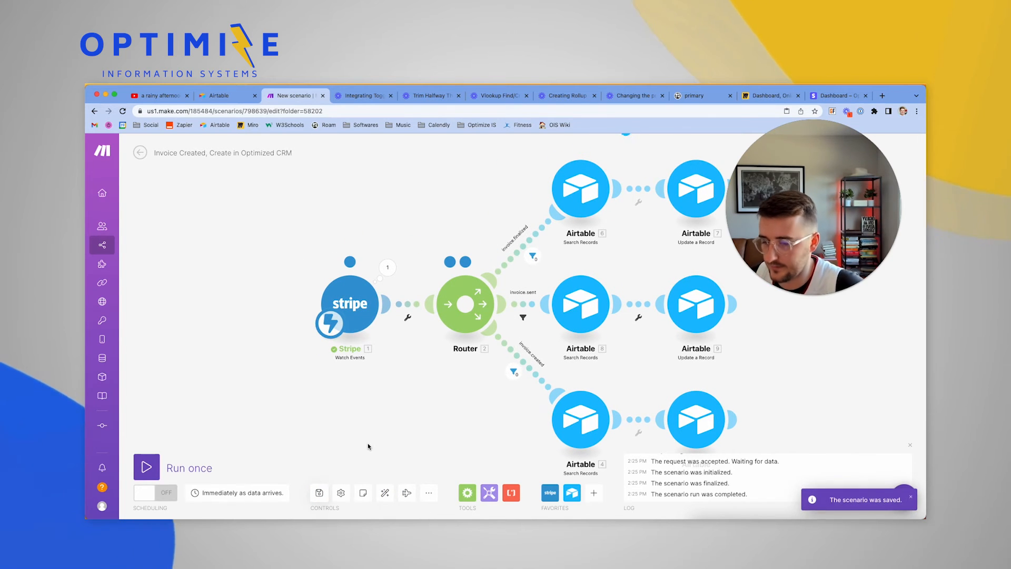
drag(368, 443, 277, 426)
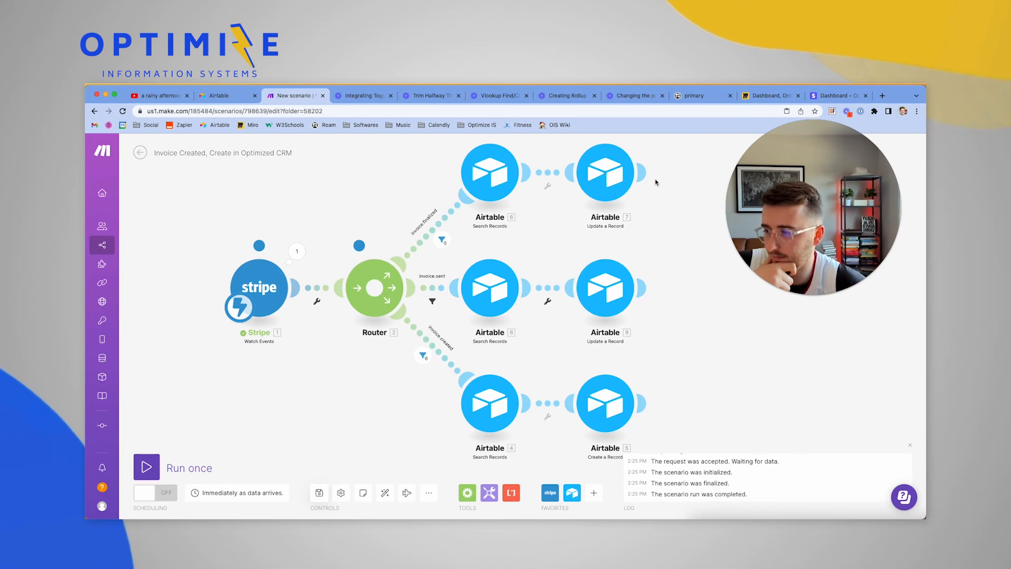
click(146, 467)
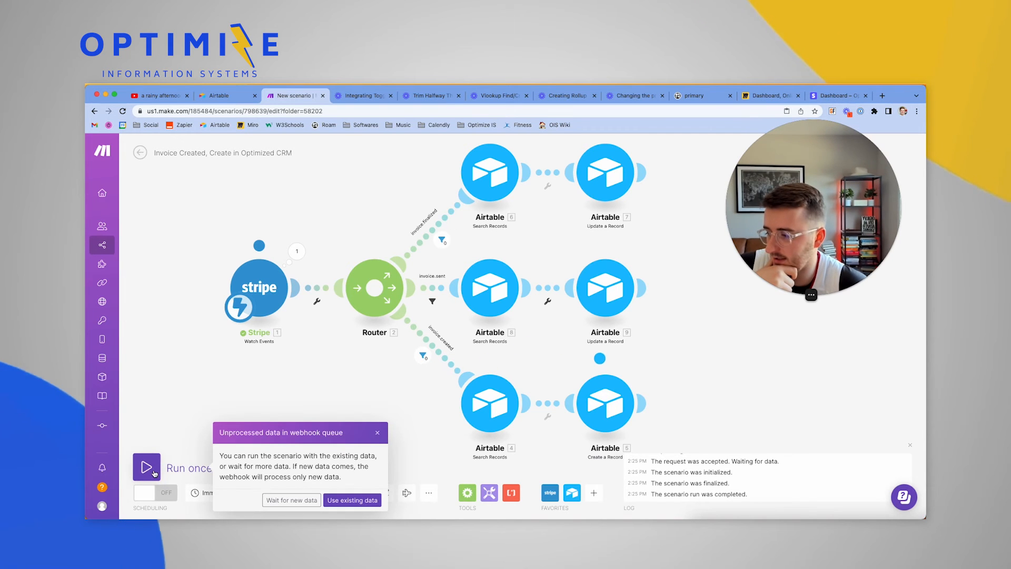
click(338, 499)
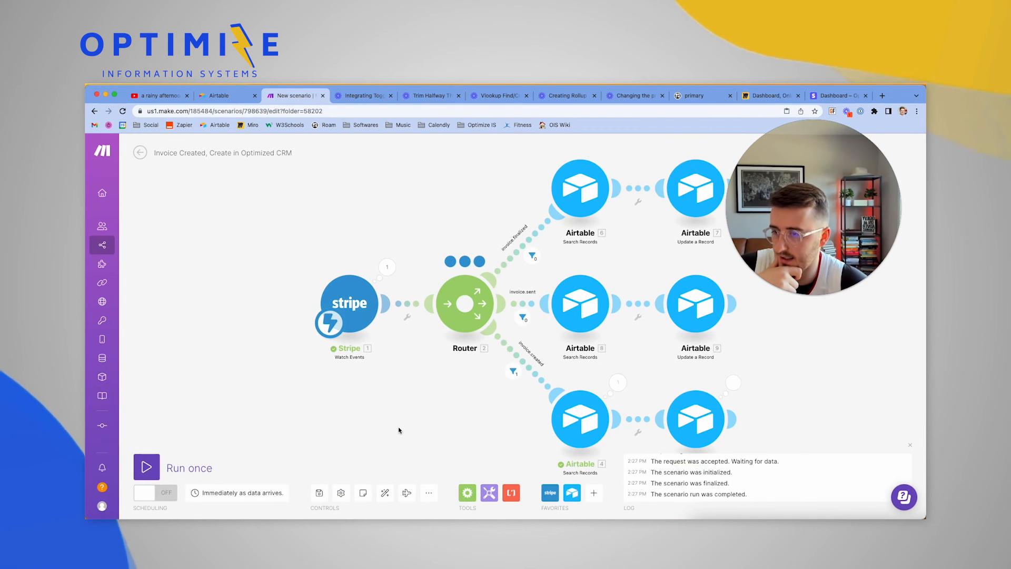
Check the Airtable 4 search and Airtable 5 created-record outputs, then start a new waiting run
drag(406, 424, 349, 422)
drag(417, 406, 379, 382)
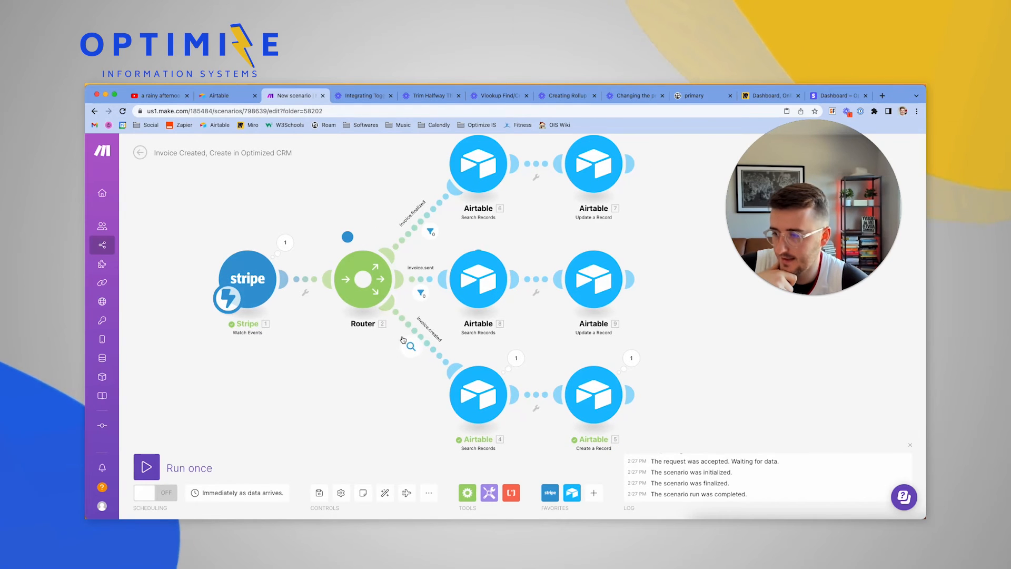
click(516, 360)
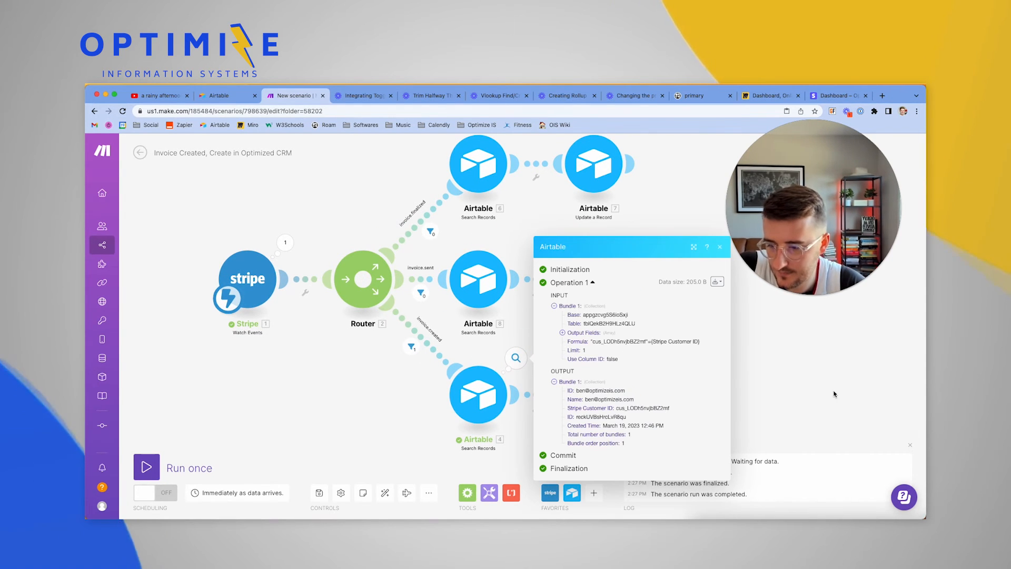
click(814, 384)
click(516, 358)
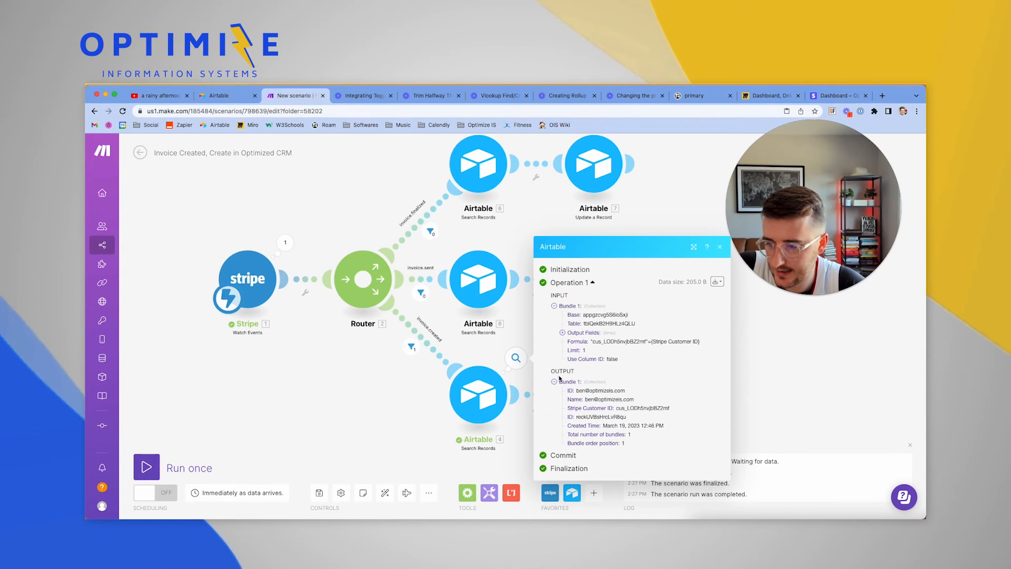
click(351, 404)
click(635, 366)
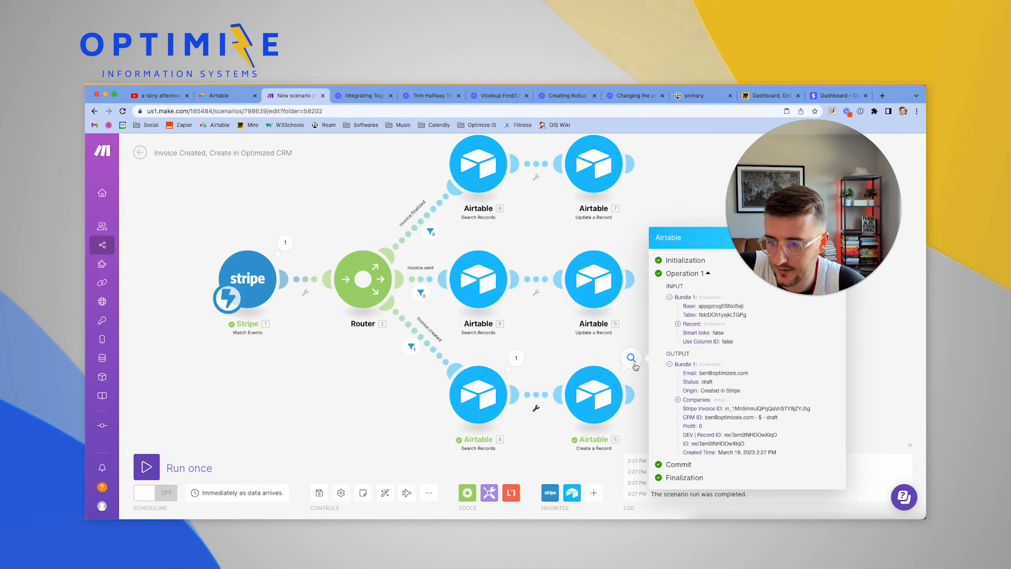
click(679, 401)
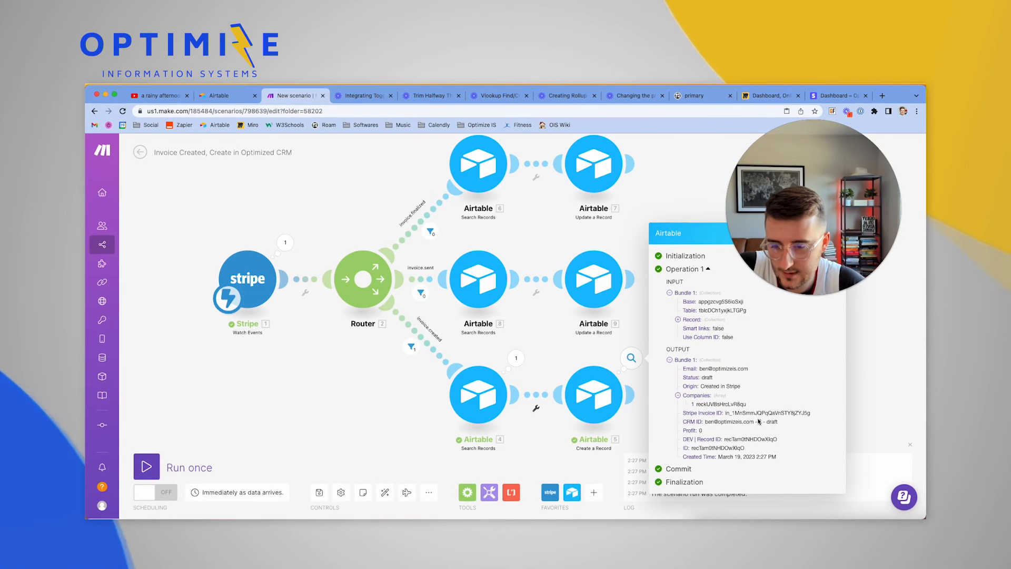
click(307, 377)
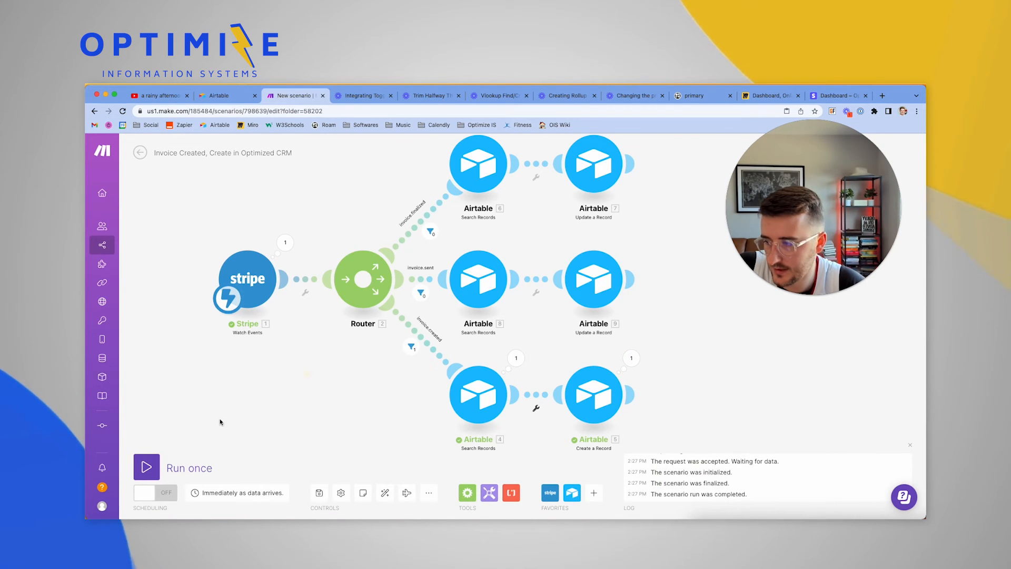
click(147, 466)
drag(450, 440, 362, 421)
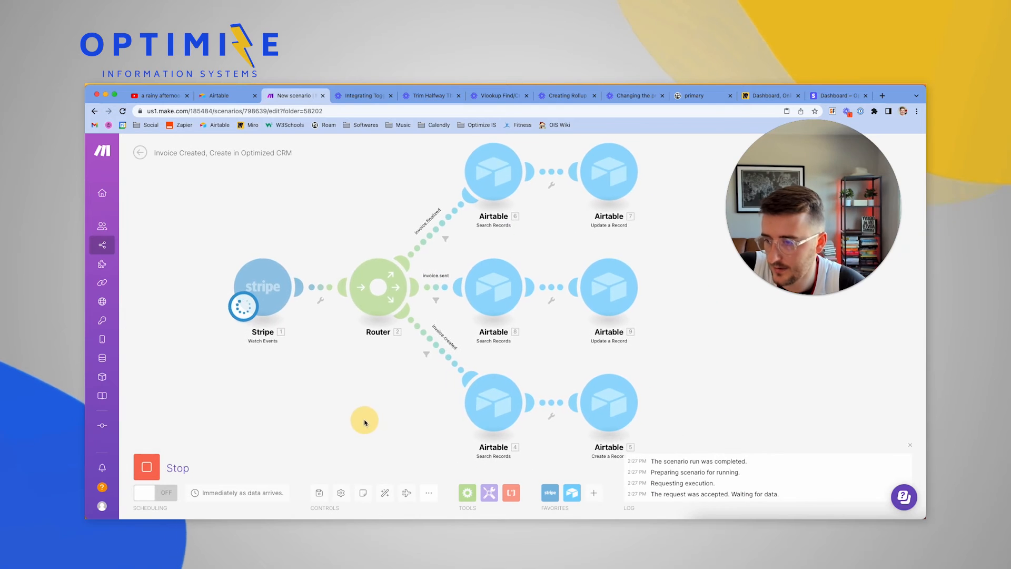
Review the $50.00 Stripe draft invoice and send it to the customer
click(831, 97)
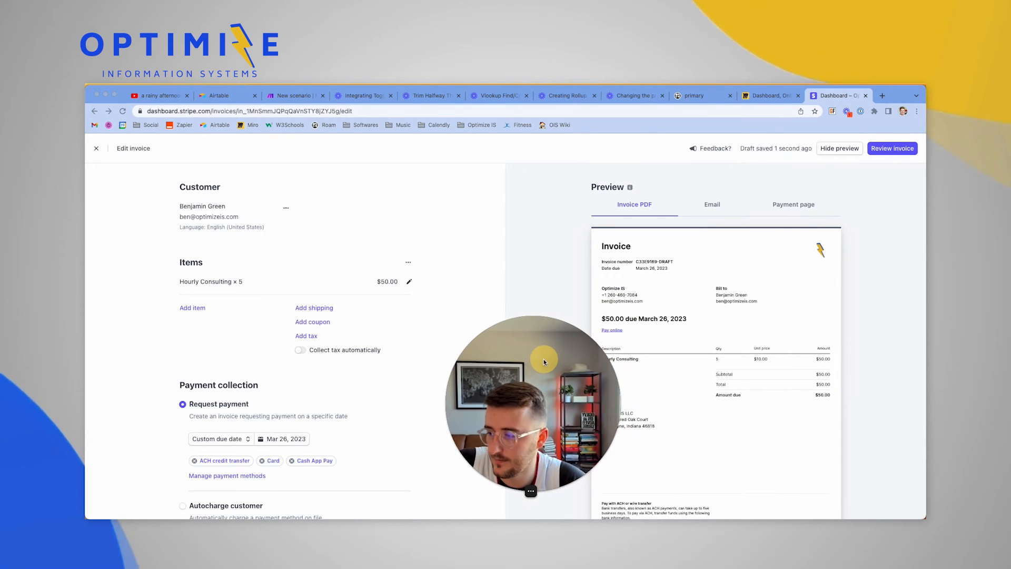
click(886, 152)
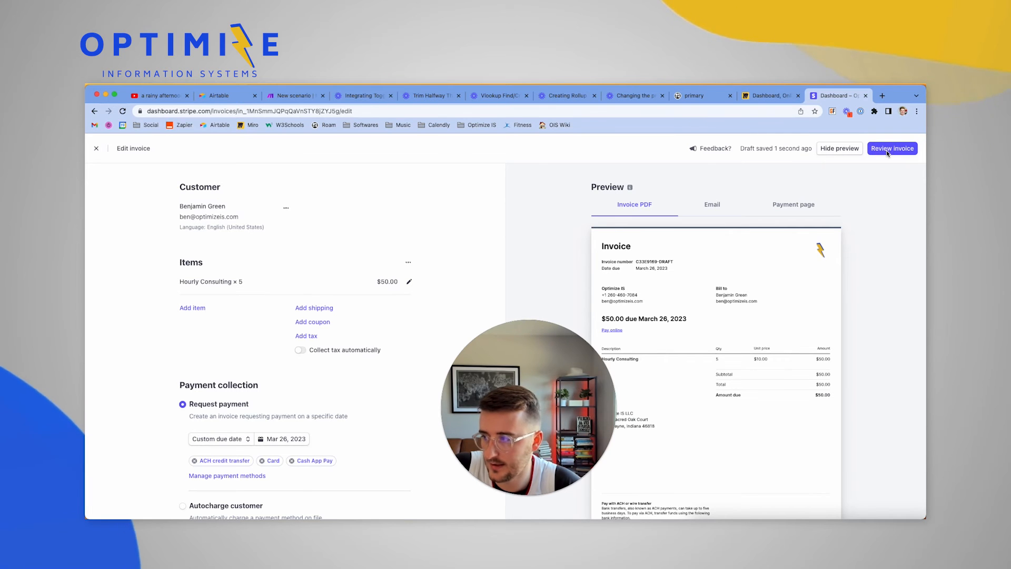
click(886, 150)
drag(541, 356, 455, 362)
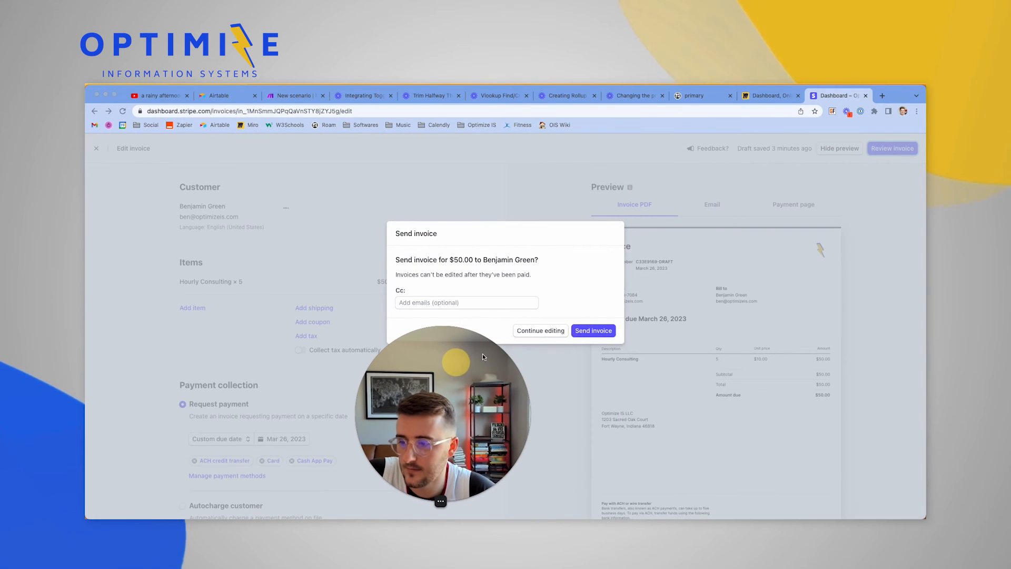
click(595, 330)
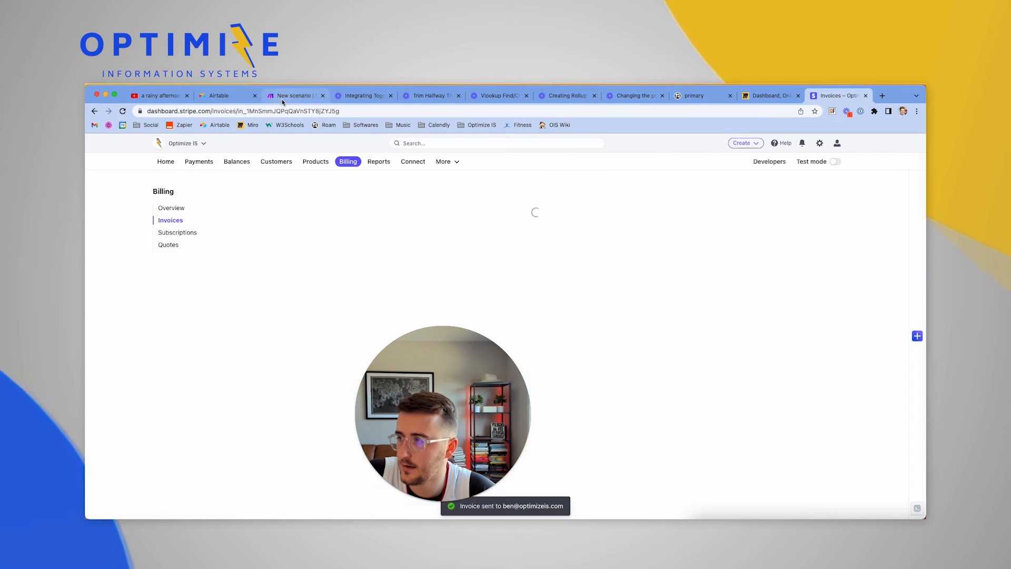
click(293, 95)
Inspect the test-run output of Stripe 1, Airtable 6 and Airtable 7, where the record is still draft
drag(501, 392, 777, 385)
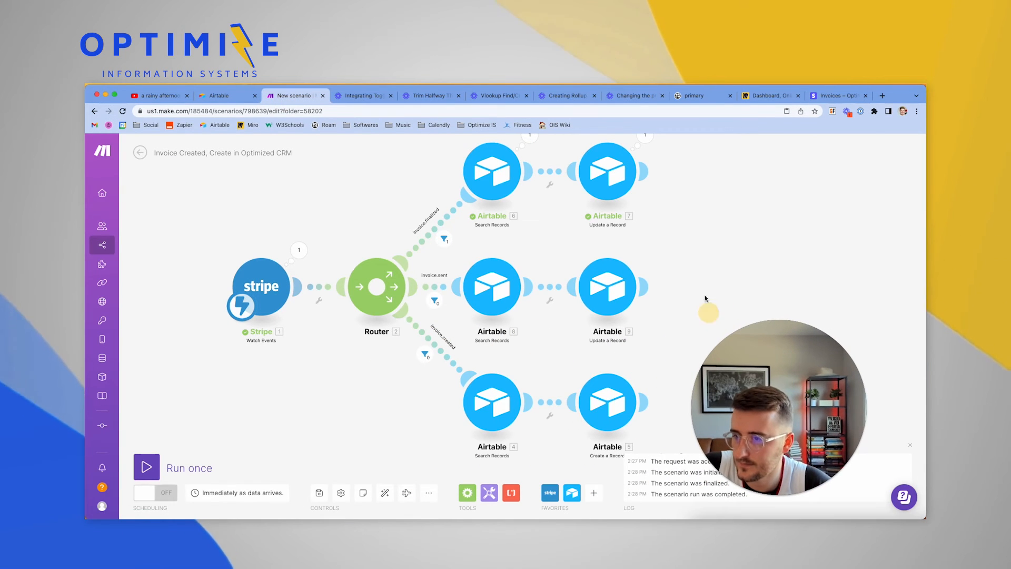
scroll(703, 279, up, 2)
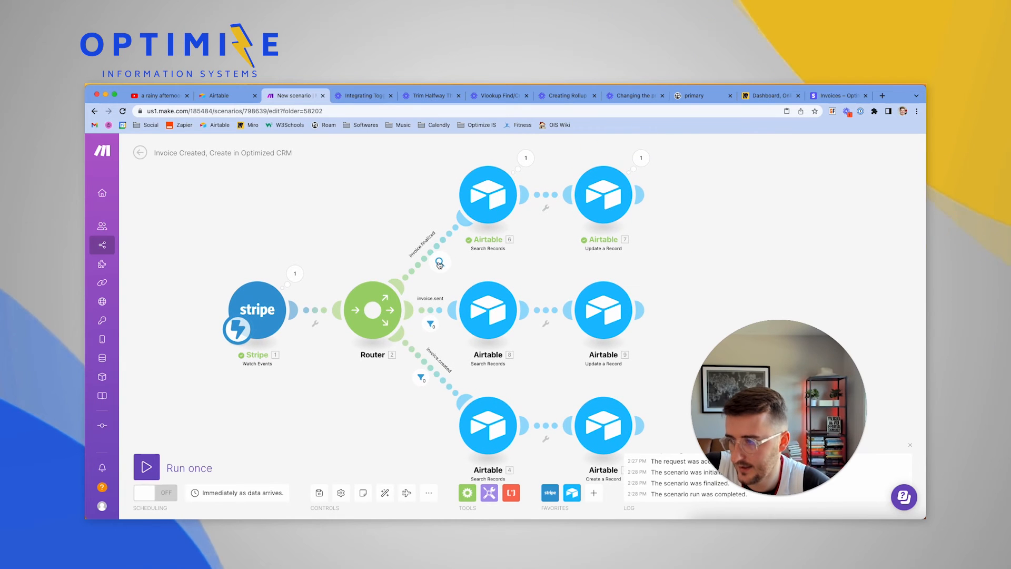
click(295, 274)
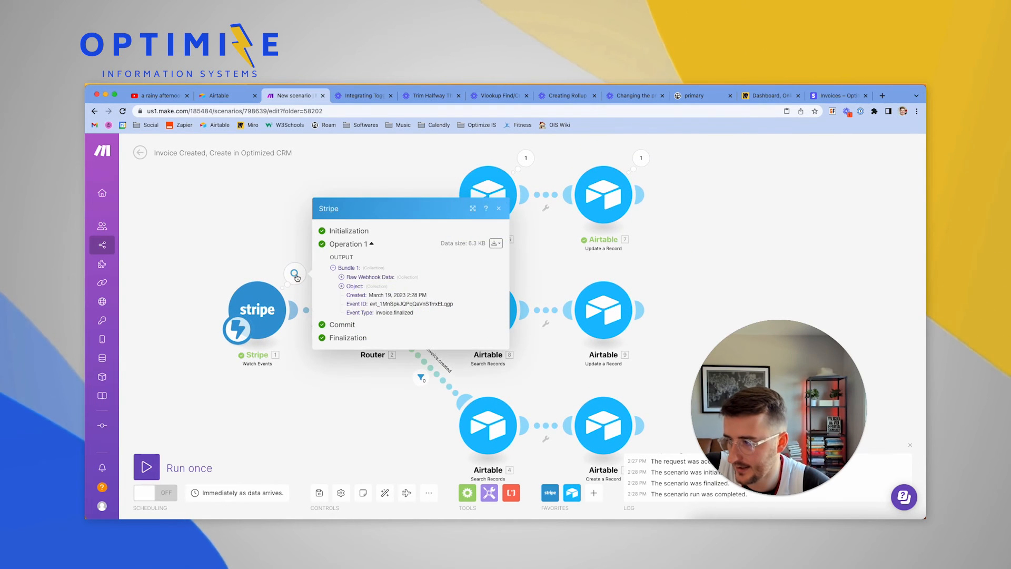
click(525, 158)
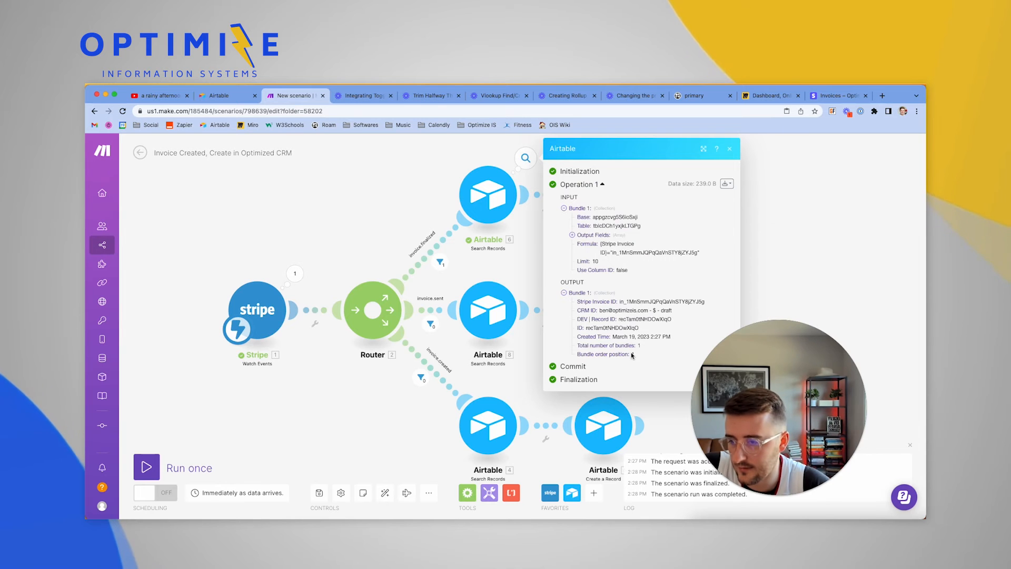
click(805, 250)
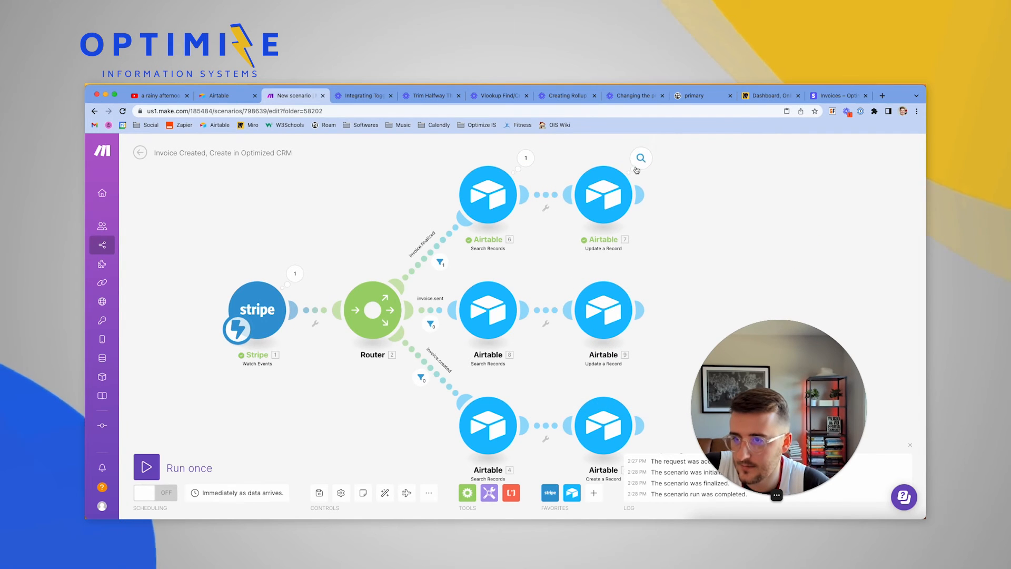
click(641, 158)
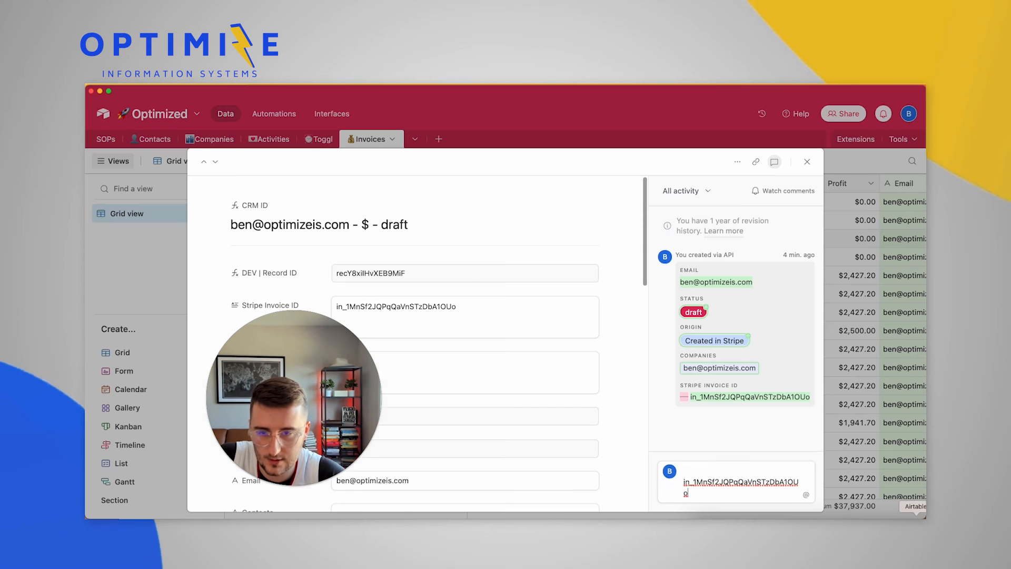
drag(247, 378, 135, 386)
click(136, 224)
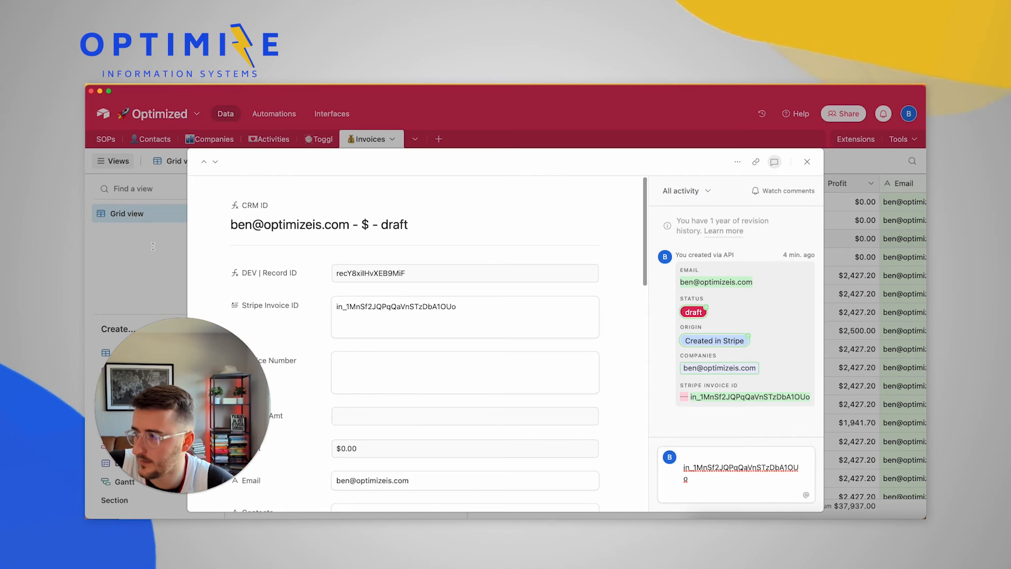
Close the expanded invoice record and check the $5000 draft row's Unpaid Amt of $5,000.00
click(151, 248)
click(387, 251)
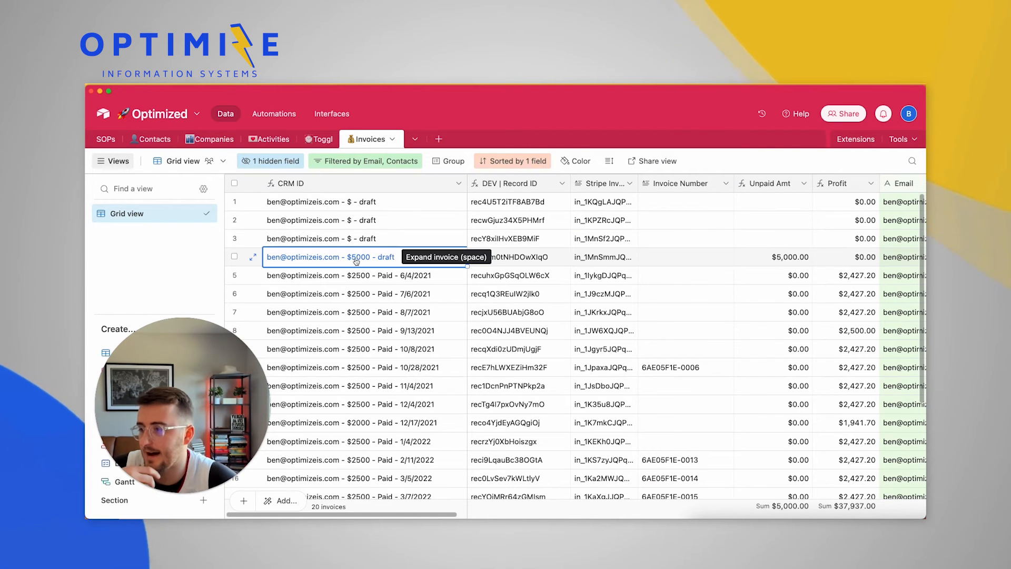
scroll(355, 258, right, 3)
click(706, 258)
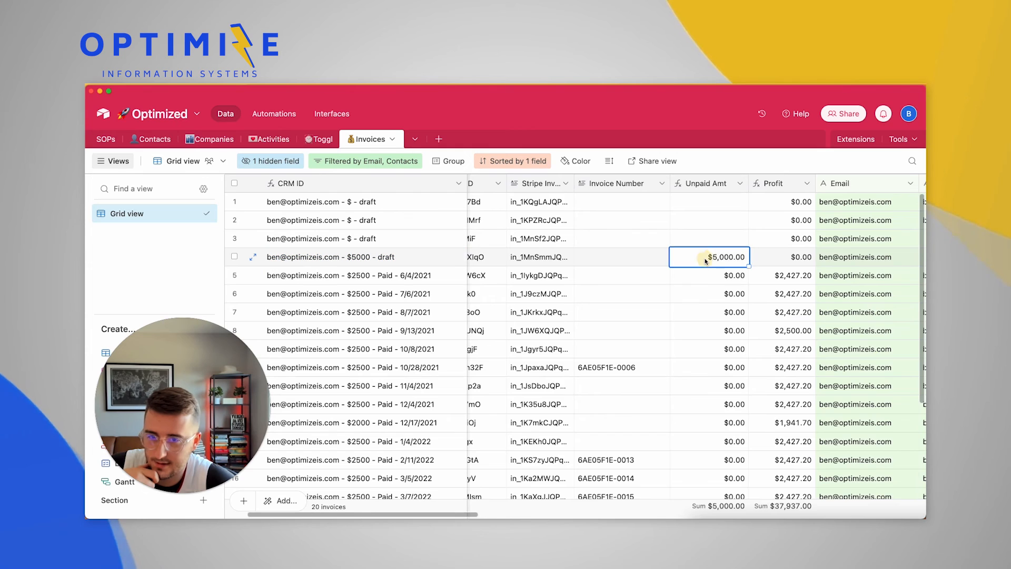
scroll(705, 260, right, 3)
scroll(705, 260, right, 10)
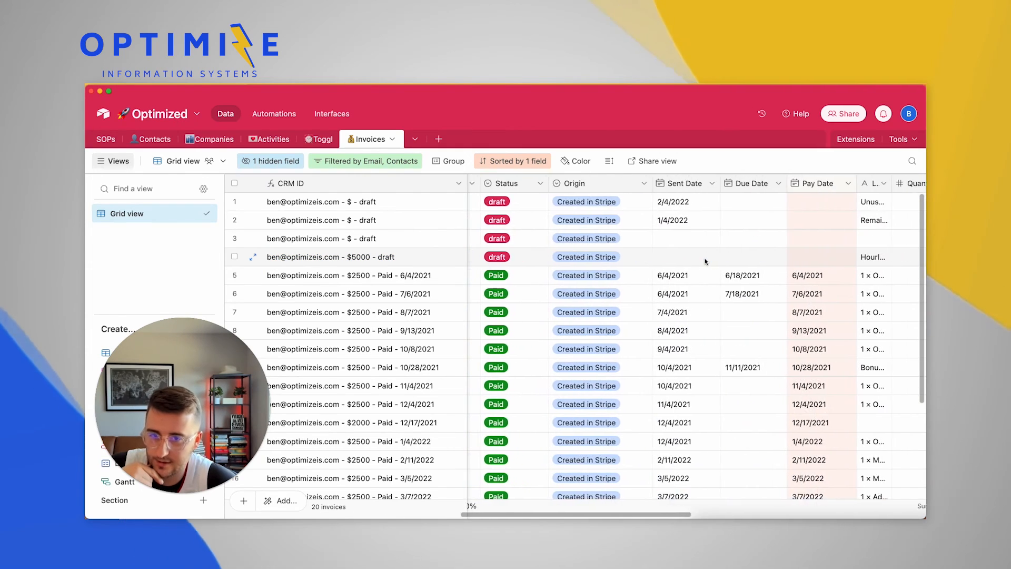
scroll(704, 258, right, 4)
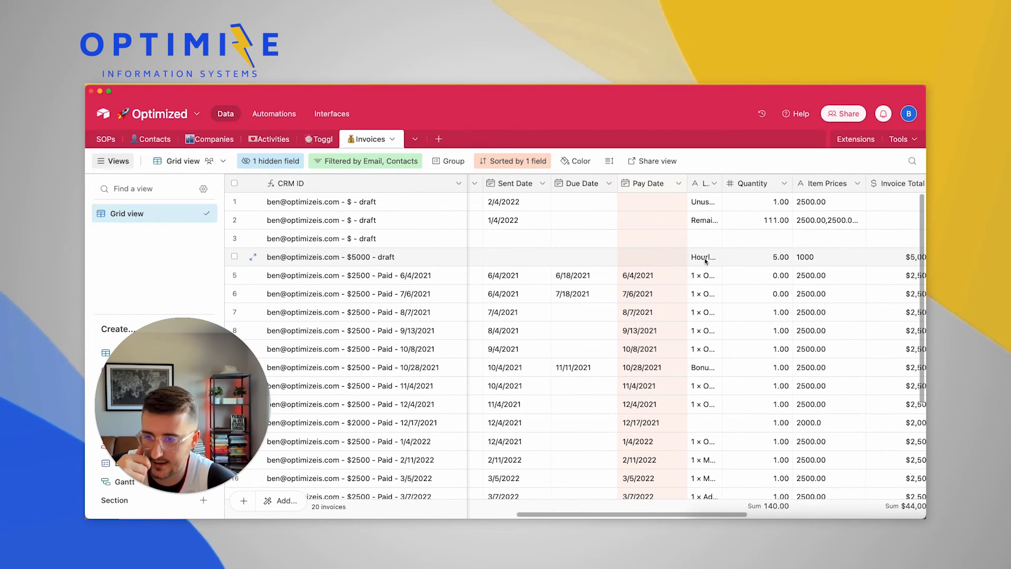
scroll(704, 261, right, 2)
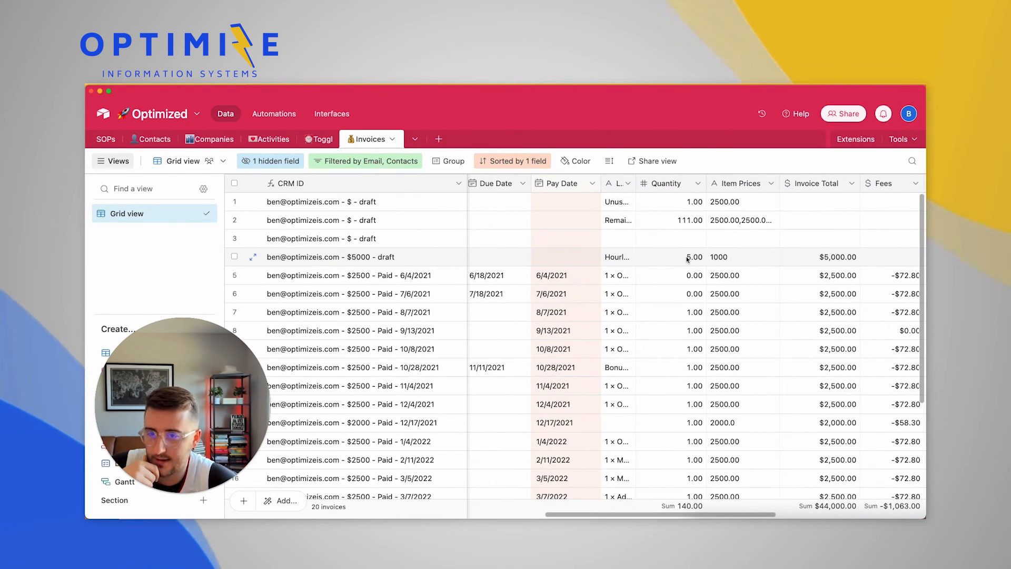
Verify the draft row's quantity 5, item price 1000, $5,000.00 invoice total and fees
click(730, 258)
scroll(731, 258, right, 1)
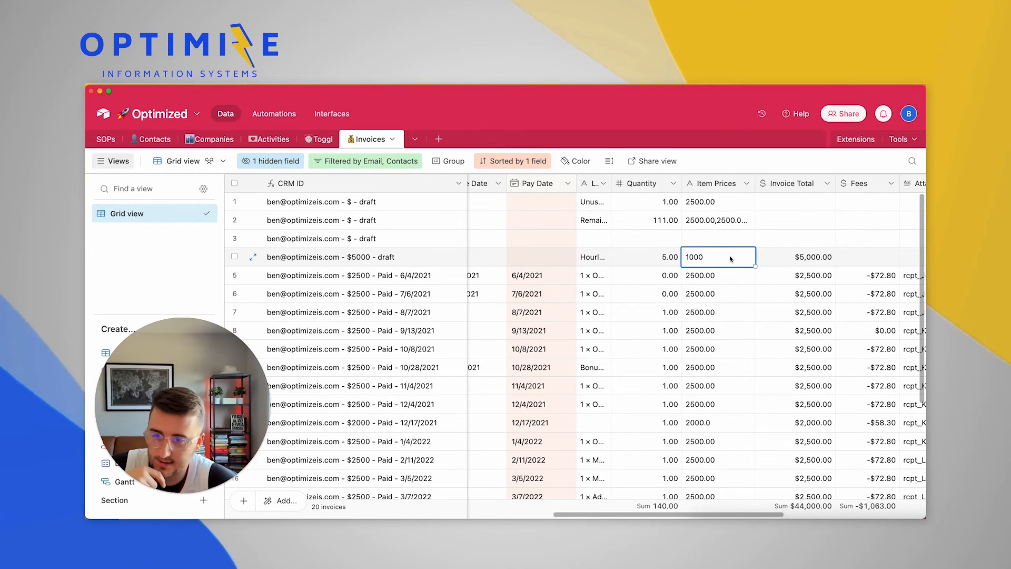
scroll(731, 258, right, 4)
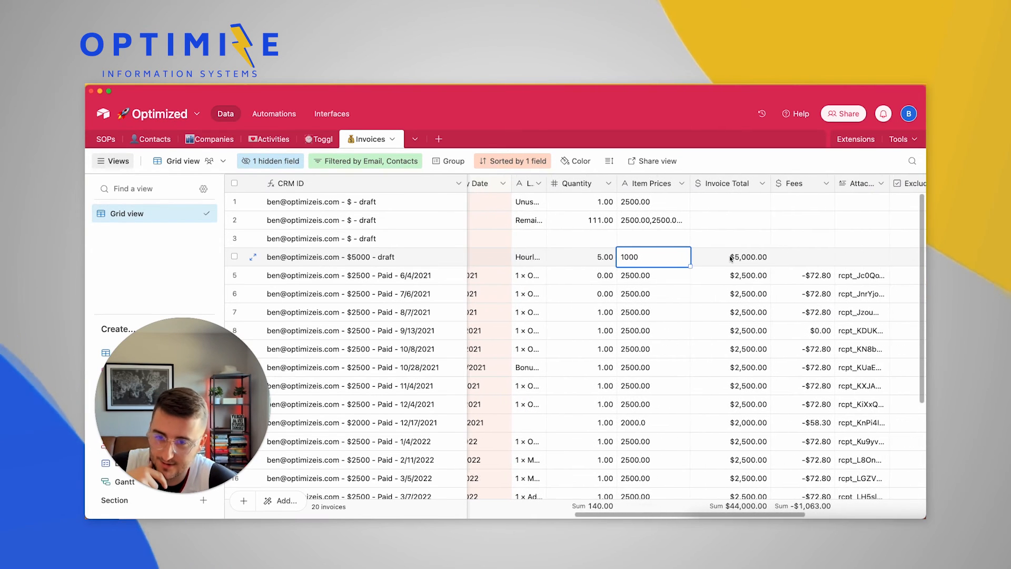
click(696, 258)
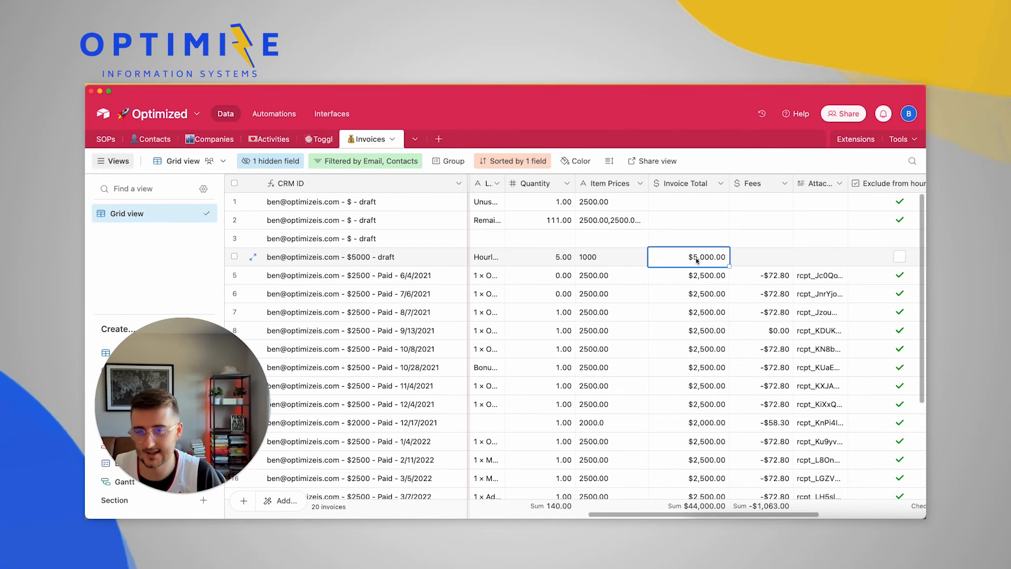
click(772, 257)
scroll(773, 257, right, 3)
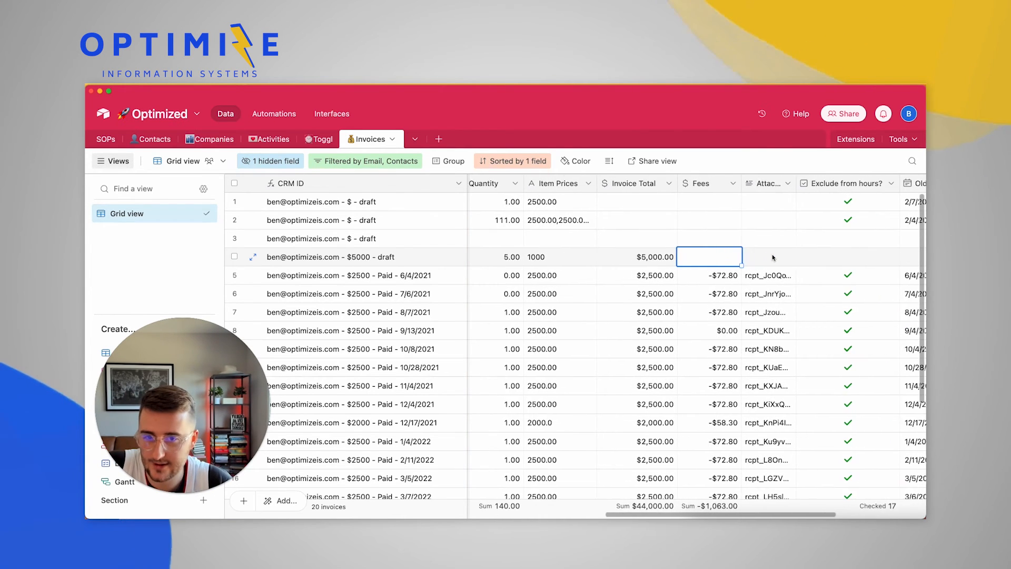
key(Left)
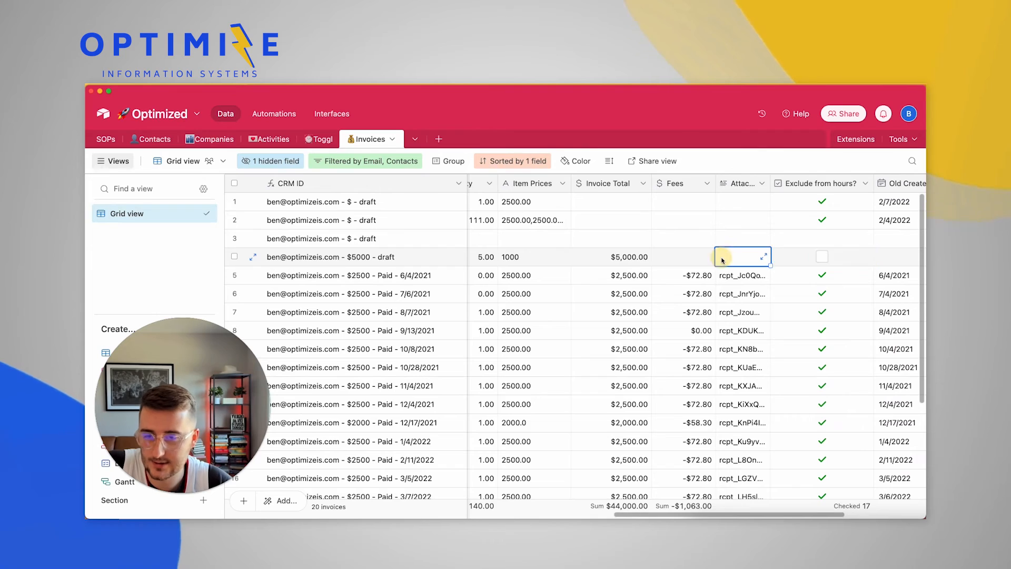
scroll(787, 263, right, 4)
scroll(721, 260, left, 15)
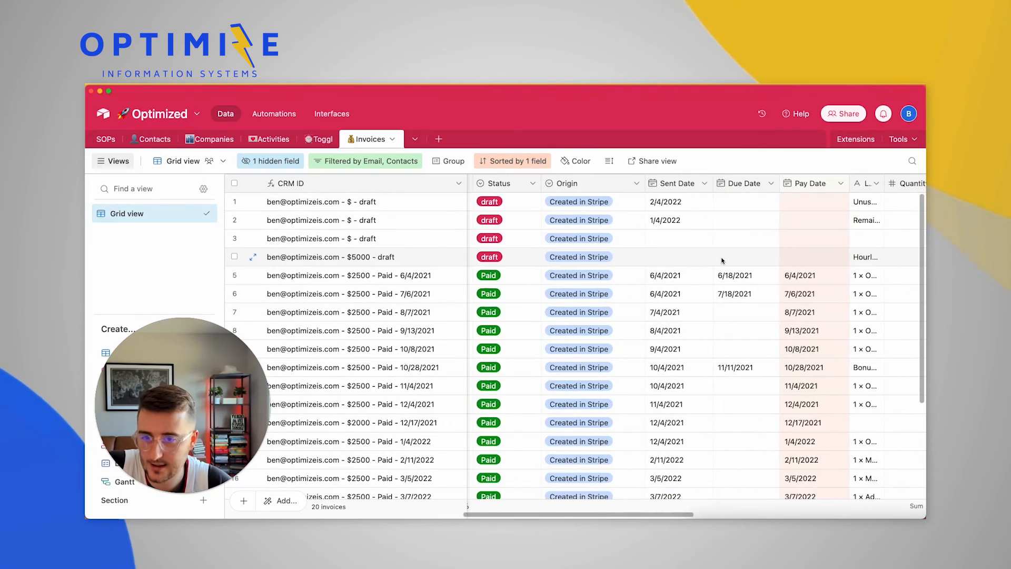
scroll(722, 261, left, 3)
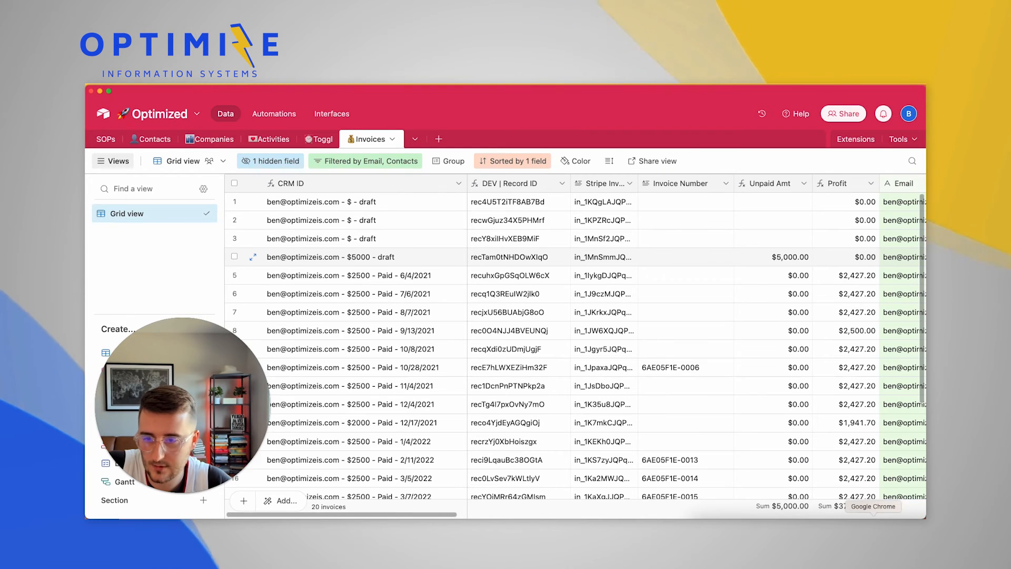
click(873, 529)
Rerun the scenario once on the existing queued Stripe data; it fails at Airtable 9 with a 422 error
drag(221, 469, 225, 372)
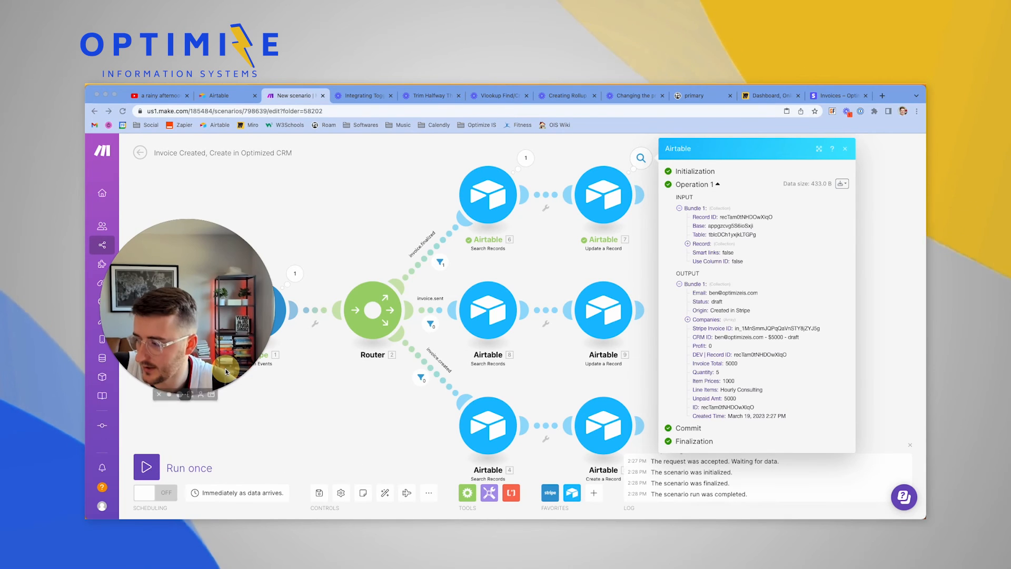
click(147, 469)
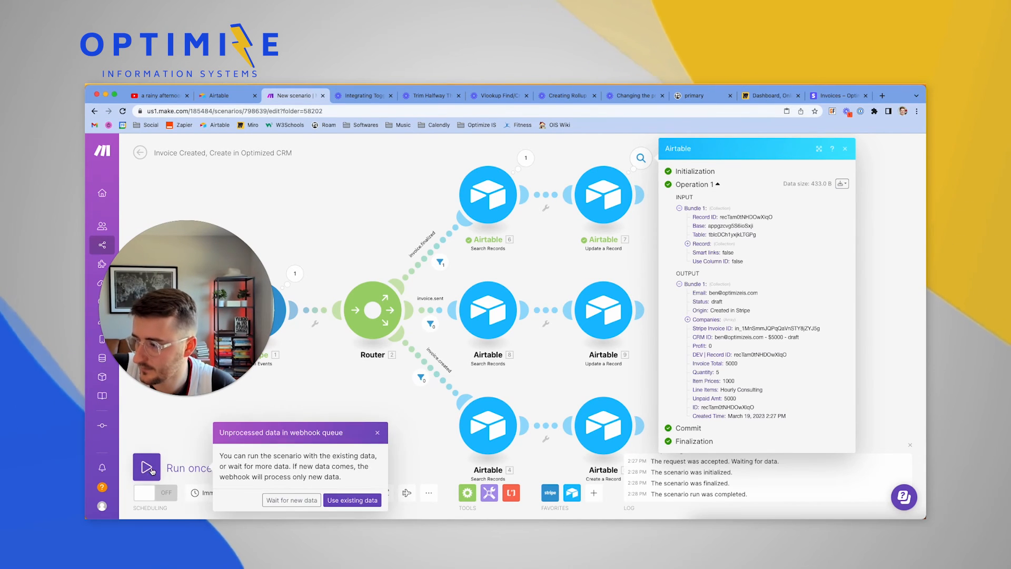
click(367, 500)
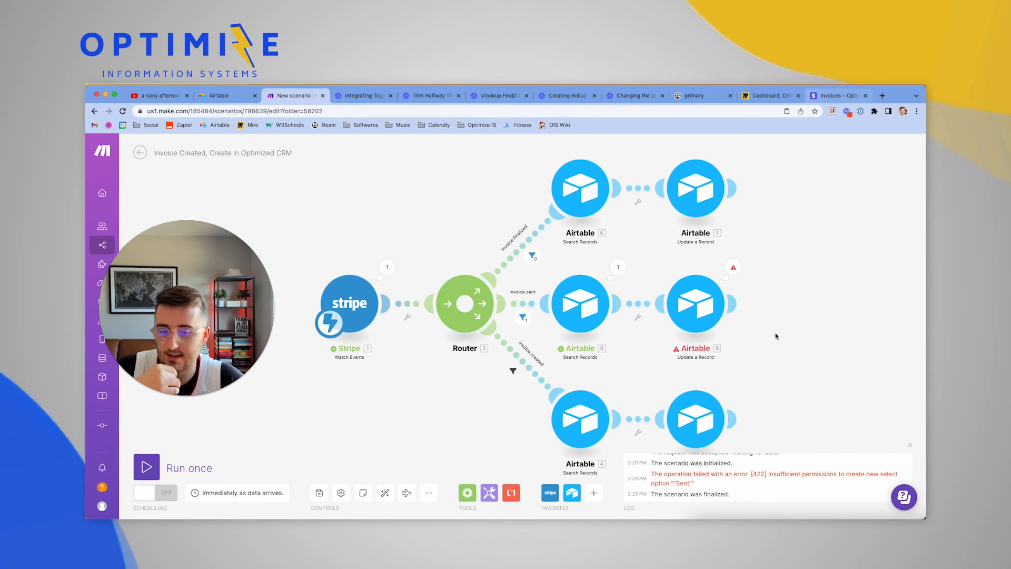
click(916, 526)
Add a yellow 'Sent' option to the Status field, placed between open and Voided, and save
scroll(710, 387, right, 10)
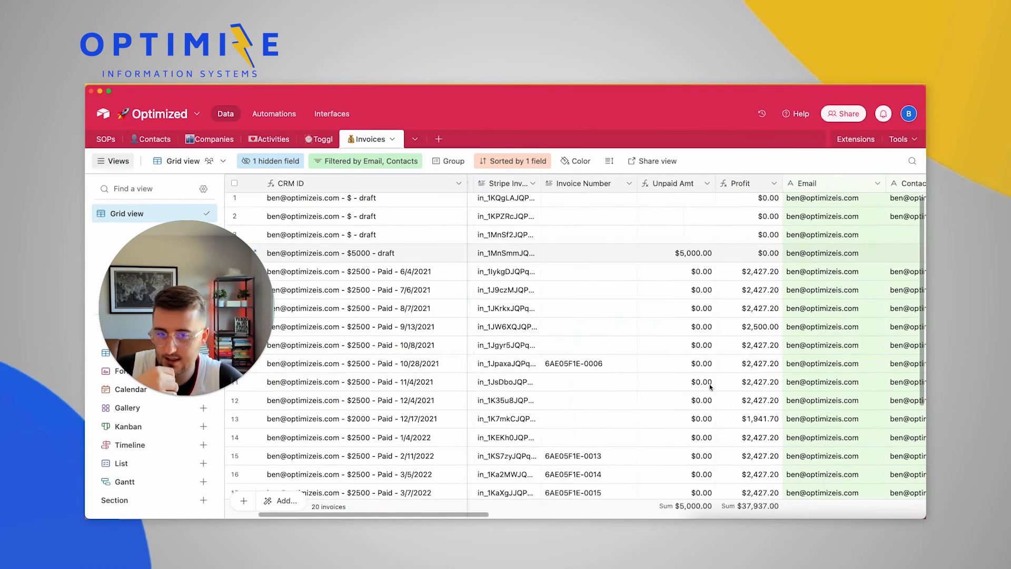
double_click(633, 181)
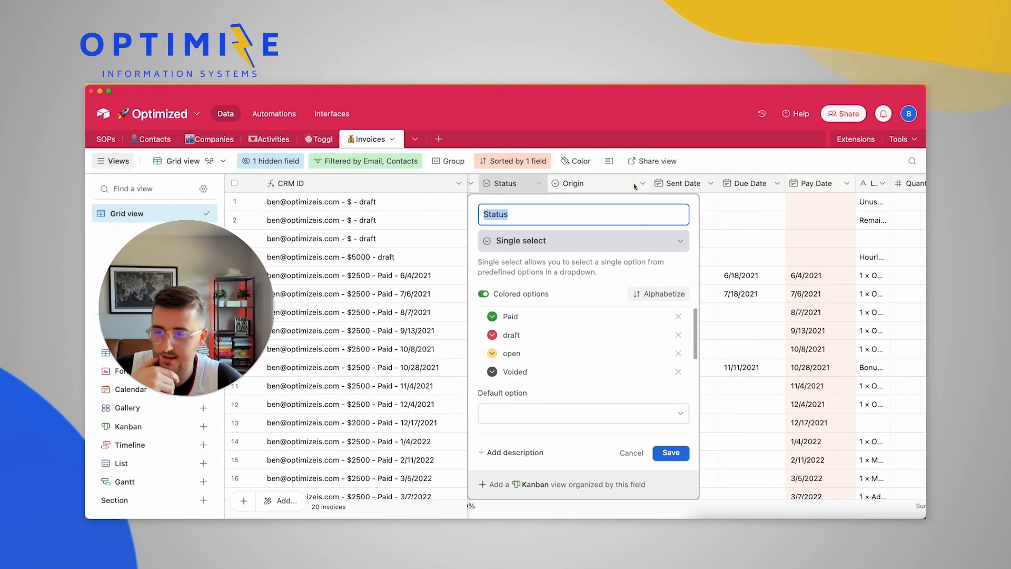
scroll(552, 364, down, 1)
click(527, 368)
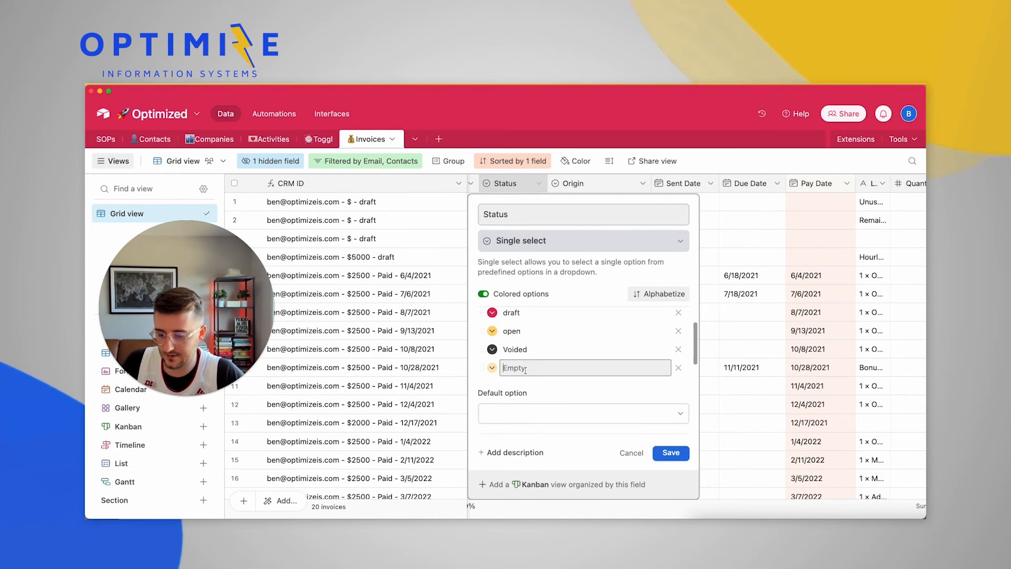
click(493, 368)
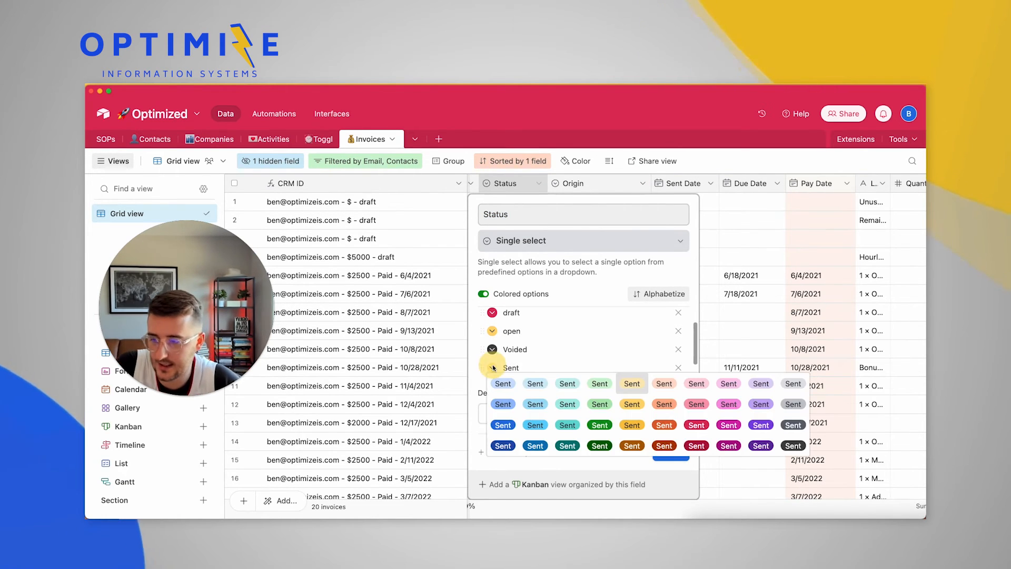
click(638, 422)
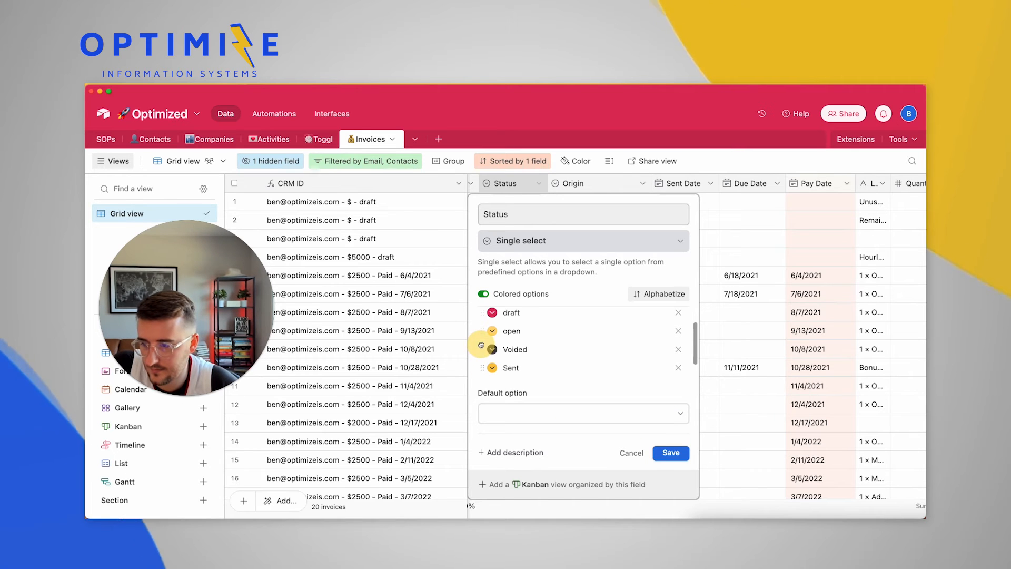
scroll(481, 352, down, 1)
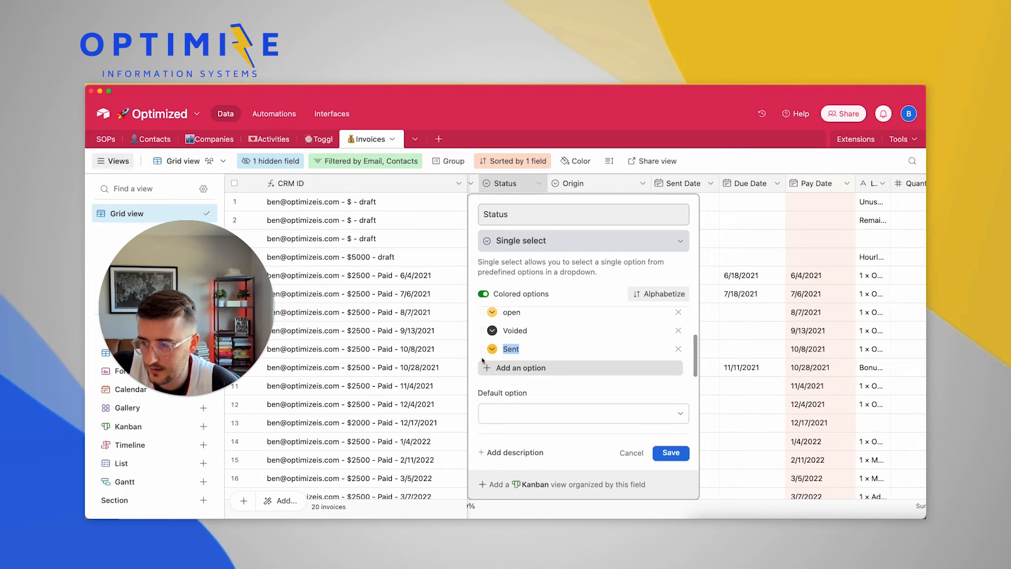
drag(483, 349, 494, 323)
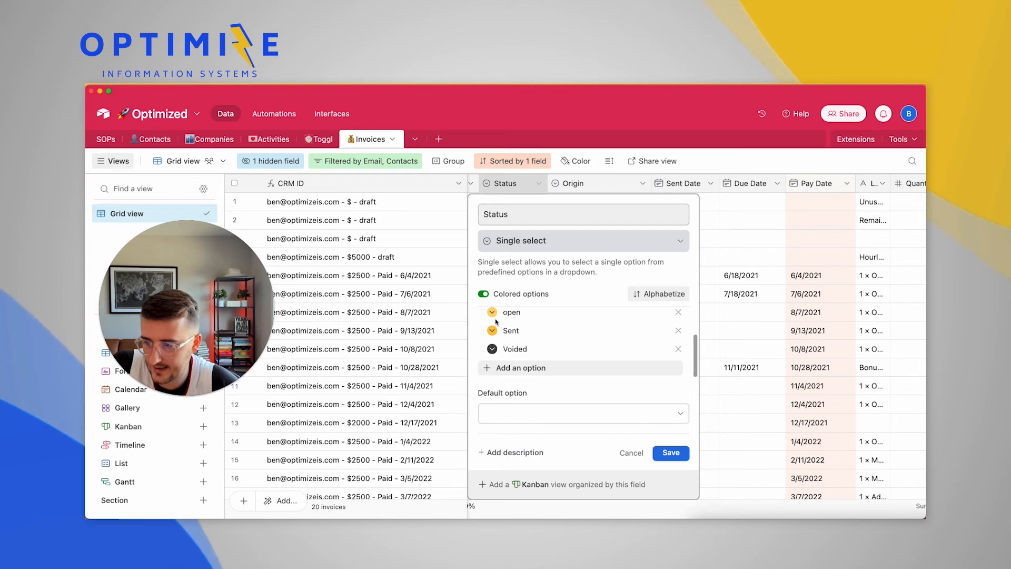
click(671, 453)
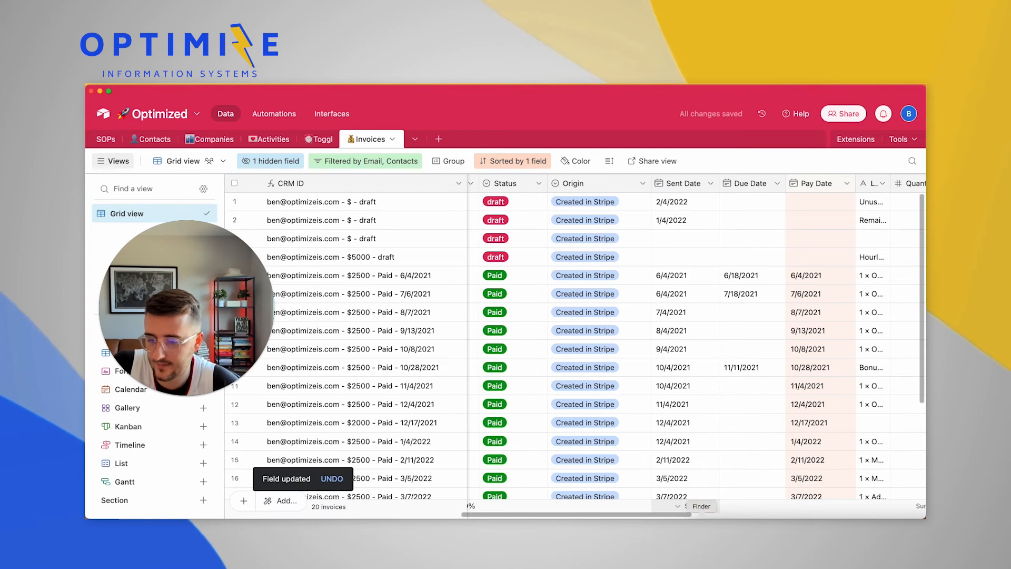
Close the Airtable 9 error and rerun on queued data, confirming the update now sets Status to Sent
click(873, 518)
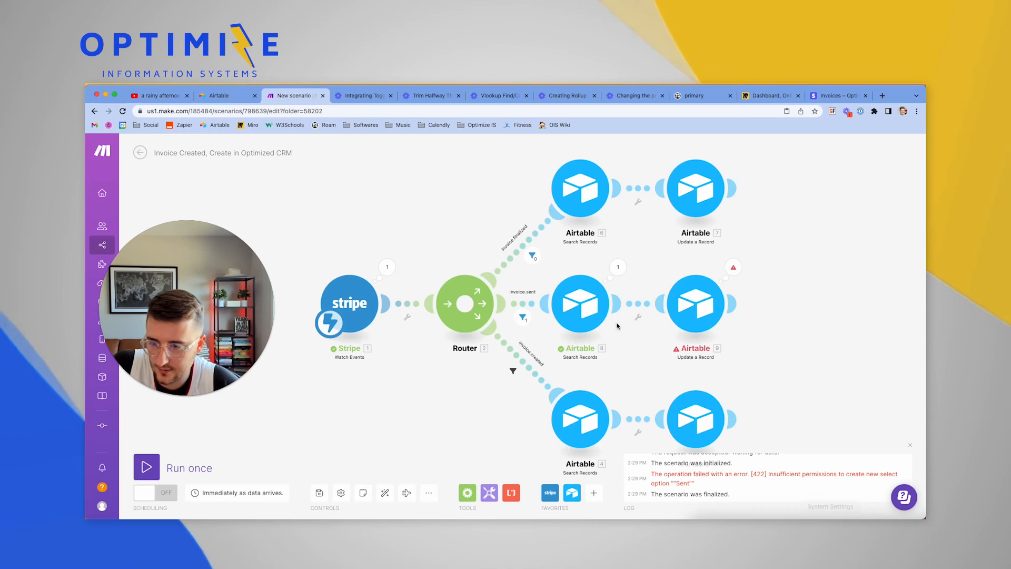
click(733, 269)
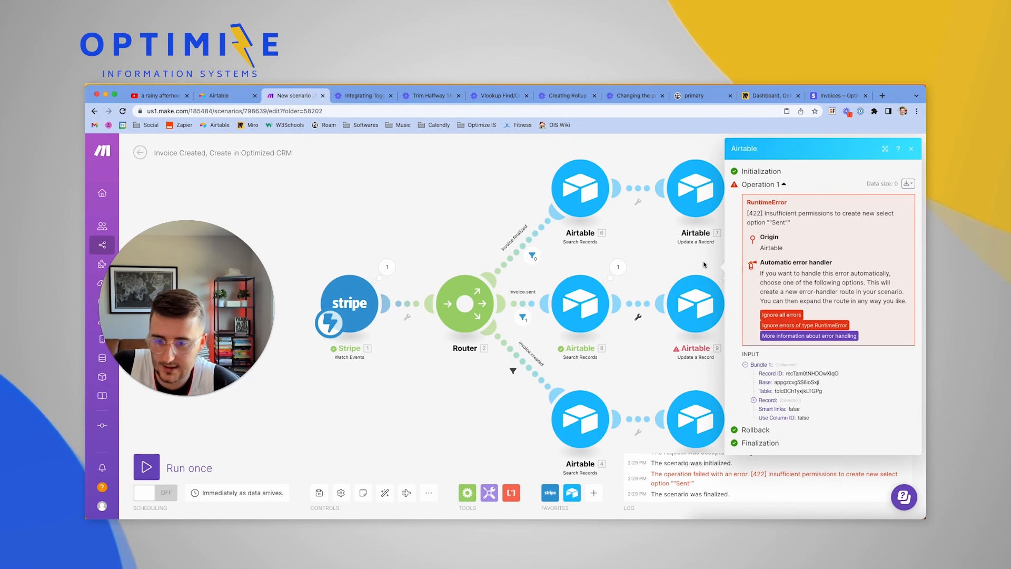
click(669, 264)
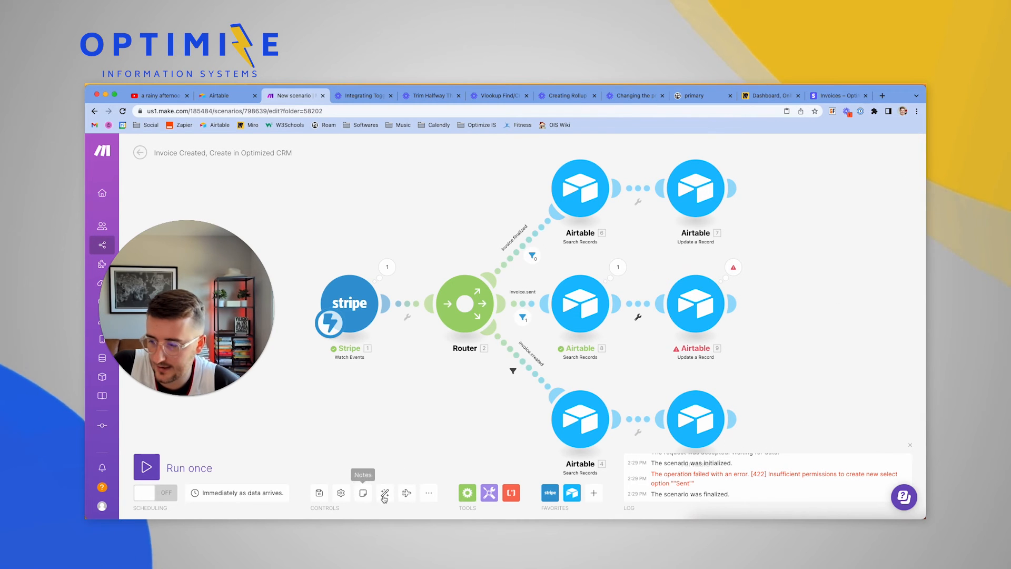
click(168, 464)
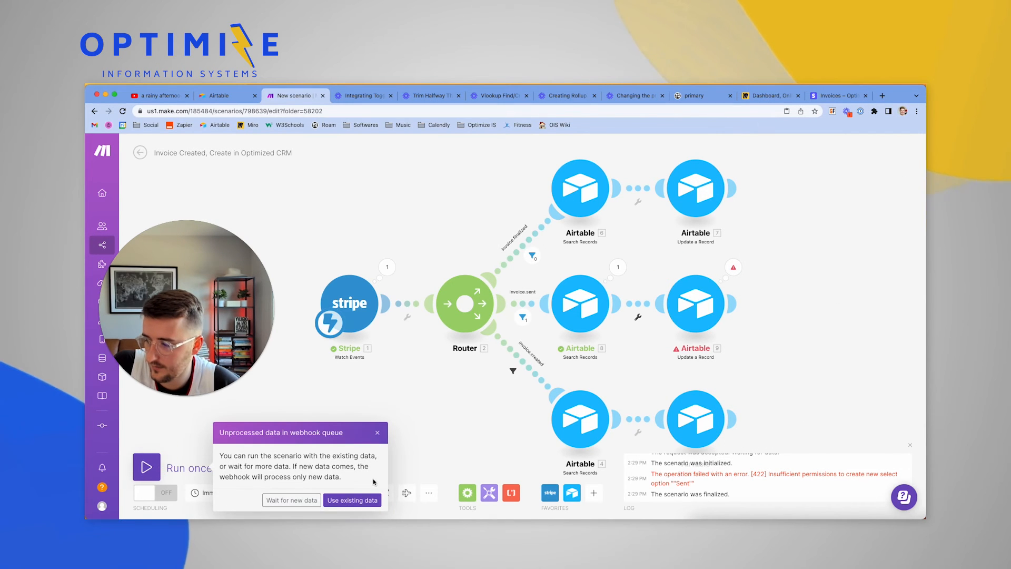
click(352, 499)
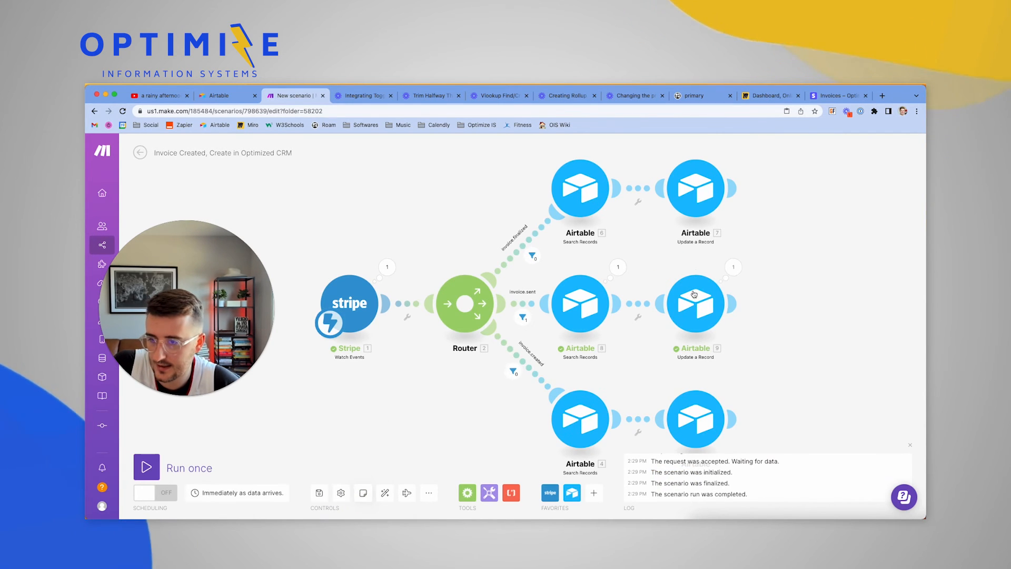
click(734, 267)
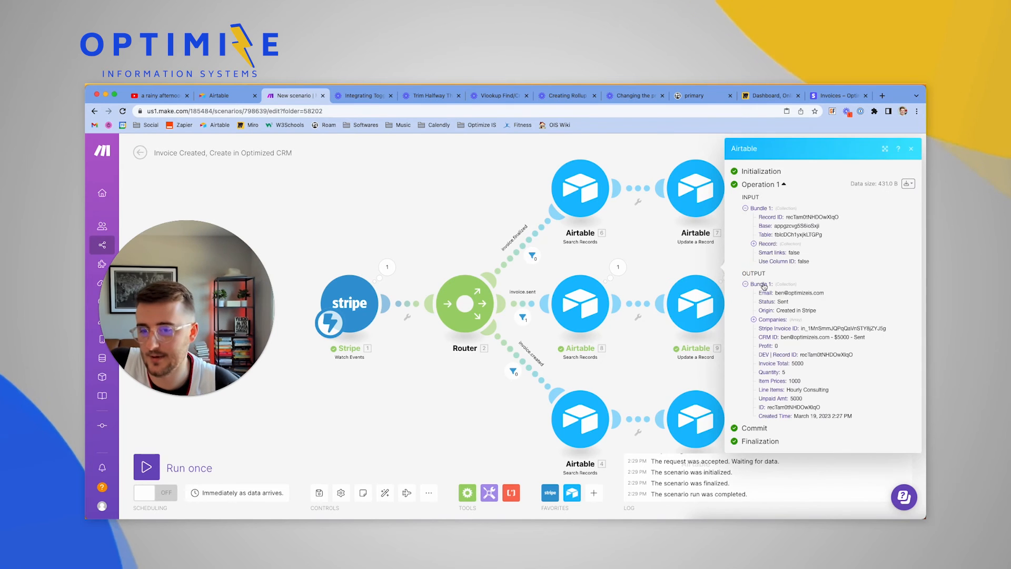
click(419, 392)
Start another single test run of the scenario and stop it while it waits
drag(445, 394, 422, 365)
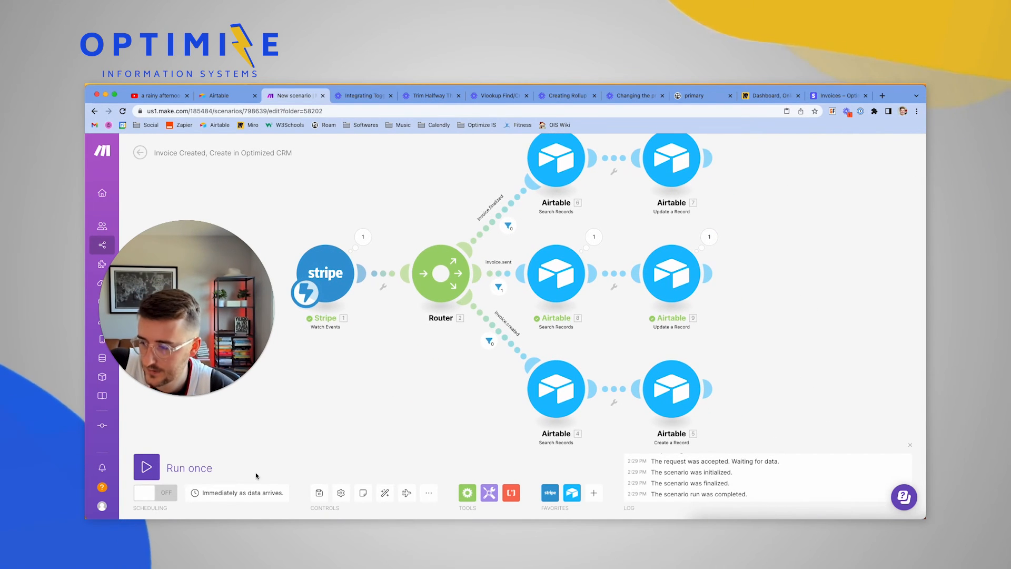
click(149, 460)
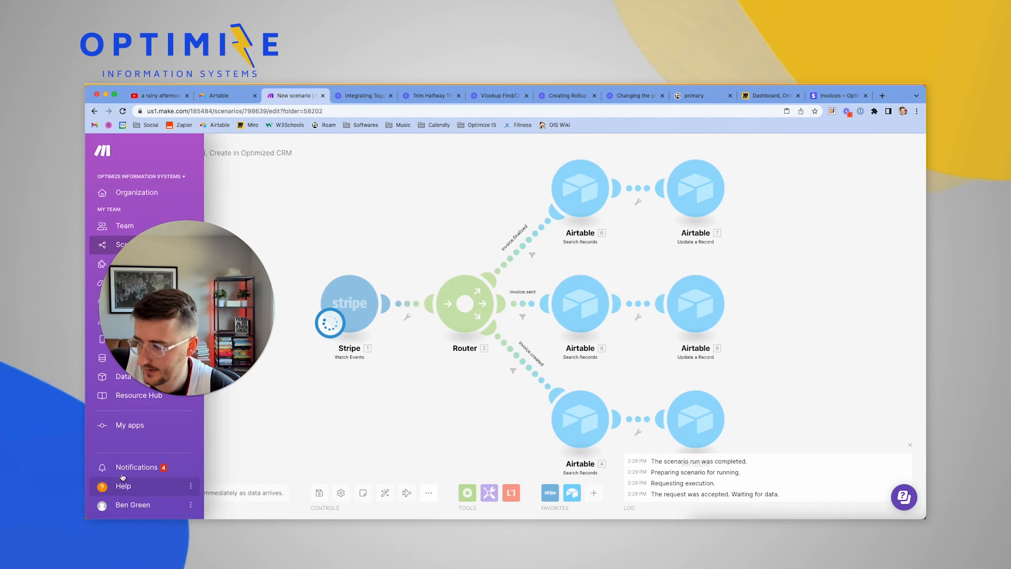
click(148, 470)
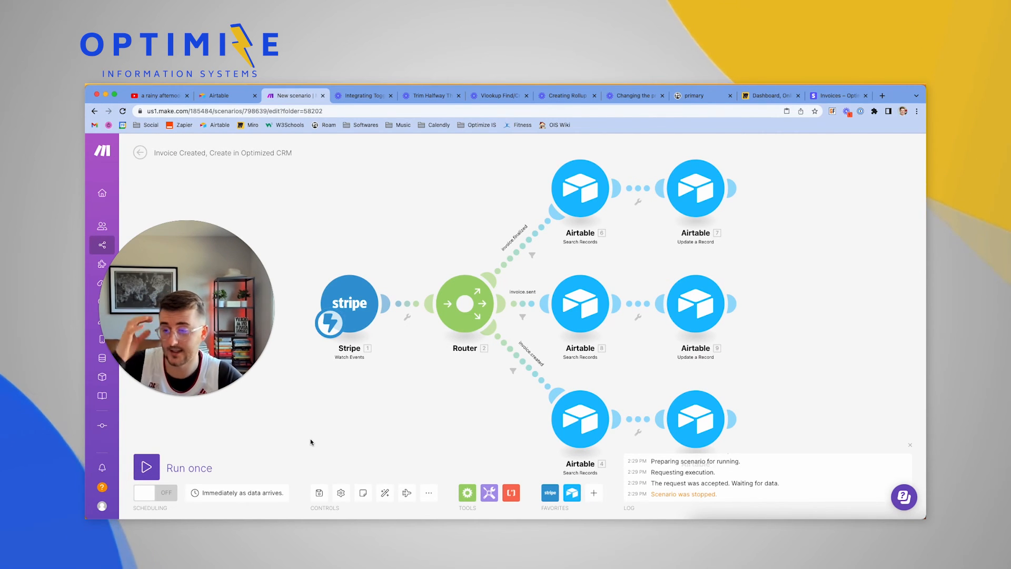
Add a fourth Router route with a filter labelled invoice.paid, conditioned on Raw Webhook Data: type
click(466, 304)
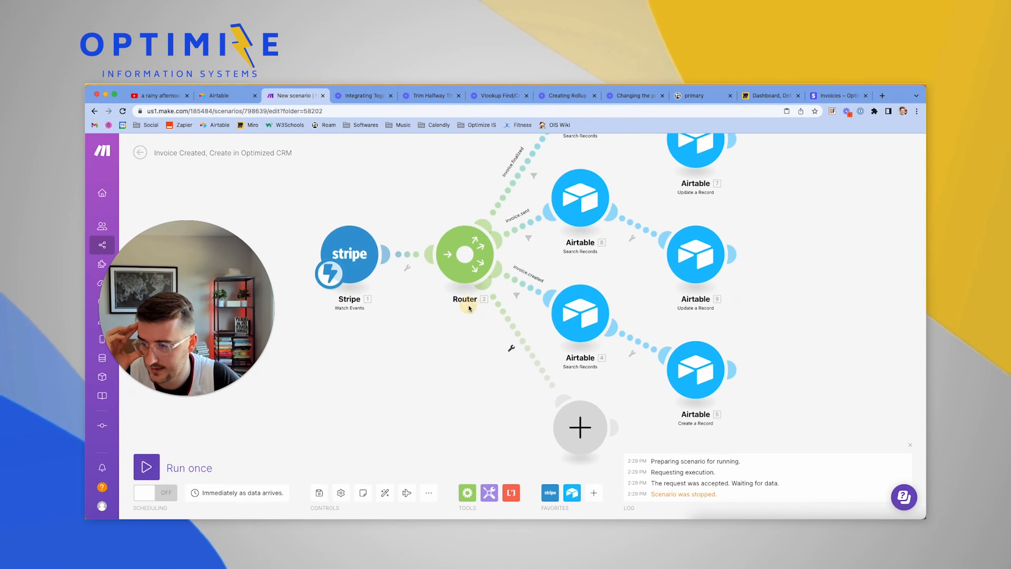
click(511, 340)
click(512, 360)
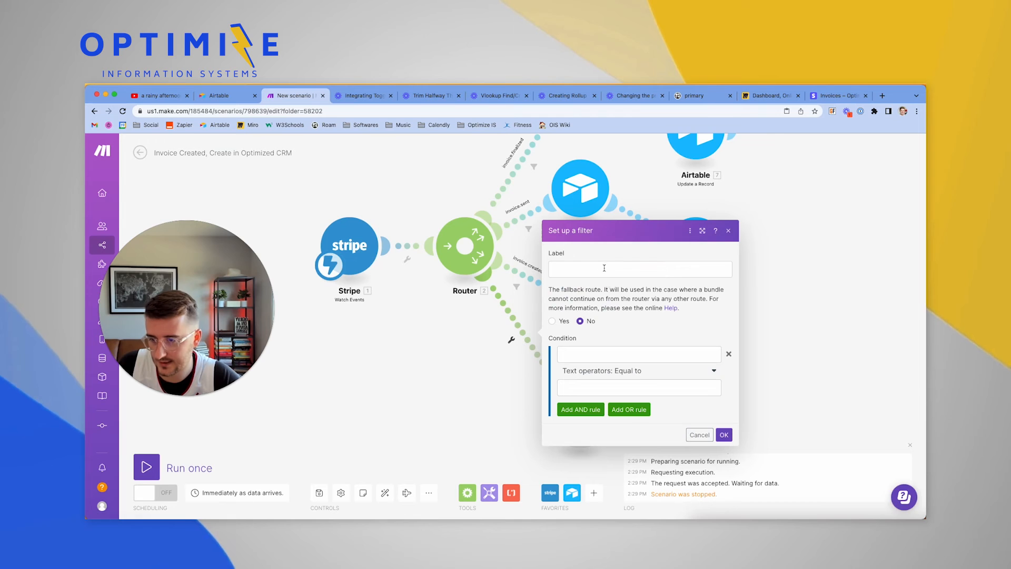
click(604, 268)
text(invoice.paid)
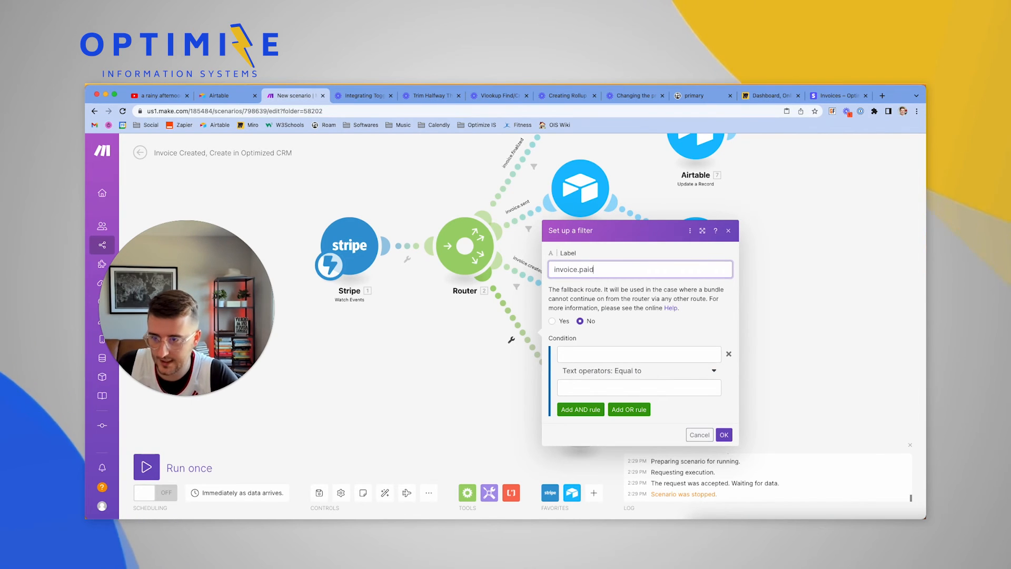
click(609, 351)
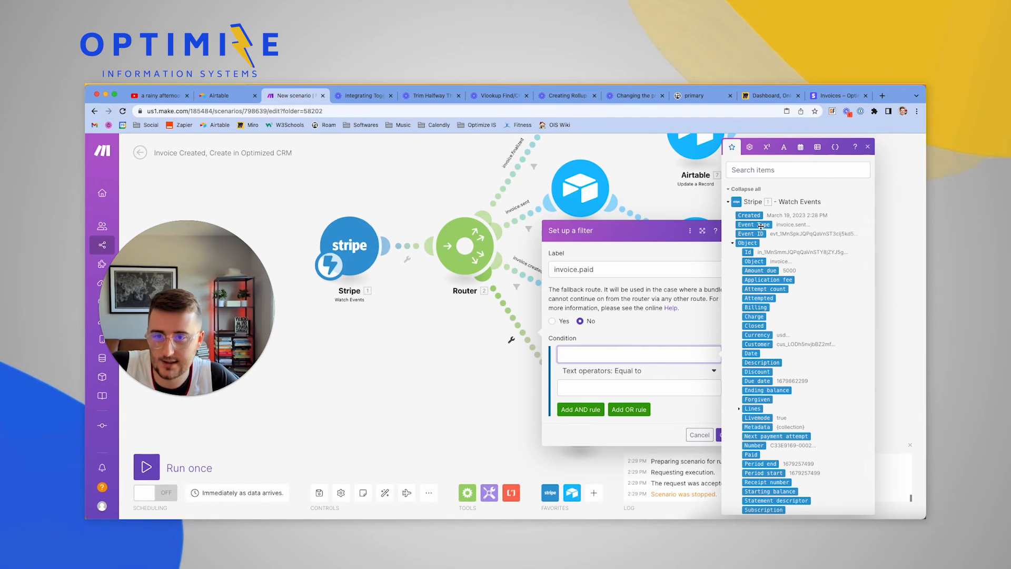
scroll(761, 225, down, 15)
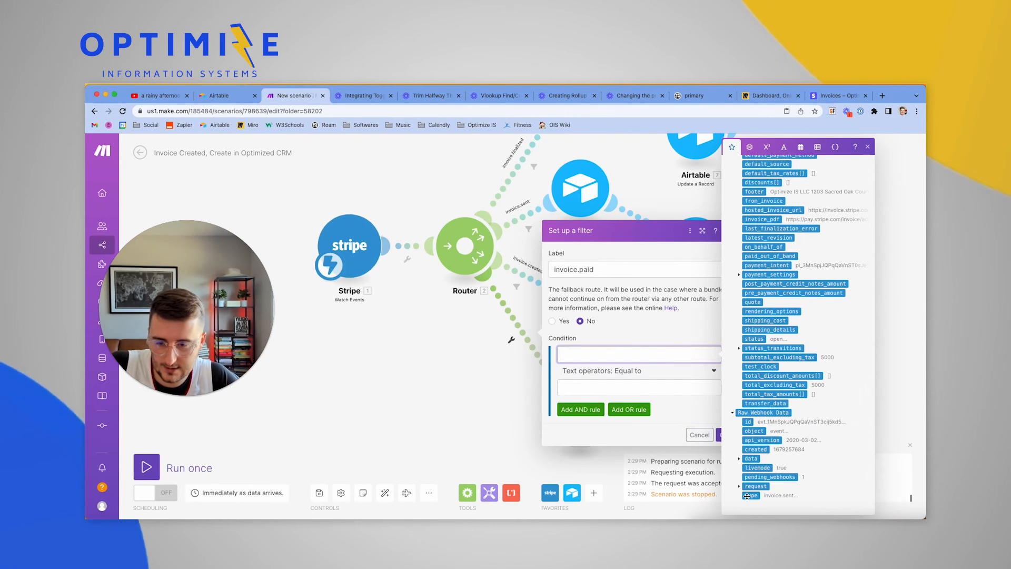
click(747, 496)
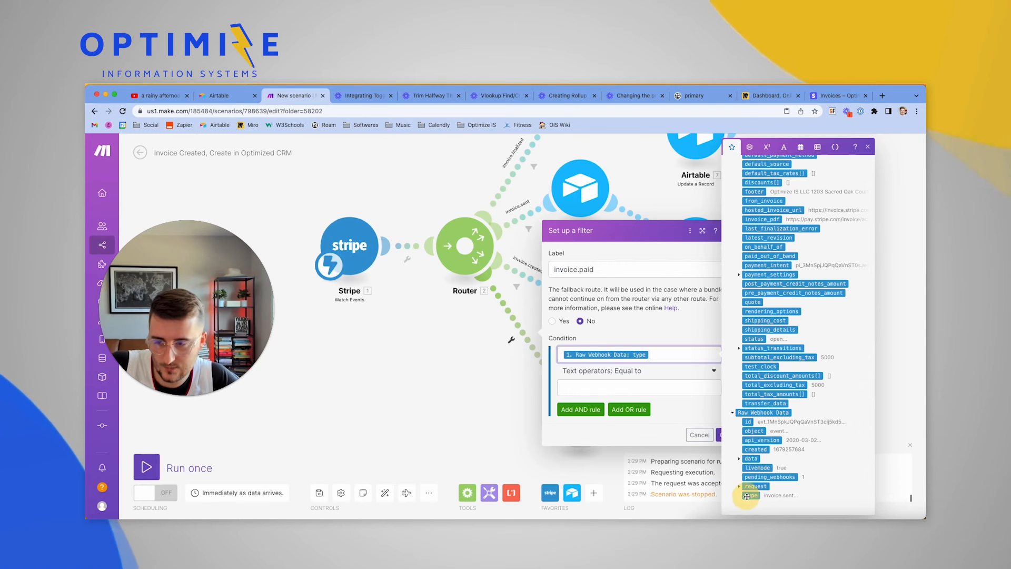
click(632, 385)
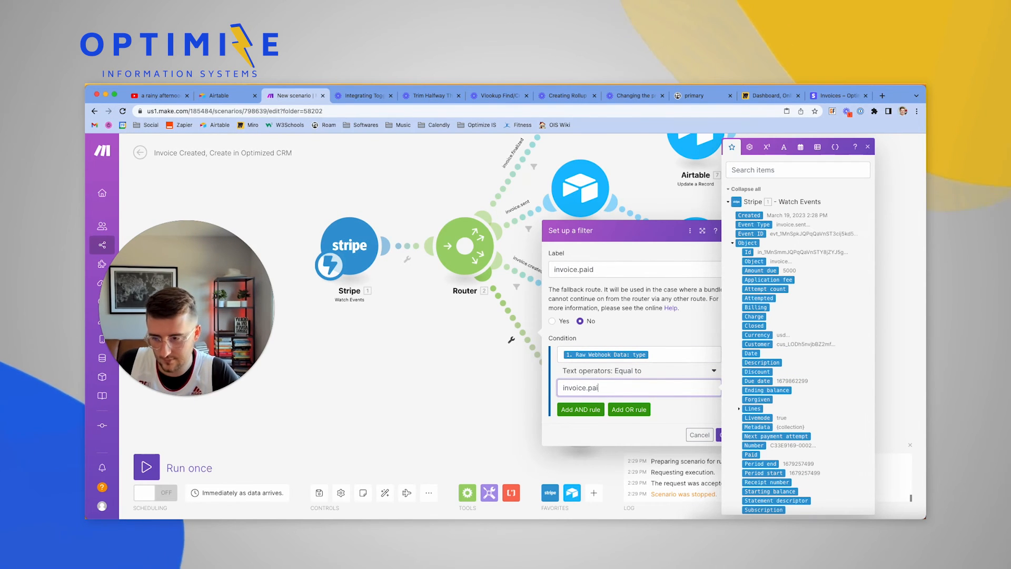
Save the filter, clone the Airtable 4 search module onto the new route, and delete the empty placeholder
click(729, 434)
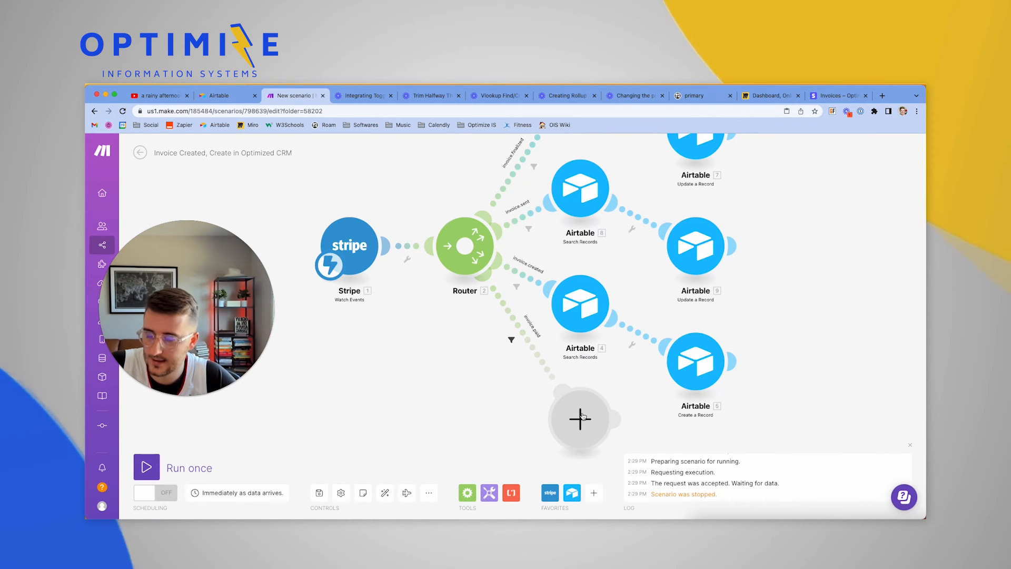
right_click(580, 307)
click(605, 372)
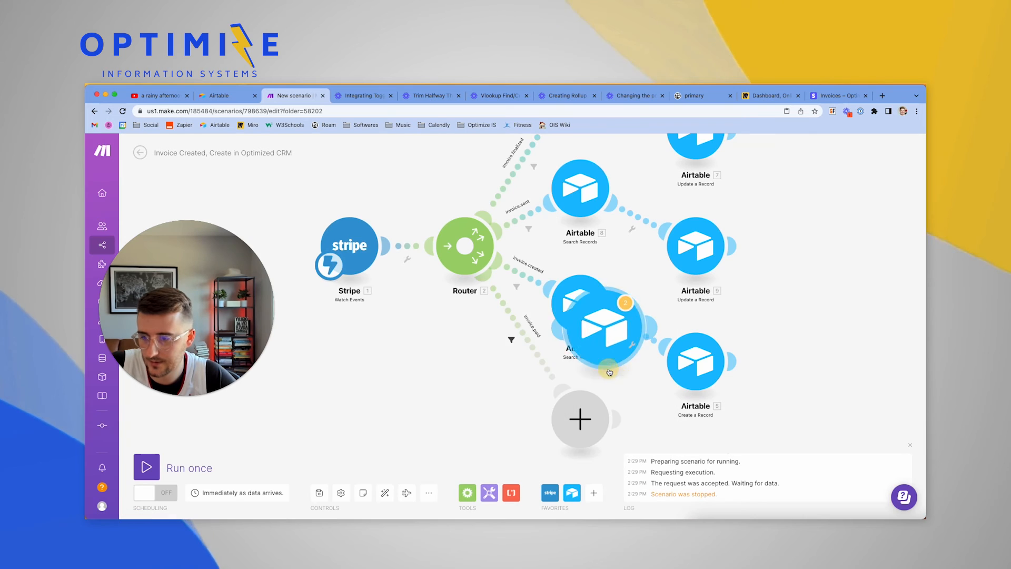
mouse_move(608, 338)
mouse_down()
mouse_move(604, 403)
mouse_move(538, 437)
mouse_up()
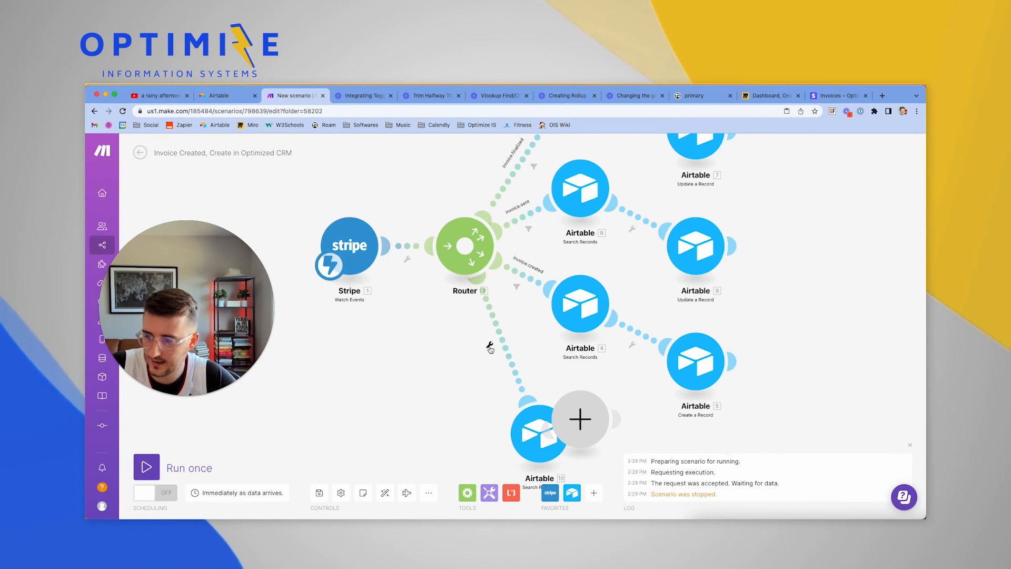
drag(573, 425, 578, 330)
right_click(646, 438)
click(679, 461)
Clone the Airtable 5 Create a Record module after the copied search module and auto-align the scenario
right_click(664, 277)
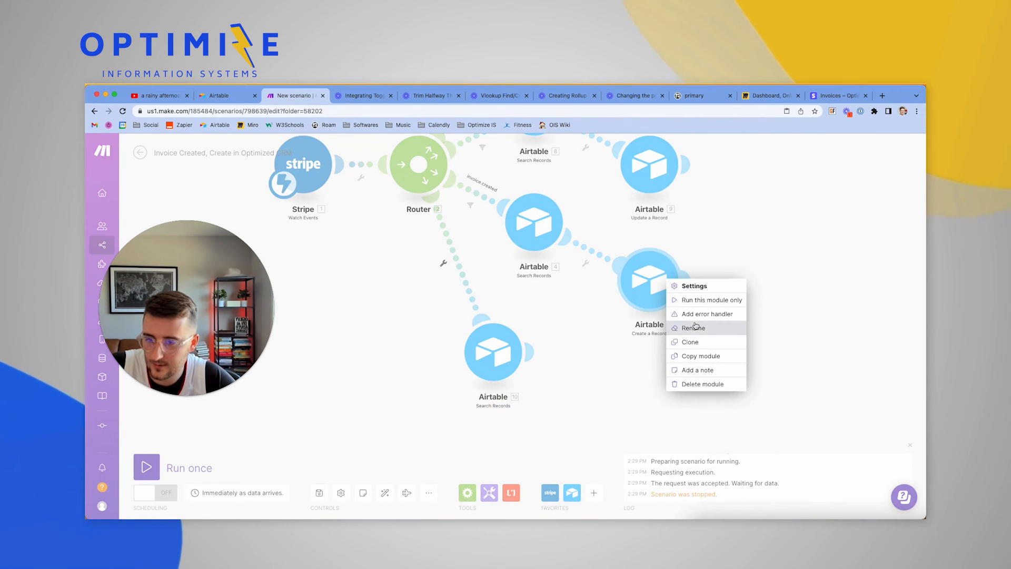
click(690, 342)
mouse_move(683, 307)
mouse_down()
mouse_move(592, 367)
mouse_move(618, 358)
mouse_up()
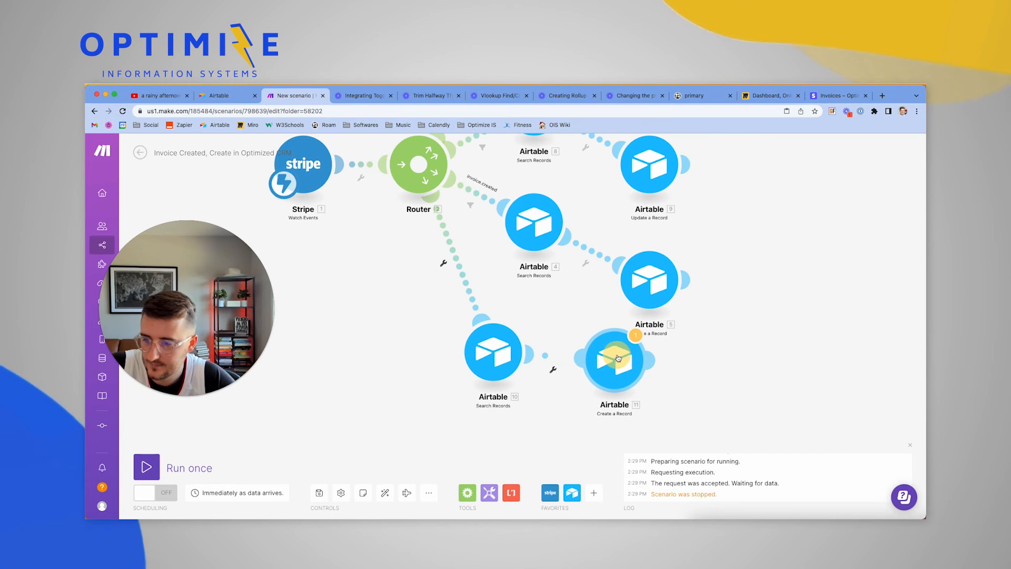
click(407, 490)
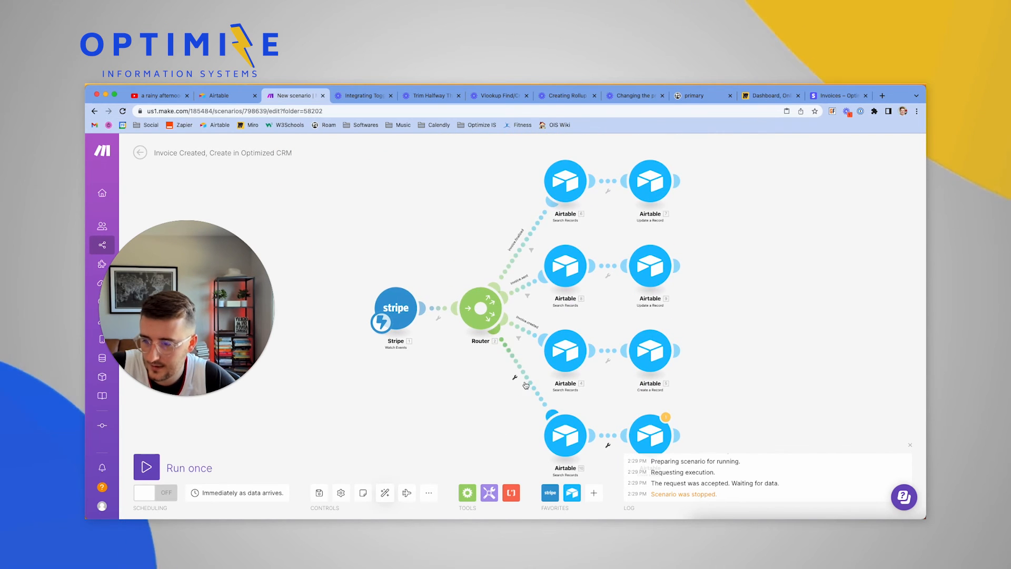
Set the fourth route's filter to require webhook type equal to invoice.paid
click(525, 385)
click(521, 401)
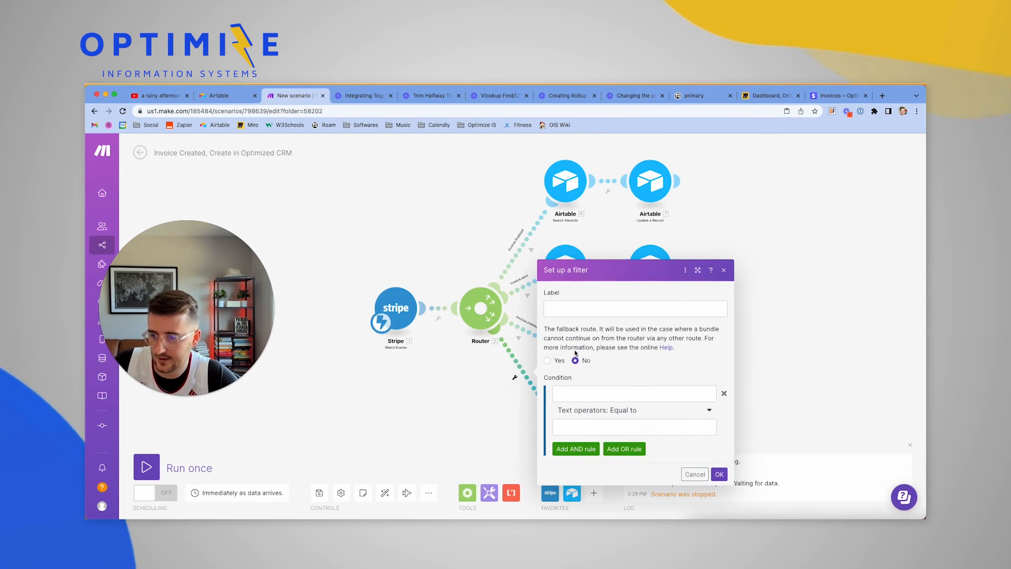
click(598, 309)
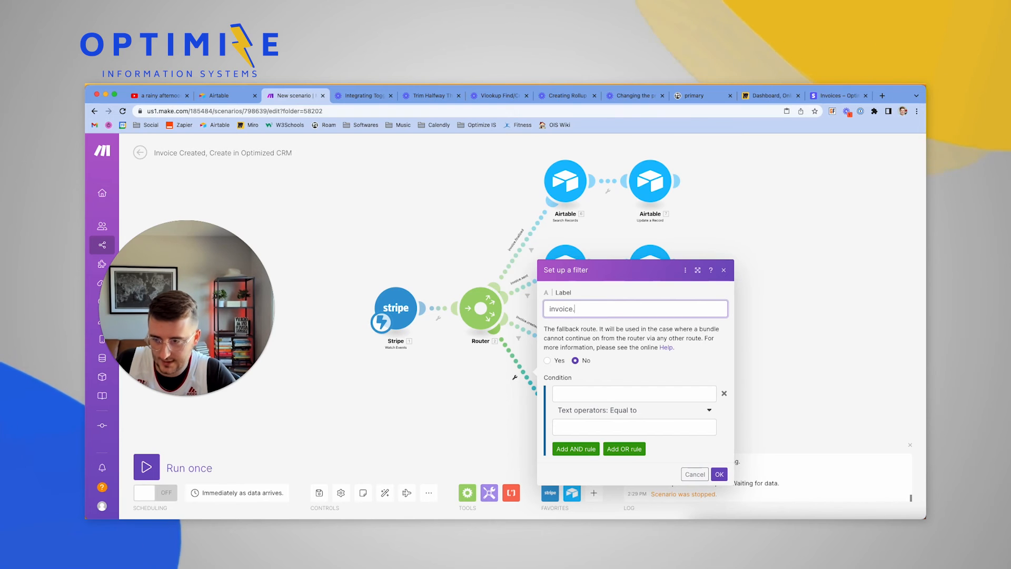
click(630, 423)
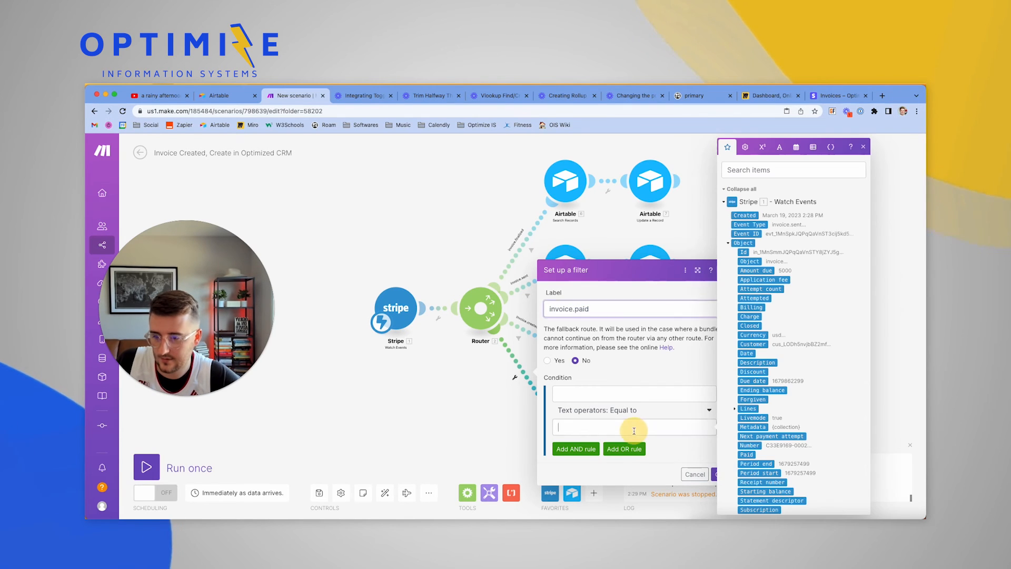
text(invoice.paid)
click(612, 393)
scroll(830, 417, down, 6)
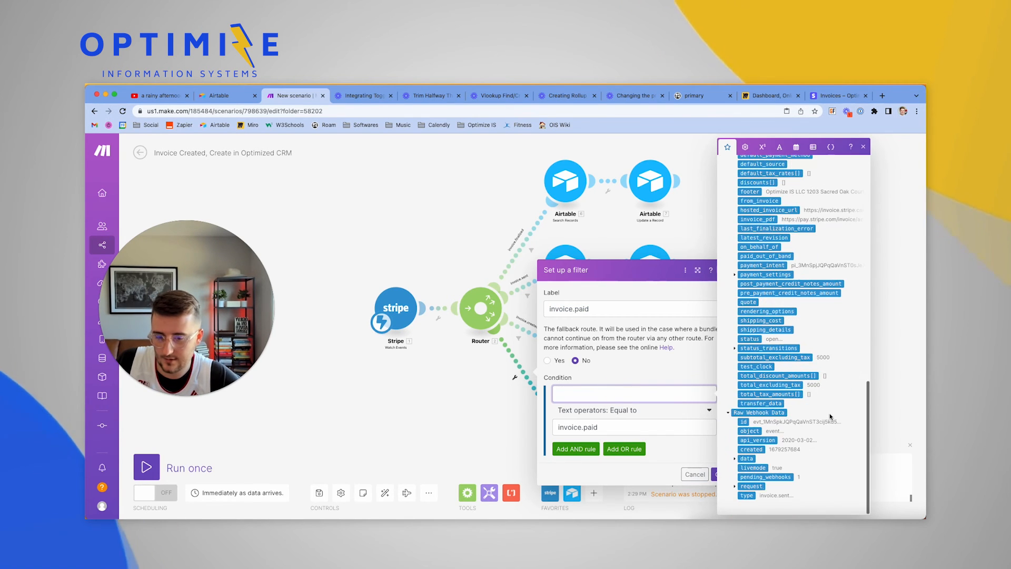
click(747, 495)
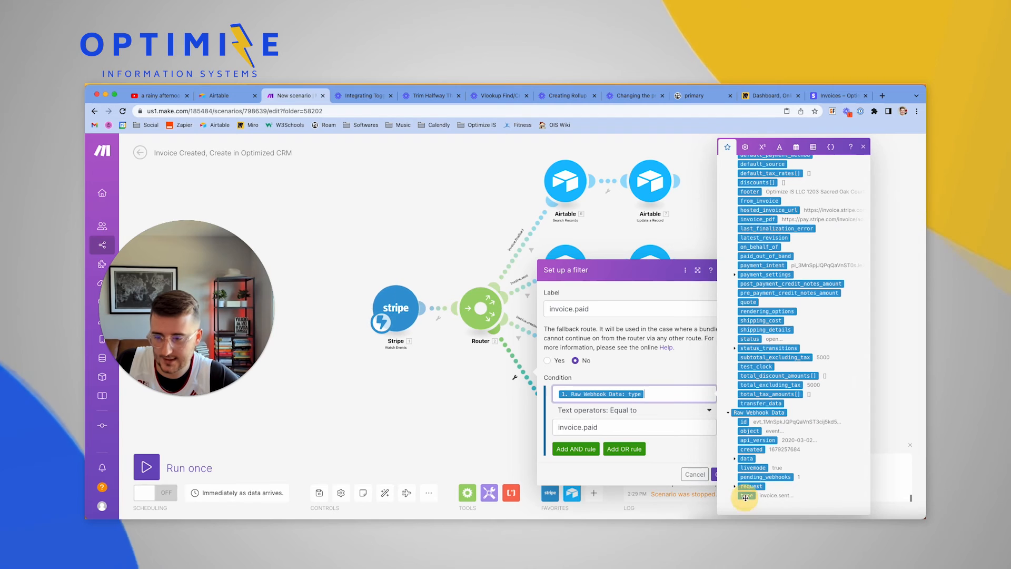
click(716, 474)
Check that the copied search module looks up Companies by Stripe Customer ID
click(565, 435)
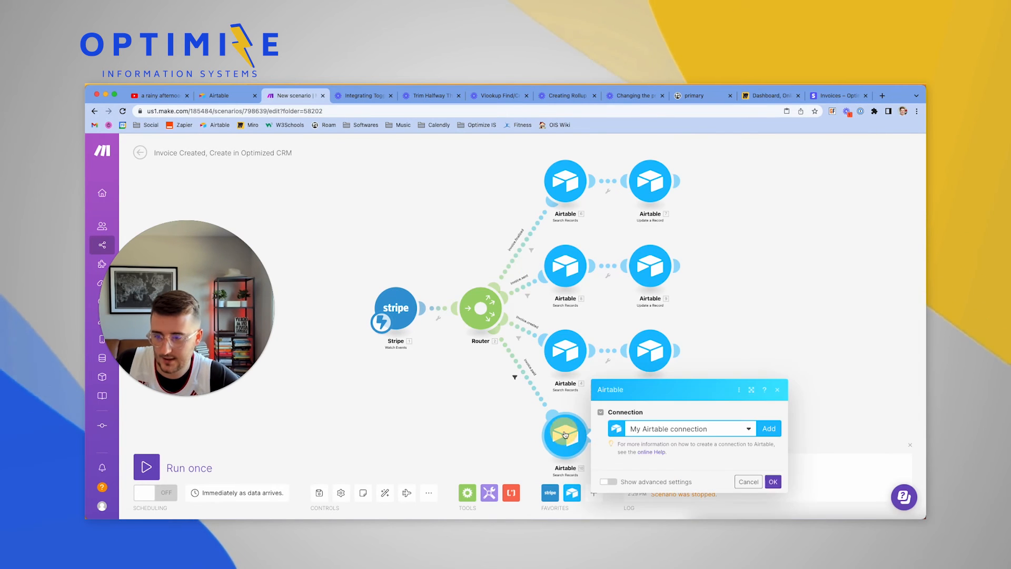
scroll(665, 400, down, 5)
scroll(662, 367, down, 3)
click(472, 379)
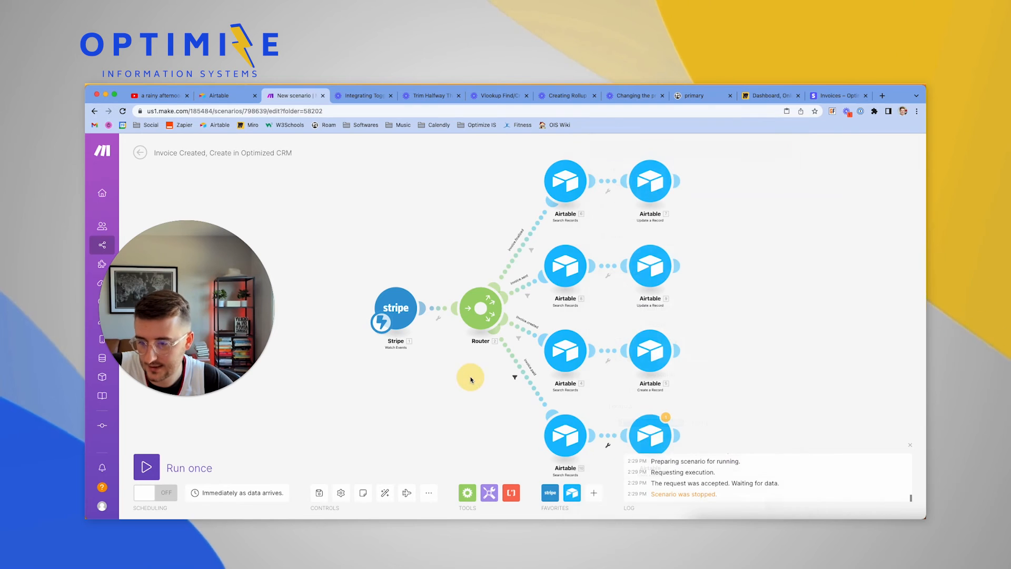
click(568, 439)
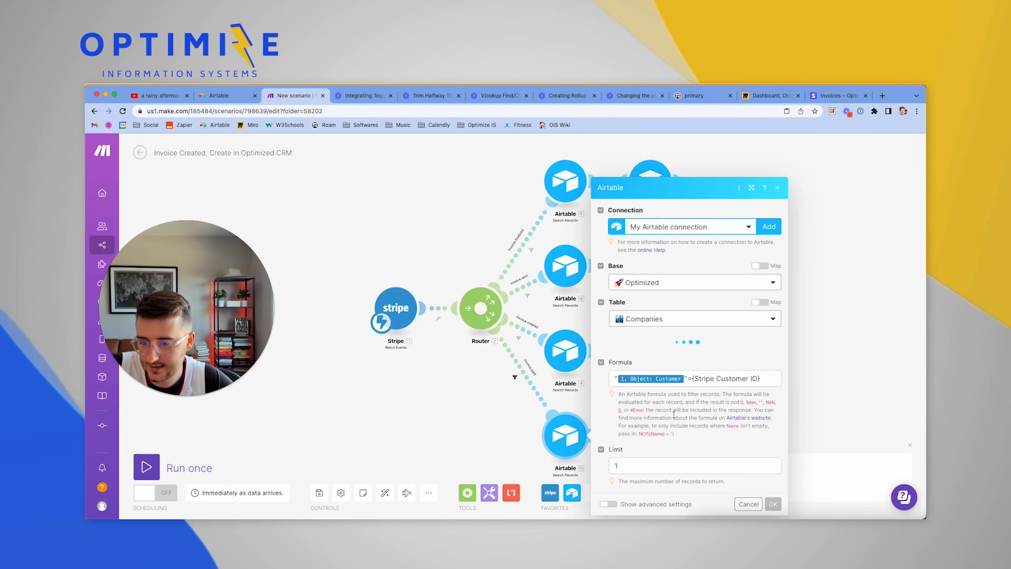
click(450, 420)
scroll(449, 421, down, 5)
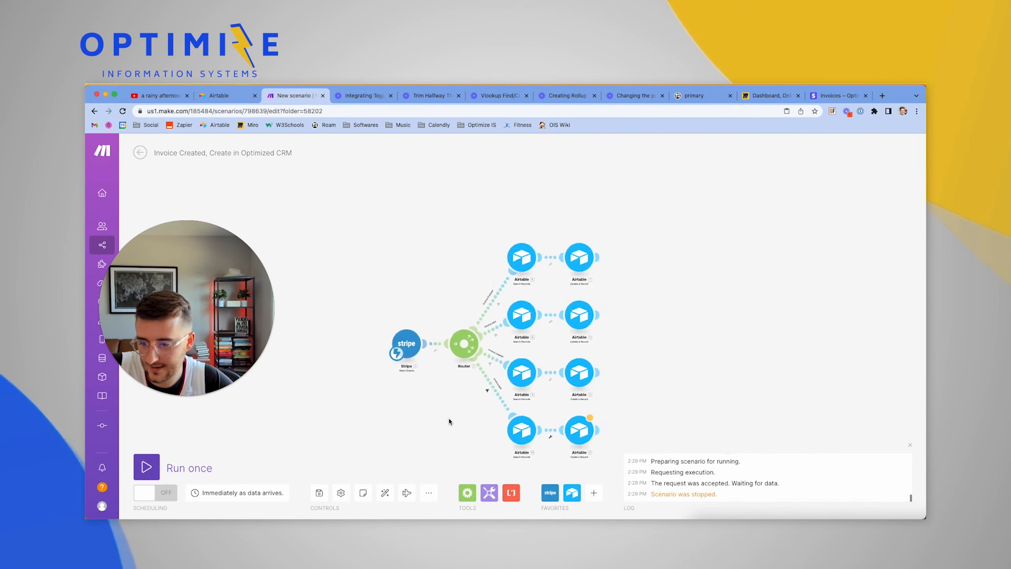
scroll(449, 420, up, 4)
scroll(449, 420, up, 2)
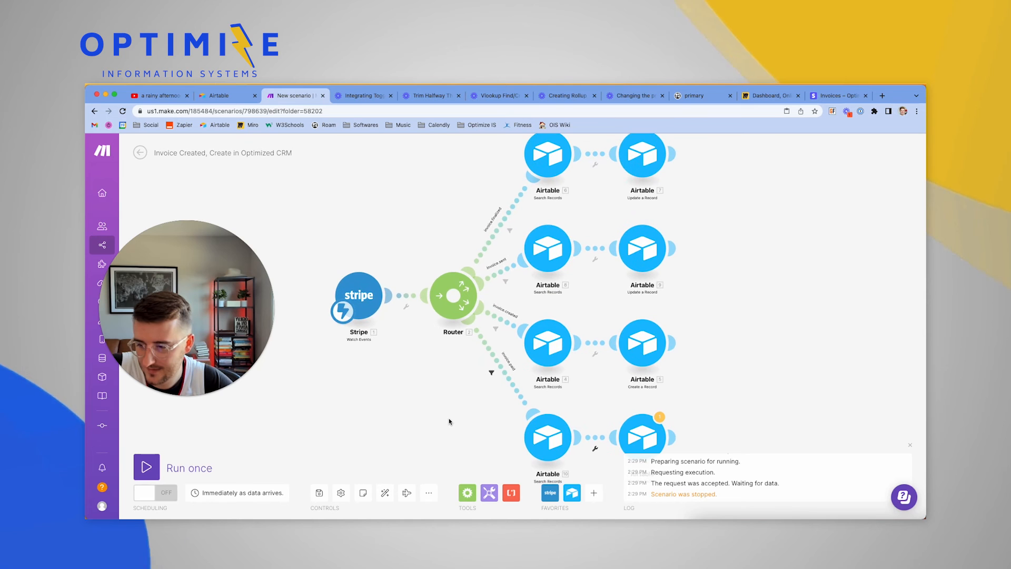
Delete the two Airtable modules on the bottom route
right_click(552, 434)
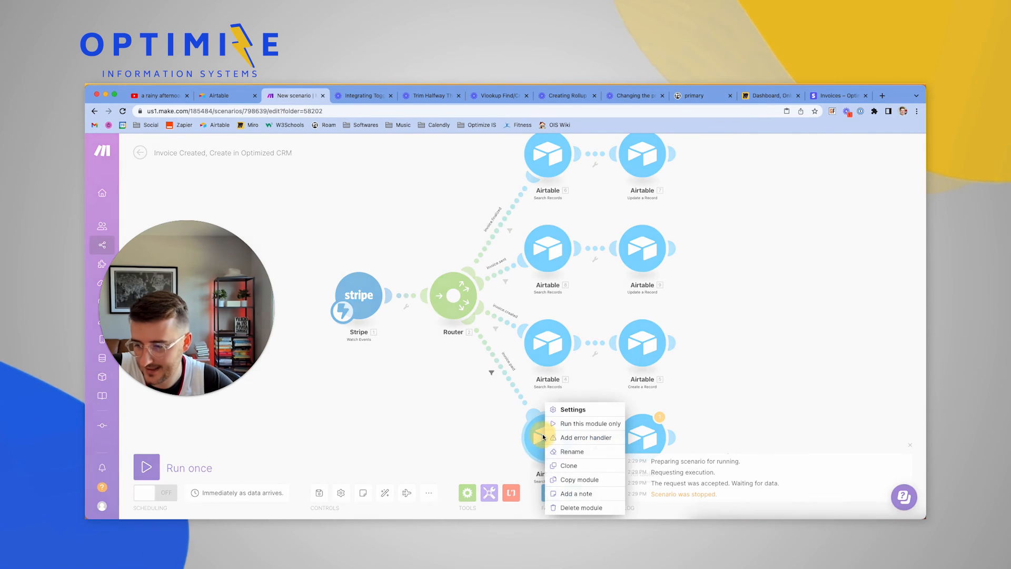
click(569, 506)
right_click(650, 437)
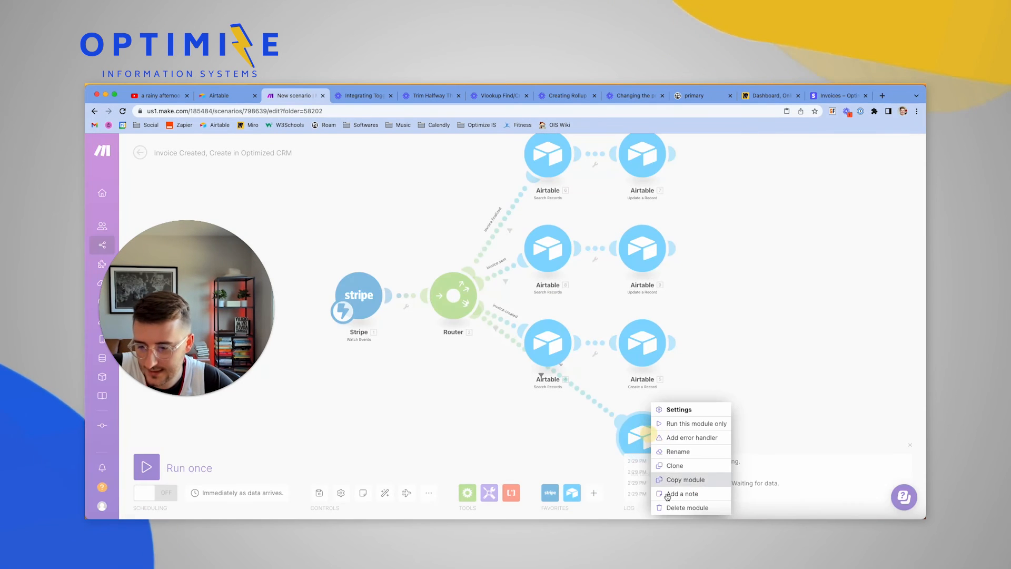
click(678, 506)
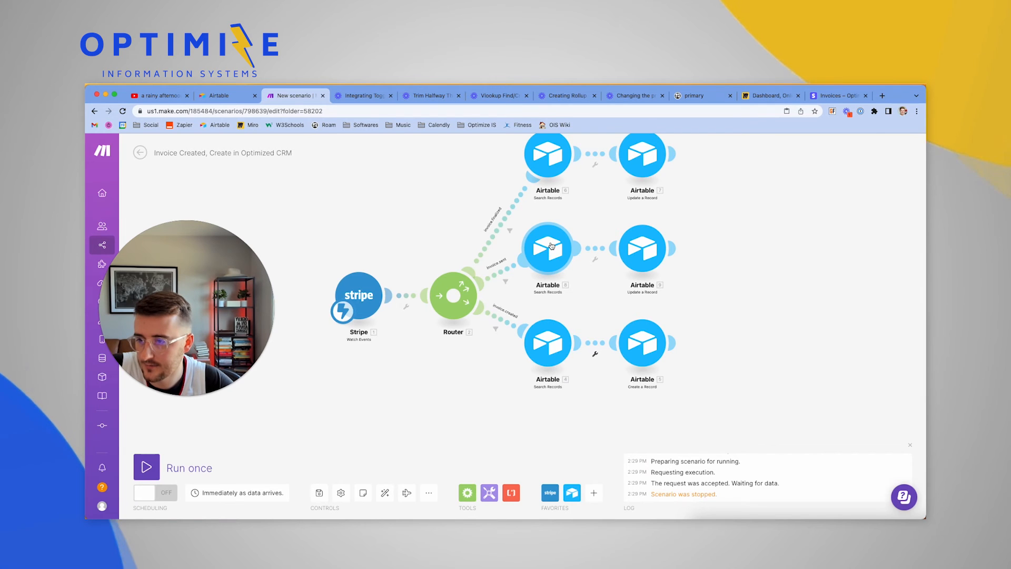
Clone the second route's Search Records and Update a Record modules onto a new route below the router
right_click(551, 246)
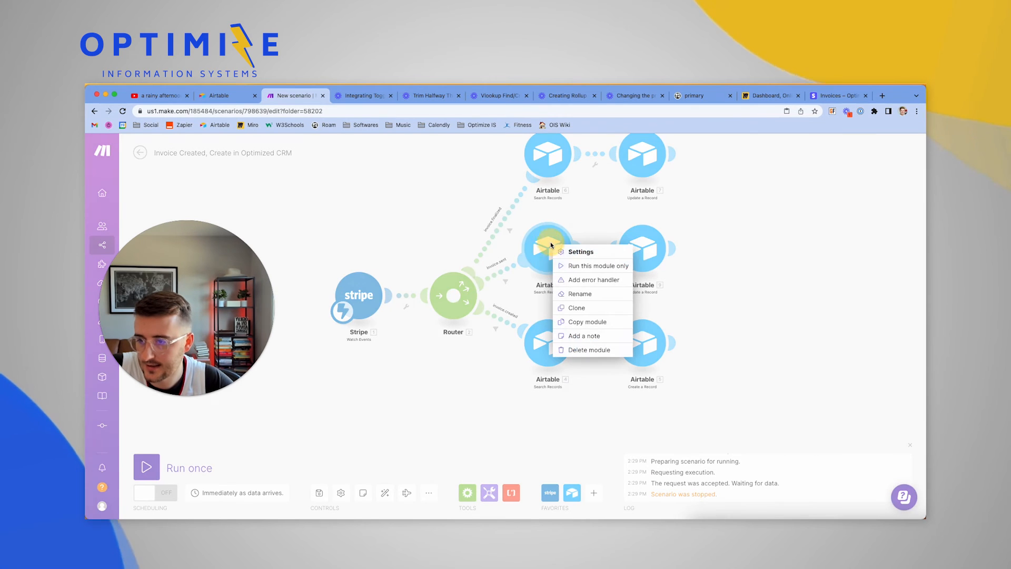
click(586, 310)
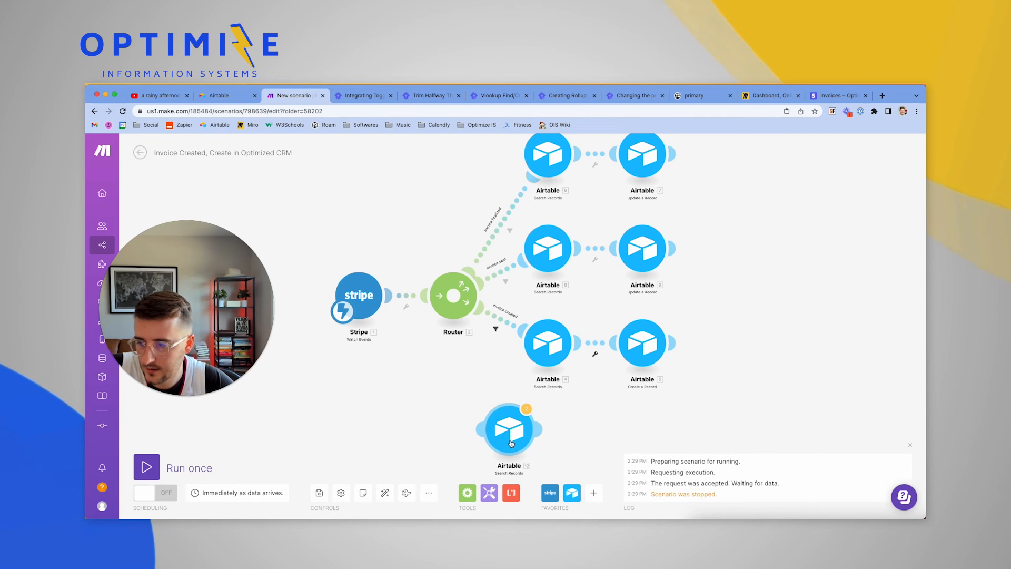
click(513, 442)
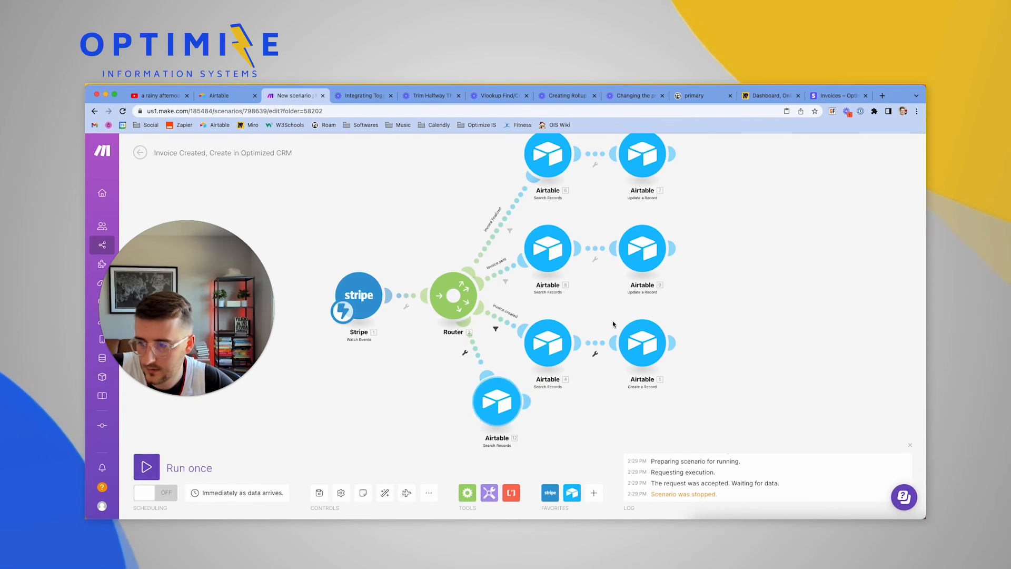
right_click(649, 259)
click(679, 318)
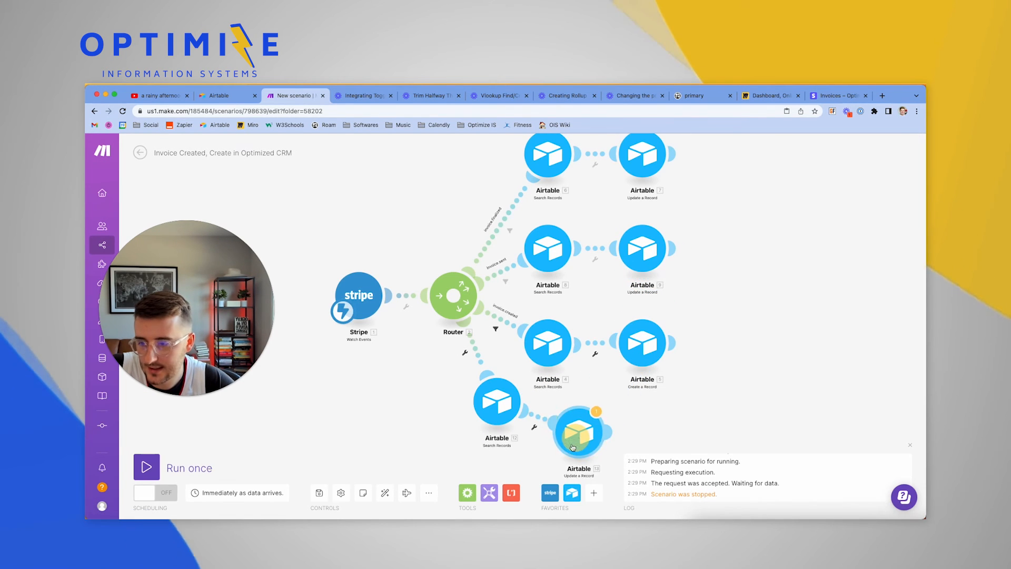
click(585, 435)
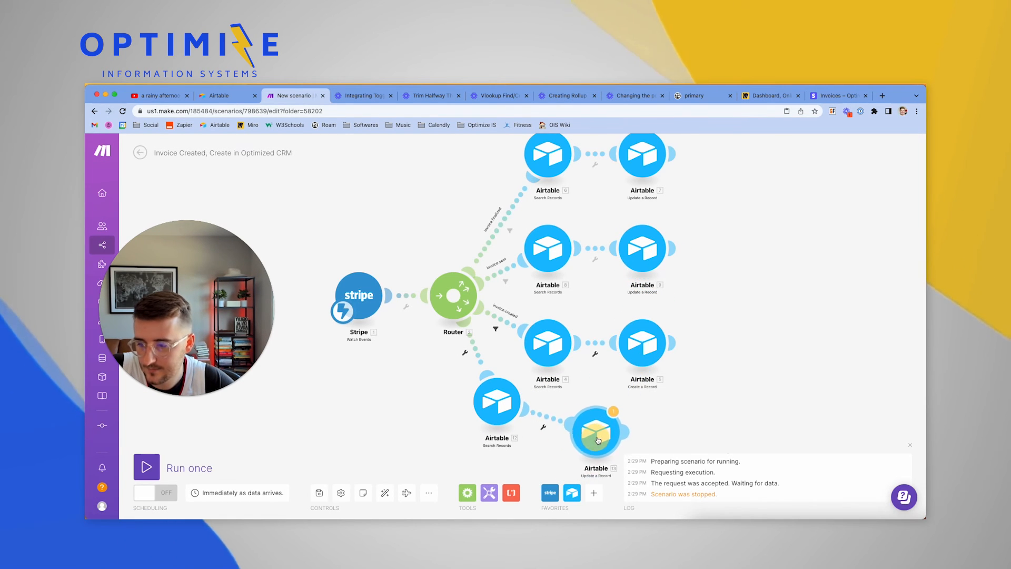
click(465, 354)
click(464, 375)
Label the new route's filter invoice.paid and require Raw Webhook Data: type to equal invoice.paid
click(534, 288)
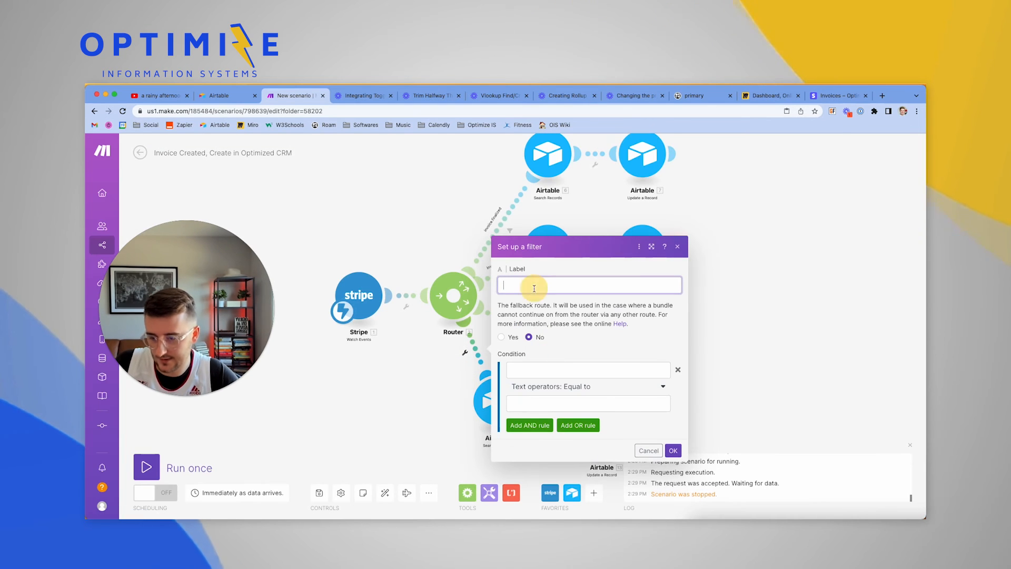
text(invoice.ap)
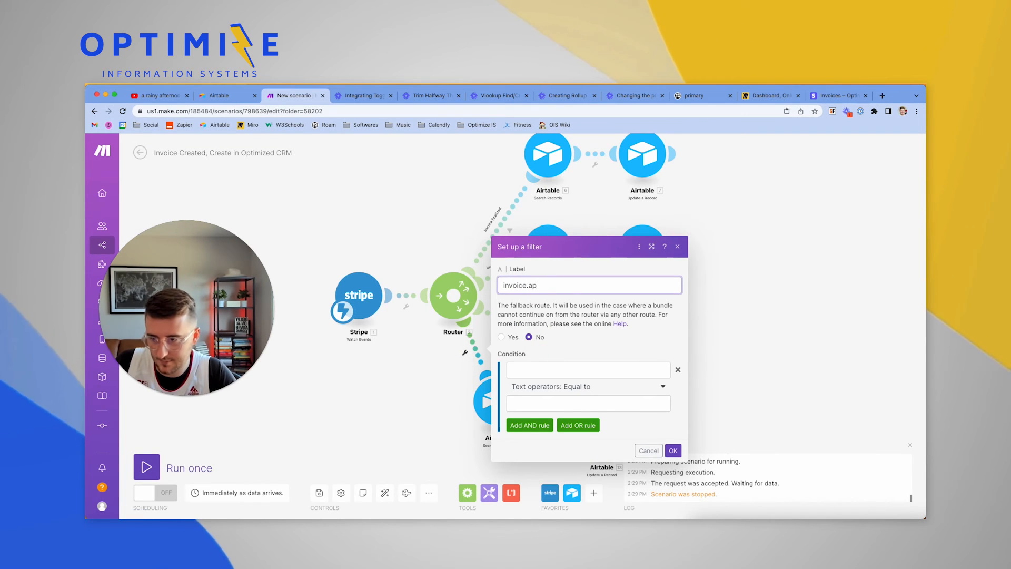
text(i)
key(BackSpace)
key(BackSpace)
key(BackSpace)
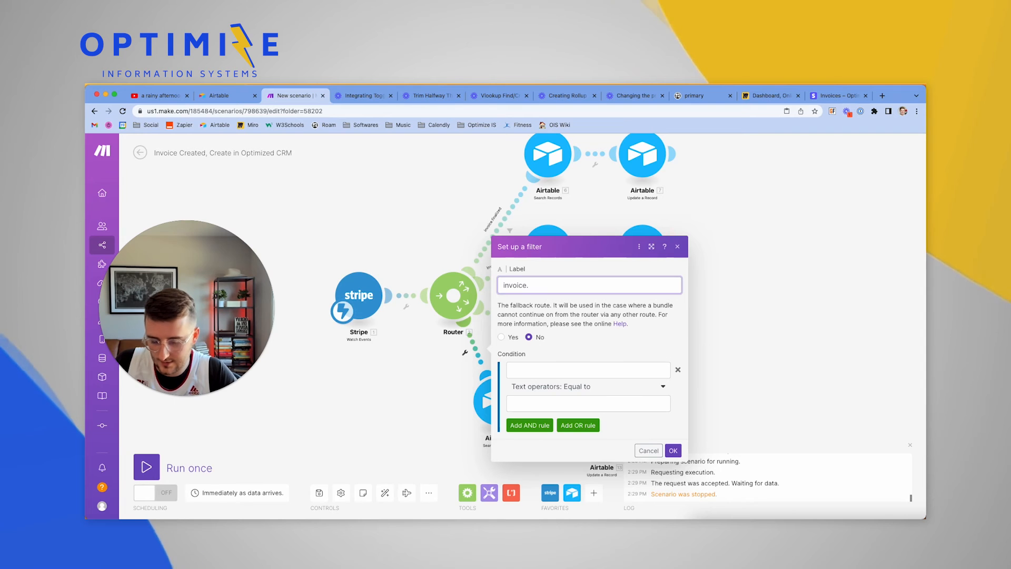
text(paid)
key(super+a)
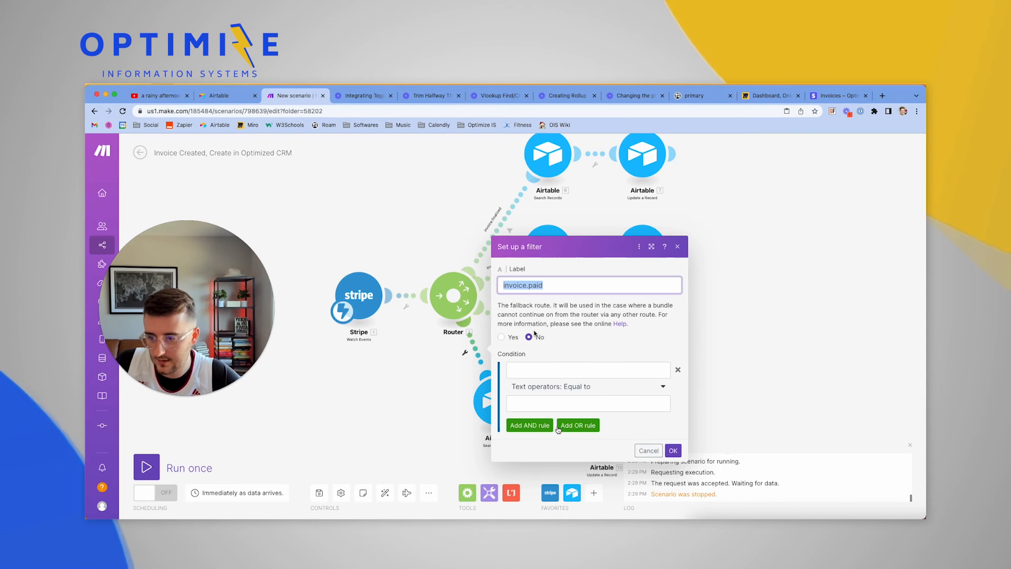
key(super+c)
click(566, 402)
key(super+v)
click(542, 376)
scroll(751, 246, down, 15)
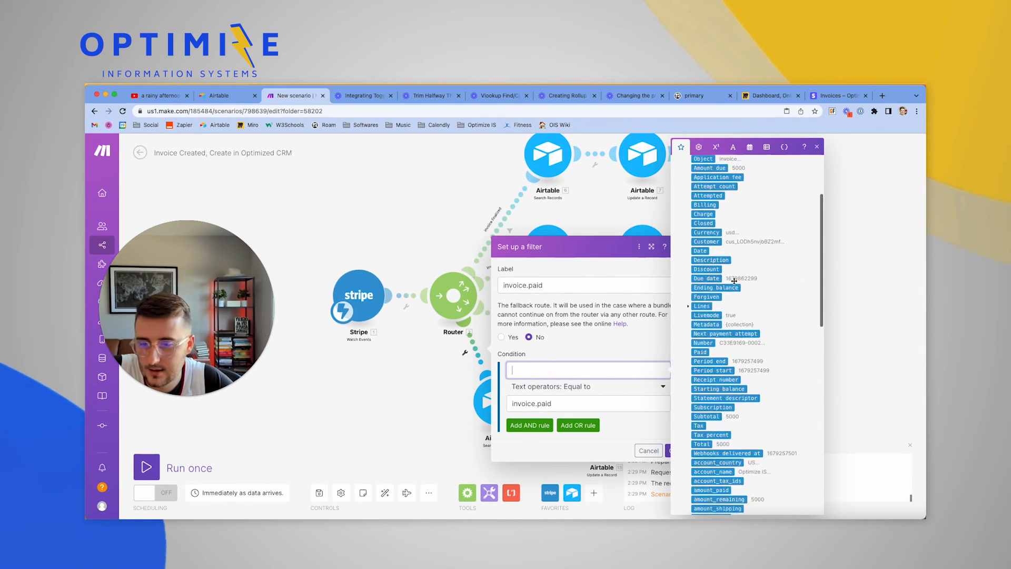
click(699, 495)
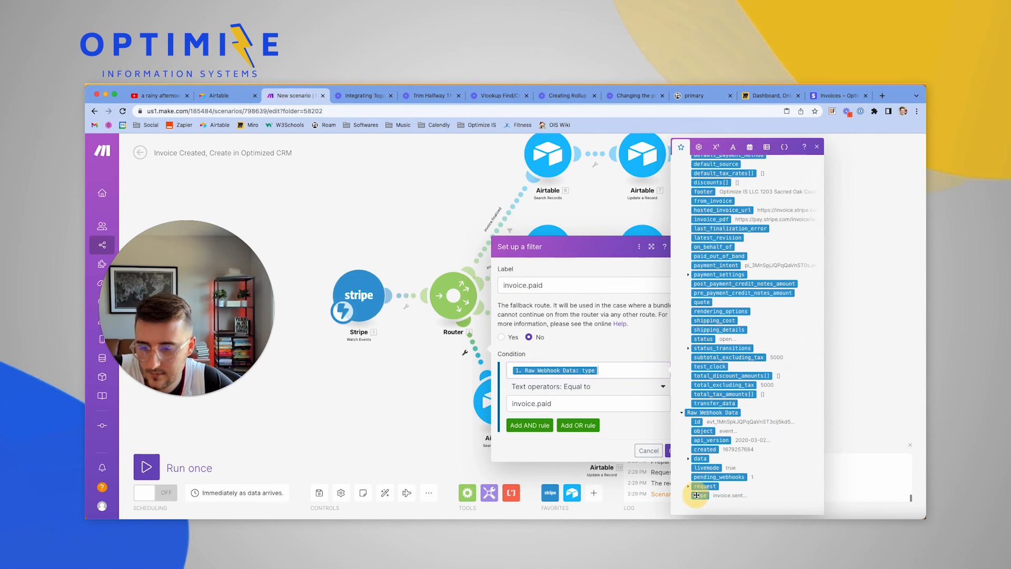
click(667, 451)
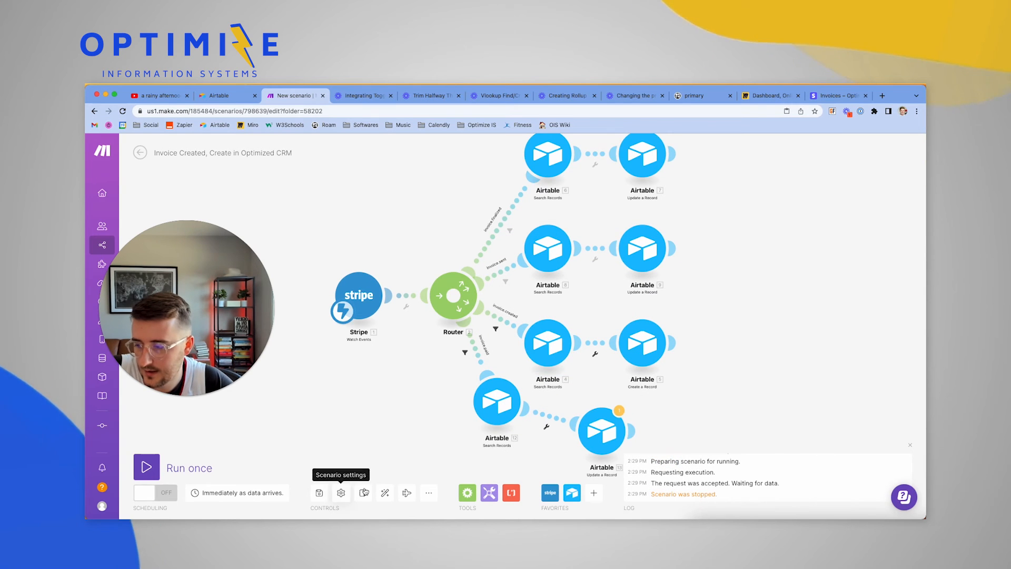
Change the invoice.paid route's Update a Record Status from Sent to Paid and save the module
click(385, 493)
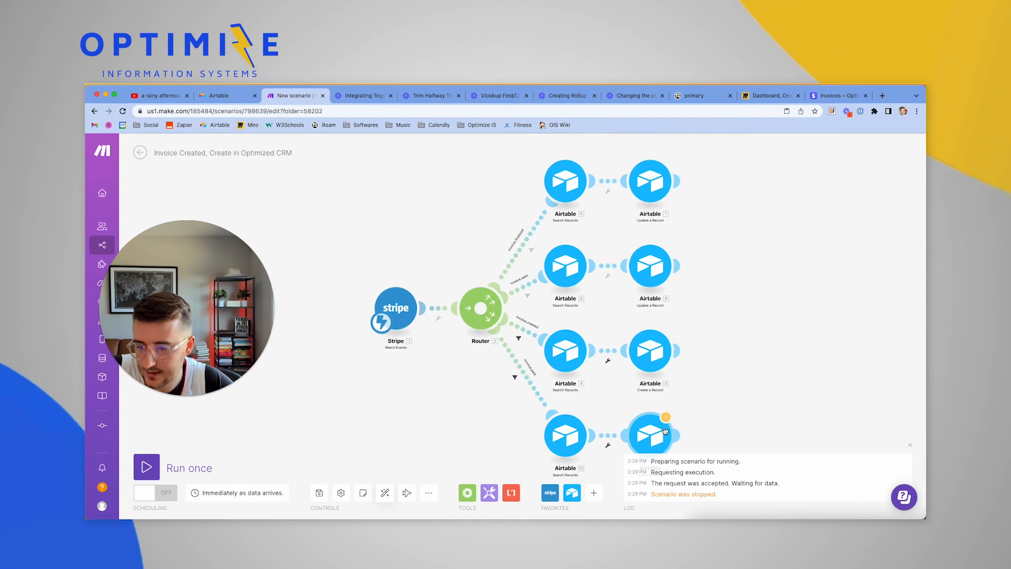
click(651, 434)
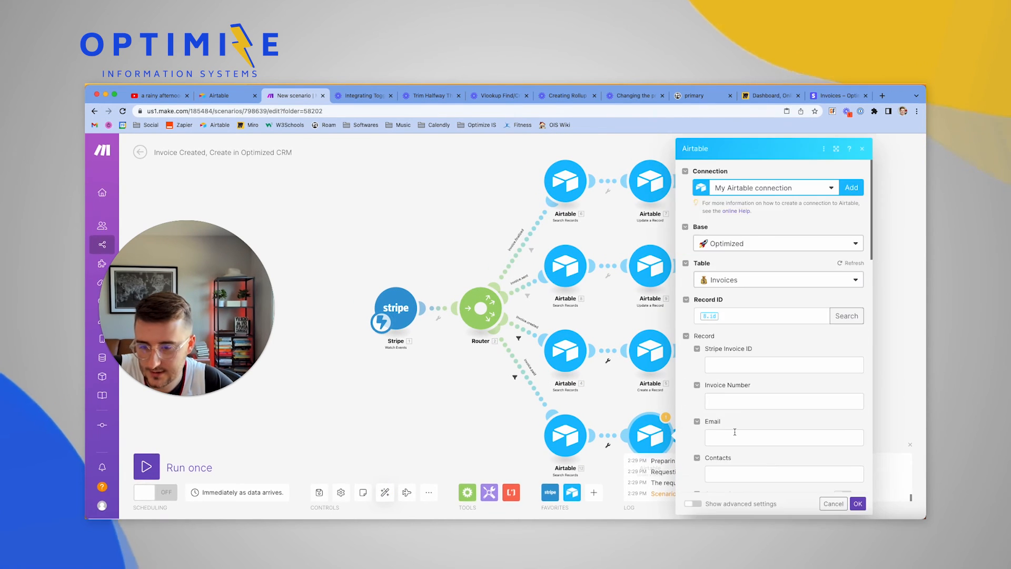
scroll(734, 432, down, 5)
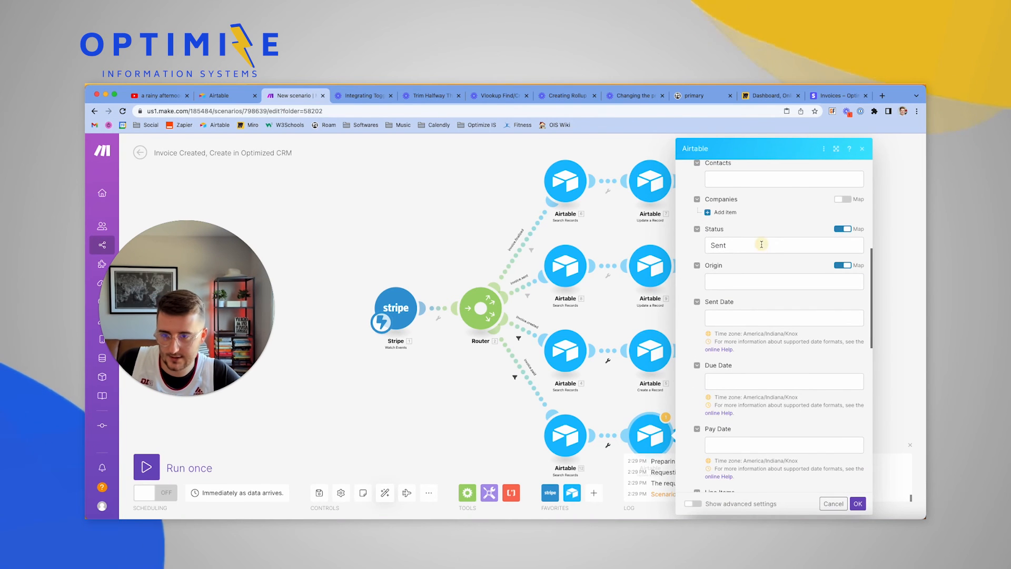
double_click(761, 244)
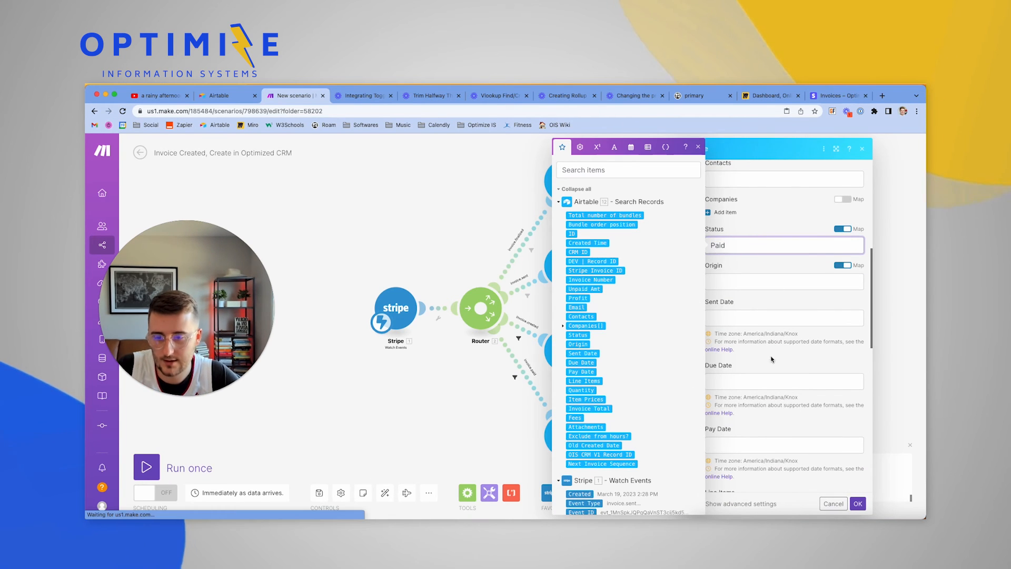
scroll(771, 359, down, 10)
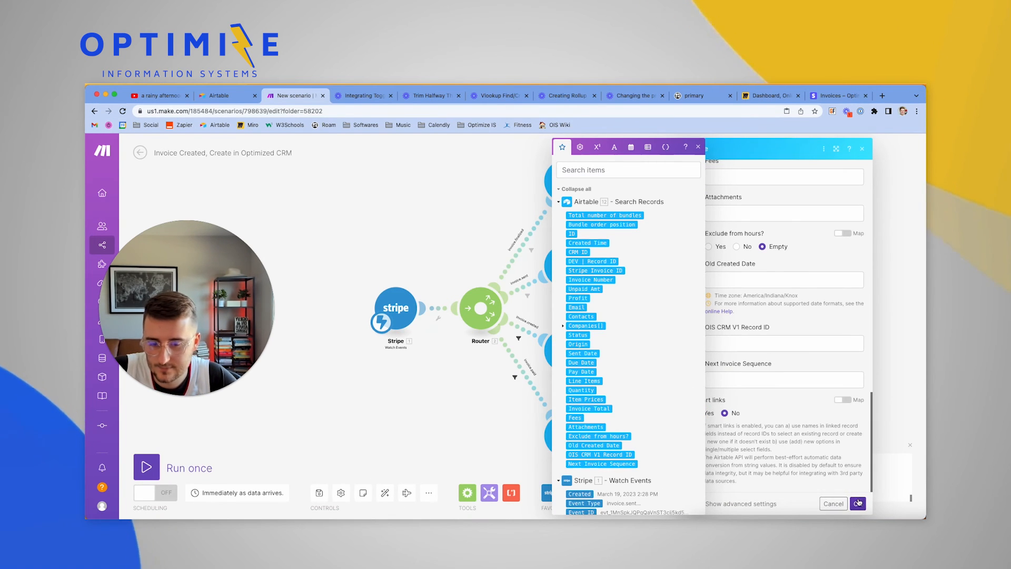
click(858, 502)
drag(439, 435, 368, 407)
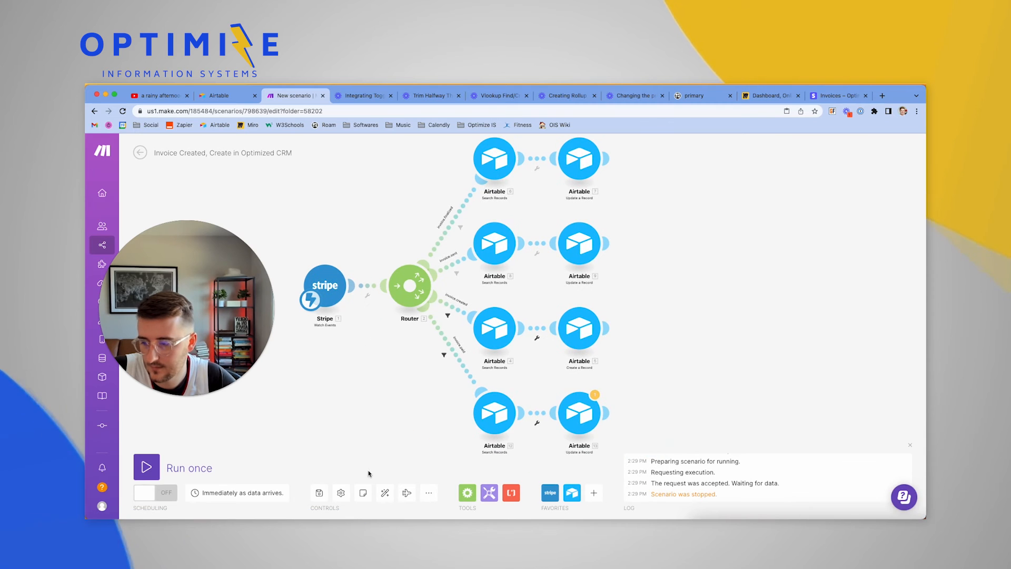
Replace update module 13's stale 8.id Record ID mapping with 12. ID
click(319, 492)
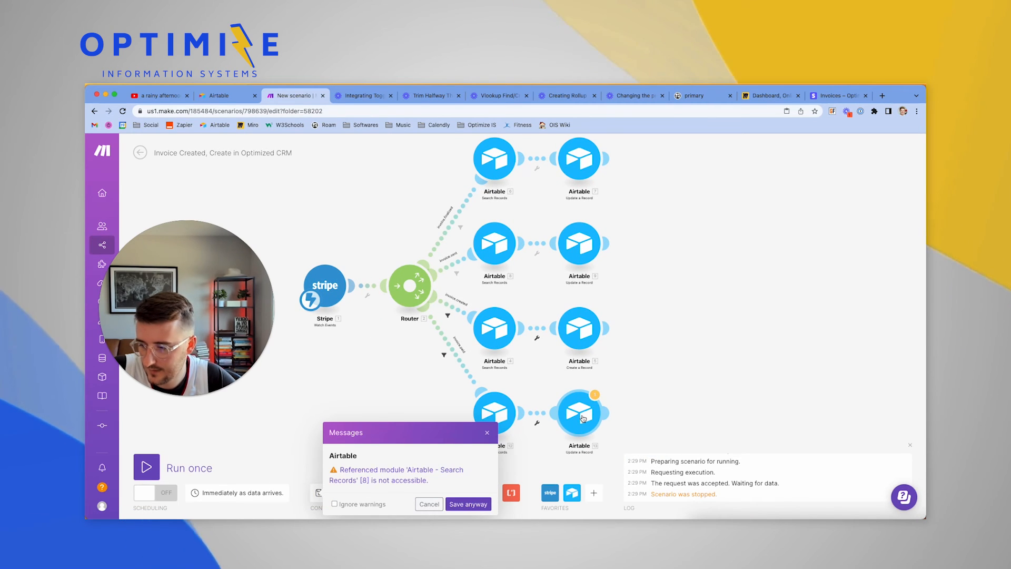
click(594, 396)
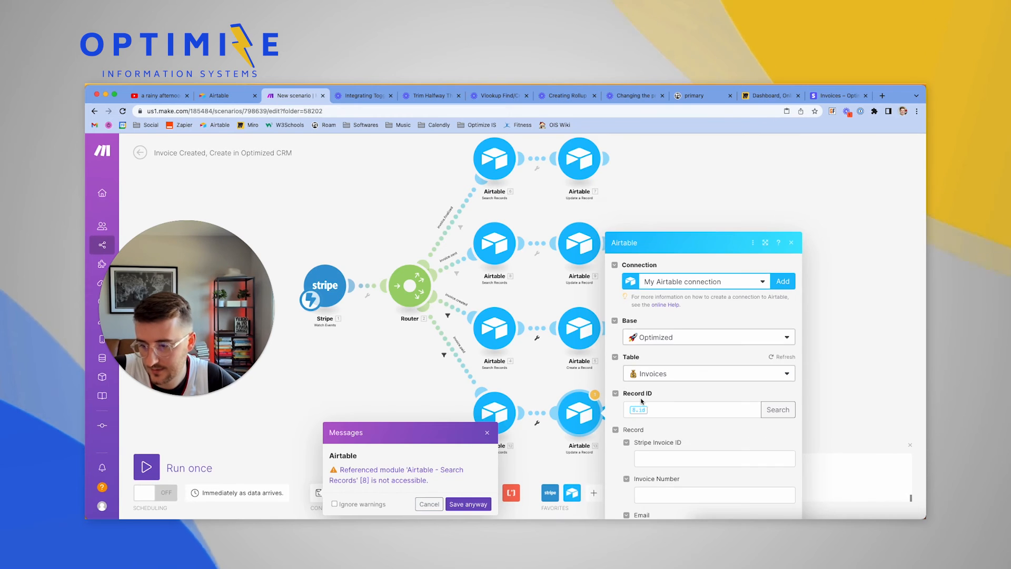
click(663, 312)
key(BackSpace)
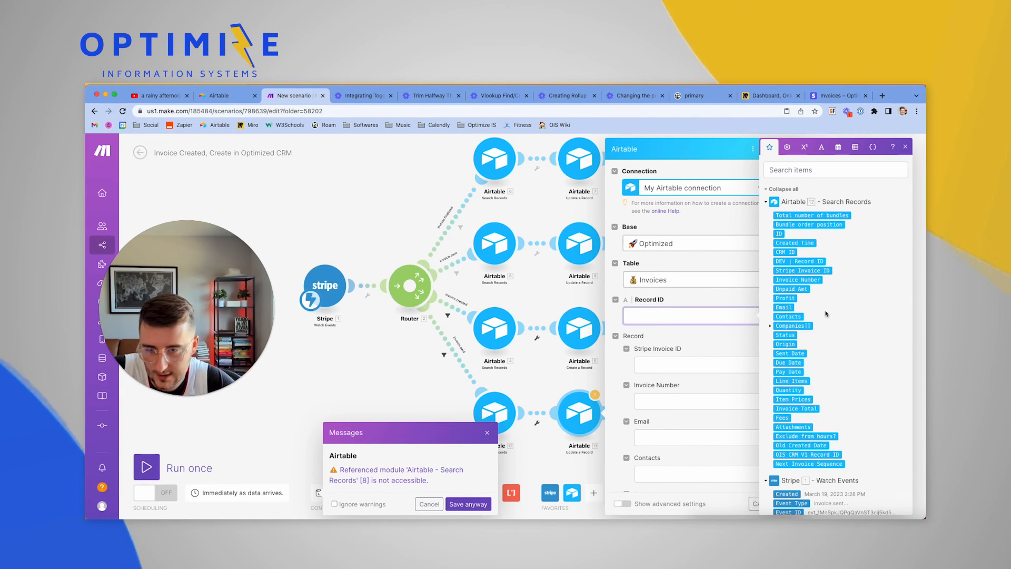
click(779, 232)
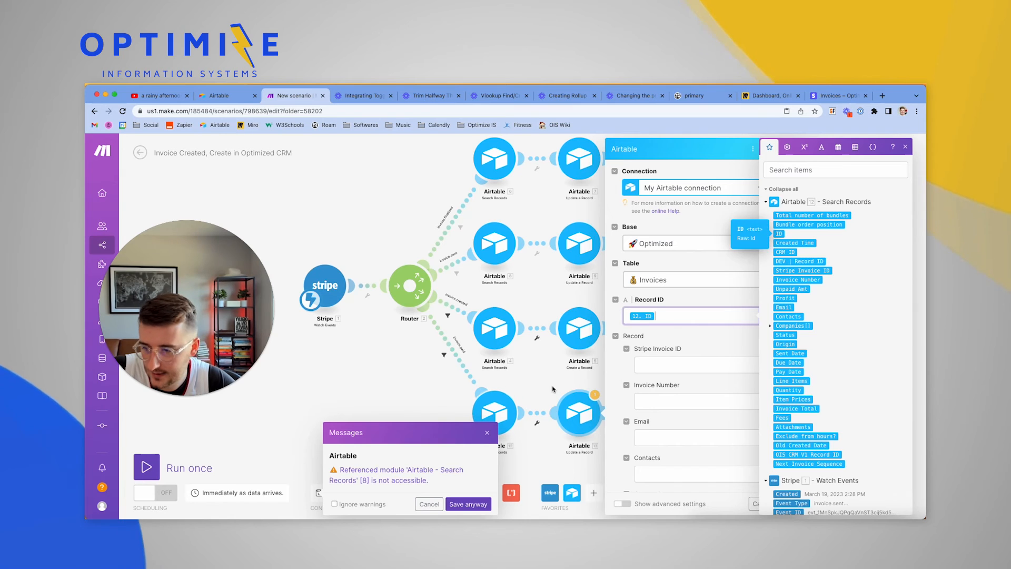
scroll(698, 423, down, 2)
click(704, 409)
Keep the module settings, dismiss the inaccessible-module warning, then save and auto-align the scenario
scroll(708, 414, down, 3)
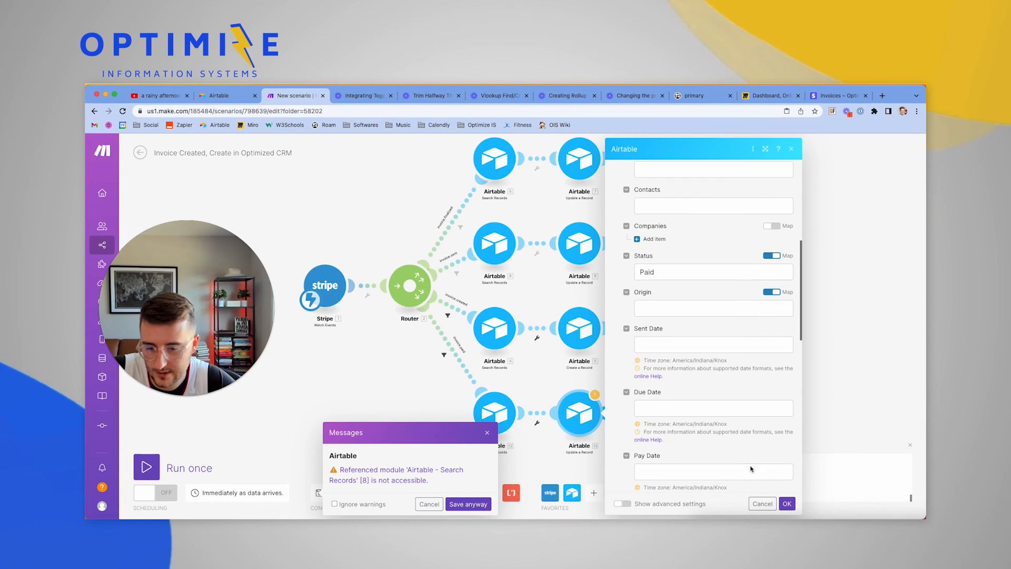
click(786, 503)
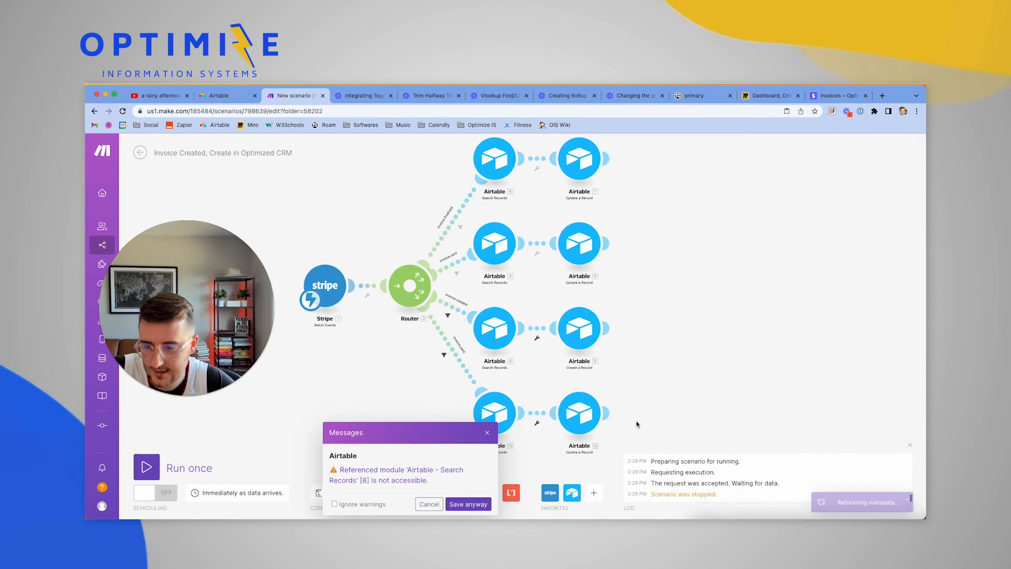
click(430, 504)
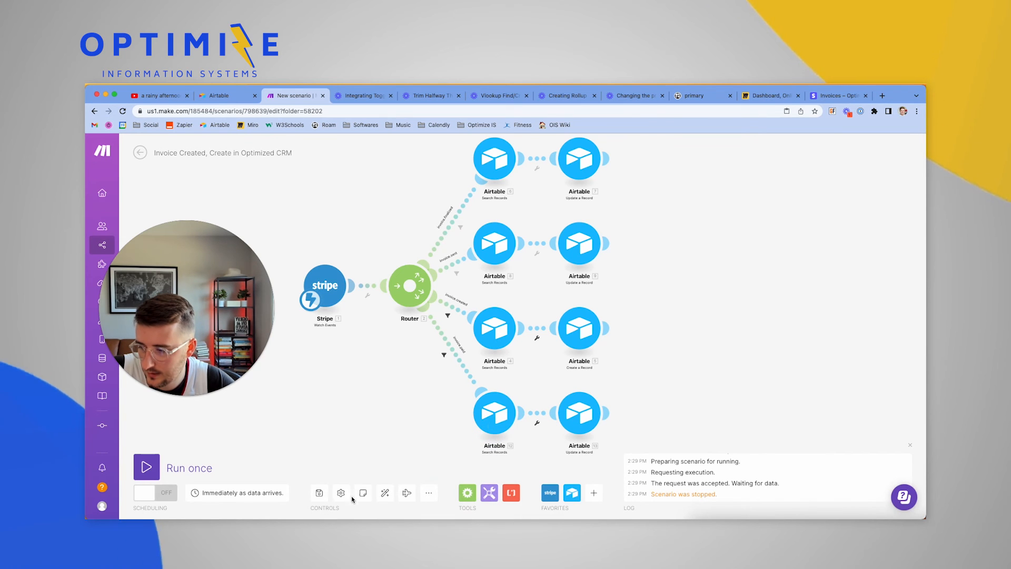
click(322, 493)
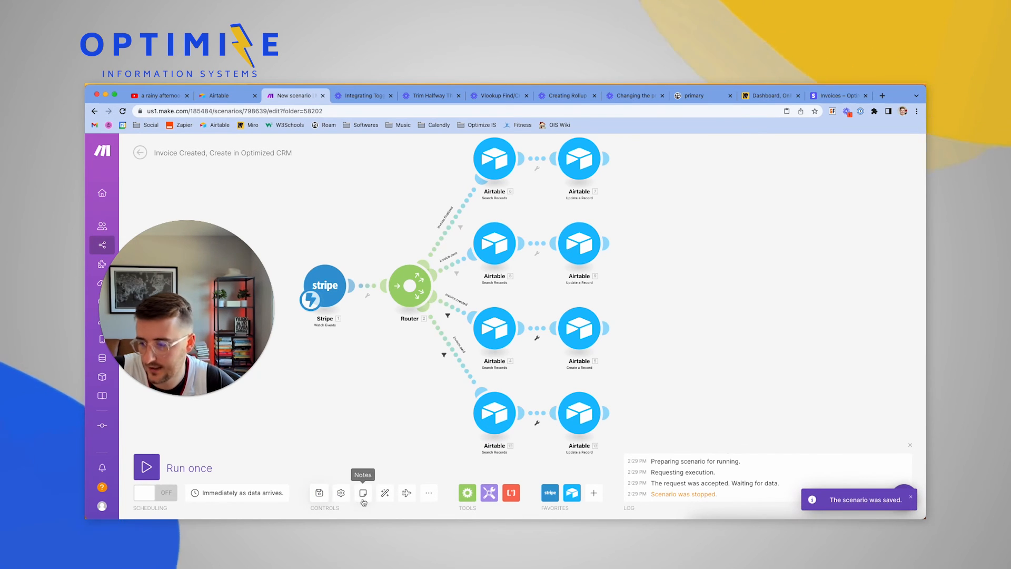
click(384, 492)
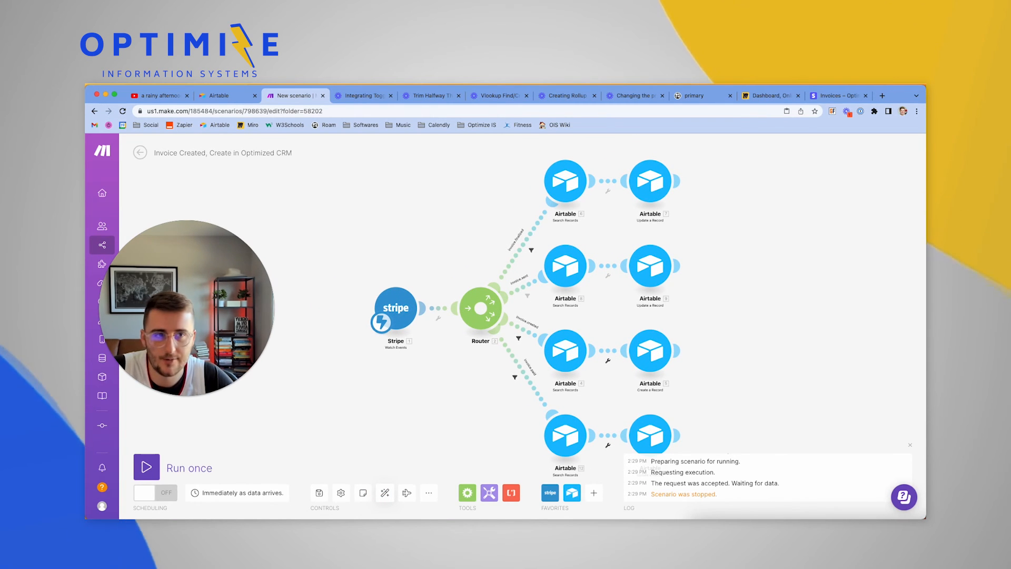
Review the bottom Update a Record settings: Optimized Invoices table with Status Paid
key(super+Tab)
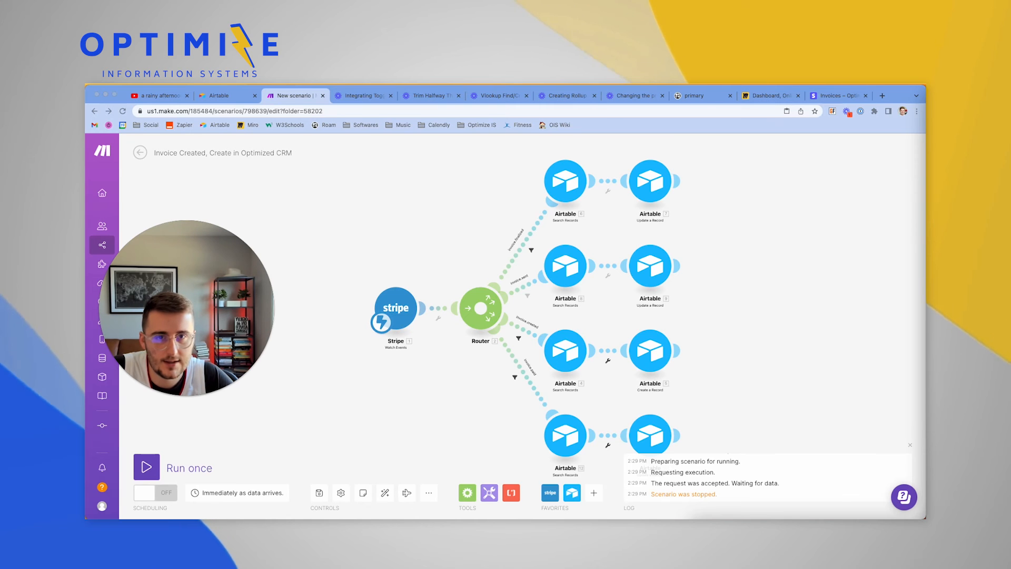
click(644, 426)
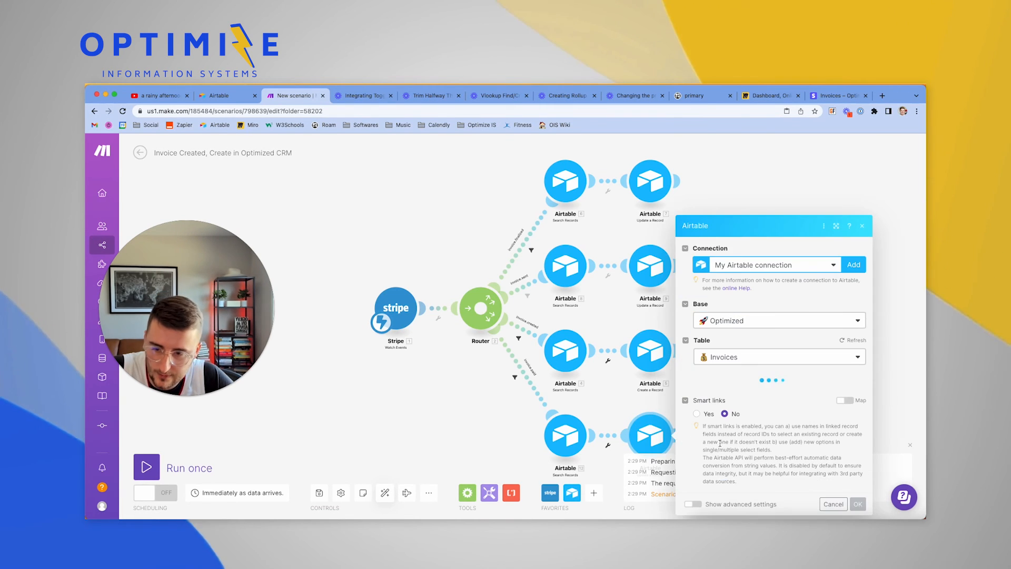
scroll(741, 443, down, 10)
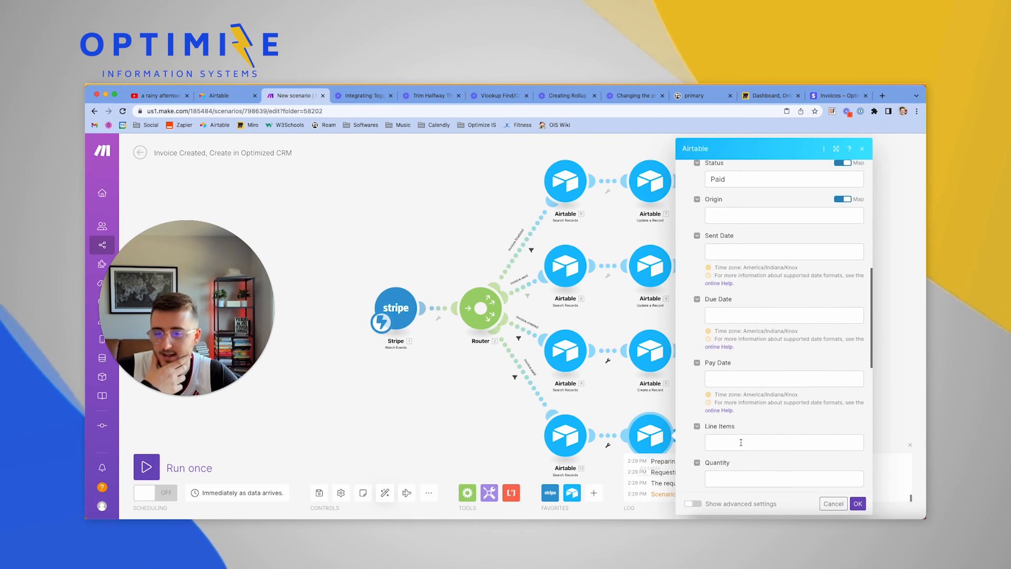
scroll(741, 444, down, 5)
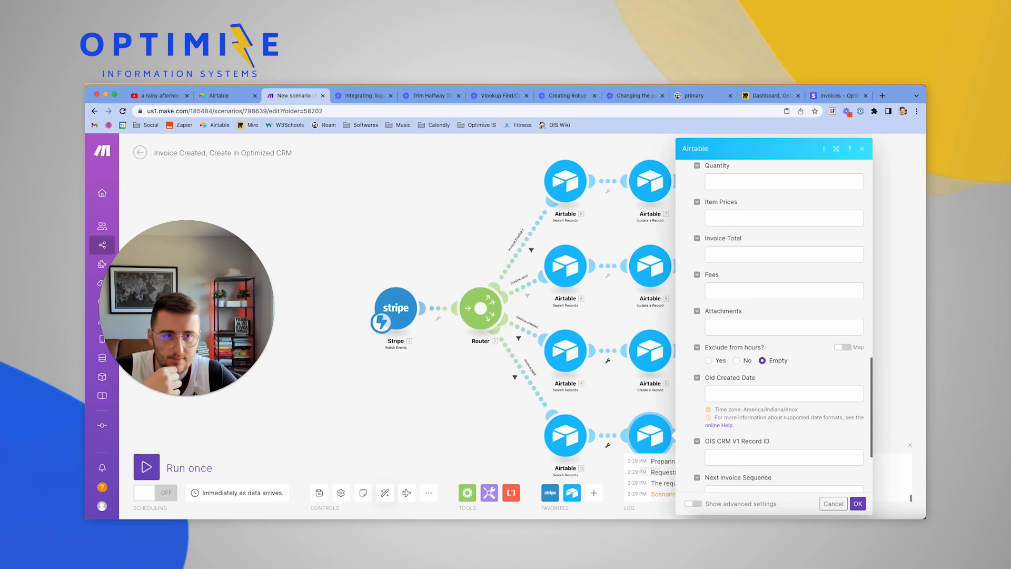
key(super+Tab)
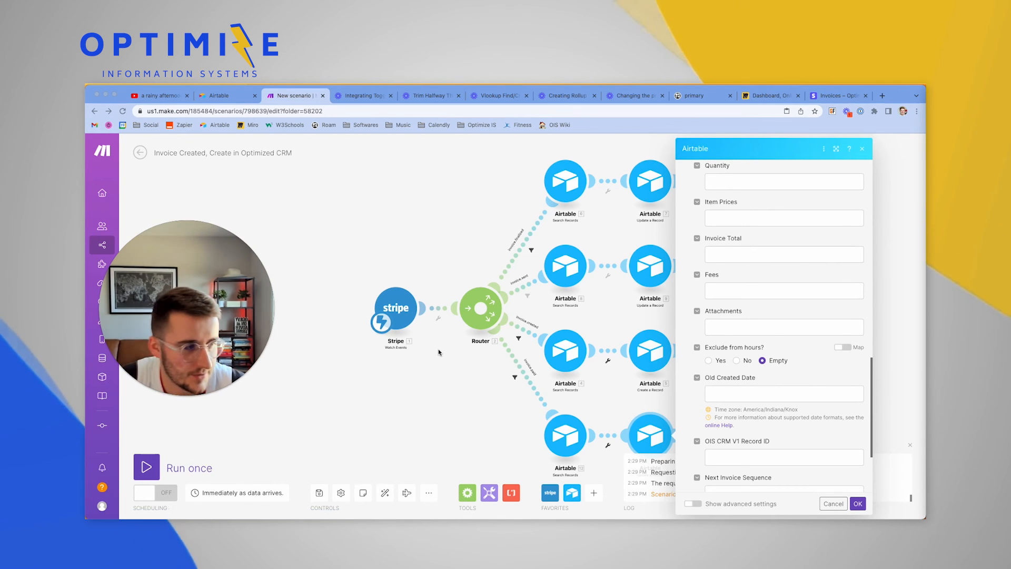
Run the scenario once on existing Stripe data, then inspect the bottom route's Update a Record fields
click(146, 467)
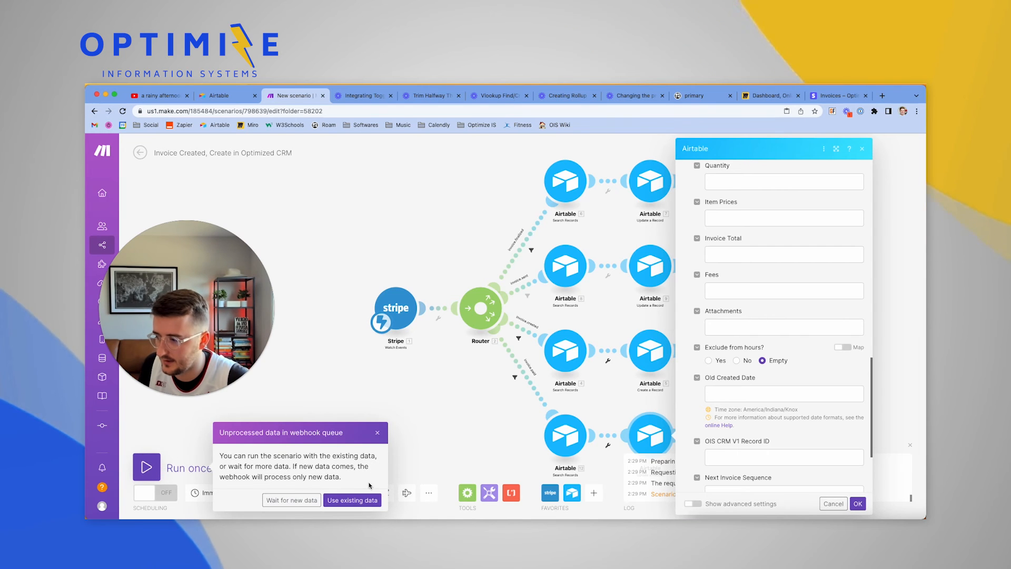
click(352, 499)
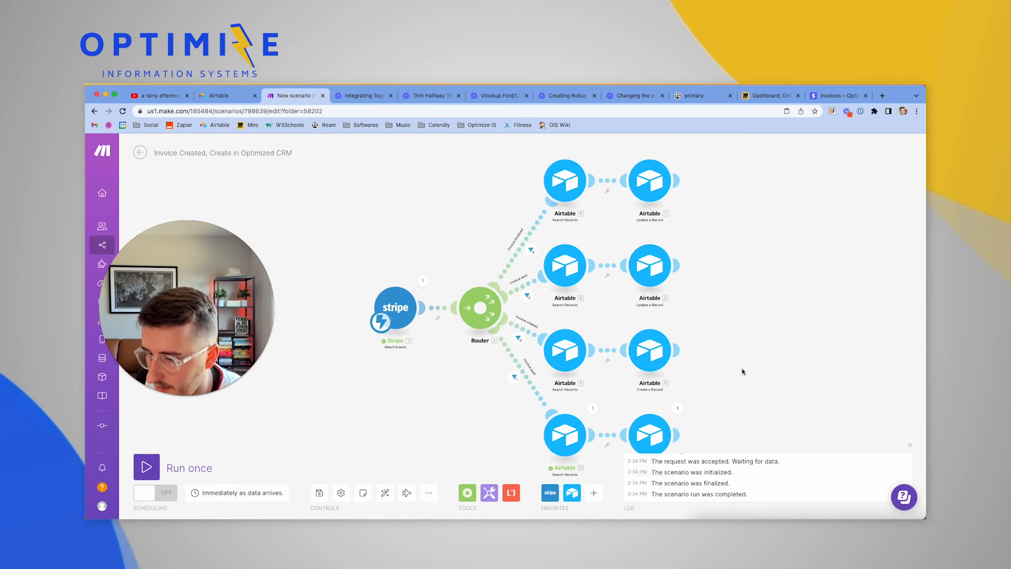
drag(742, 371, 717, 309)
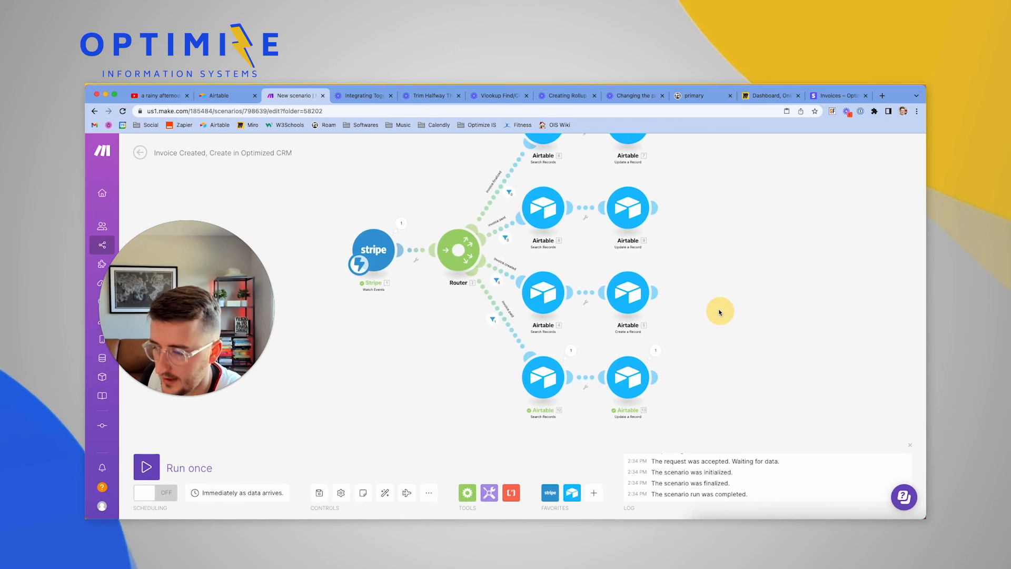
click(629, 369)
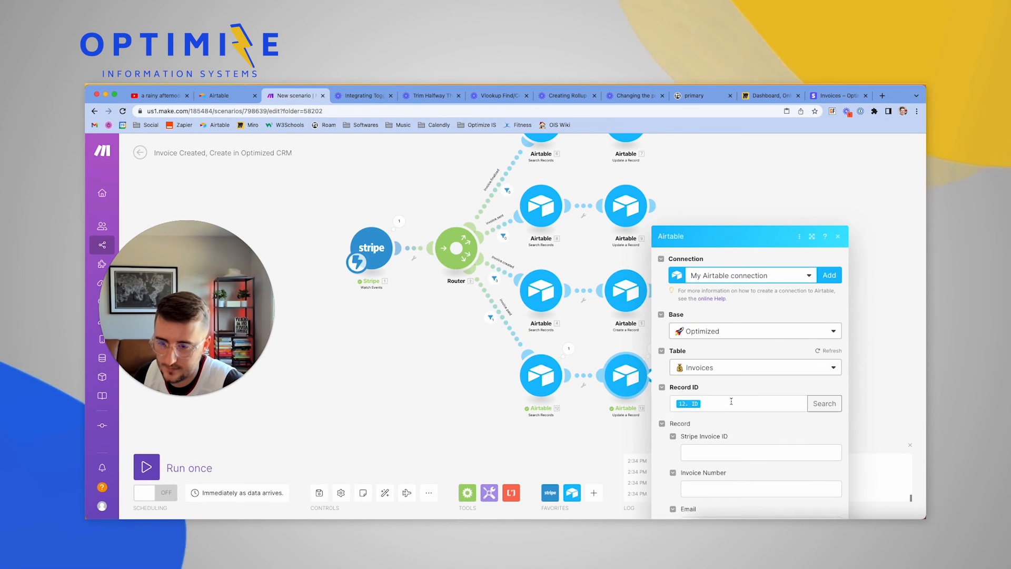
scroll(731, 403, down, 10)
scroll(731, 402, down, 5)
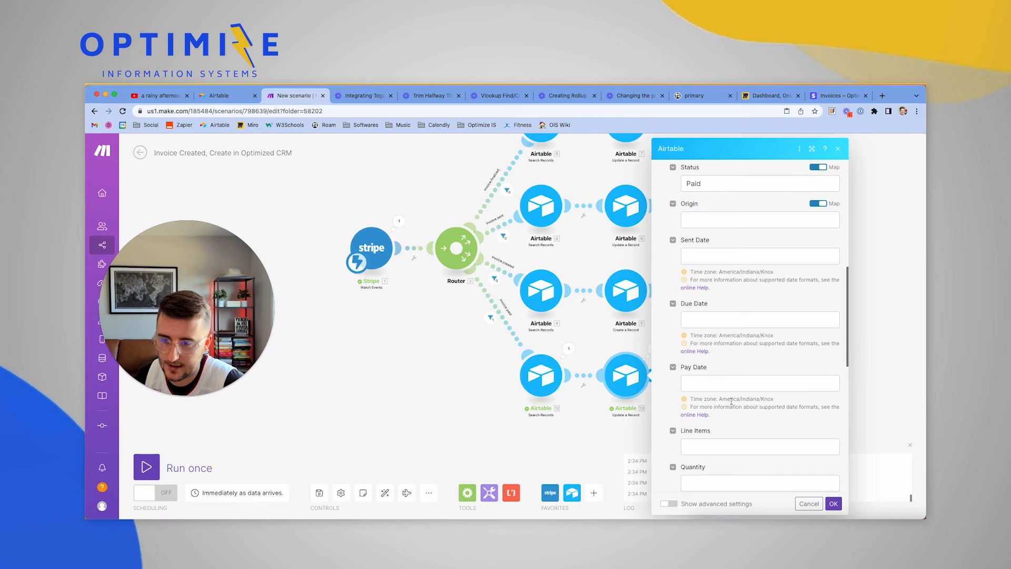
scroll(731, 403, down, 2)
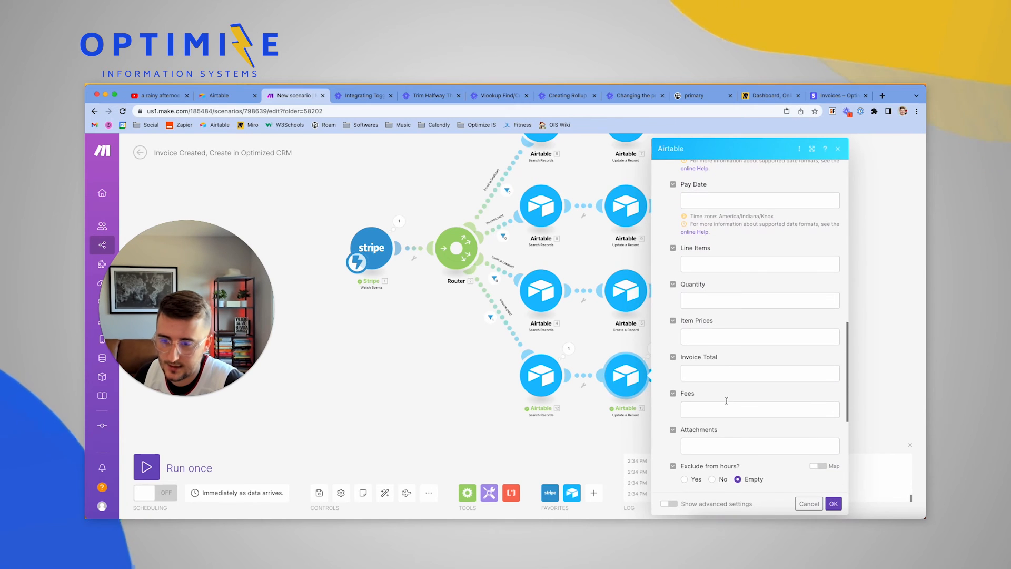
Search the mappable items for 'fees' and 'fee' for the Fees field, then clear the search
click(711, 408)
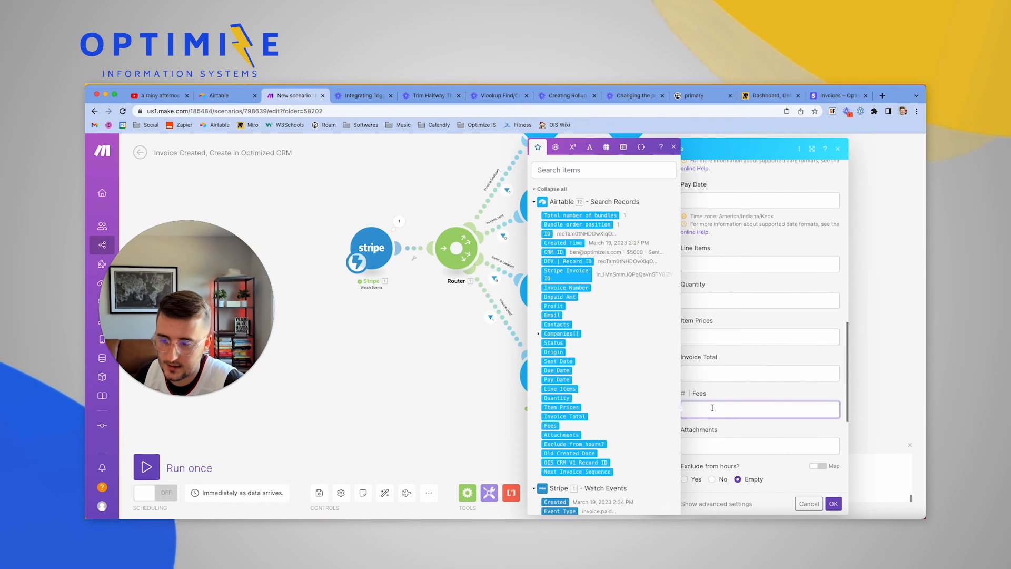
scroll(643, 436, down, 2)
scroll(642, 436, down, 4)
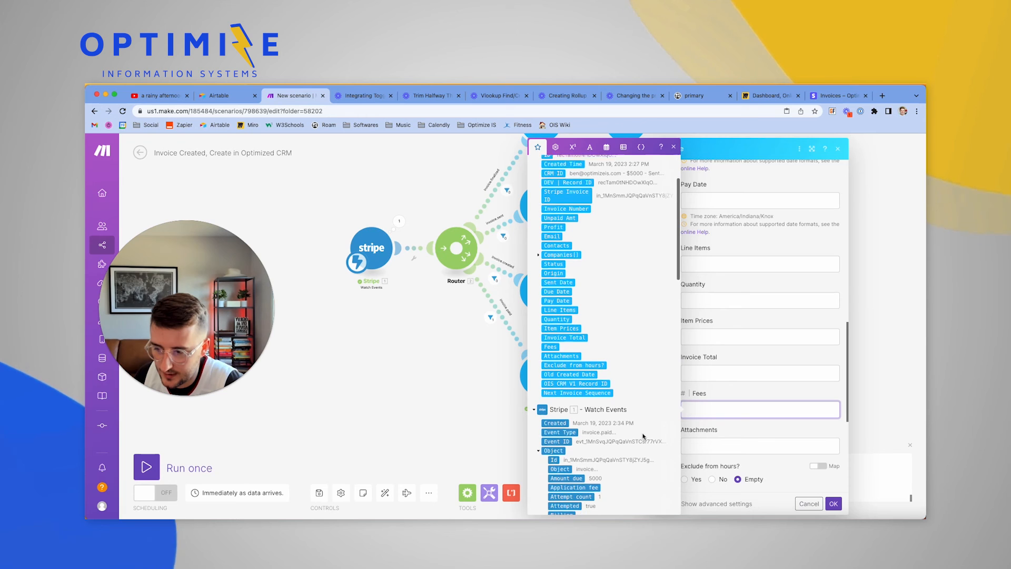
scroll(643, 436, up, 6)
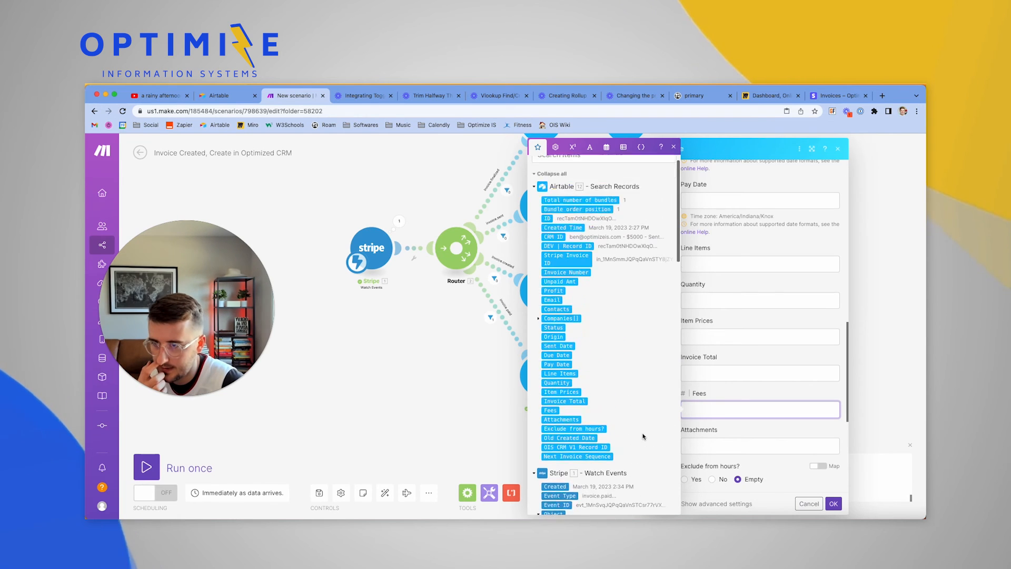
click(574, 170)
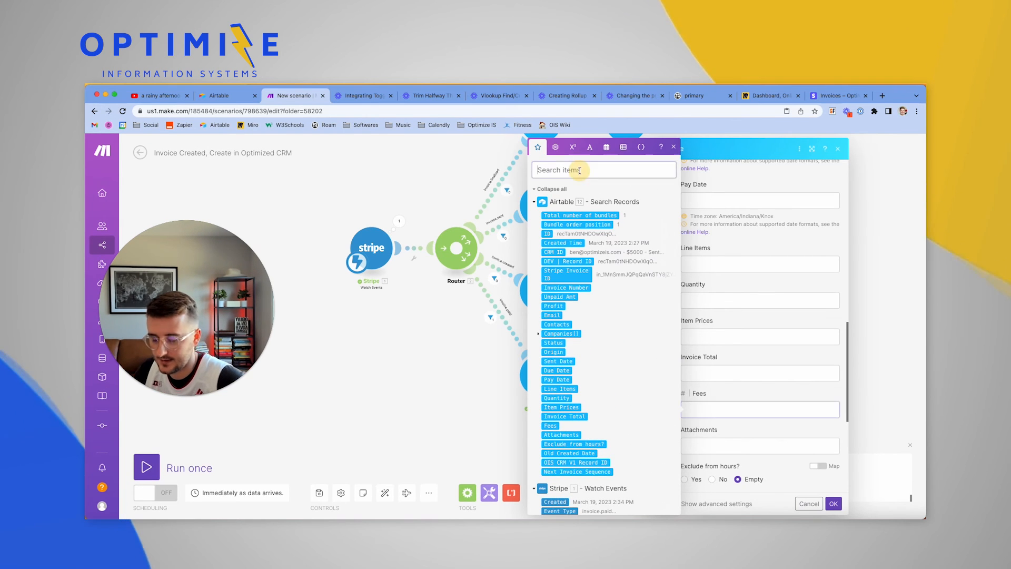
text(fees)
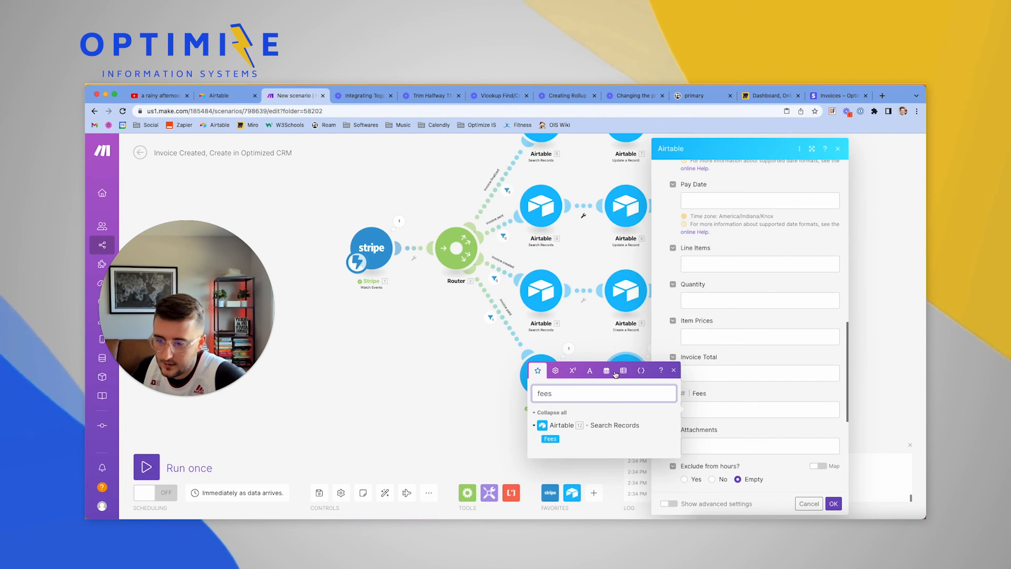
key(BackSpace)
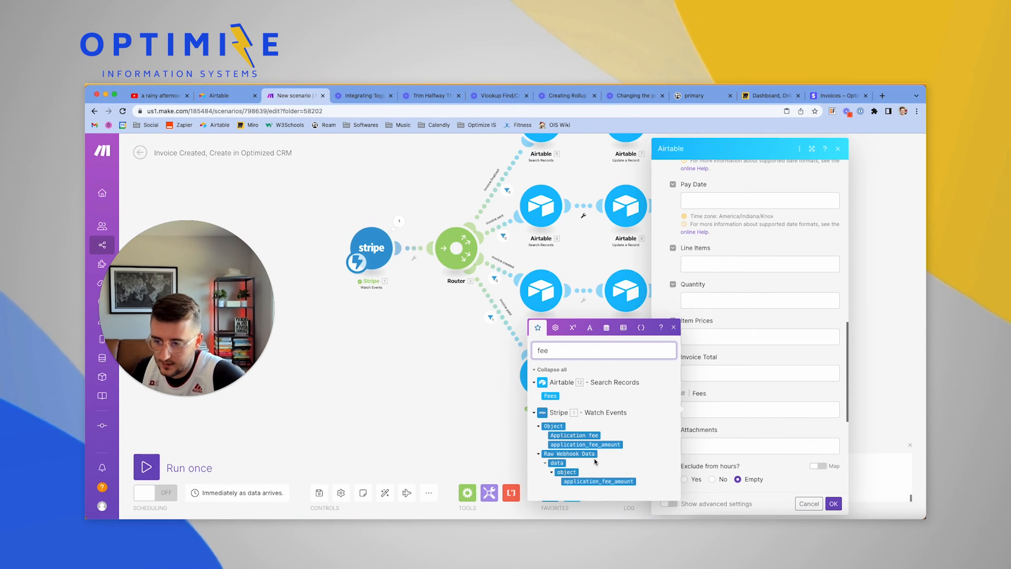
key(super+a)
key(BackSpace)
scroll(569, 355, down, 5)
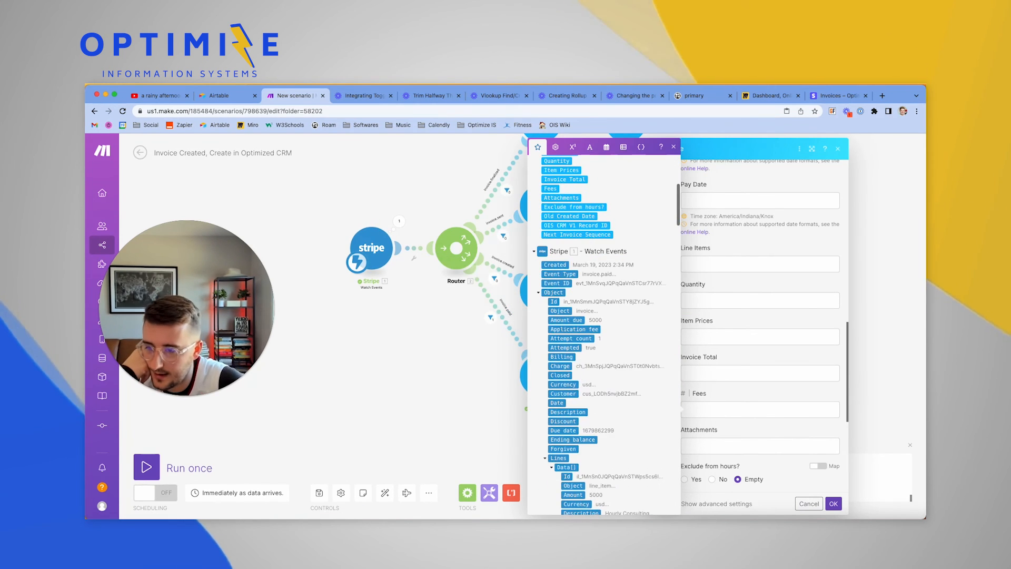
scroll(569, 355, down, 3)
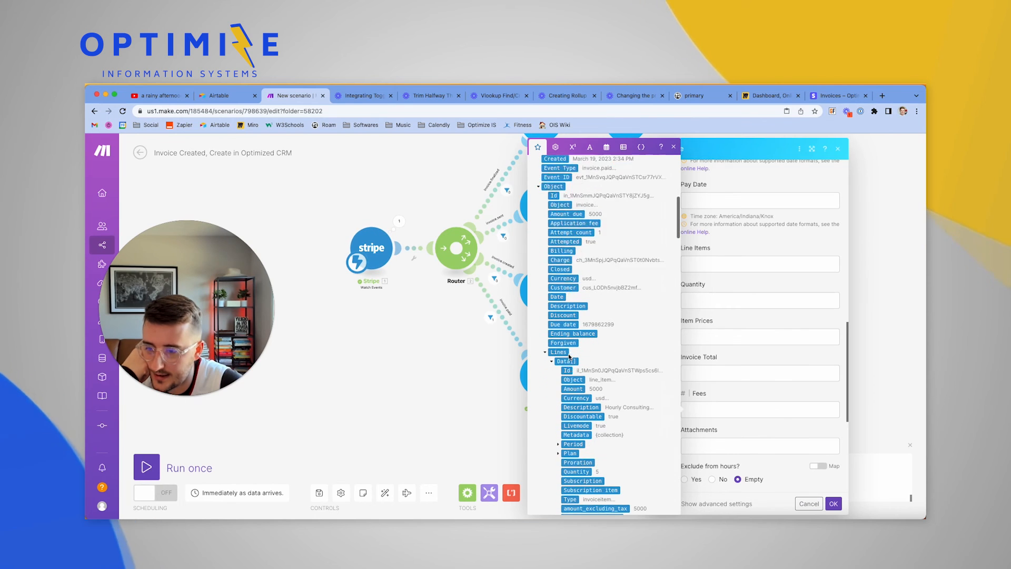
scroll(568, 354, down, 3)
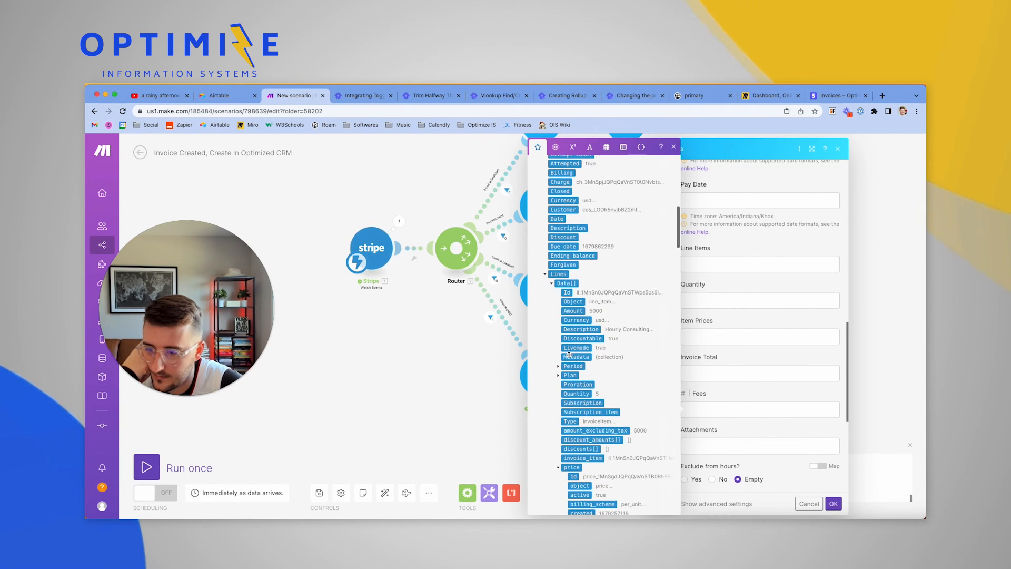
scroll(568, 354, down, 5)
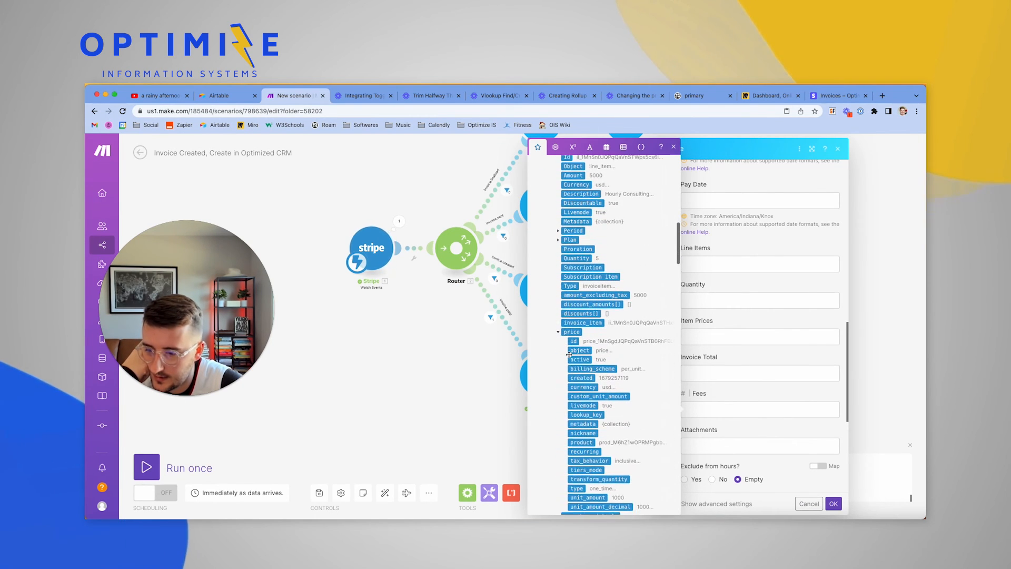
scroll(568, 355, down, 2)
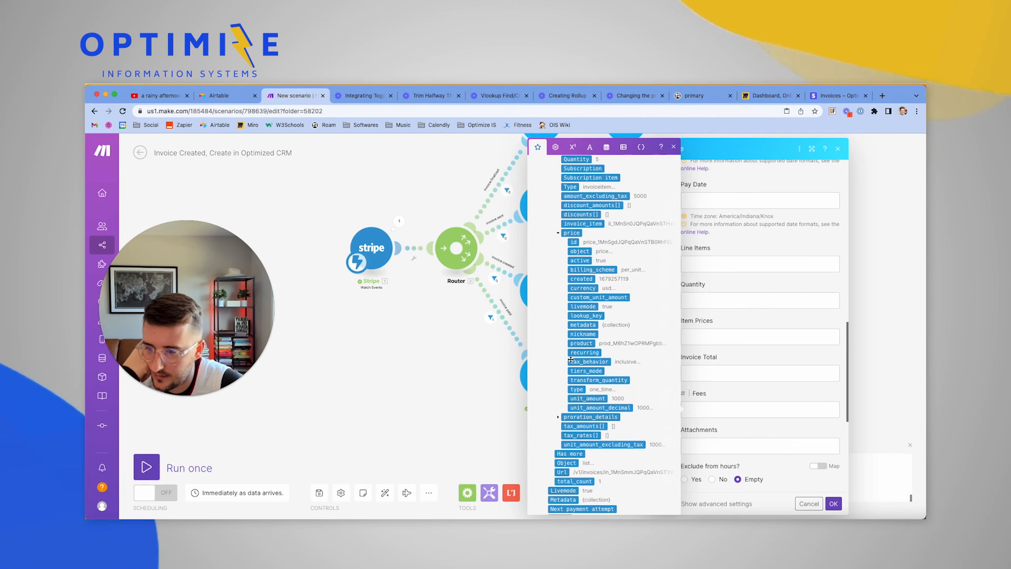
scroll(571, 359, up, 6)
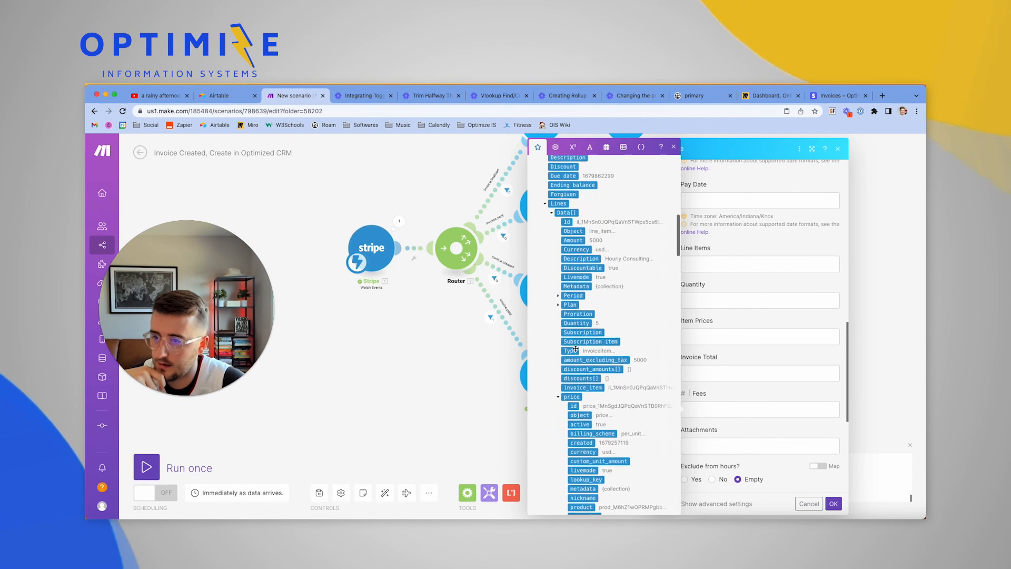
scroll(566, 311, up, 2)
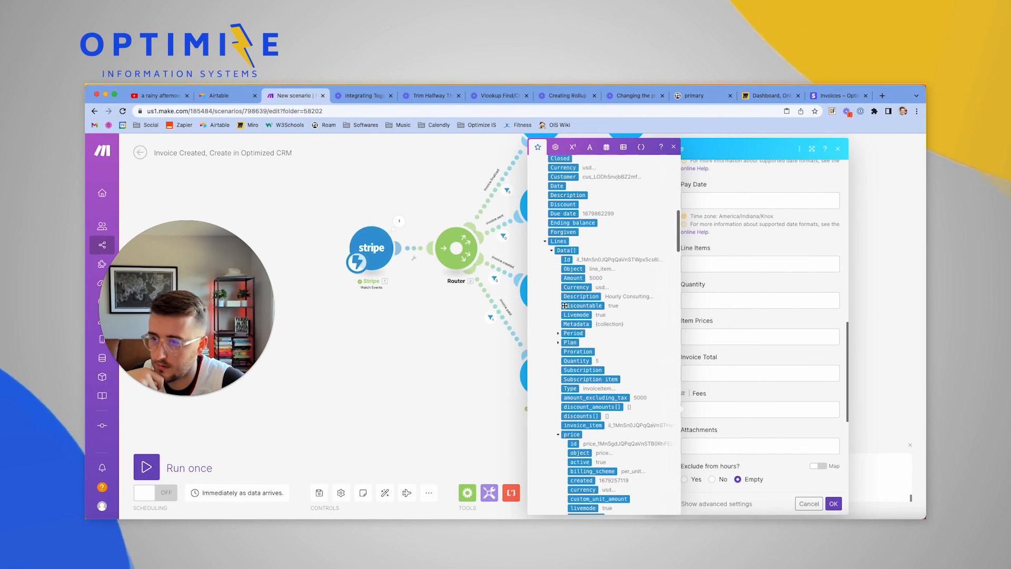
key(super+Tab)
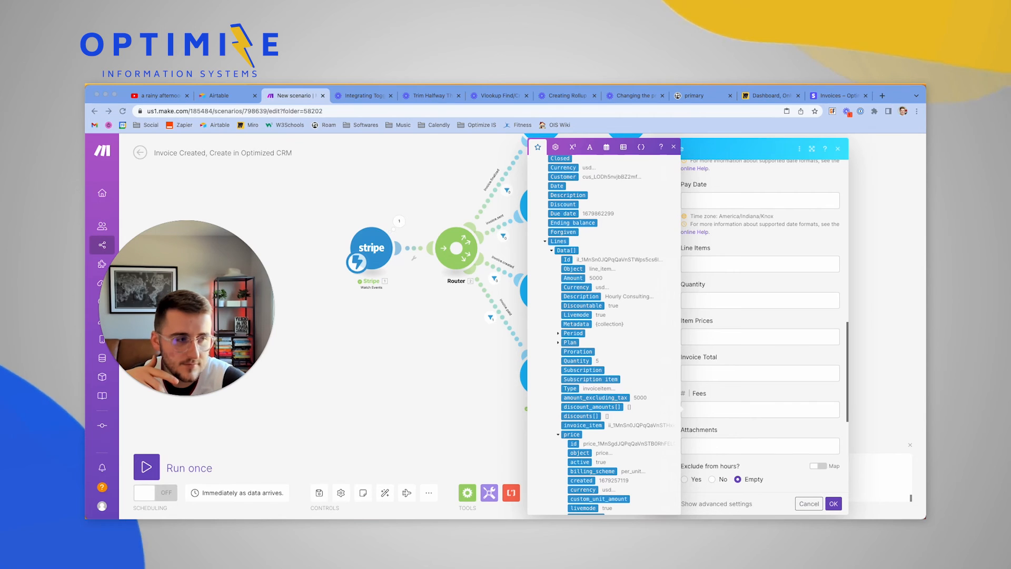
scroll(698, 401, down, 1)
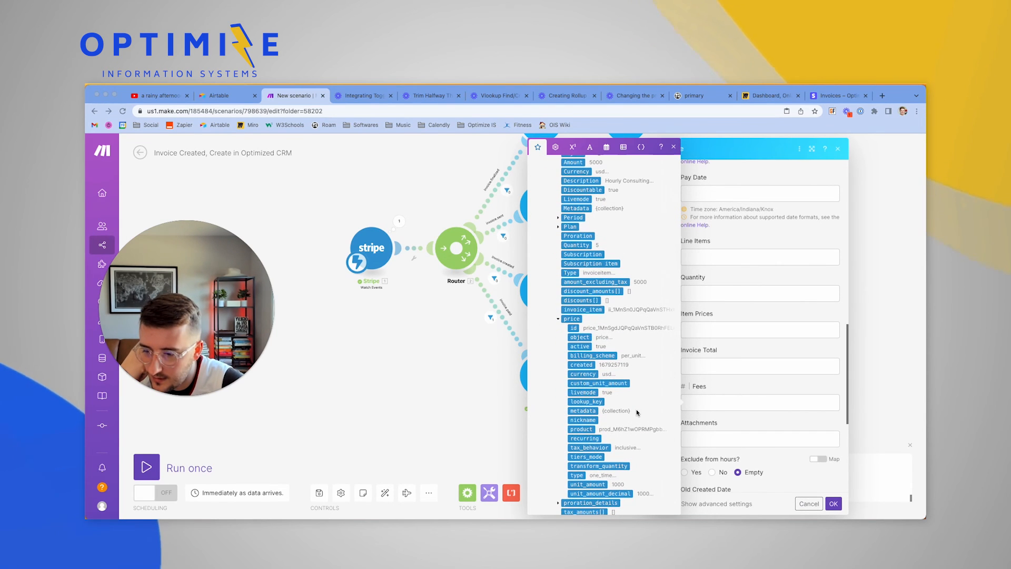
scroll(636, 412, up, 2)
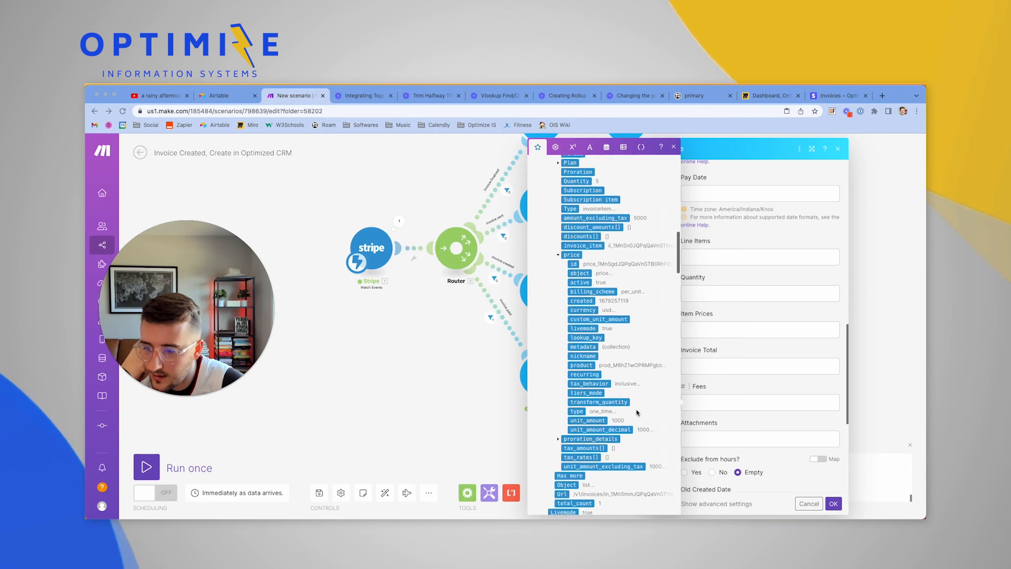
scroll(636, 412, down, 5)
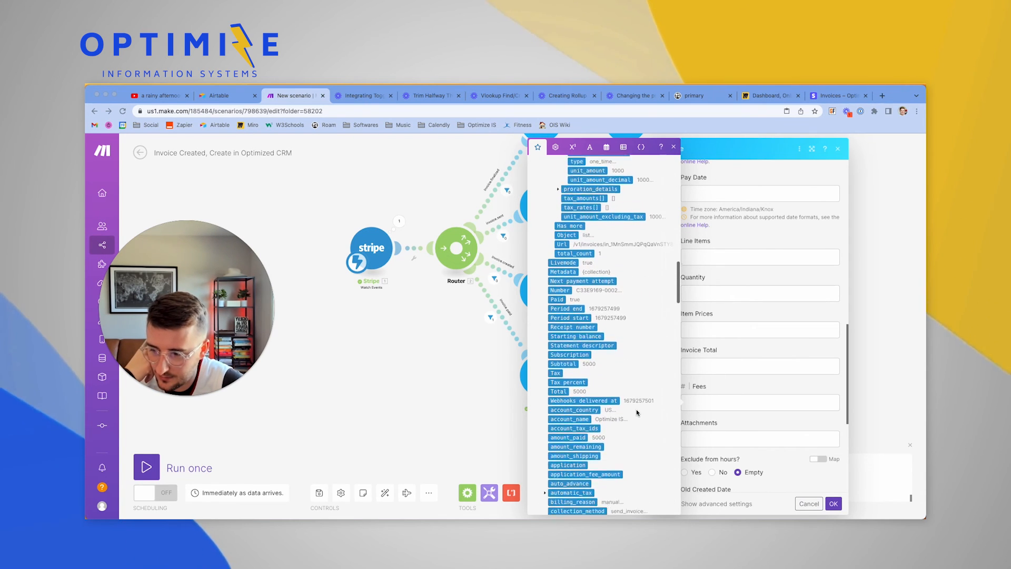
scroll(636, 412, down, 6)
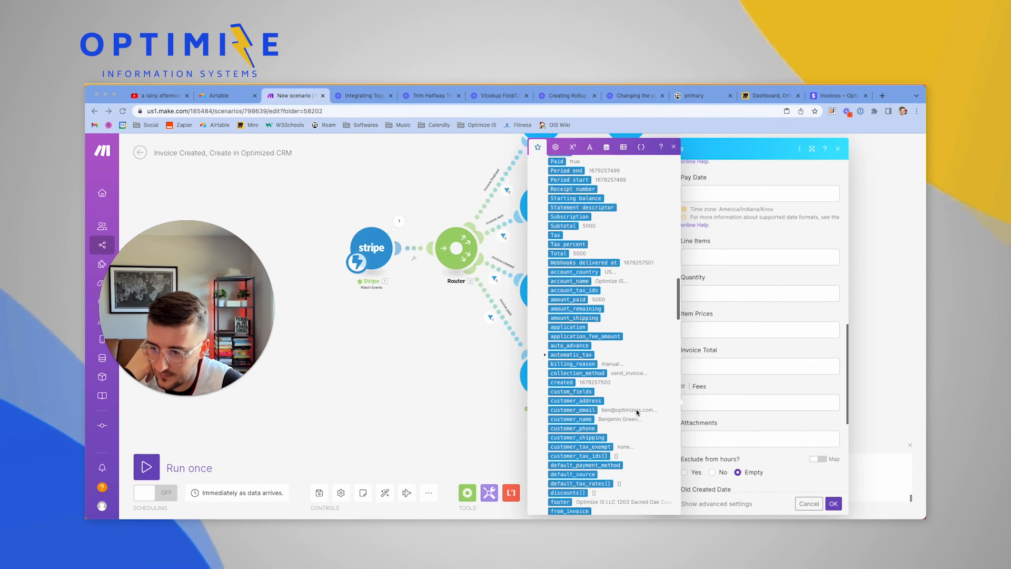
scroll(637, 412, down, 3)
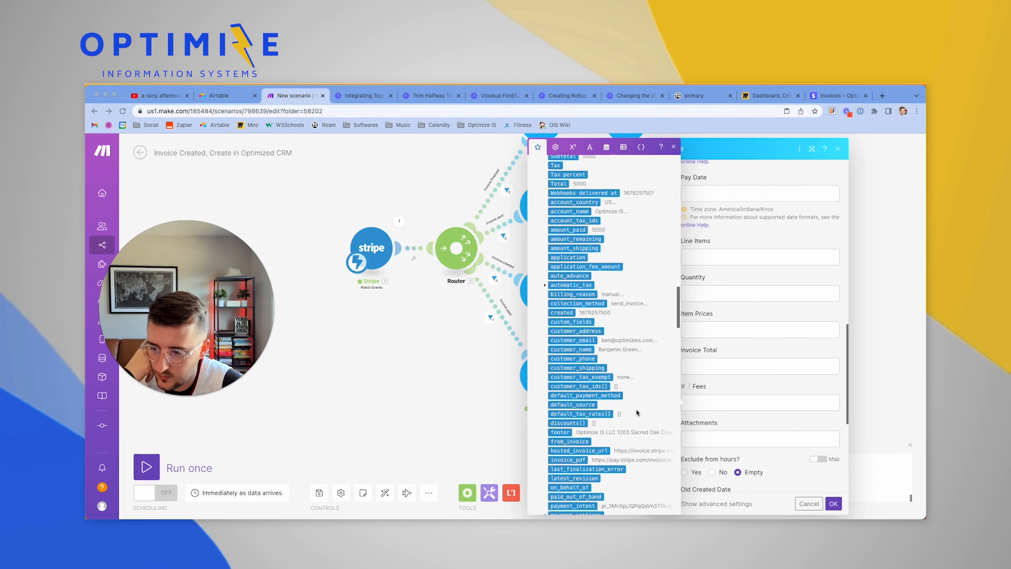
scroll(637, 412, down, 6)
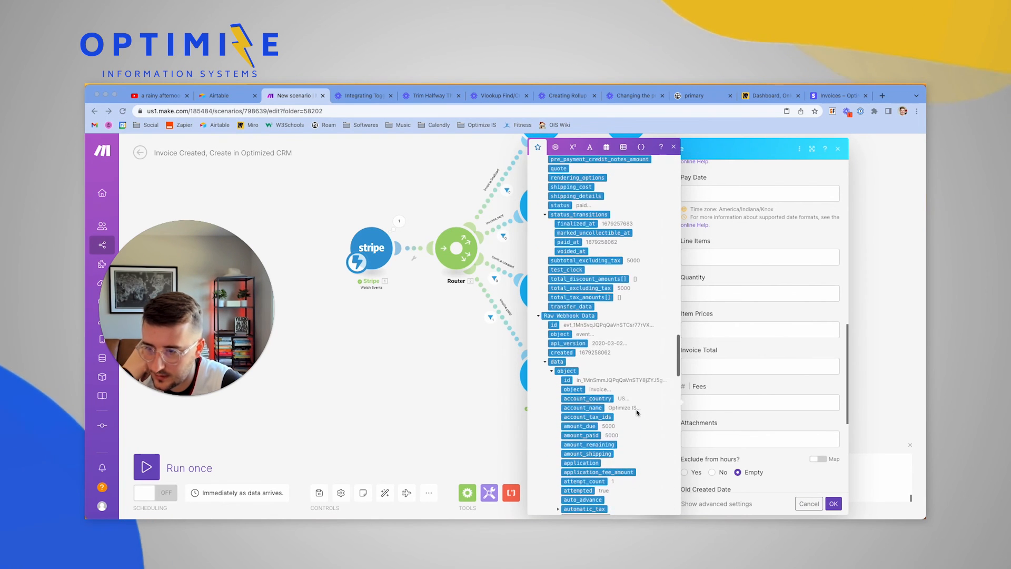
scroll(622, 375, up, 3)
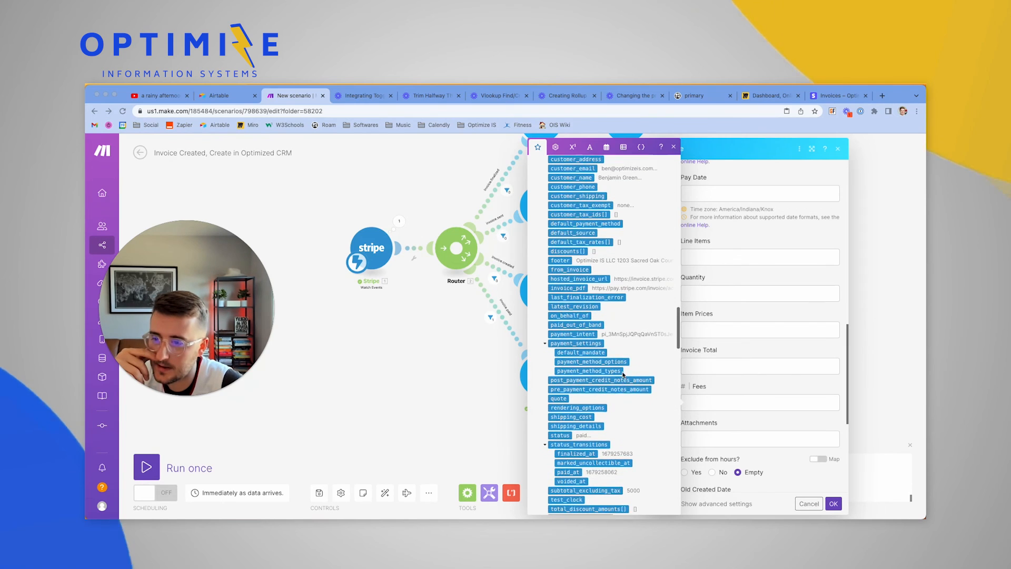
scroll(623, 375, up, 1)
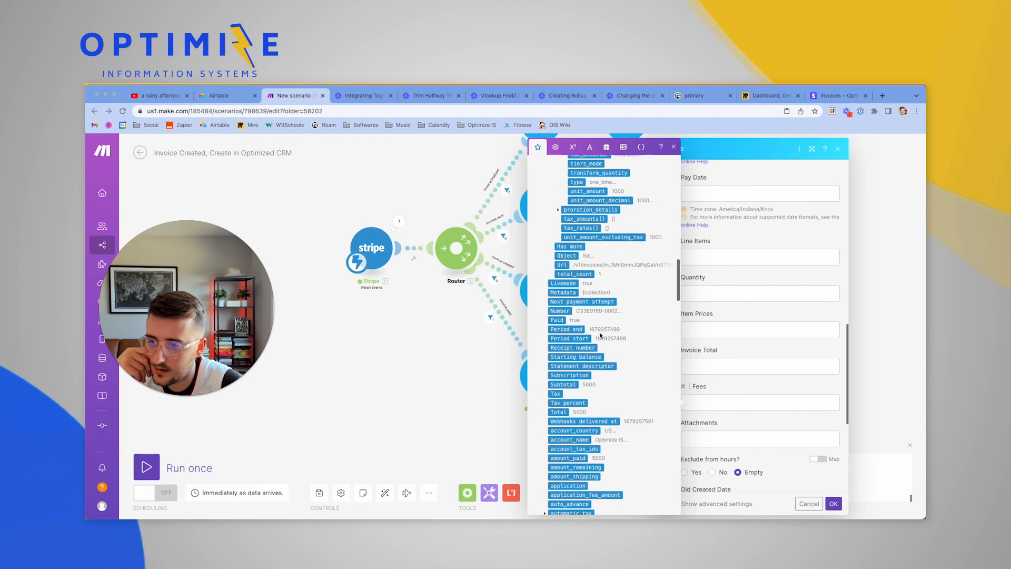
scroll(591, 314, up, 3)
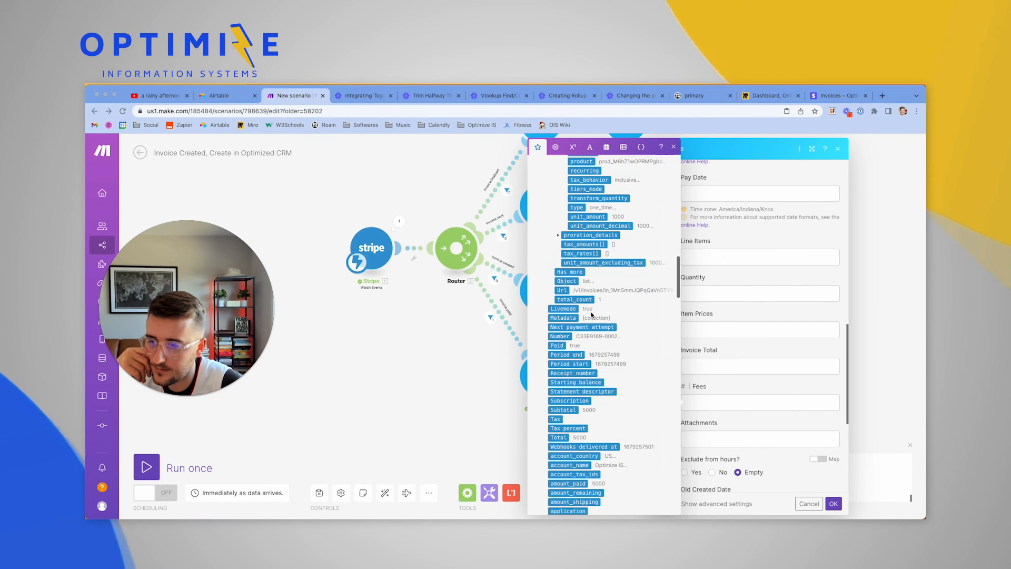
scroll(591, 315, up, 4)
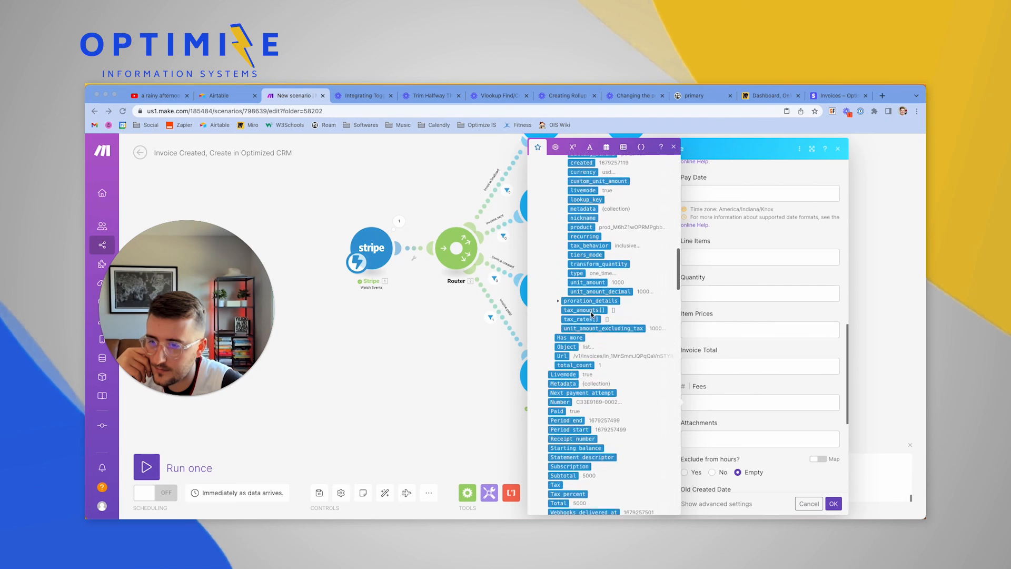
scroll(567, 319, up, 5)
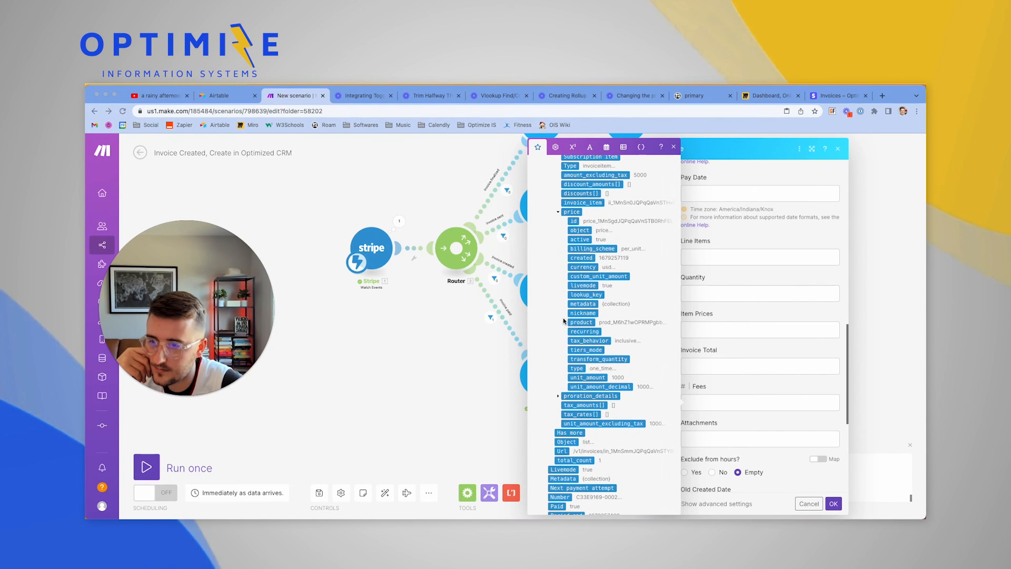
scroll(564, 320, up, 6)
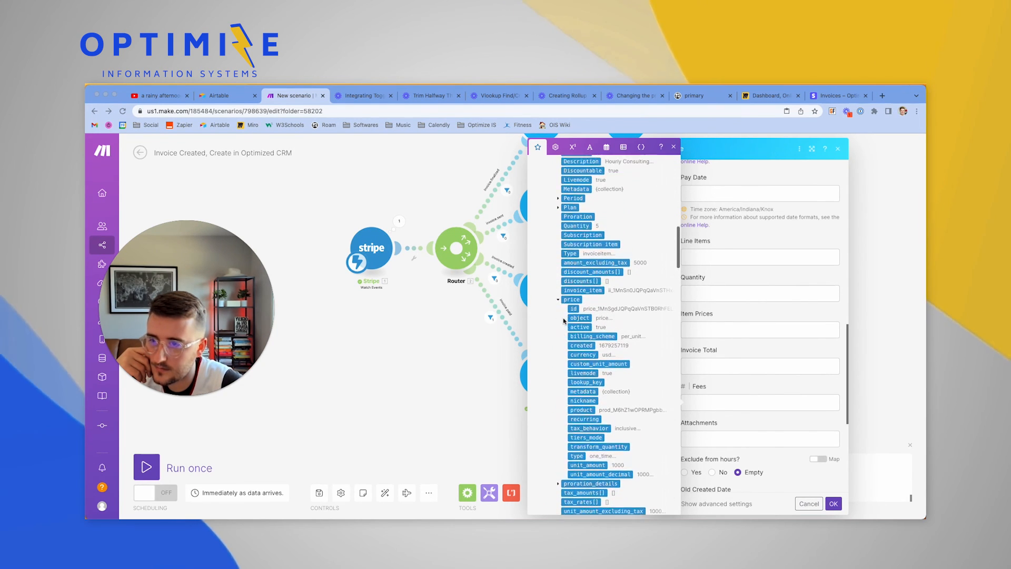
scroll(564, 320, up, 5)
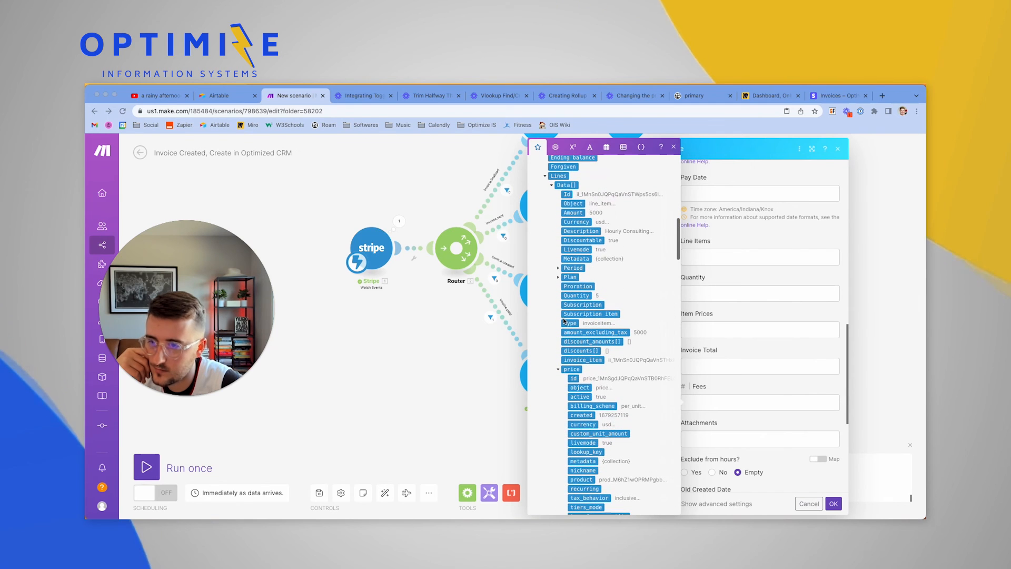
scroll(564, 321, up, 3)
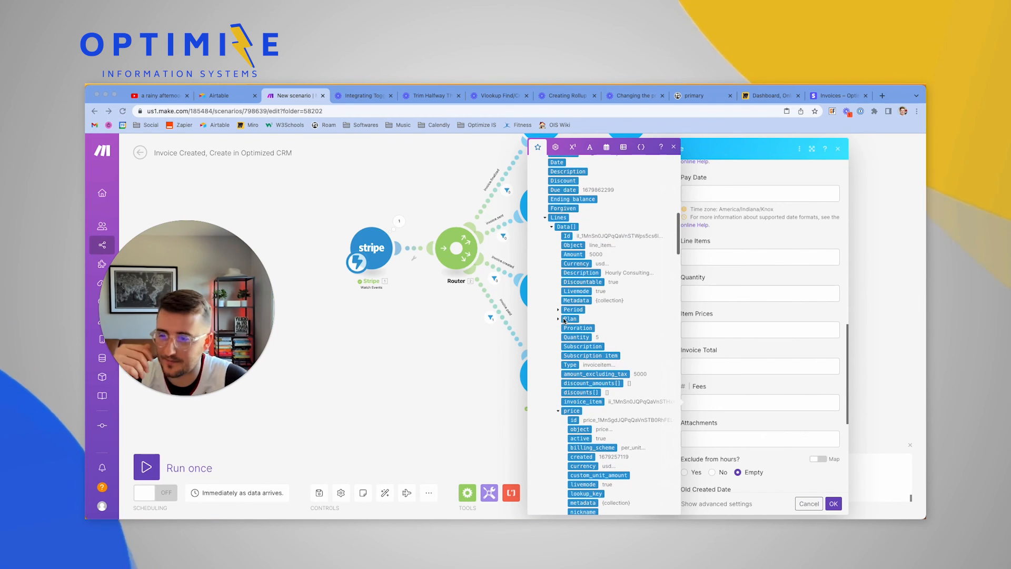
scroll(564, 320, up, 1)
scroll(564, 320, up, 5)
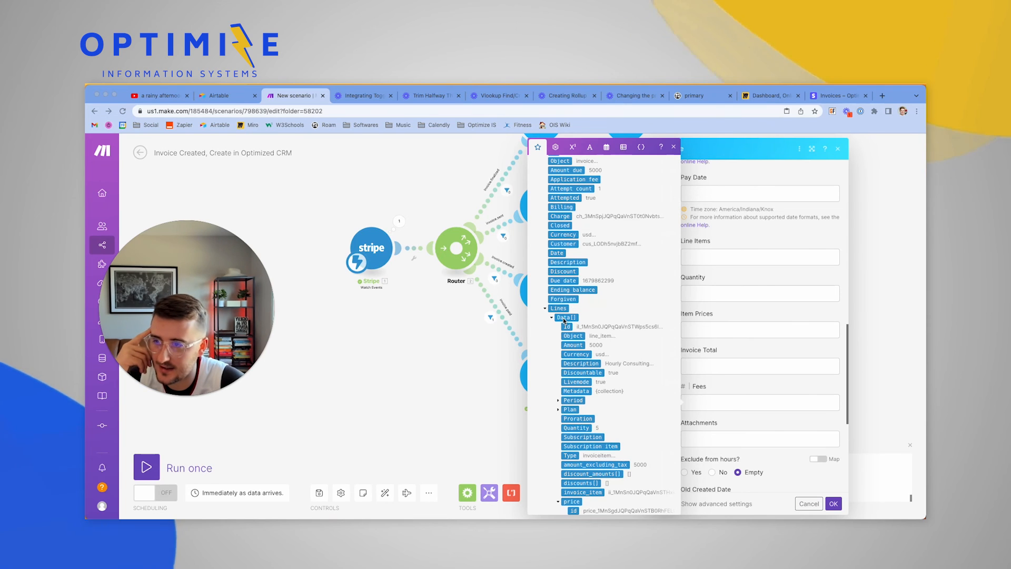
scroll(564, 318, up, 4)
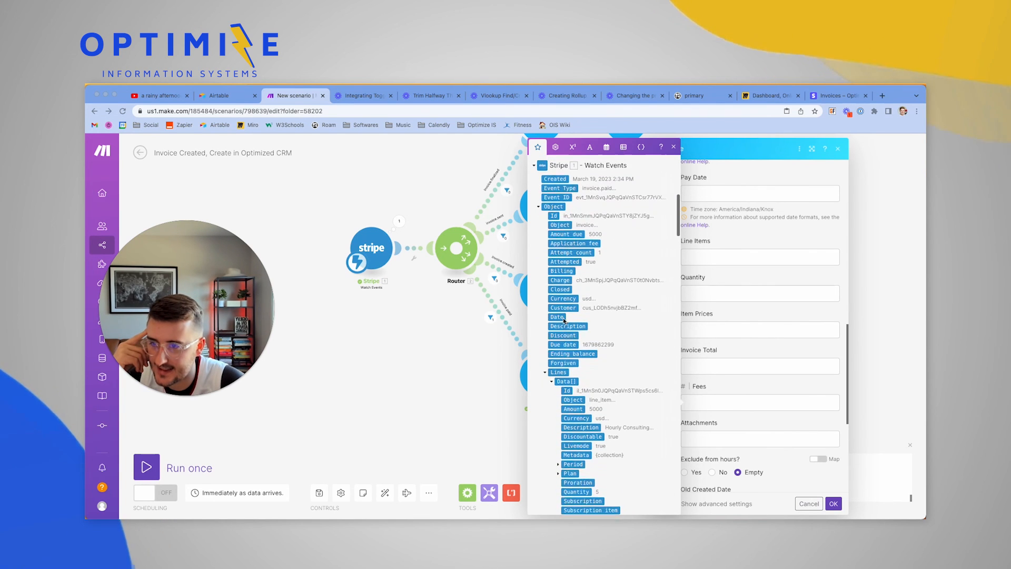
scroll(563, 319, down, 20)
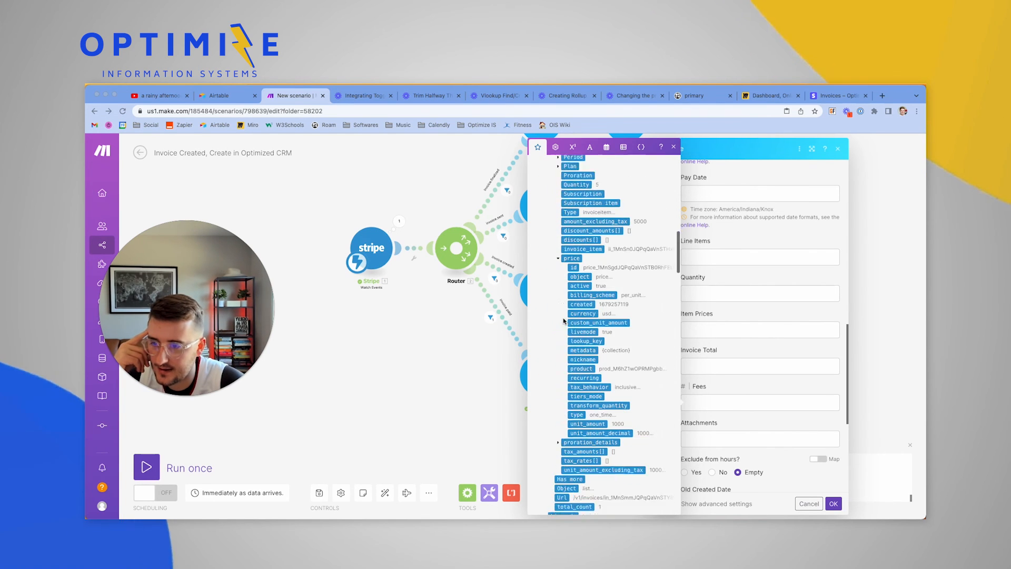
scroll(563, 320, down, 16)
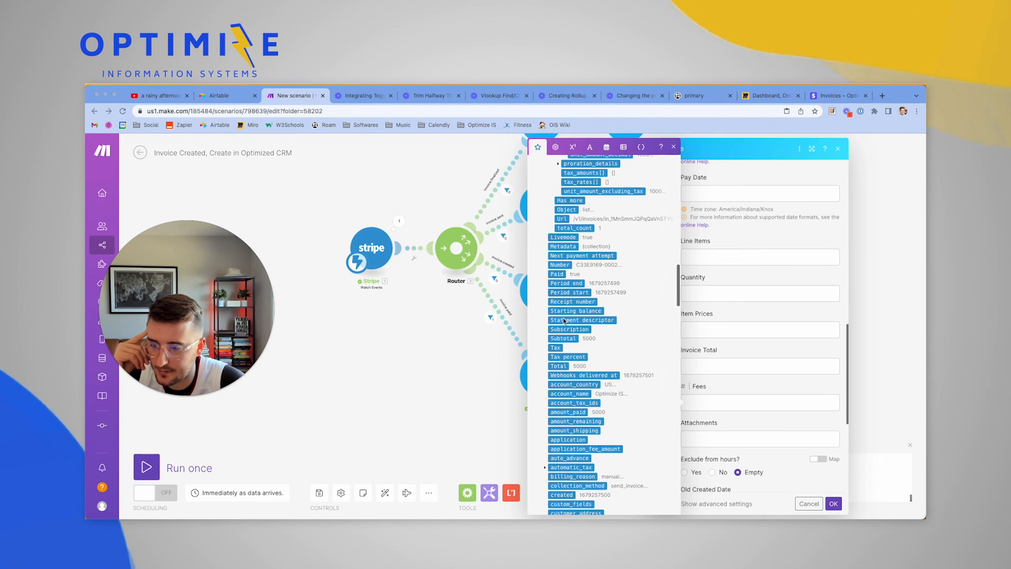
scroll(564, 320, down, 13)
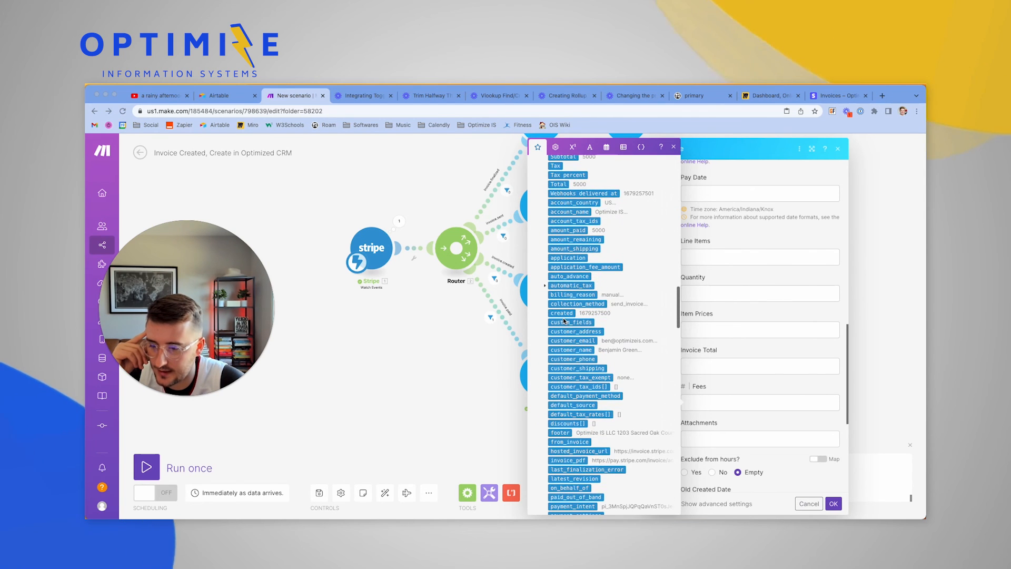
scroll(563, 319, down, 10)
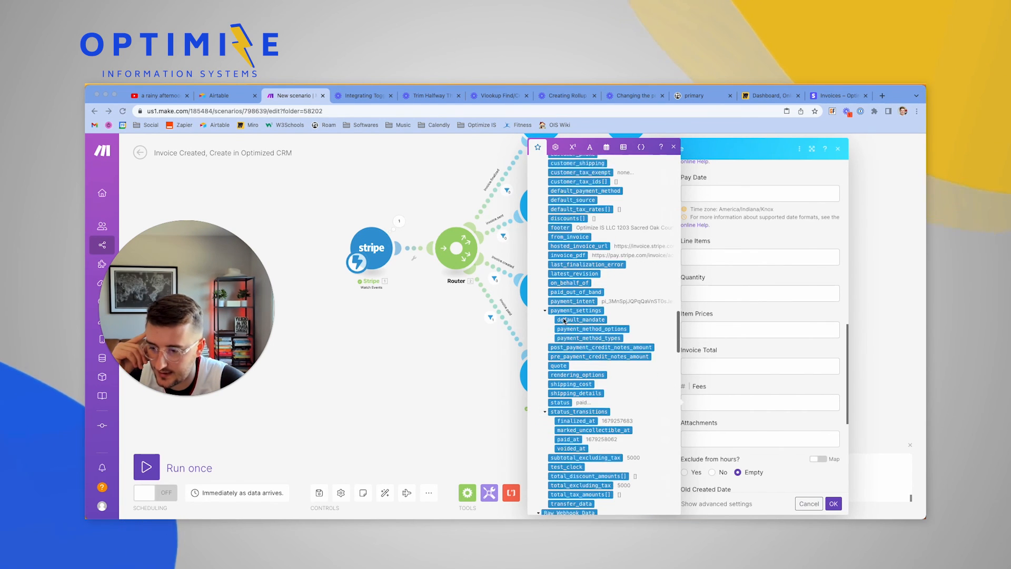
scroll(564, 320, down, 11)
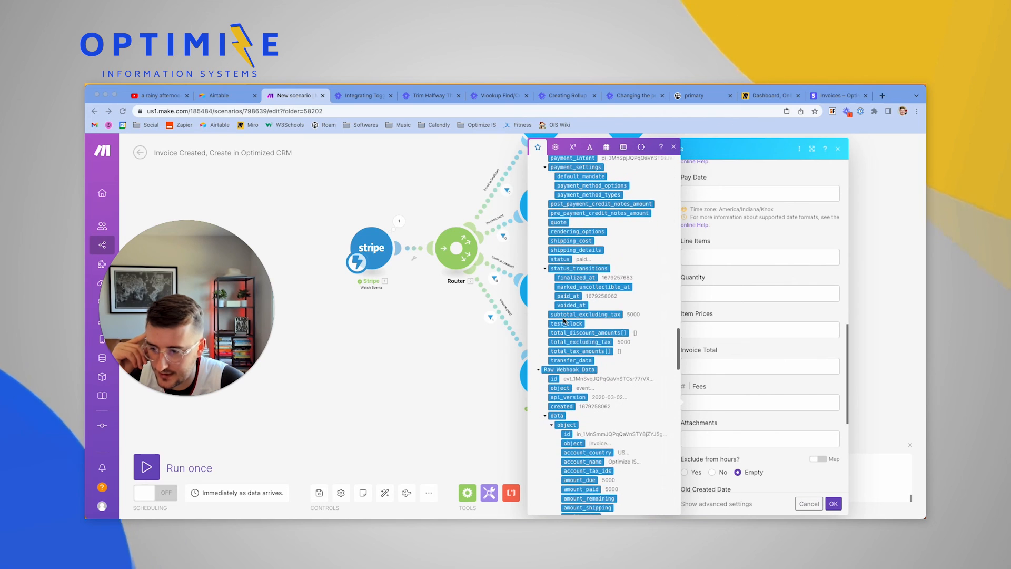
scroll(566, 444, down, 20)
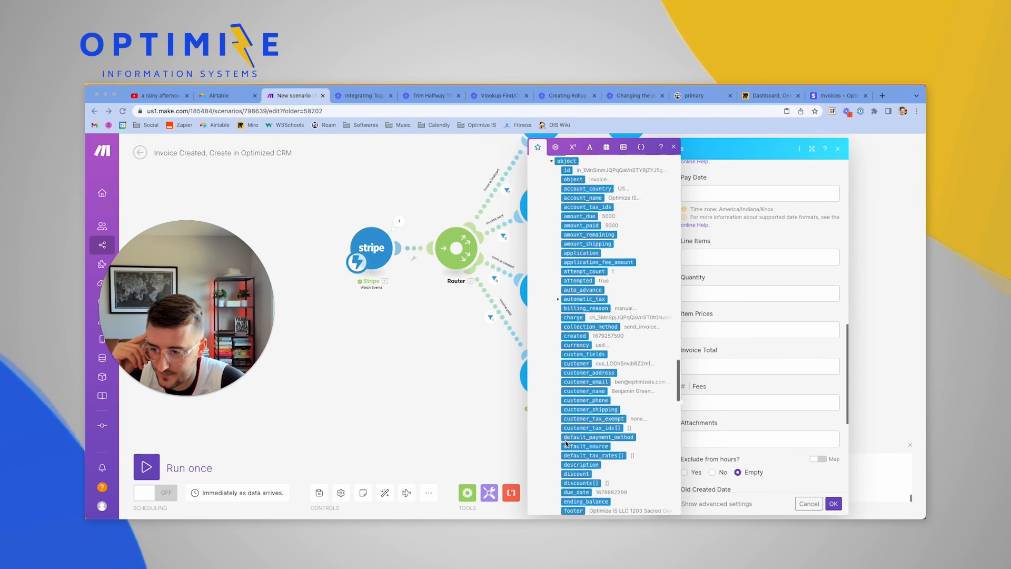
scroll(566, 443, down, 3)
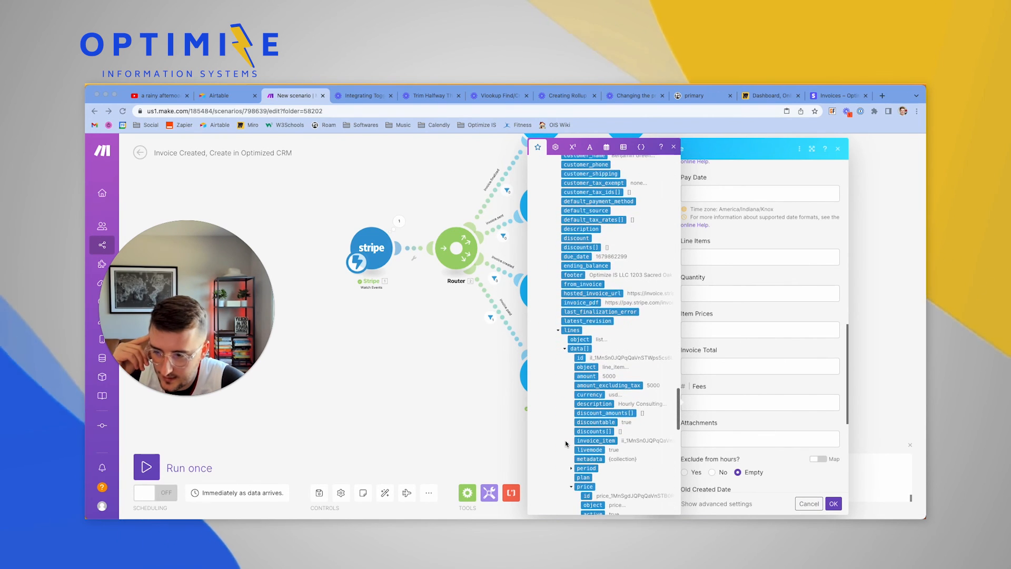
scroll(566, 443, down, 10)
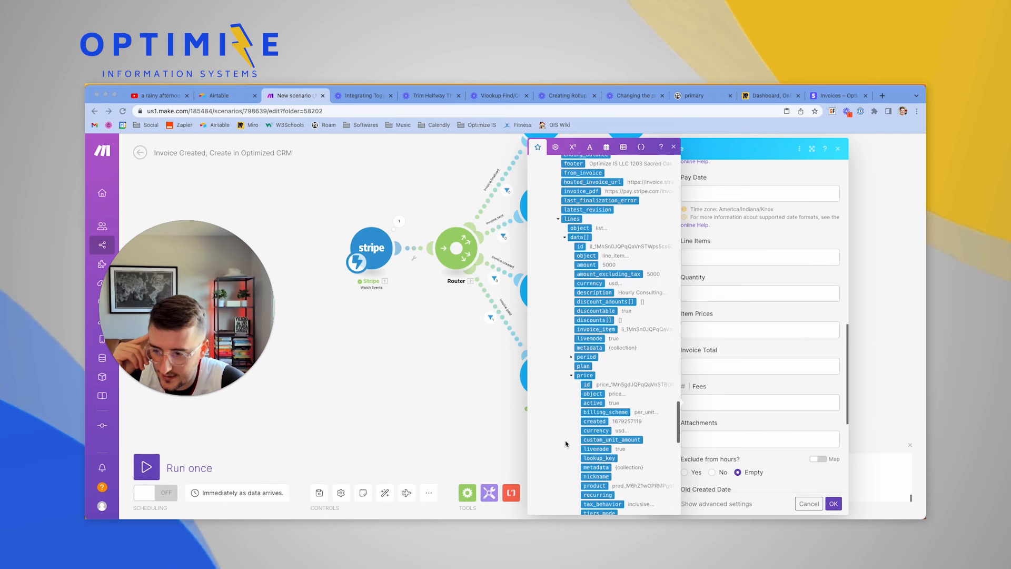
scroll(566, 444, down, 4)
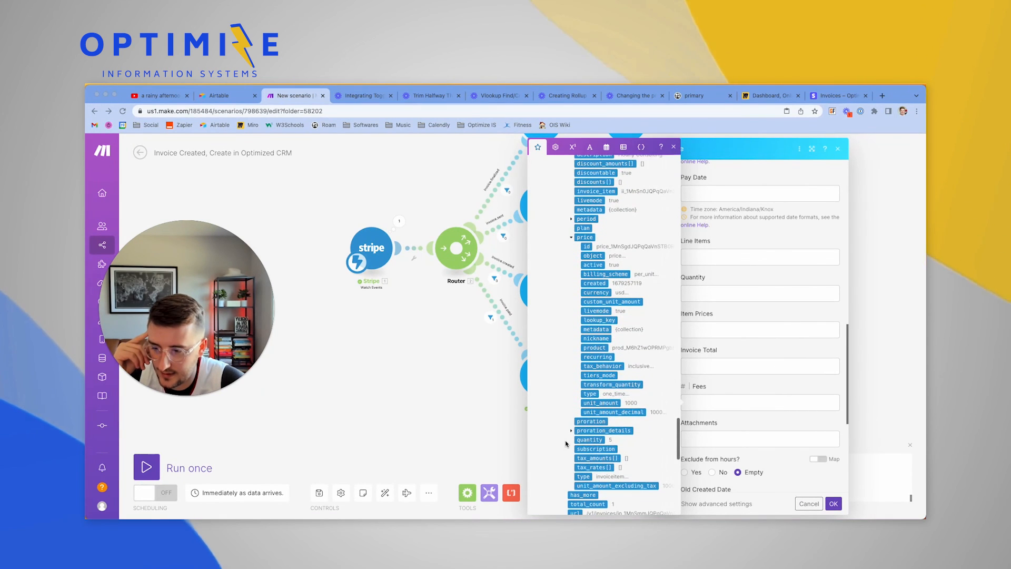
scroll(566, 443, down, 7)
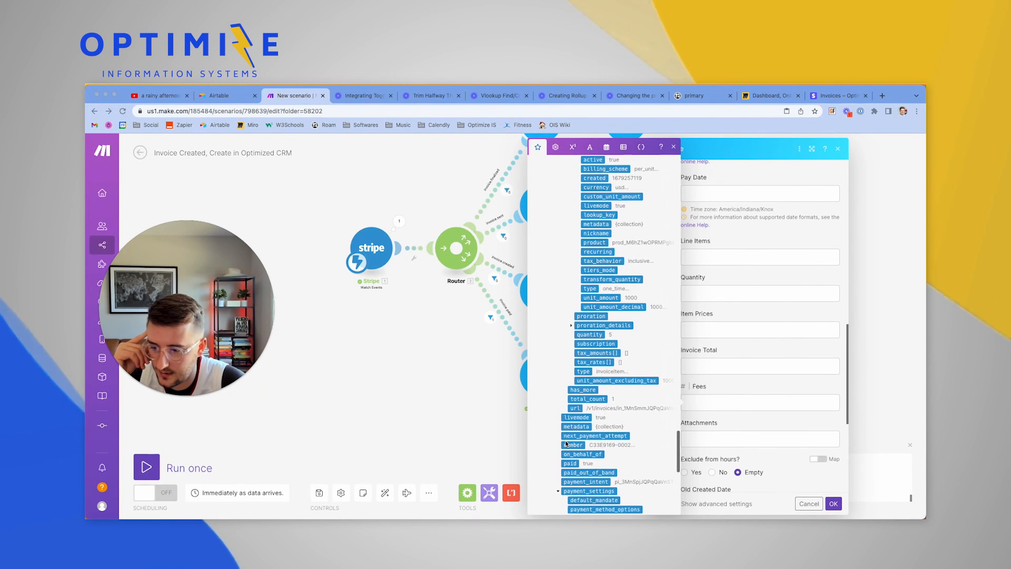
scroll(566, 443, down, 12)
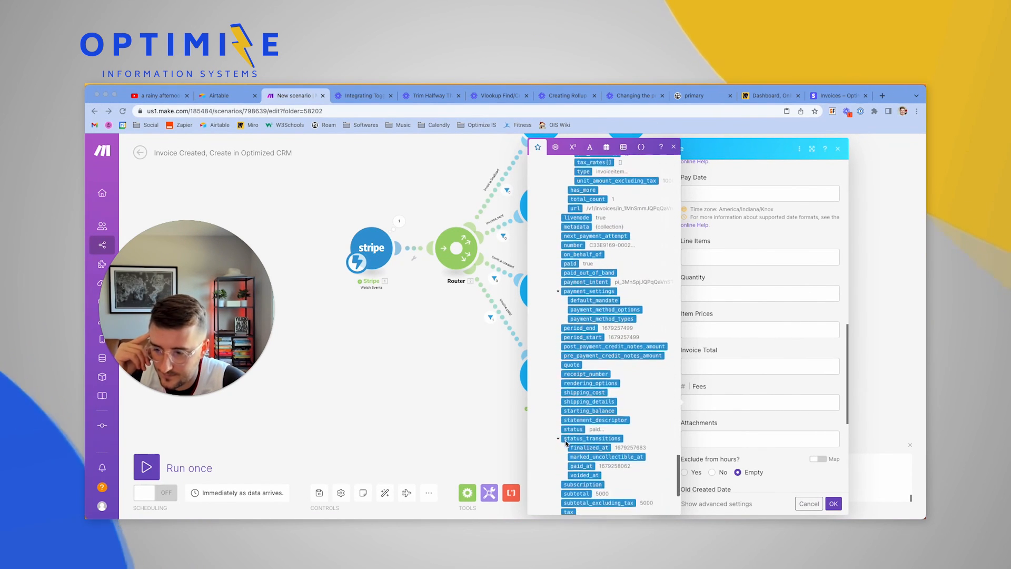
scroll(566, 443, down, 4)
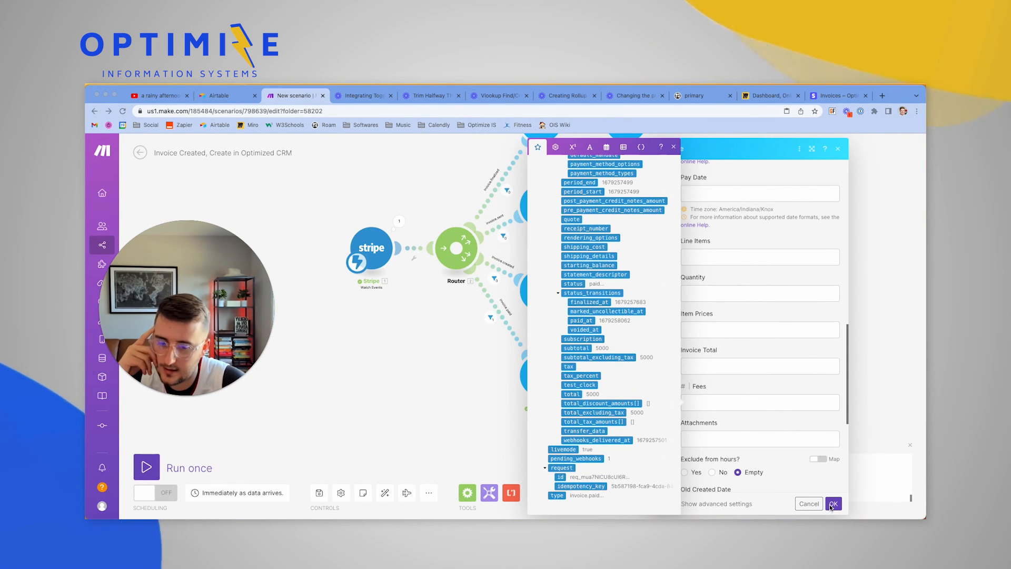
Save the Airtable module settings and run the scenario once on the existing queued Stripe data
click(832, 504)
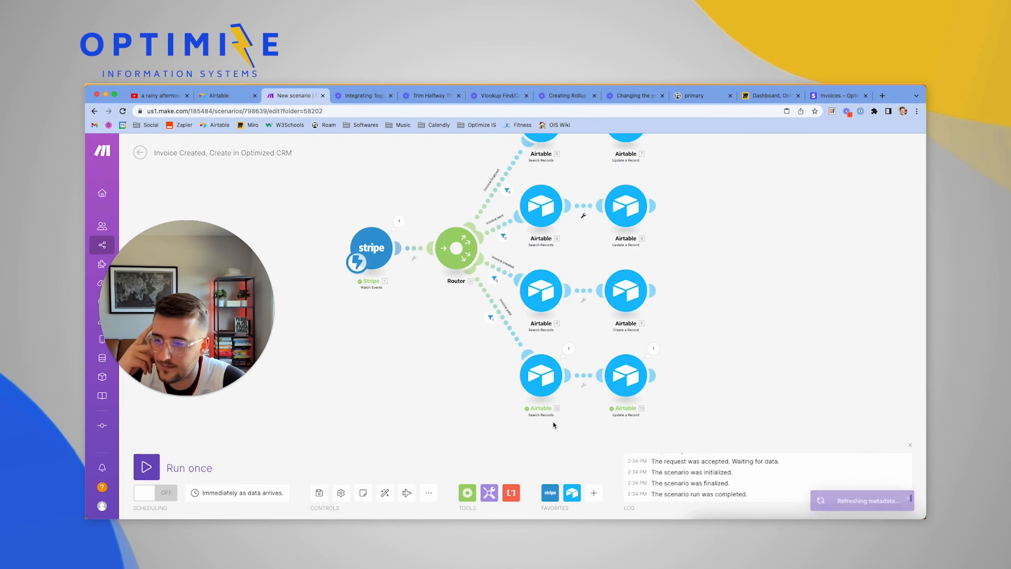
click(147, 467)
click(348, 499)
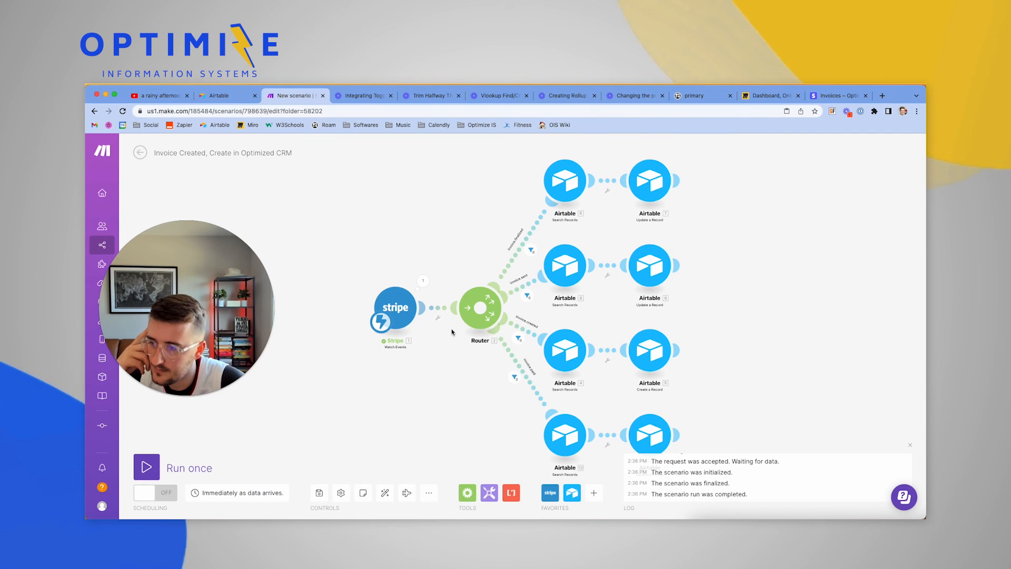
Open the Stripe trigger's output, noting Event Type invoice.payment_succeeded, and expand the invoice Object
click(425, 280)
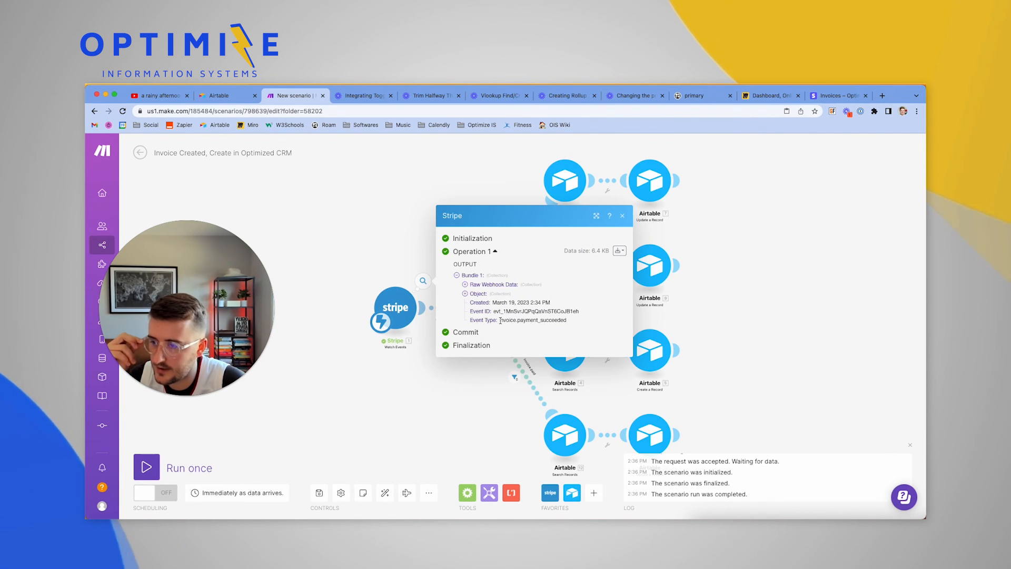
drag(498, 321, 579, 323)
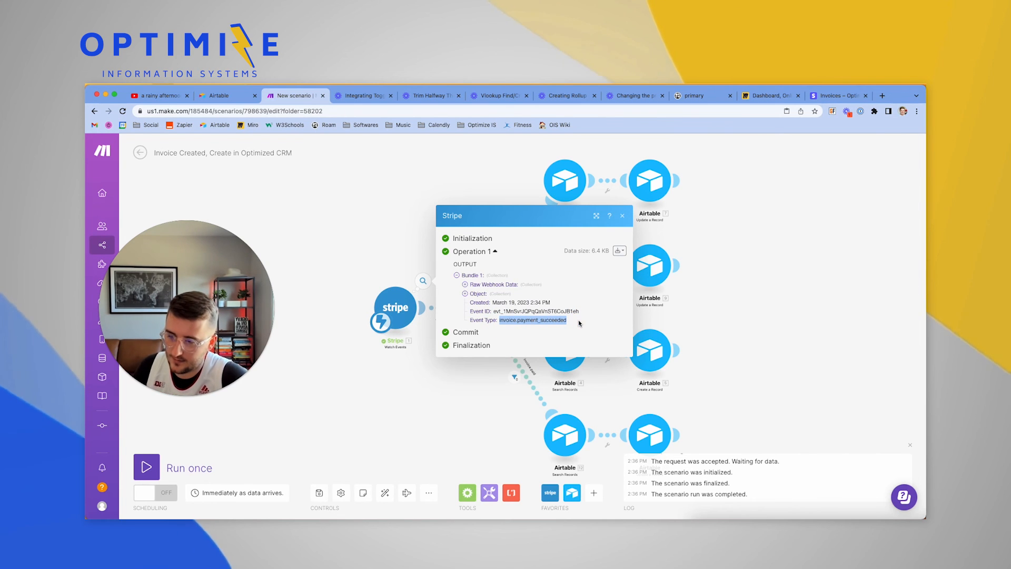
click(479, 395)
click(426, 286)
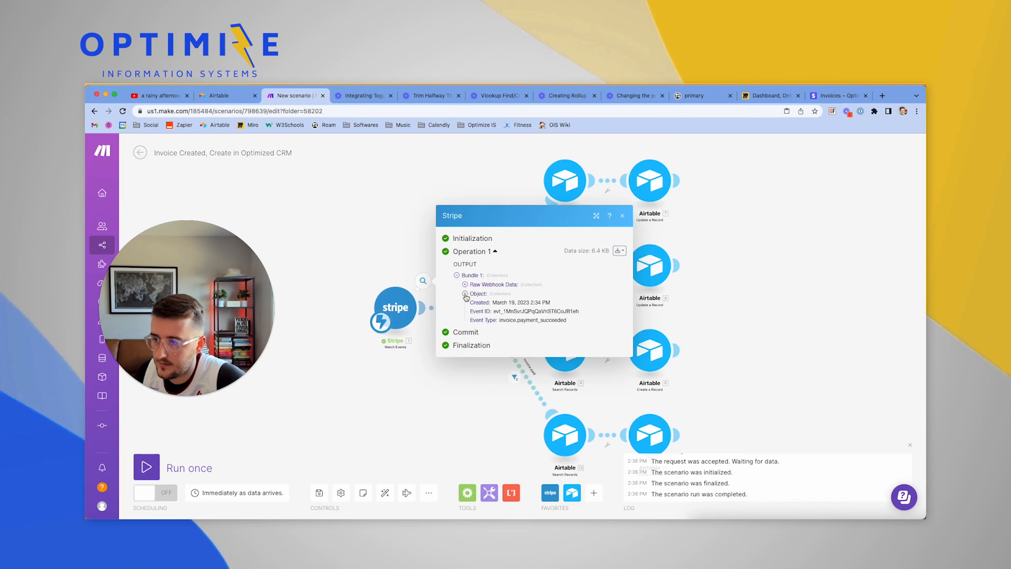
click(465, 294)
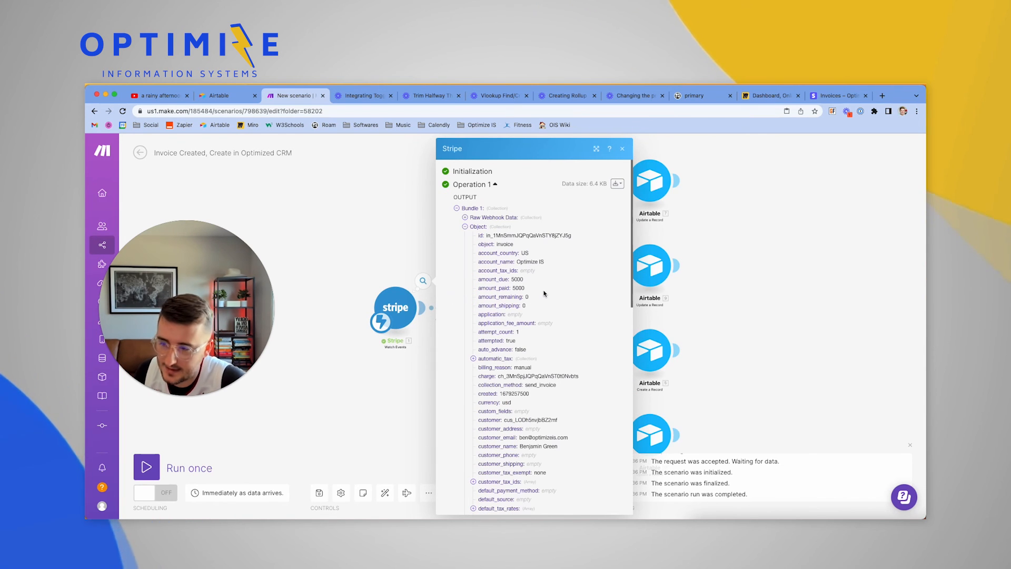
scroll(550, 363, down, 5)
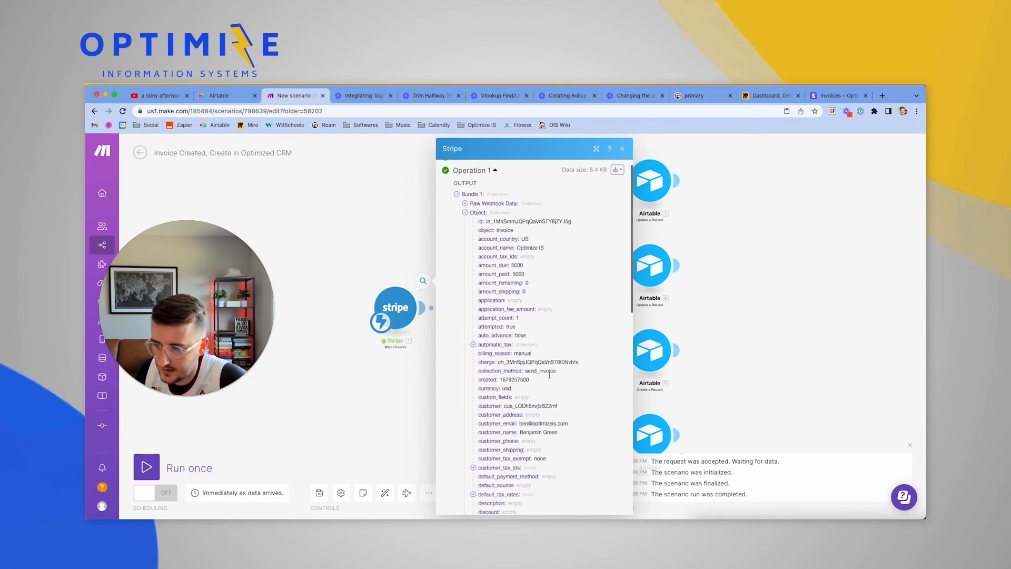
scroll(550, 375, down, 10)
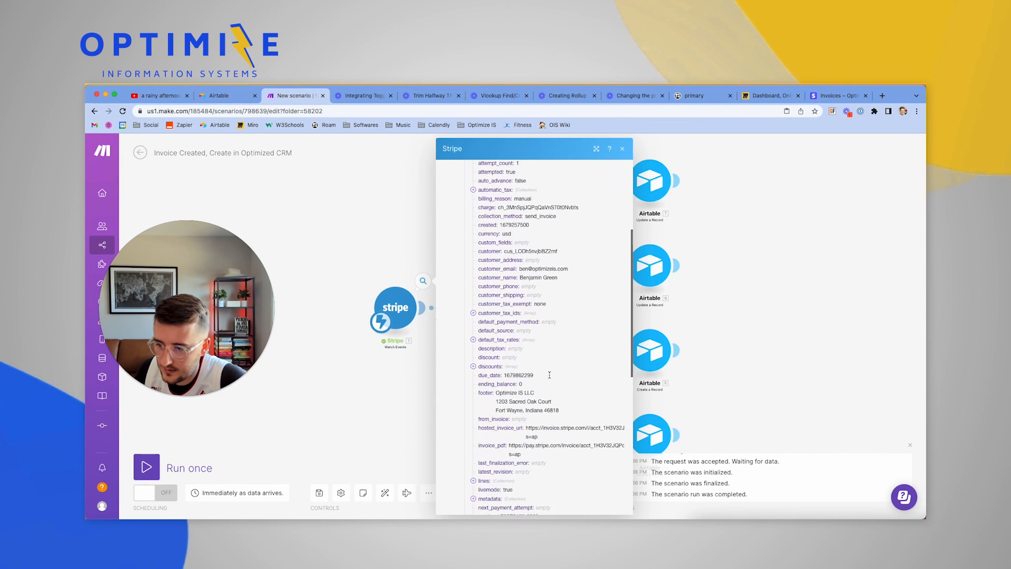
scroll(549, 377, down, 6)
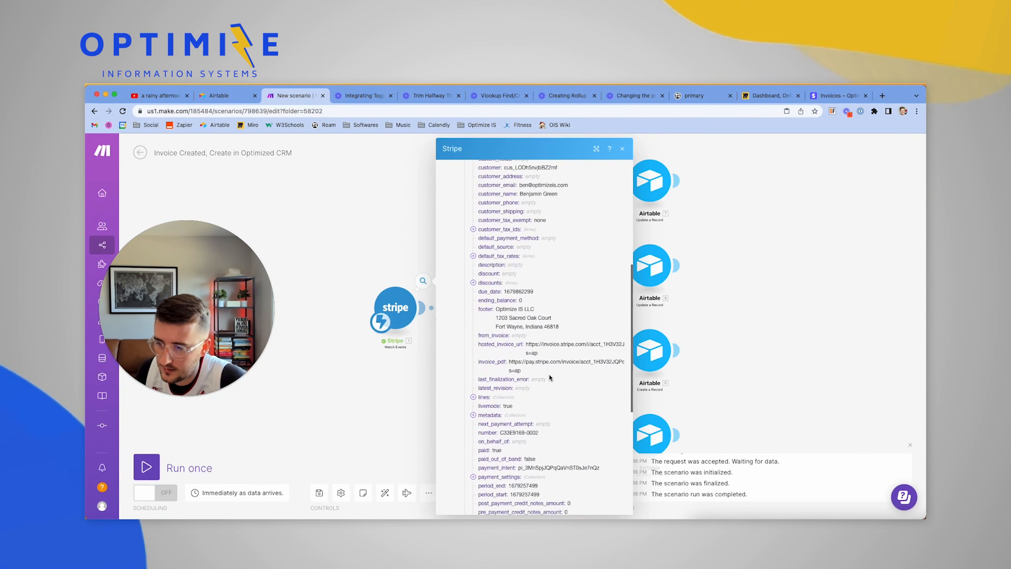
scroll(549, 374, down, 2)
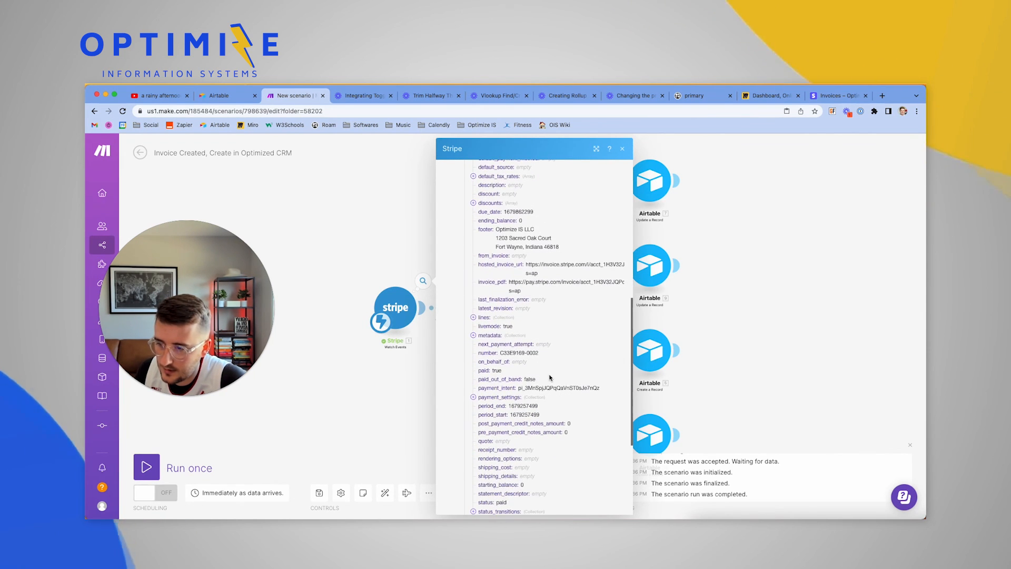
scroll(549, 377, down, 6)
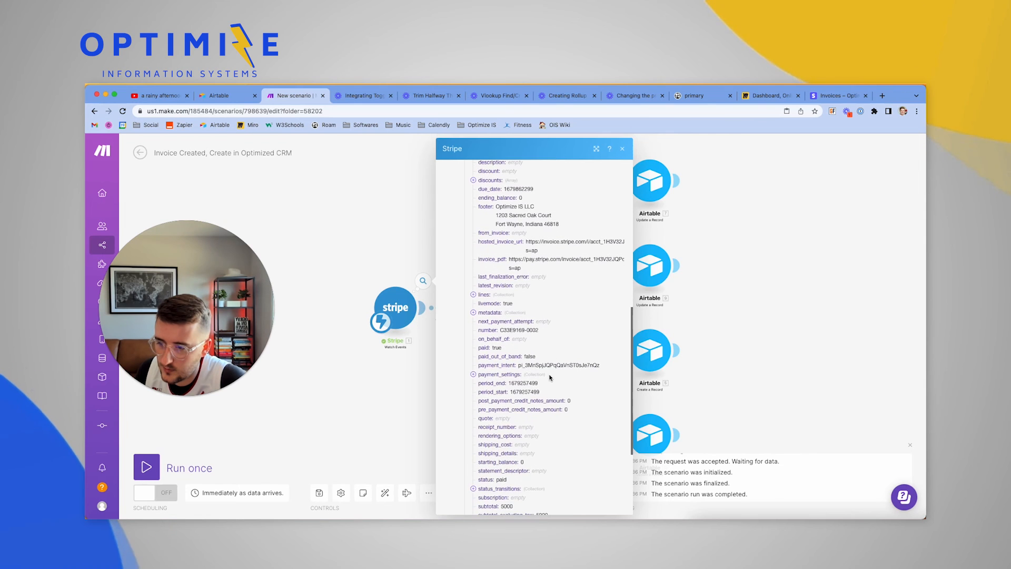
scroll(550, 377, down, 4)
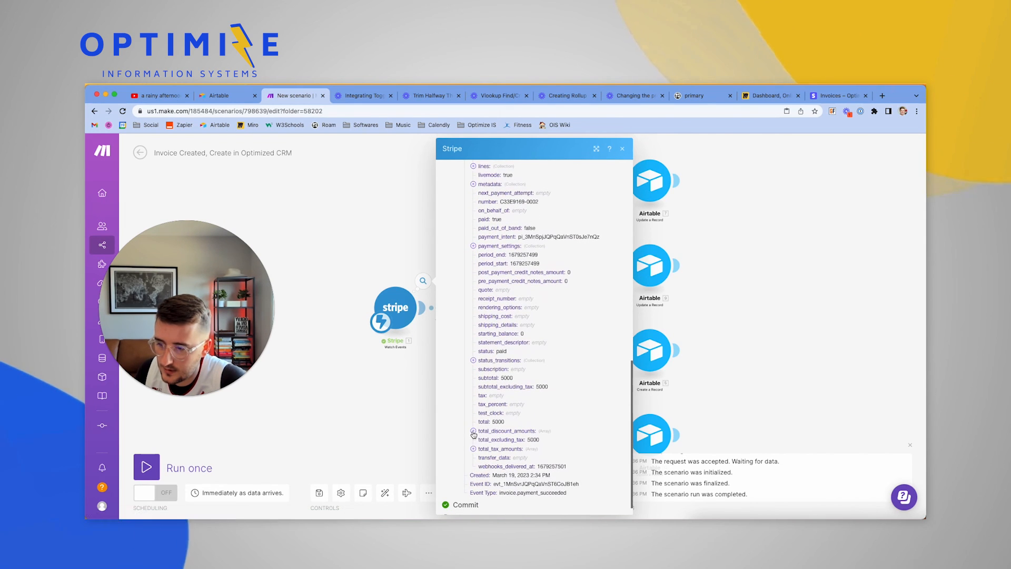
Expand the total_tax_amounts, total_discount_amounts and payment_settings fields of the invoice
click(473, 450)
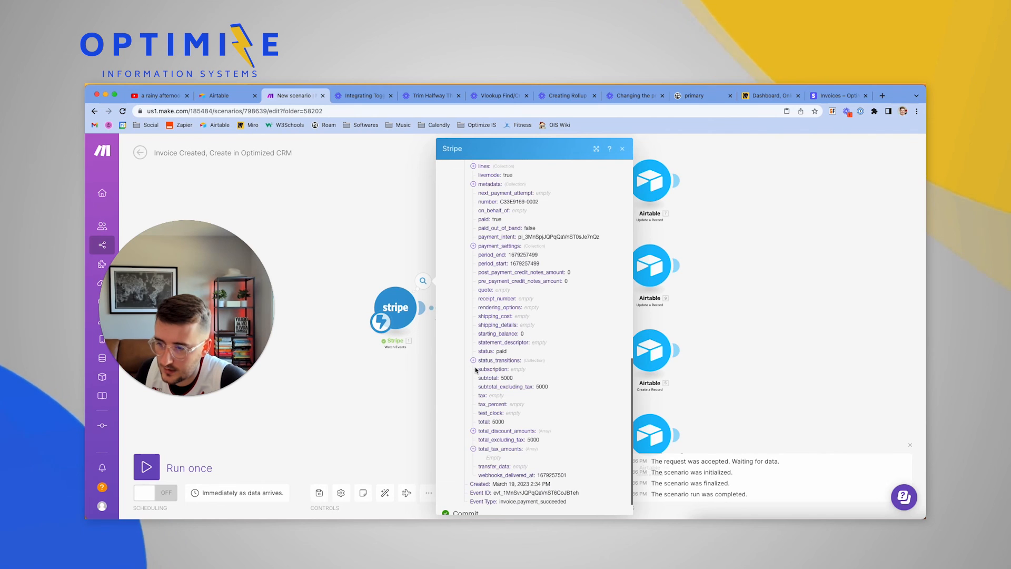
click(473, 430)
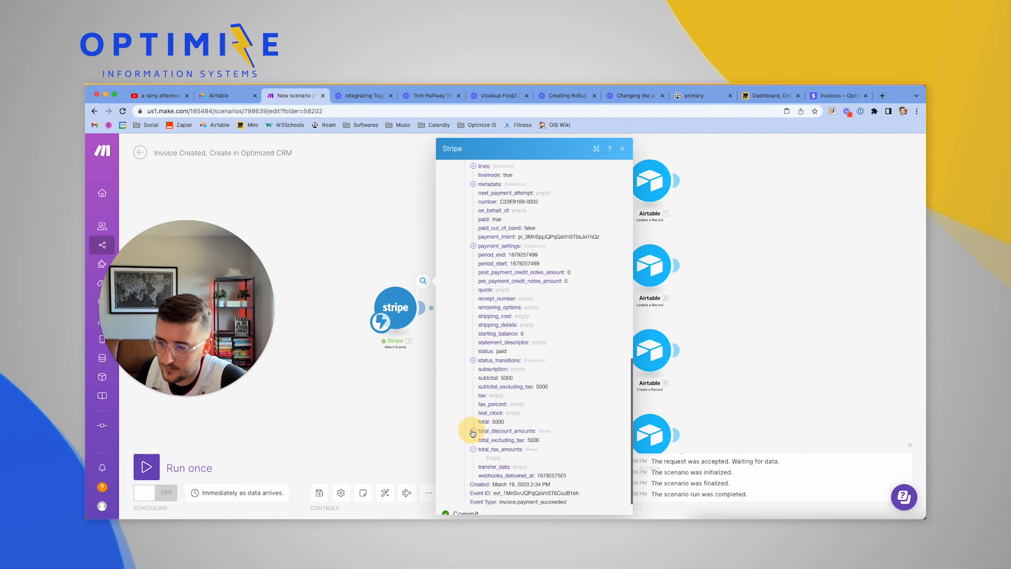
click(474, 246)
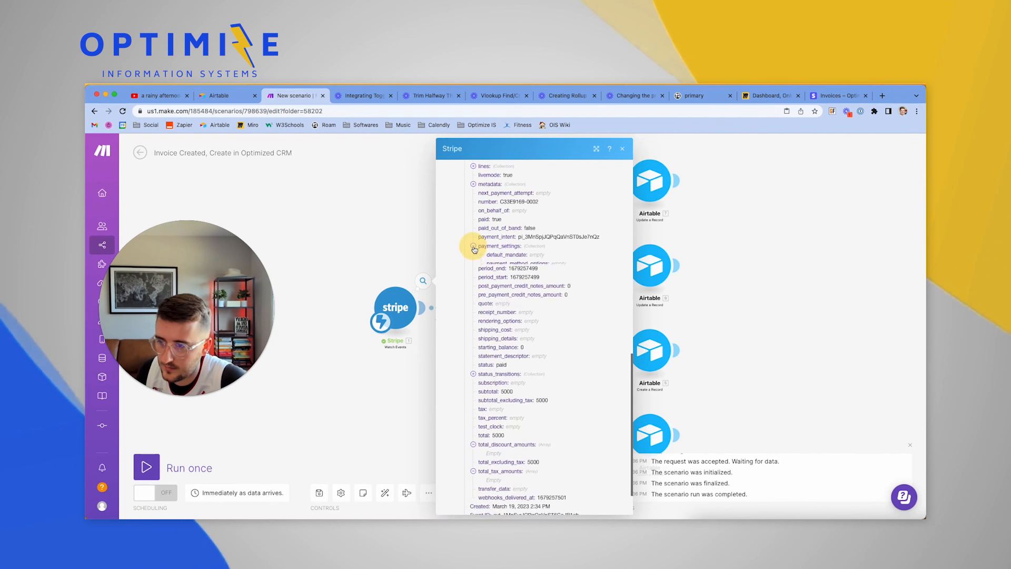
scroll(474, 240, up, 2)
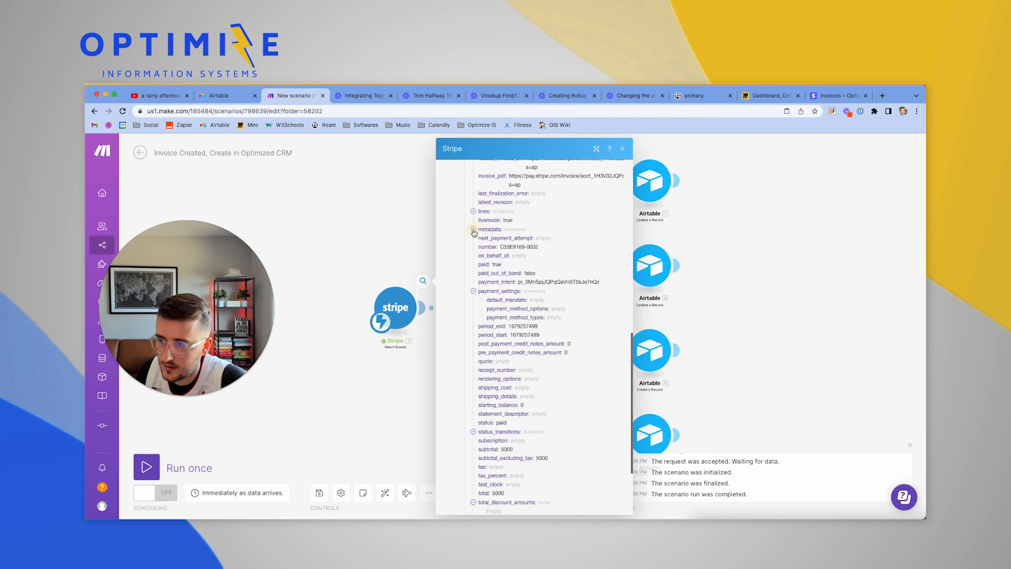
Expand metadata, lines > data > first line item (Hourly Consulting), and the discounts array
click(474, 230)
click(473, 212)
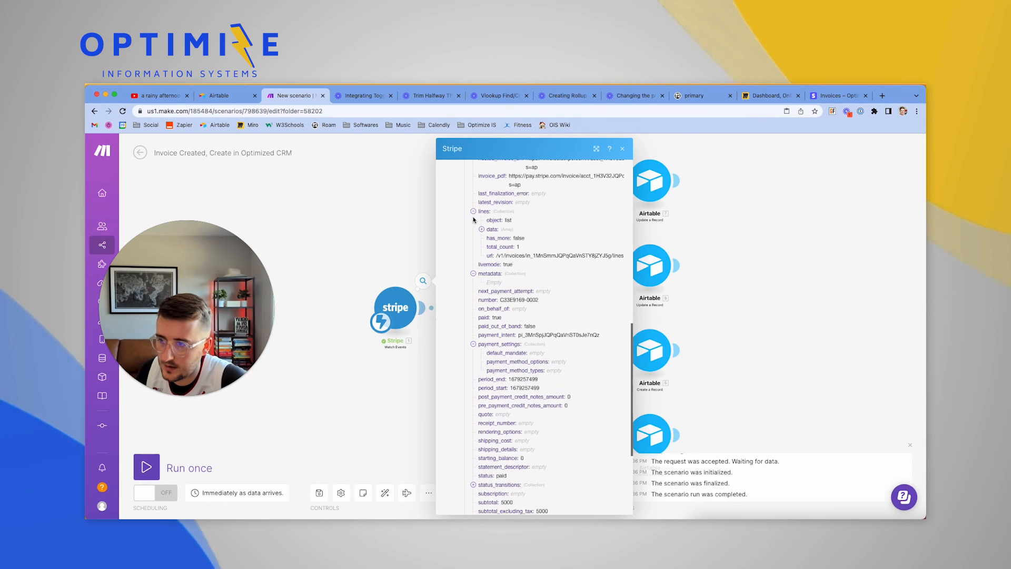
click(482, 230)
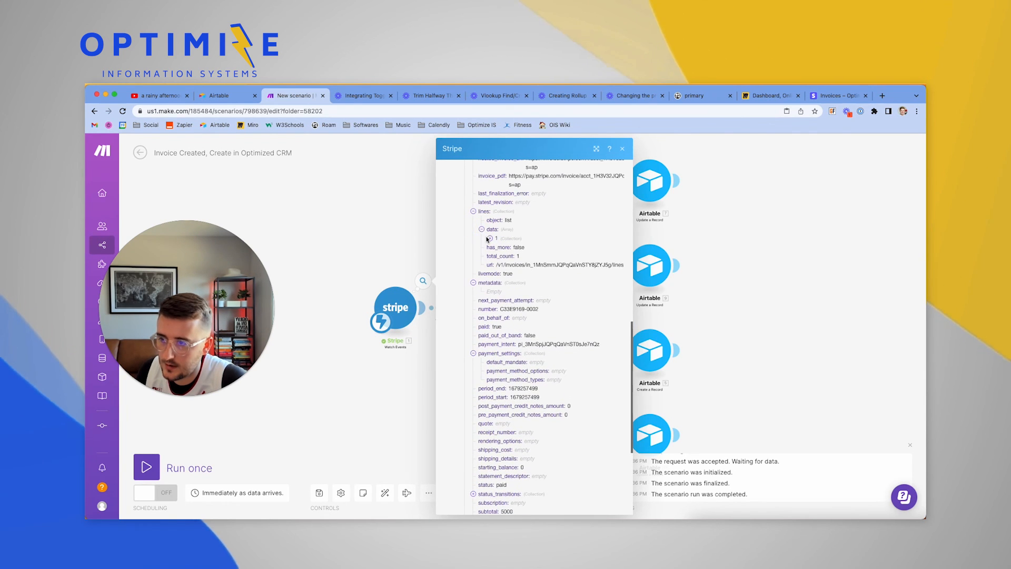
click(489, 238)
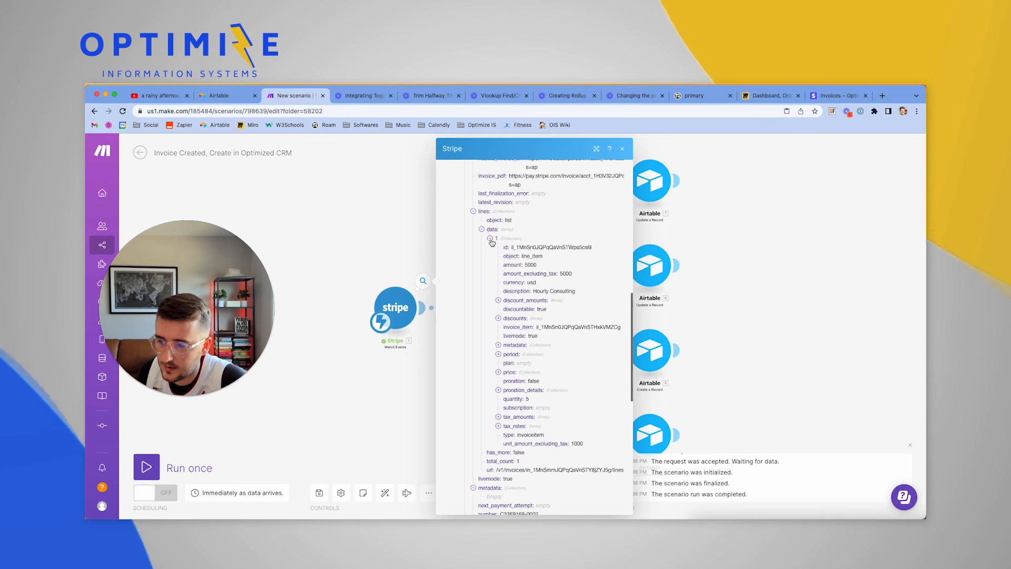
scroll(495, 345, up, 5)
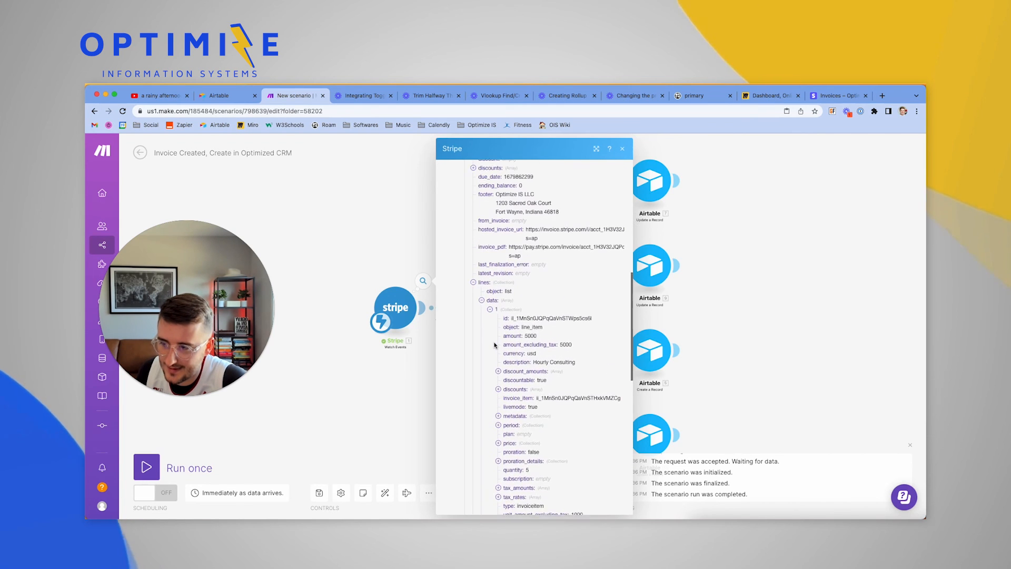
click(473, 241)
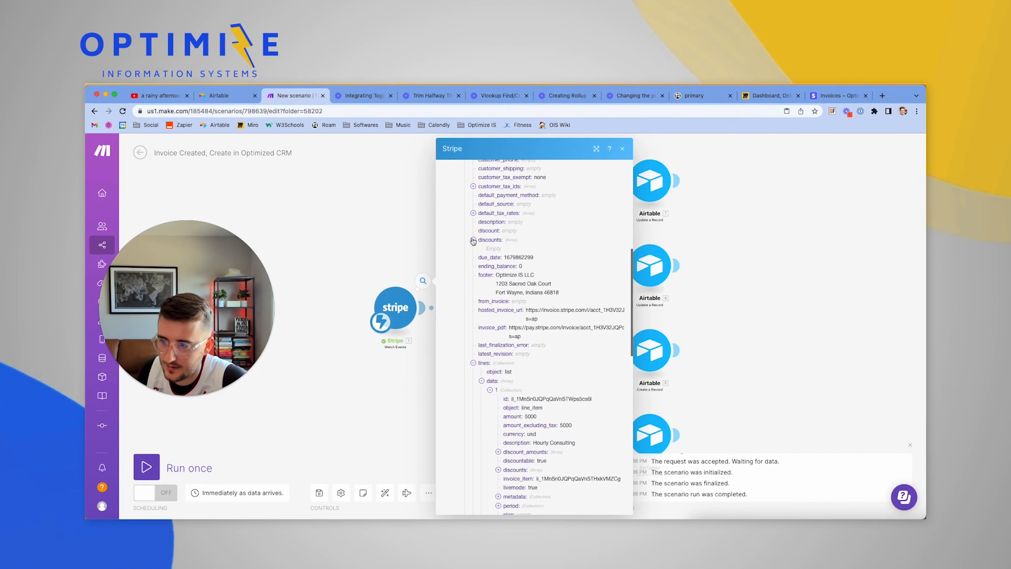
scroll(471, 220, up, 8)
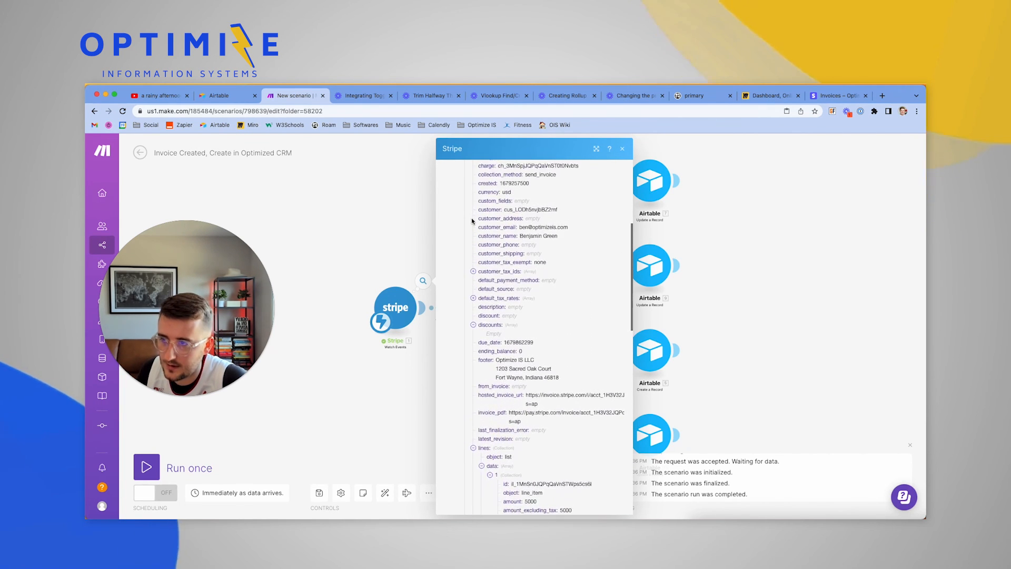
scroll(472, 220, up, 2)
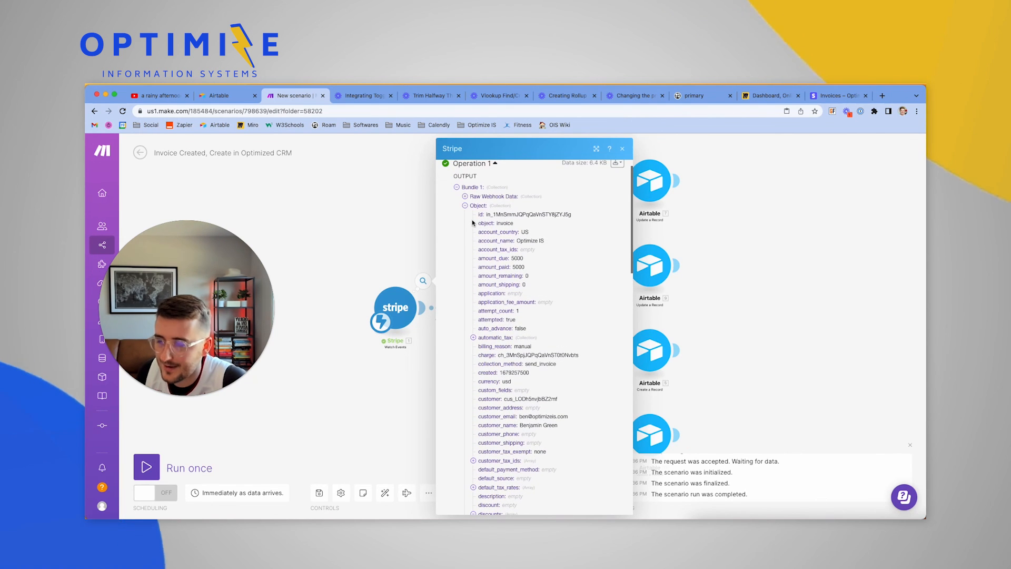
scroll(472, 222, up, 1)
scroll(472, 223, down, 20)
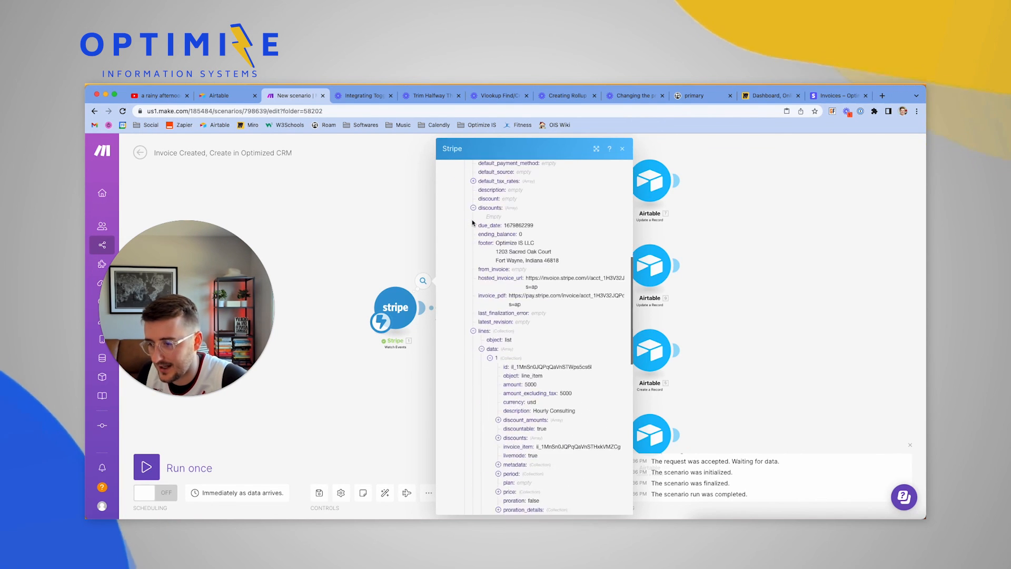
scroll(473, 224, down, 2)
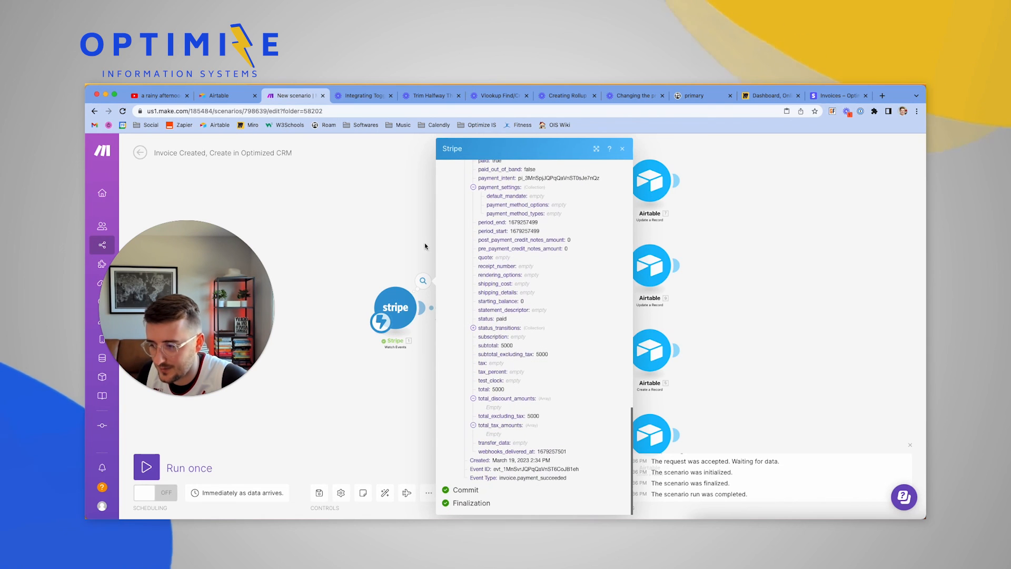
Close the Stripe output, save the scenario and switch scheduling ON
click(356, 218)
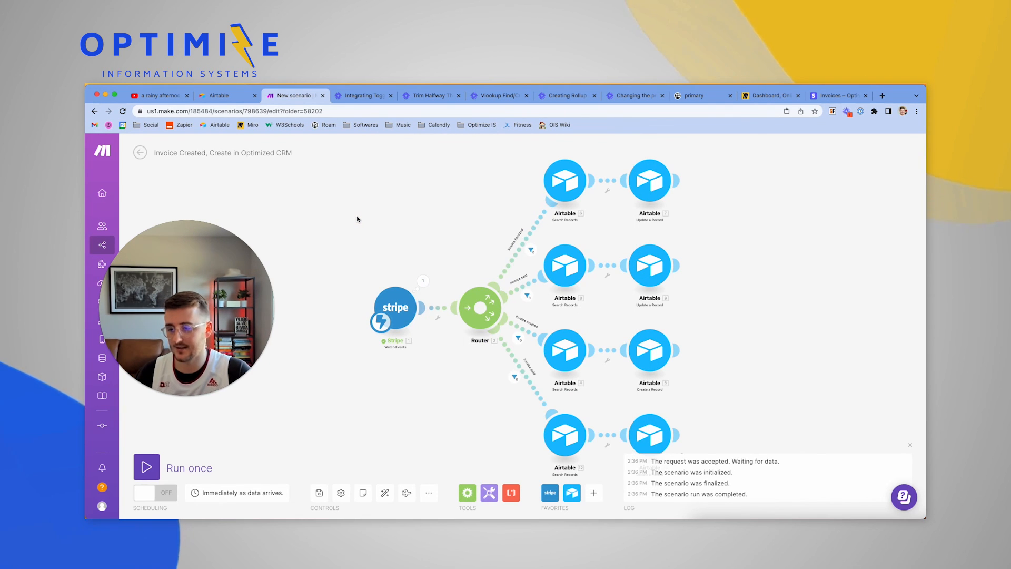
click(320, 493)
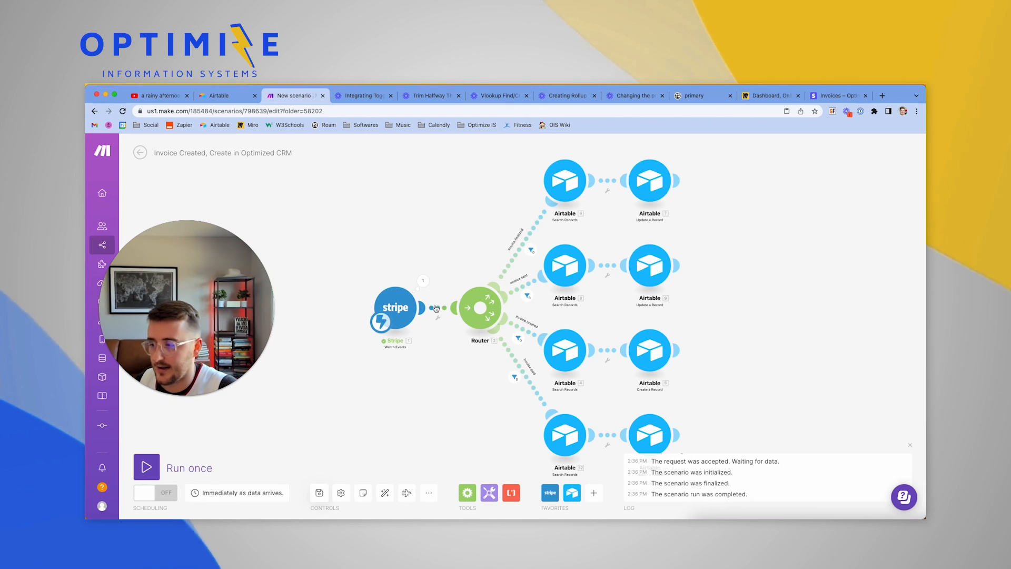
click(153, 497)
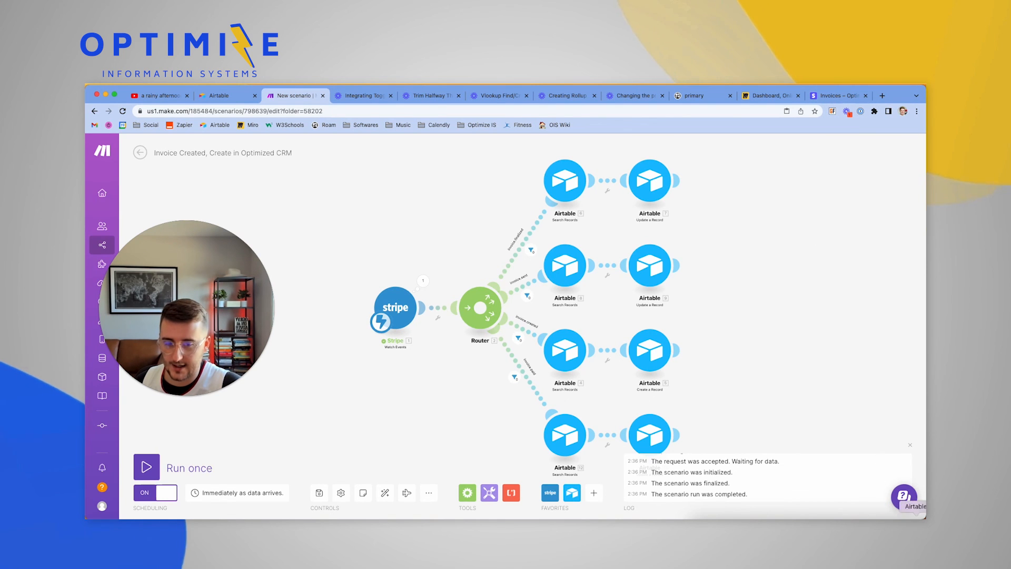
Check the Airtable Invoices grid, then return to the Make scenario
click(916, 518)
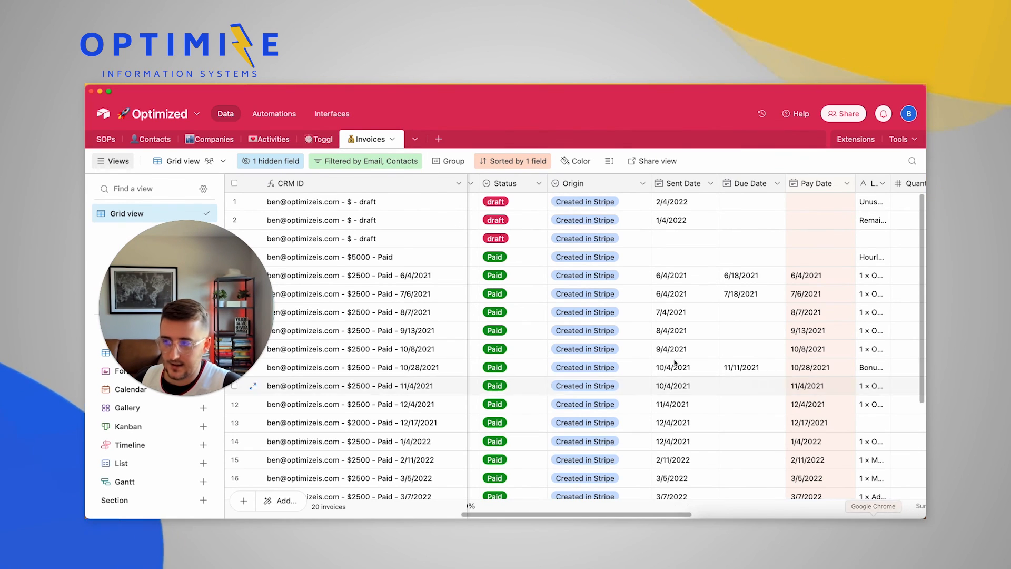
scroll(627, 350, left, 3)
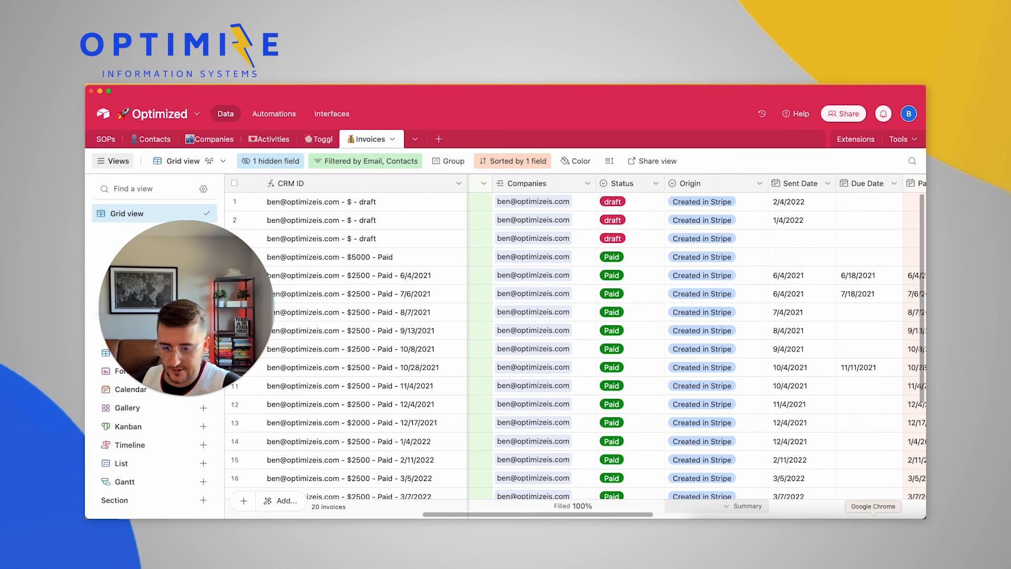
click(873, 519)
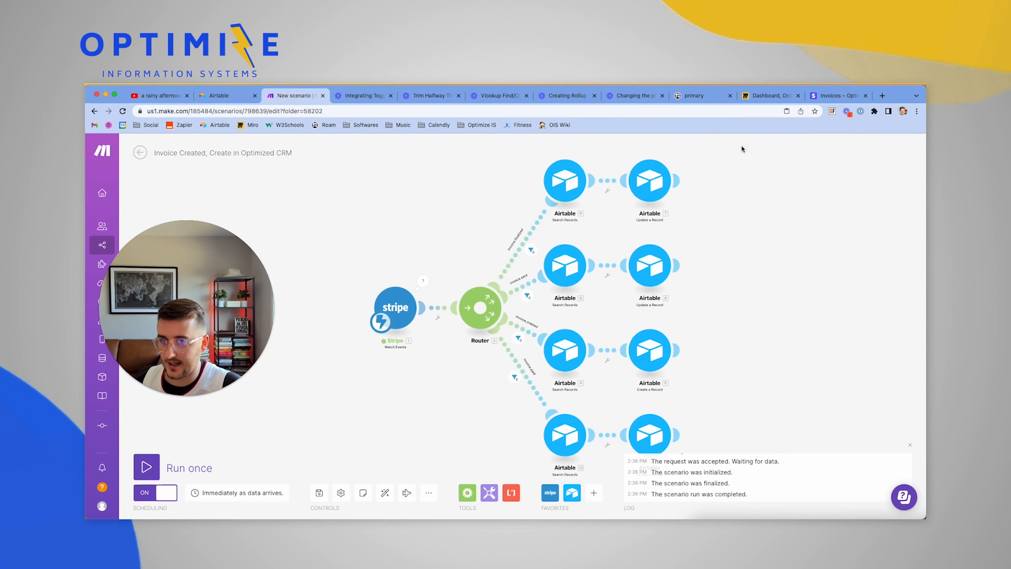
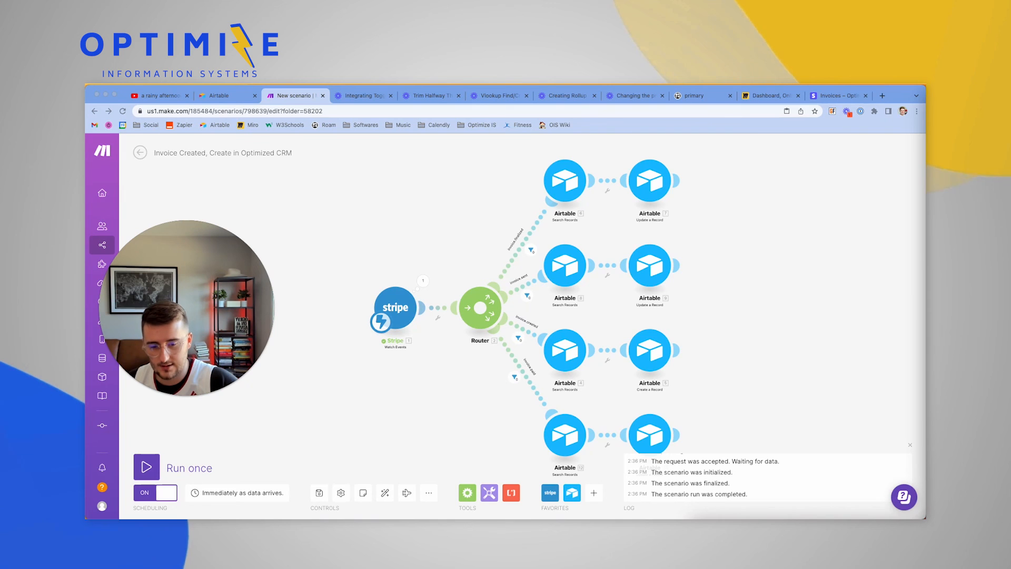
Switch to the Airtable Invoices grid to find the new $1000 - Sent invoice
click(916, 523)
Review the $1000 - Sent invoice's edit history (Sent, Hourly Consulting), then return to Make
click(431, 315)
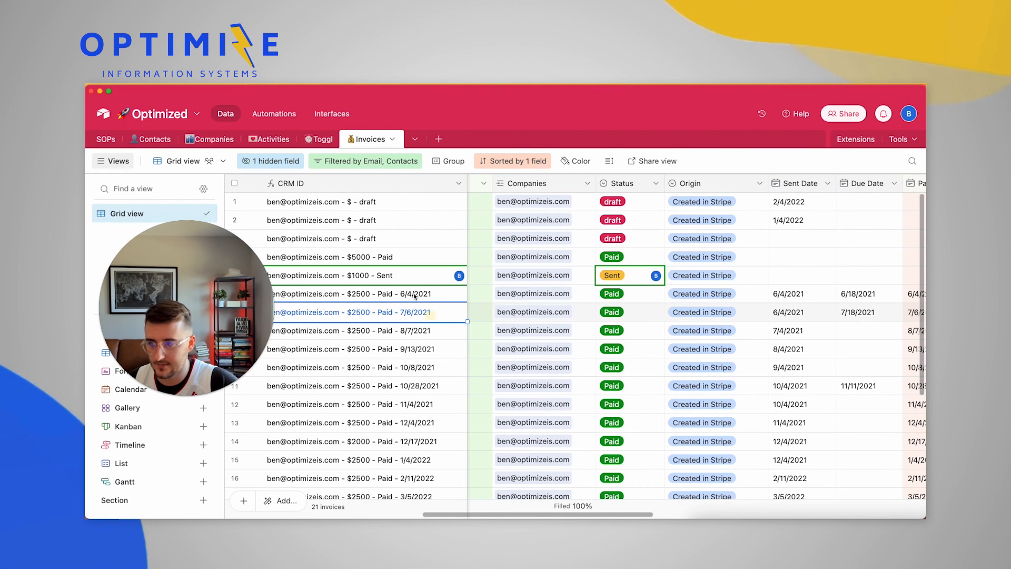
click(398, 276)
key(space)
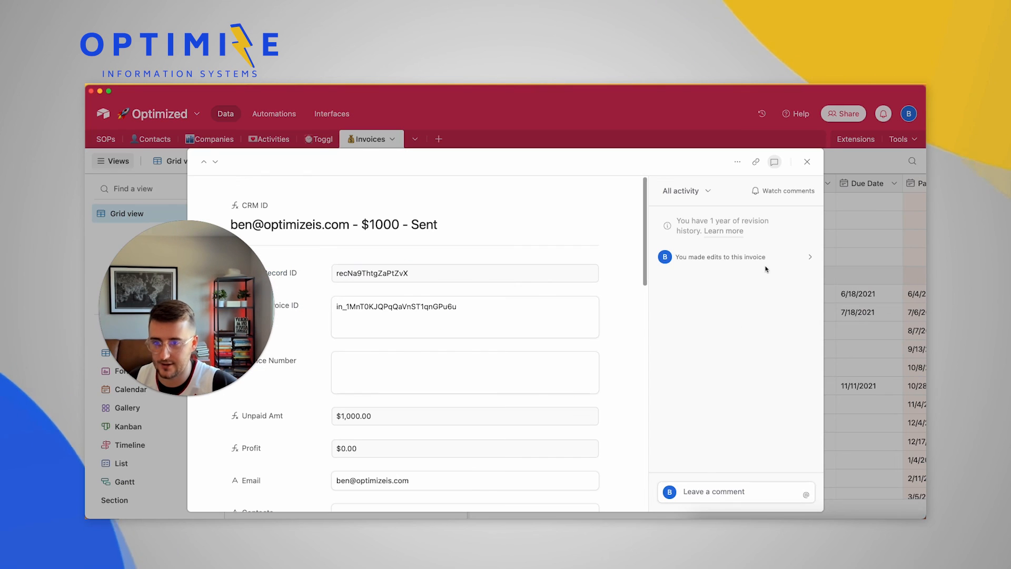
click(752, 261)
scroll(758, 316, down, 5)
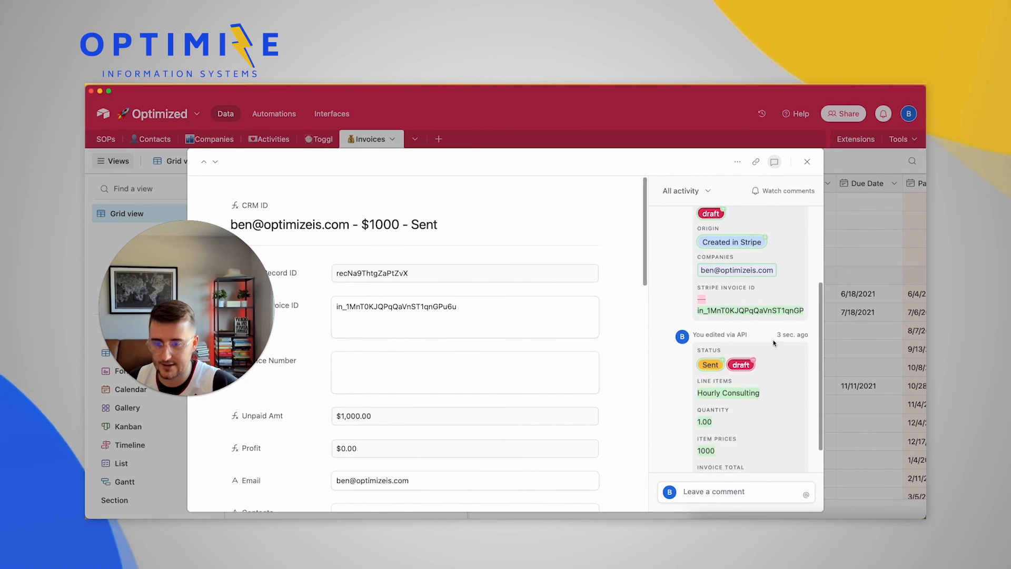
scroll(767, 356, down, 1)
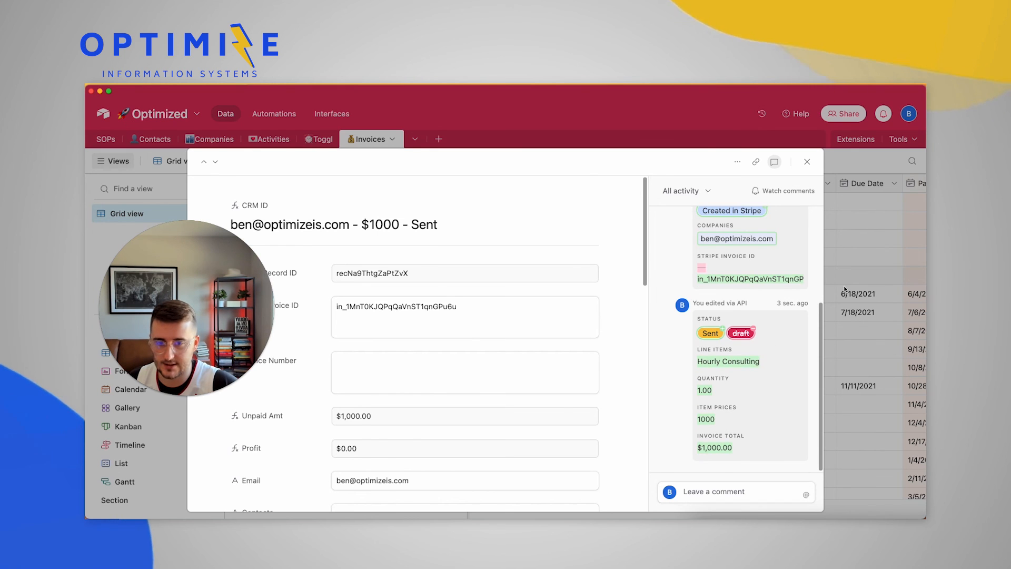
key(Escape)
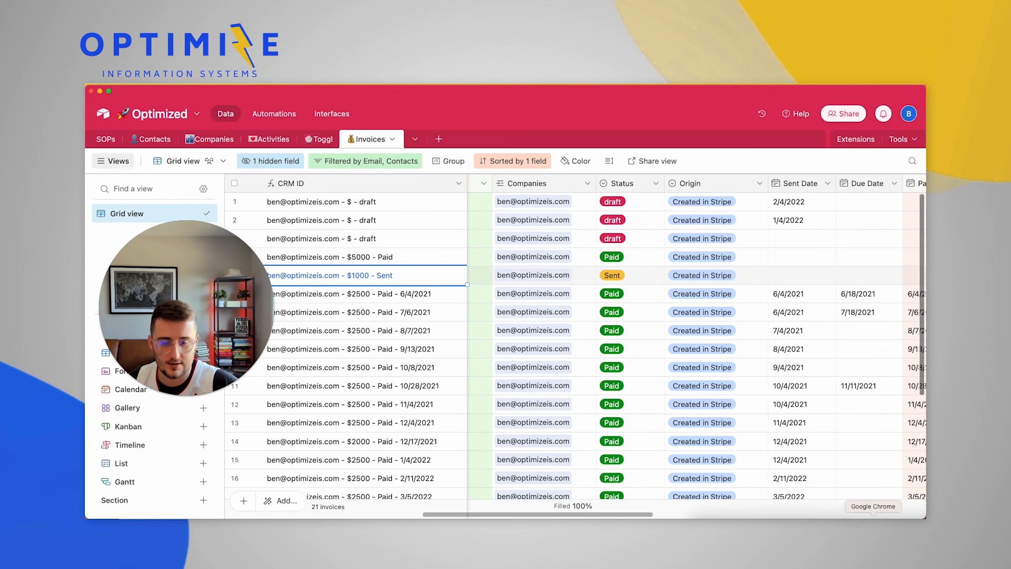
click(873, 526)
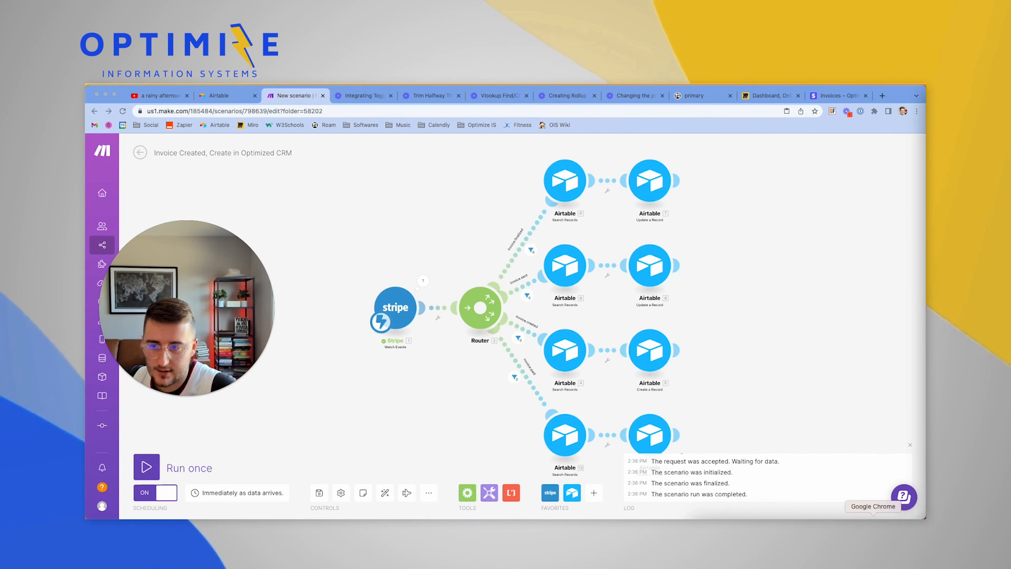
Expand the $1000 invoice and confirm its history logs an API change of Status from Sent to Paid
click(916, 526)
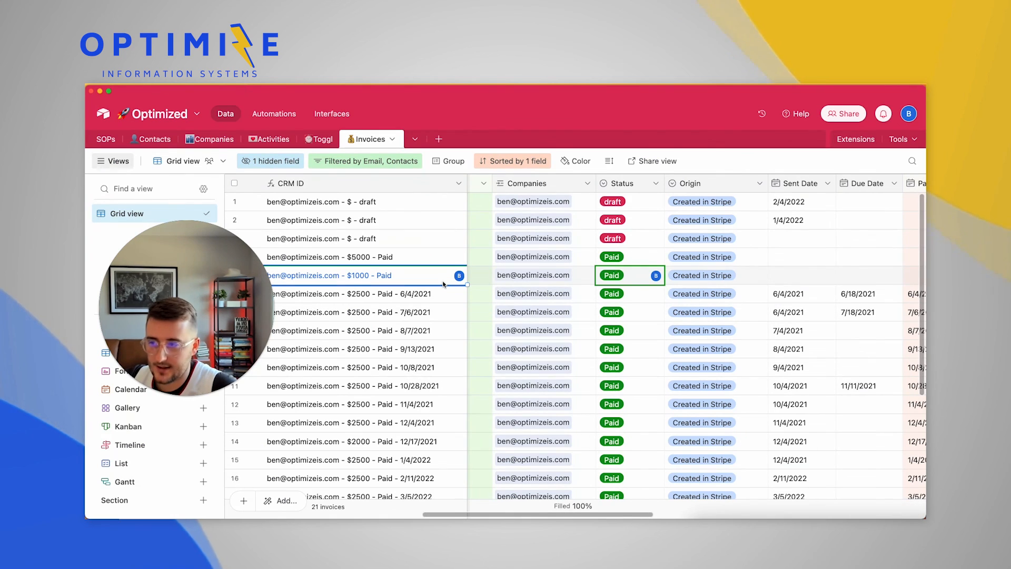
click(638, 279)
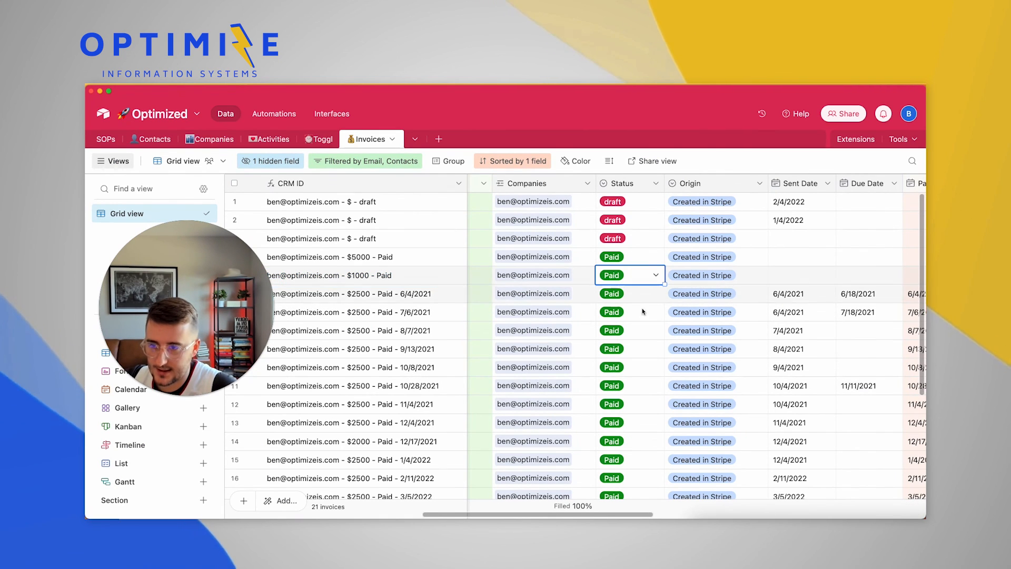
key(shift+space)
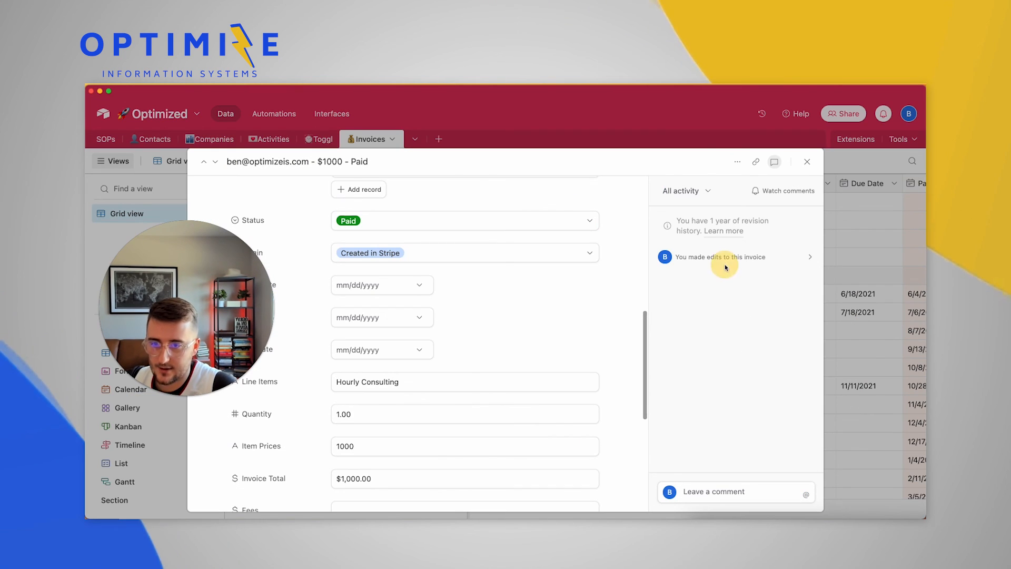
click(725, 267)
scroll(747, 371, down, 2)
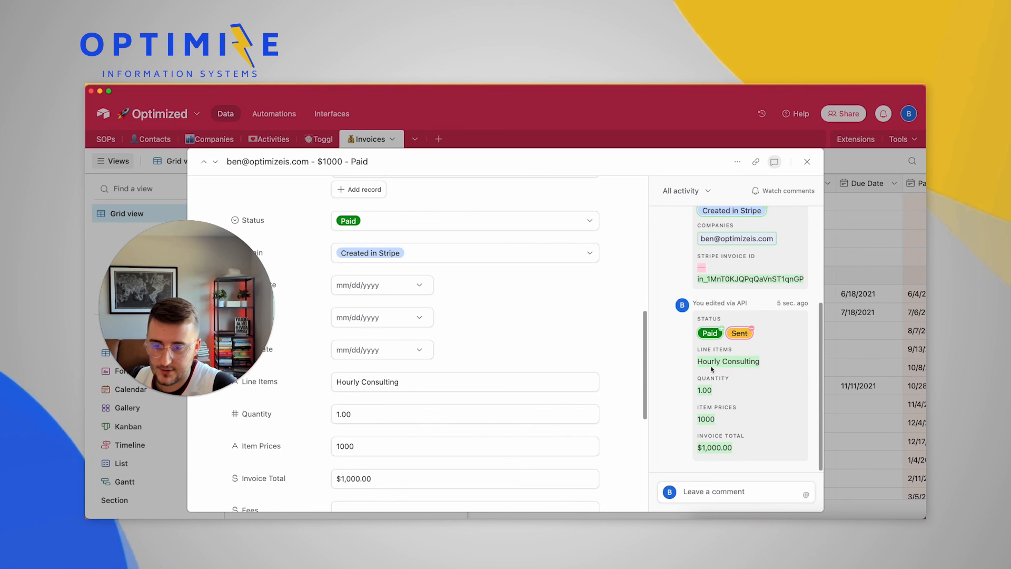
scroll(736, 401, up, 3)
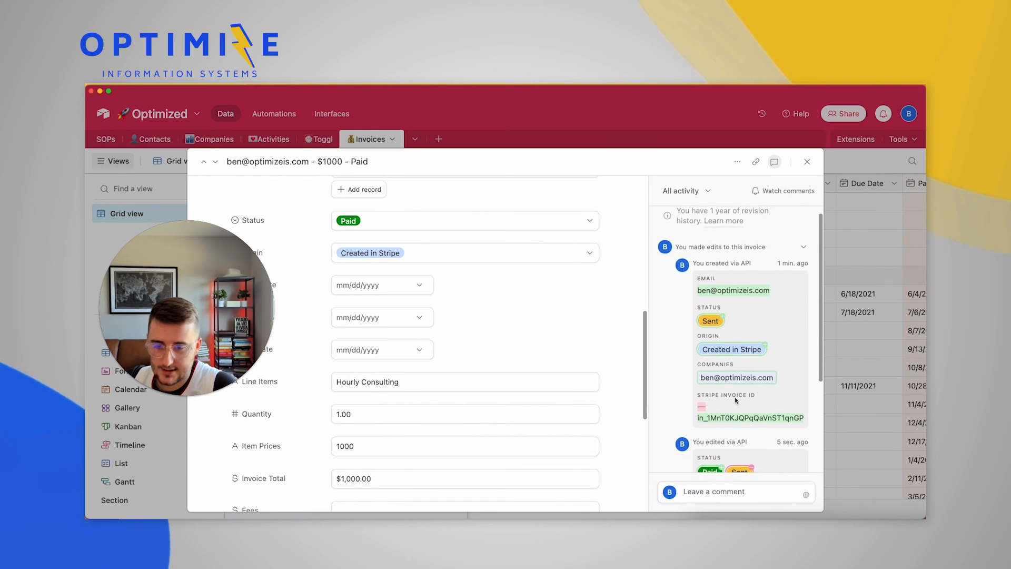
scroll(760, 410, up, 1)
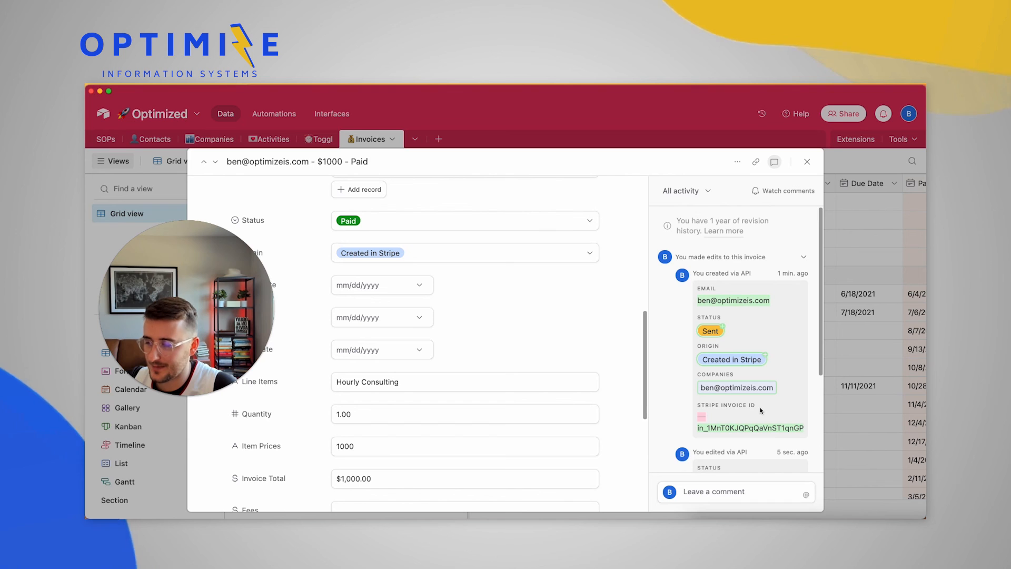
scroll(760, 410, down, 3)
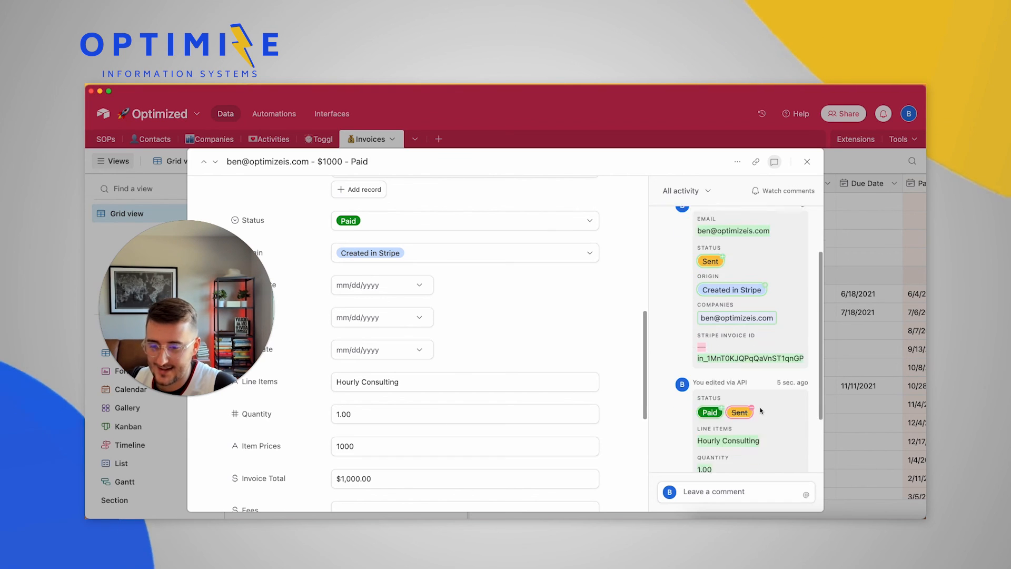
scroll(760, 410, up, 3)
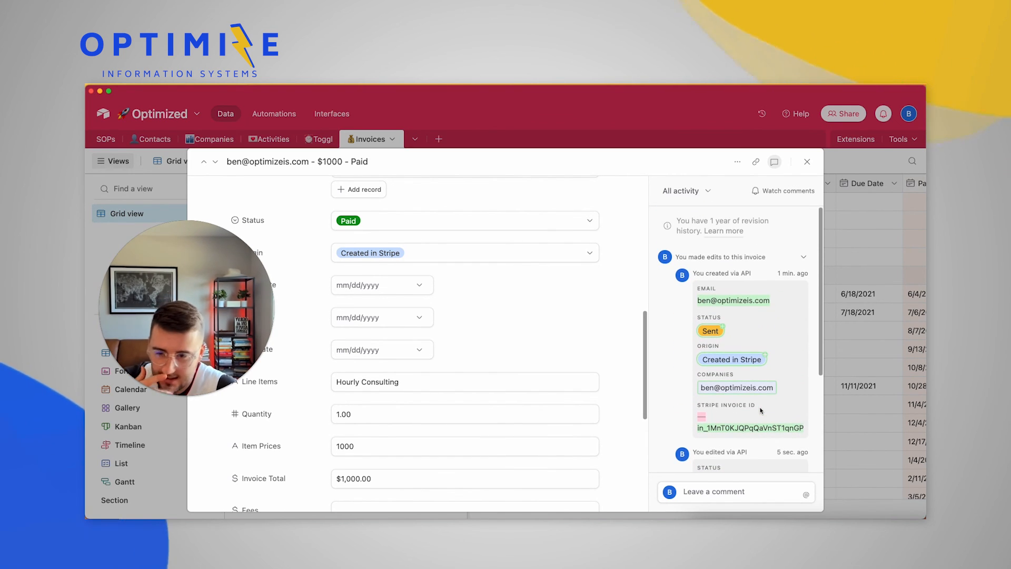
scroll(761, 410, down, 1)
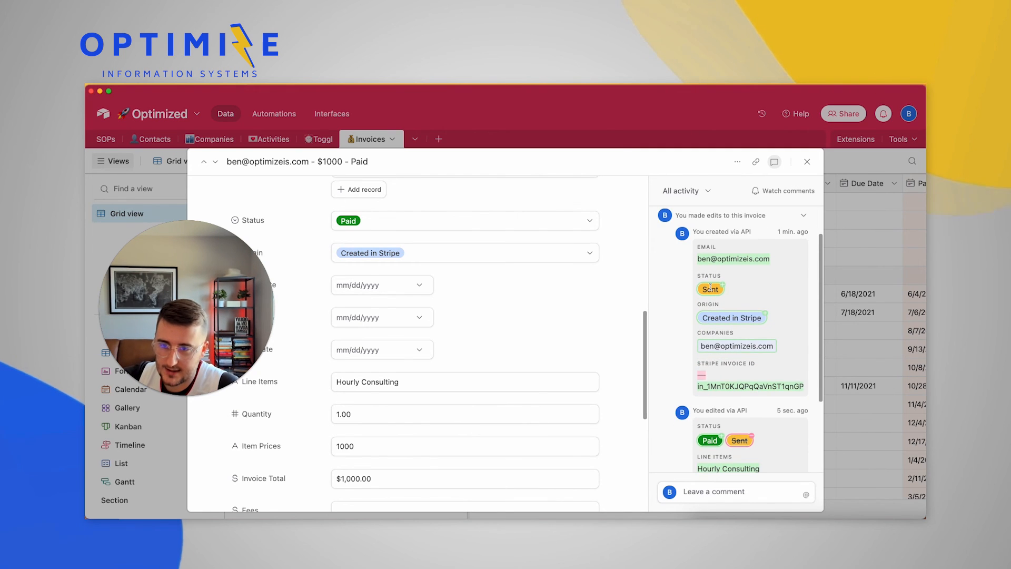
scroll(710, 287, down, 3)
scroll(729, 337, up, 4)
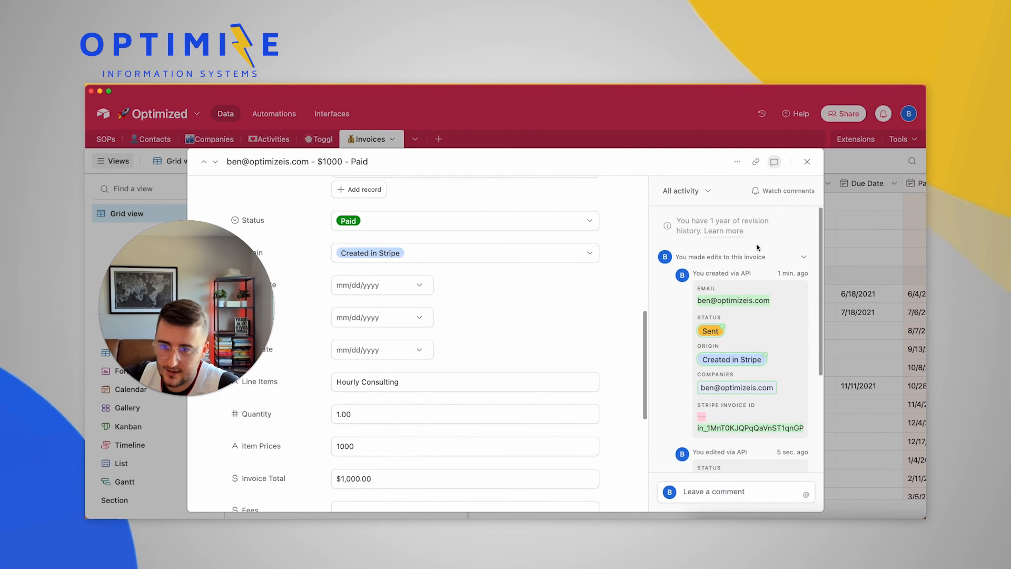
click(842, 263)
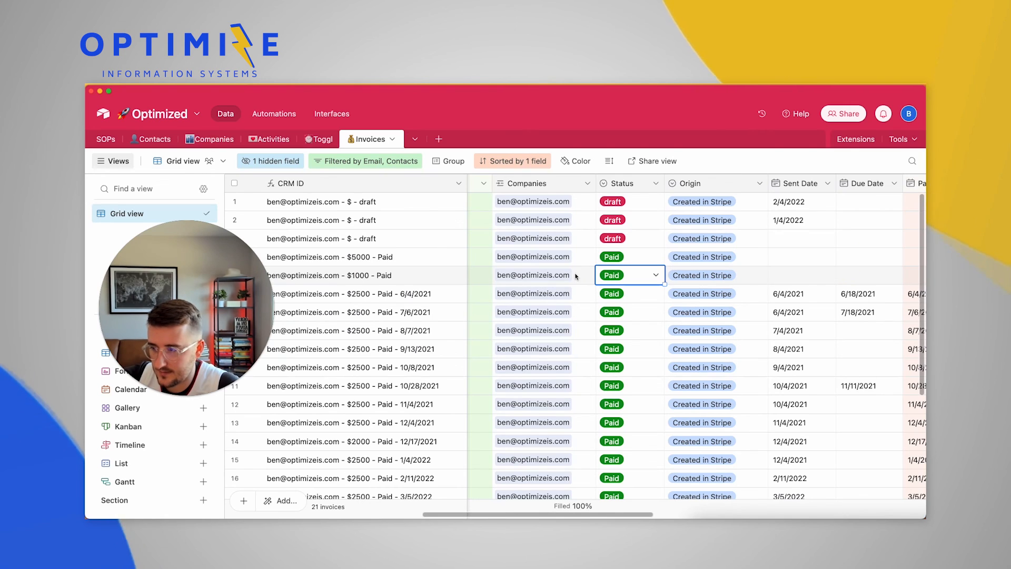
Scroll the Invoices grid right to reveal the Old Created Date and OIS CRM V1 Record ID columns
scroll(576, 276, left, 10)
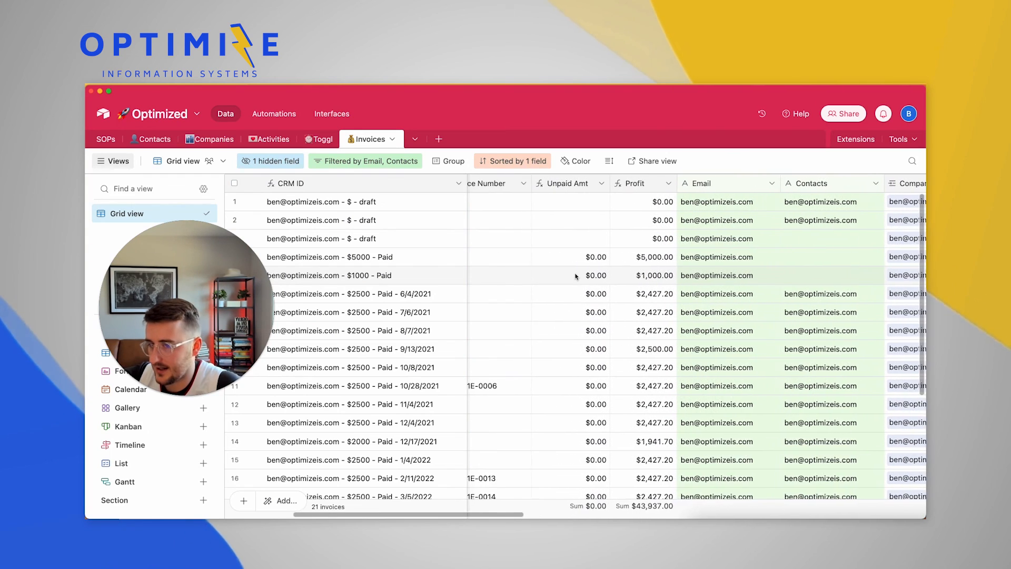
click(653, 275)
scroll(663, 273, left, 5)
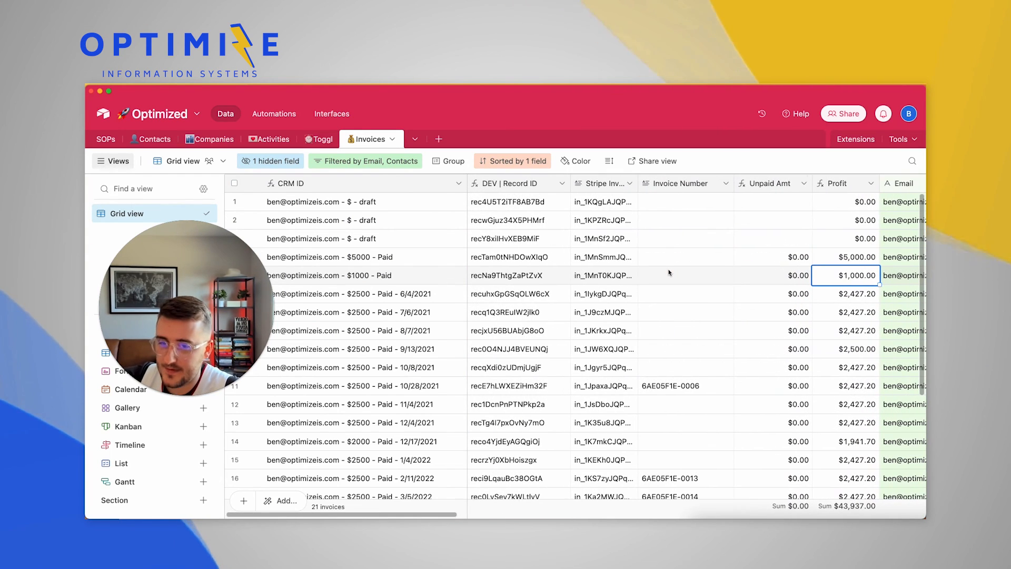
scroll(668, 272, right, 10)
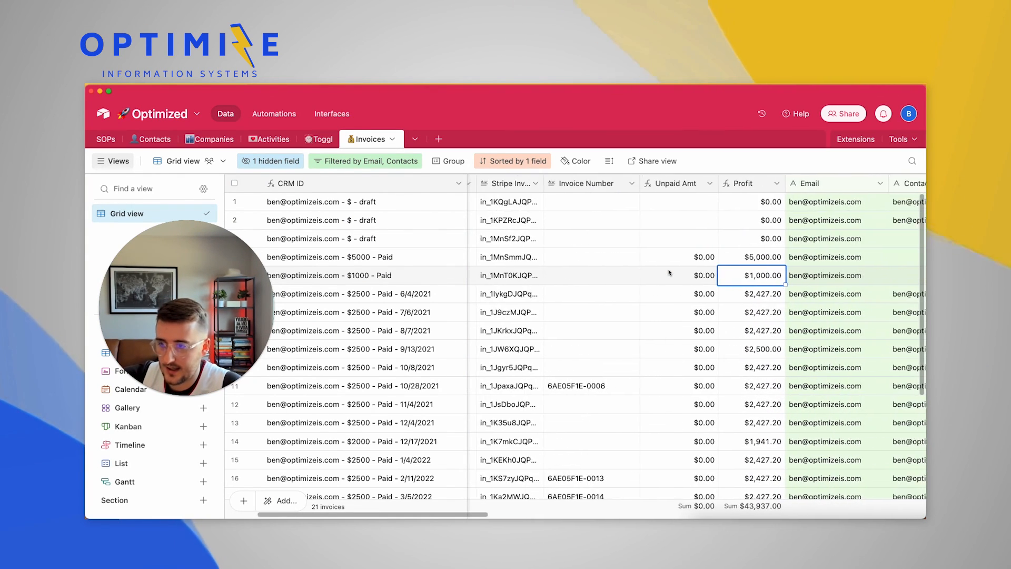
scroll(669, 272, left, 8)
scroll(668, 272, left, 3)
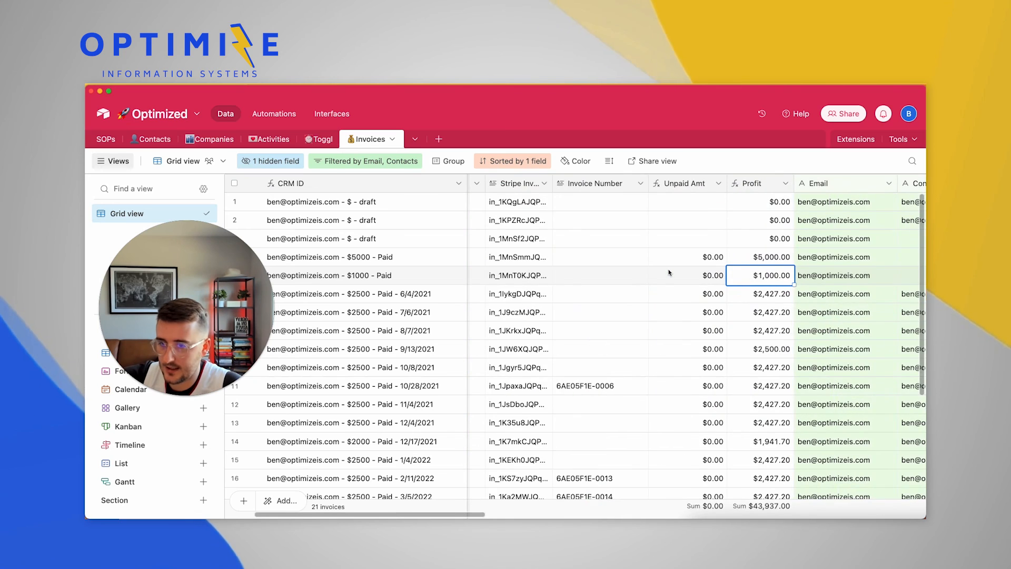
scroll(668, 272, right, 3)
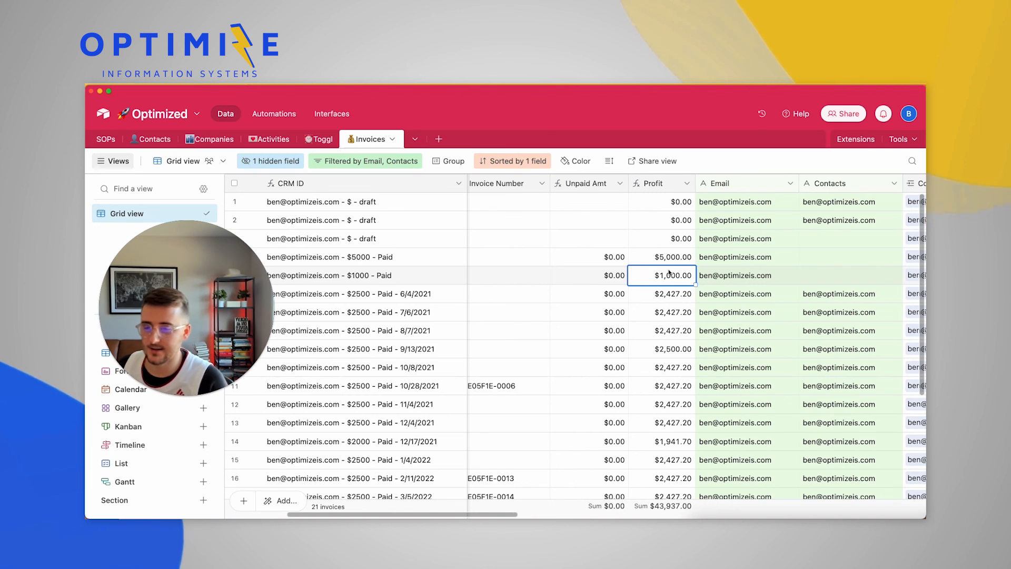
scroll(668, 272, right, 2)
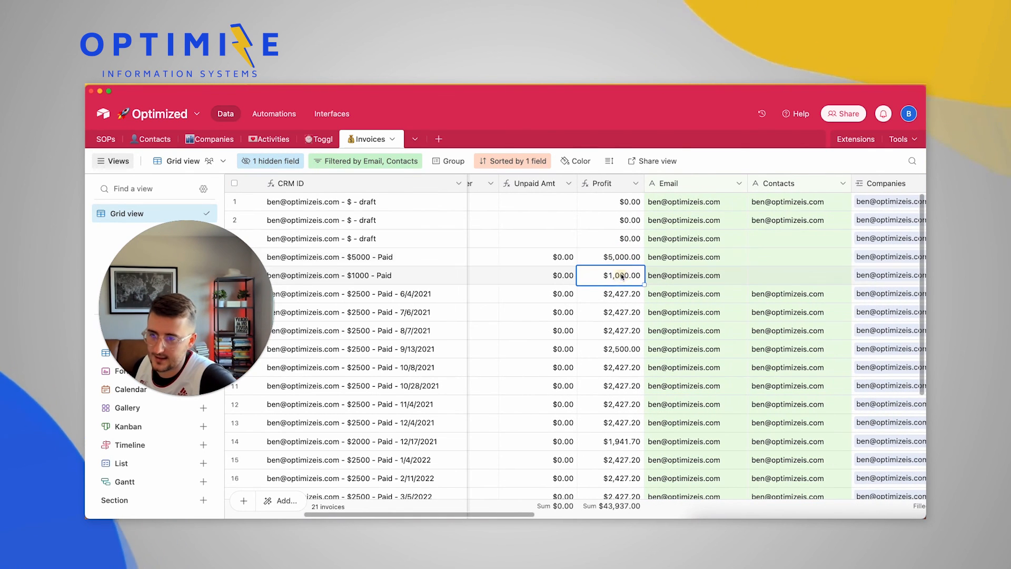
scroll(612, 263, right, 15)
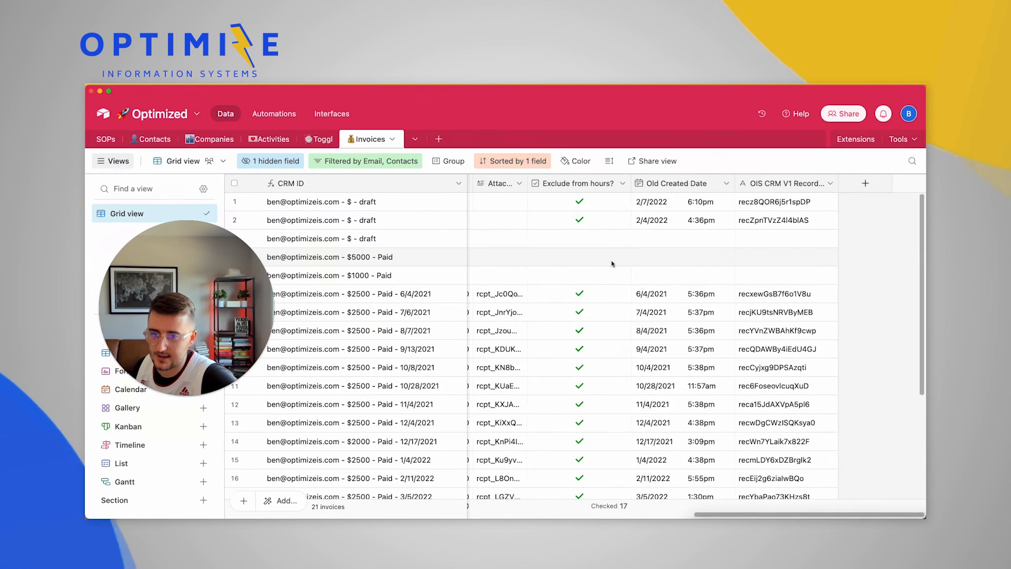
Start adding a new Checkbox field, then cancel it
click(865, 183)
click(714, 240)
text(che)
key(Return)
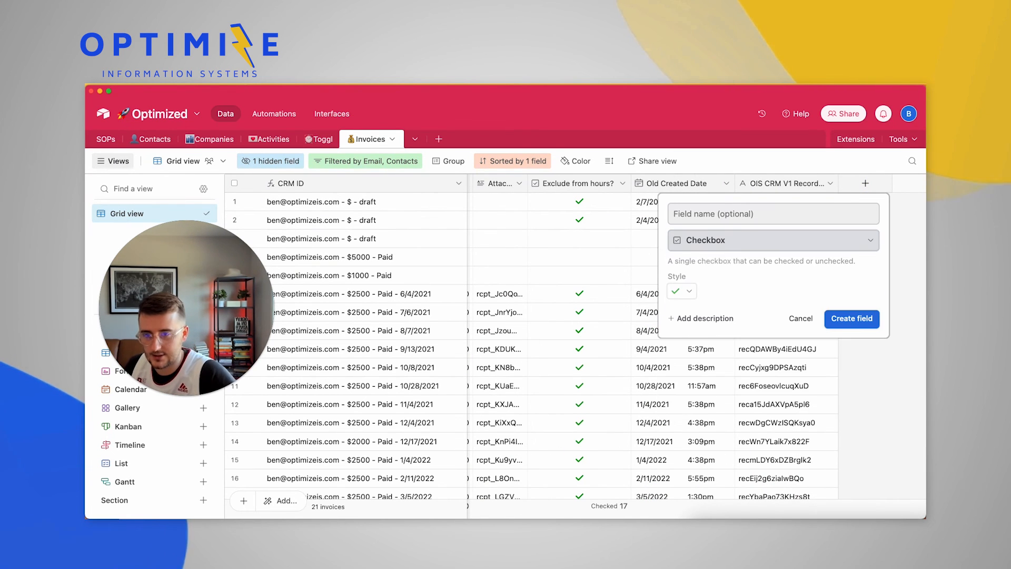
click(746, 214)
click(801, 318)
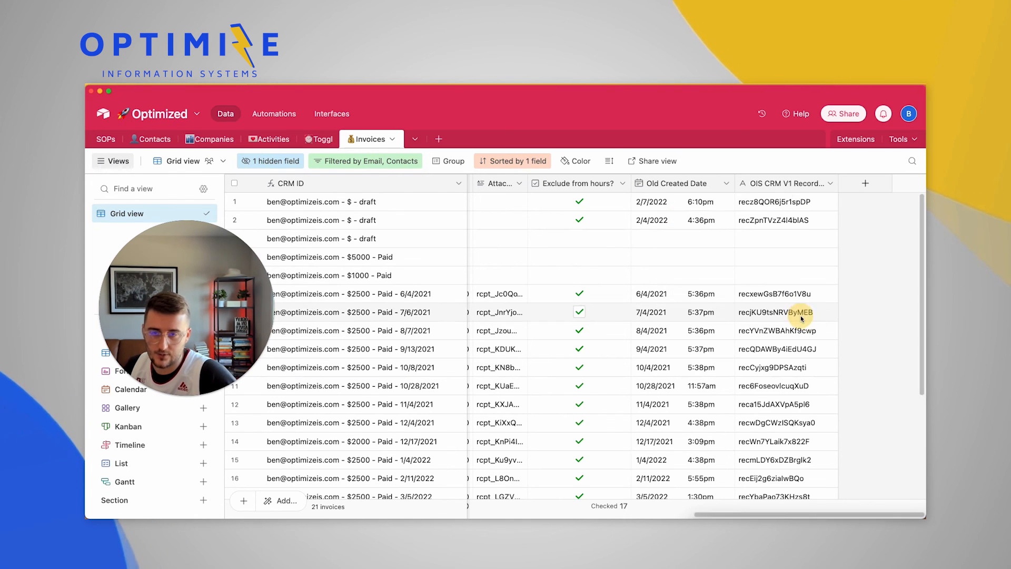
Inspect the OIS CRM V1 Record ID field's settings, then open the Profit field's formula
double_click(782, 184)
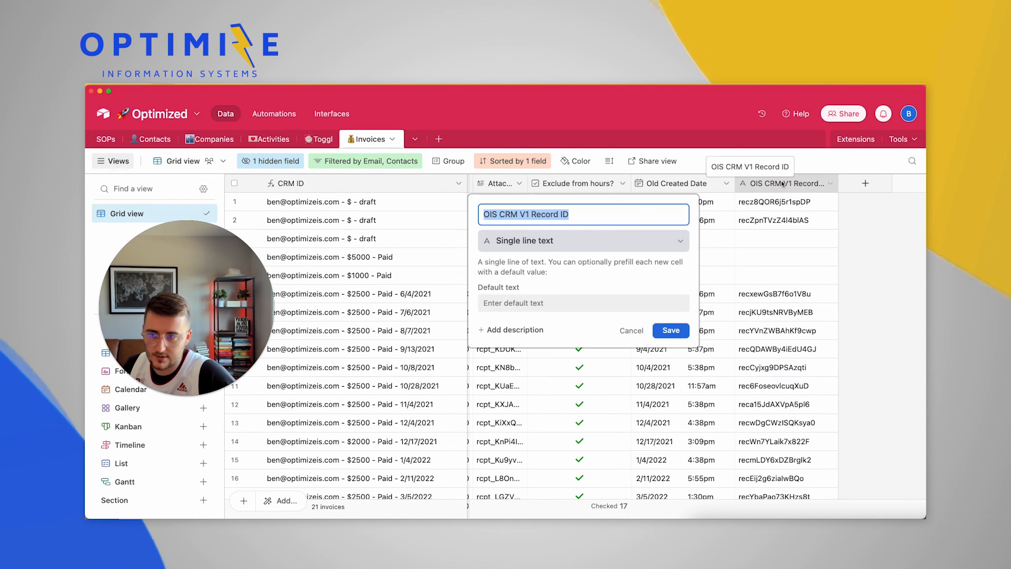
key(Escape)
click(765, 184)
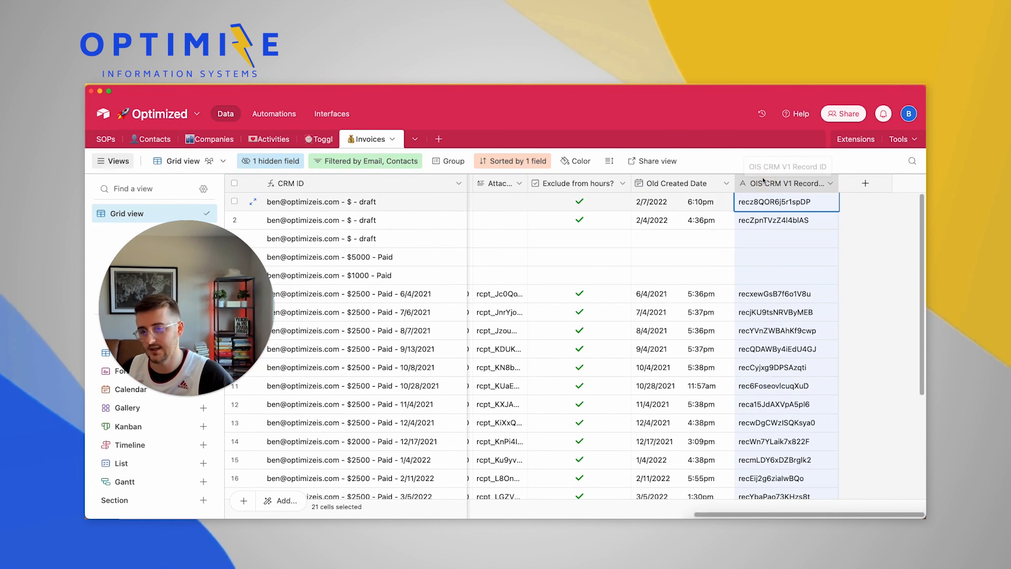
scroll(763, 180, left, 15)
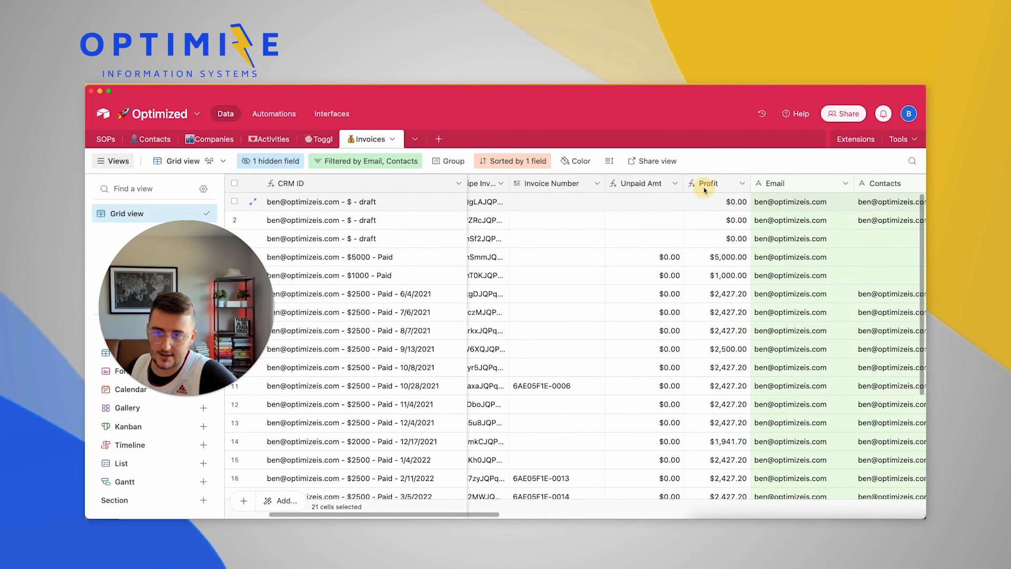
double_click(704, 184)
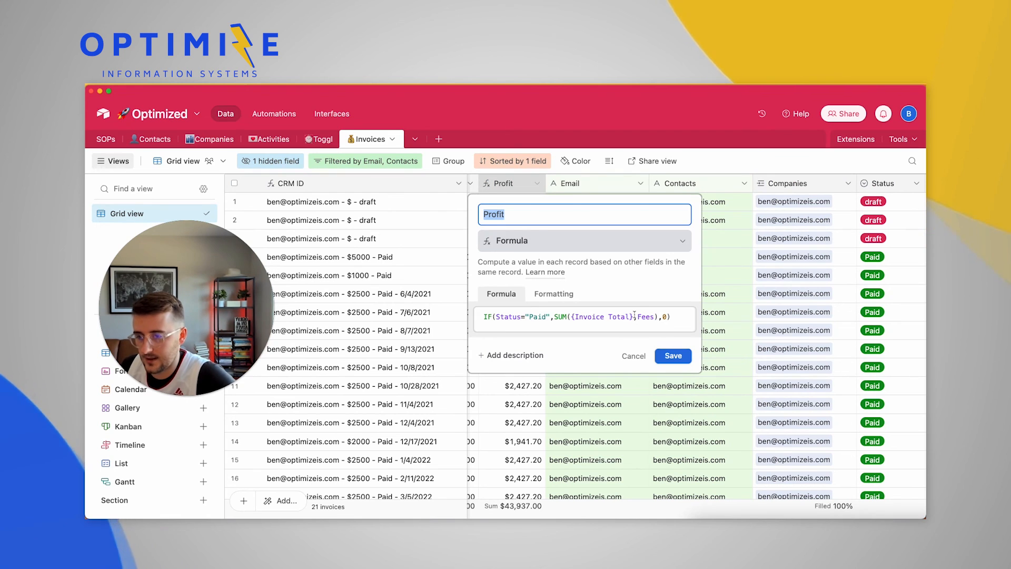
Wrap the Profit formula in if({OIS CRM V1 Record ID}, …) with the original Paid-status logic inside
click(576, 318)
key(Up)
key(Return)
key(Return)
key(Return)
key(Up)
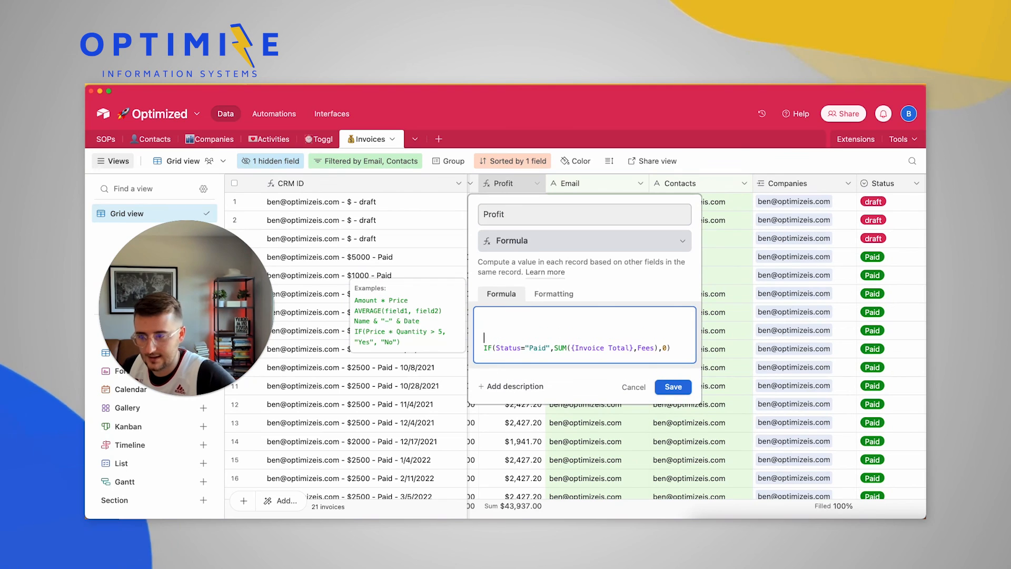
text(if({)
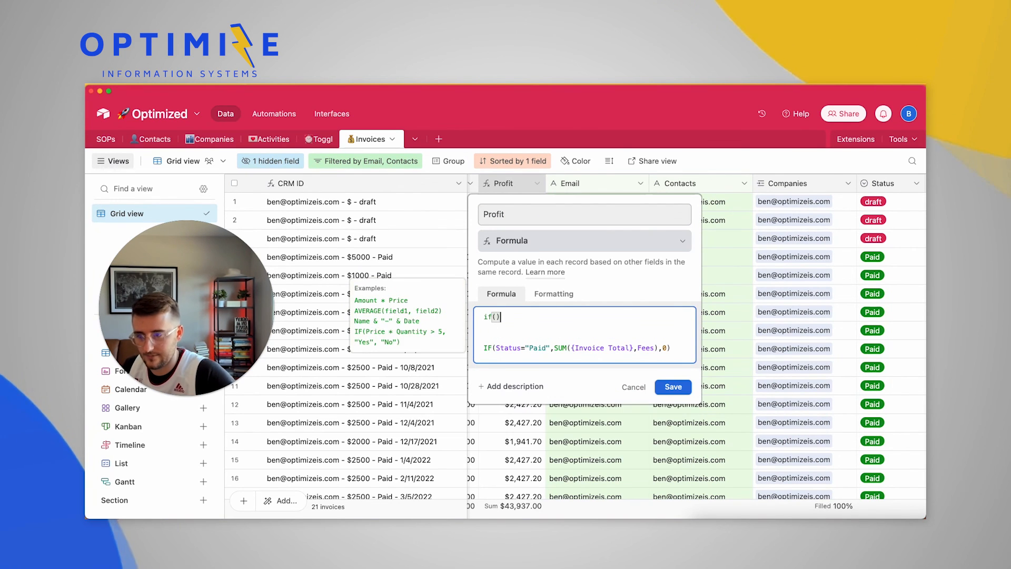
text(OIS CRM V1 Record ID},)
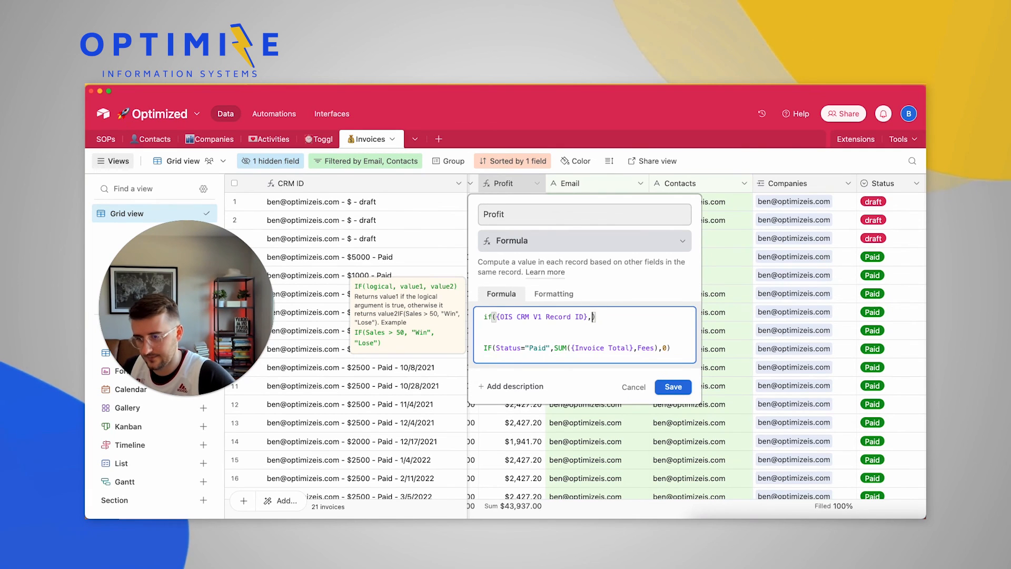
triple_click(587, 348)
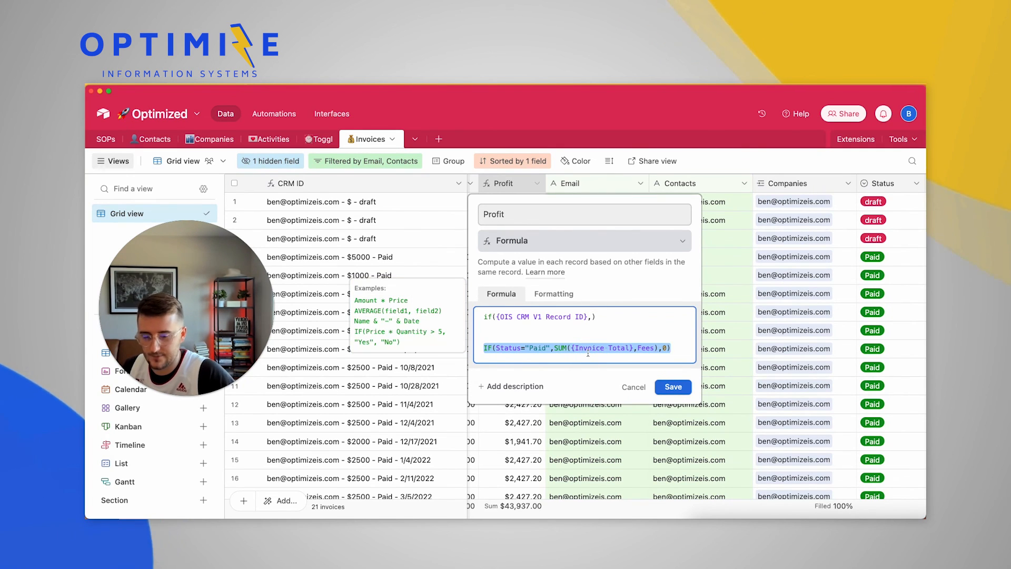
key(ctrl+x)
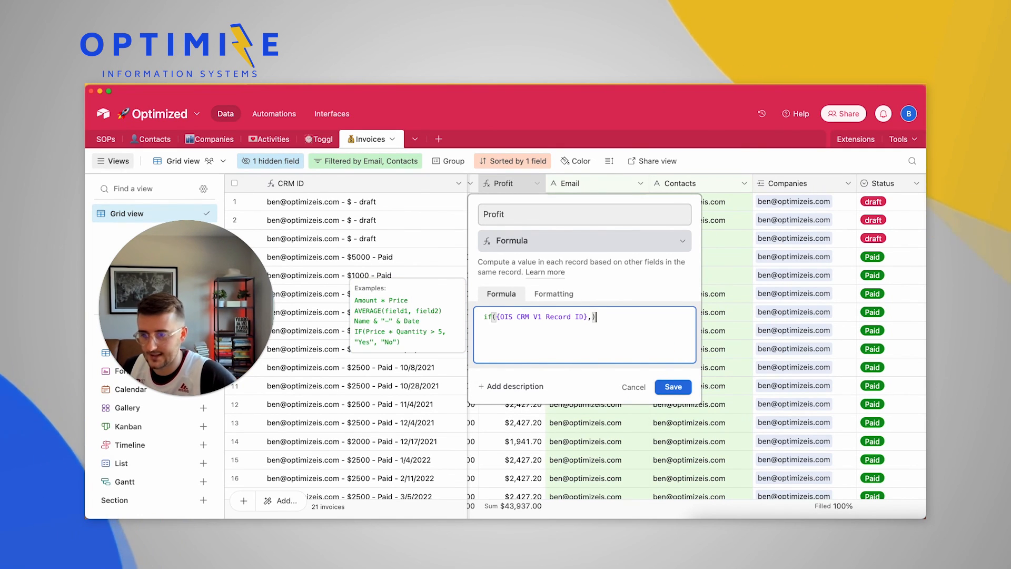
key(super+v)
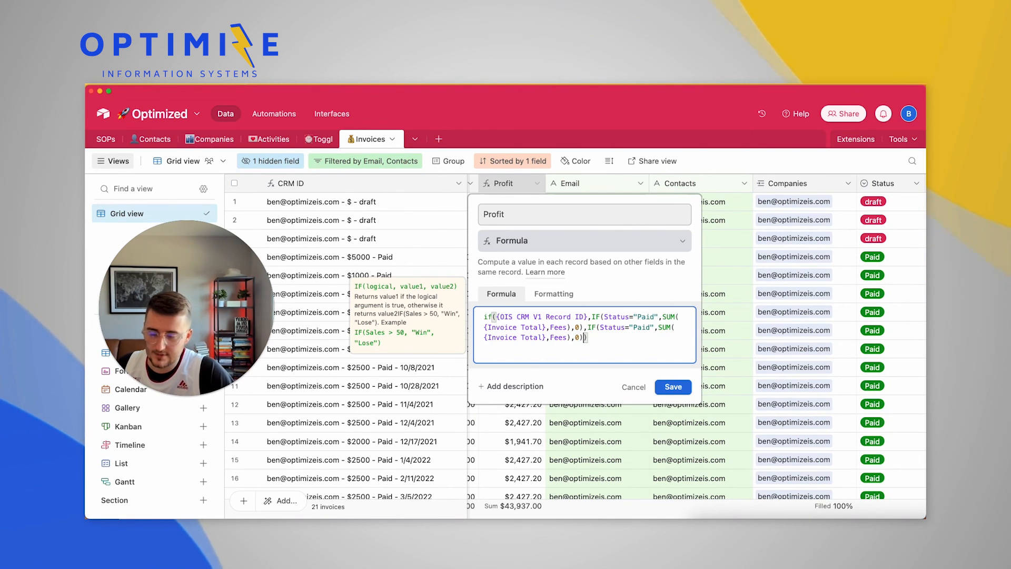
Make the fallback copy use {Invoice Total}/100 and save the Profit formula
click(546, 336)
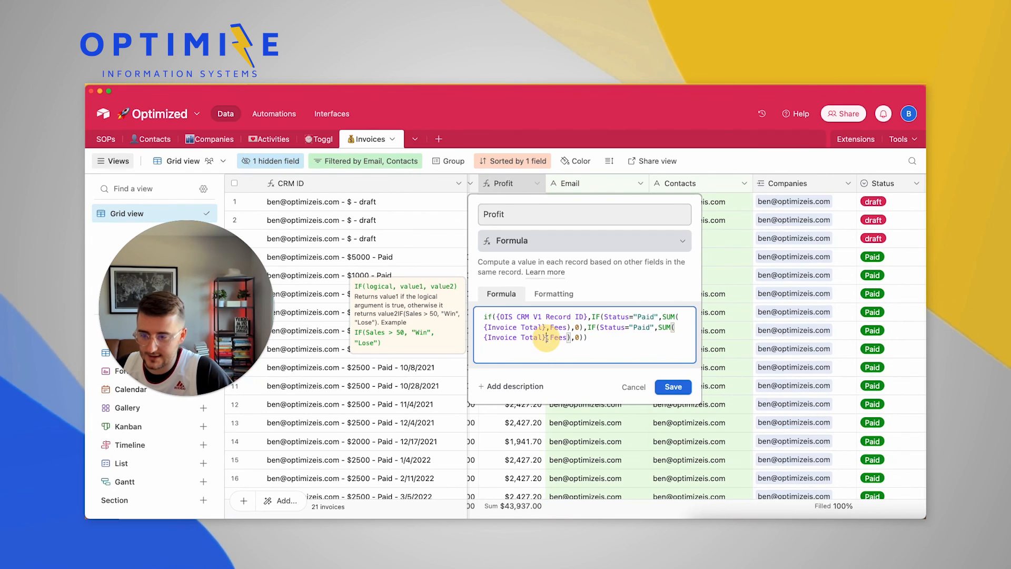
click(484, 337)
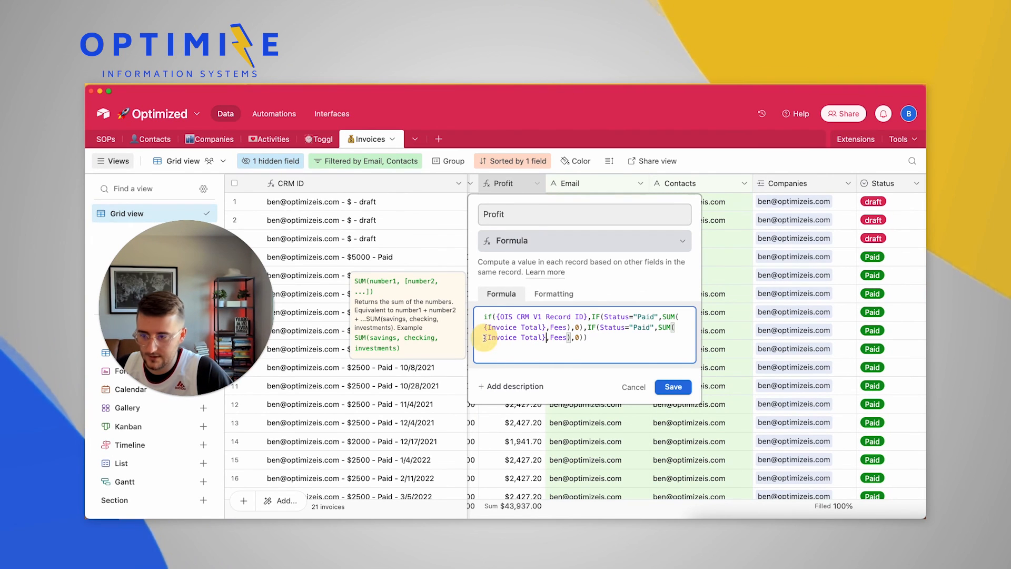
shift+click(485, 337)
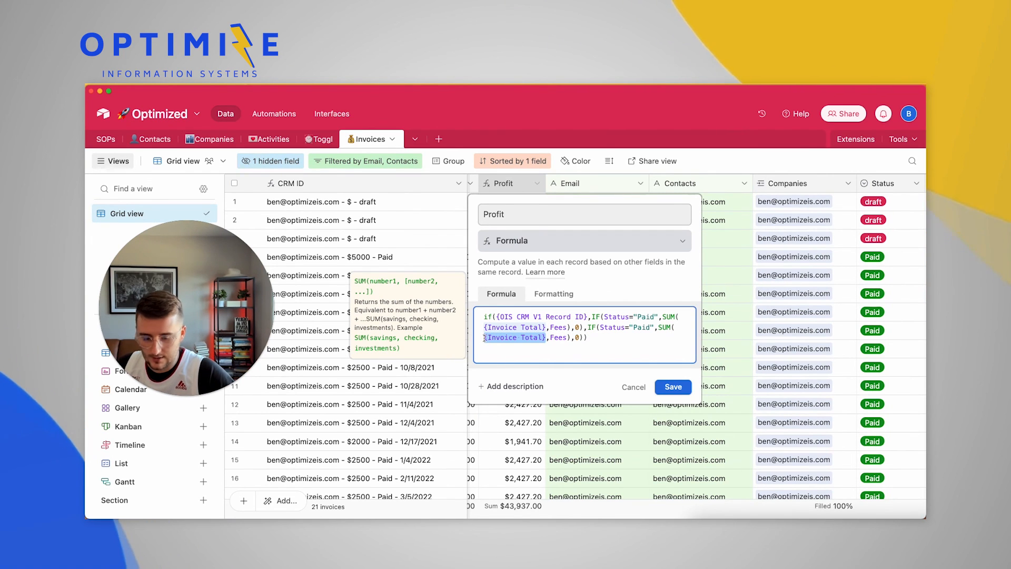
click(547, 338)
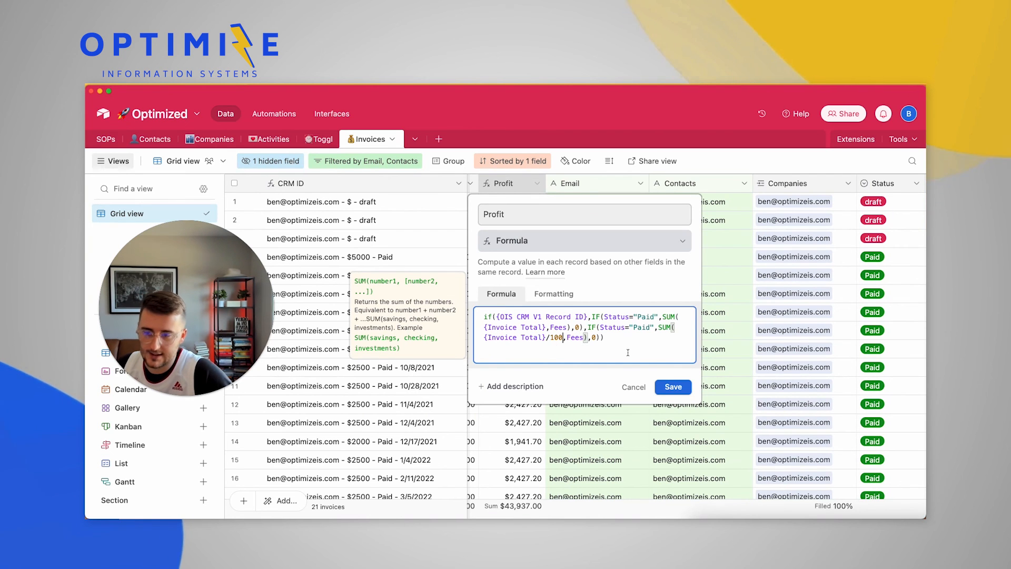
click(673, 387)
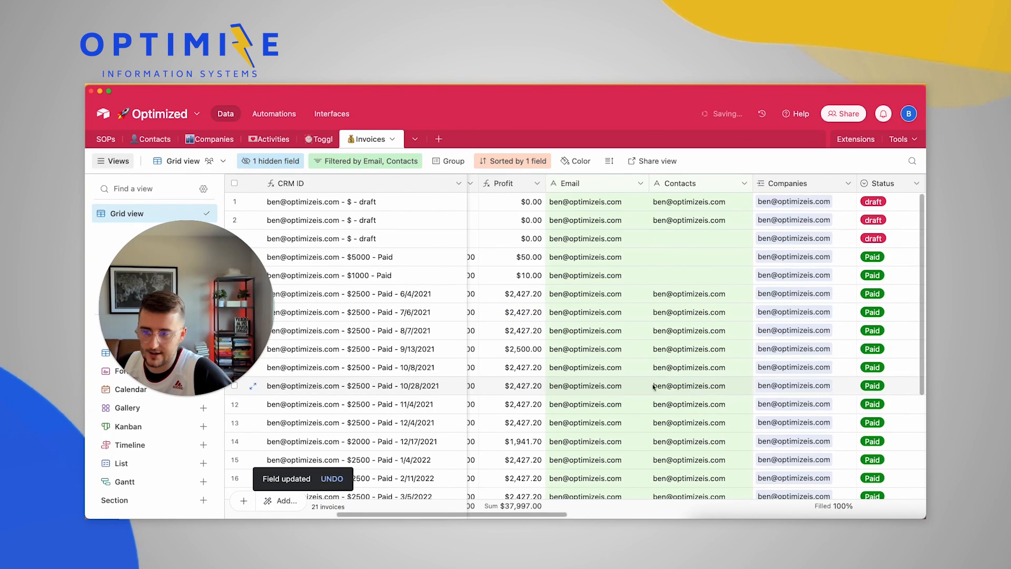
Check the new Profit values in rows 4–5 and set row 4's Status to draft
drag(611, 257, 617, 277)
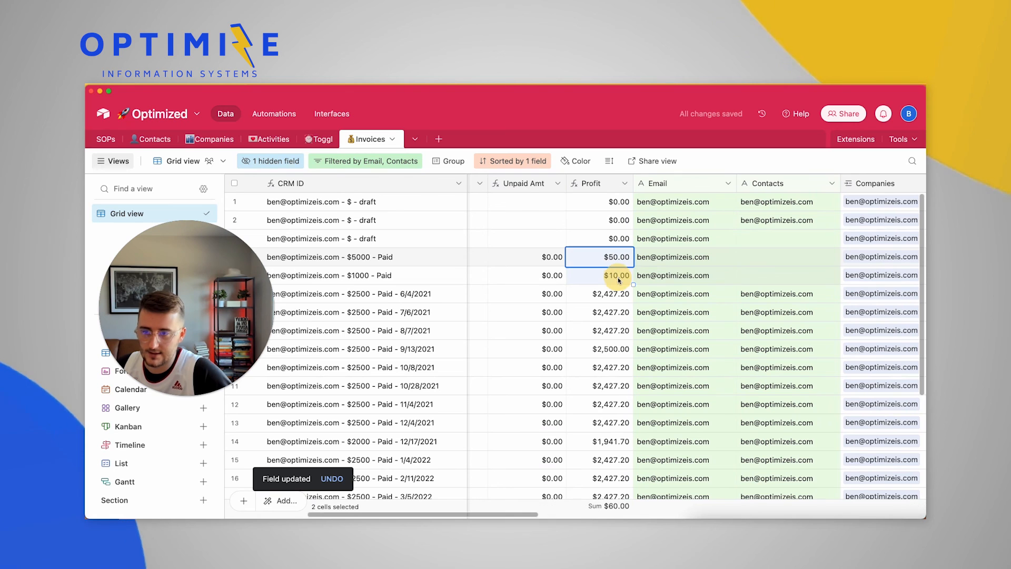
scroll(588, 248, right, 5)
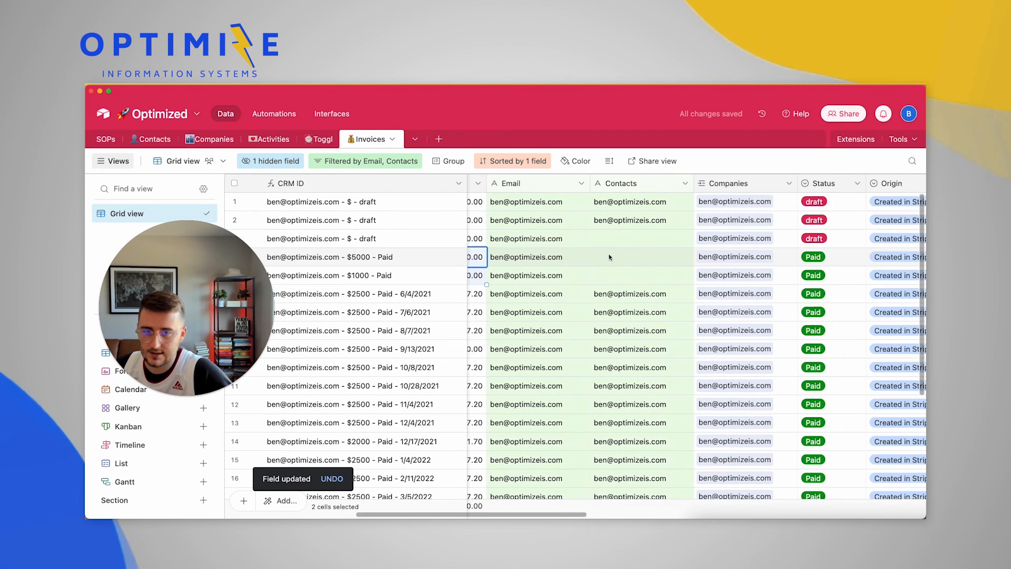
double_click(824, 257)
click(805, 338)
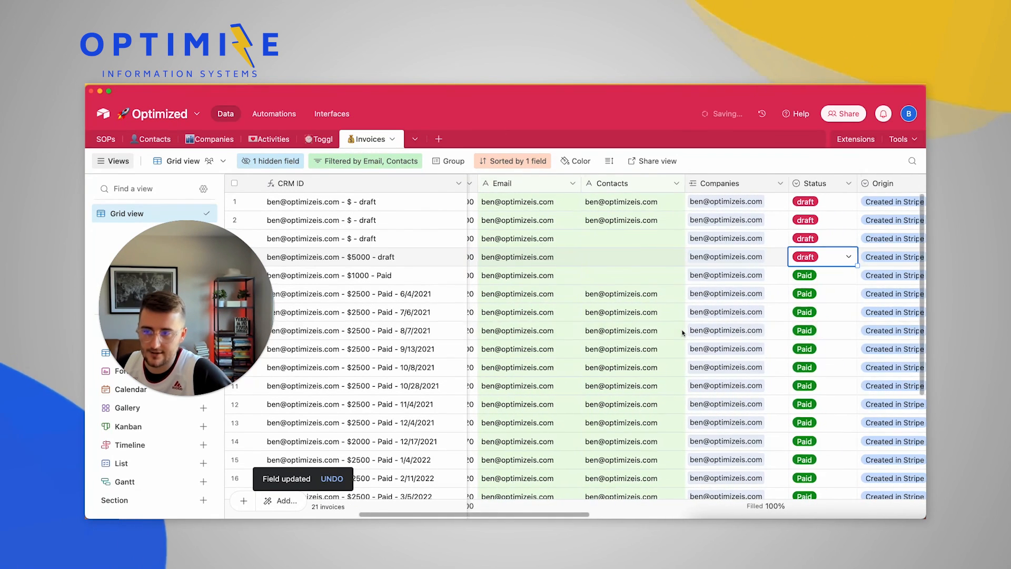
Copy the Profit field's OIS CRM formula without changing the field
scroll(620, 285, left, 3)
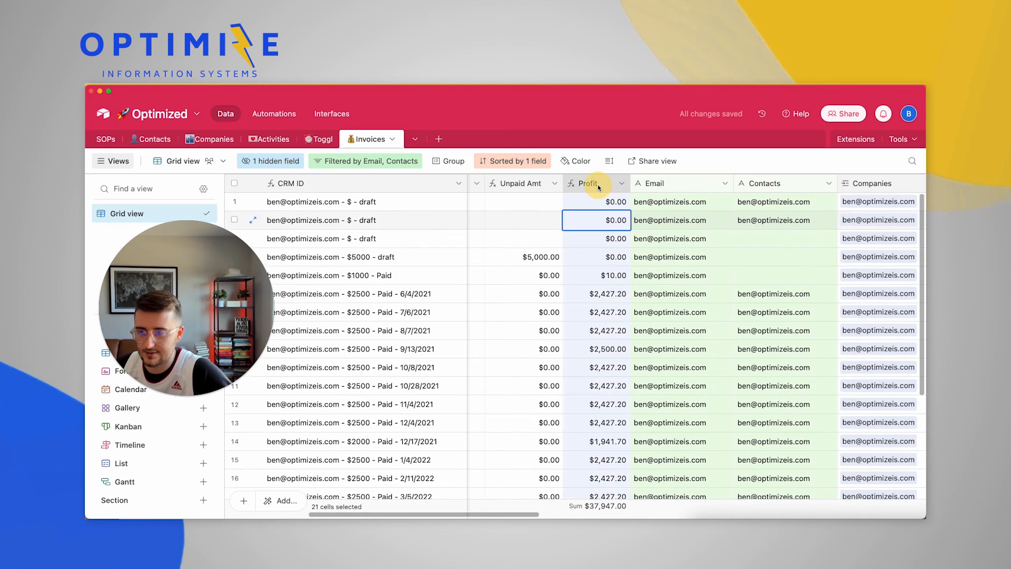
double_click(598, 184)
triple_click(561, 339)
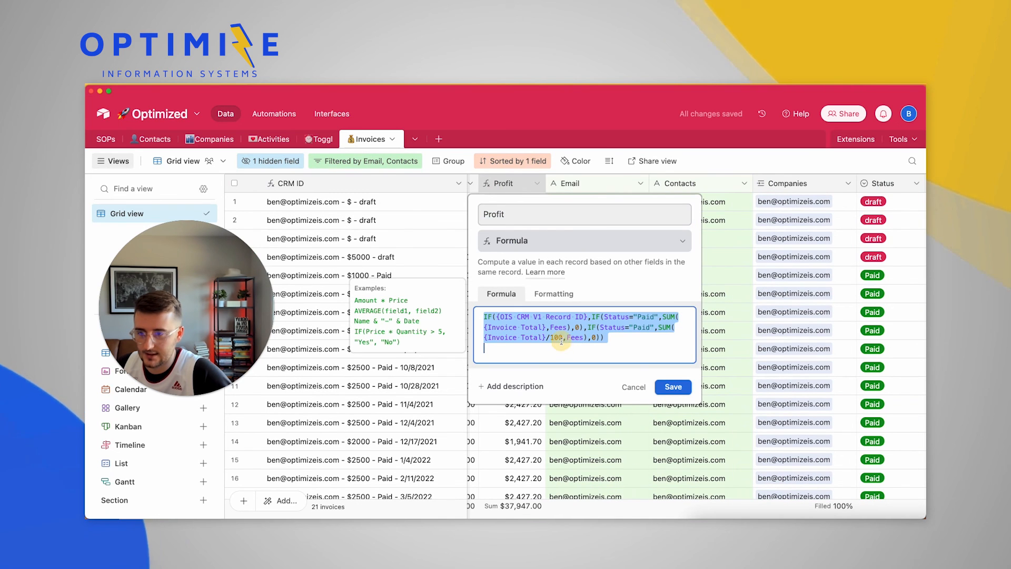
click(634, 386)
scroll(660, 303, left, 3)
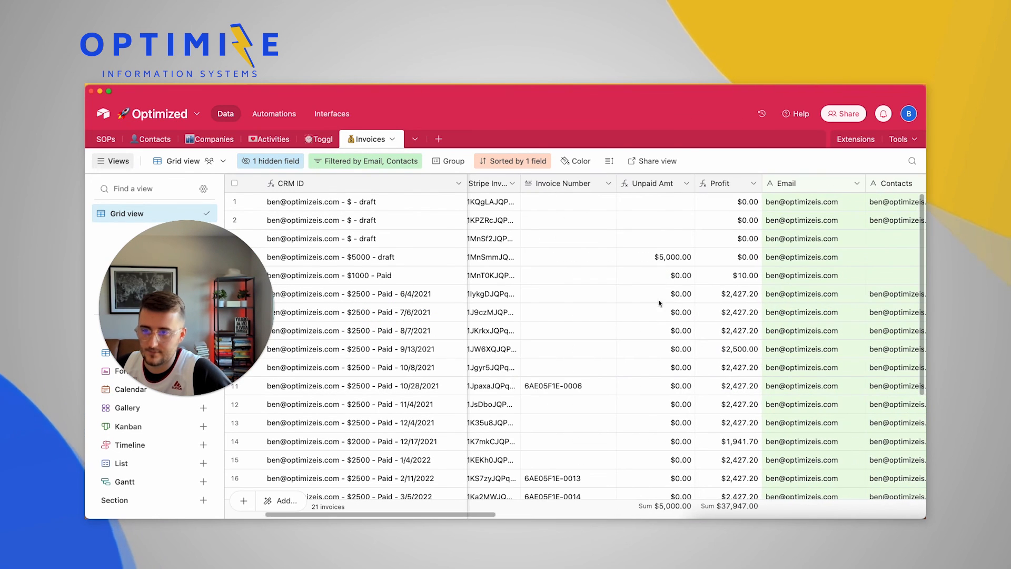
double_click(665, 185)
Paste the Profit formula into Unpaid Amt and put the original unpaid logic in its OIS CRM branch
click(643, 316)
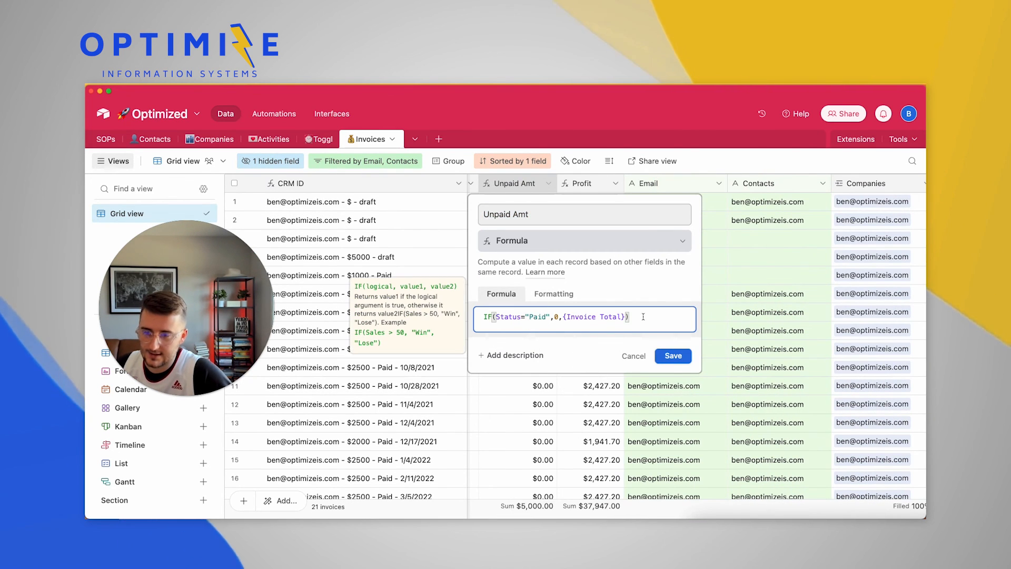
key(Return)
key(Return)
key(Return)
key(super+v)
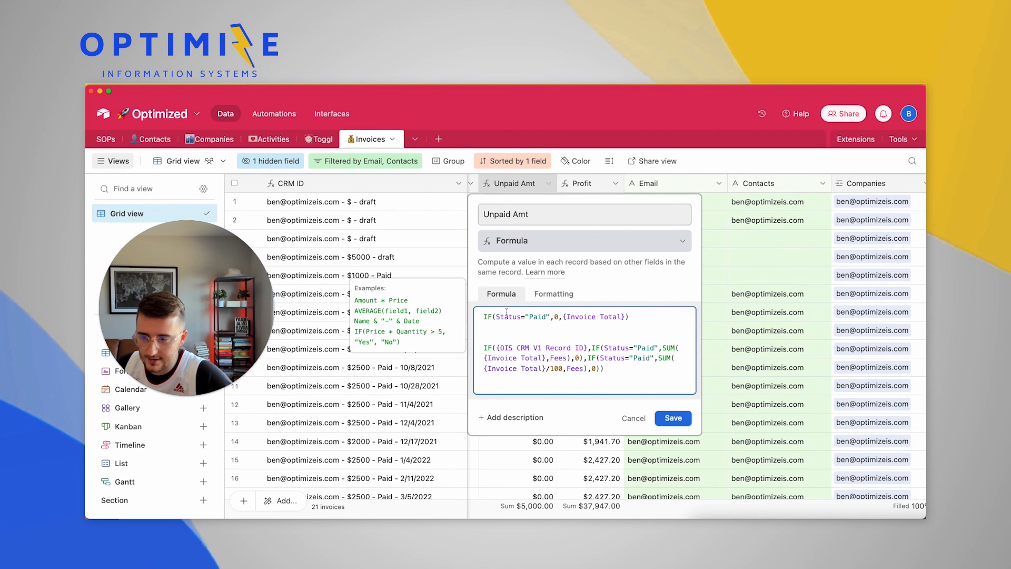
drag(483, 316, 630, 317)
key(super+c)
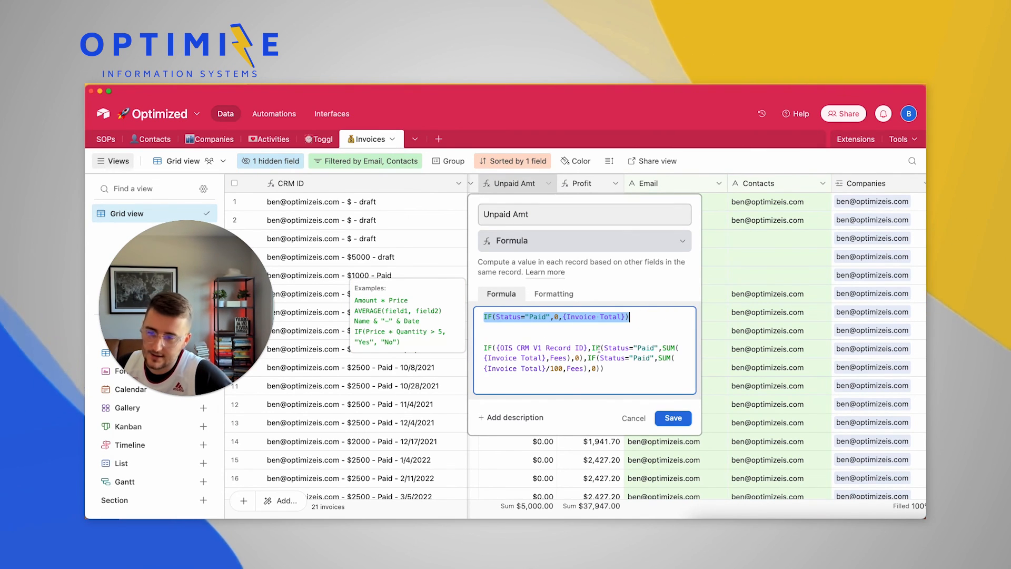
click(582, 353)
drag(591, 348, 583, 357)
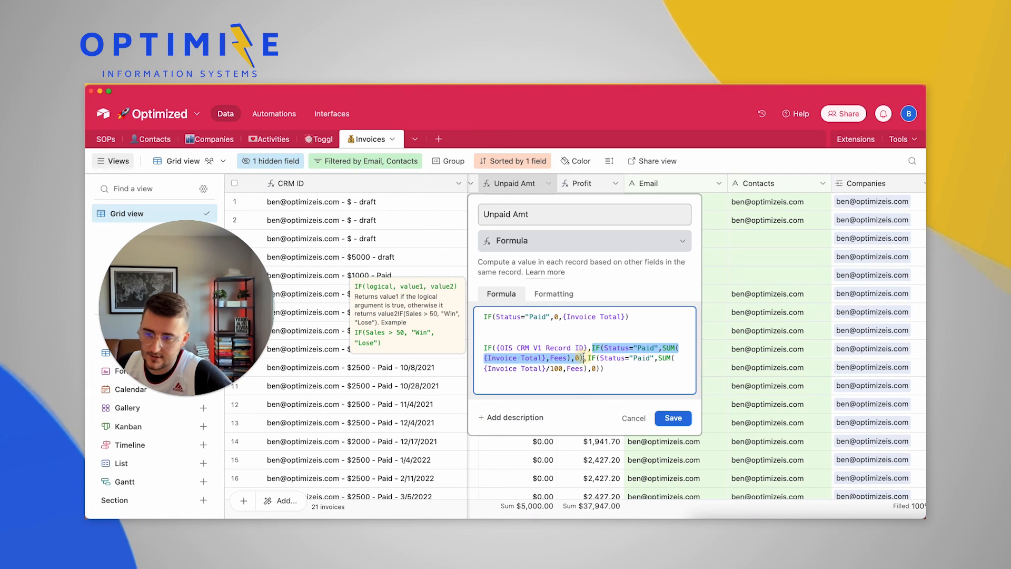
key(super+v)
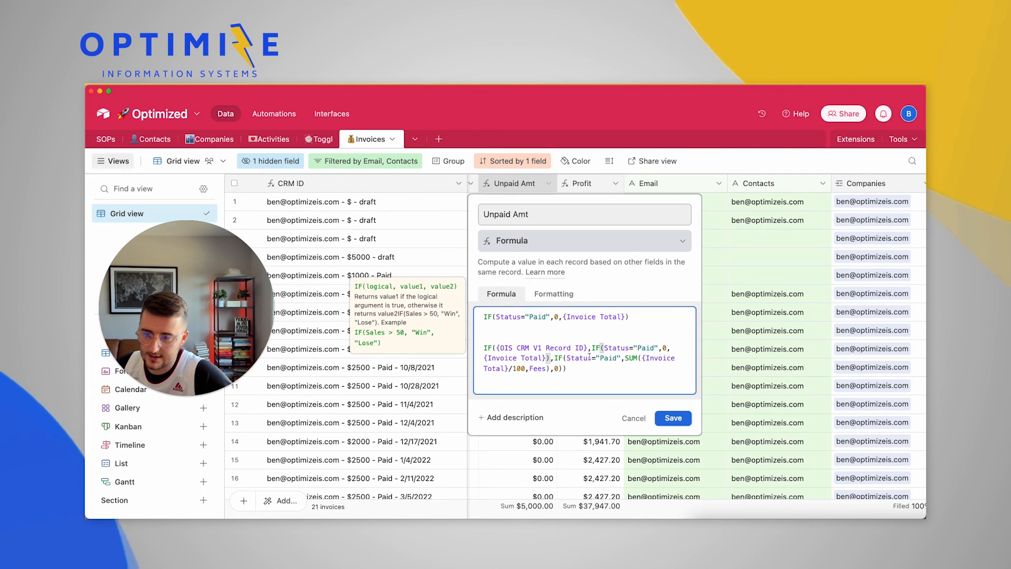
Make the fallback branch 0,{Invoice Total}/100 for records without an OIS CRM ID
click(556, 360)
drag(560, 368, 625, 359)
text(0,{Invoice Total})
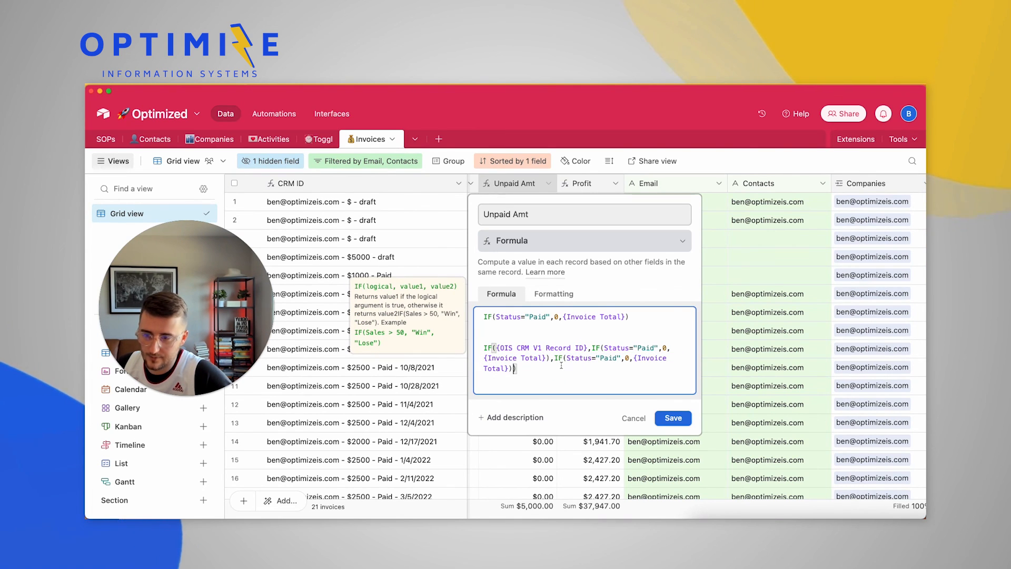
click(508, 369)
text(/100)
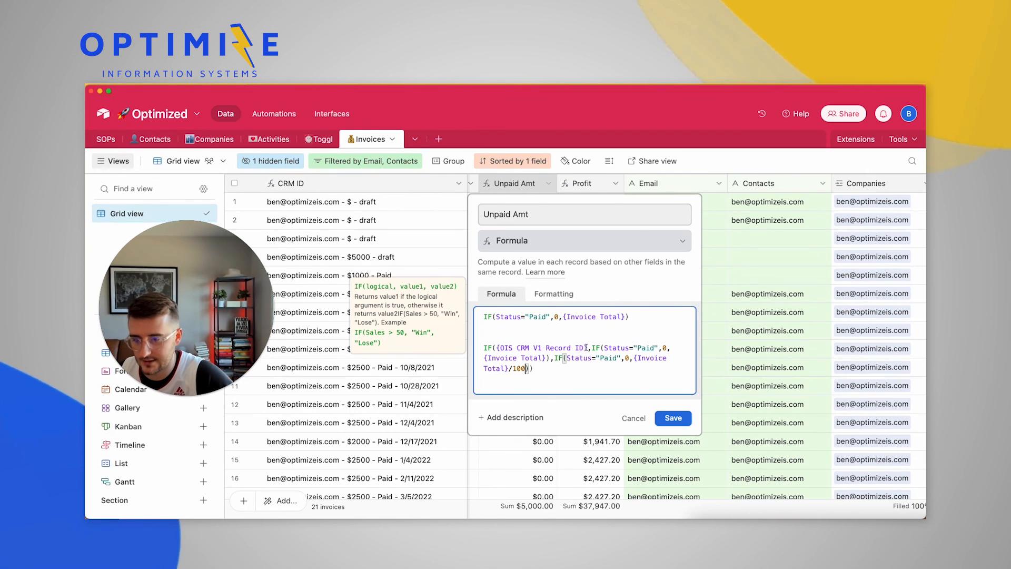
Put each inner IF on its own line, delete the old formula line, and save Unpaid Amt
key(Return)
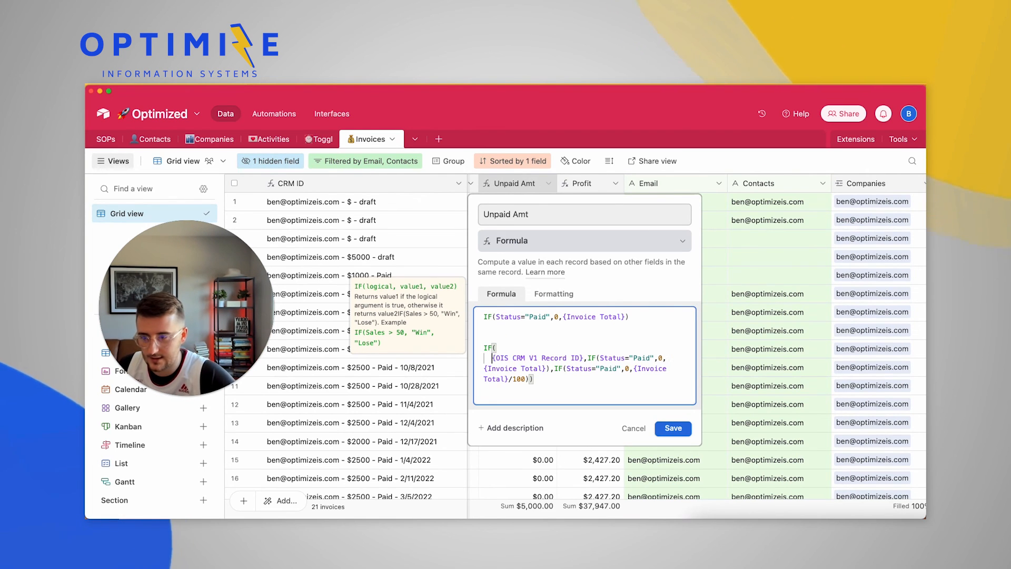
click(589, 358)
key(Return)
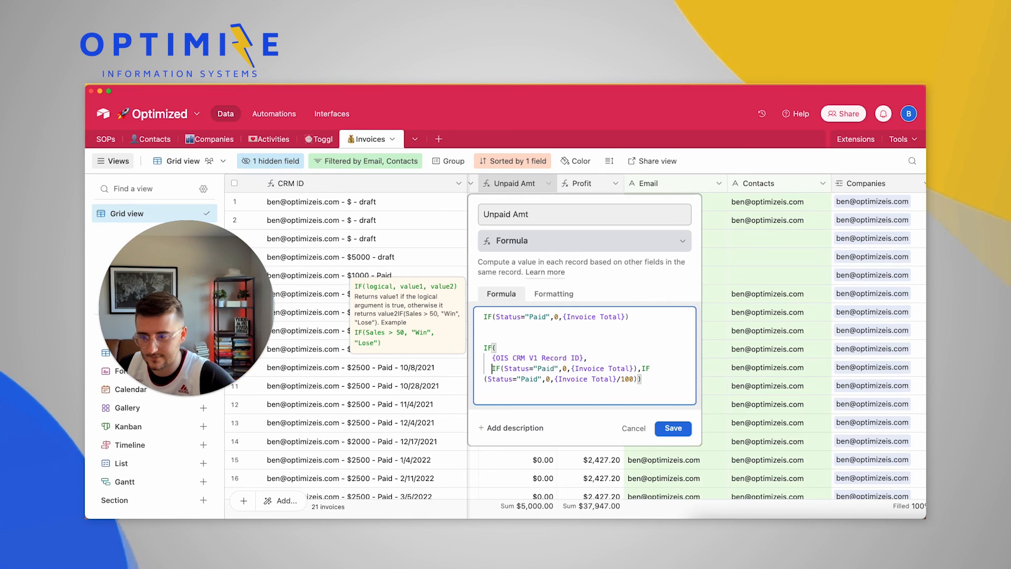
click(643, 368)
key(Return)
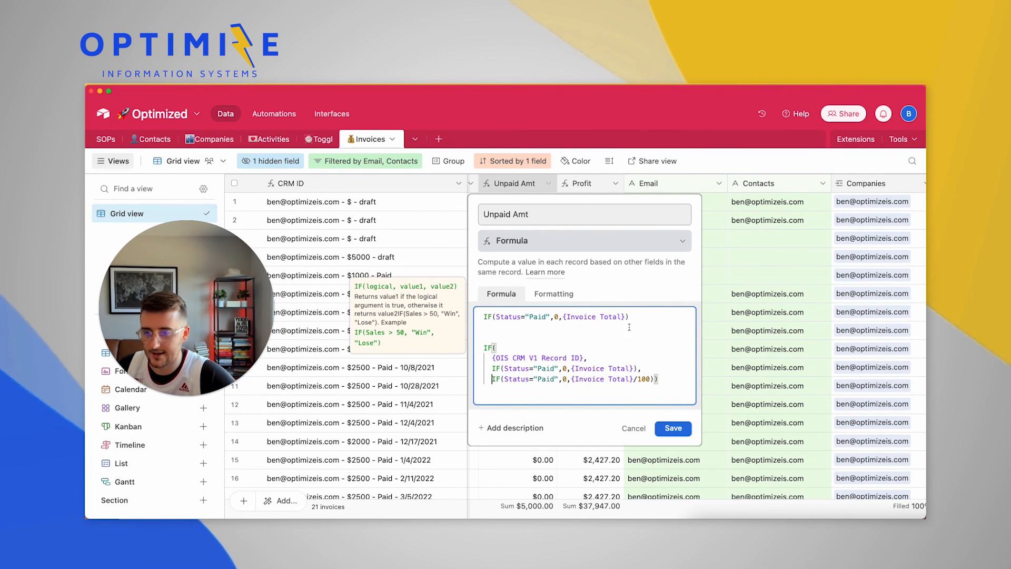
drag(632, 318, 483, 317)
key(BackSpace)
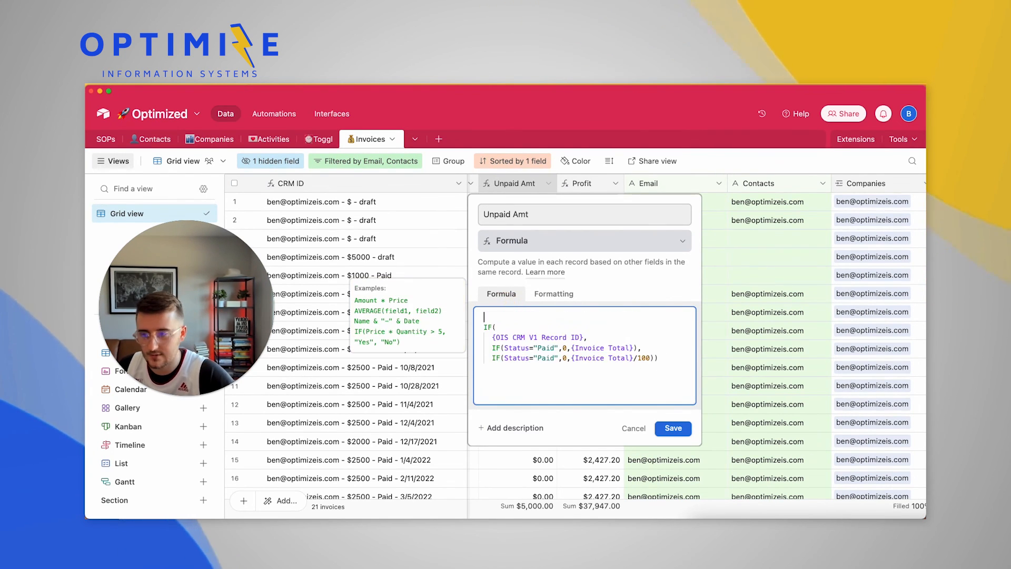
key(BackSpace)
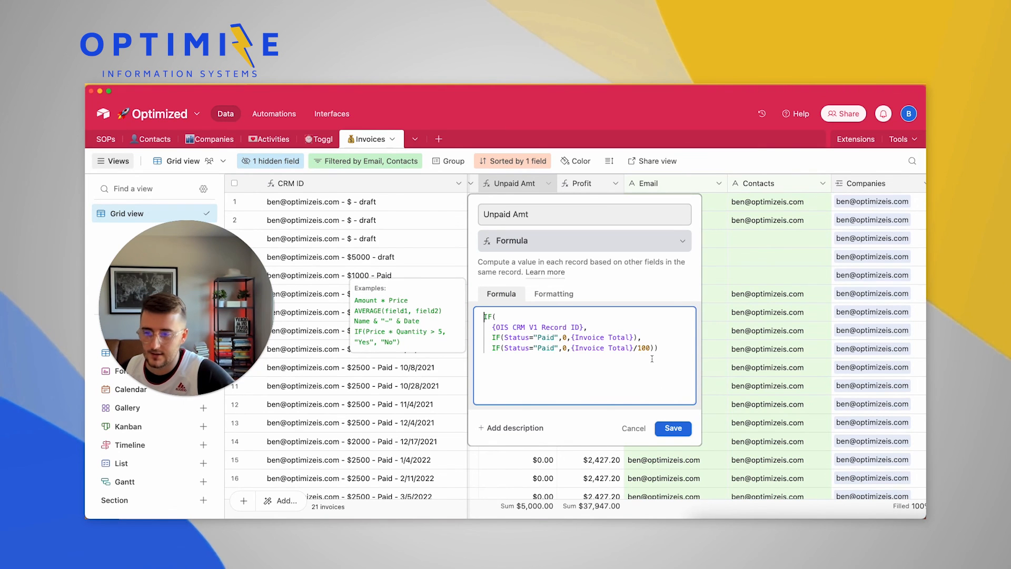
click(682, 429)
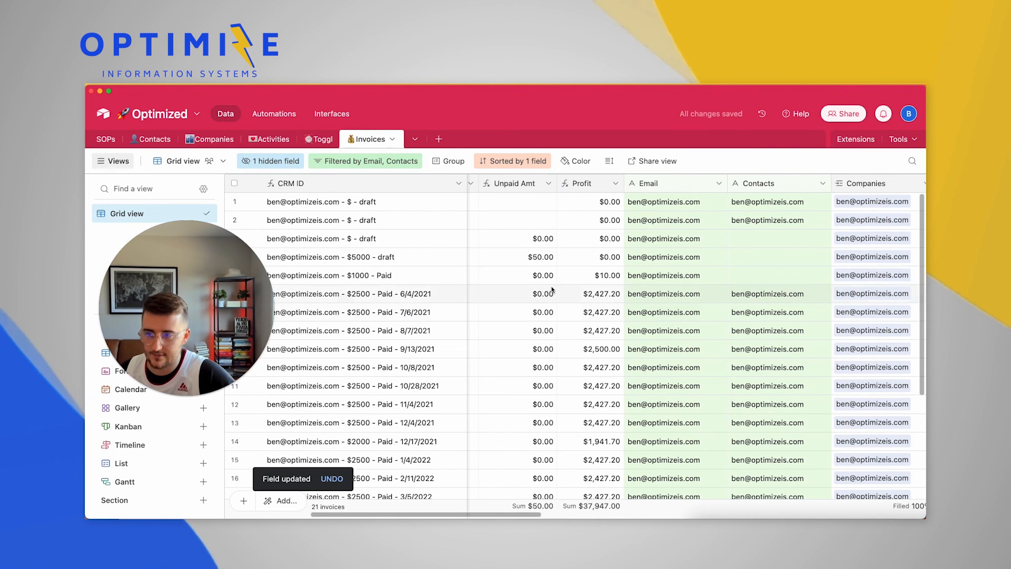
scroll(533, 260, right, 10)
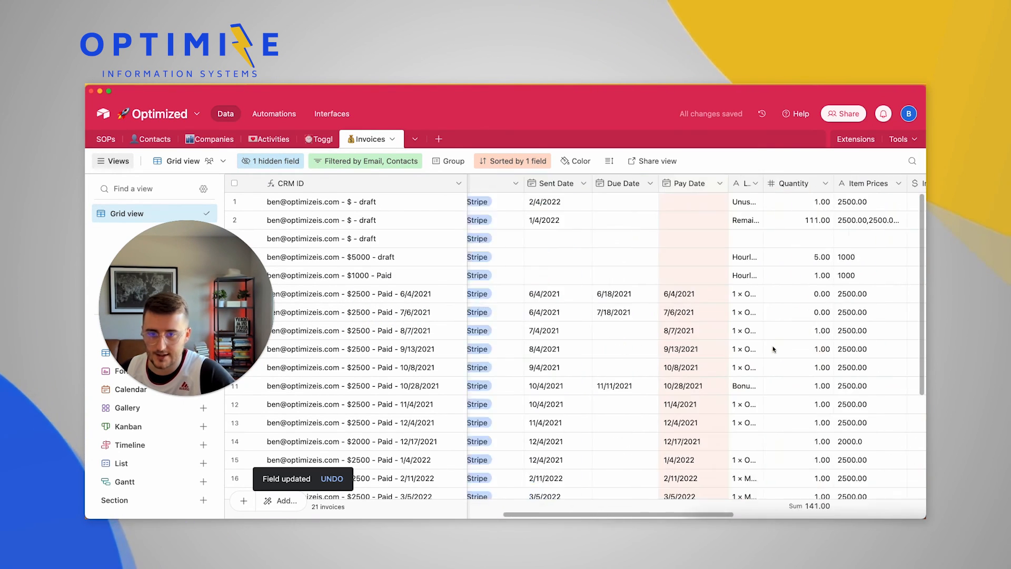
scroll(687, 264, right, 5)
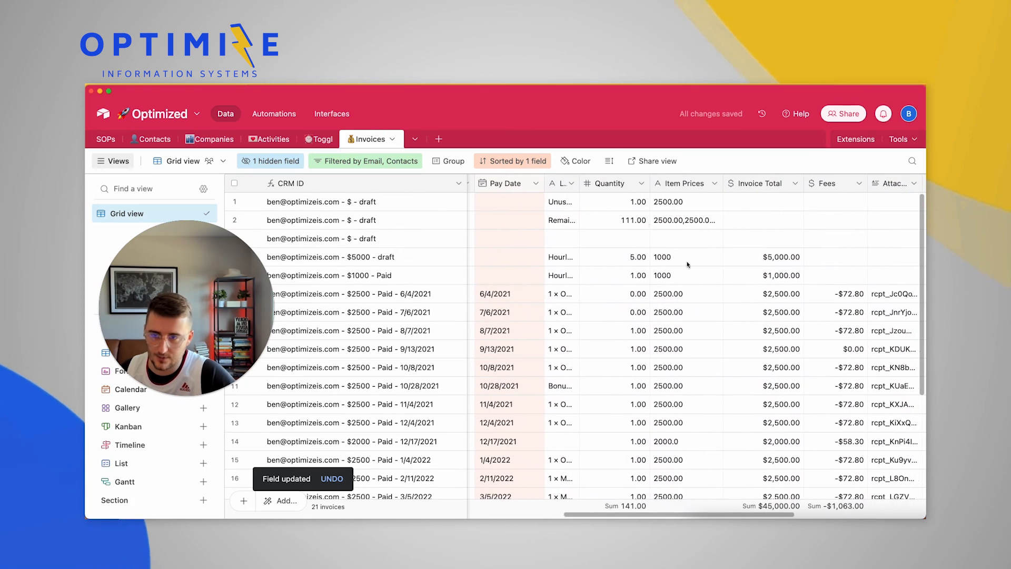
scroll(809, 313, right, 10)
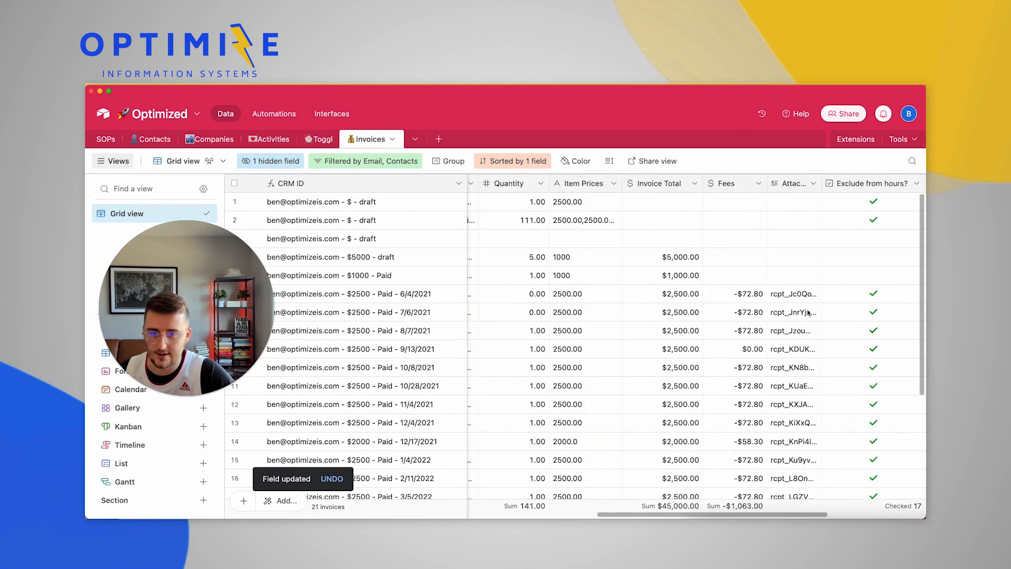
scroll(809, 312, left, 20)
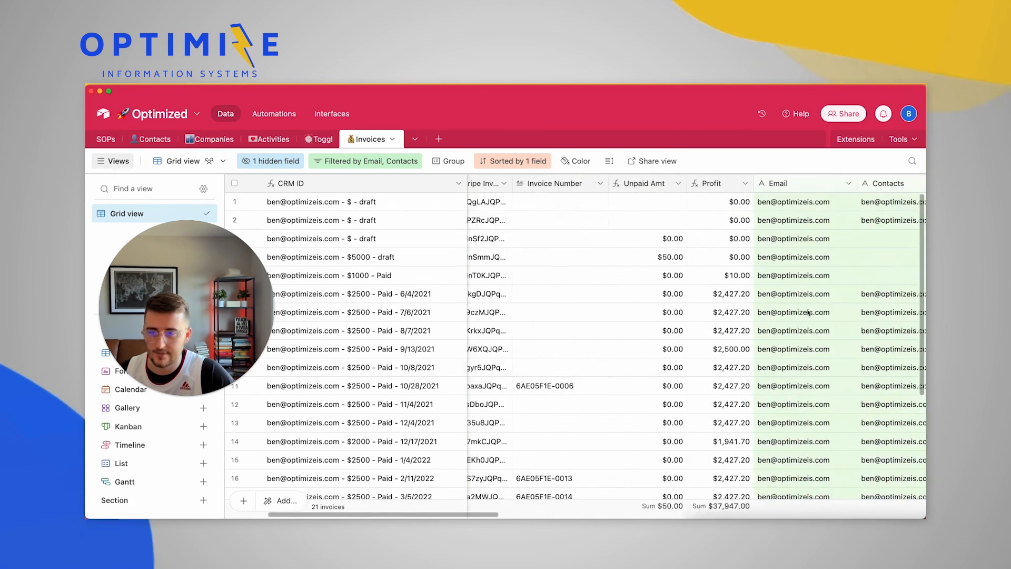